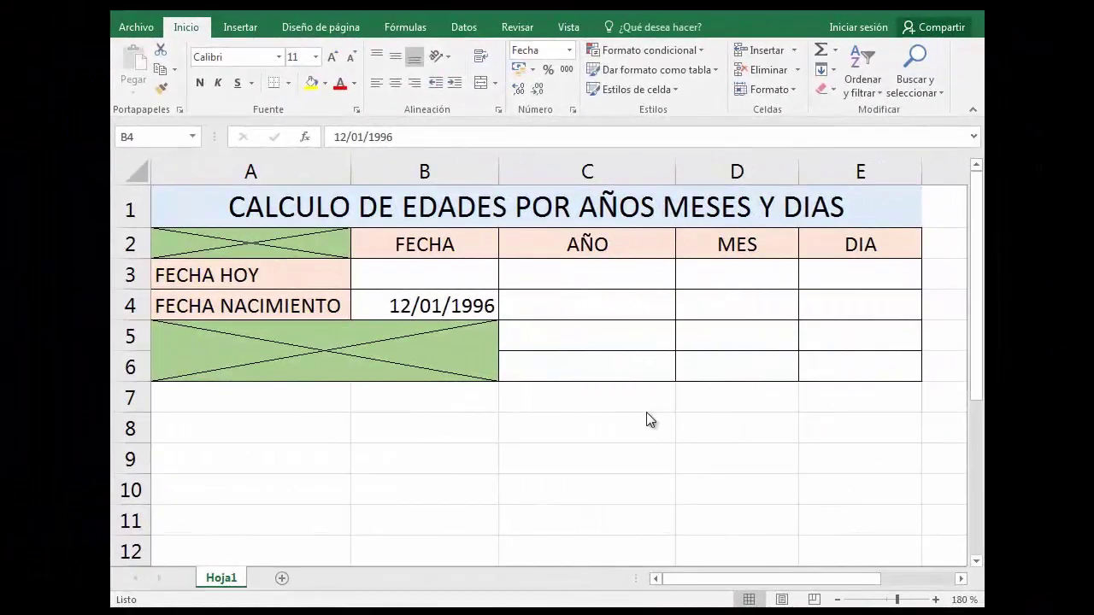
Preview the date styles in Format Cells for B4's birth date, then cancel without applying.
click(454, 303)
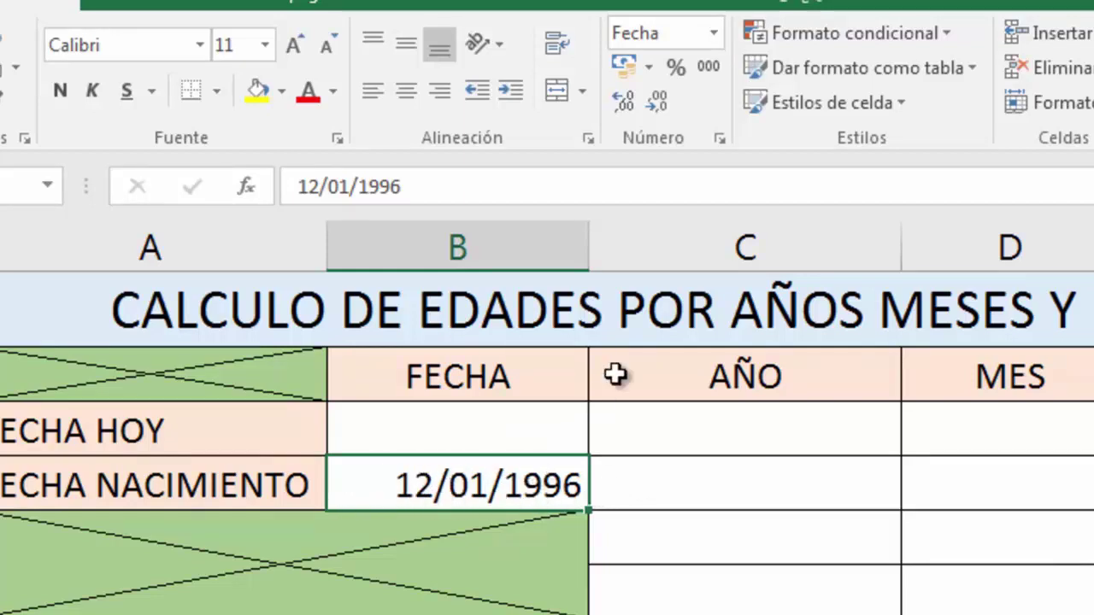
click(720, 40)
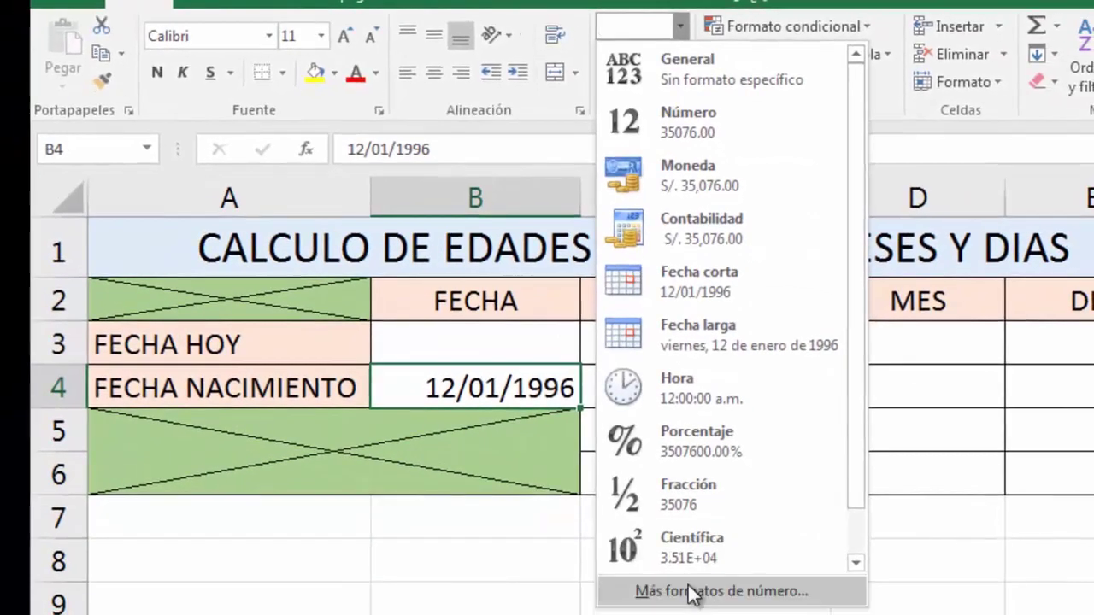
click(692, 591)
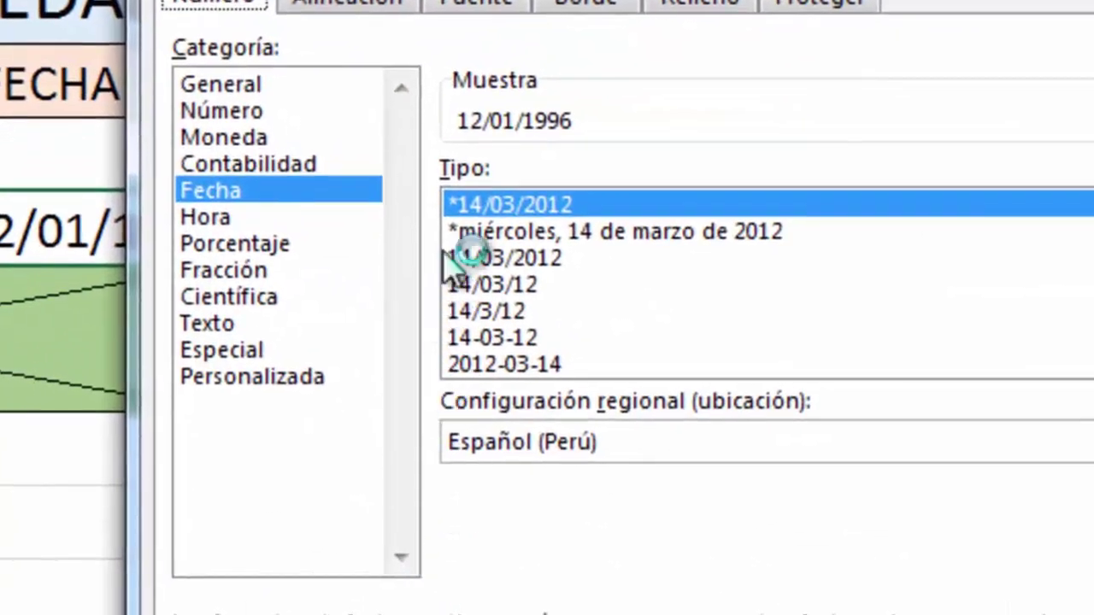
click(789, 352)
click(568, 258)
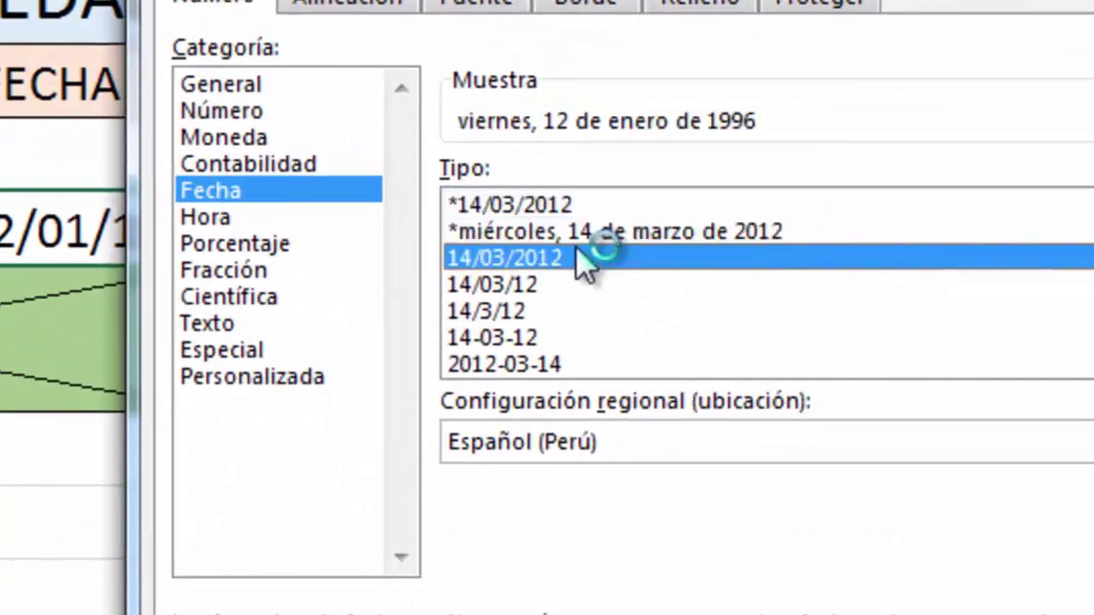
click(534, 289)
click(547, 339)
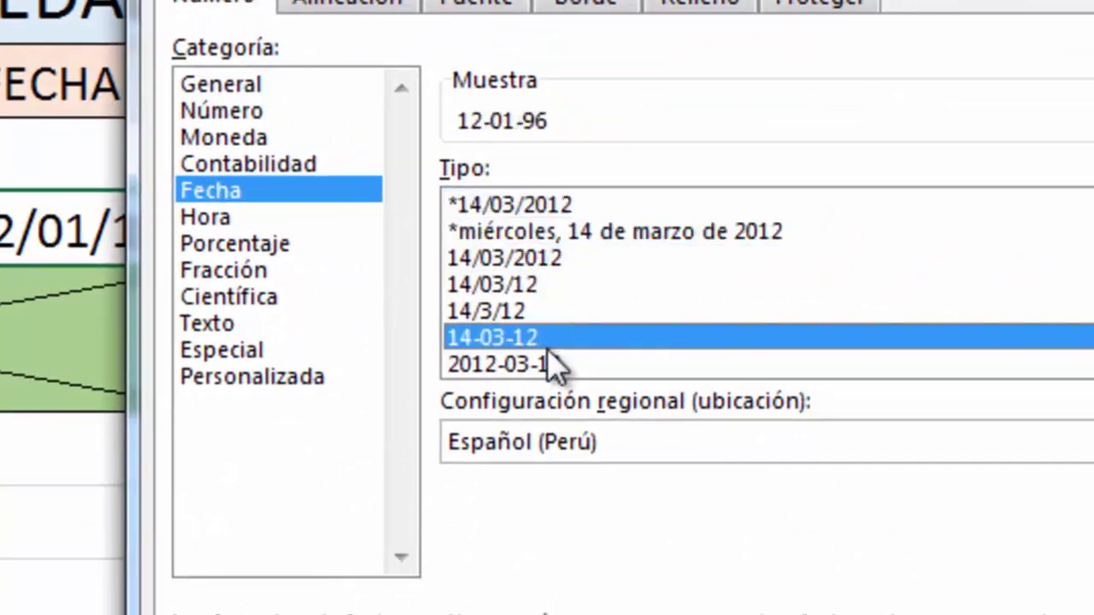
click(717, 366)
scroll(718, 341, down, 1)
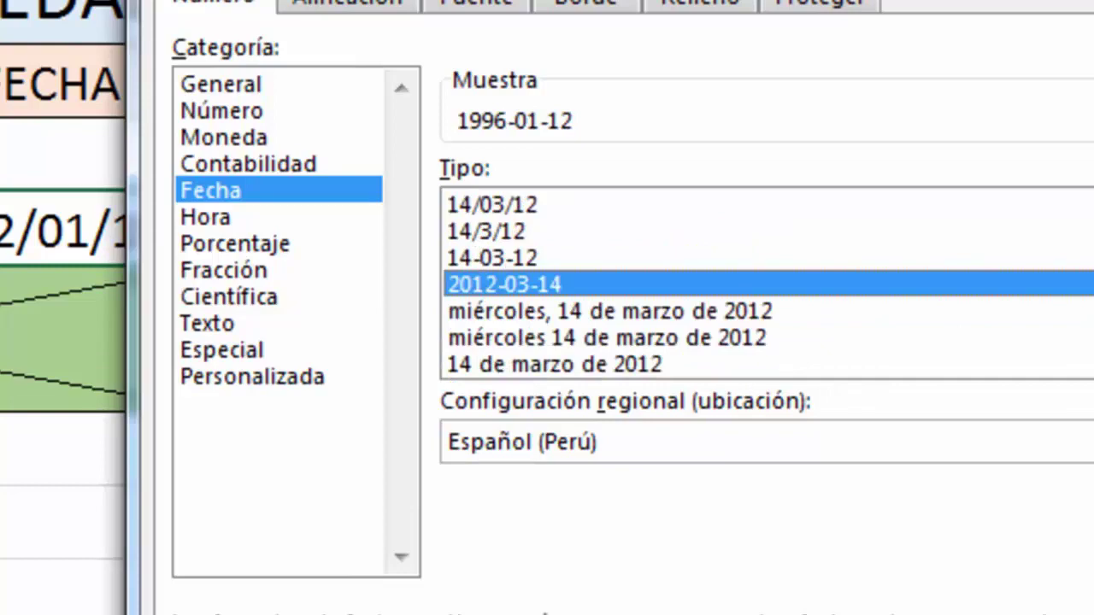
click(813, 311)
click(718, 364)
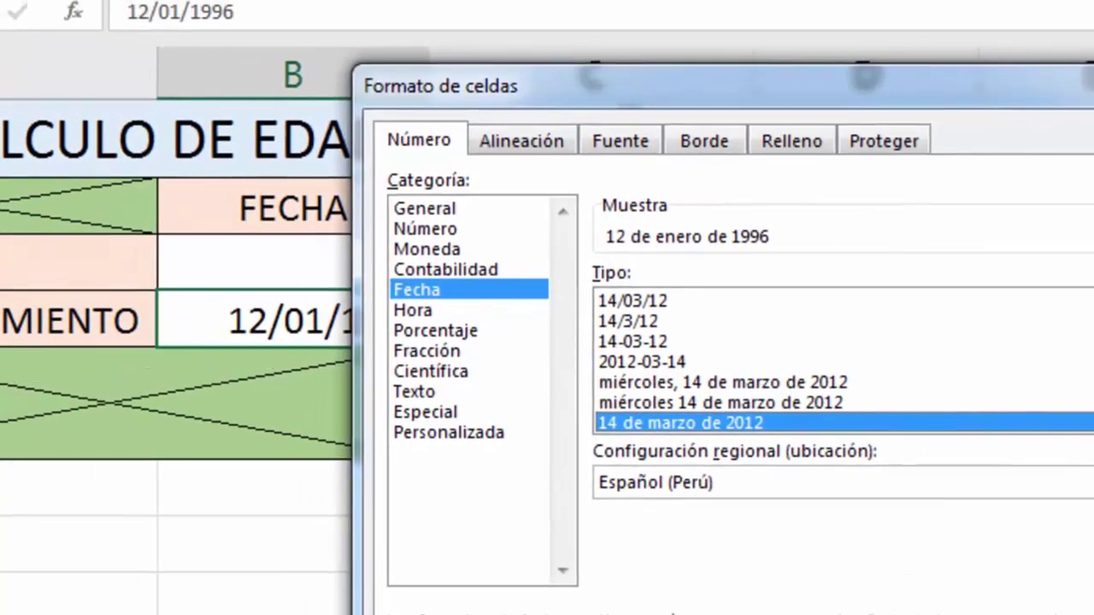
key(Escape)
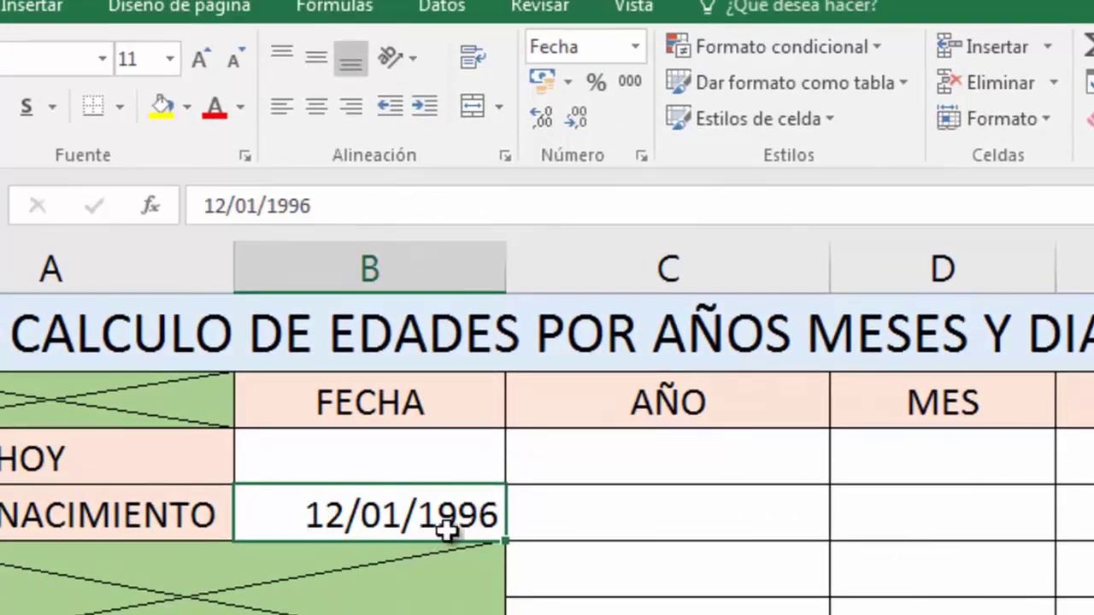
Set B4 to General (35076), then test 1 in B8 as Fecha corta (01/01/1900) and clear it.
click(637, 48)
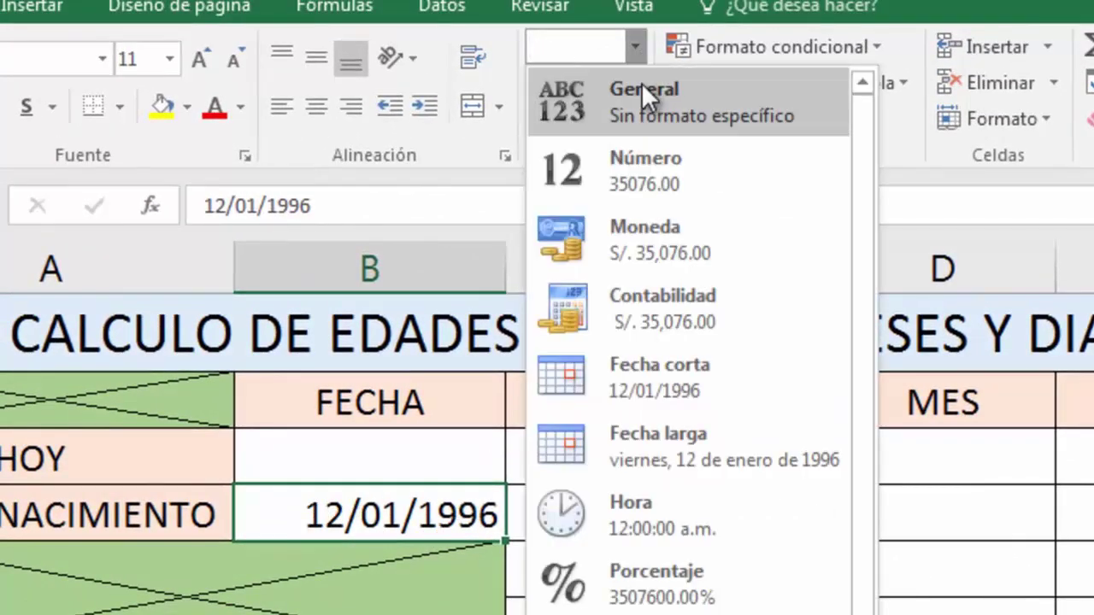
click(645, 96)
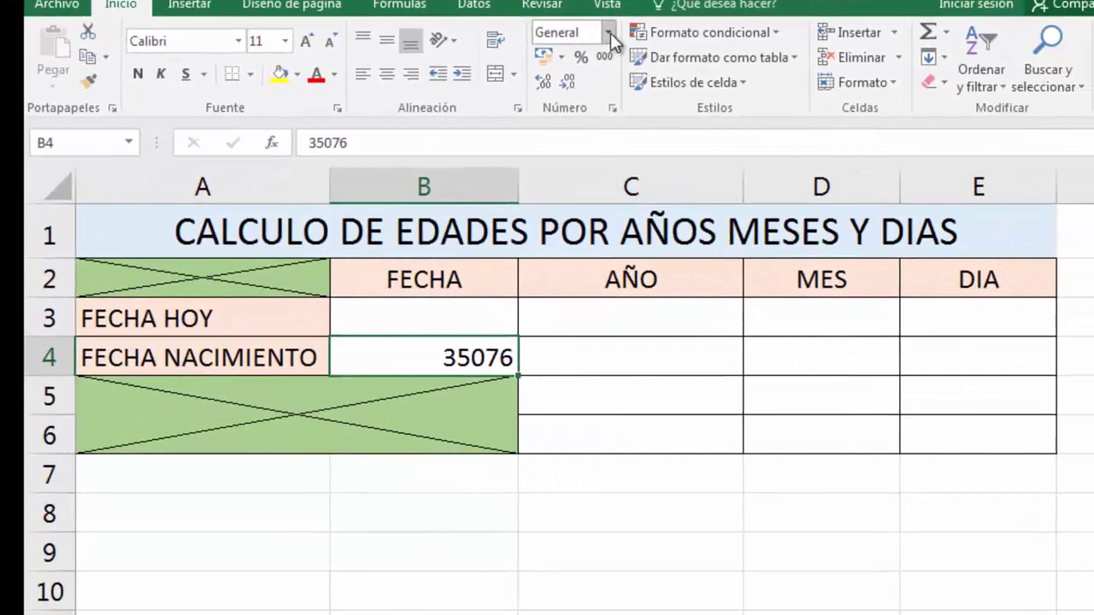
click(454, 516)
text(1)
key(Return)
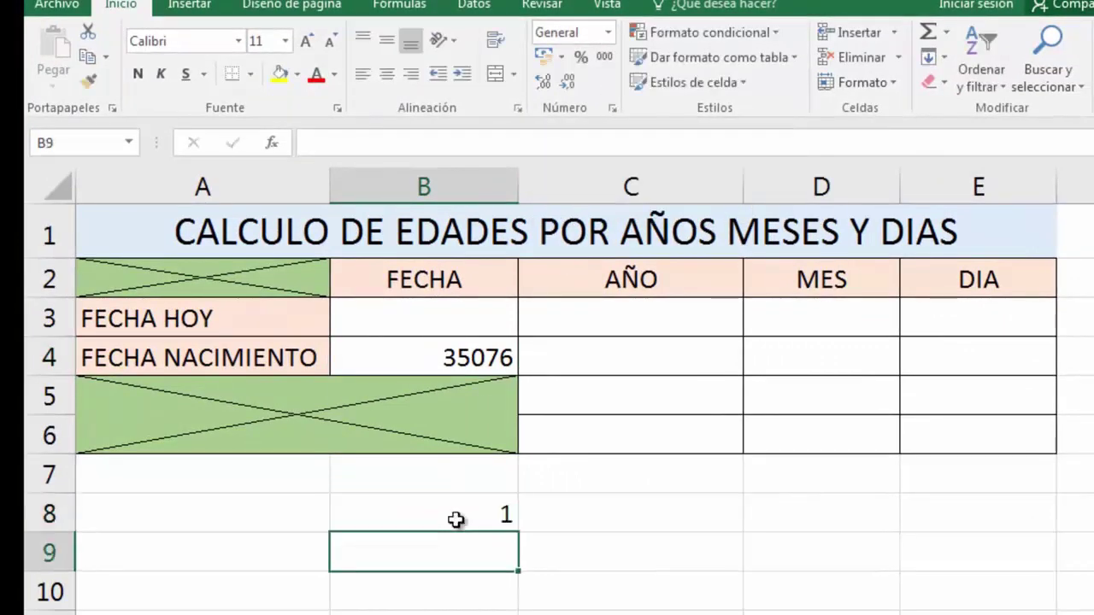
click(454, 518)
click(607, 32)
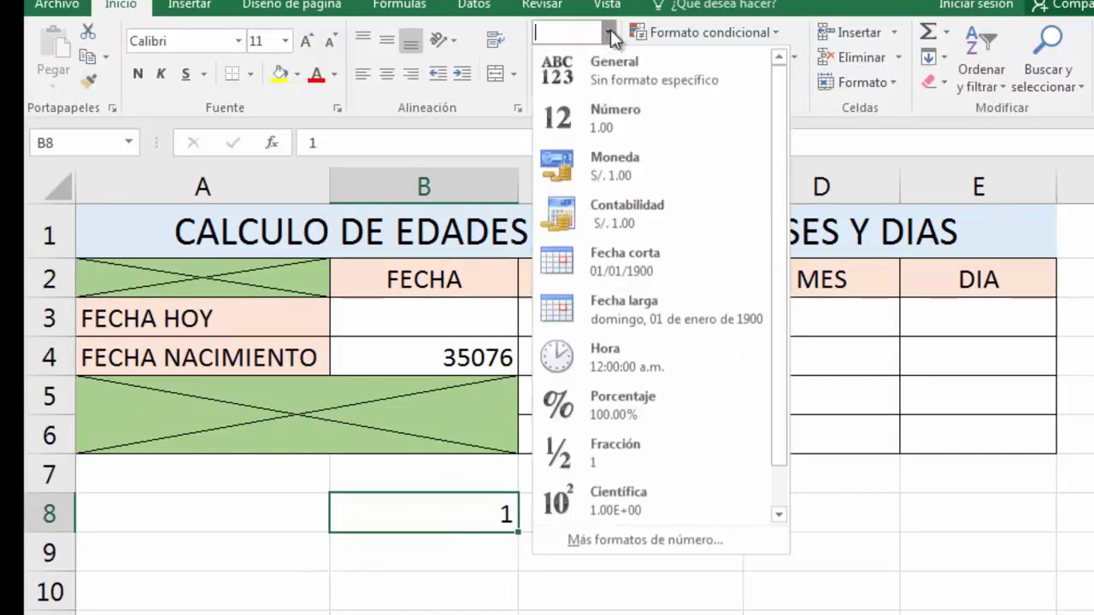
click(647, 247)
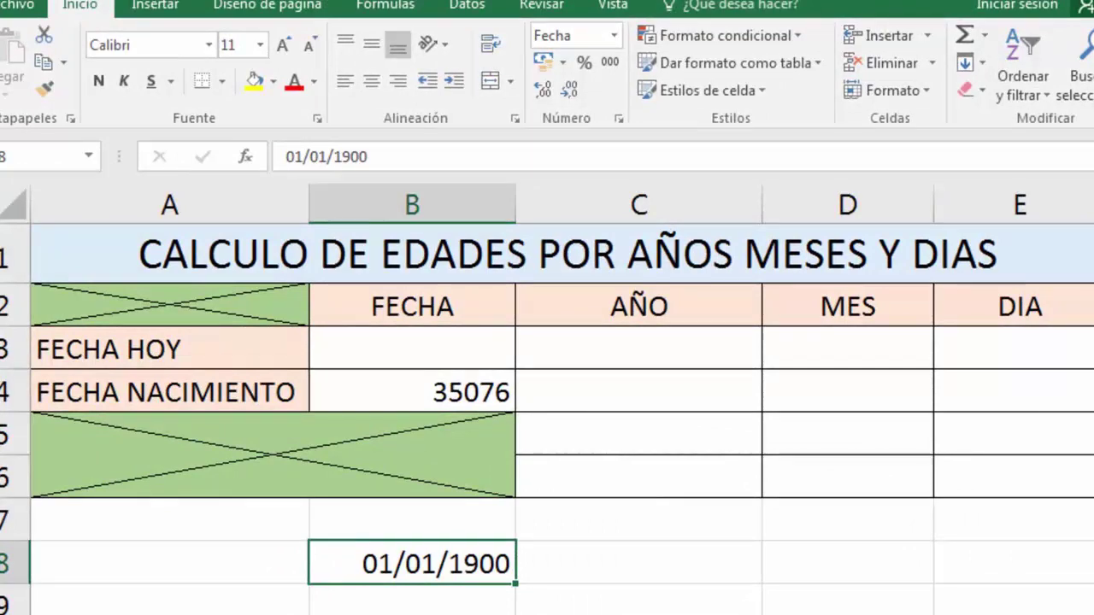
key(Delete)
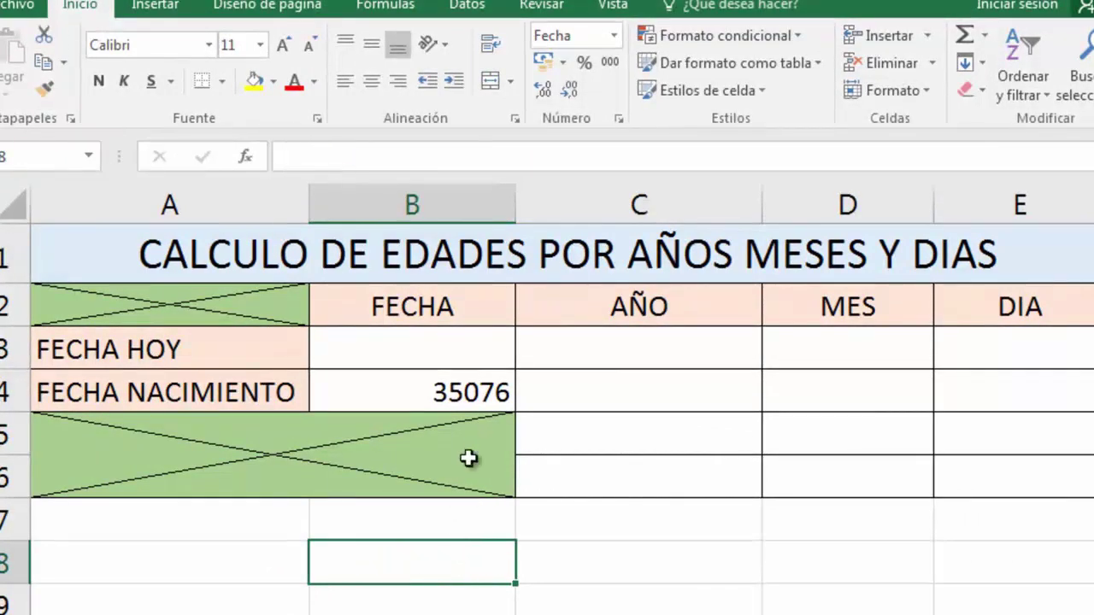
Reformat B4 as Fecha corta so the birth date reads 12/01/1996 again.
click(453, 395)
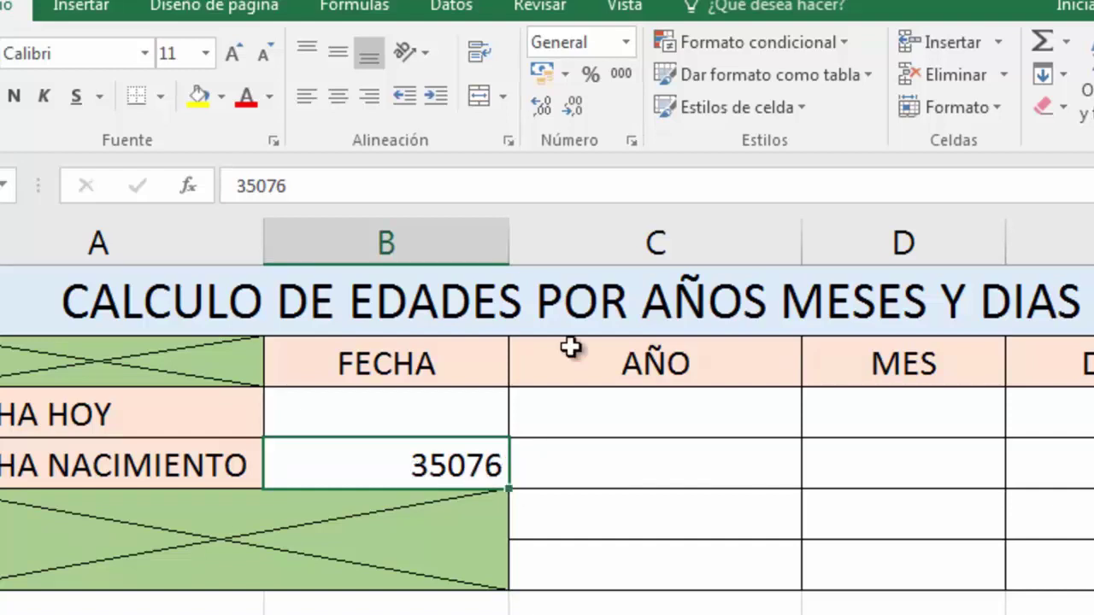
click(624, 44)
click(624, 45)
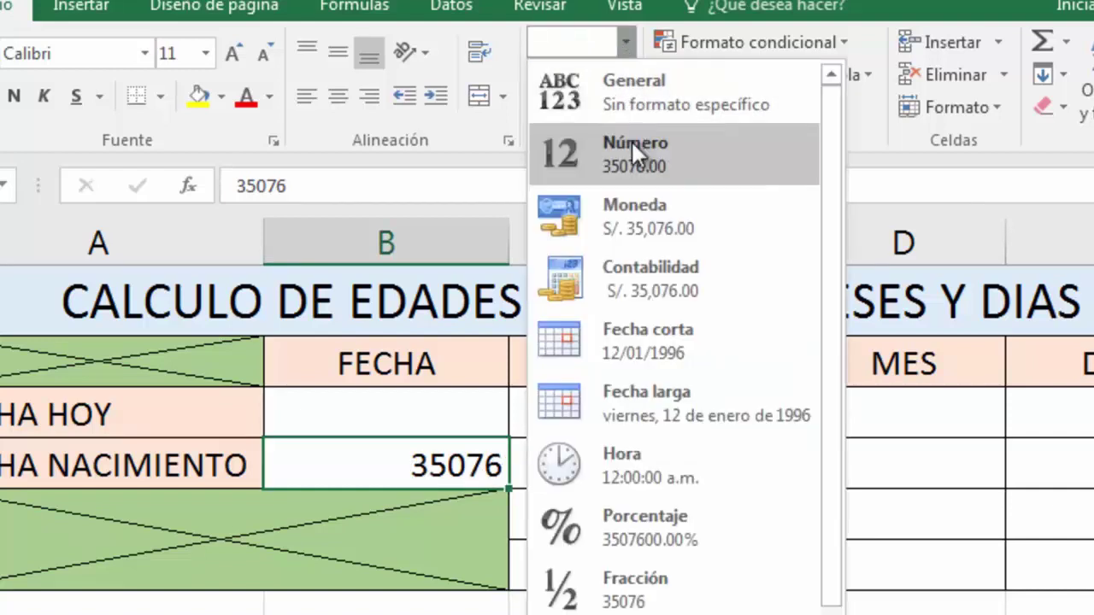
click(636, 338)
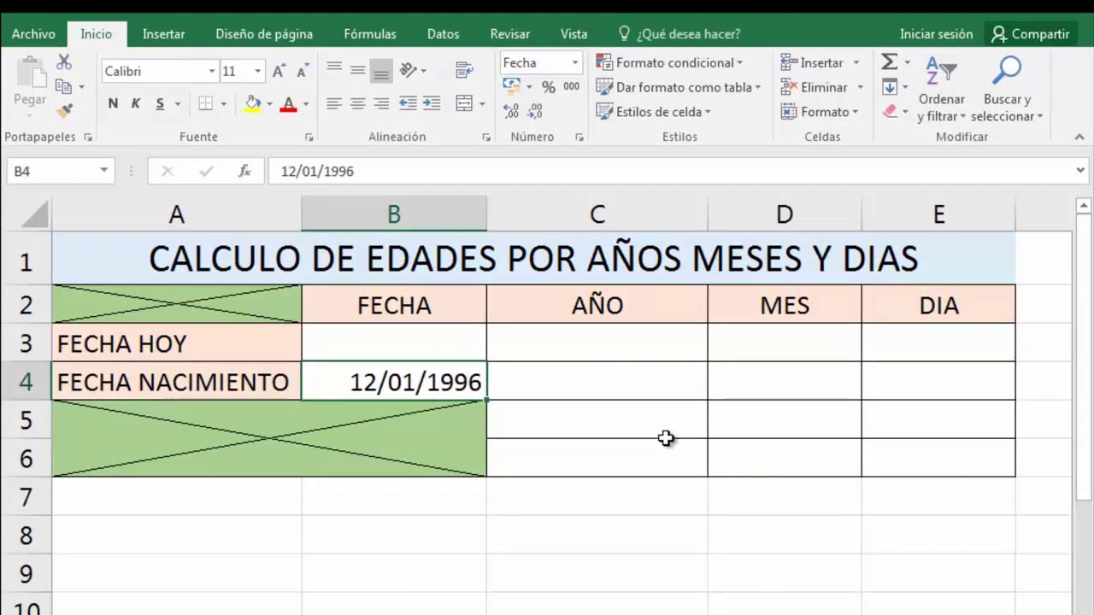
Cancel the stray edit in B4 and enter =HOY() in B3, showing 18/02/2016.
text(=h)
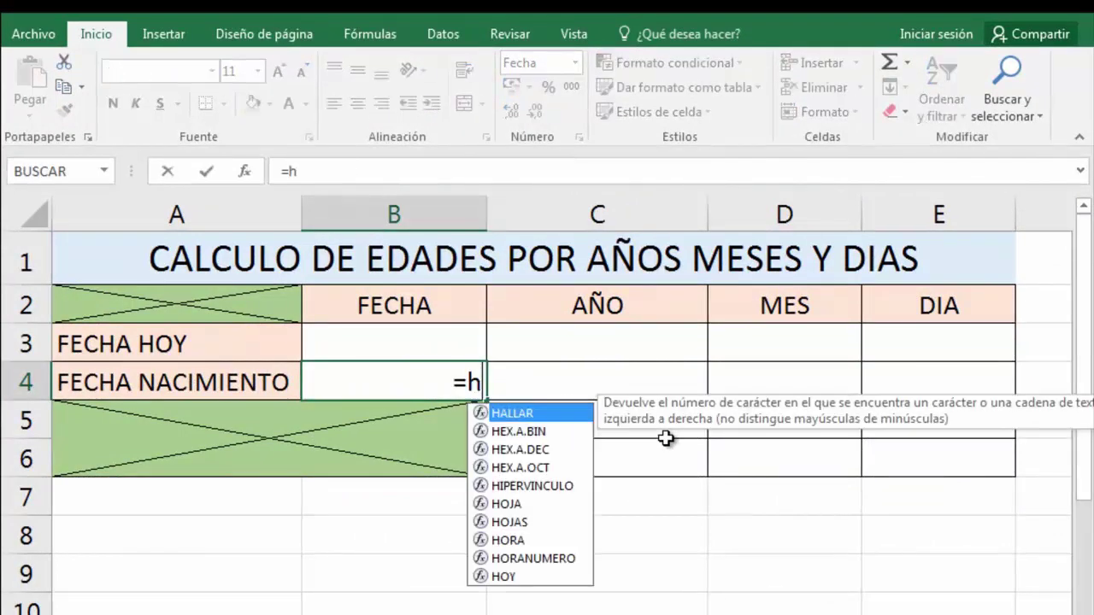
text(o)
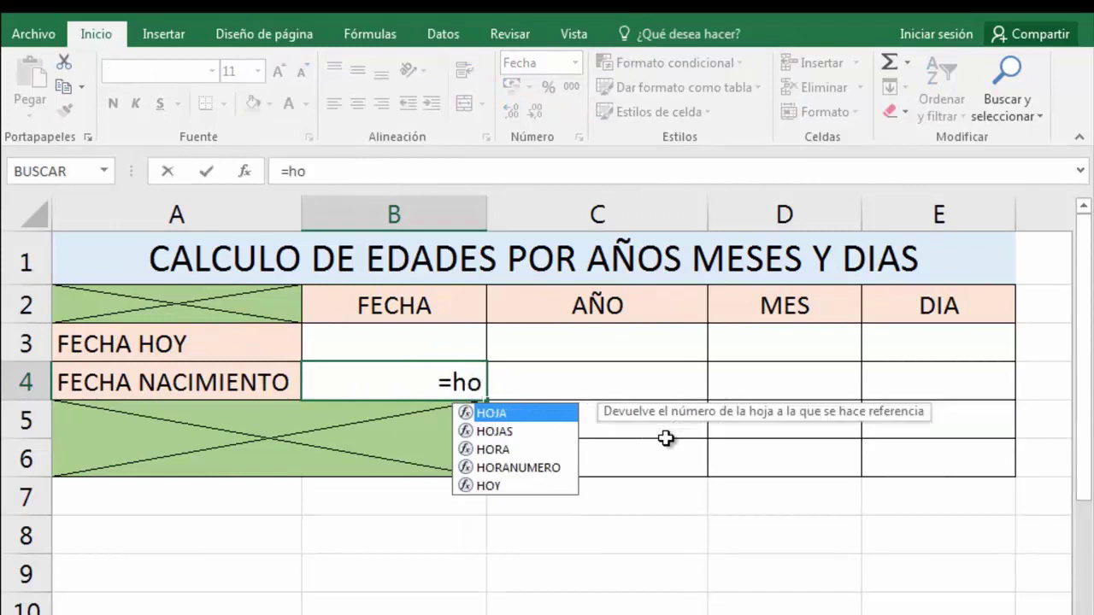
text(y)
key(Tab)
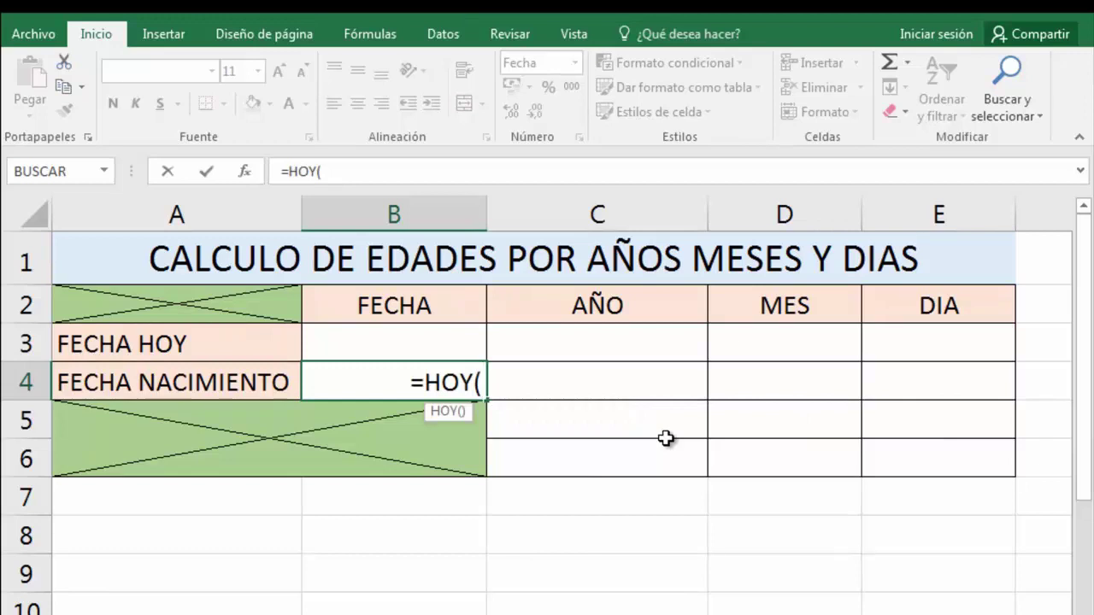
text())
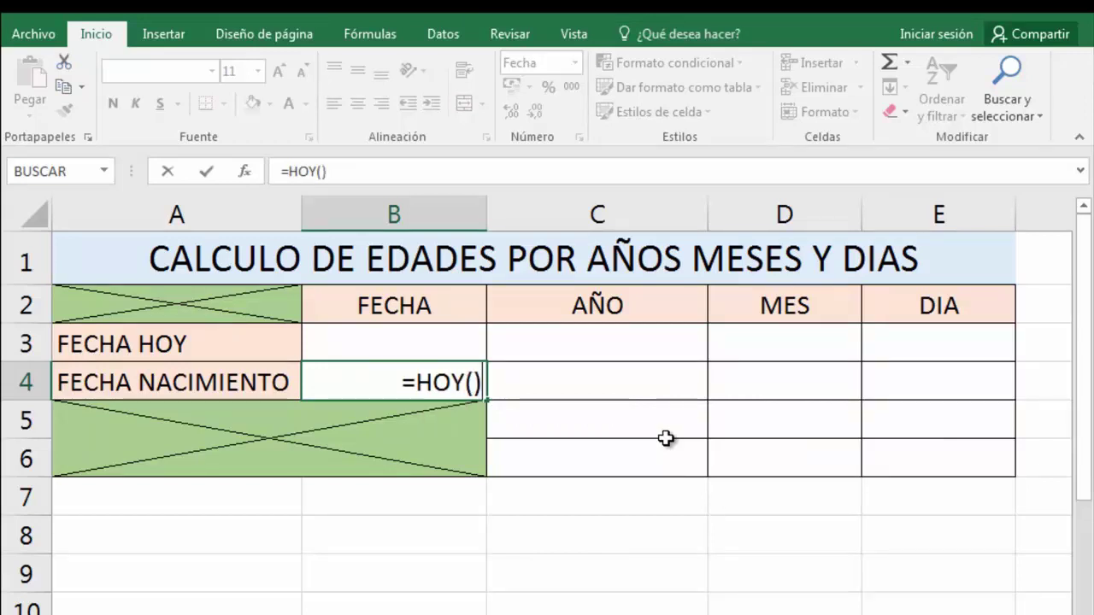
key(Escape)
key(Up)
text(=)
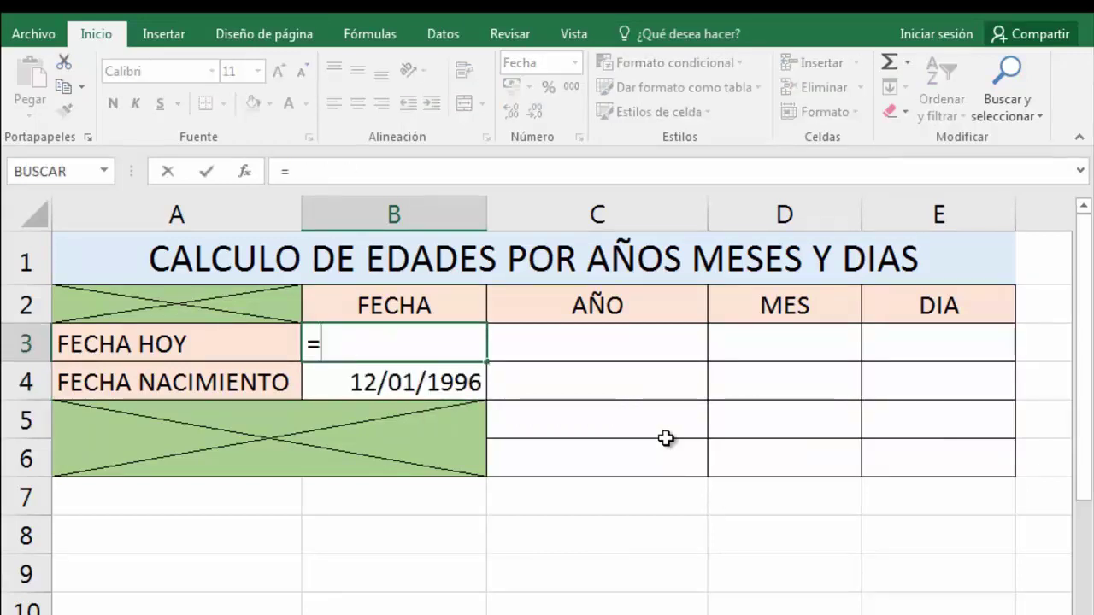
text(hoy()
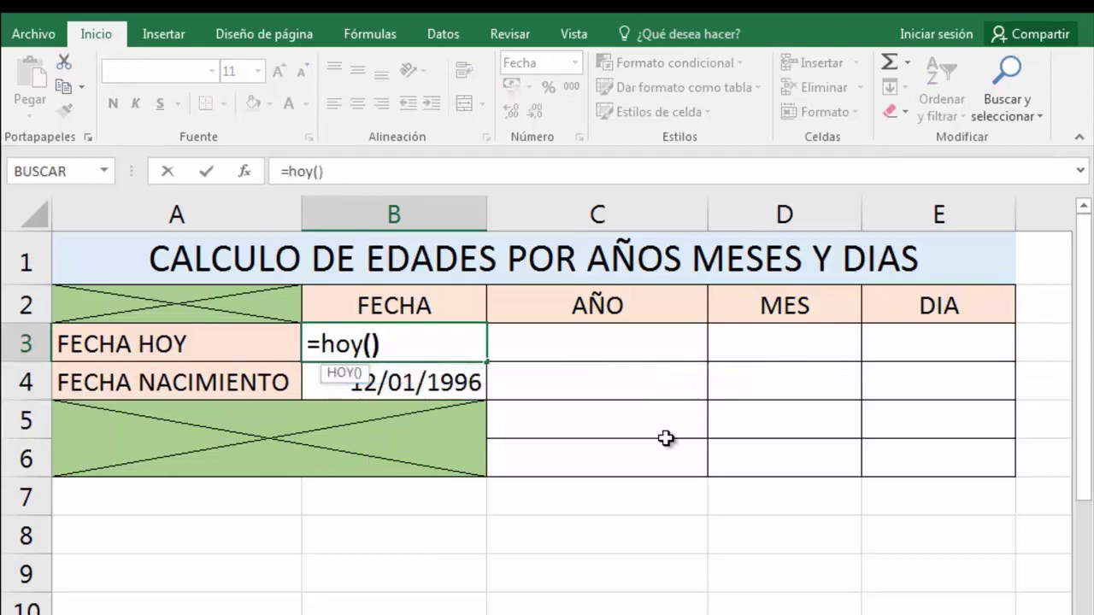
key(Return)
key(Up)
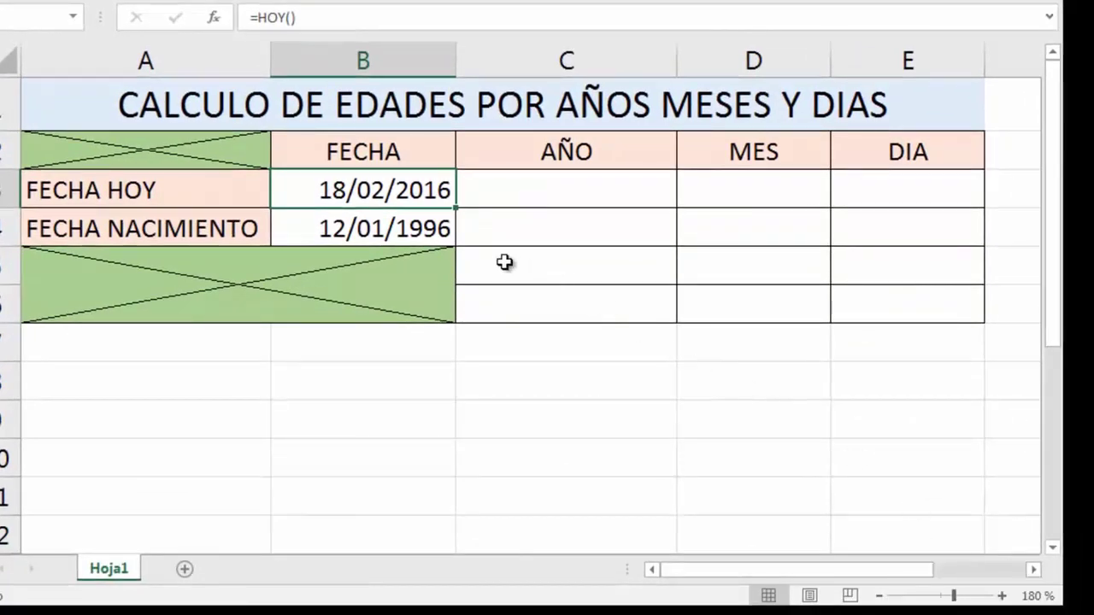
click(508, 193)
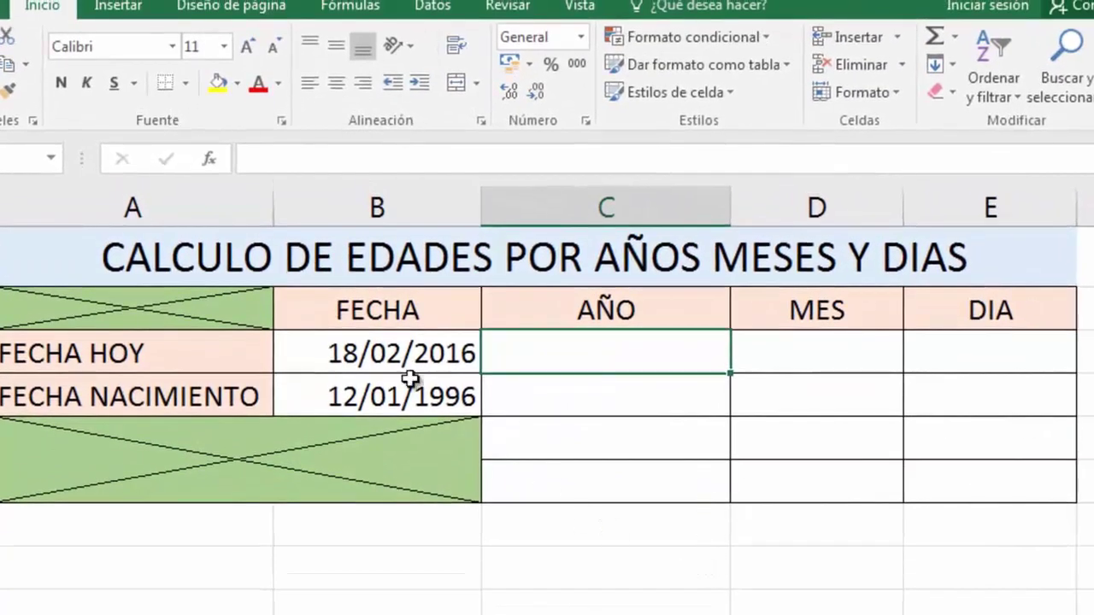
click(410, 357)
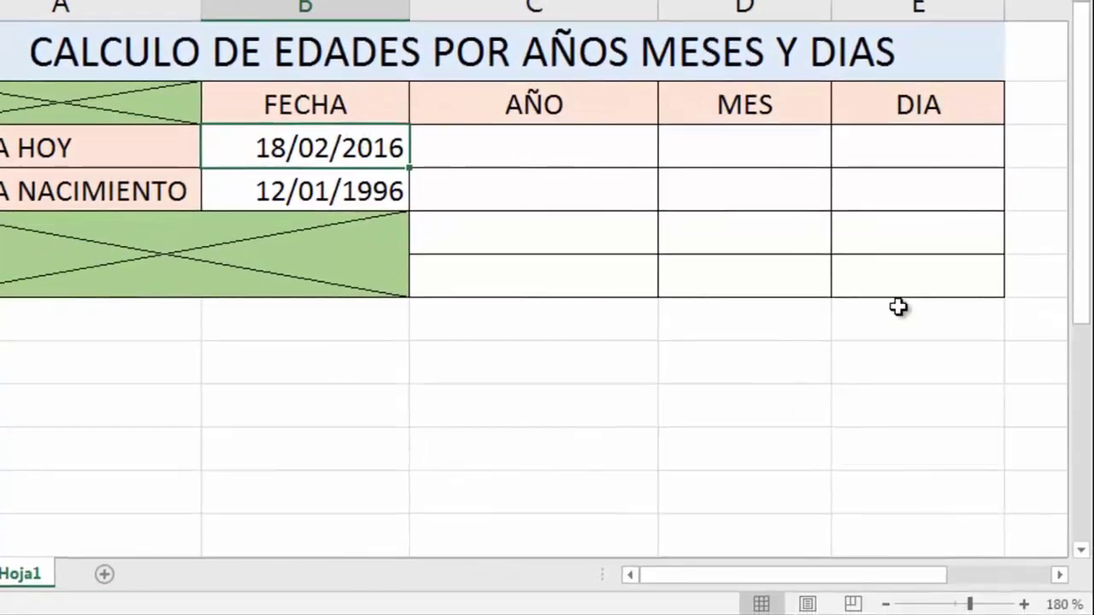
click(1051, 611)
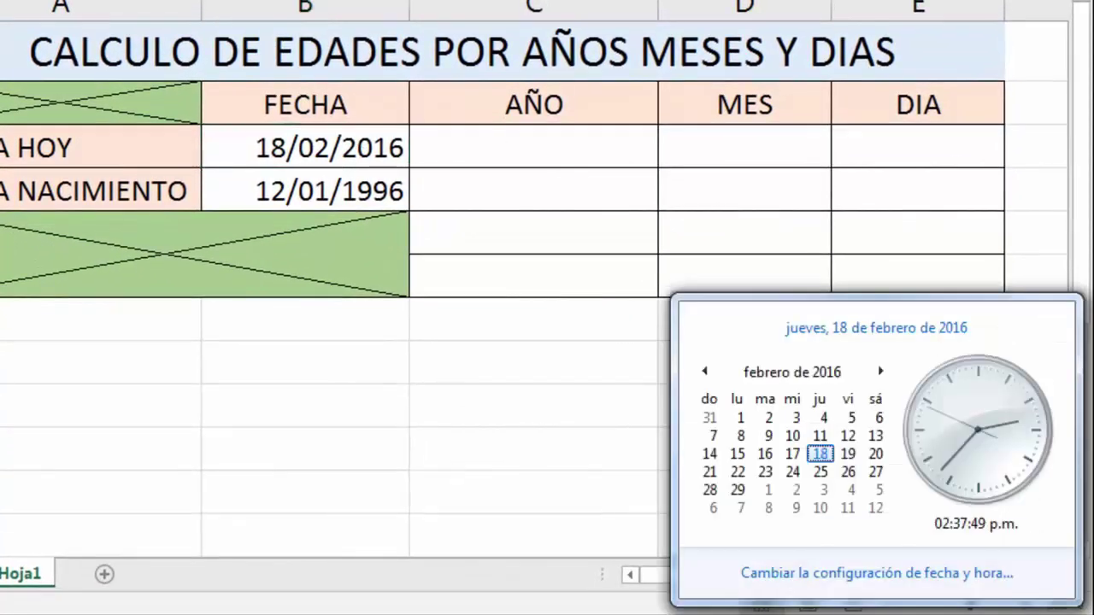
key(Escape)
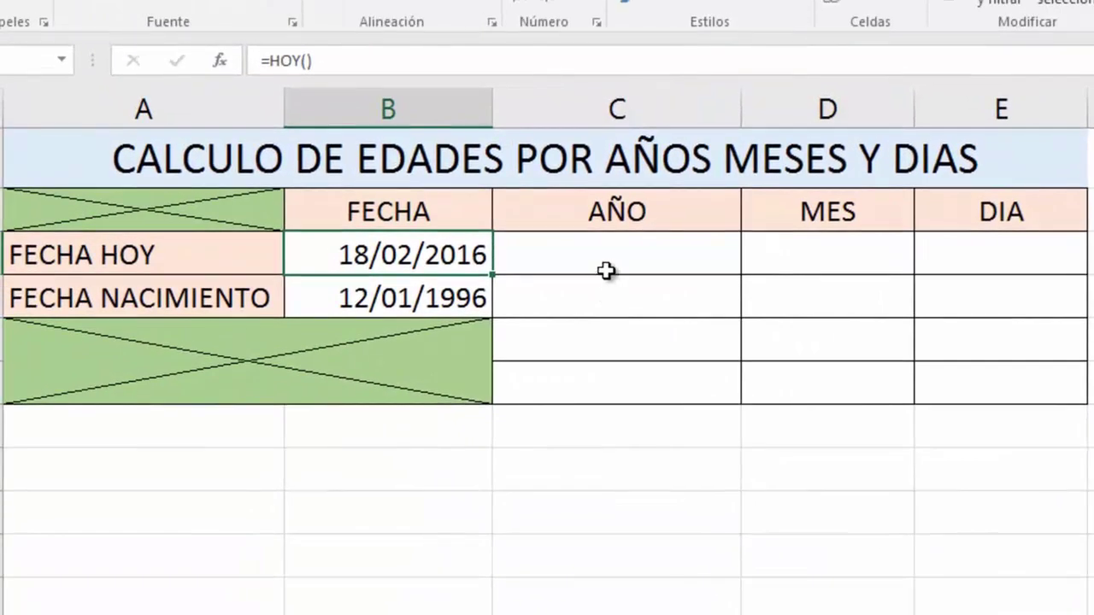
click(606, 270)
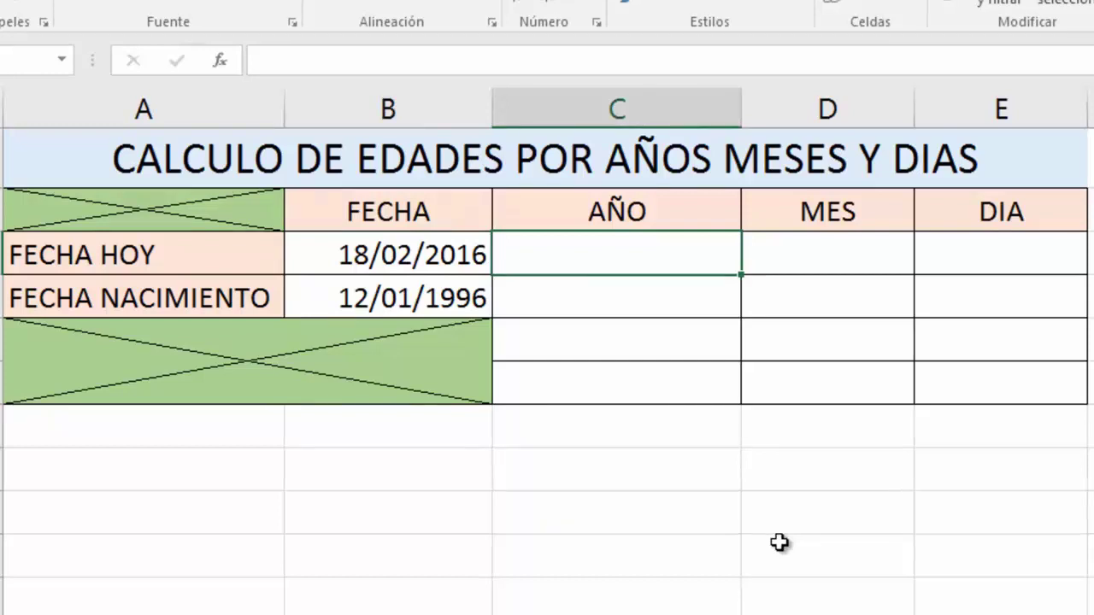
Enter =AÑO(B3) in C3 to show the year 2016.
text(=añ)
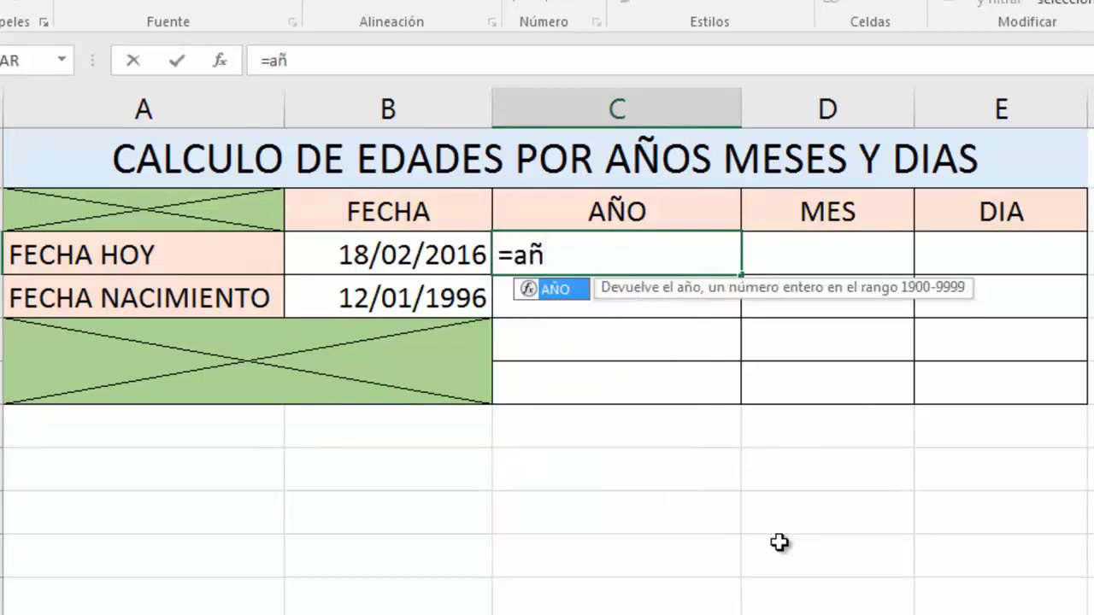
key(Tab)
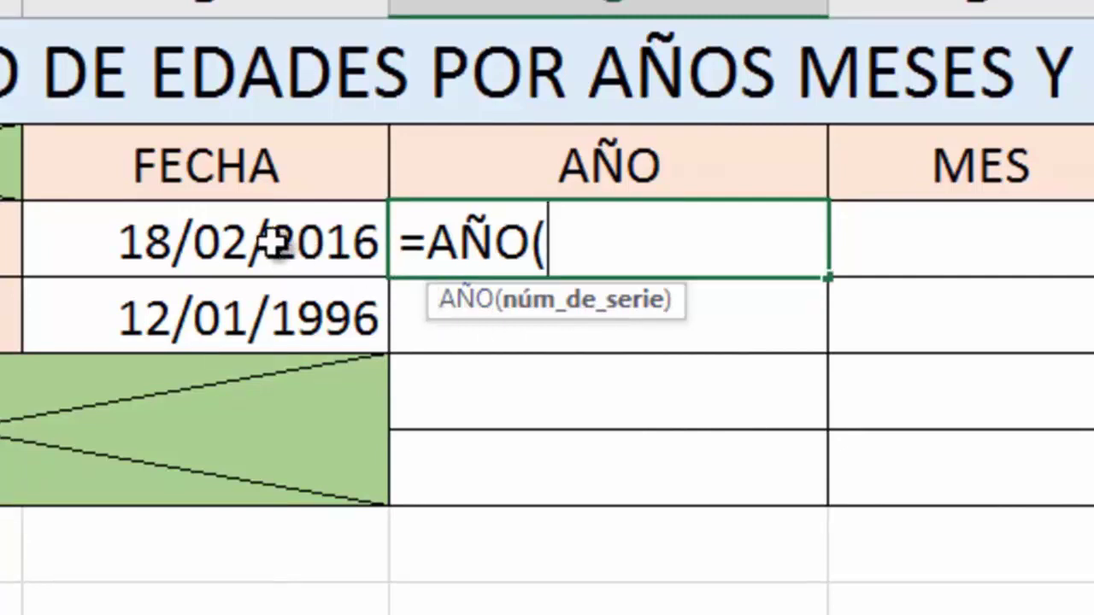
click(275, 244)
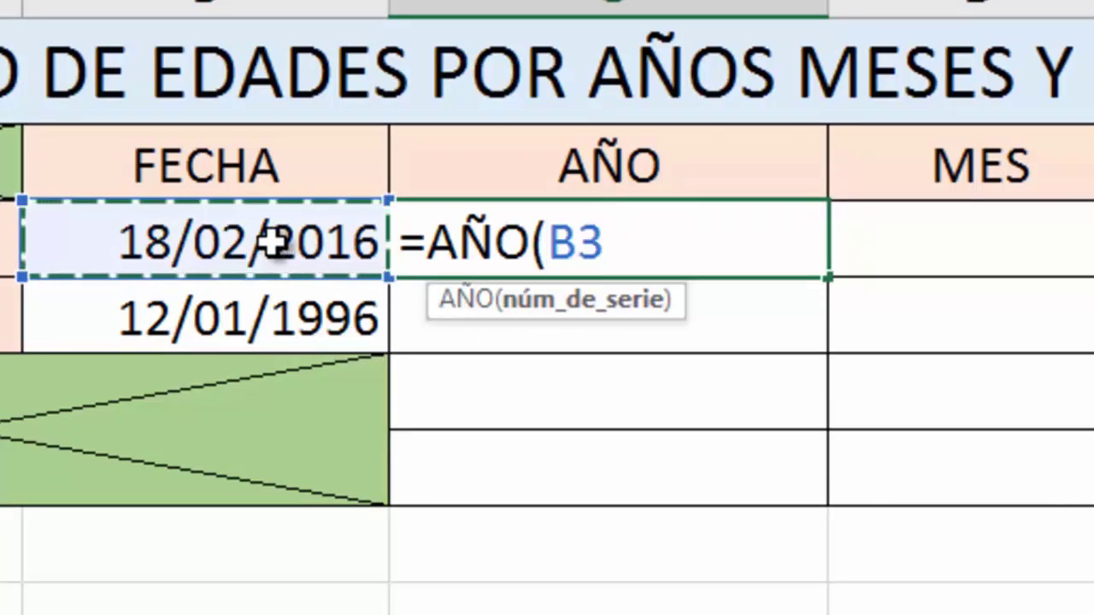
text())
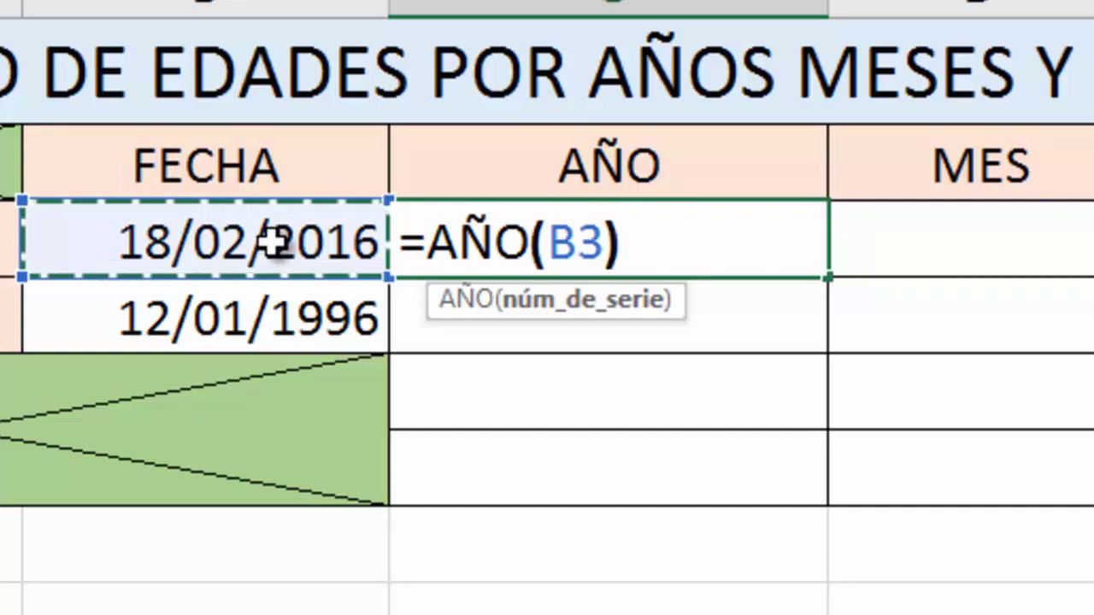
key(Return)
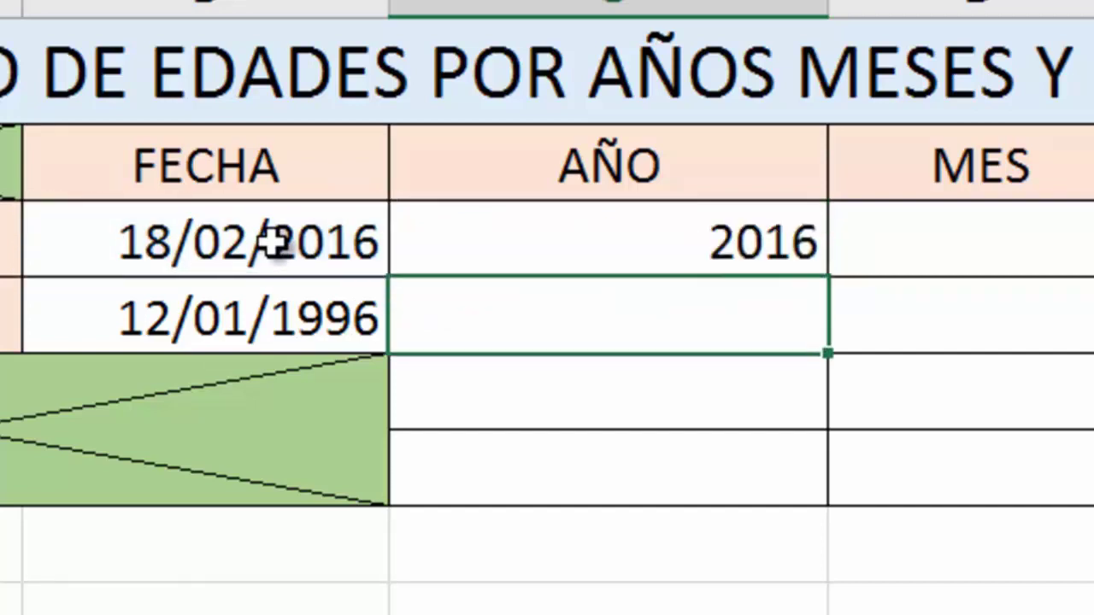
click(864, 271)
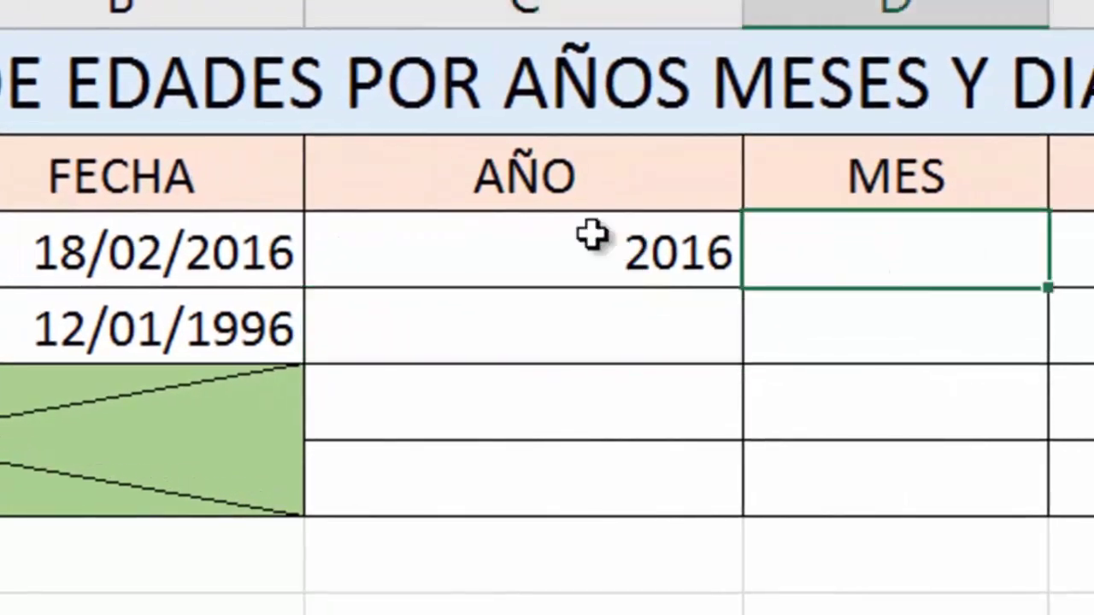
click(588, 239)
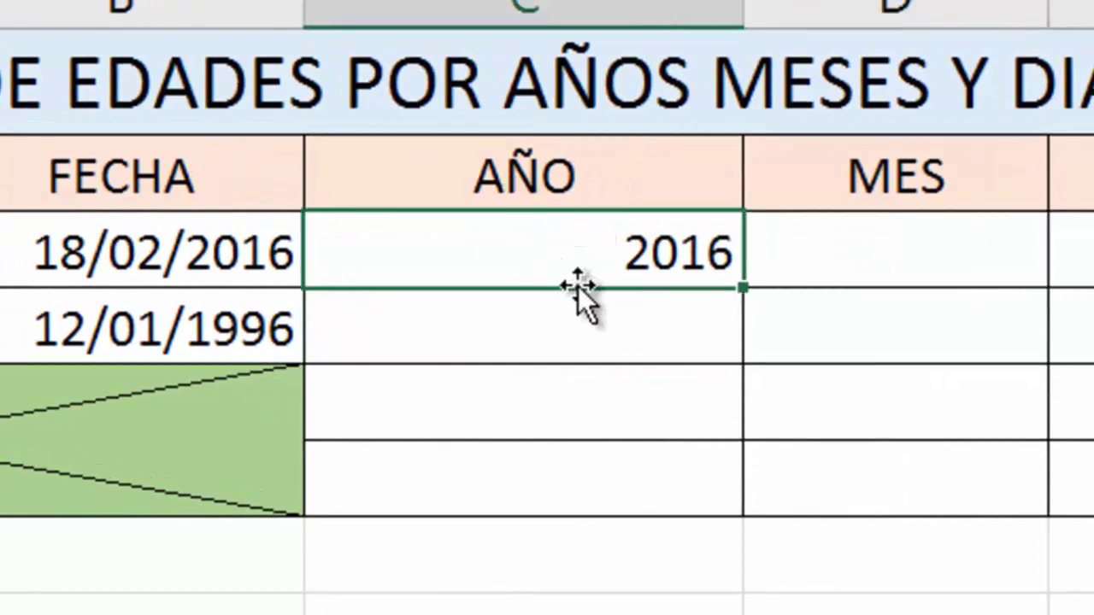
key(F2)
key(Escape)
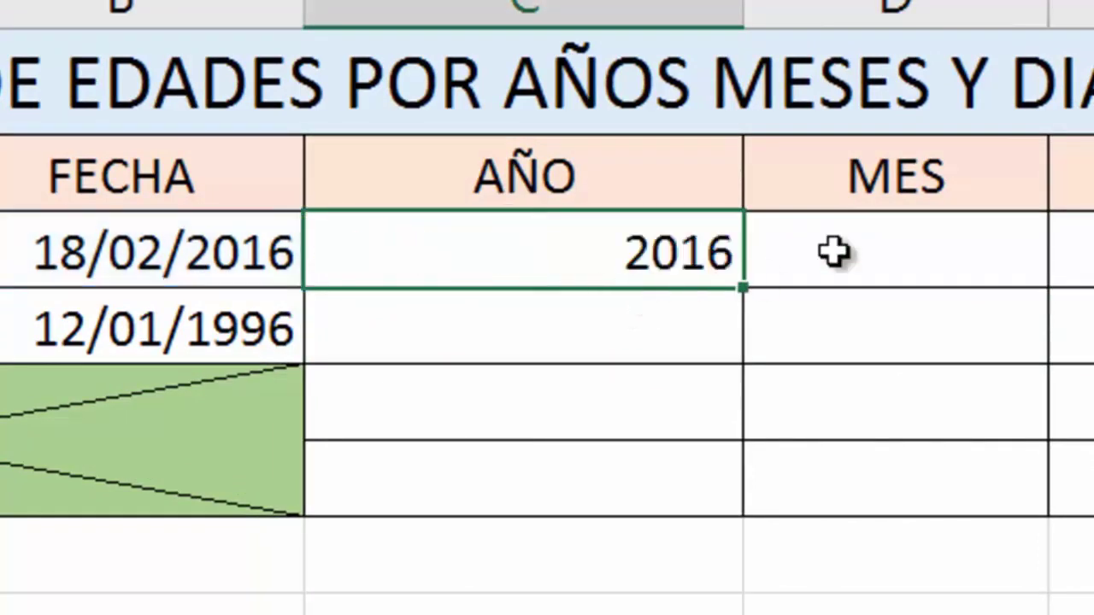
Enter =MES(B3) in D3 to show the month 2.
click(870, 252)
text(=)
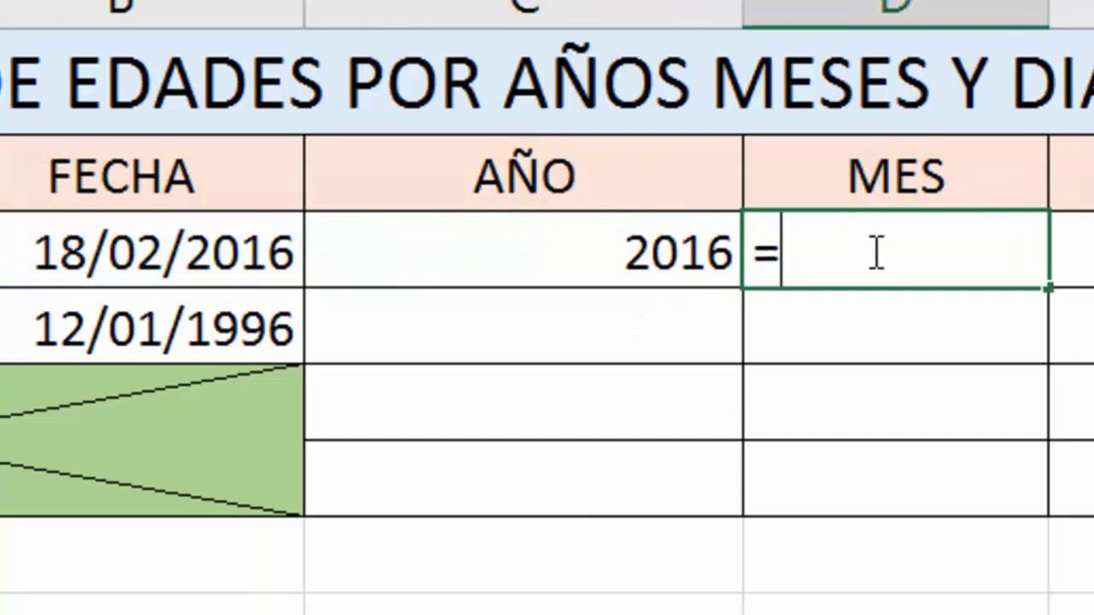
text(mes)
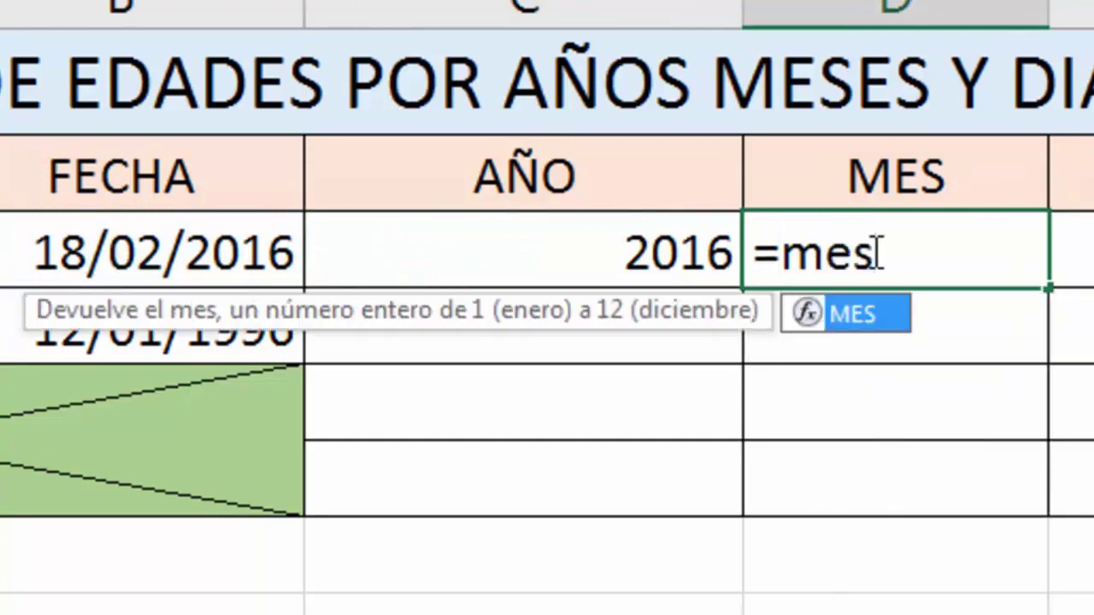
key(Tab)
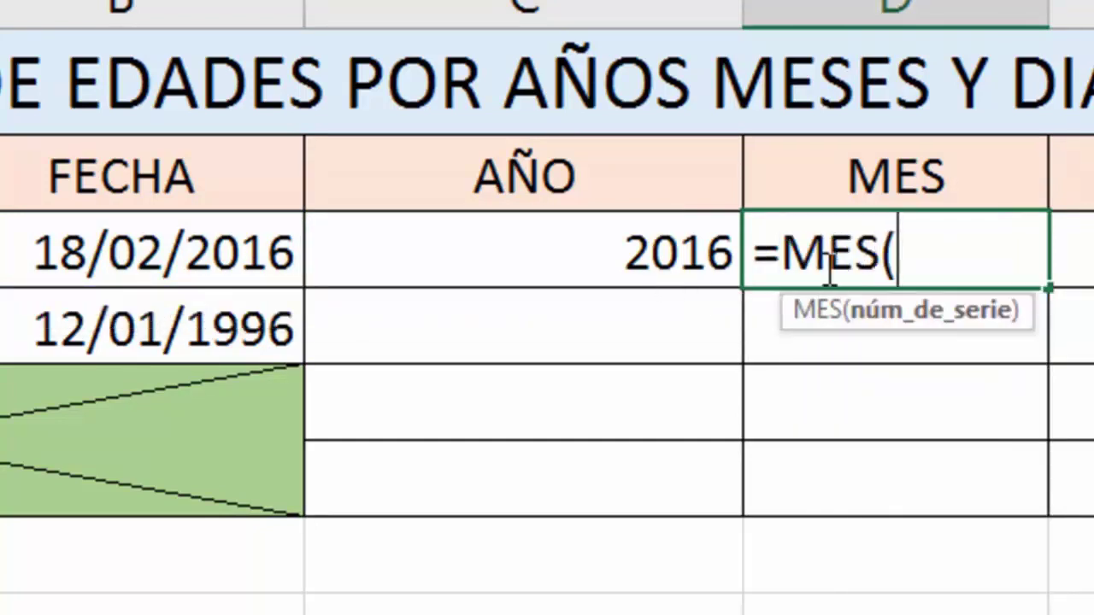
click(278, 252)
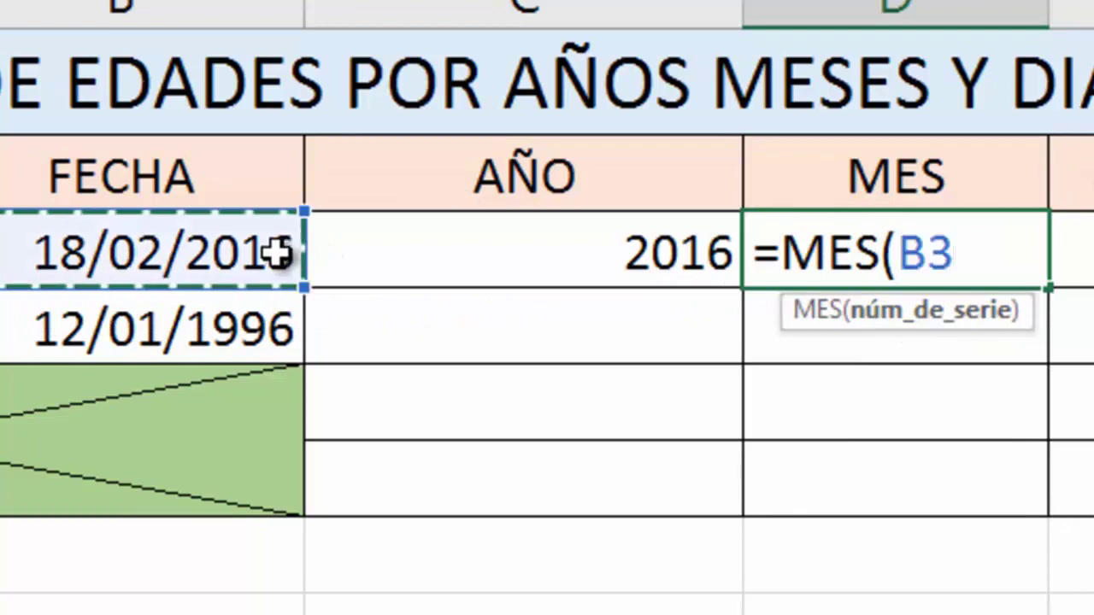
text())
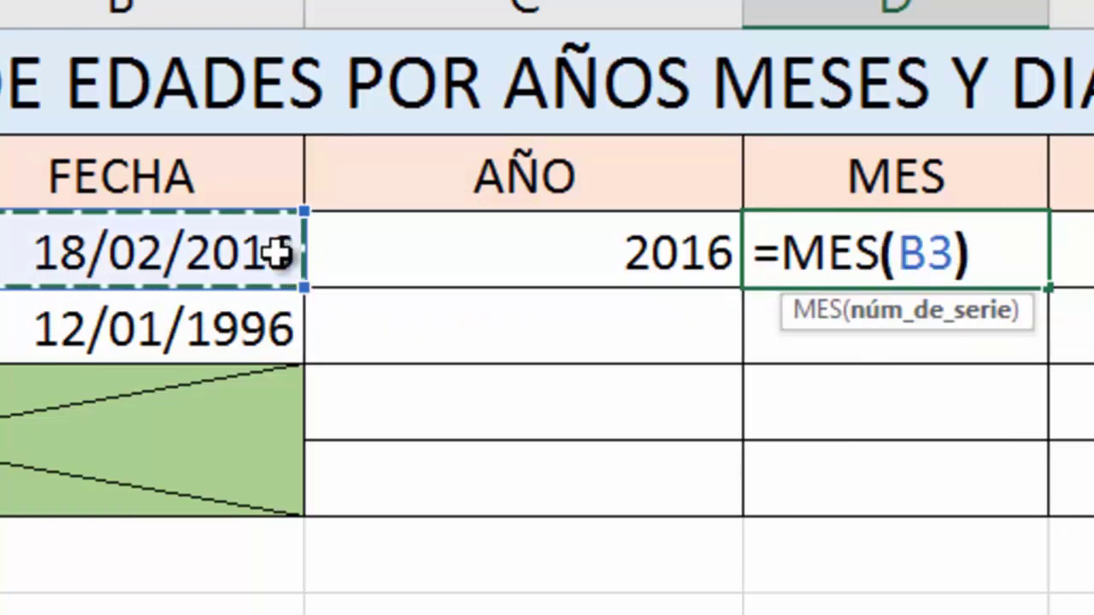
key(Return)
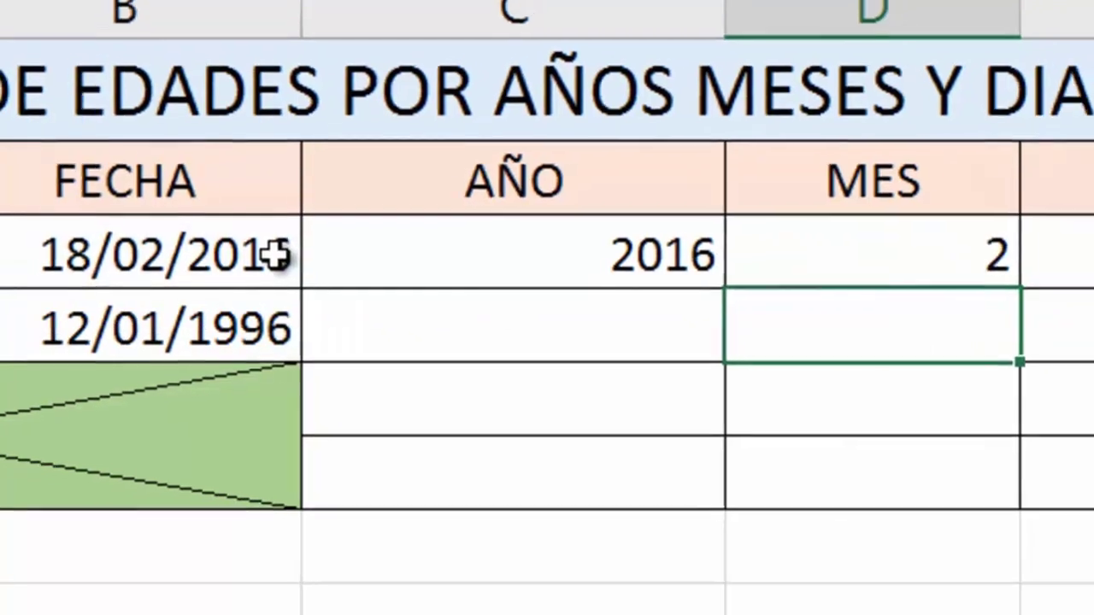
key(Up)
Enter =DIA(B3) in E3 to show the day 18, fixing the missing-parenthesis error.
key(Right)
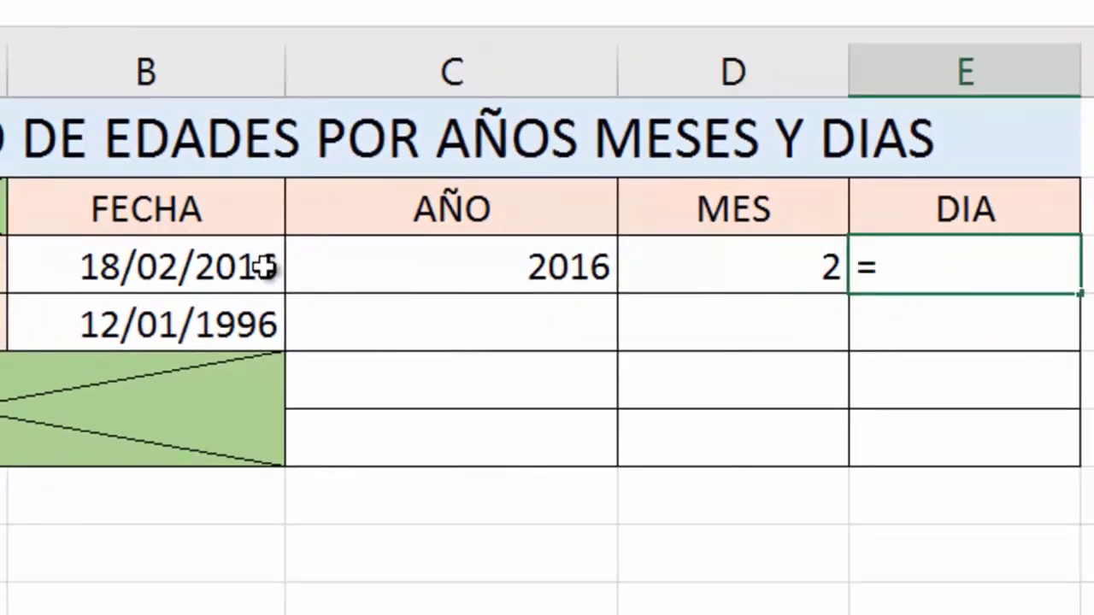
text(dia()
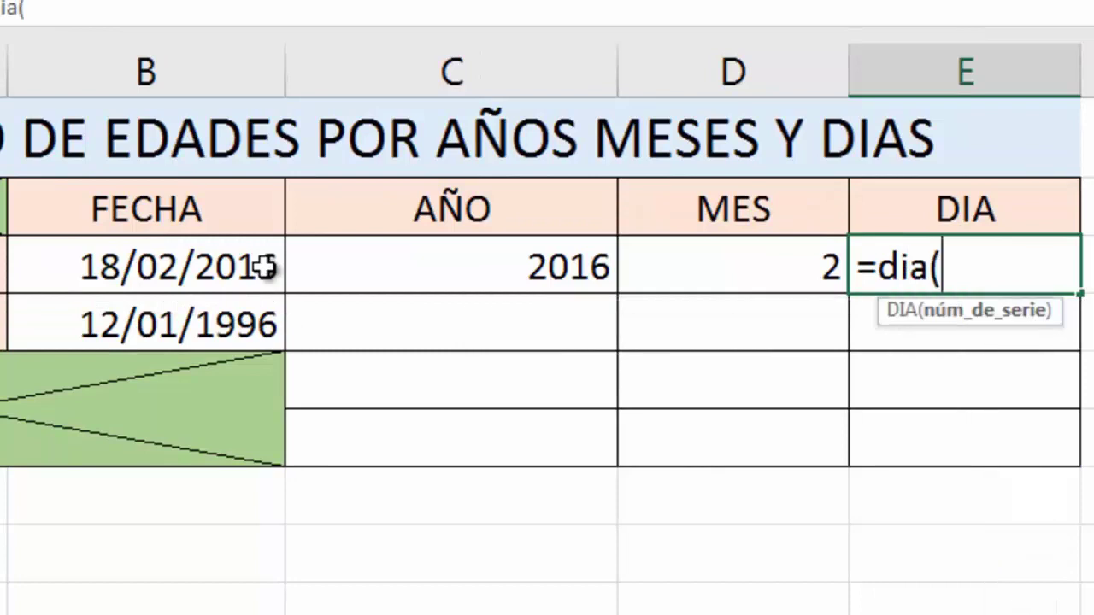
key(Return)
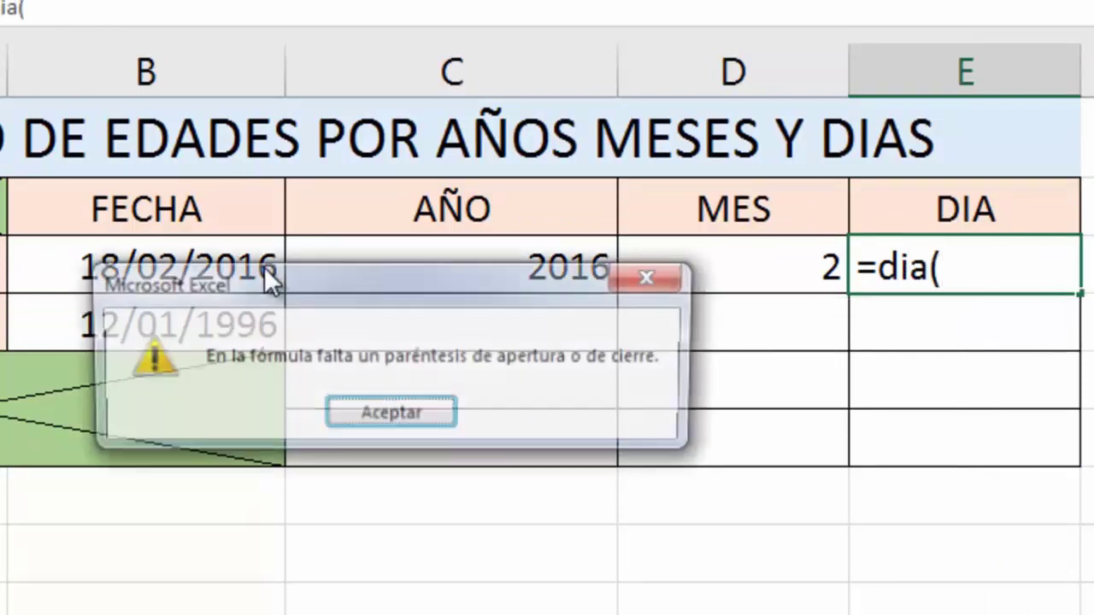
key(Return)
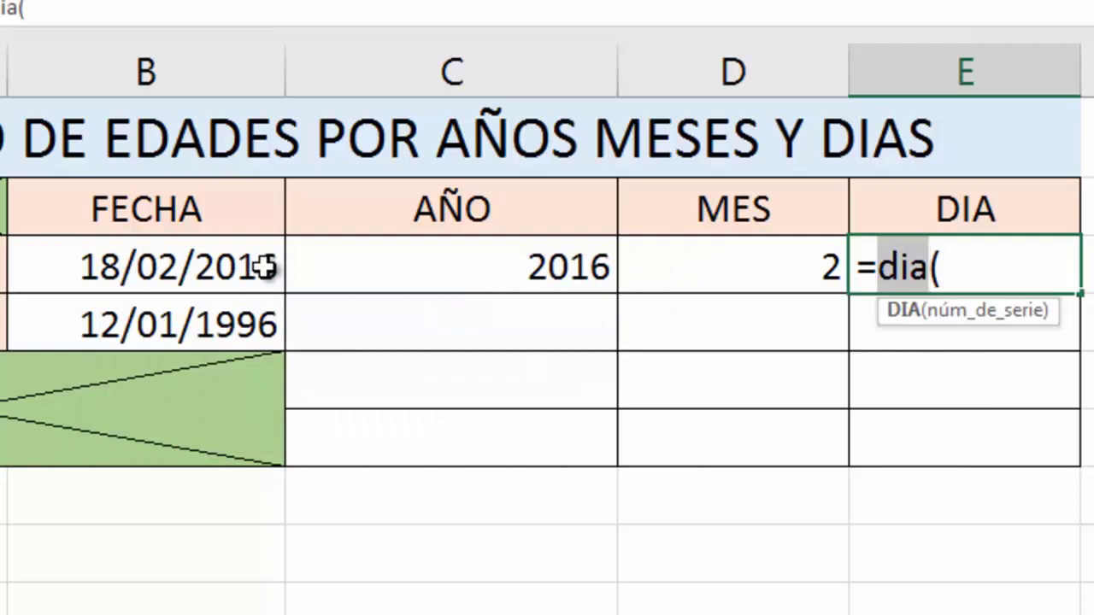
text(DIA()
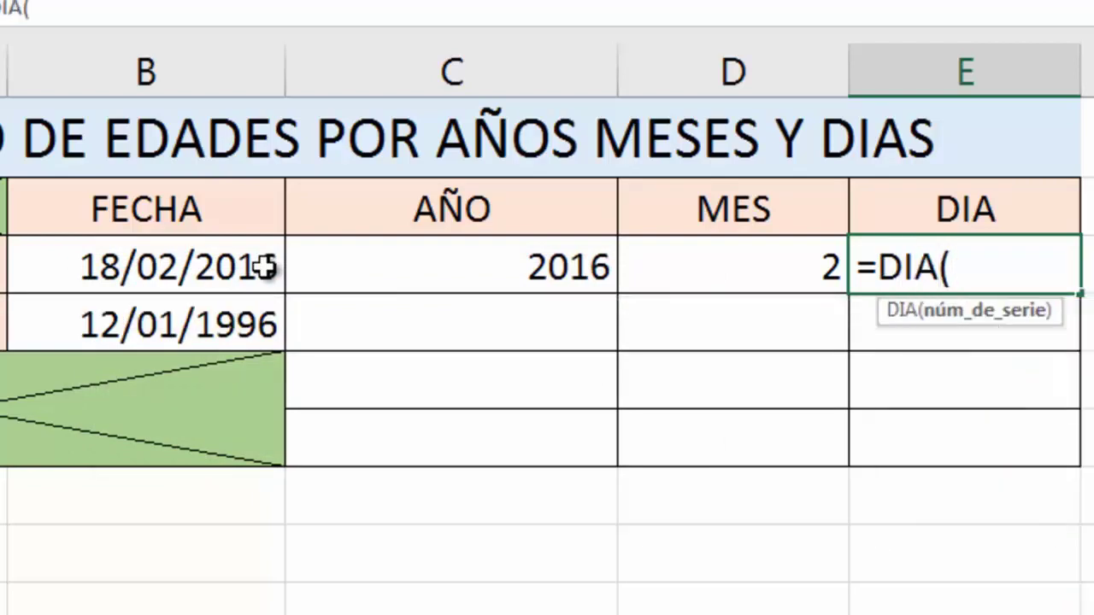
click(115, 271)
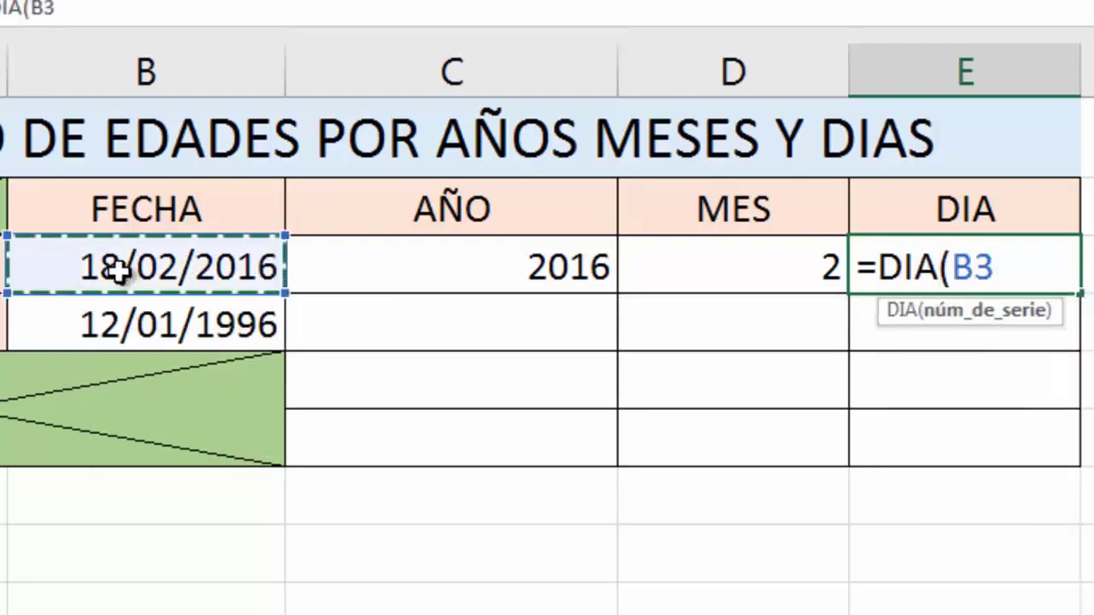
text())
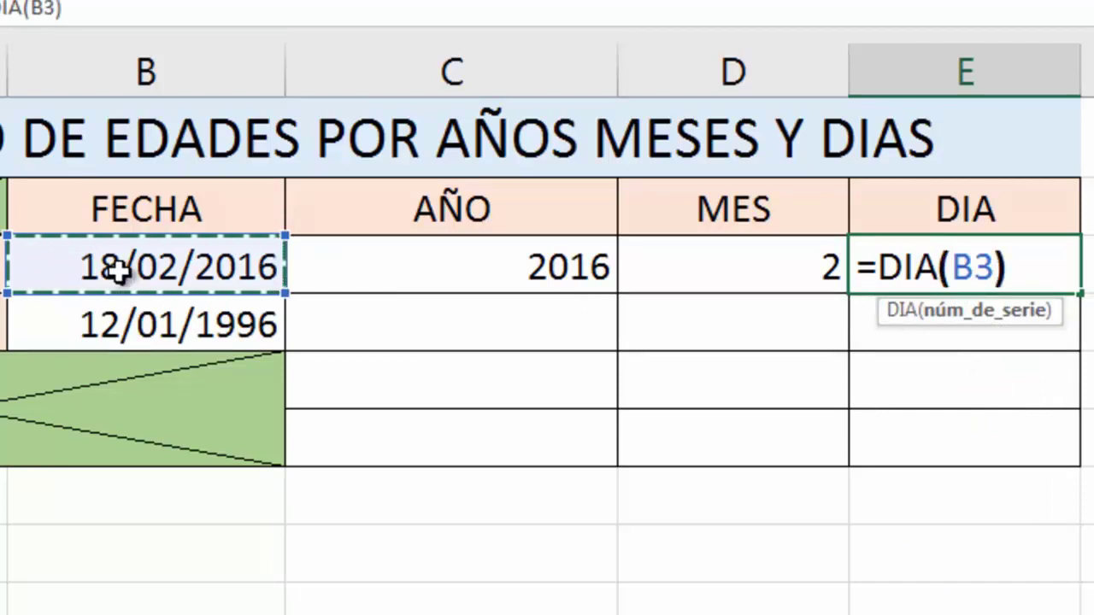
key(Return)
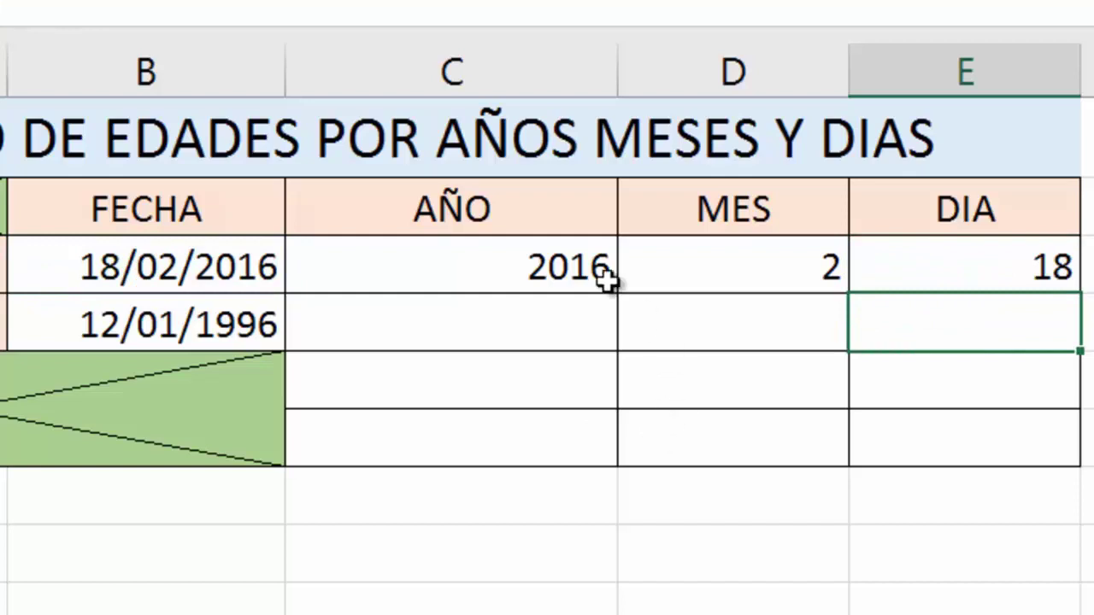
Fill the AÑO, MES and DIA formulas down to row 4, giving 1996, 1 and 12.
click(577, 268)
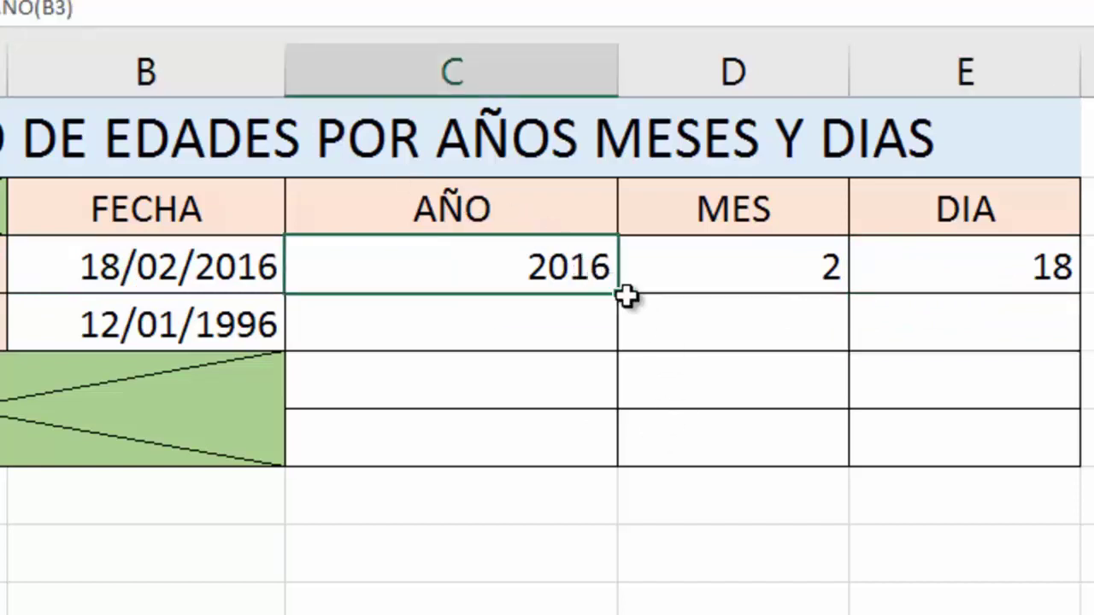
double_click(456, 275)
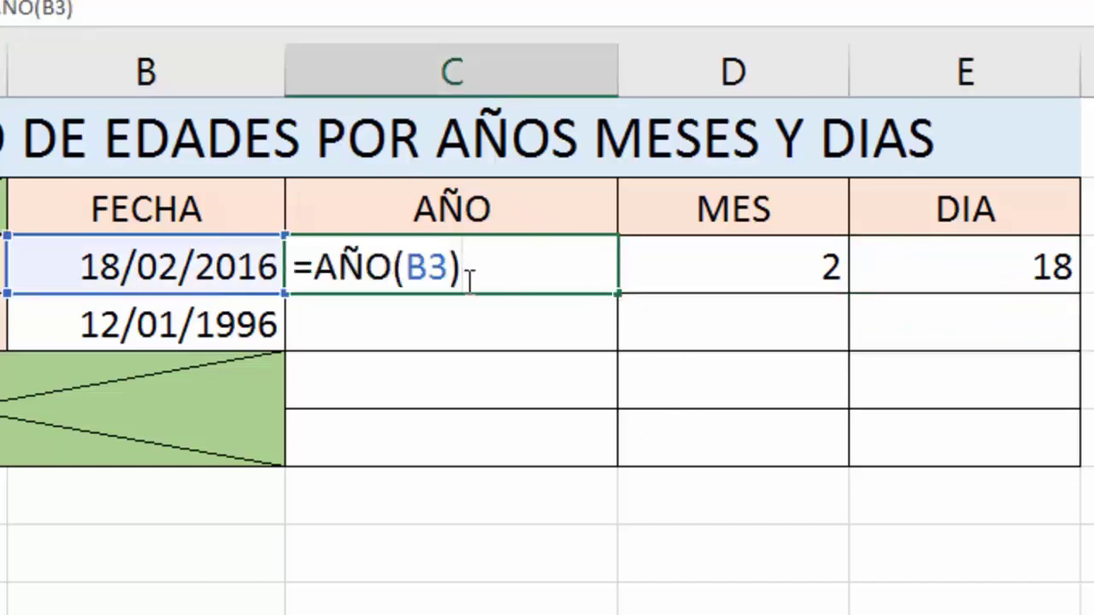
key(ctrl+Return)
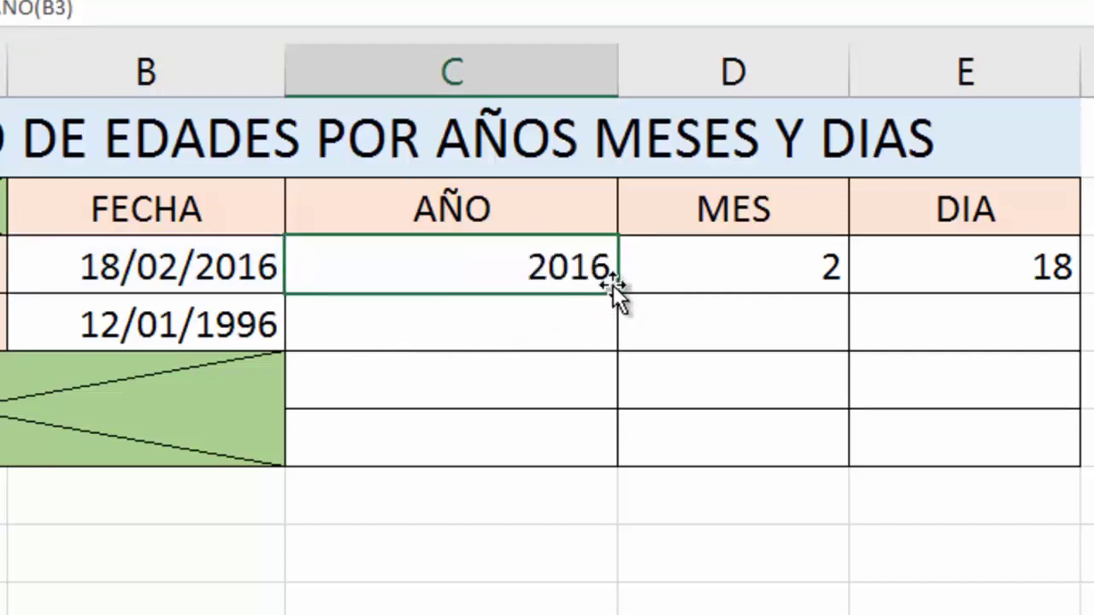
drag(616, 291, 608, 345)
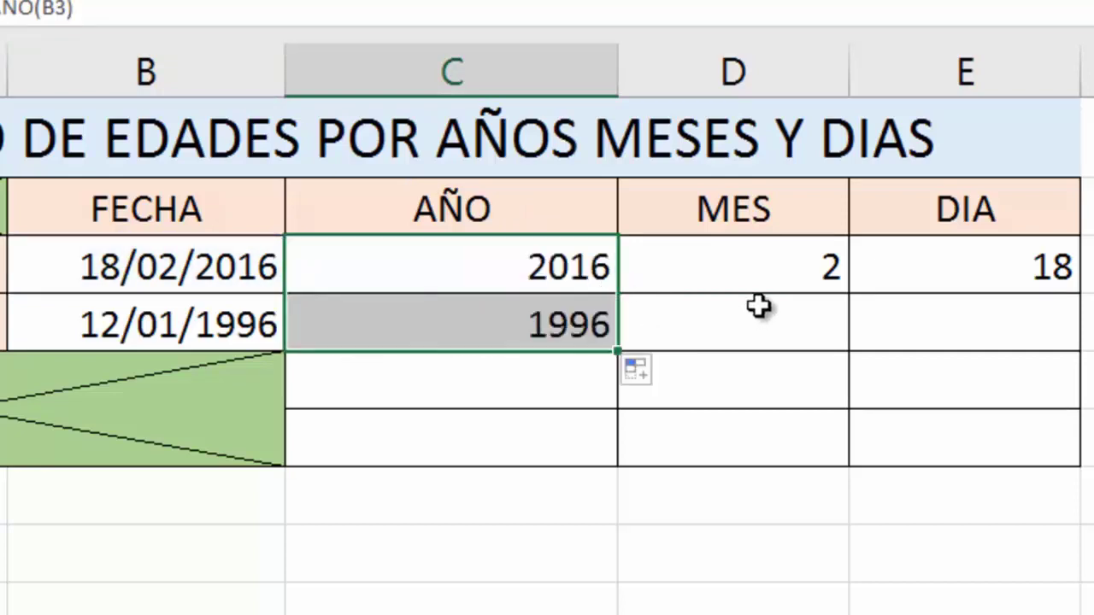
click(771, 264)
drag(848, 293, 842, 352)
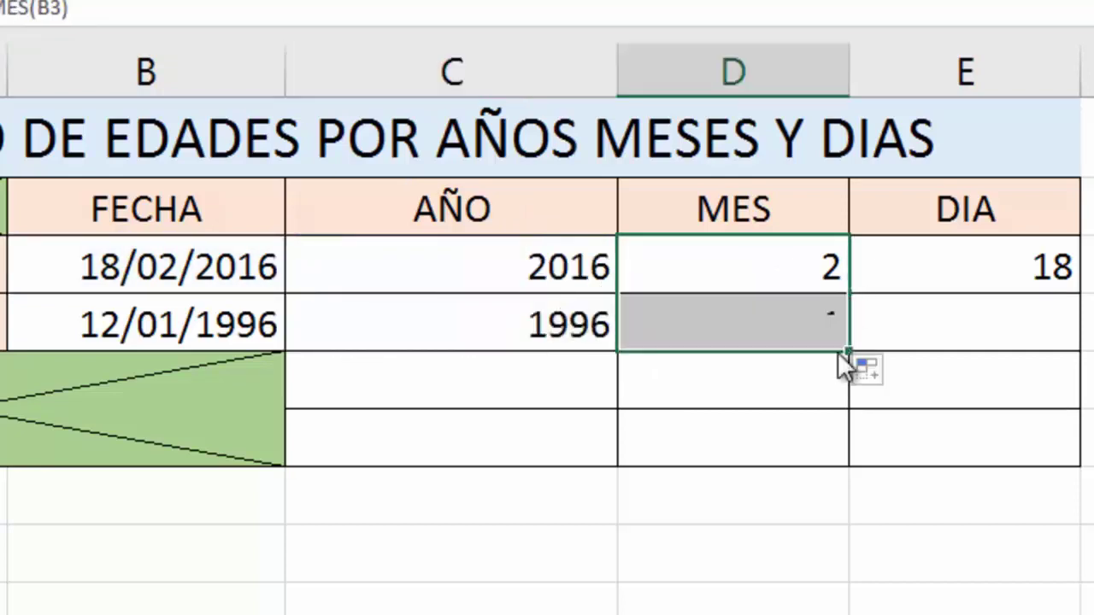
click(1000, 258)
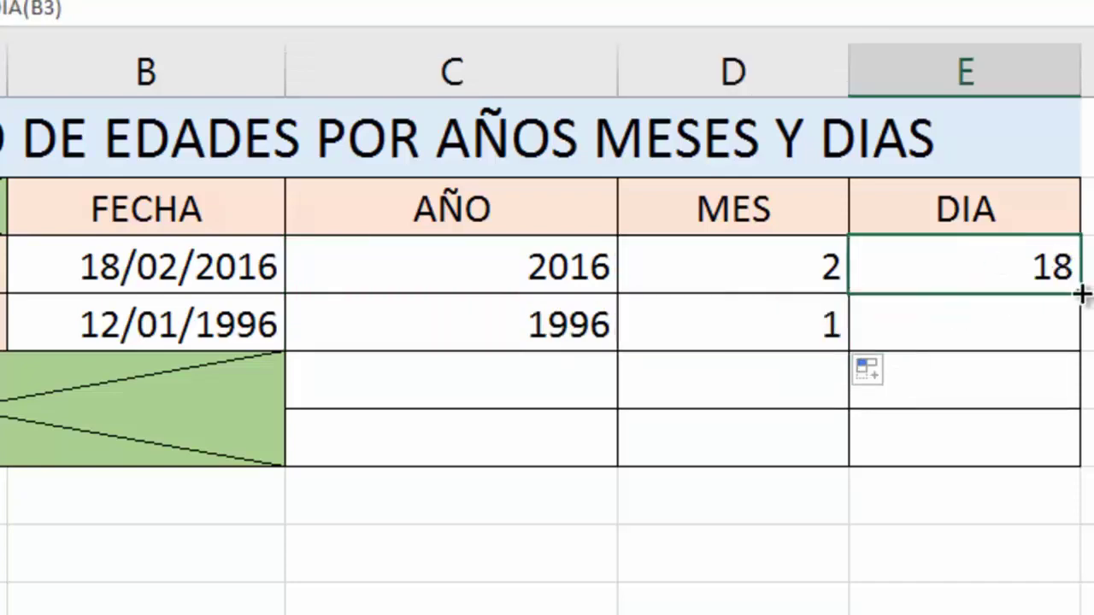
drag(1081, 293, 1081, 352)
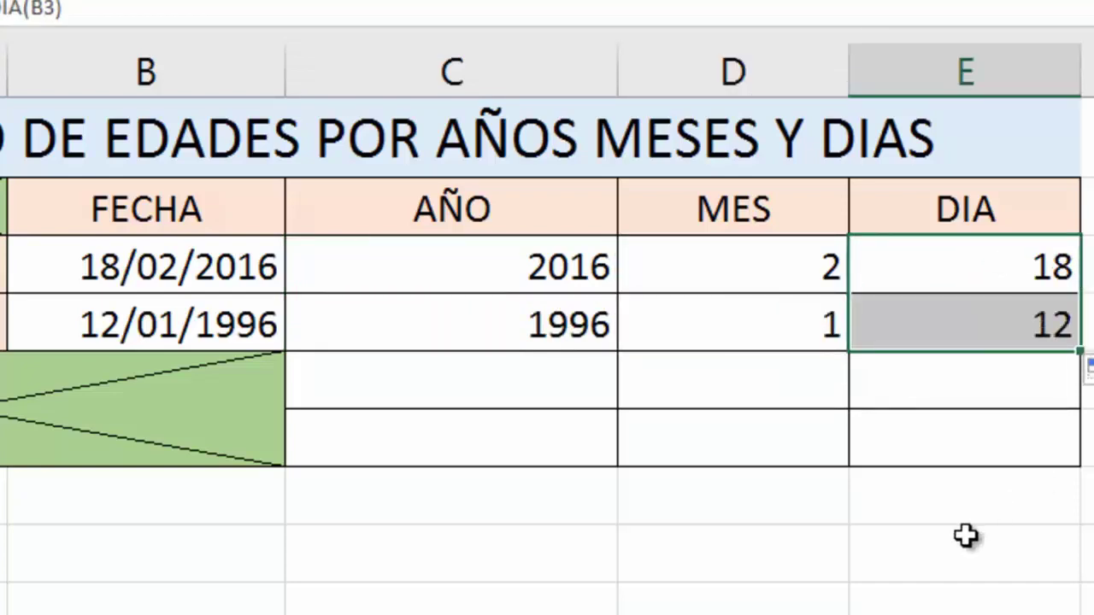
click(529, 395)
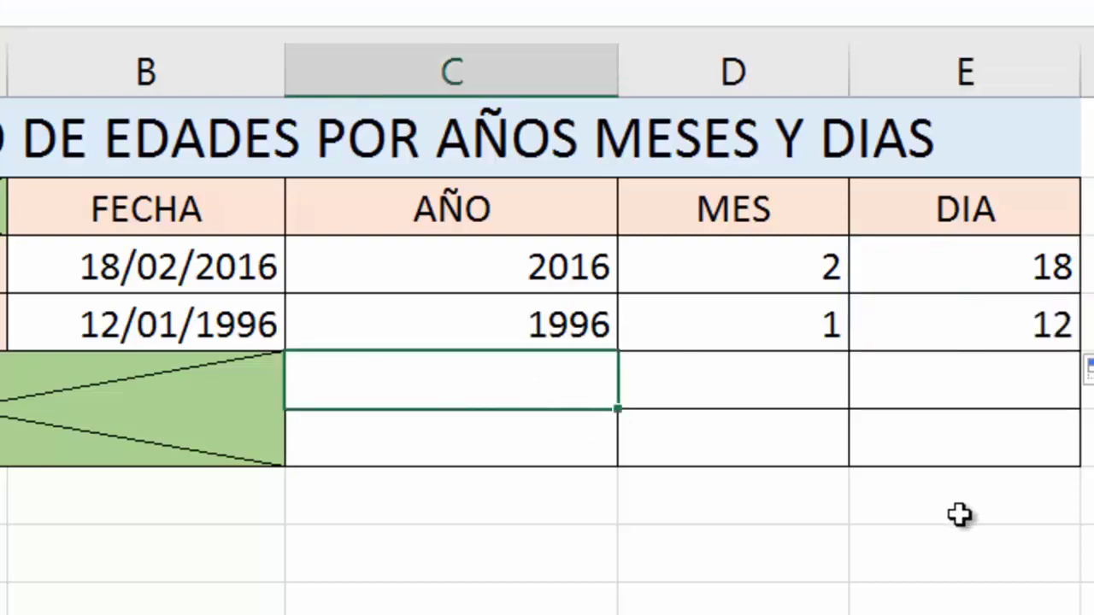
Enter =C3-C4 in C5 for the year difference of 20.
text(=)
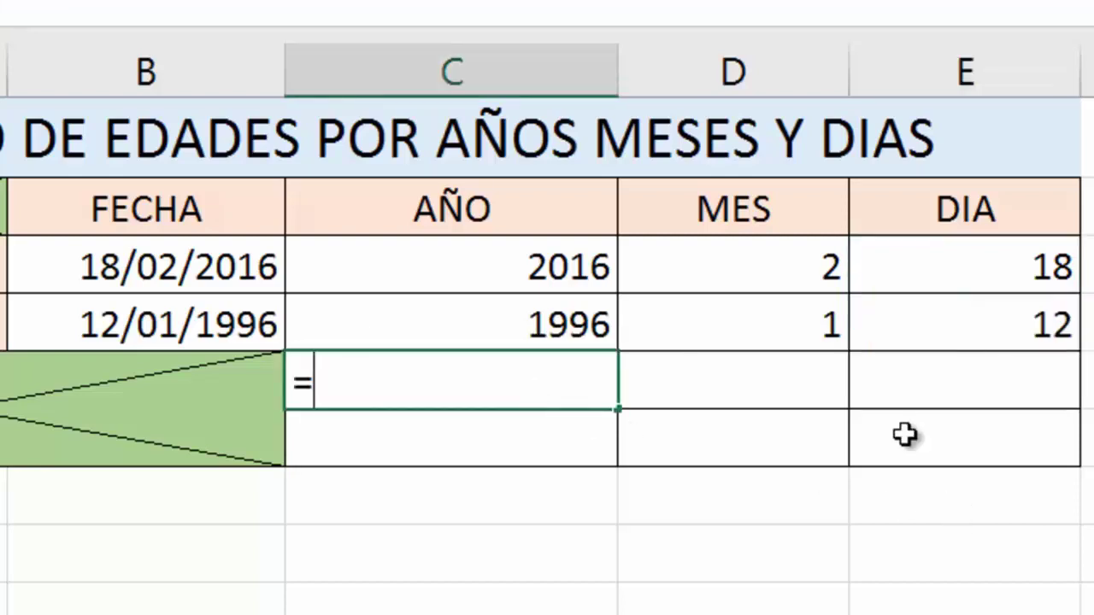
click(574, 271)
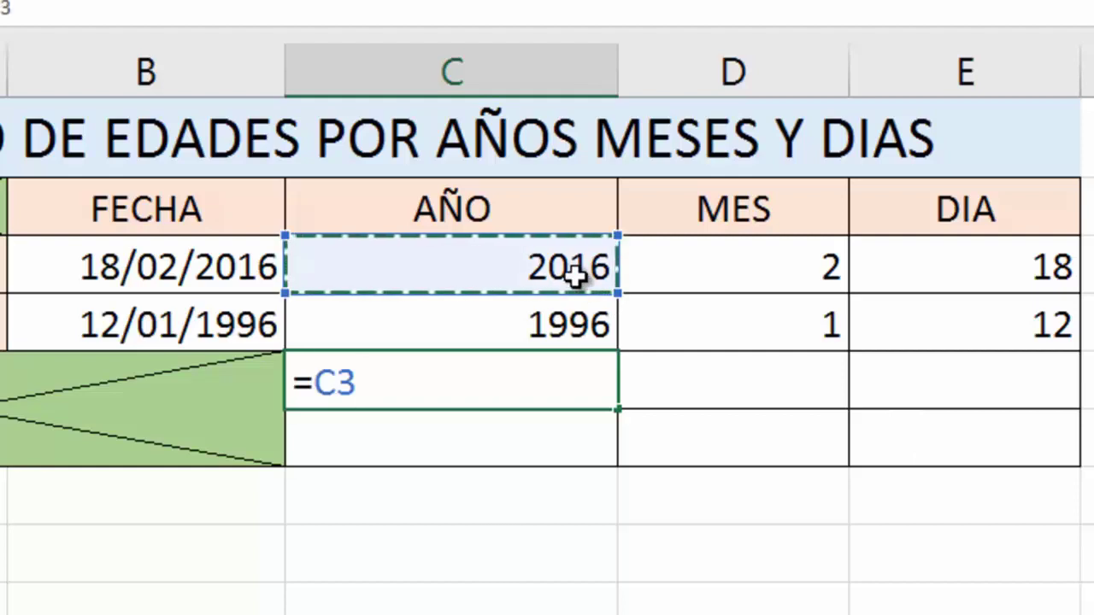
text(-)
click(569, 323)
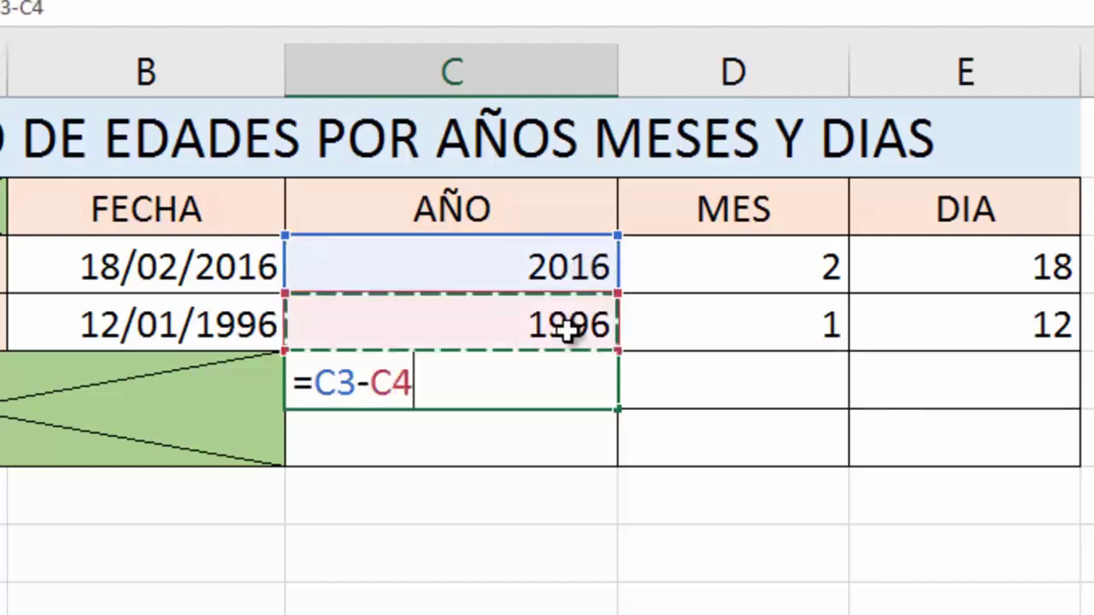
key(Return)
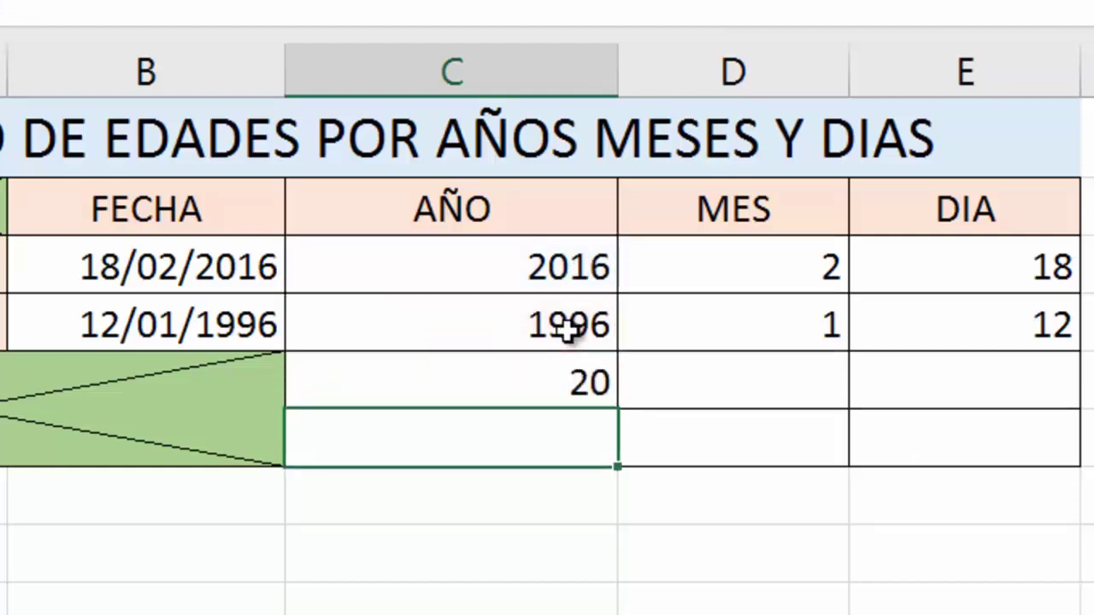
Enter =D3-D4 in D5 for the month difference of 1.
click(725, 382)
text(=)
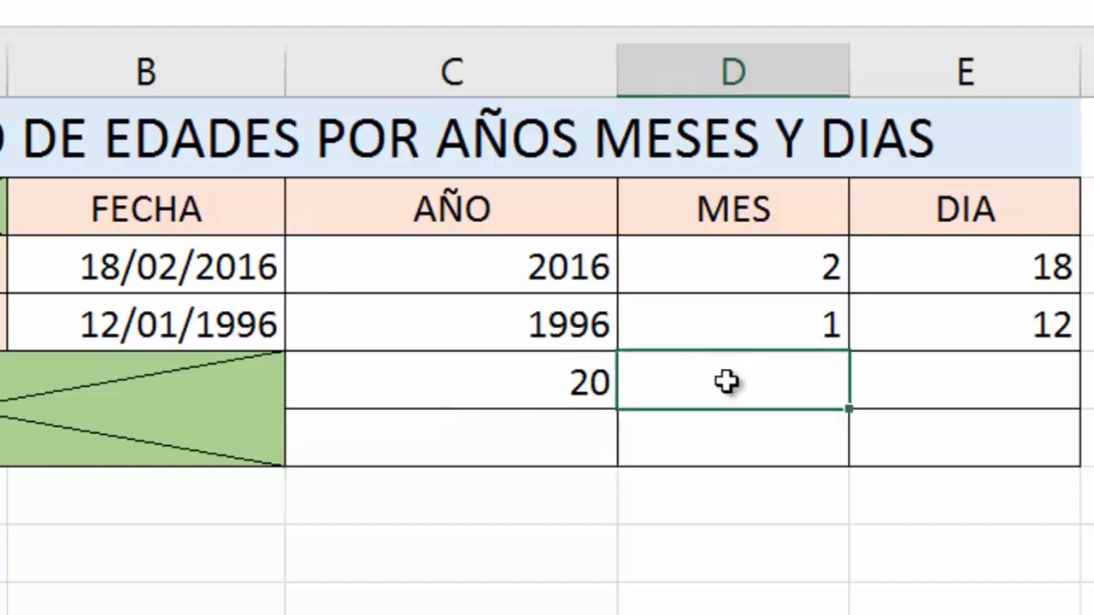
click(732, 267)
text(-)
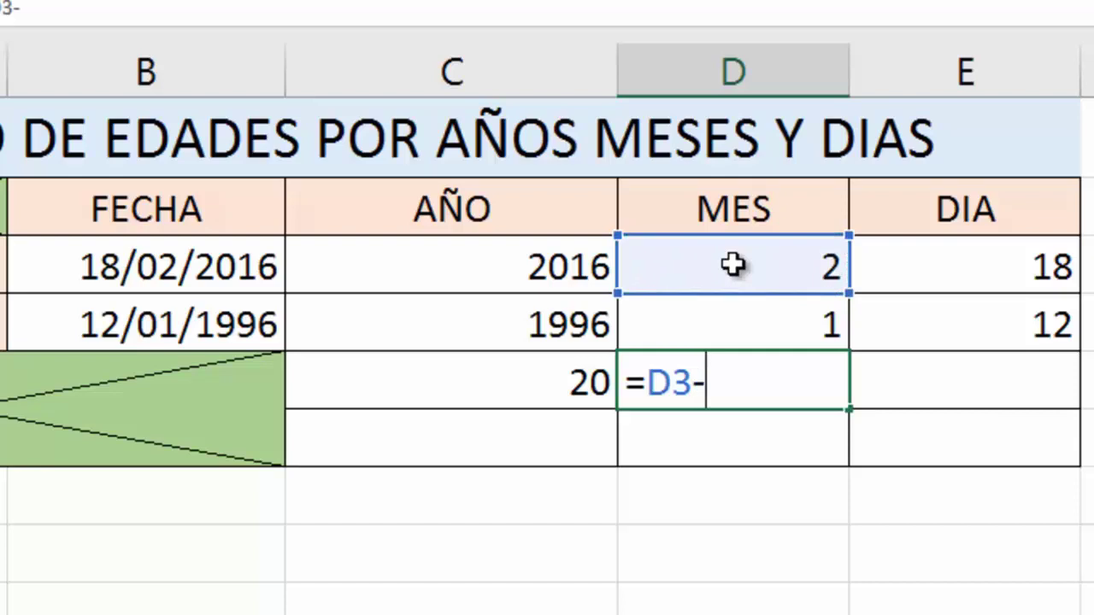
click(772, 320)
key(Return)
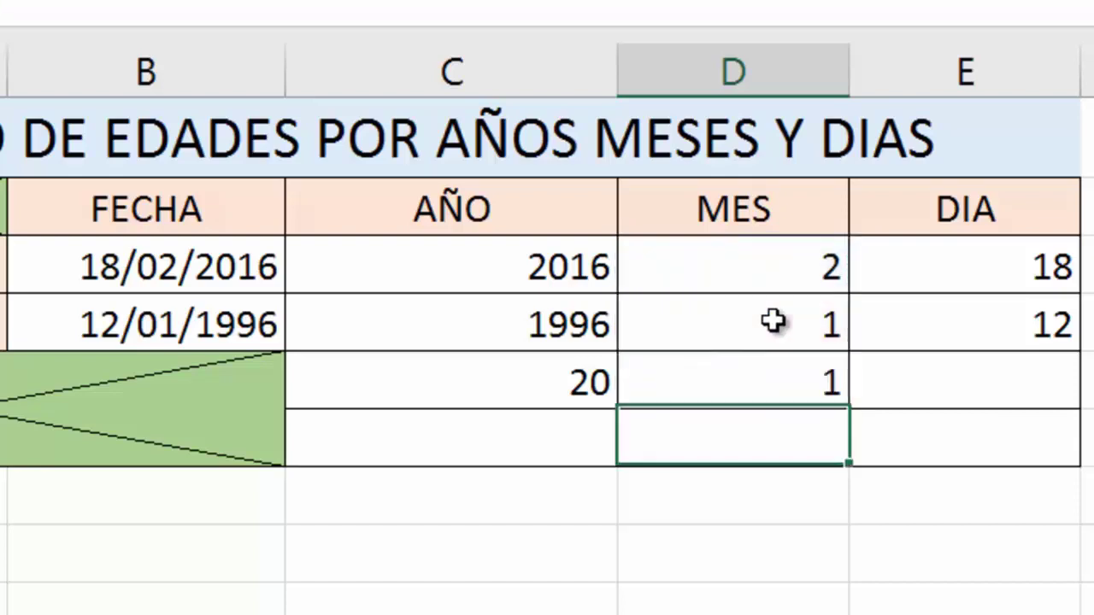
Enter =E3-E4 in E5 for the day difference of 6.
click(1021, 332)
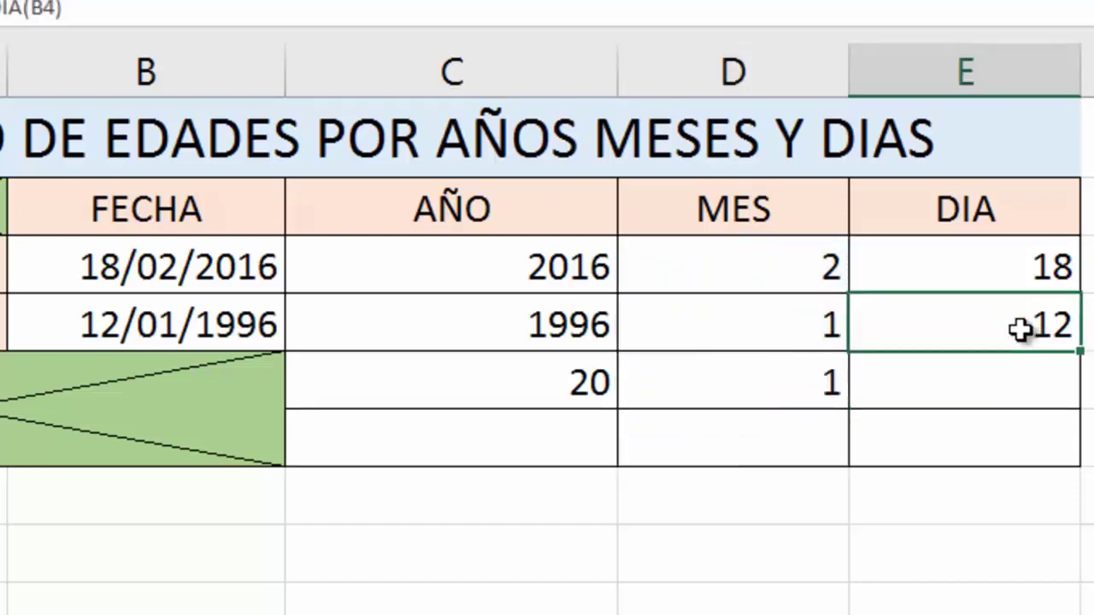
click(967, 402)
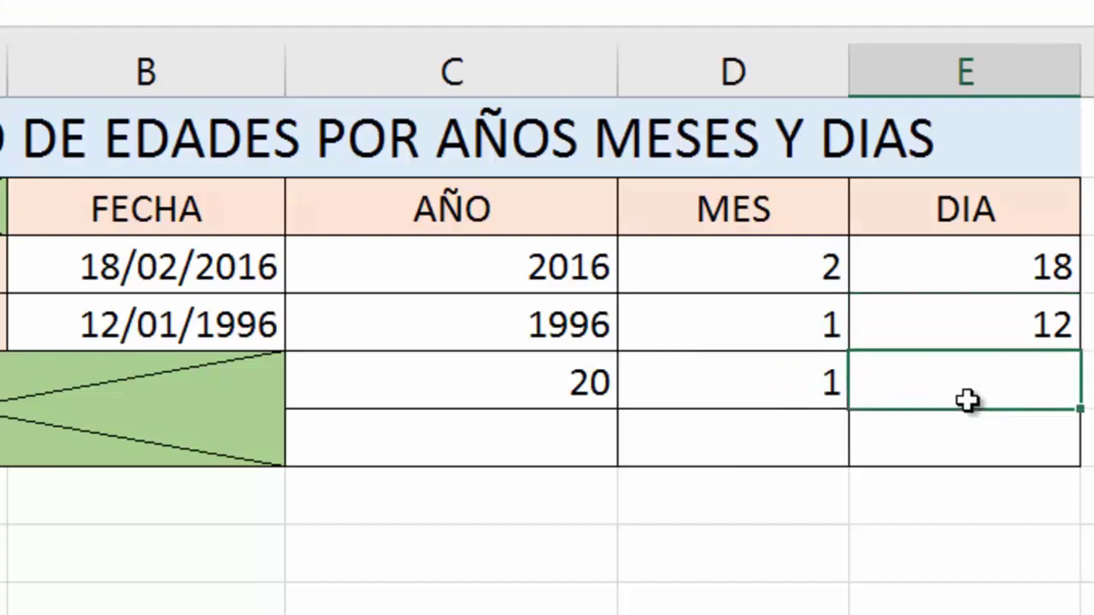
text(=)
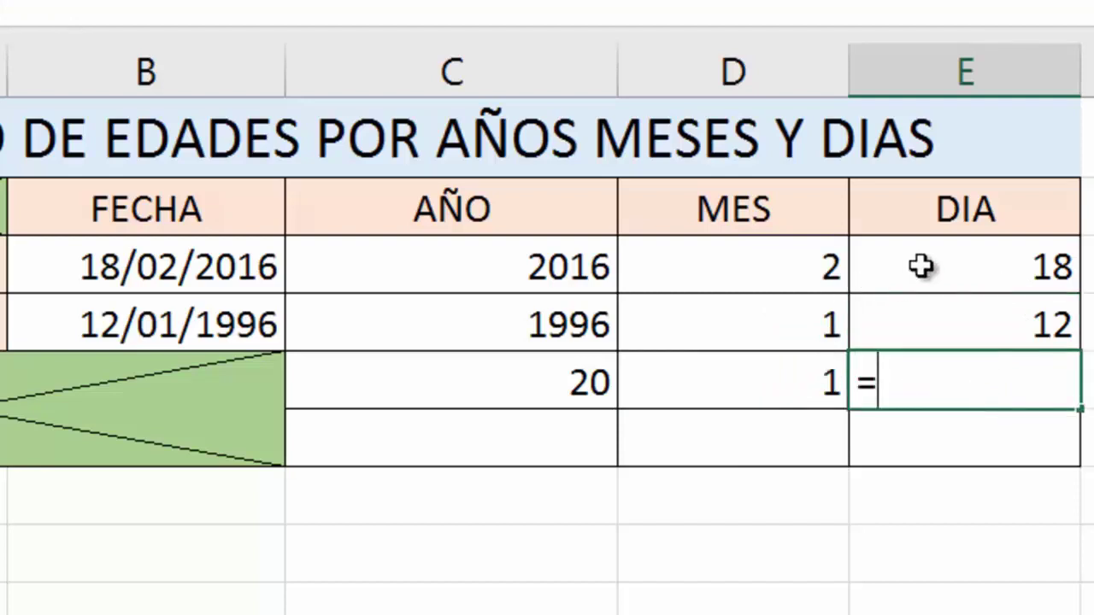
click(920, 266)
text(-)
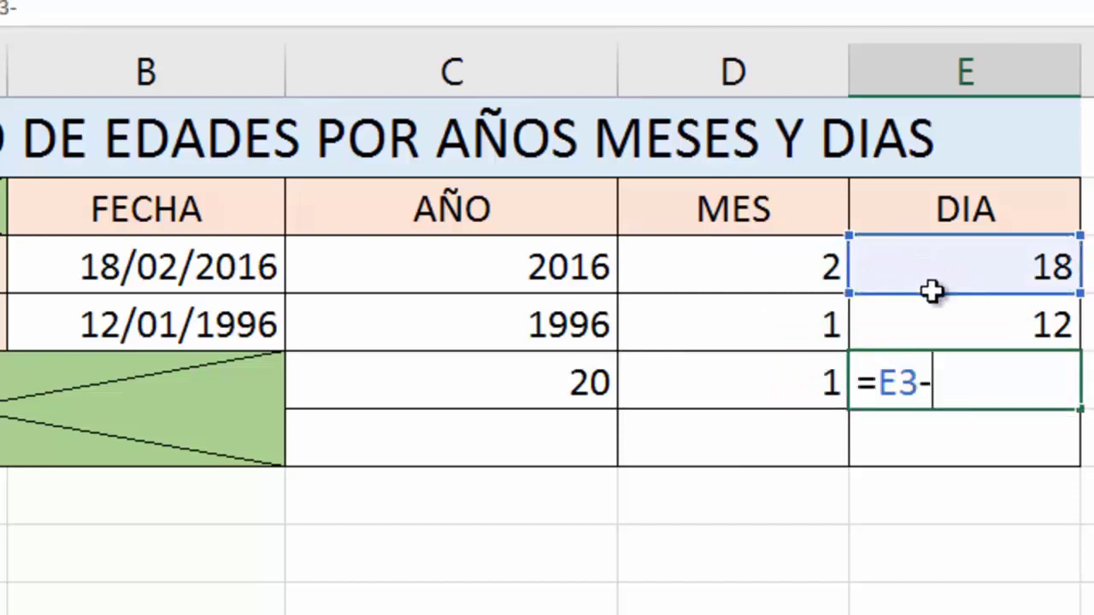
click(940, 329)
key(Return)
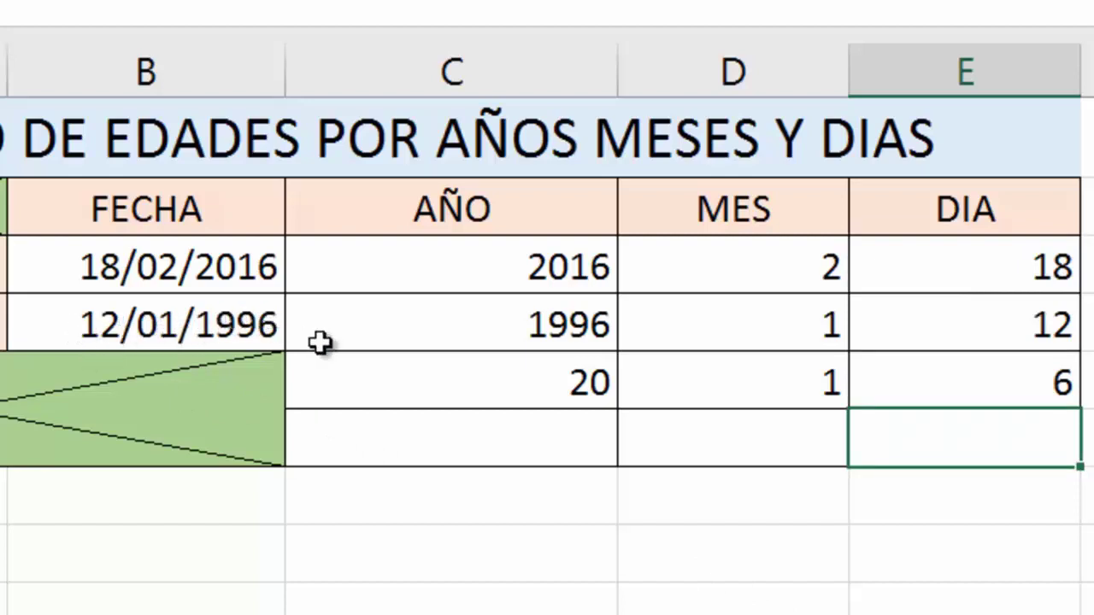
Review the difference row in C5:E5 and the =HOY() formula in B3.
click(465, 395)
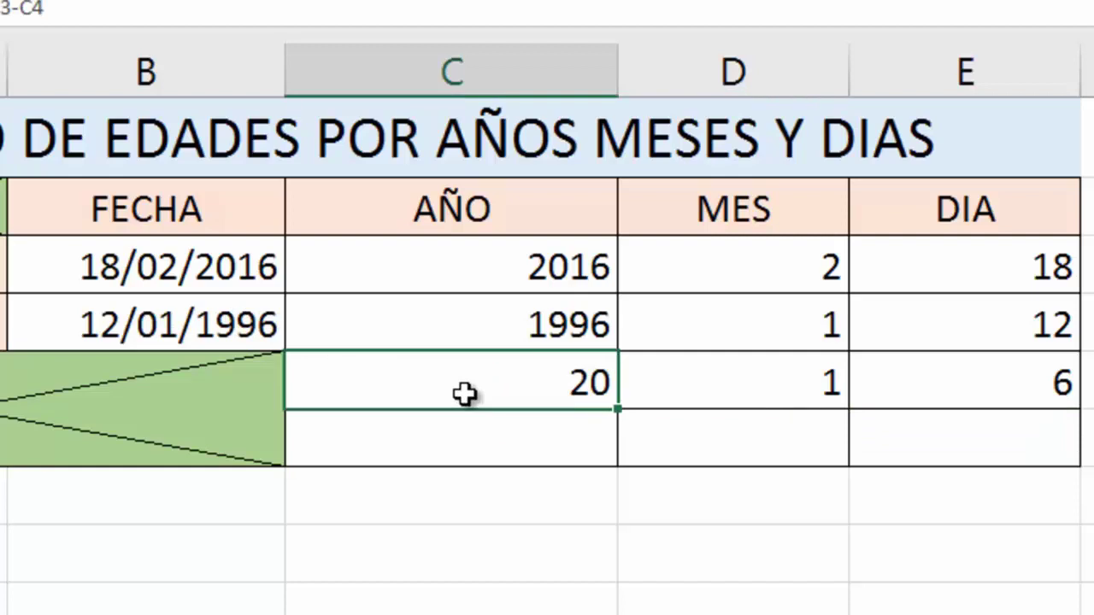
click(729, 383)
click(1008, 394)
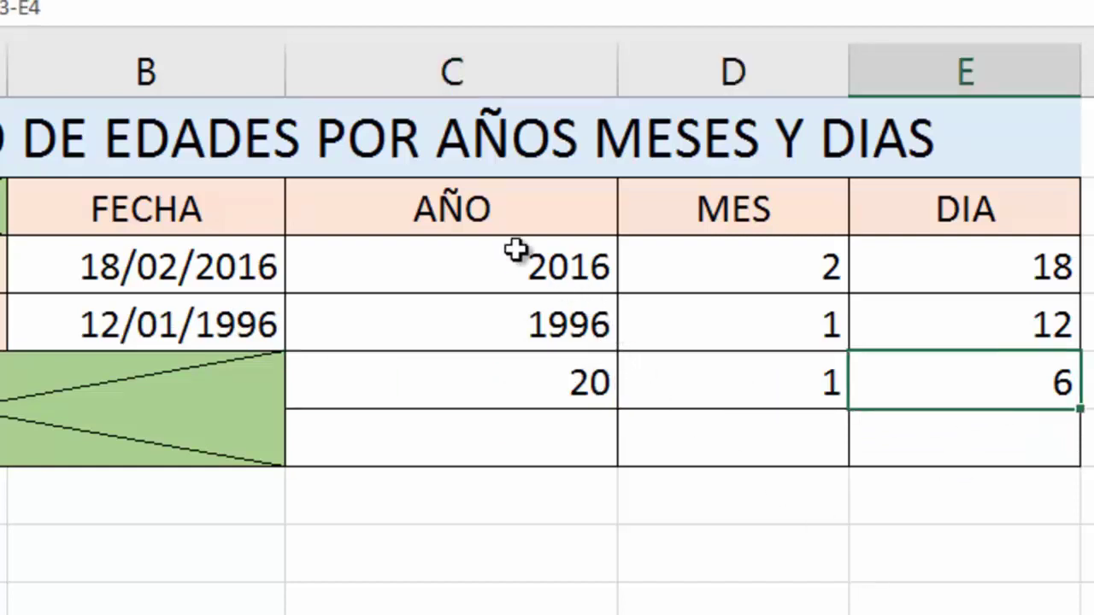
click(467, 278)
click(229, 274)
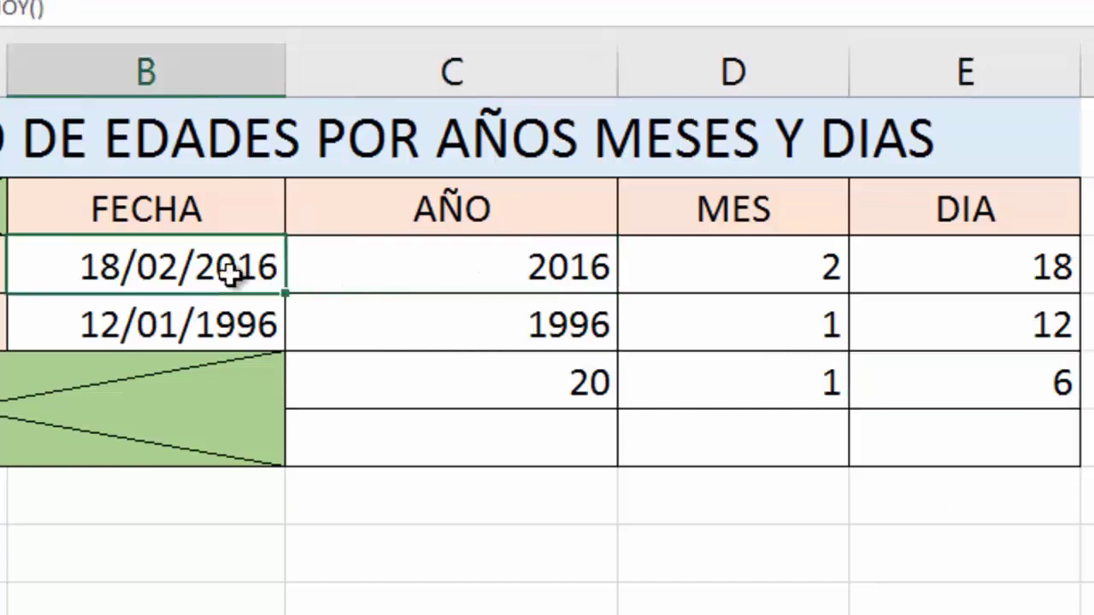
double_click(229, 273)
Inspect the AÑO, MES and DIA formulas in C3, D3 and E3 without changing them.
click(442, 275)
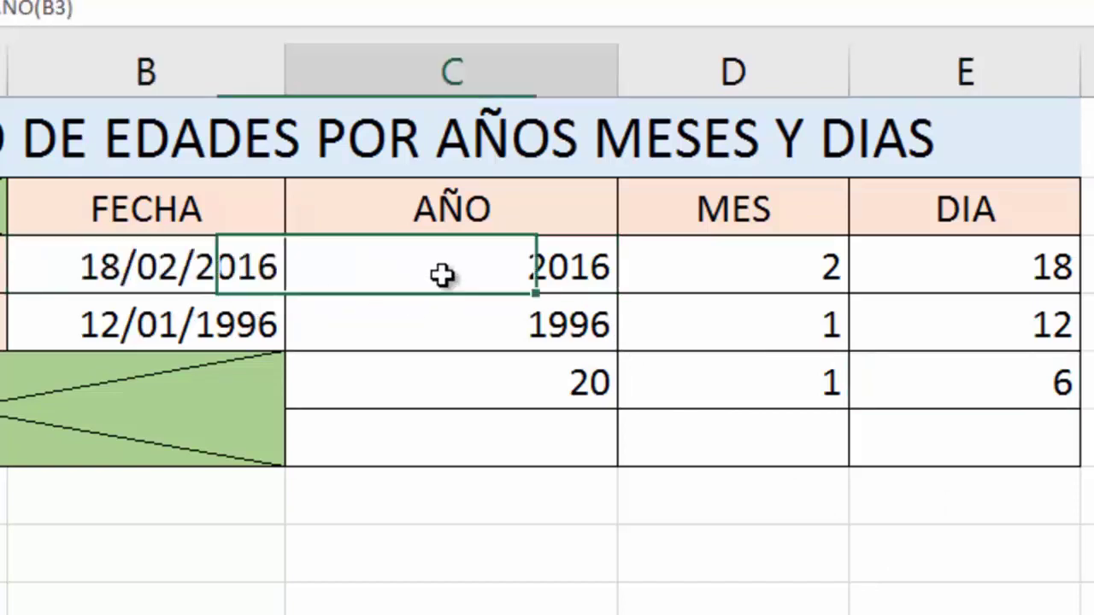
key(F2)
key(Escape)
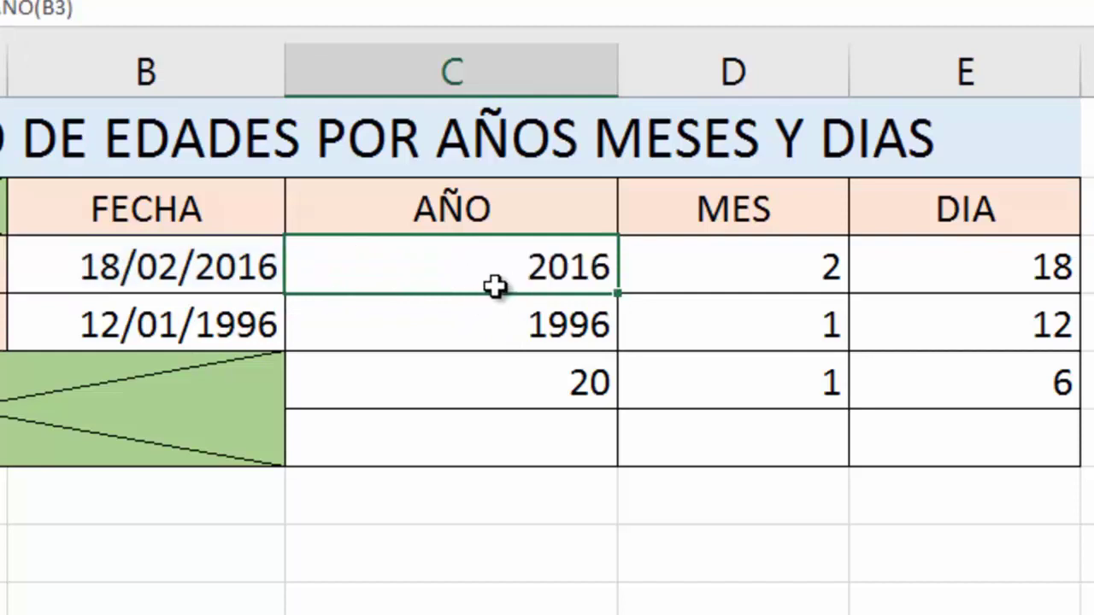
click(746, 287)
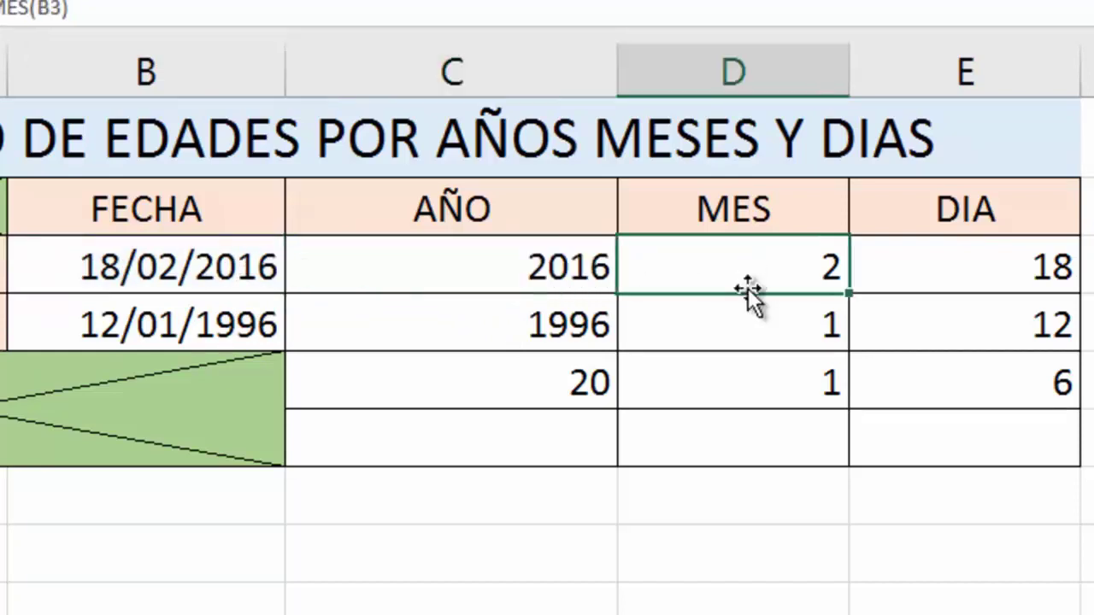
key(F2)
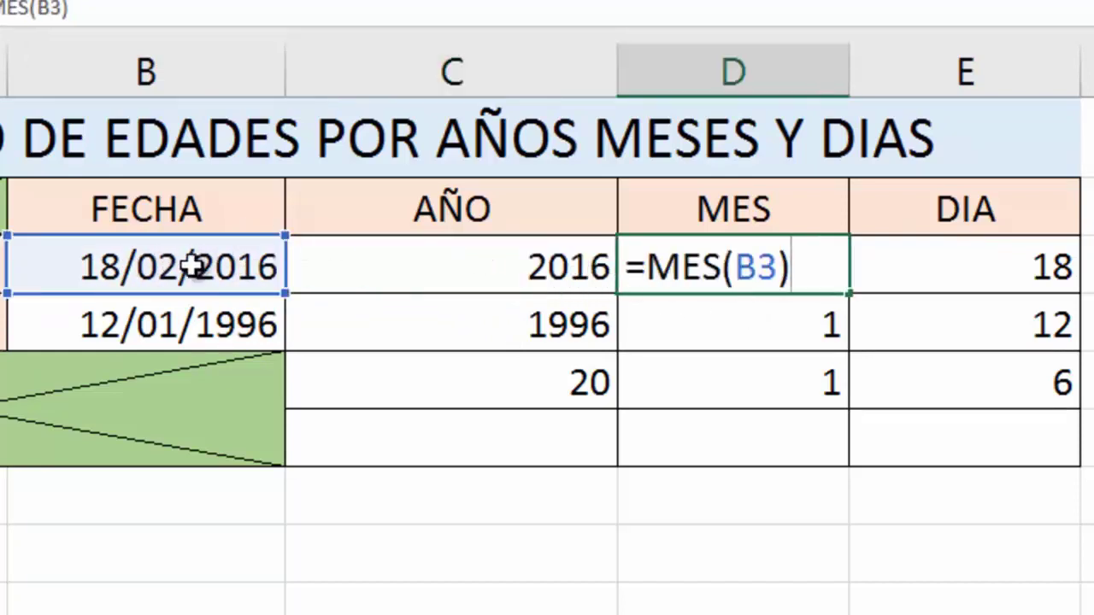
key(Escape)
click(883, 278)
key(F2)
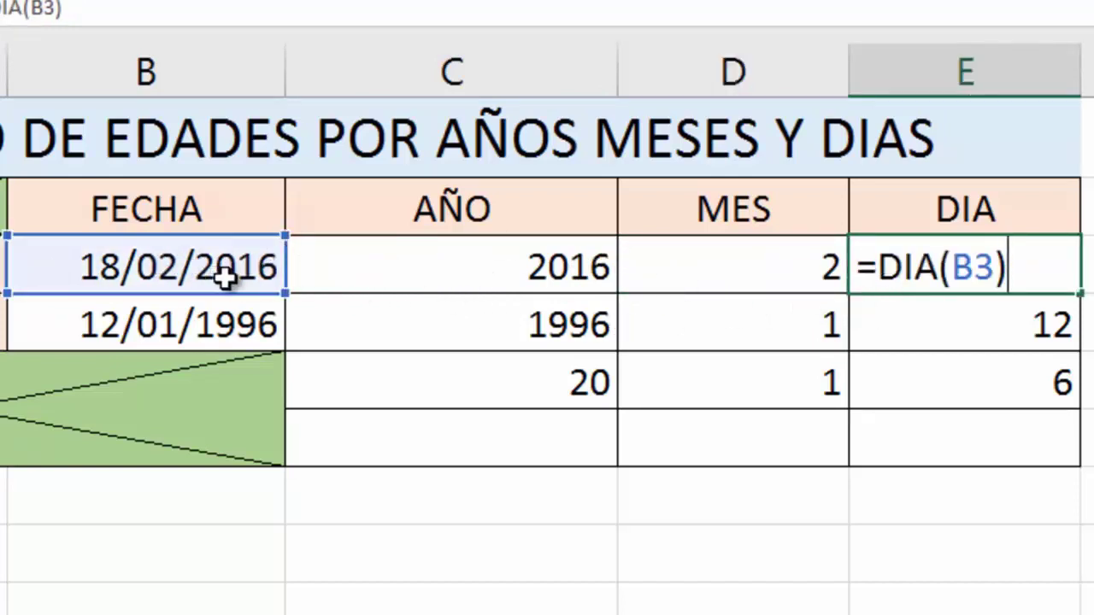
key(ctrl+Return)
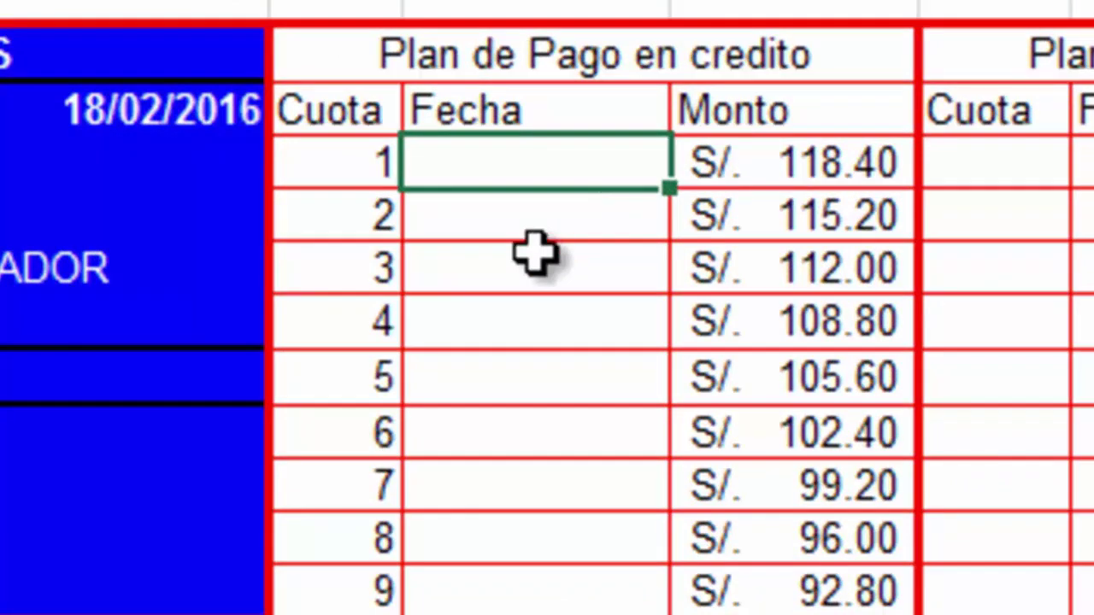
Enter the first payment date formula with SI on F5 and FIN.MES from sale date E4.
text(=SI)
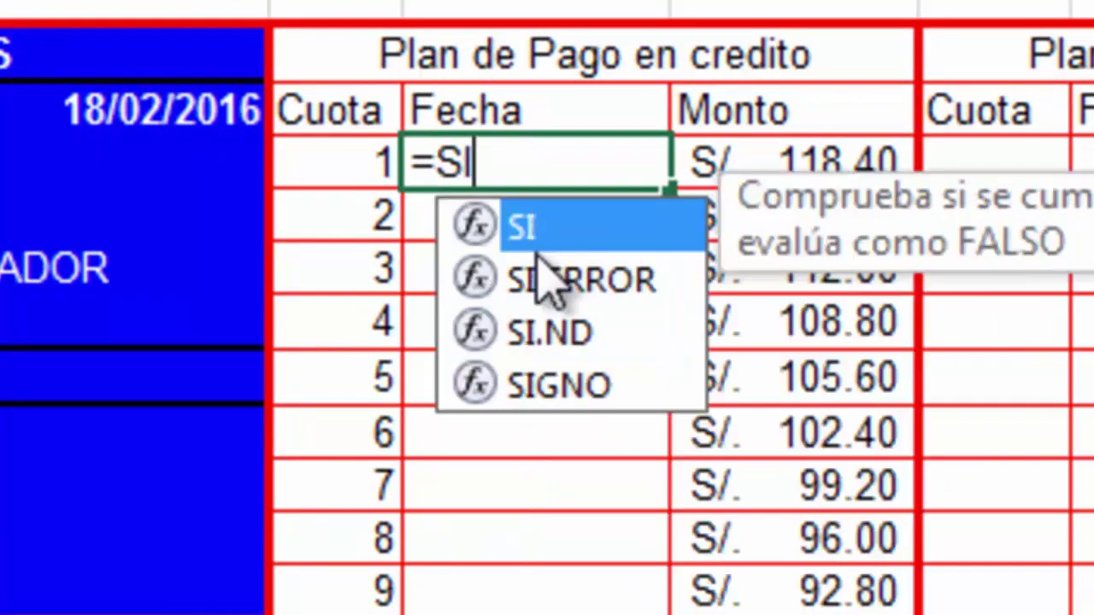
text(()
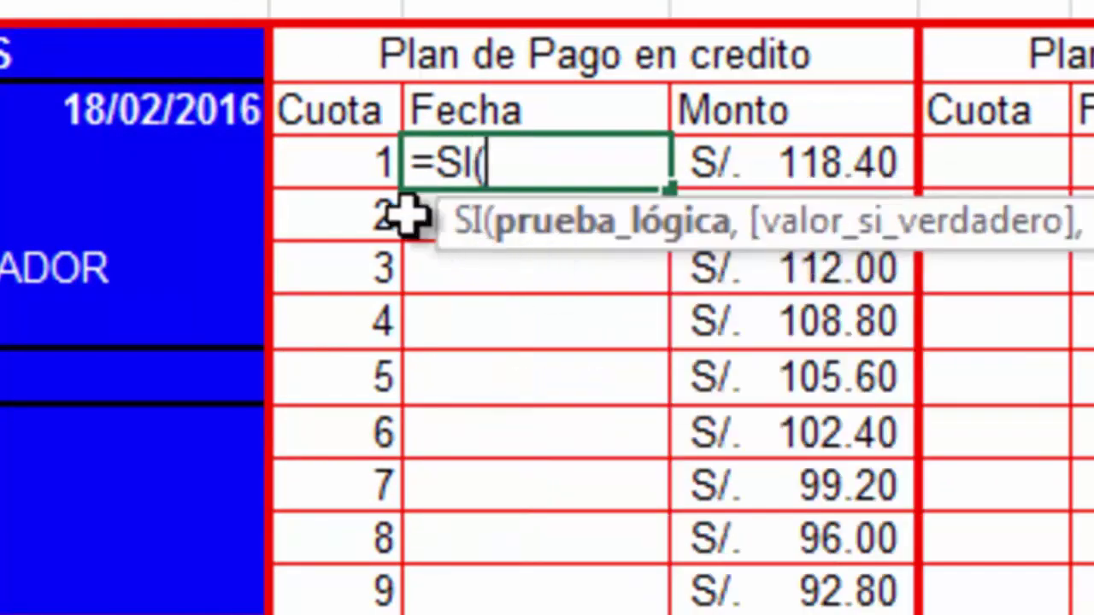
click(338, 167)
text(=)
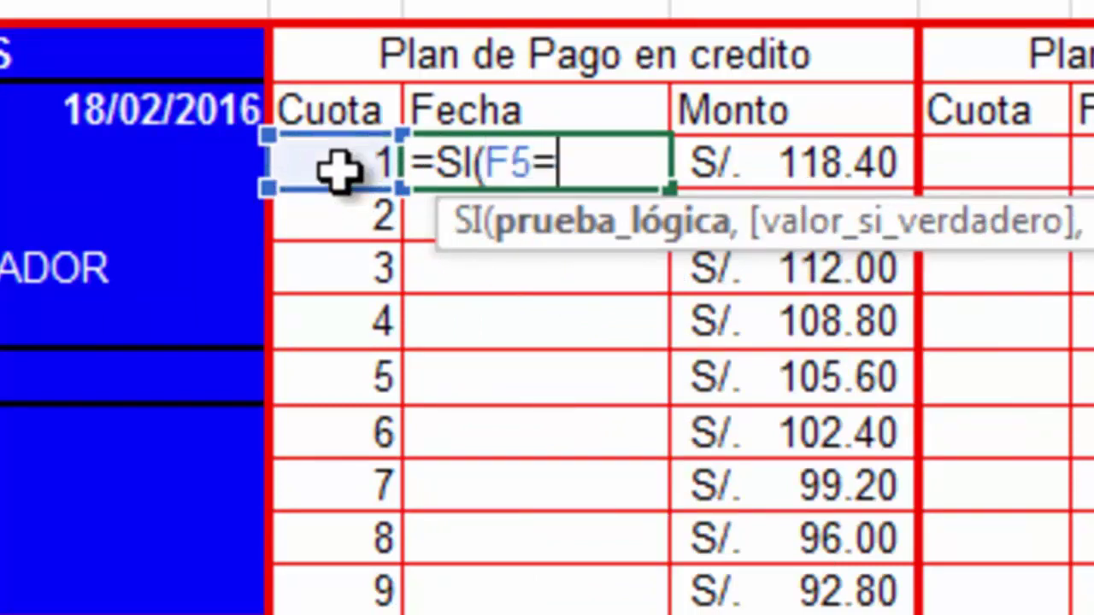
text("")
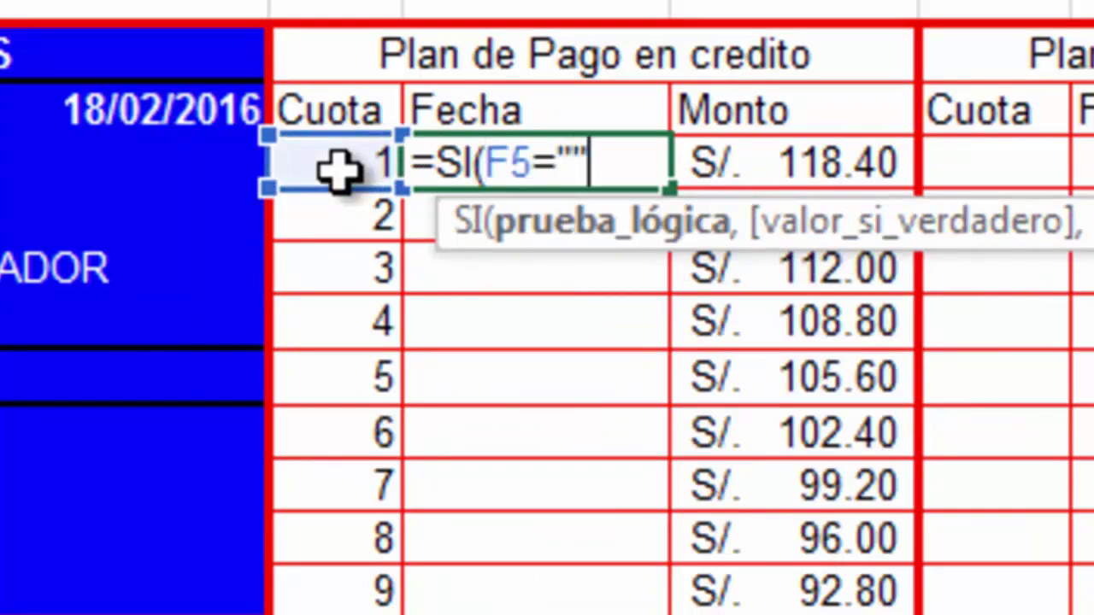
text(,)
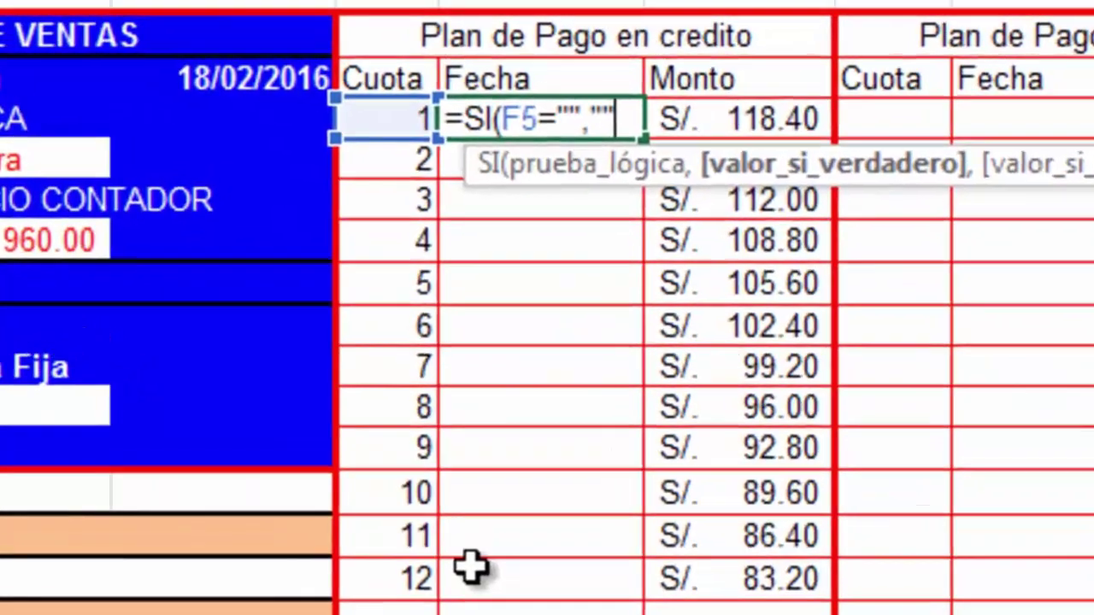
text(,)
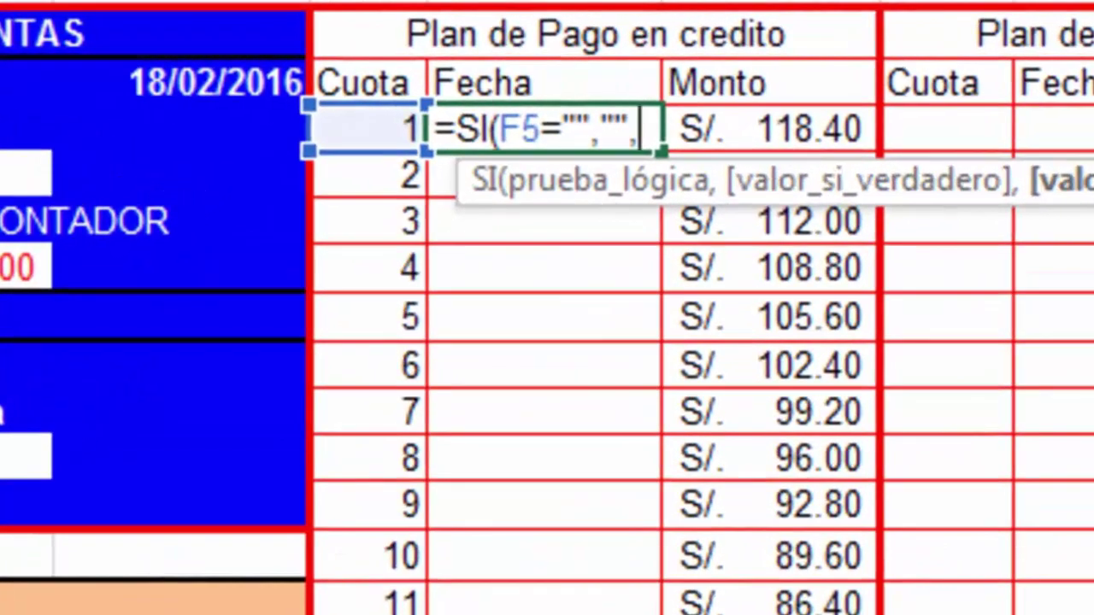
text(FIN)
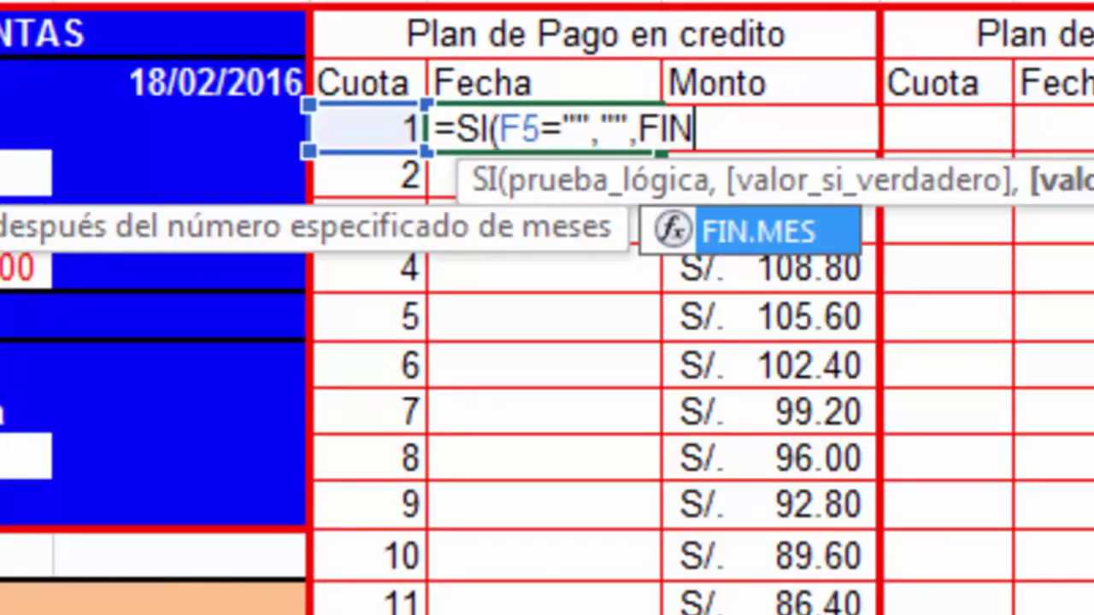
key(Tab)
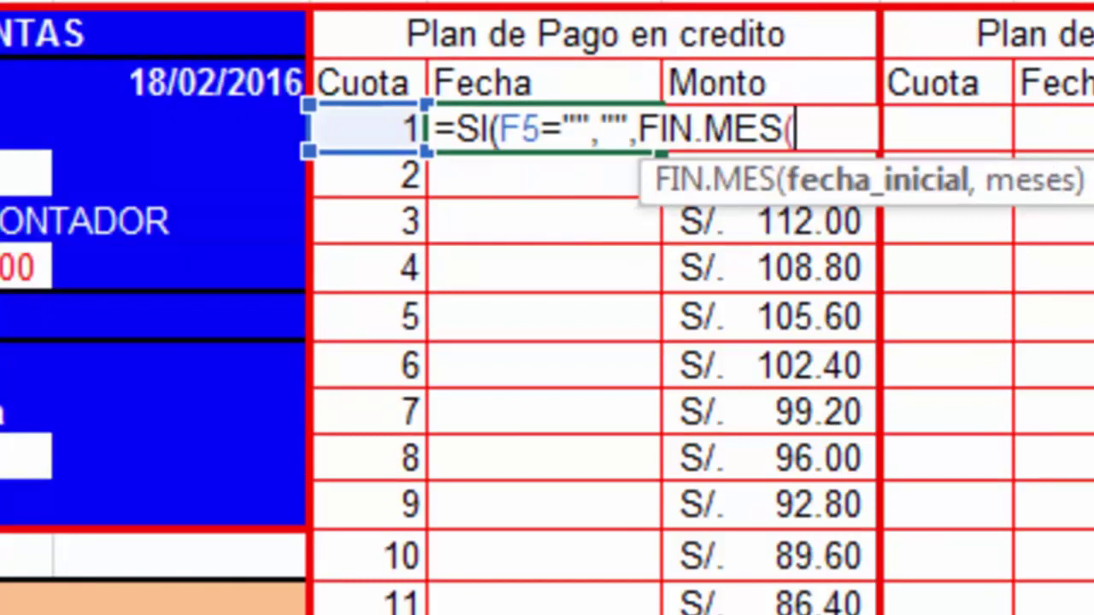
click(203, 80)
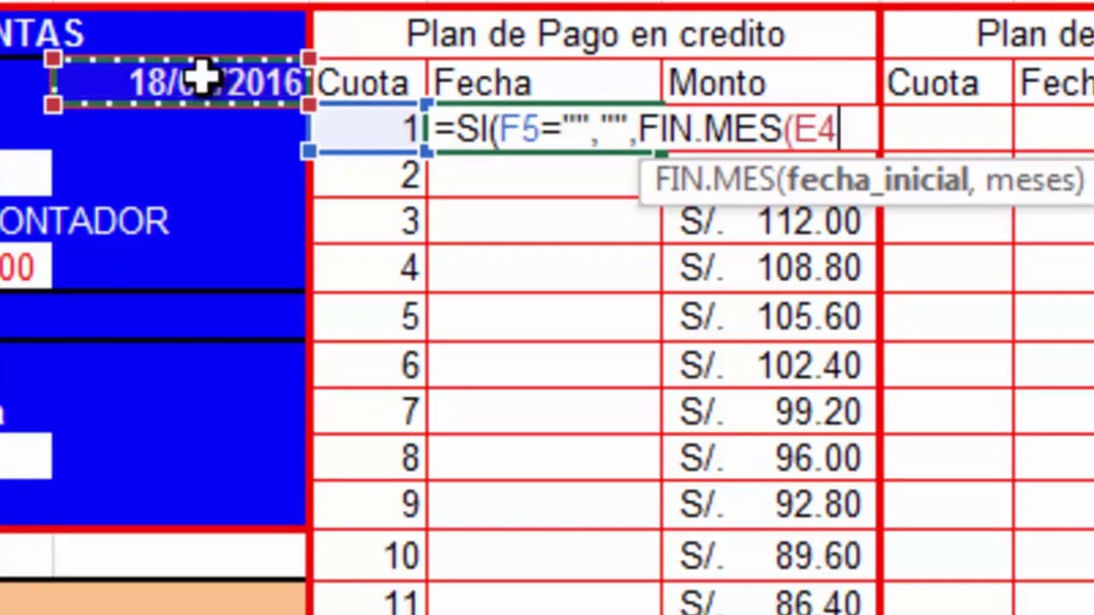
text(,1)
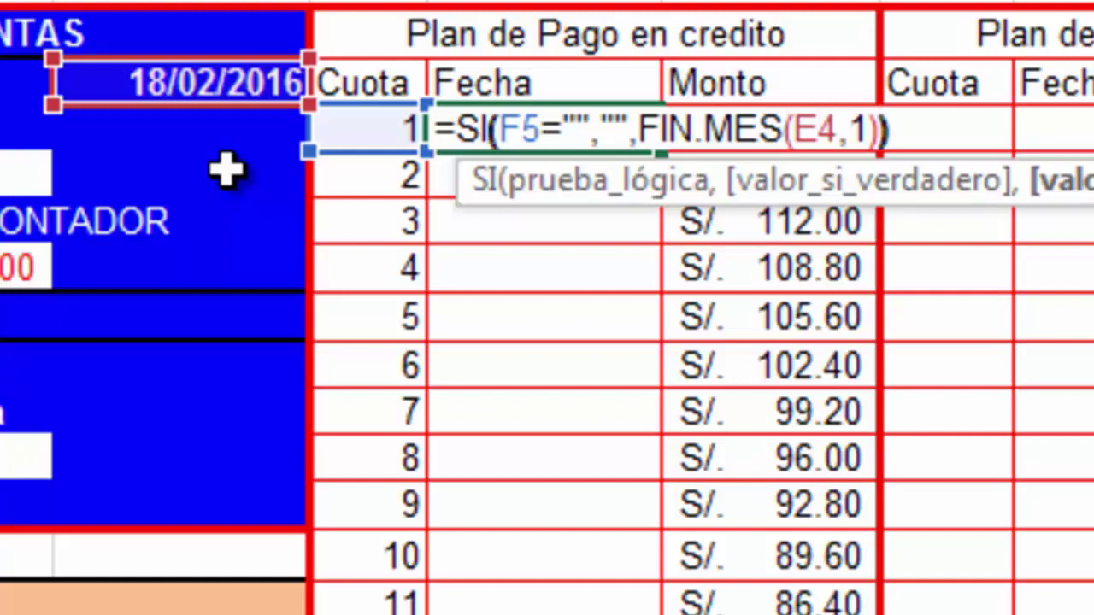
key(Return)
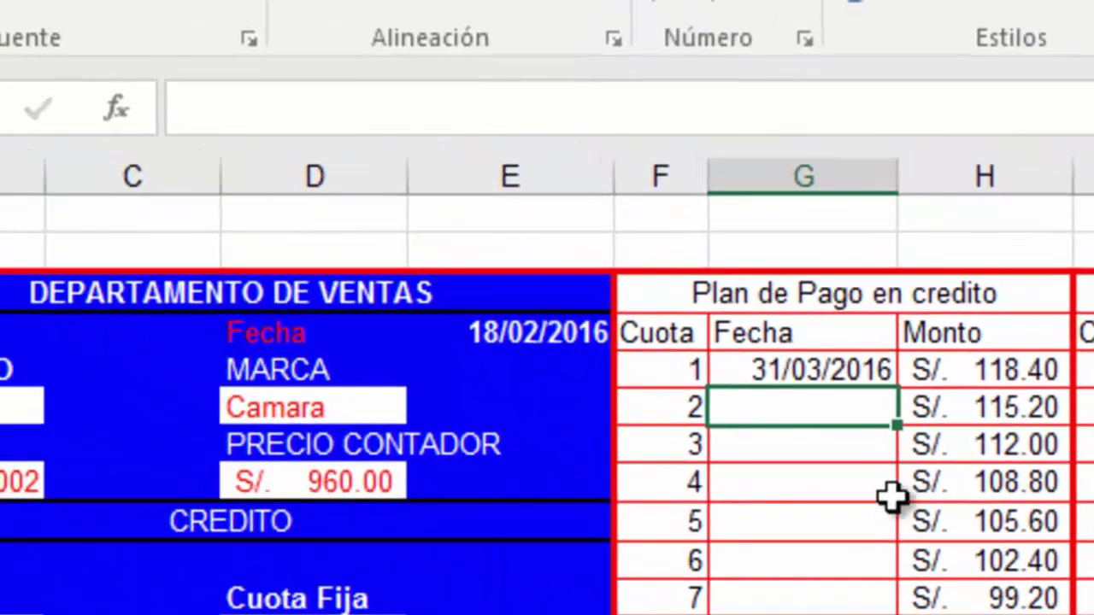
Copy the first payment date formula into cuota 2's Fecha cell G6.
click(840, 372)
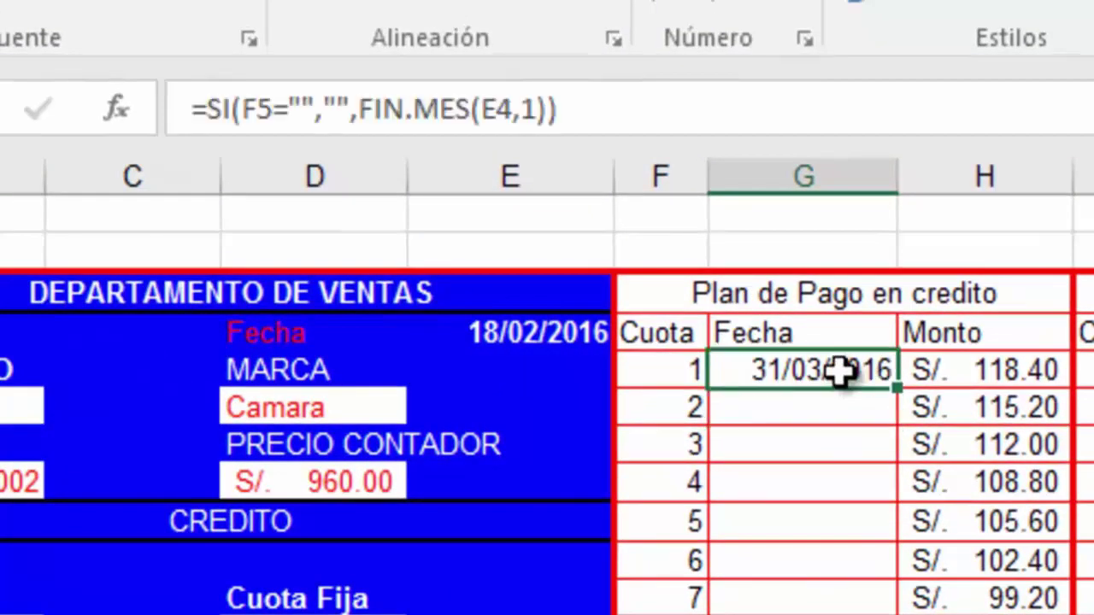
drag(593, 108, 110, 114)
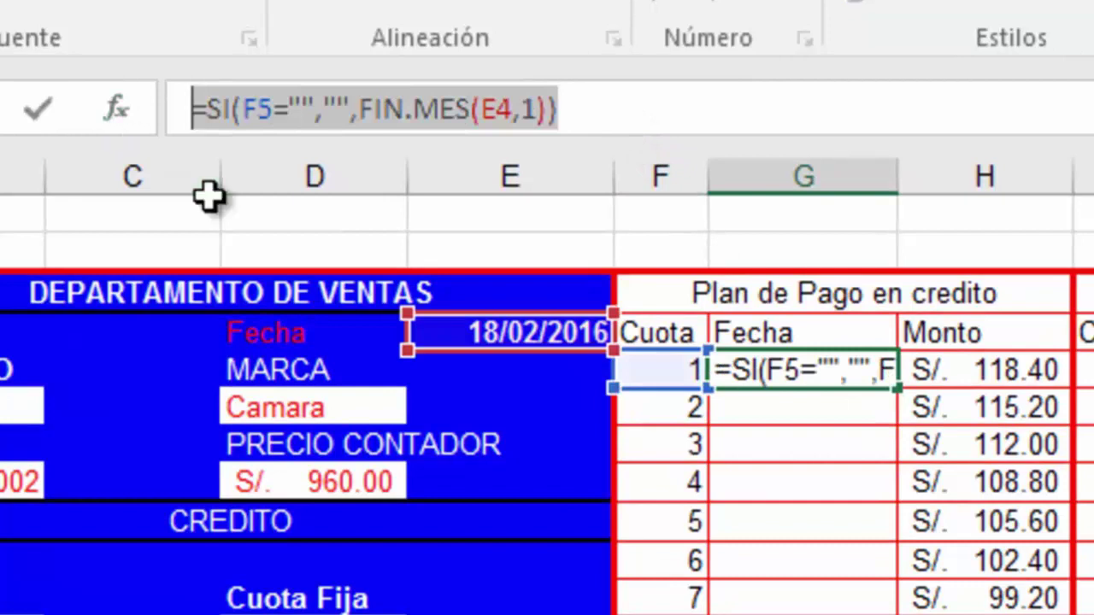
key(ctrl+c)
key(Escape)
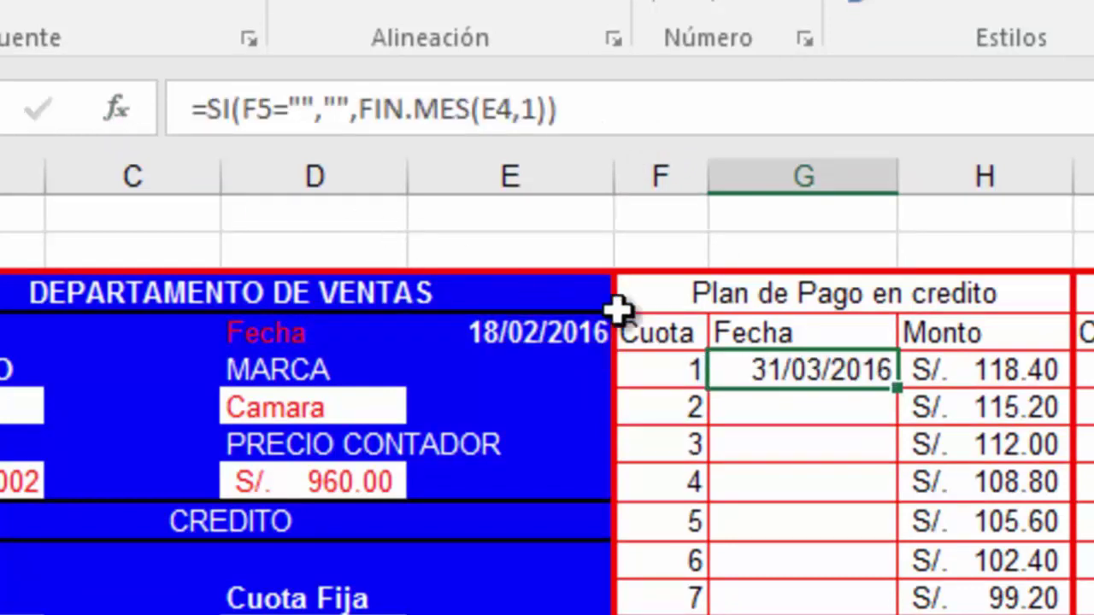
click(784, 414)
click(619, 106)
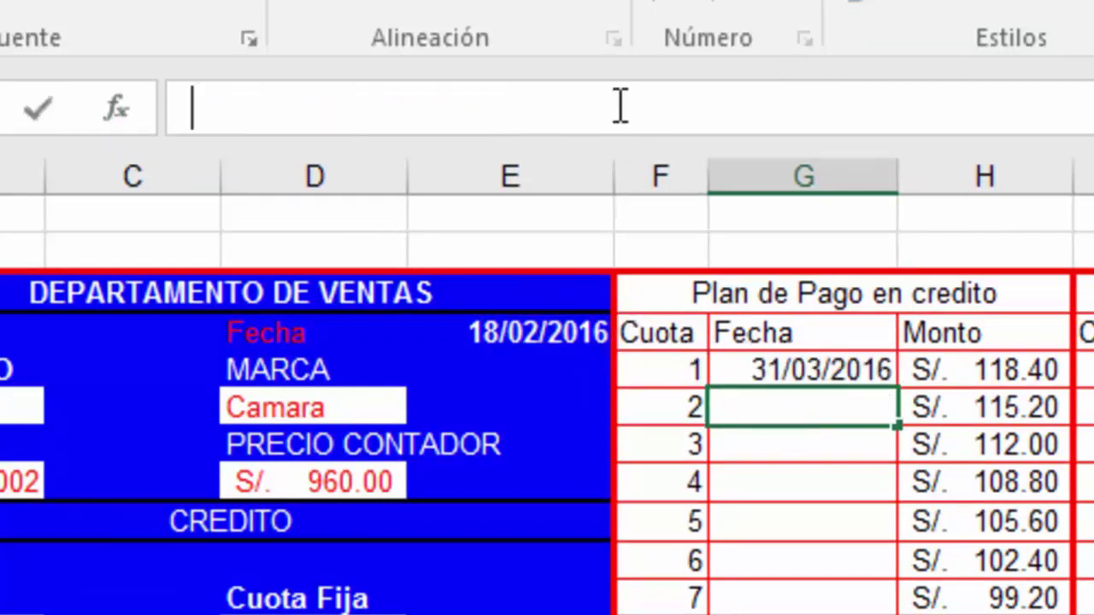
key(ctrl+v)
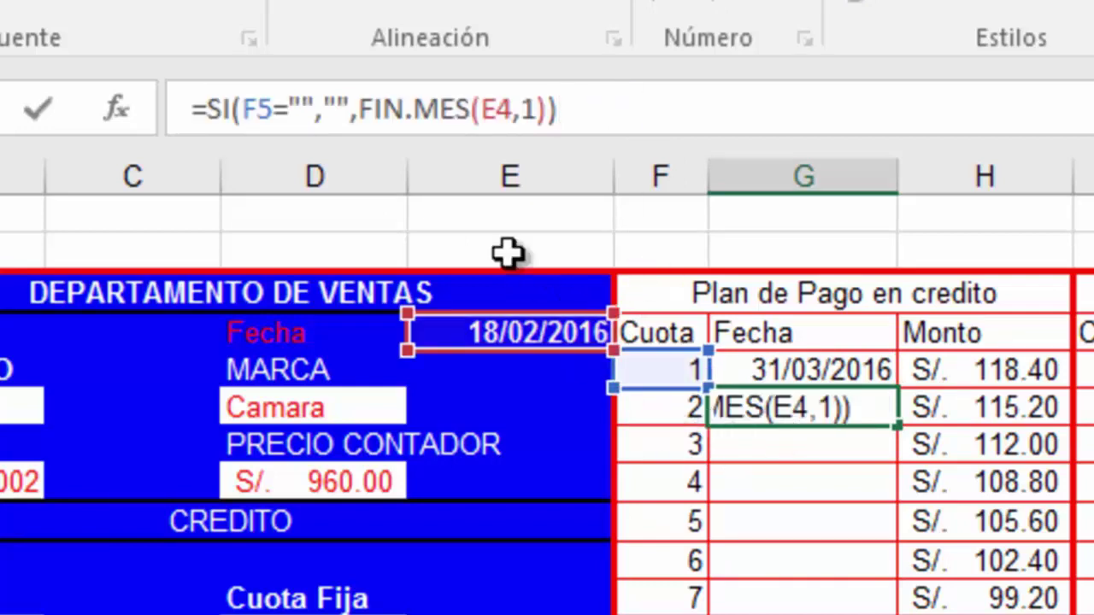
Change G6 to =SI(F6="","",FIN.MES(G5,1)), showing 30/04/2016, and fill it down to row 12.
click(276, 97)
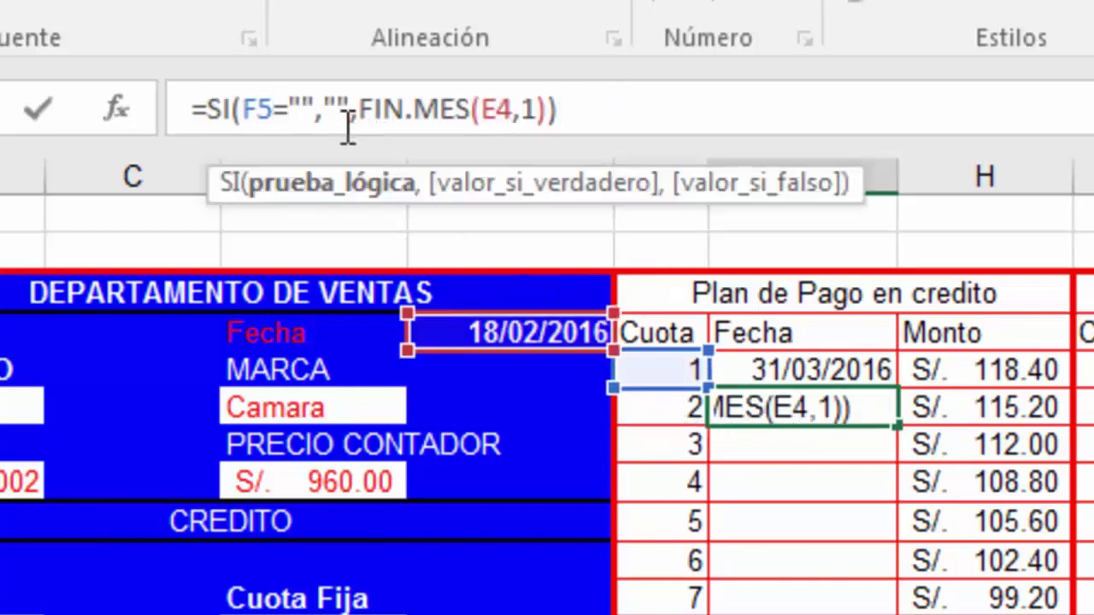
key(BackSpace)
text(6)
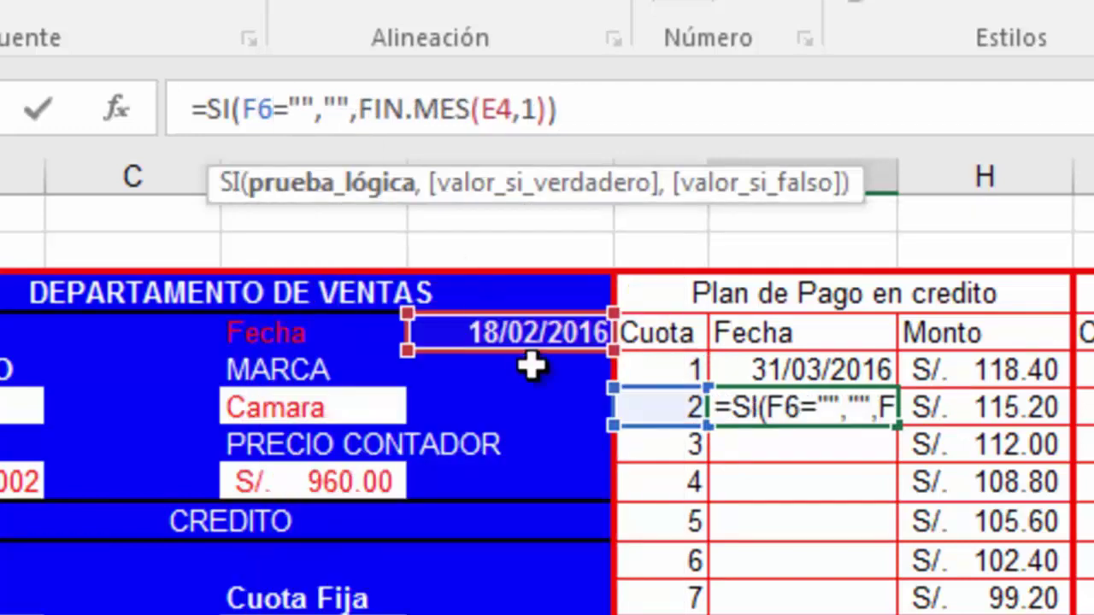
click(516, 111)
key(BackSpace)
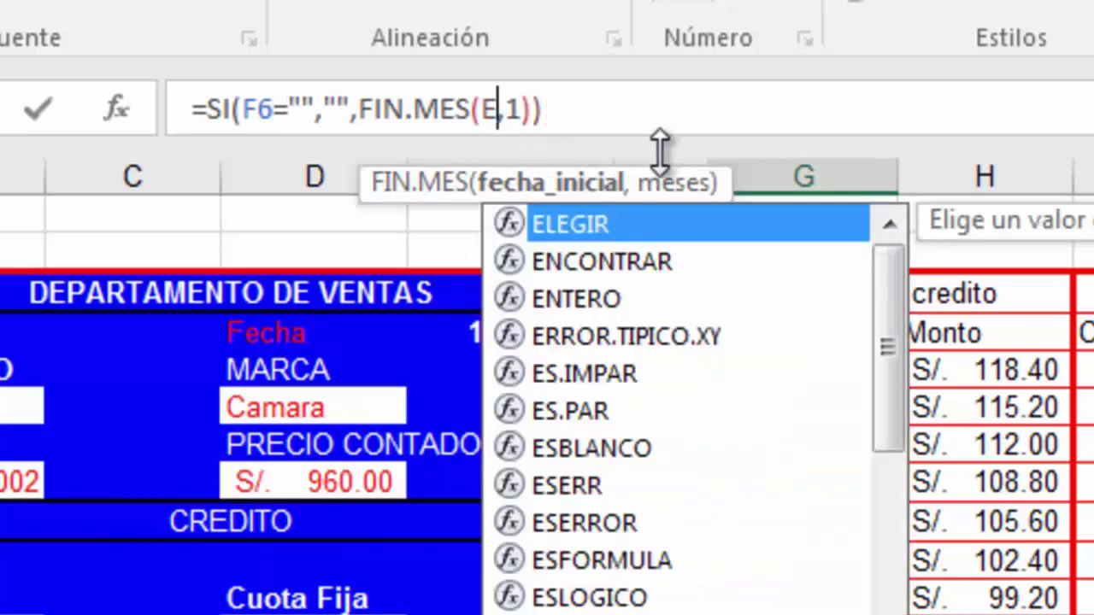
key(BackSpace)
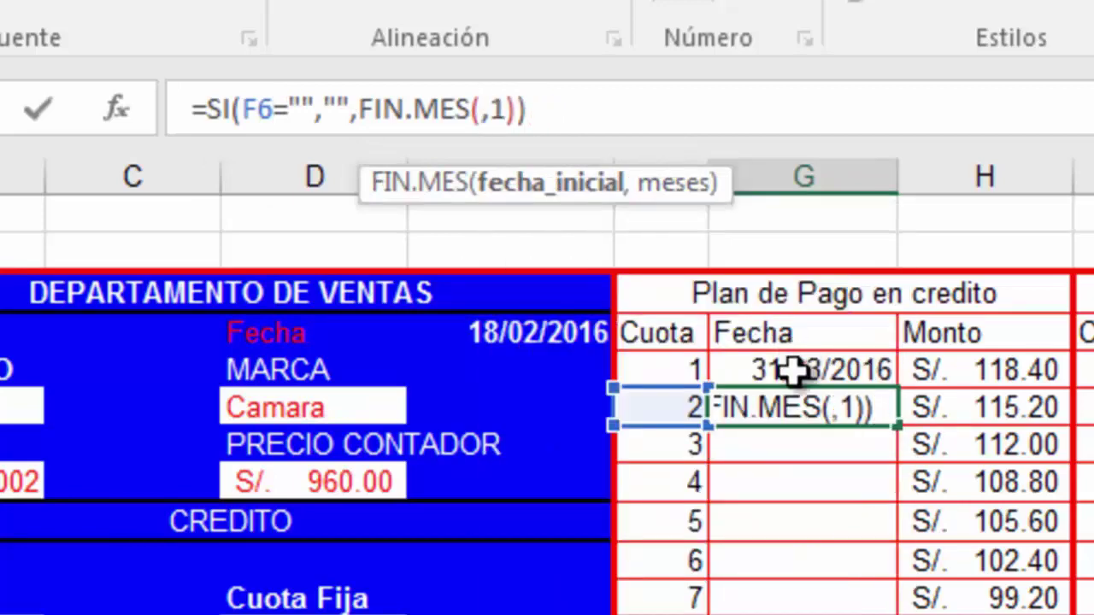
click(793, 371)
key(Return)
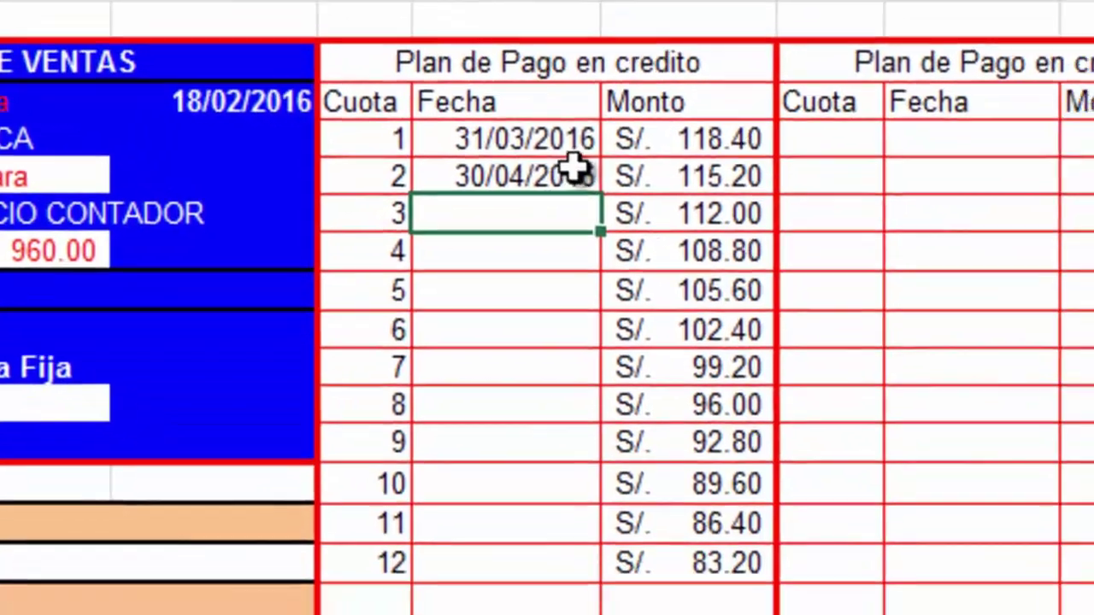
click(555, 161)
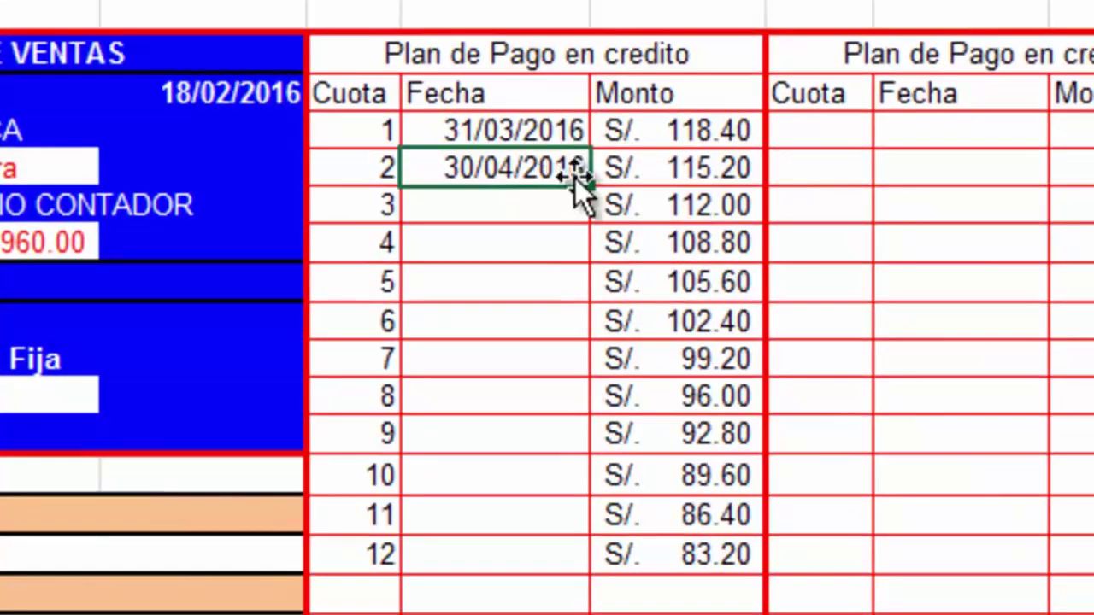
drag(590, 184, 581, 611)
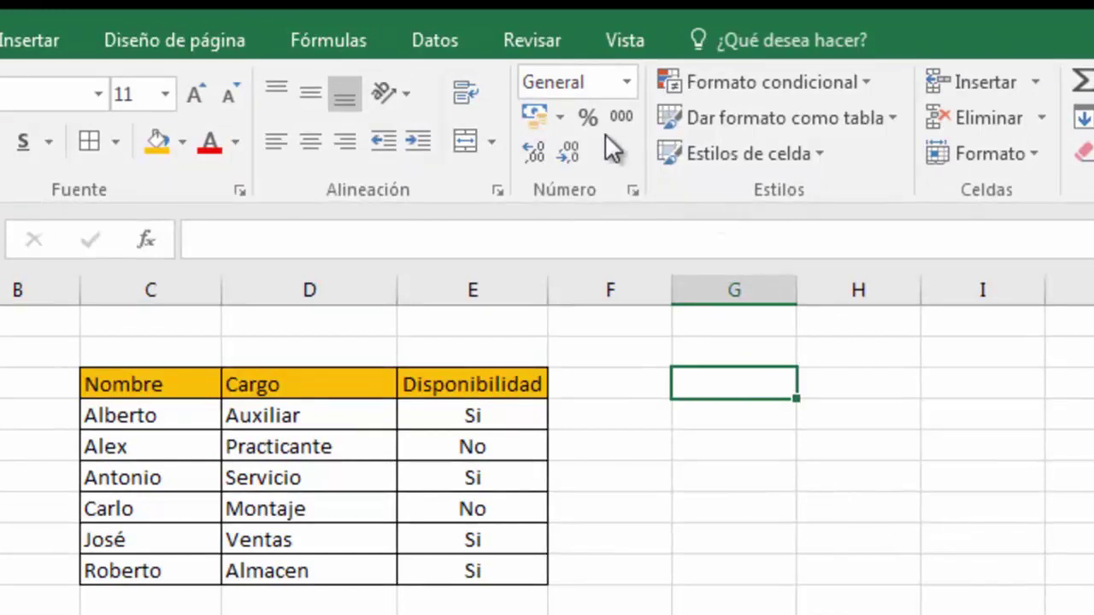
Add a Lista data validation to G3 with source =$C$4:$C$9.
click(449, 52)
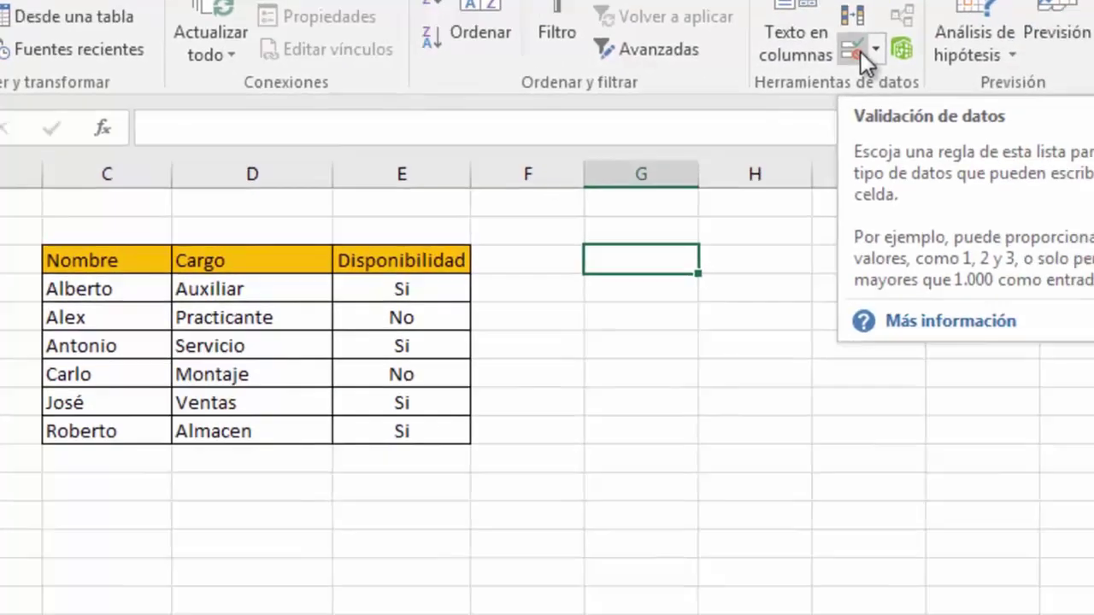
click(859, 50)
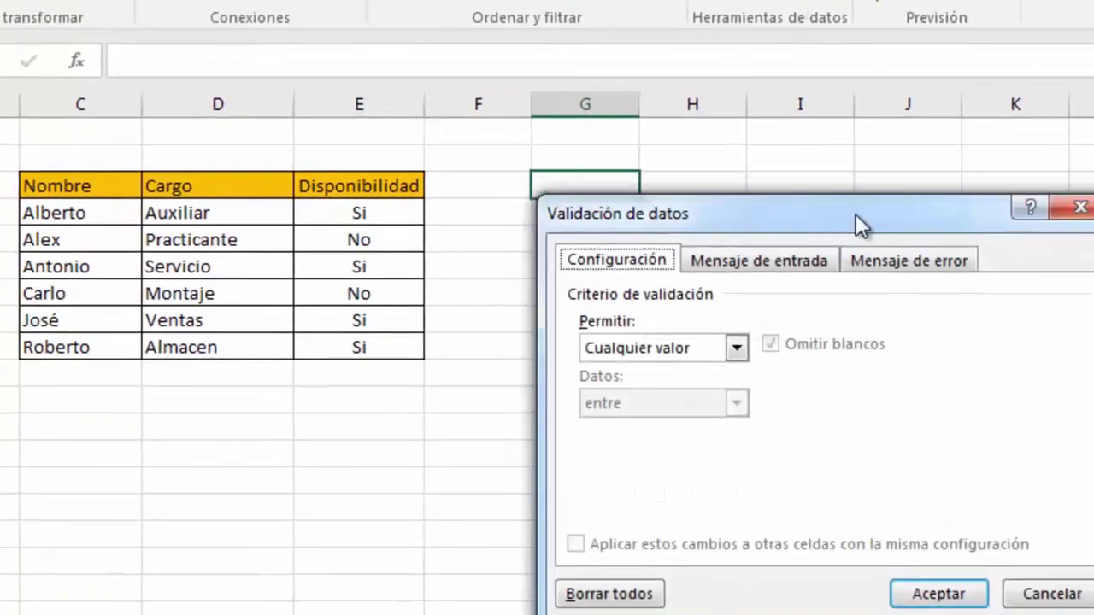
click(864, 281)
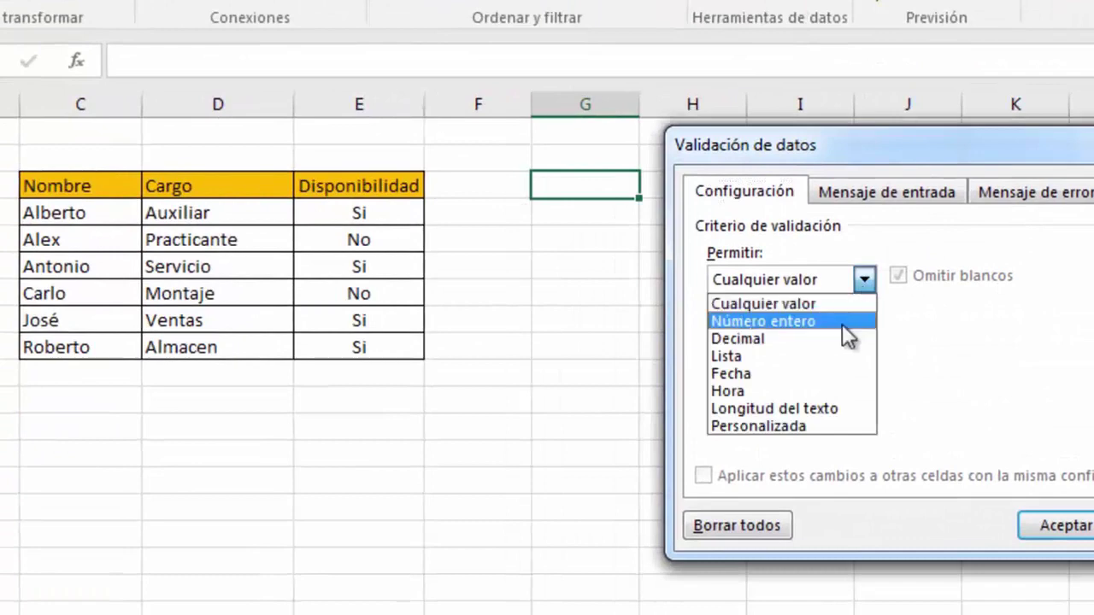
click(823, 356)
click(801, 388)
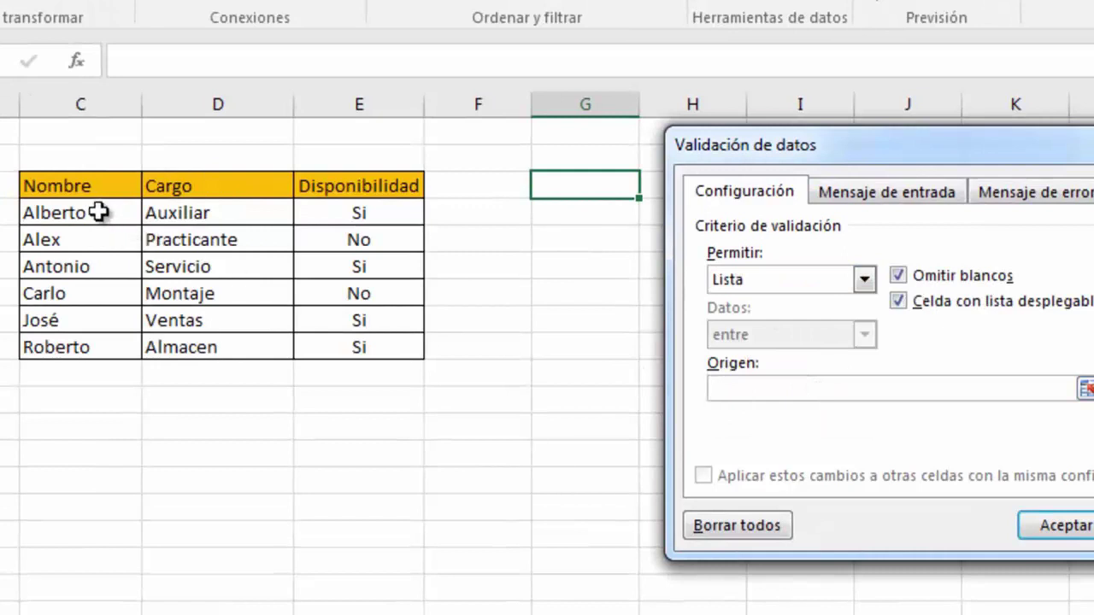
drag(99, 213, 92, 346)
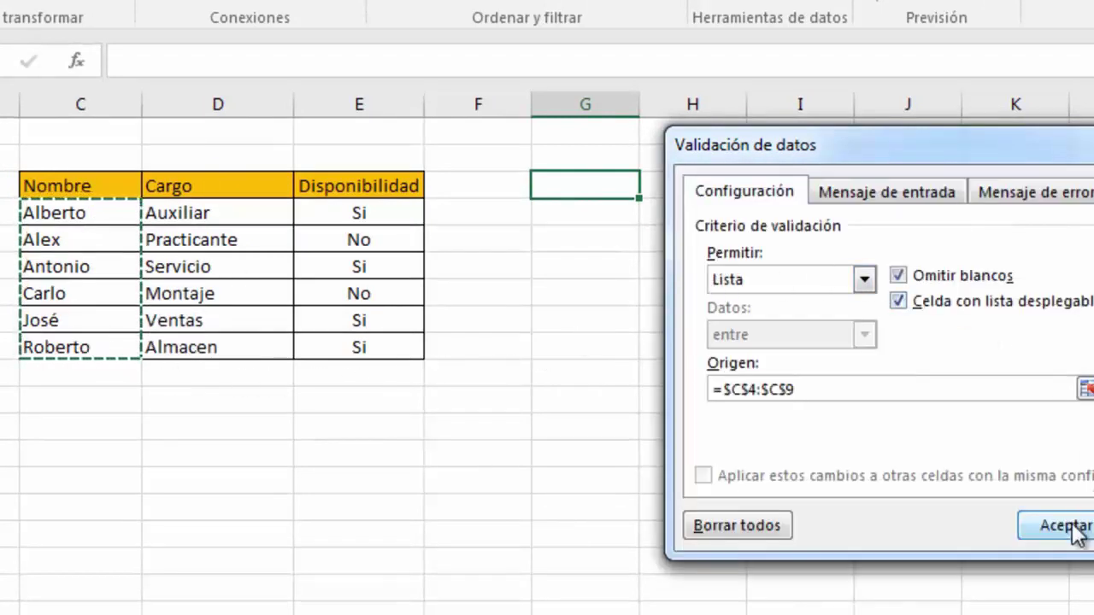
click(1068, 526)
Pick Carlo, then Antonio, from G3's name dropdown.
click(653, 185)
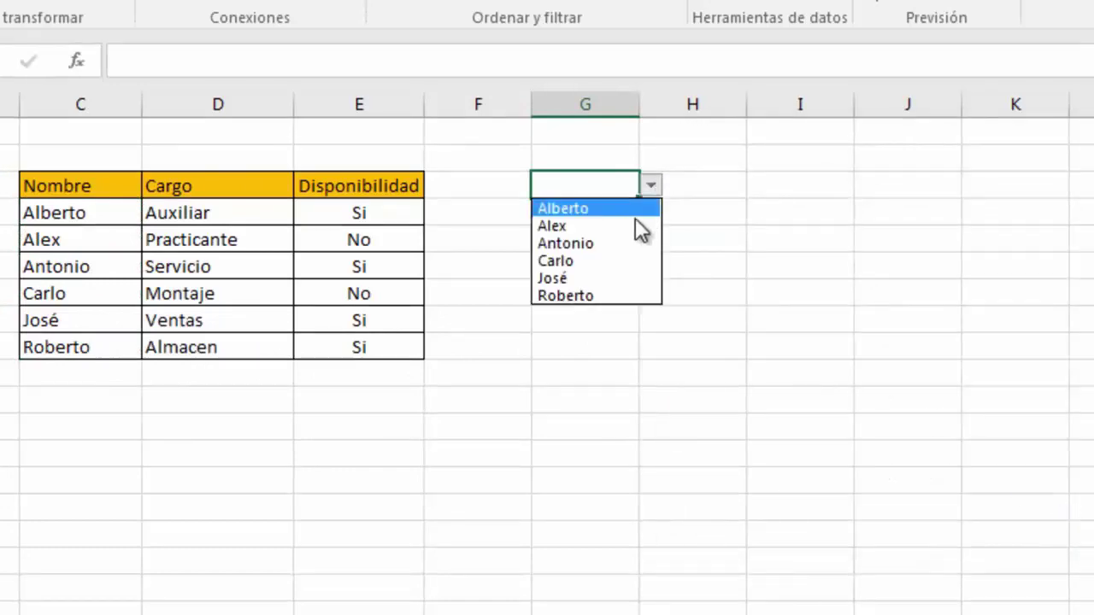
click(630, 259)
click(653, 186)
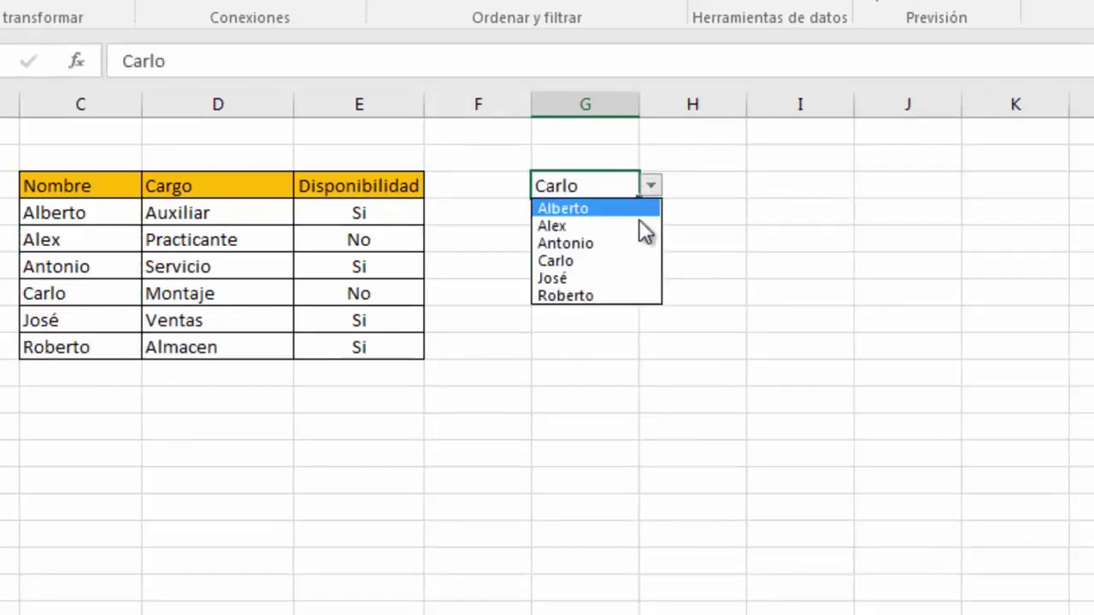
click(642, 245)
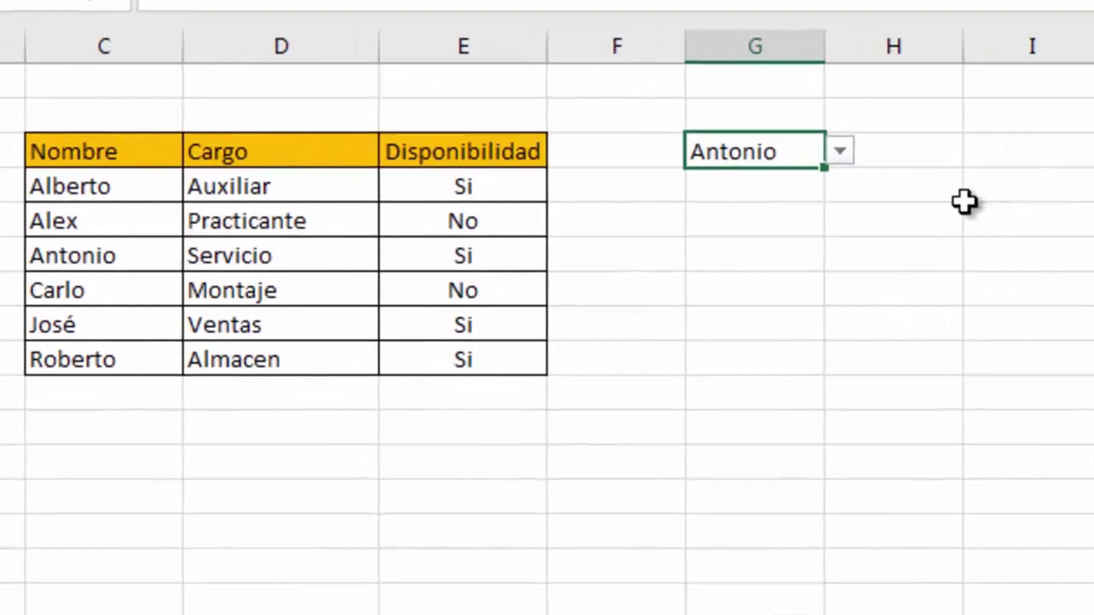
click(775, 224)
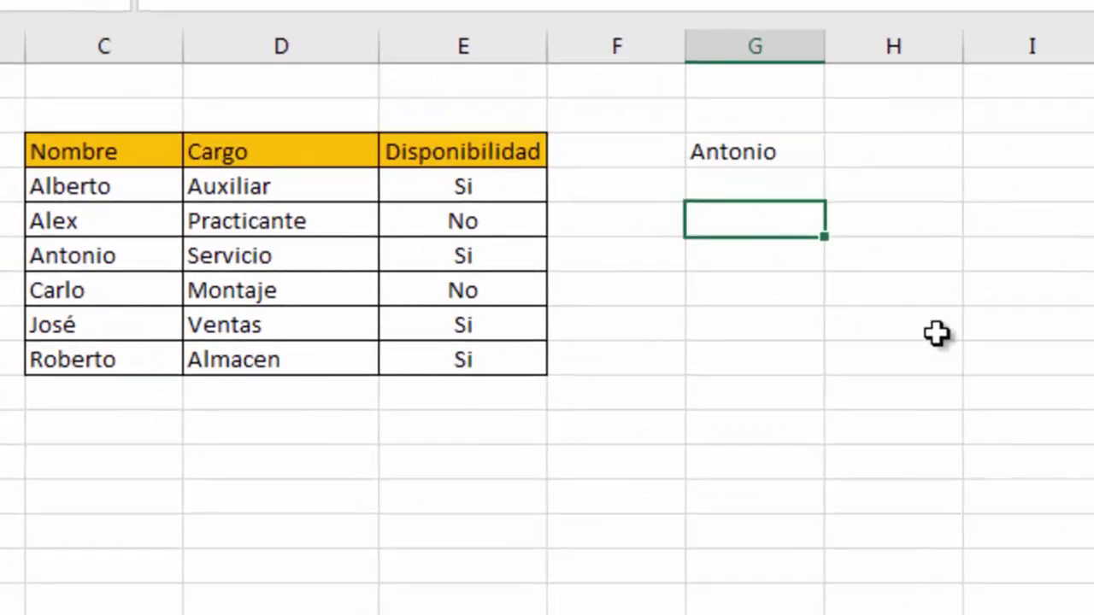
Enter =BUSCAR(G3,C4:C9,E4:E9) in G5 so it returns Si for the chosen name.
text(=bu)
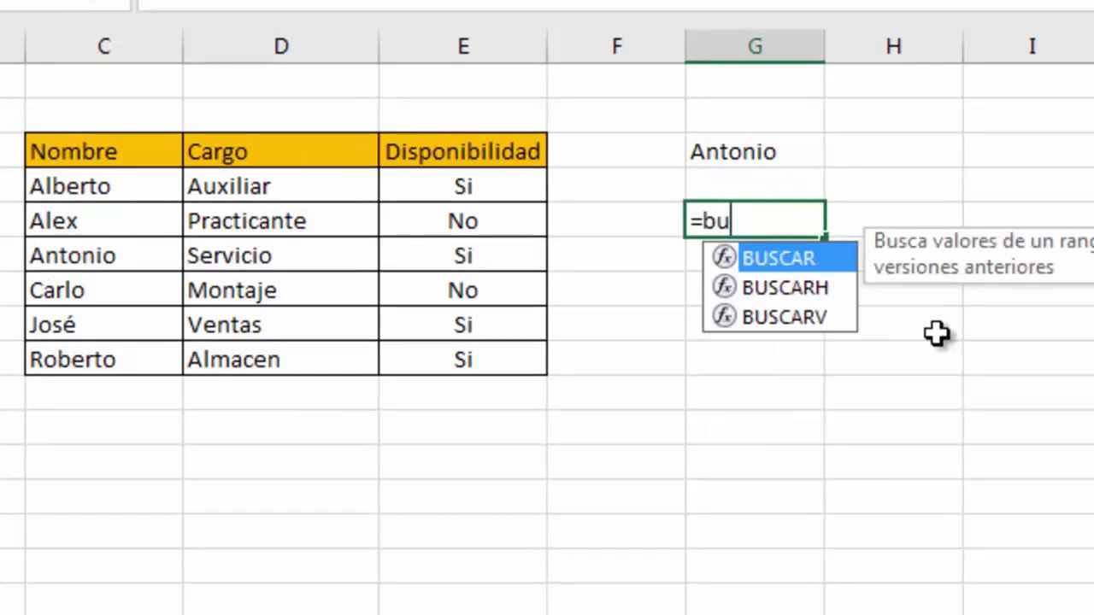
key(Tab)
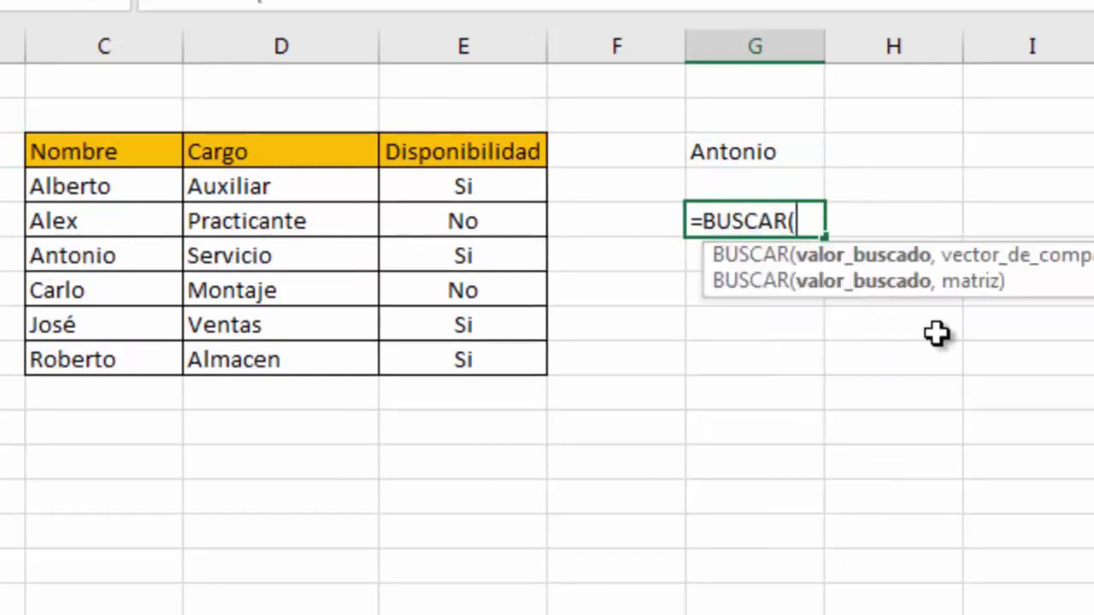
click(781, 153)
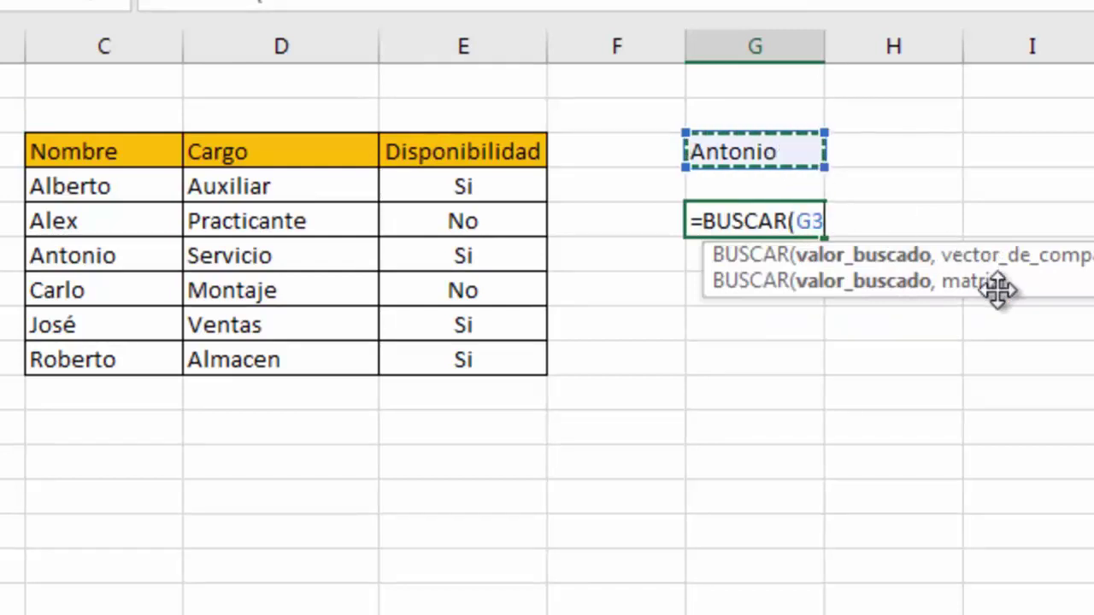
text(,)
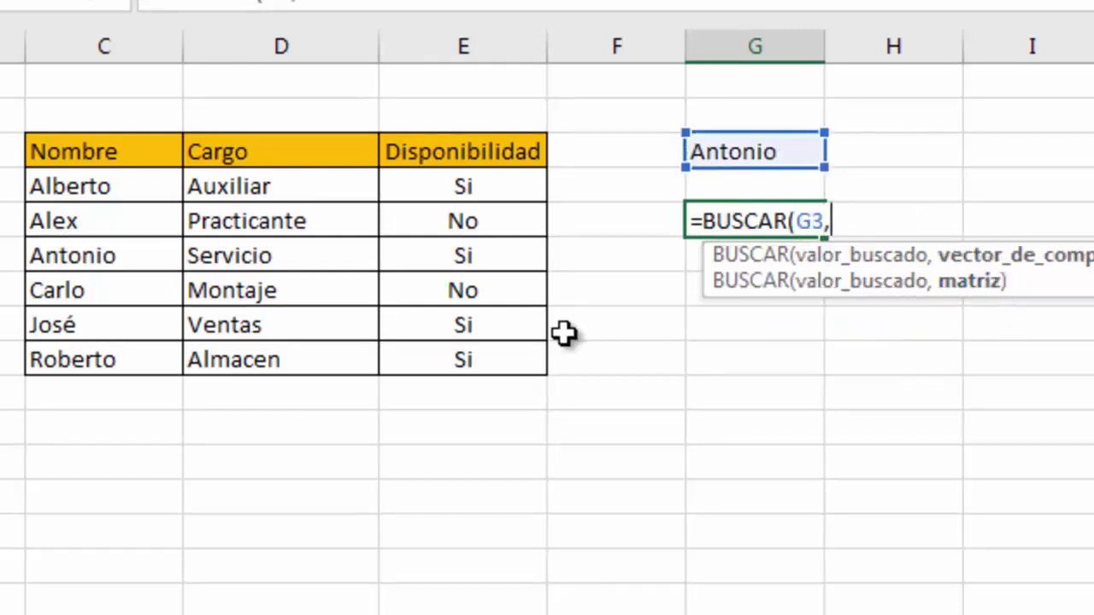
drag(98, 179, 91, 347)
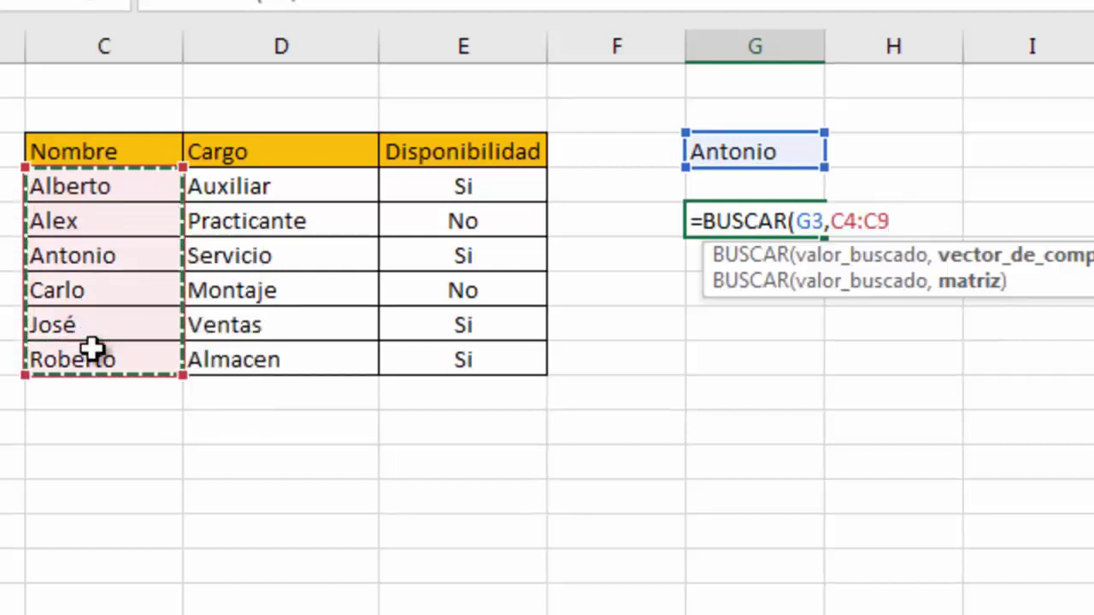
text(,)
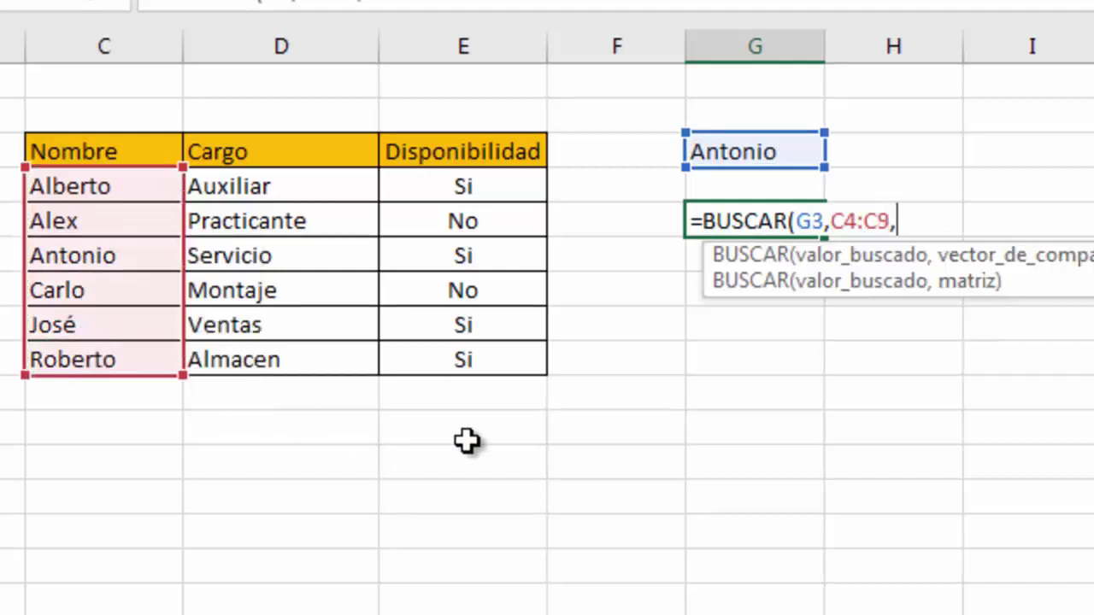
drag(504, 187, 504, 349)
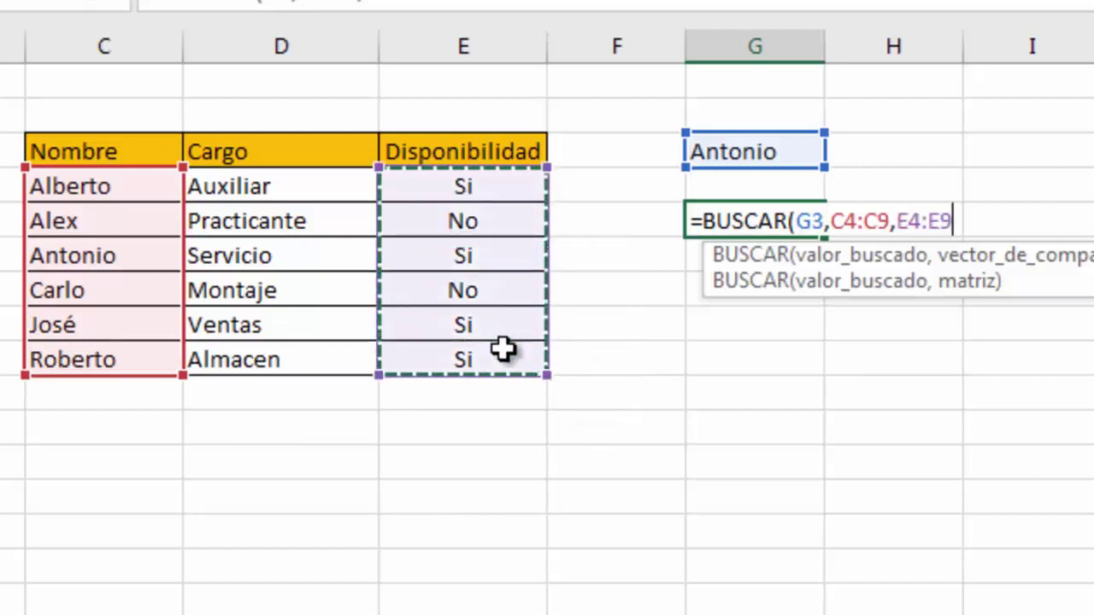
text())
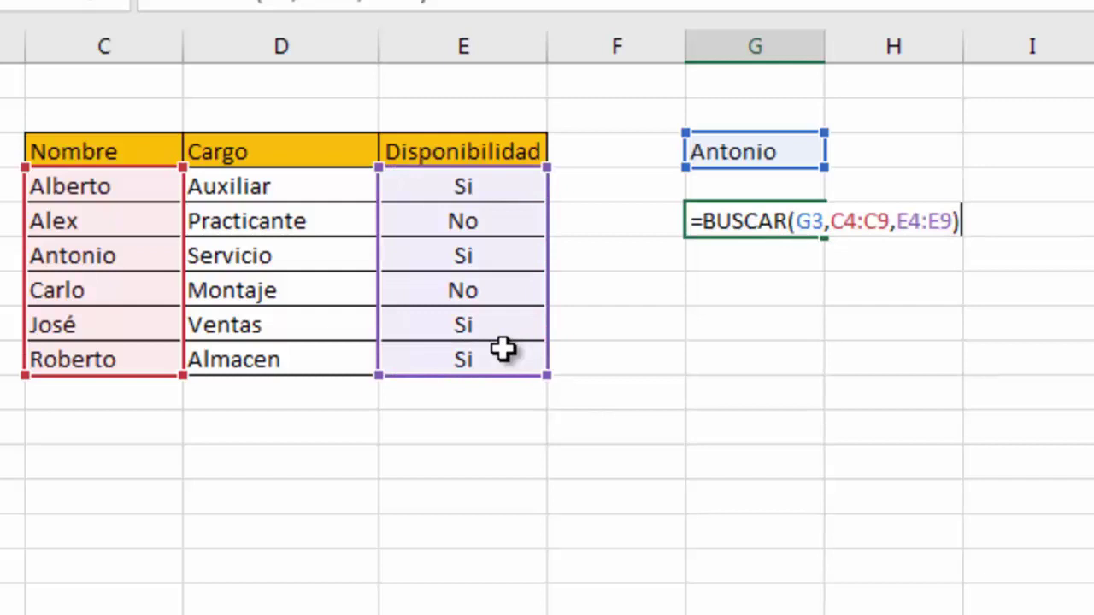
key(Return)
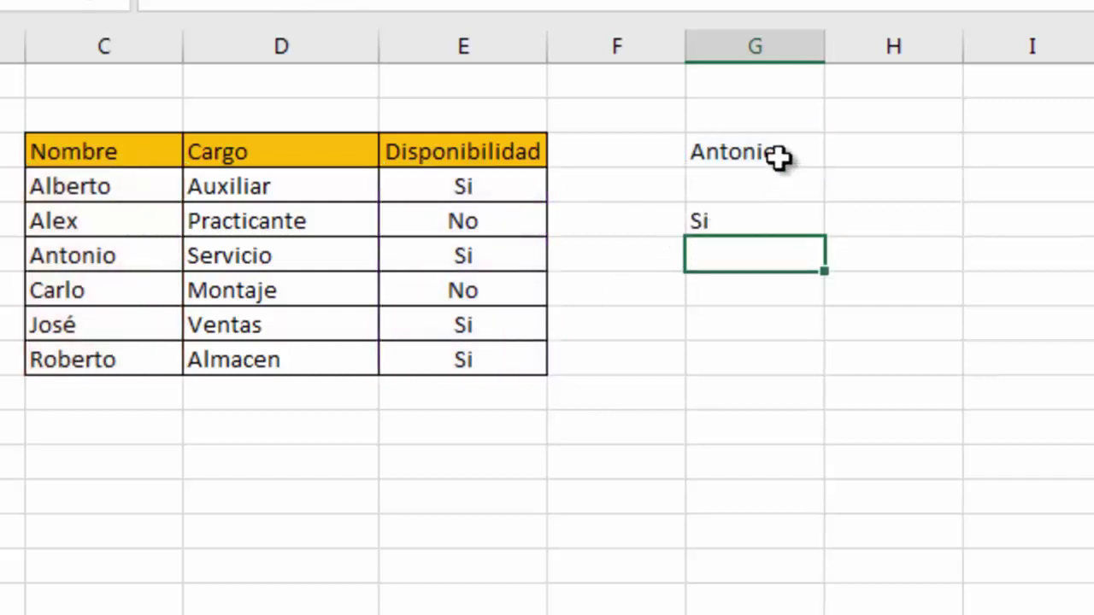
Pick Alex, Carlo and Roberto in the G3 dropdown to check that G5's availability updates.
click(778, 156)
click(841, 152)
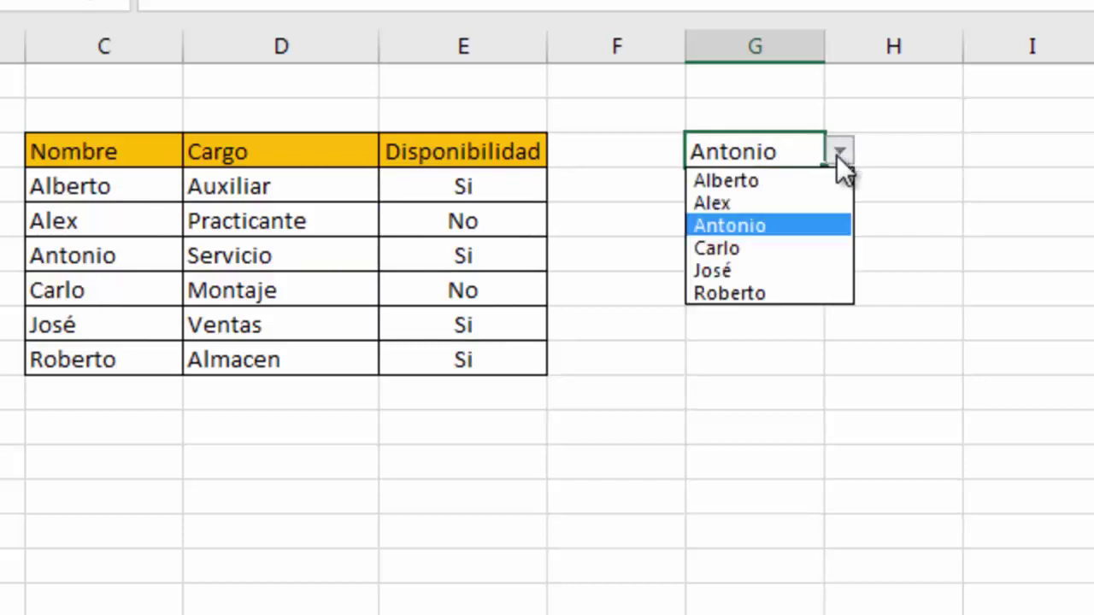
click(818, 202)
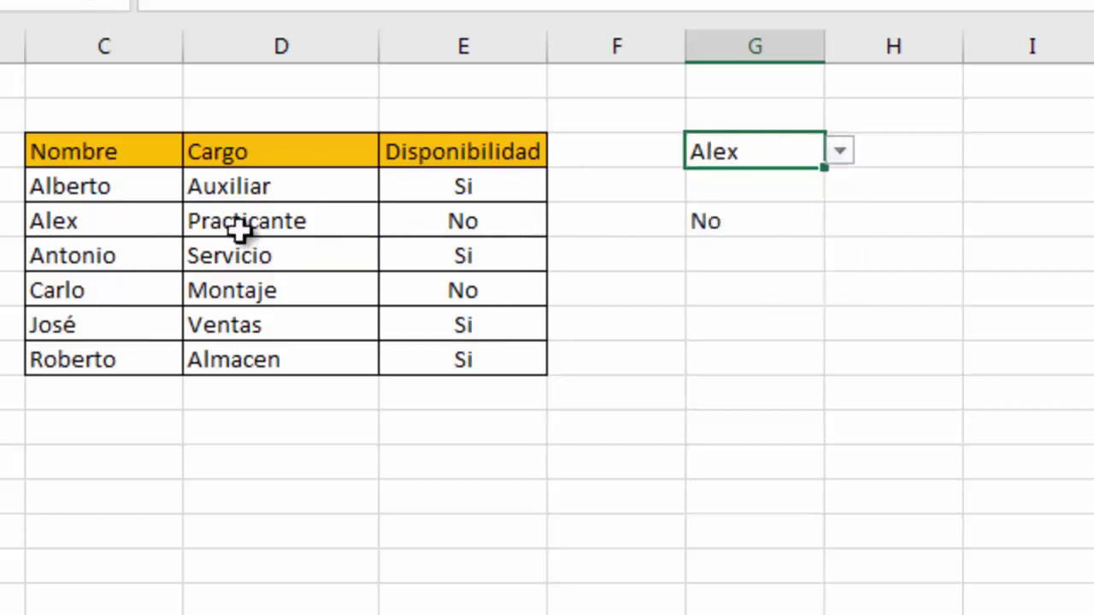
click(854, 158)
click(794, 157)
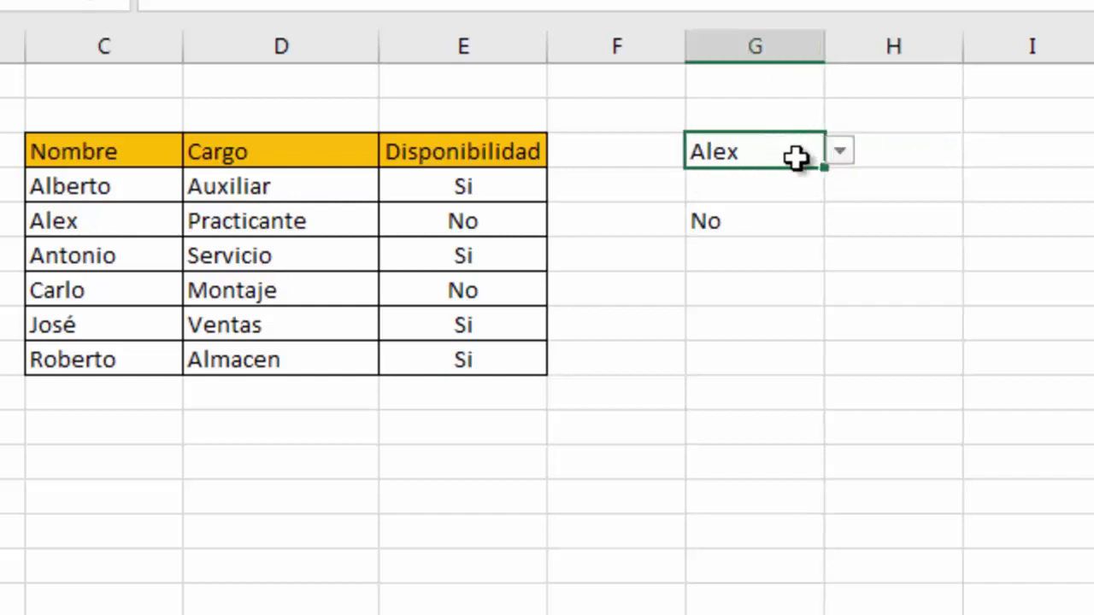
click(854, 152)
click(803, 154)
click(852, 155)
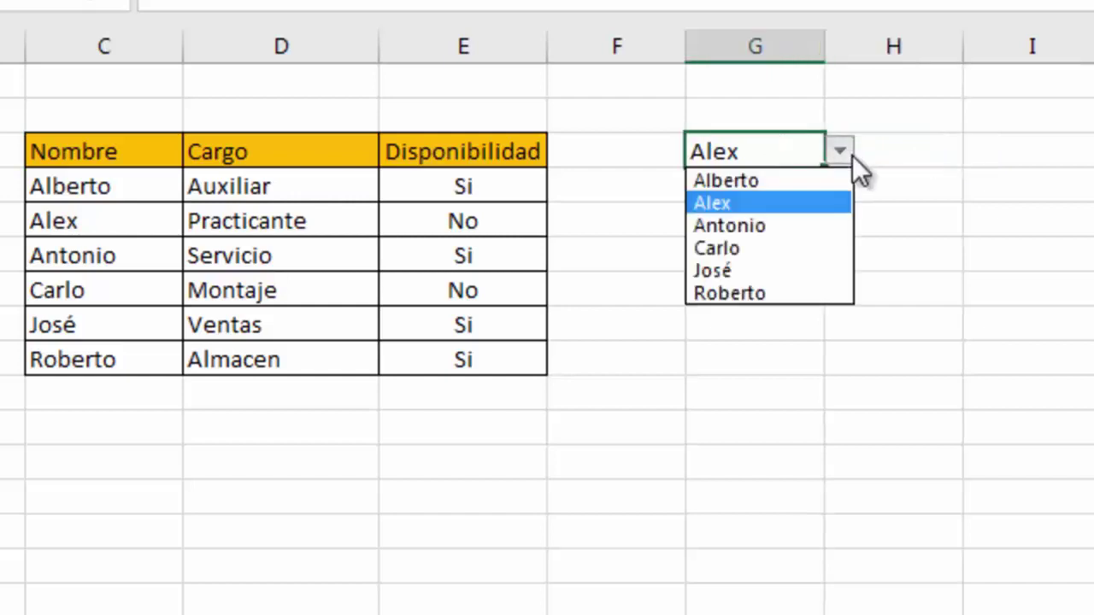
click(819, 246)
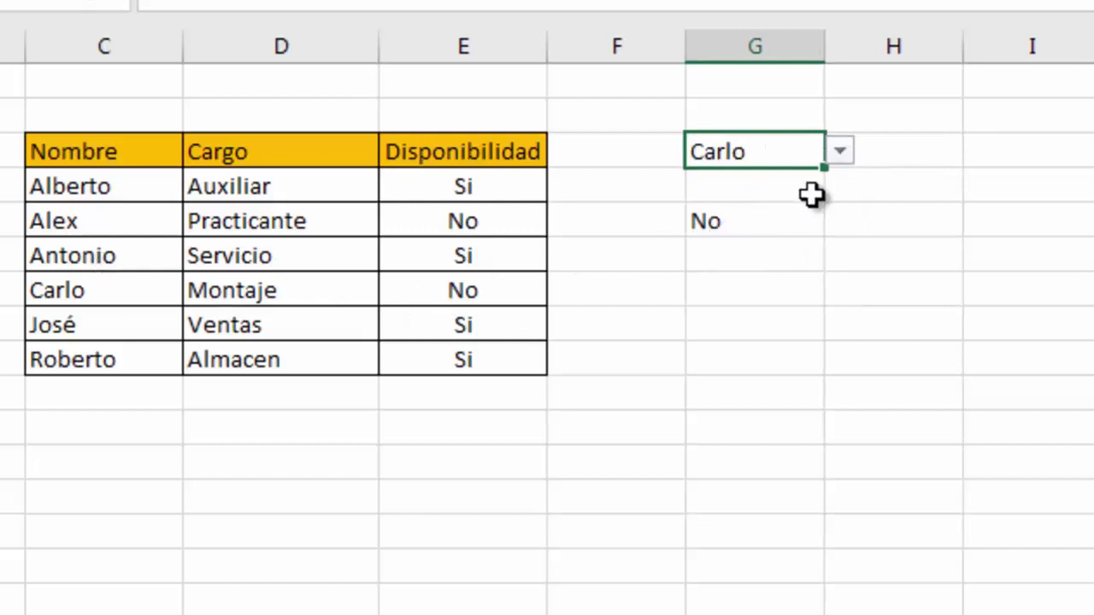
click(847, 155)
click(810, 288)
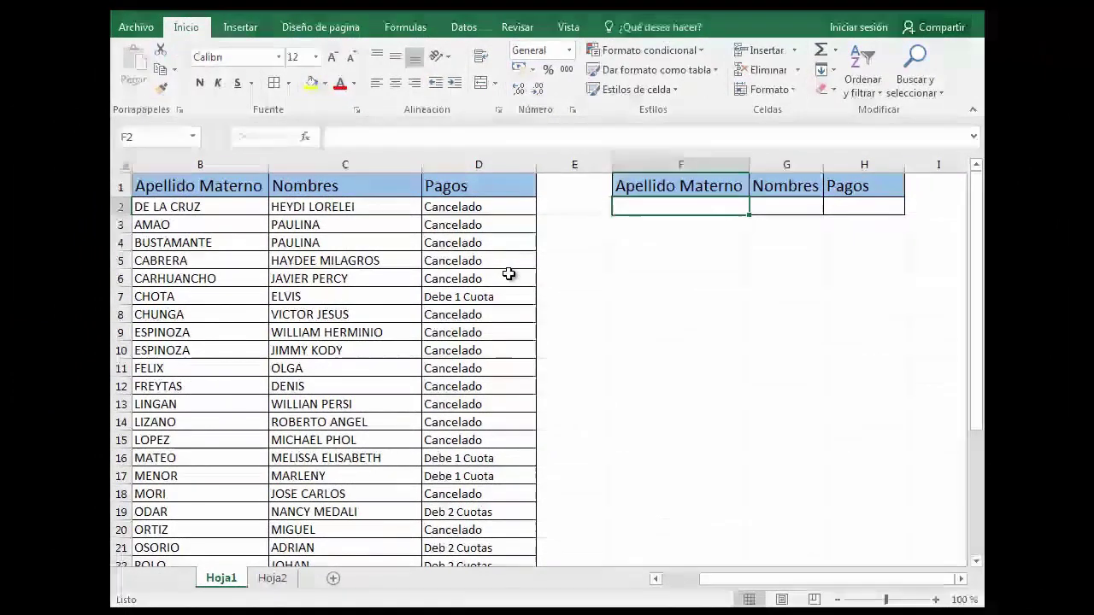
Select the surname, name and payment list in B2:D31.
click(238, 210)
drag(238, 210, 537, 551)
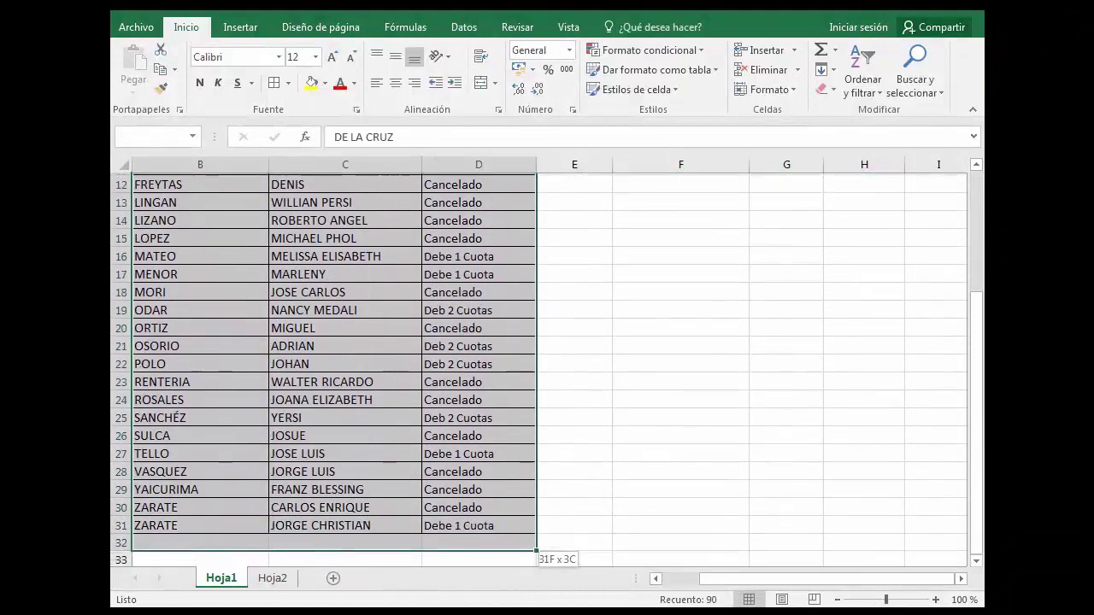
drag(537, 551, 495, 391)
scroll(489, 377, up, 3)
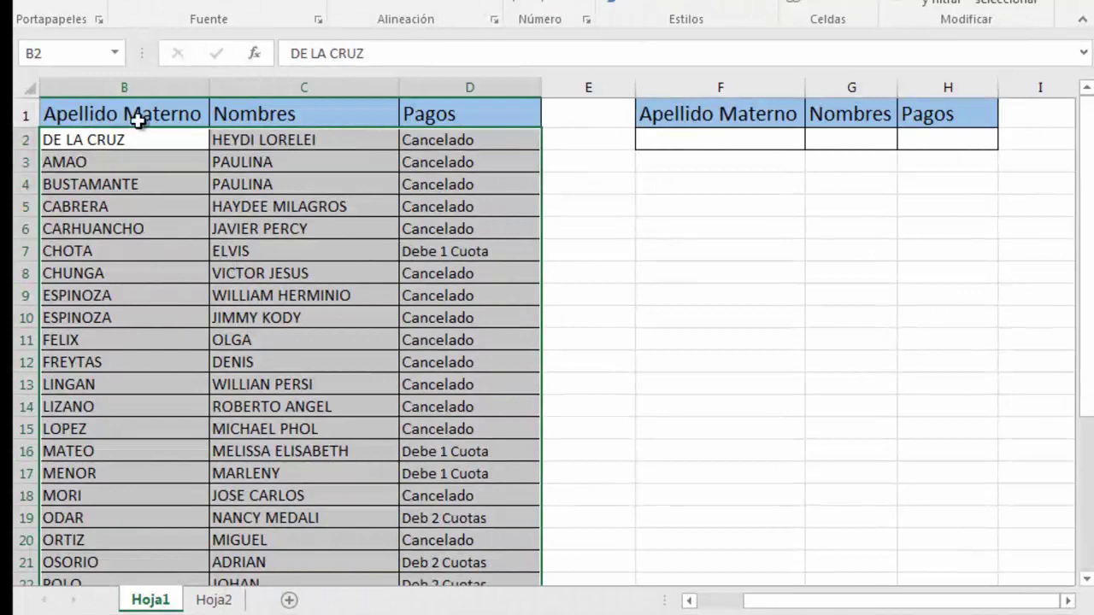
click(124, 85)
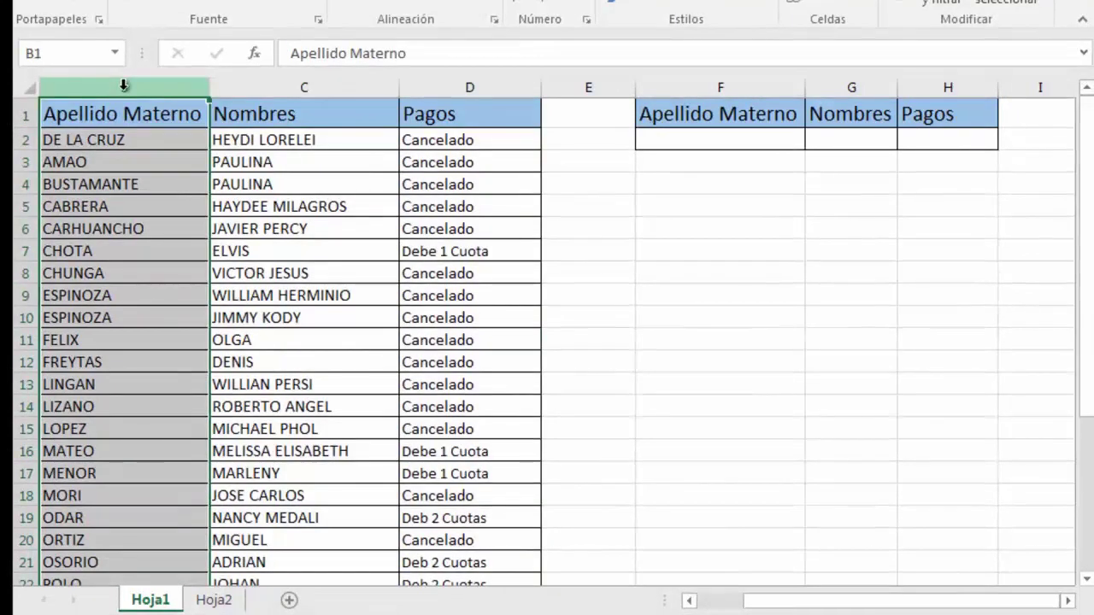
click(107, 141)
key(ctrl+shift+Down)
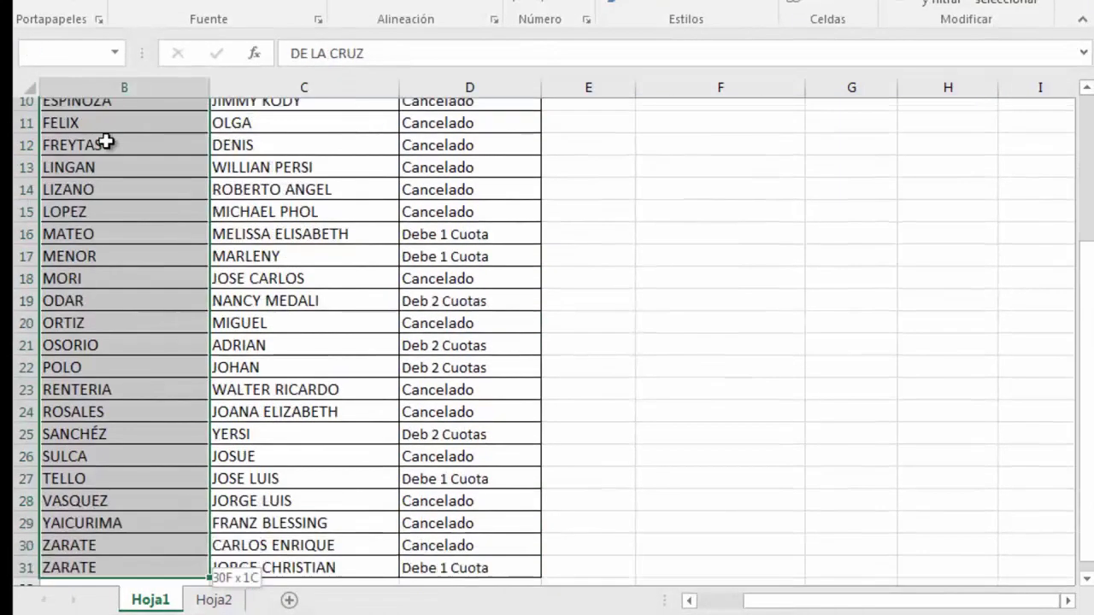
shift+click(485, 556)
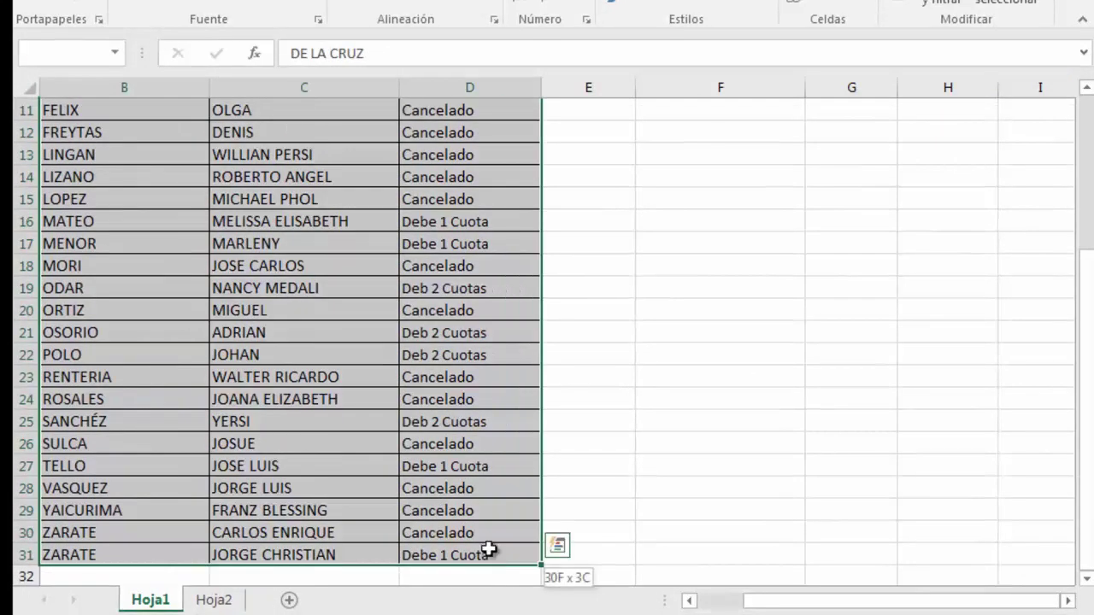
scroll(524, 395, up, 4)
Sort the list A to Z by Apellido Materno, then select CHOTA in B6.
click(945, 4)
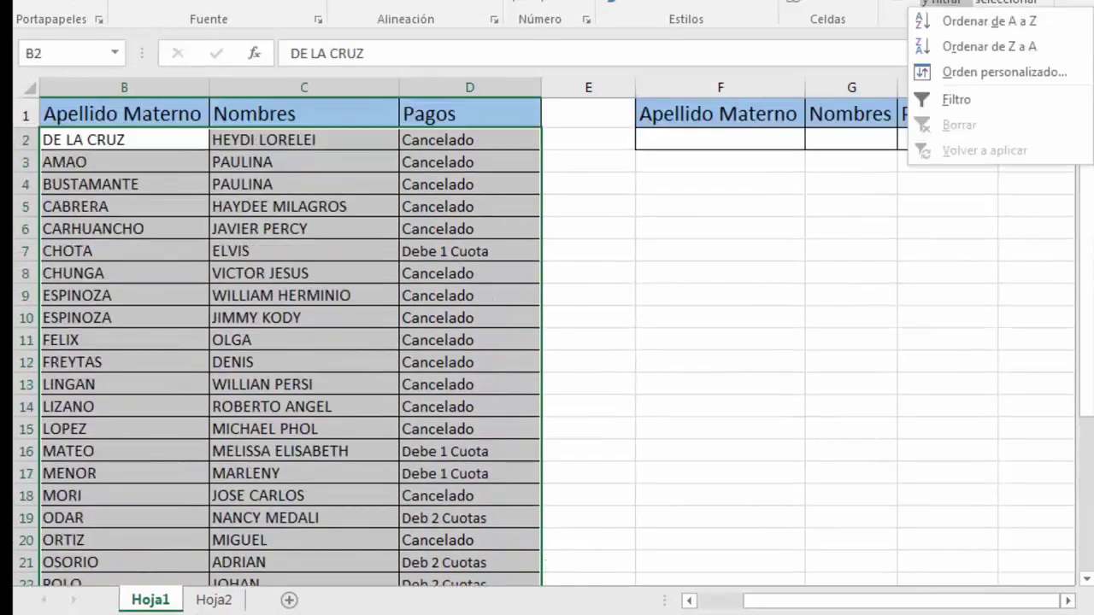
click(966, 26)
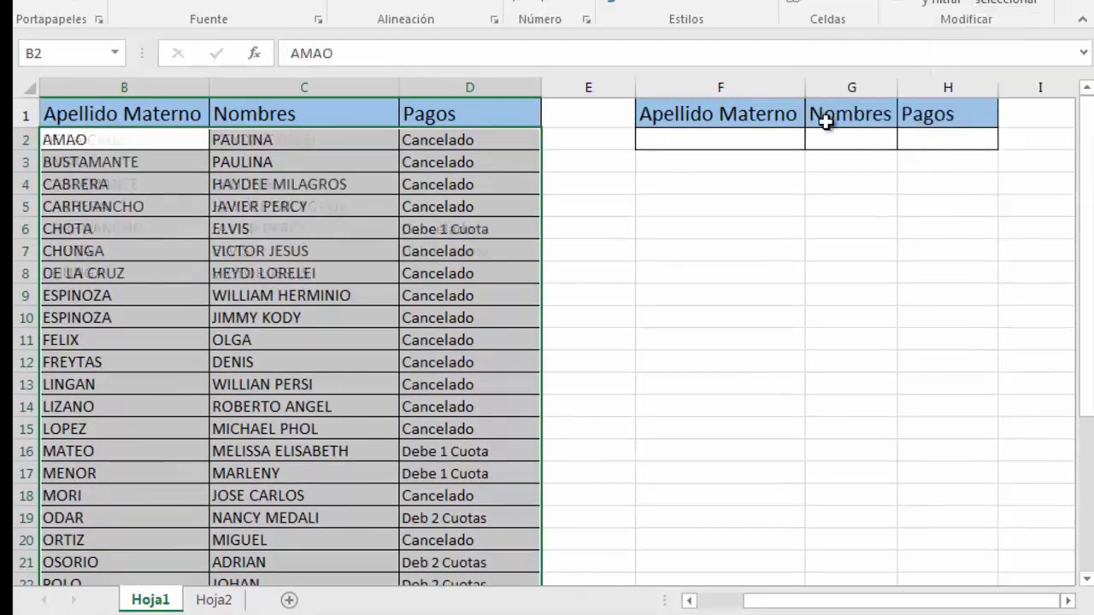
click(115, 140)
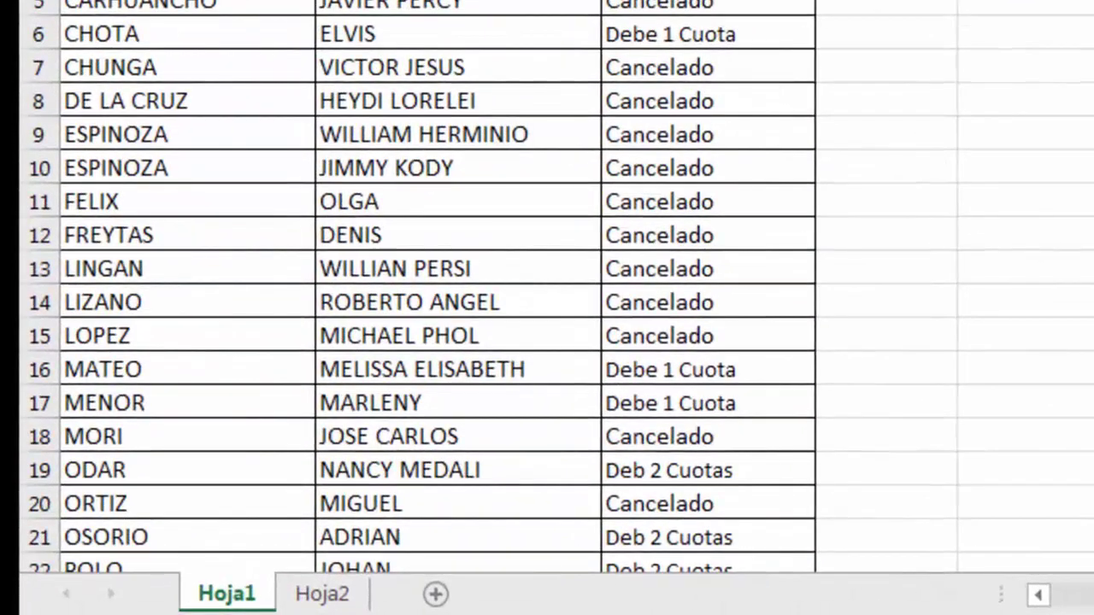
click(151, 12)
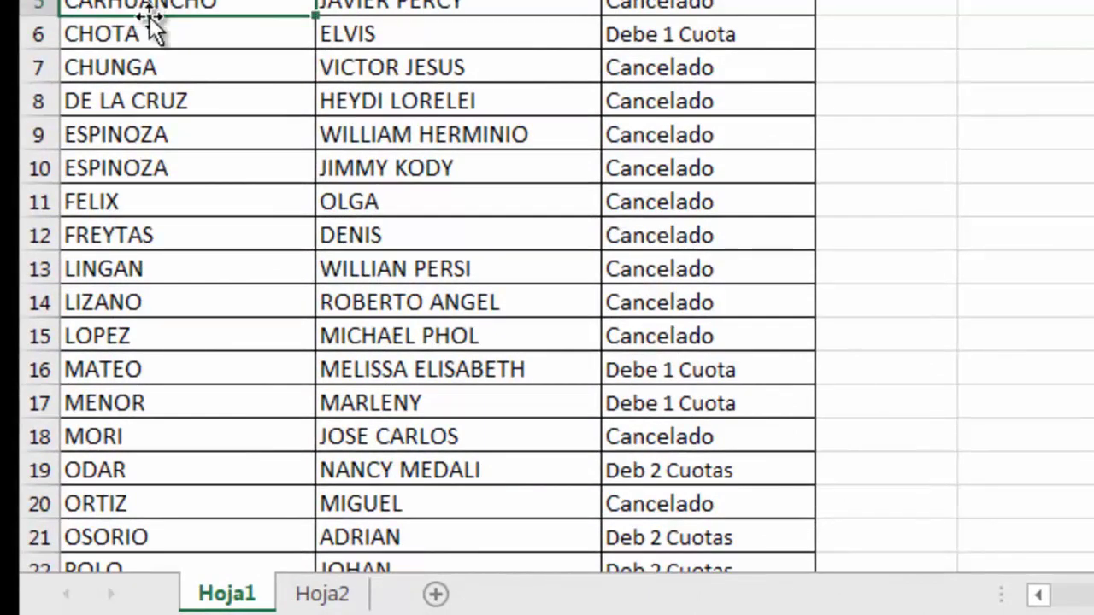
click(153, 29)
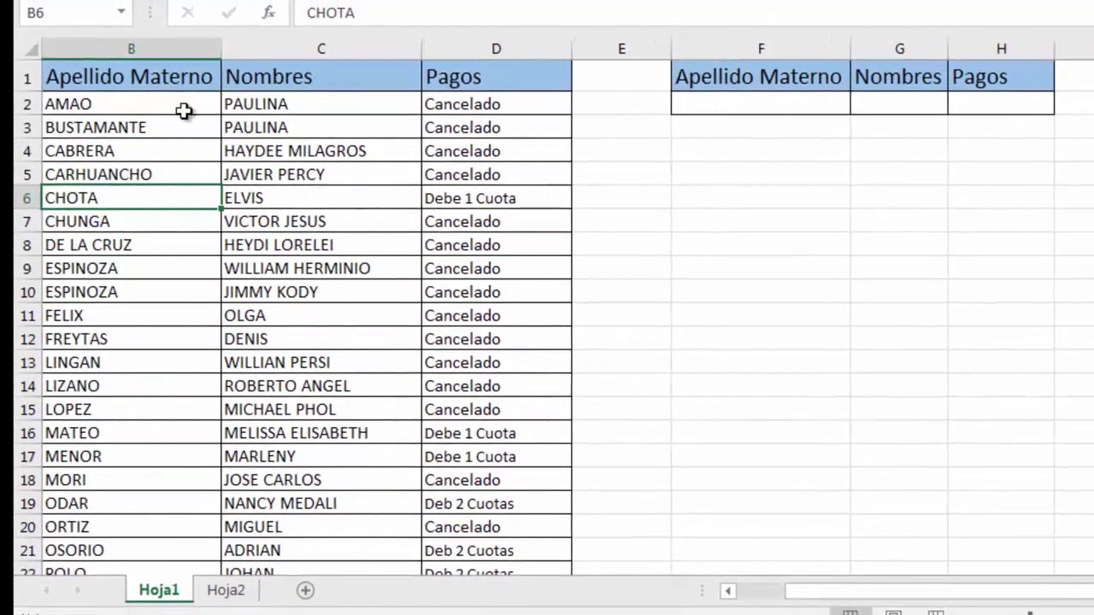
Select B2:D31 and name the range DATOS in the Name Box.
click(184, 111)
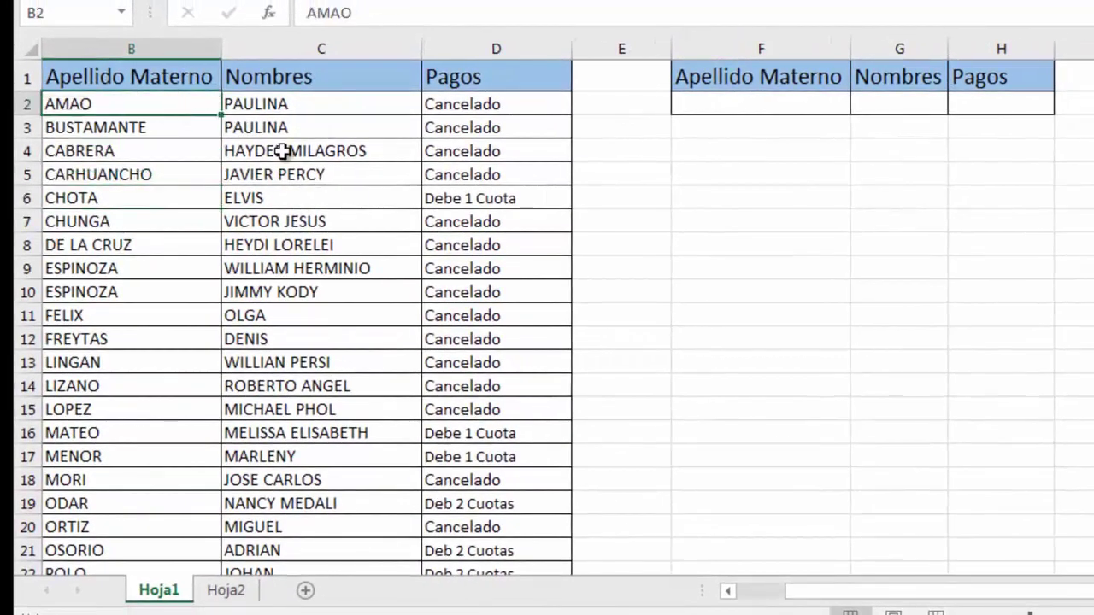
key(shift+Right)
key(shift+Right)
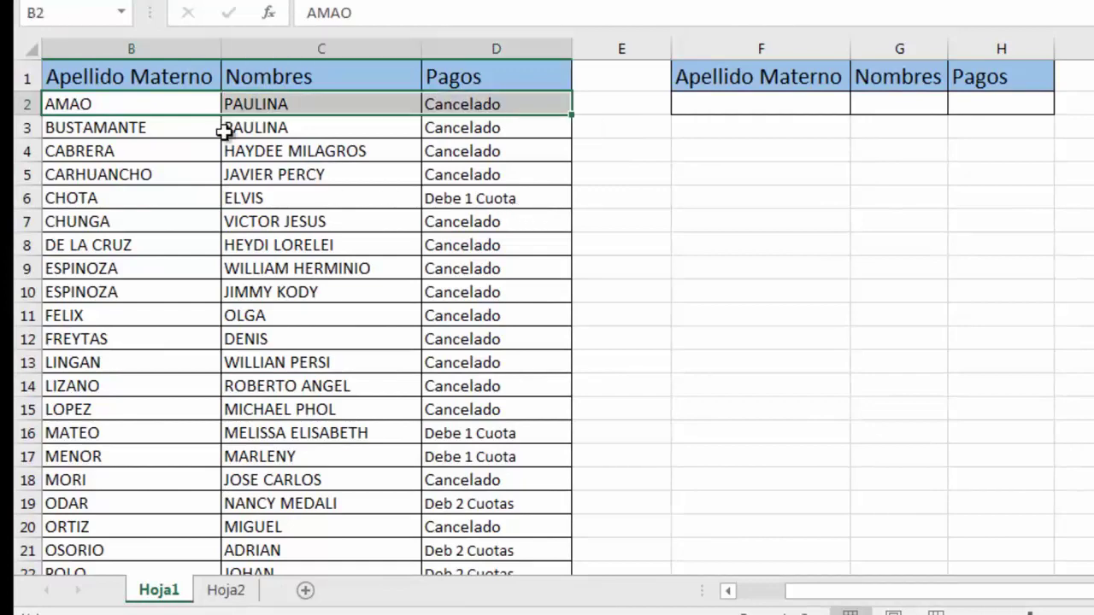
key(ctrl+shift+Down)
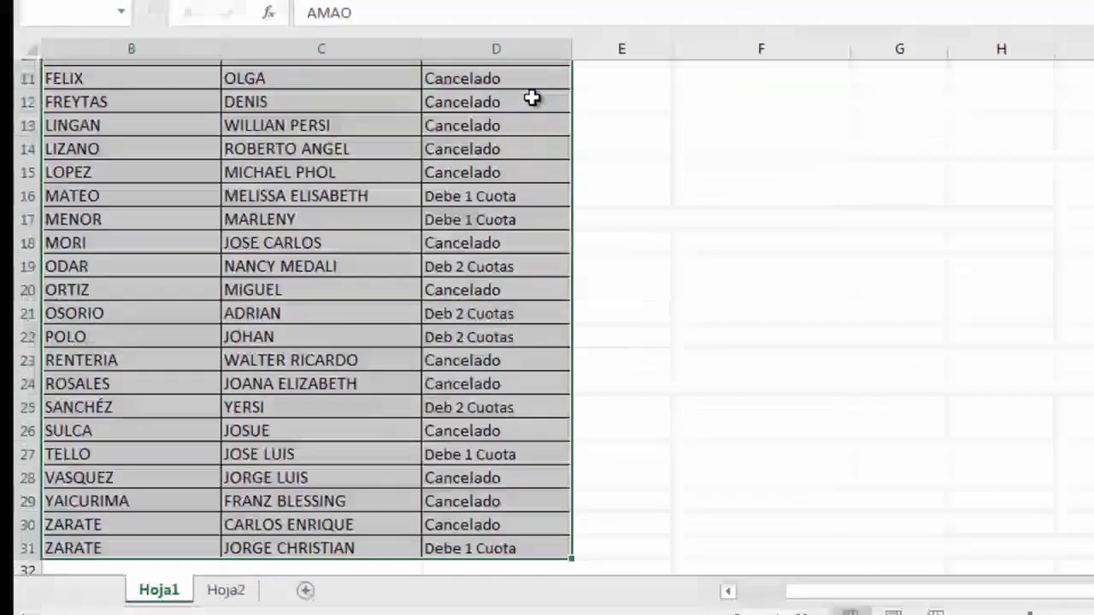
click(85, 13)
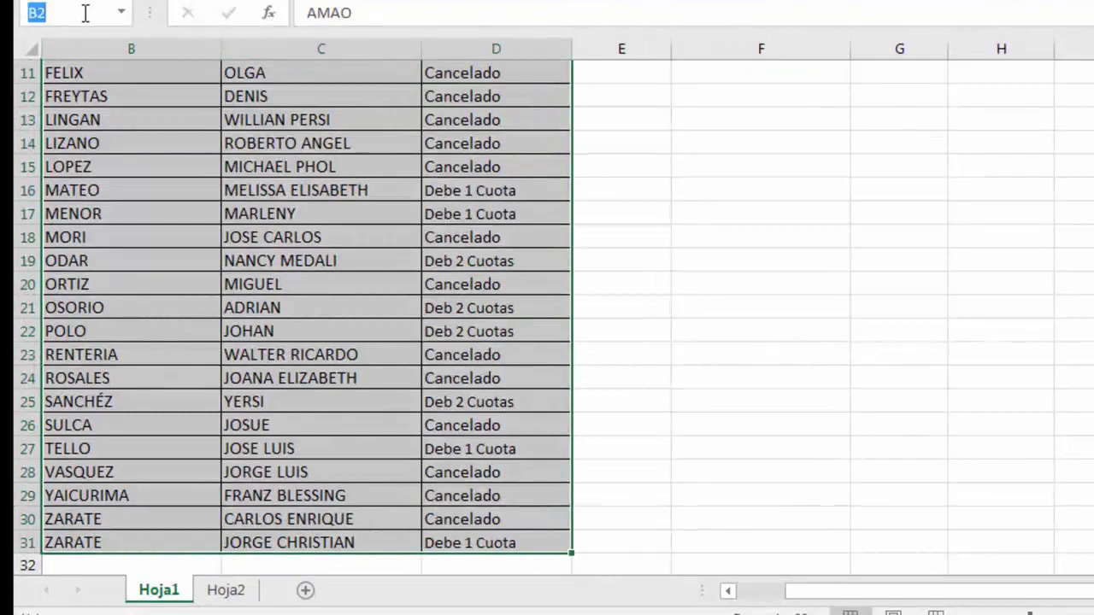
text(DATOS)
key(Return)
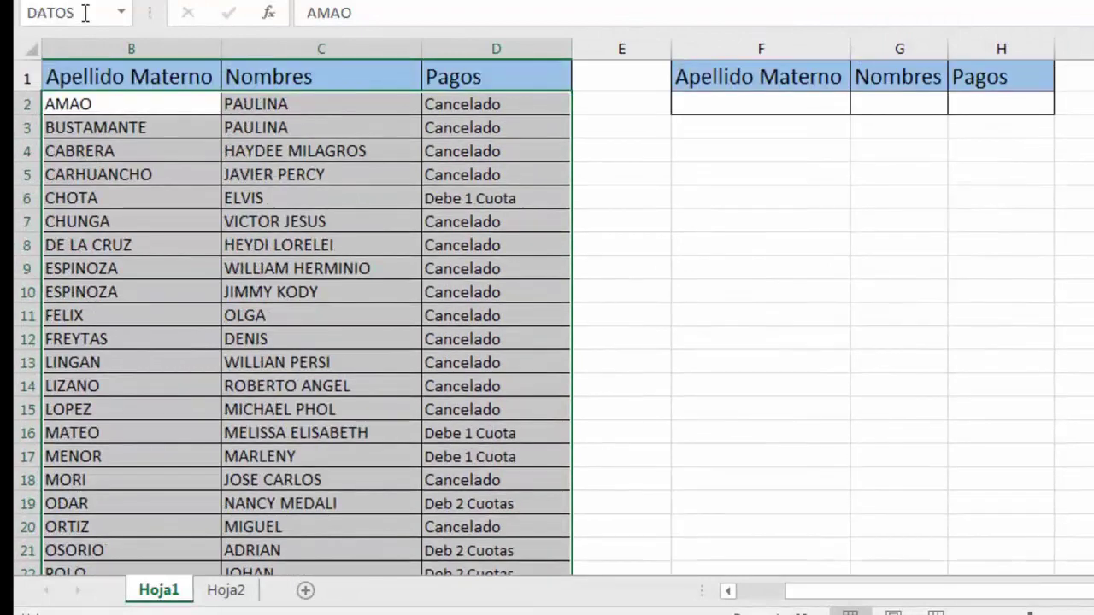
Enter the surname CHOTA in cell F2.
click(689, 104)
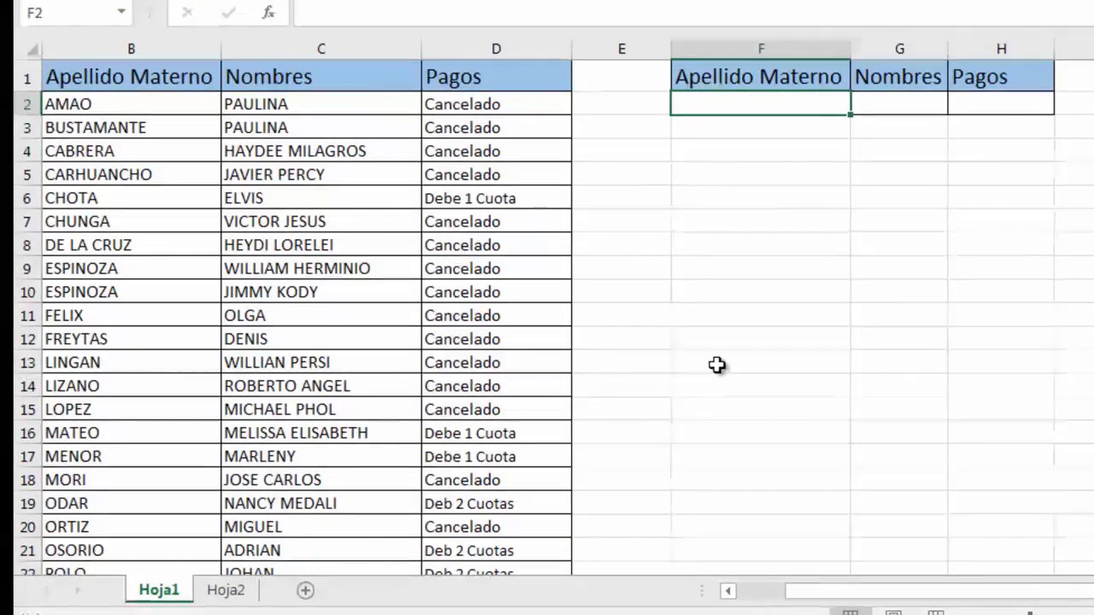
text(cHOT)
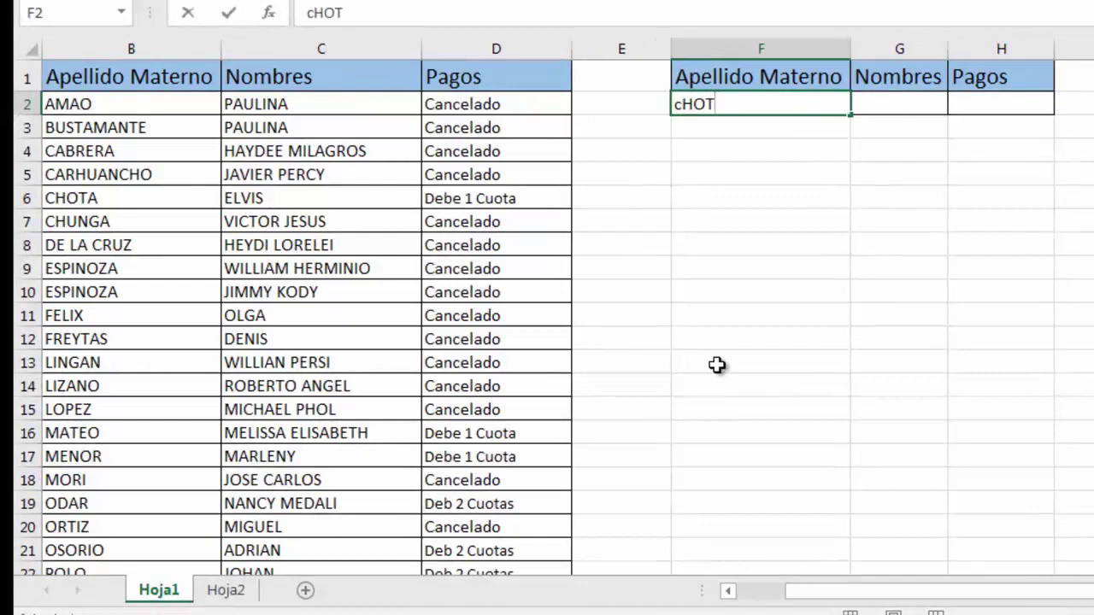
key(BackSpace)
key(BackSpace)
key(BackSpace)
text(CHO)
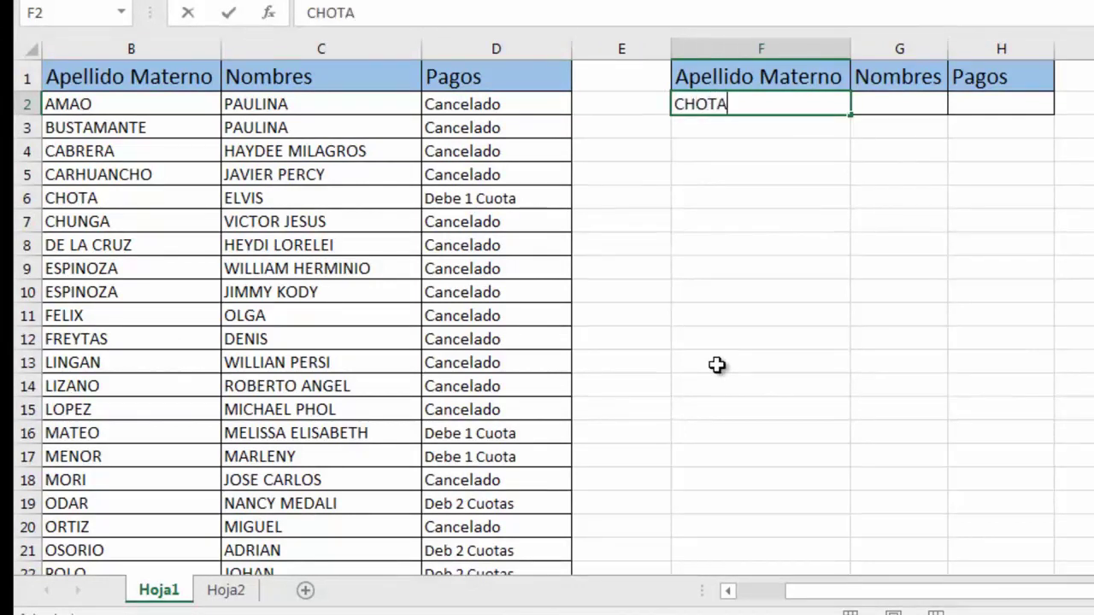
Commit CHOTA and start a BUSCARV formula in G2 using F2 and the DATOS range.
click(919, 106)
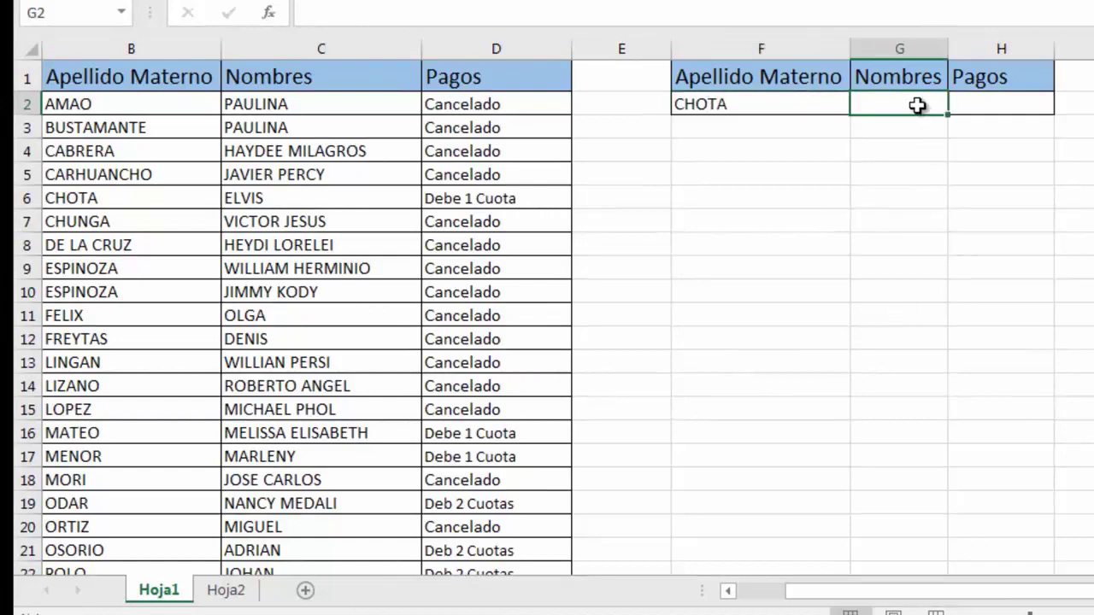
text(=)
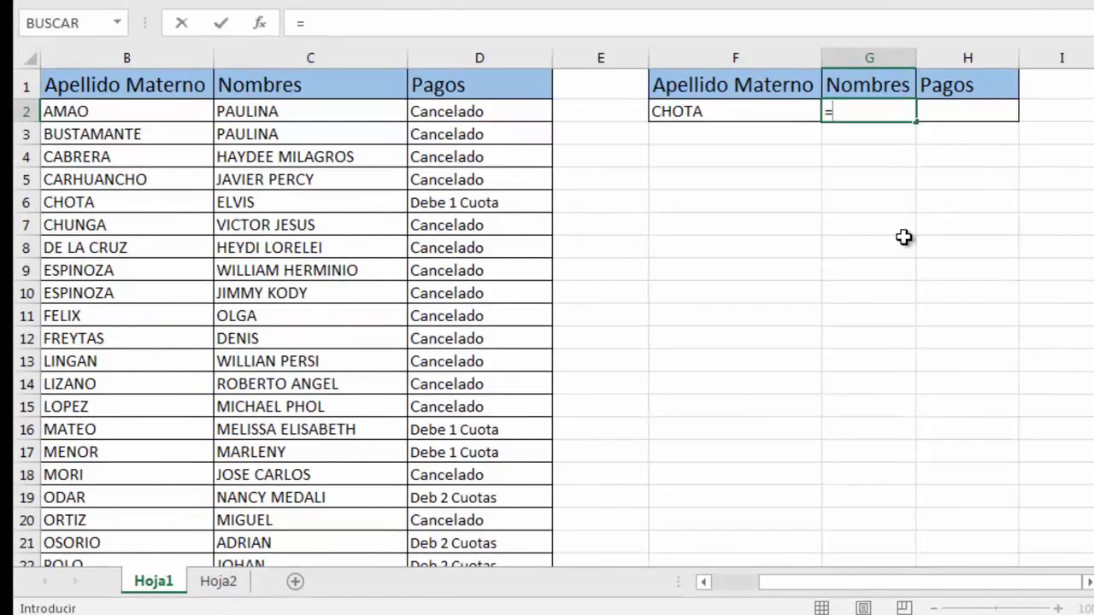
text(BU)
key(Down)
key(Down)
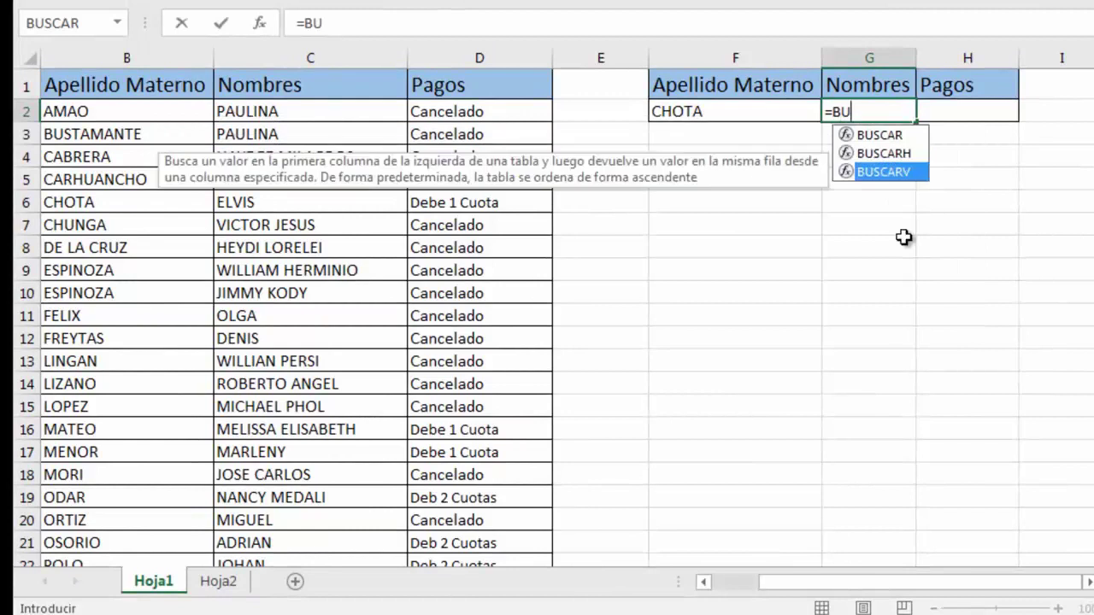
key(Tab)
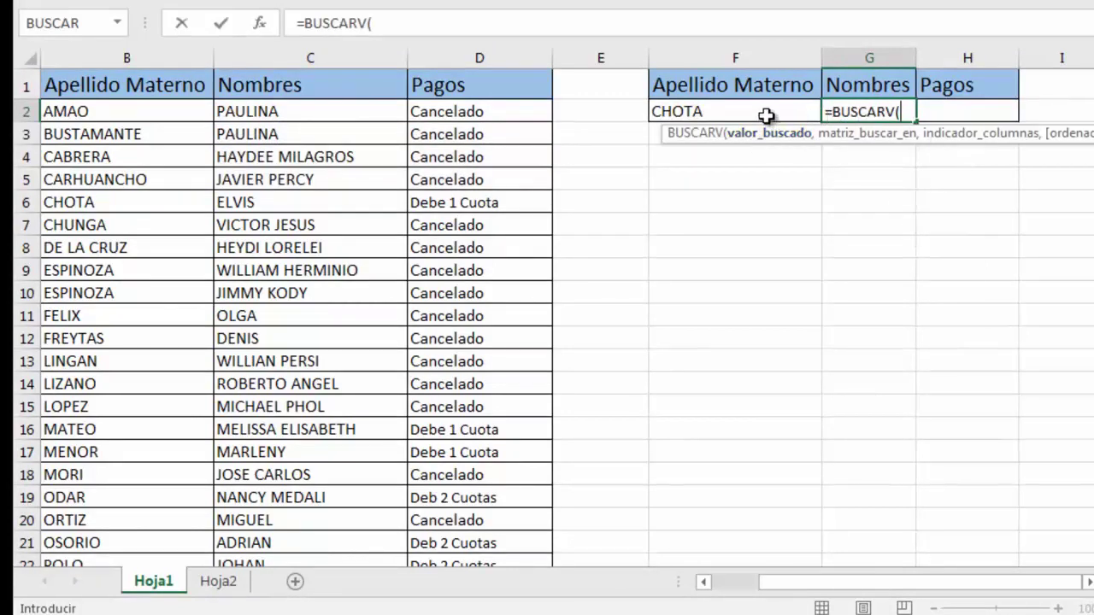
click(716, 111)
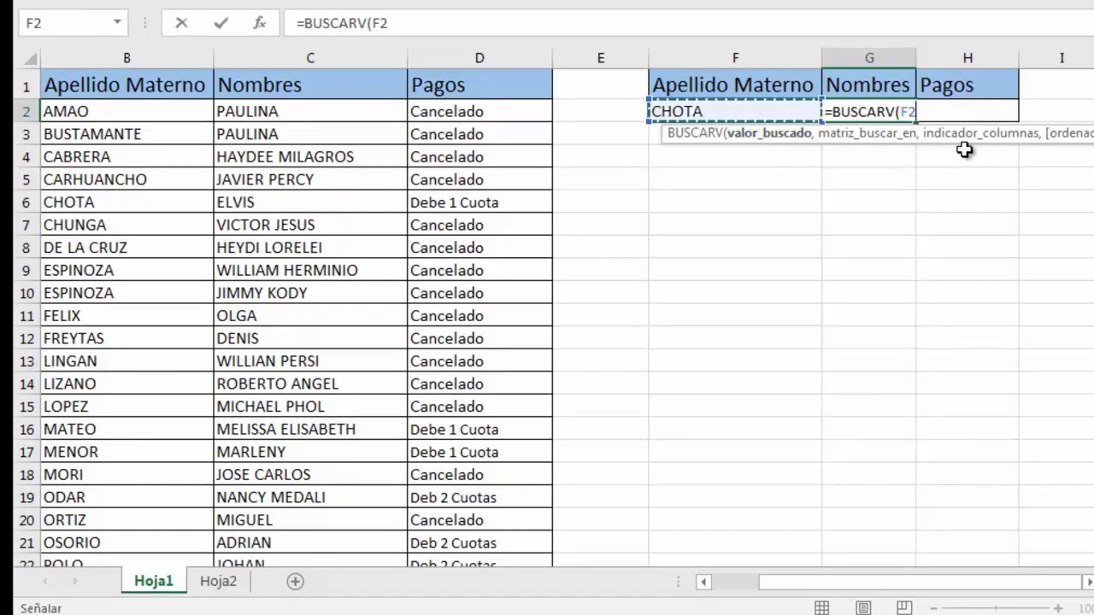
text(,)
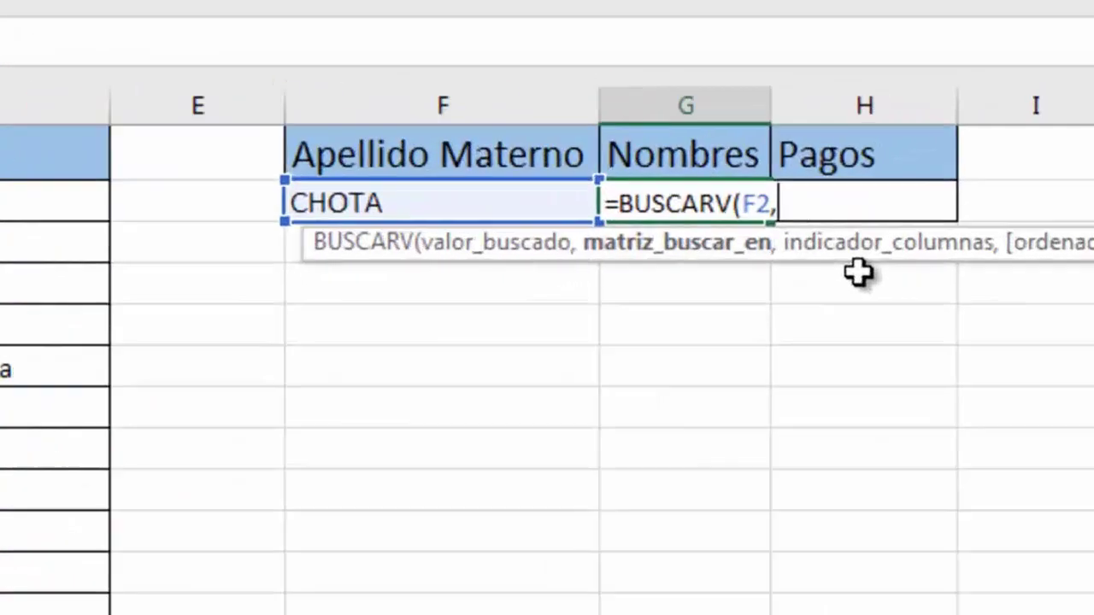
text(DA)
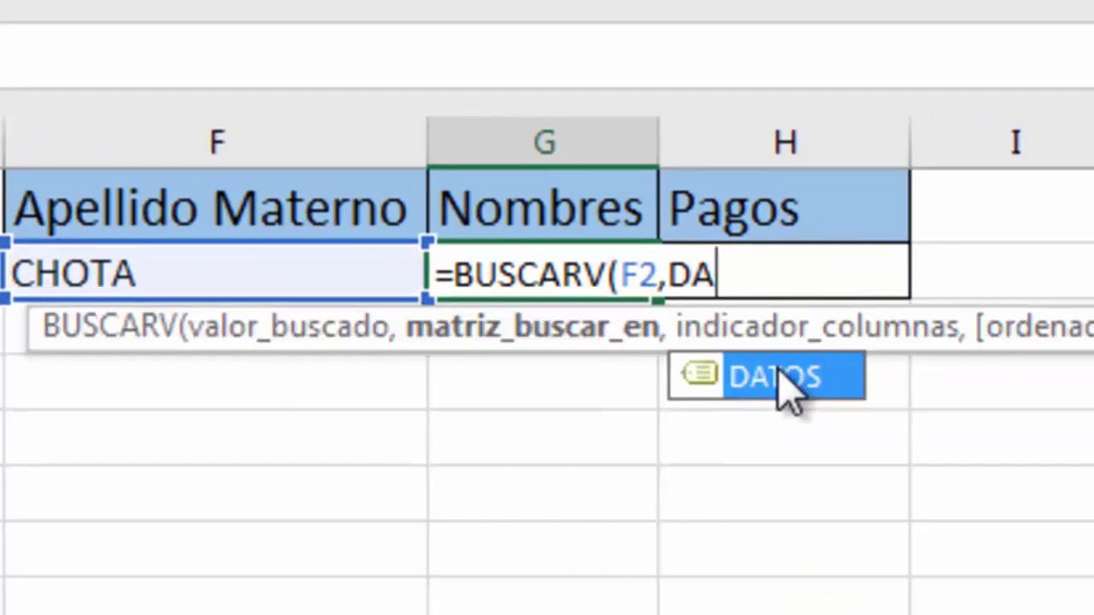
key(Tab)
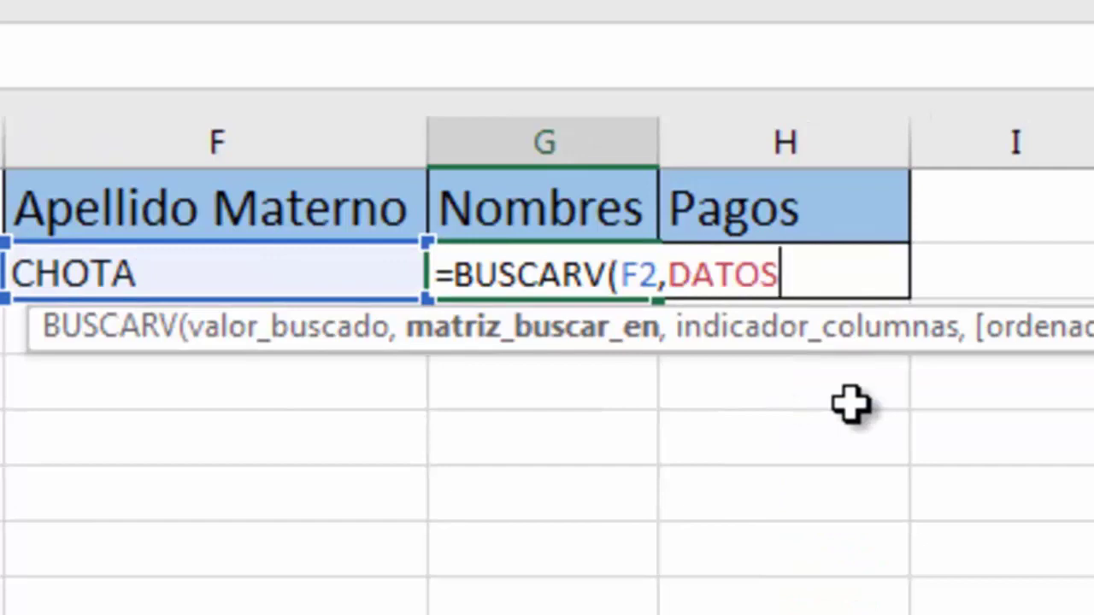
Finish the G2 lookup with column 2 and exact match FALSO so it shows ELVIS.
text(,)
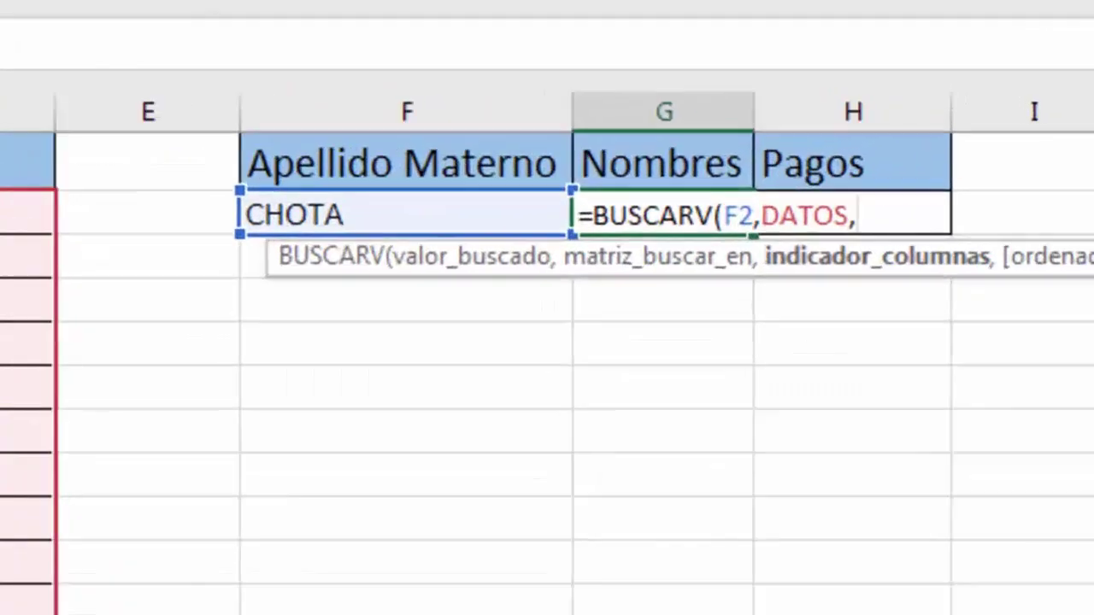
text(2)
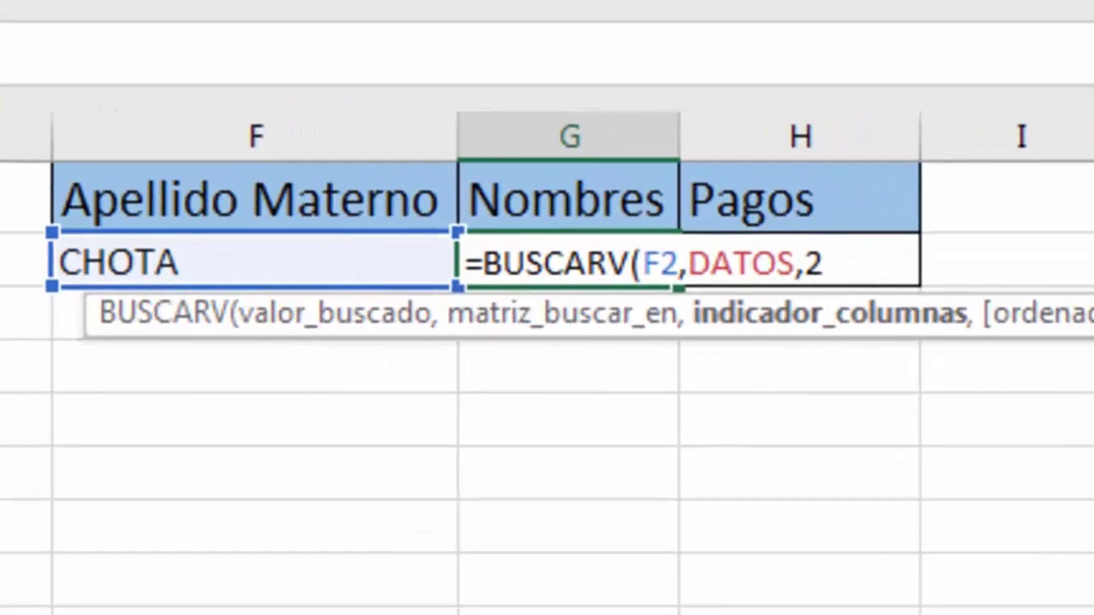
text(,)
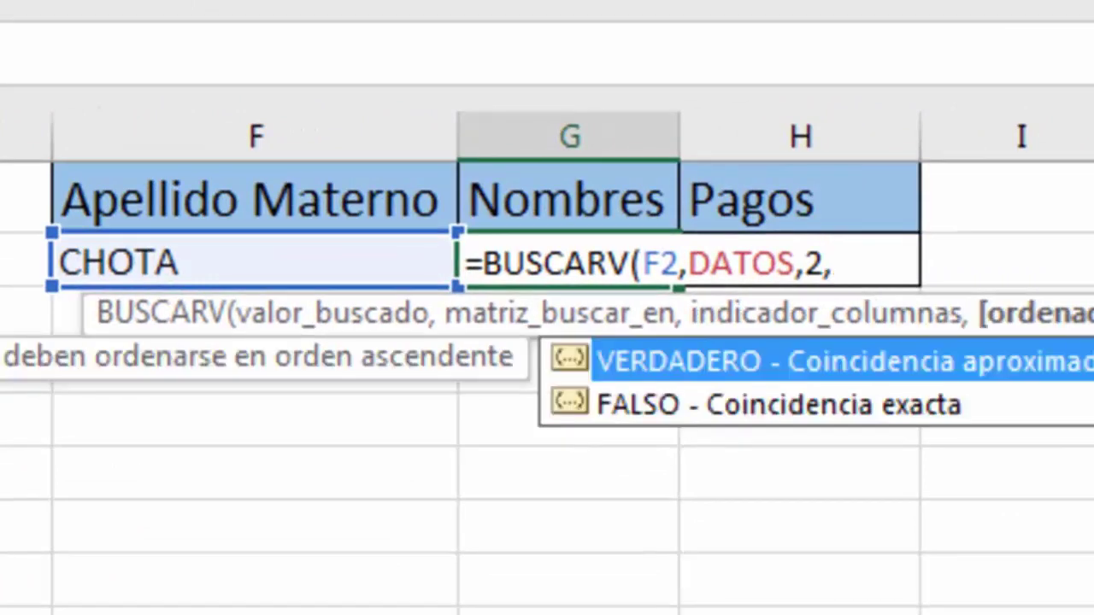
key(Down)
key(Up)
key(Down)
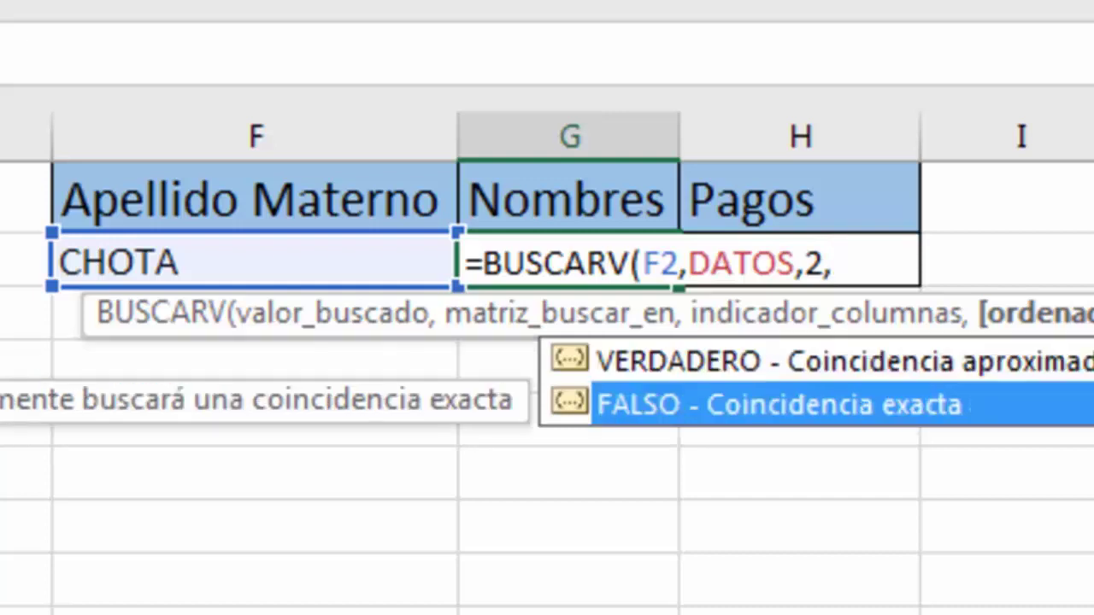
key(Tab)
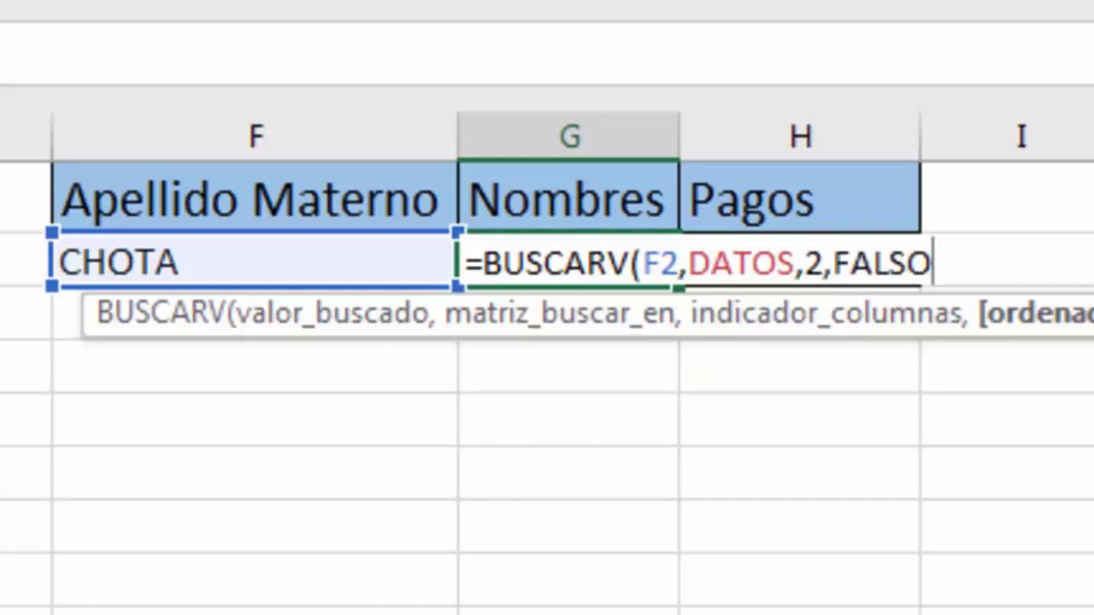
text())
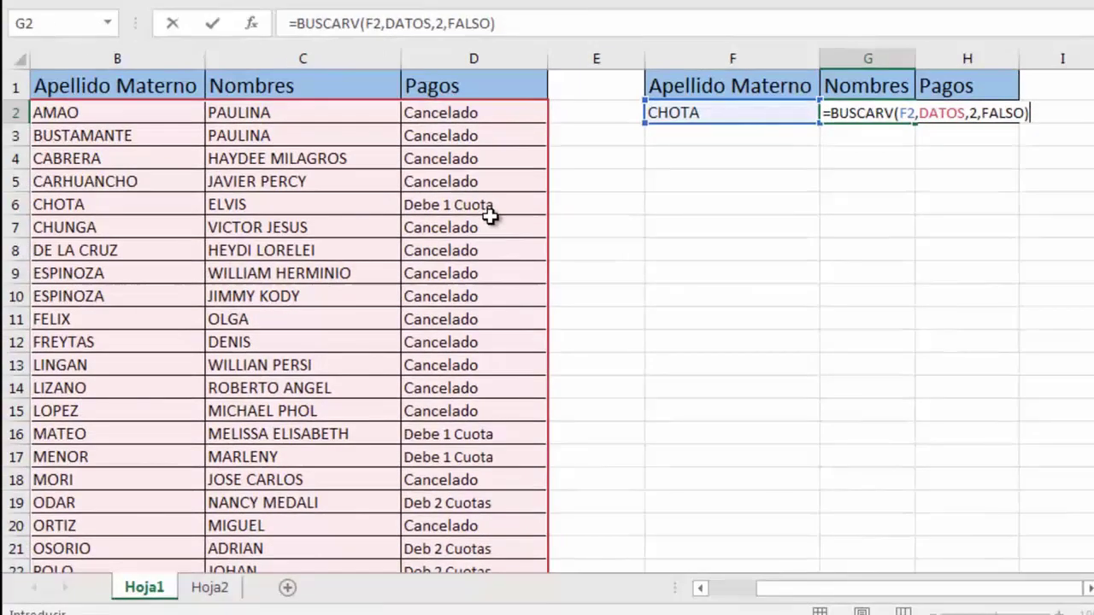
key(Return)
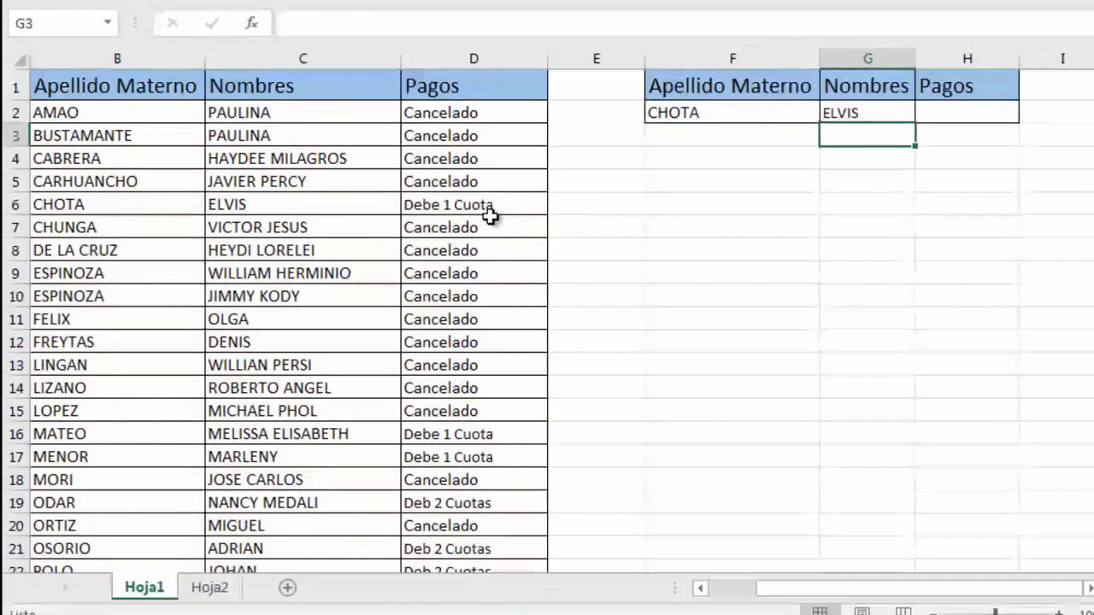
click(952, 112)
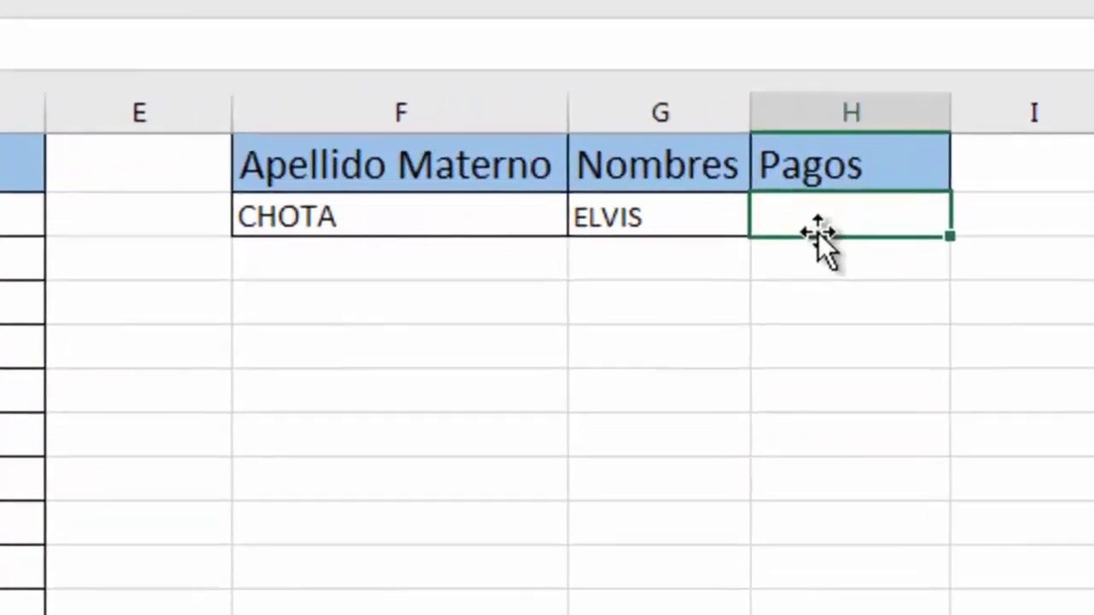
Enter =BUSCARV(F2,DATOS,3,FALSO) in H2 so it returns Debe 1 Cuota for CHOTA.
text(=B)
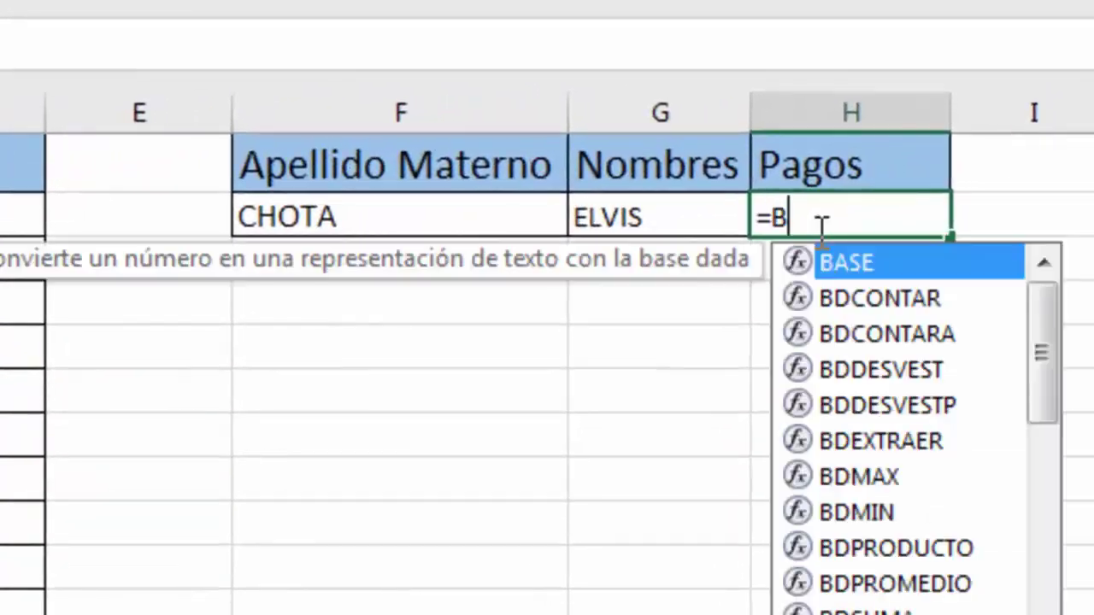
text(U)
key(Down)
key(Down)
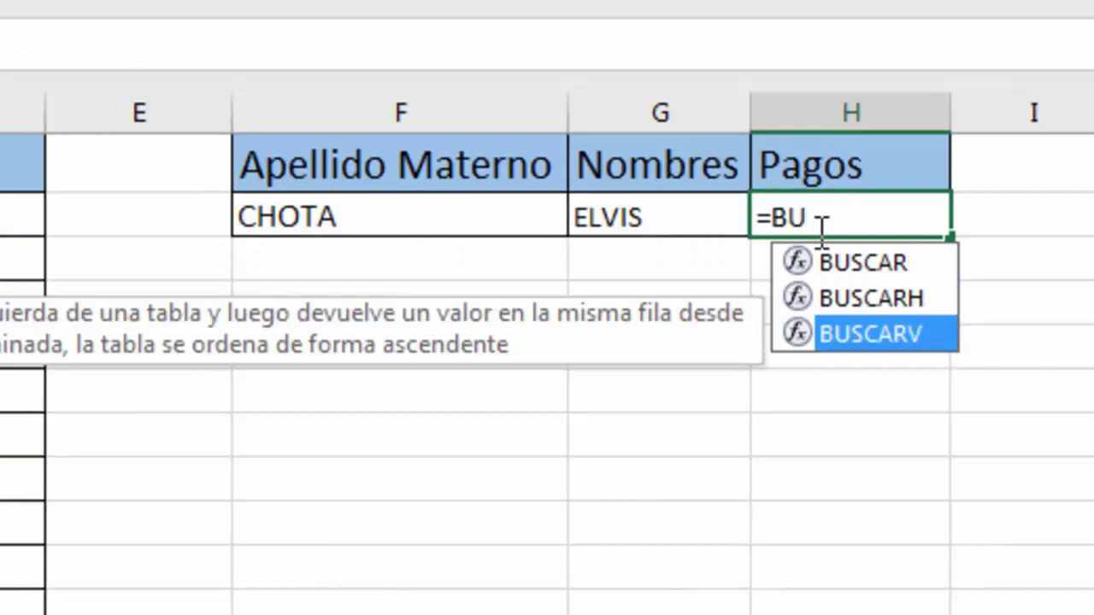
key(Tab)
click(357, 218)
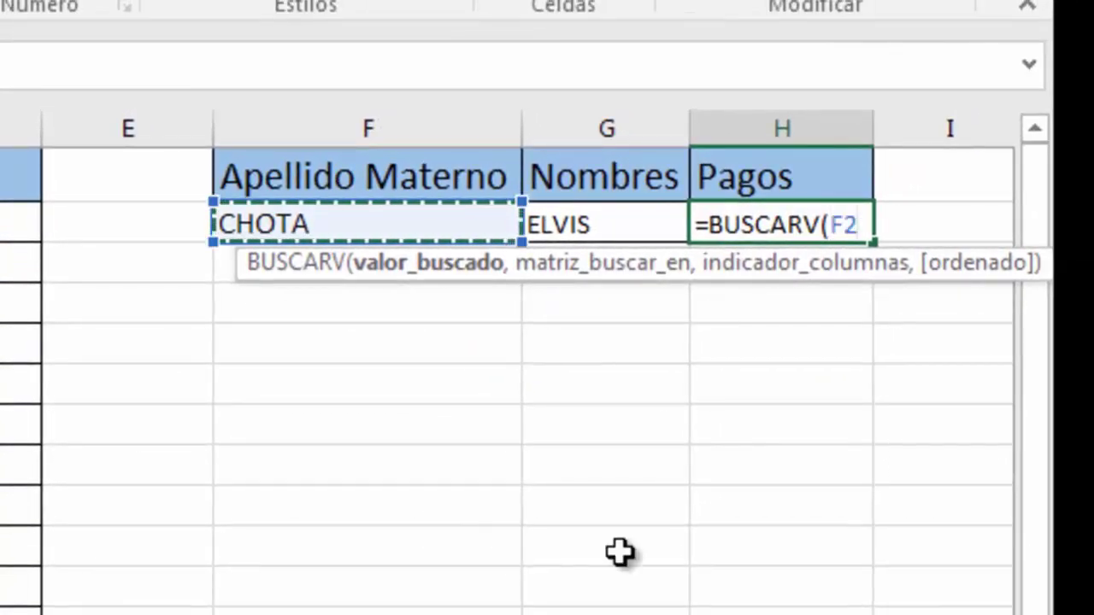
text(,D)
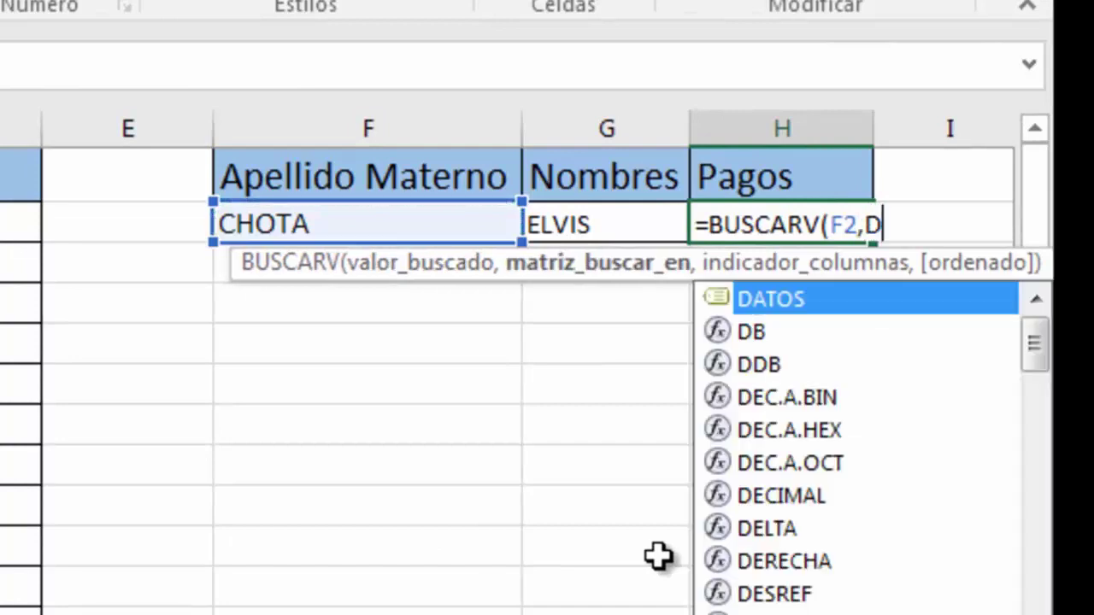
text(A)
key(Tab)
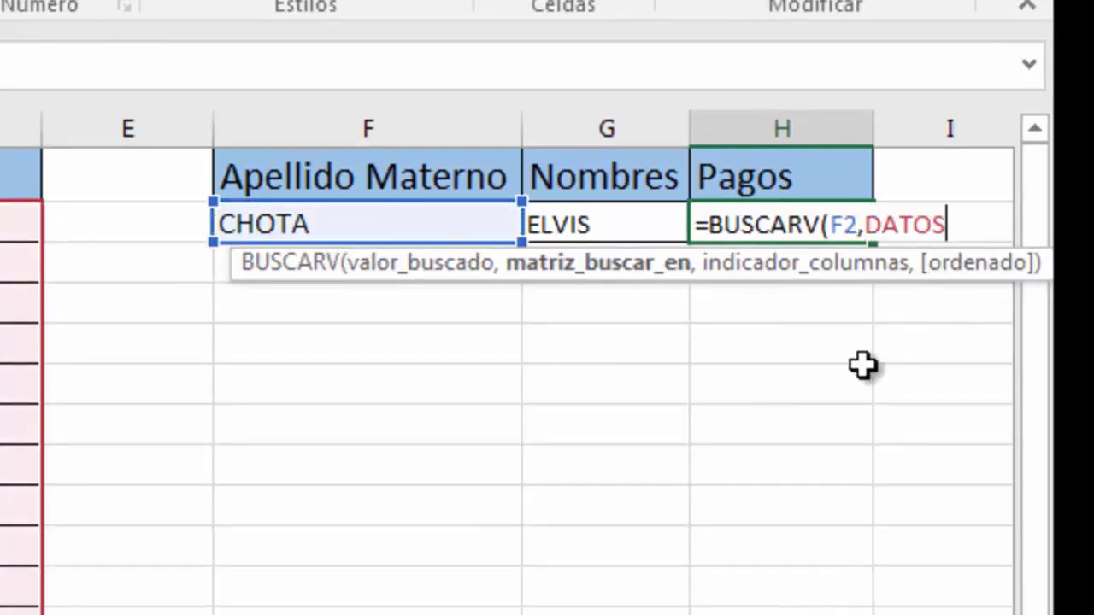
text(,3)
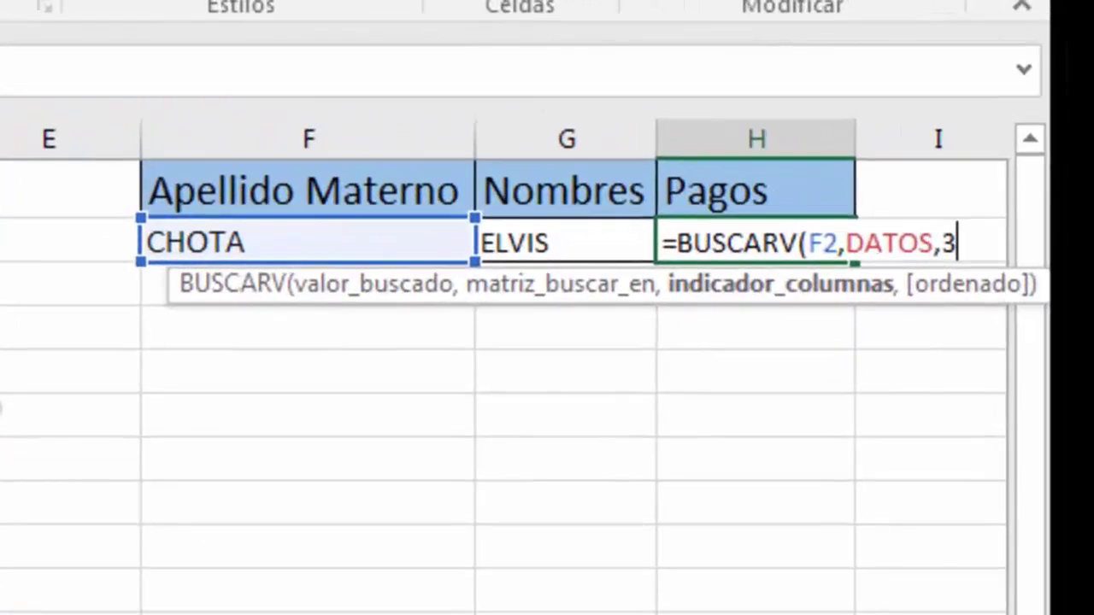
text(,)
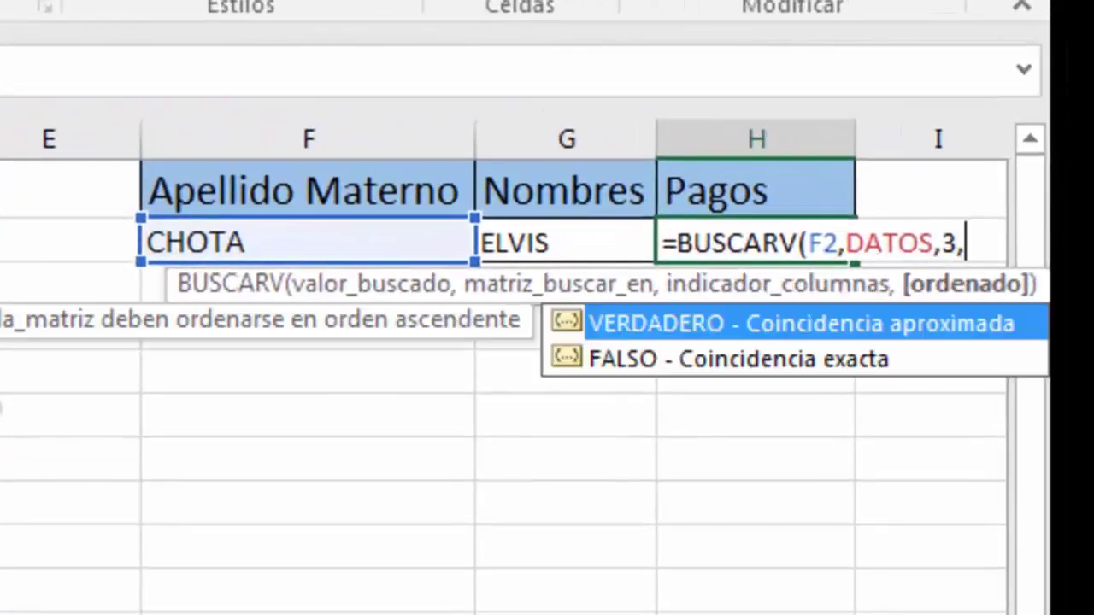
key(Down)
key(Tab)
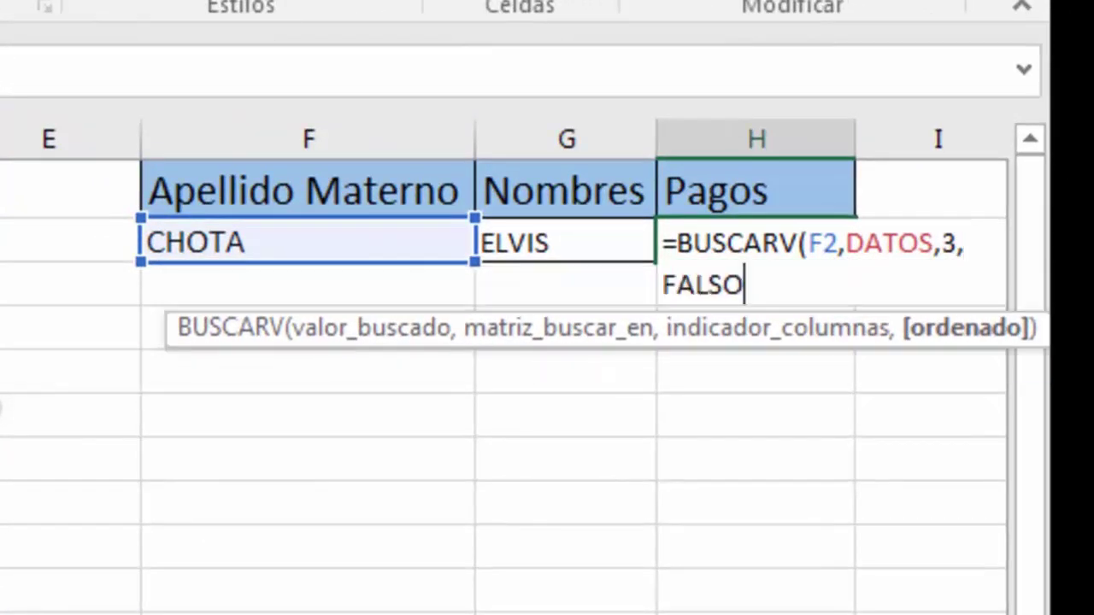
text())
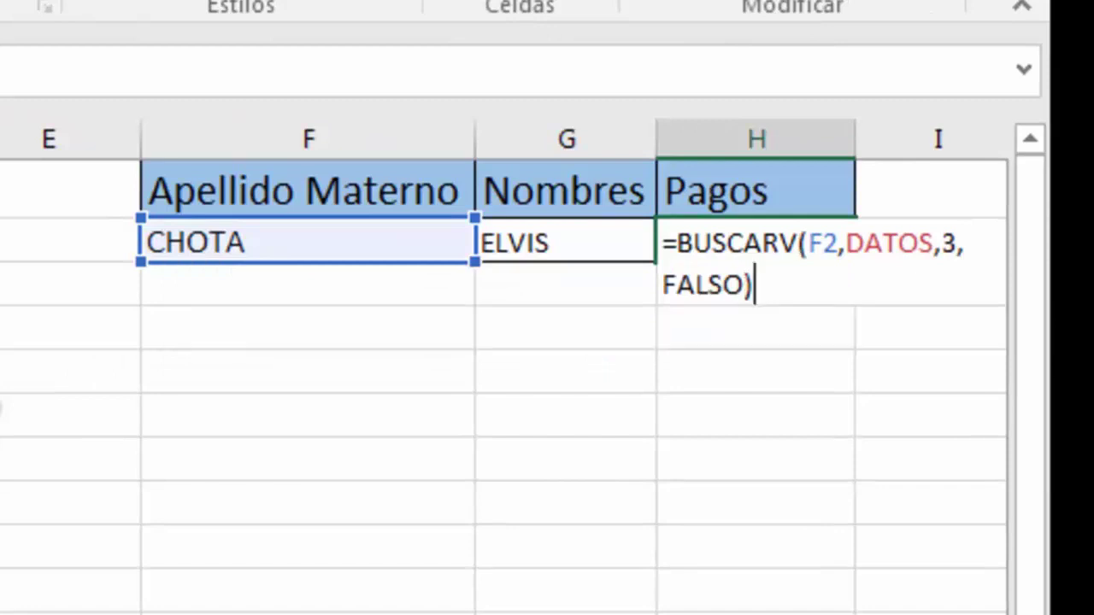
key(Return)
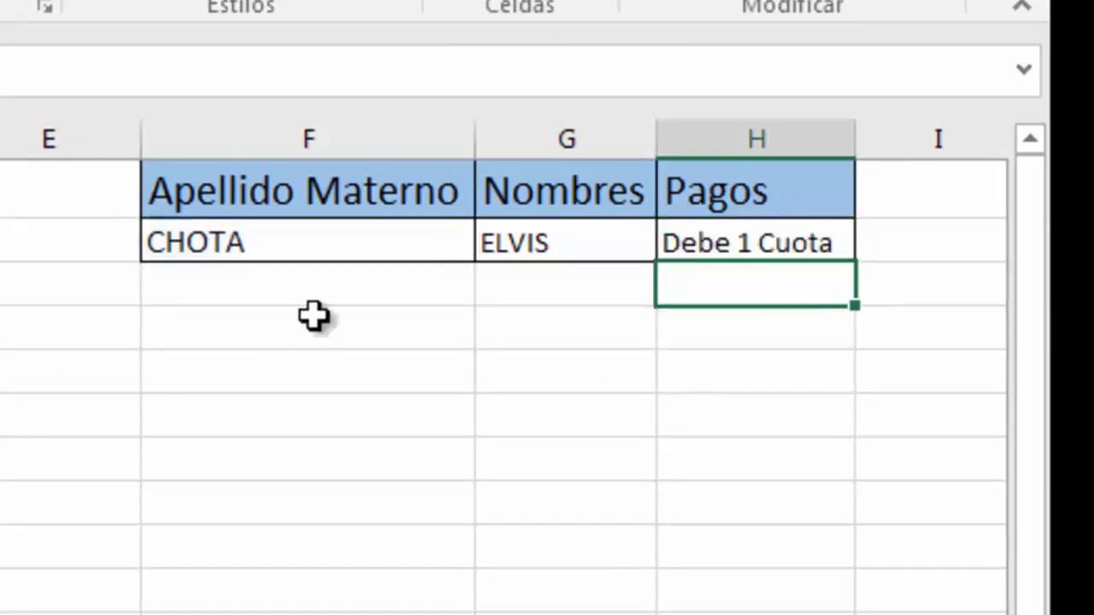
click(305, 244)
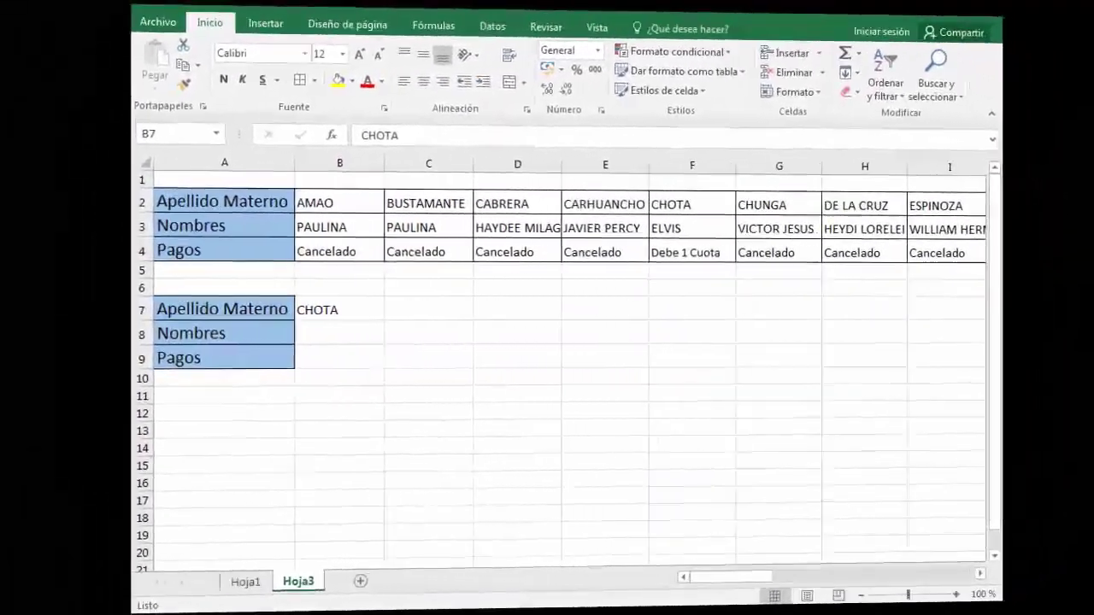
Select the Hoja3 table B2:AE4 and name it DATOS2.
click(327, 206)
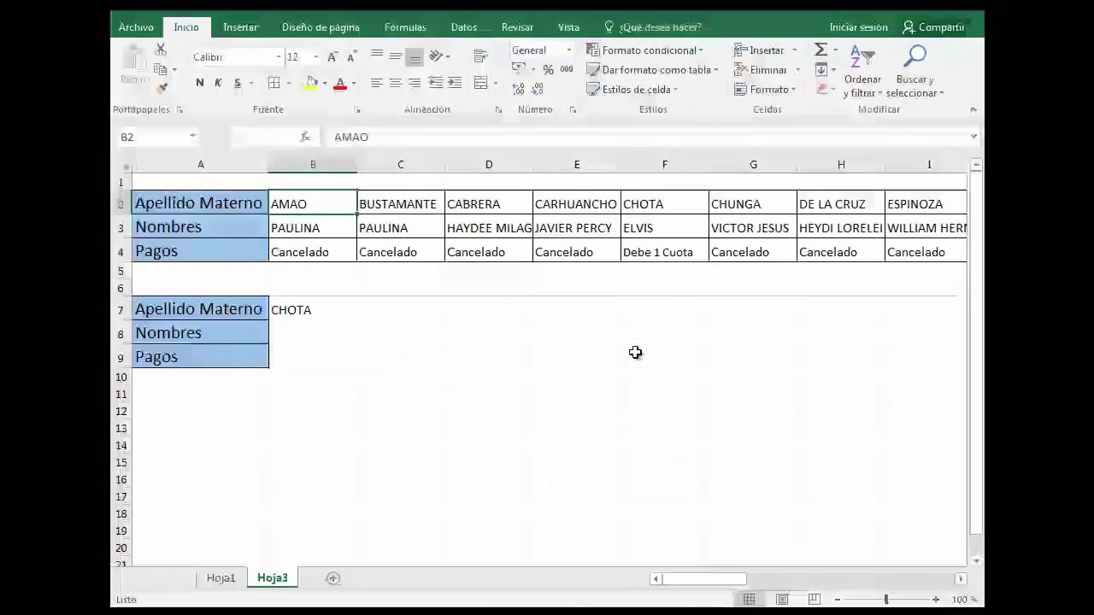
key(ctrl+shift+Right)
key(ctrl+shift+Down)
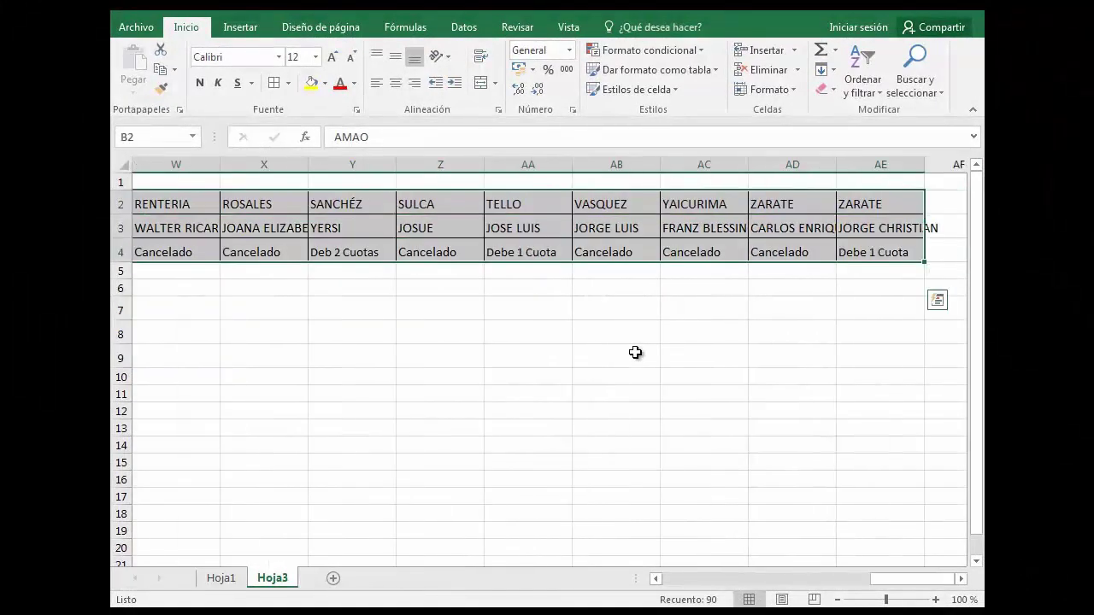
click(171, 137)
text(DAT)
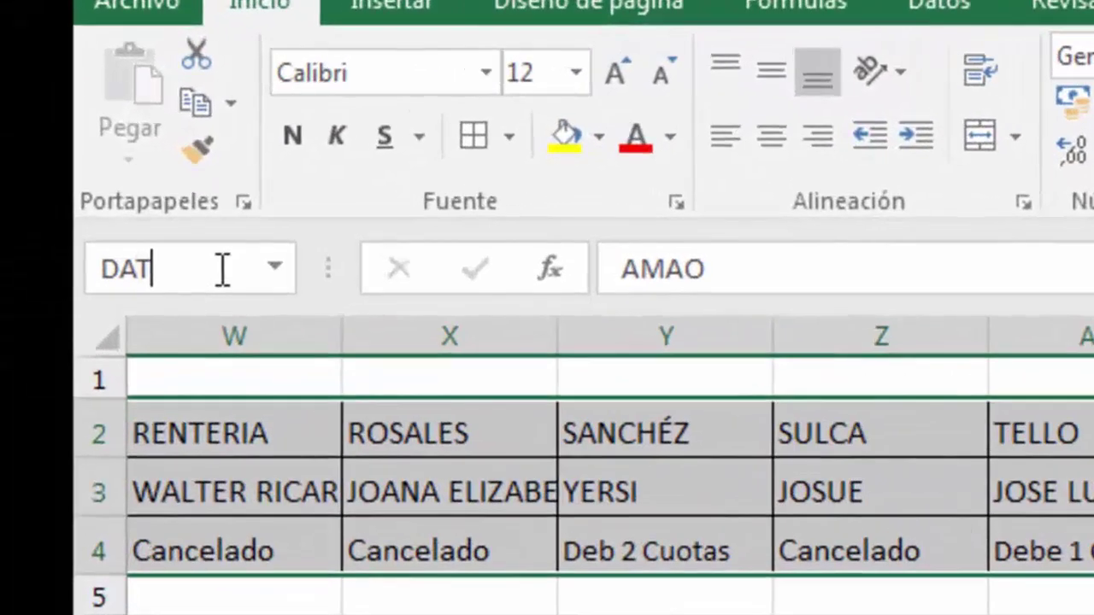
text(OS2)
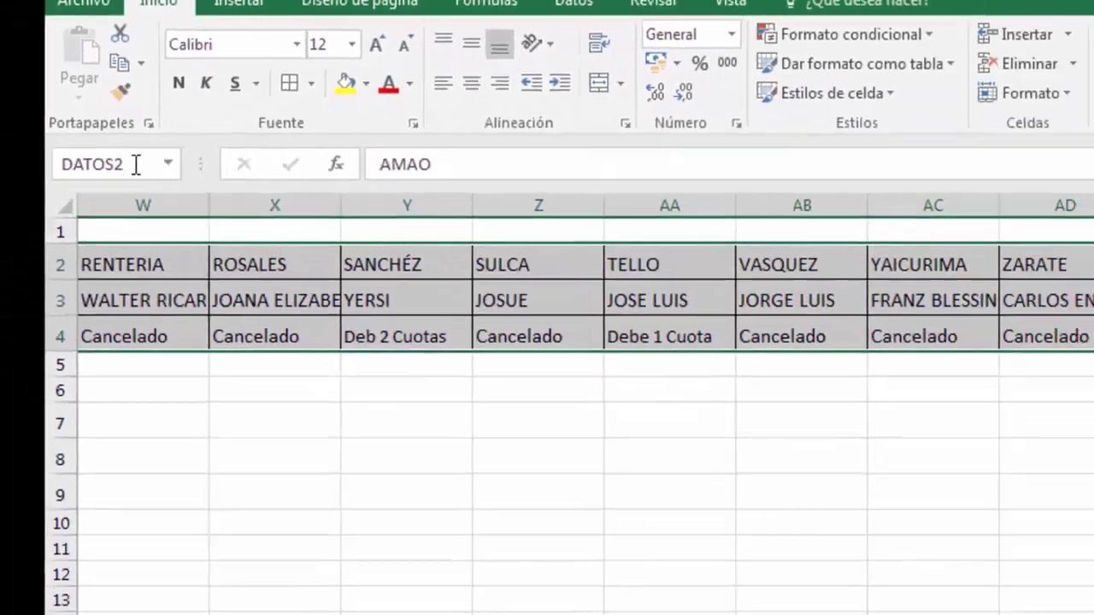
key(Return)
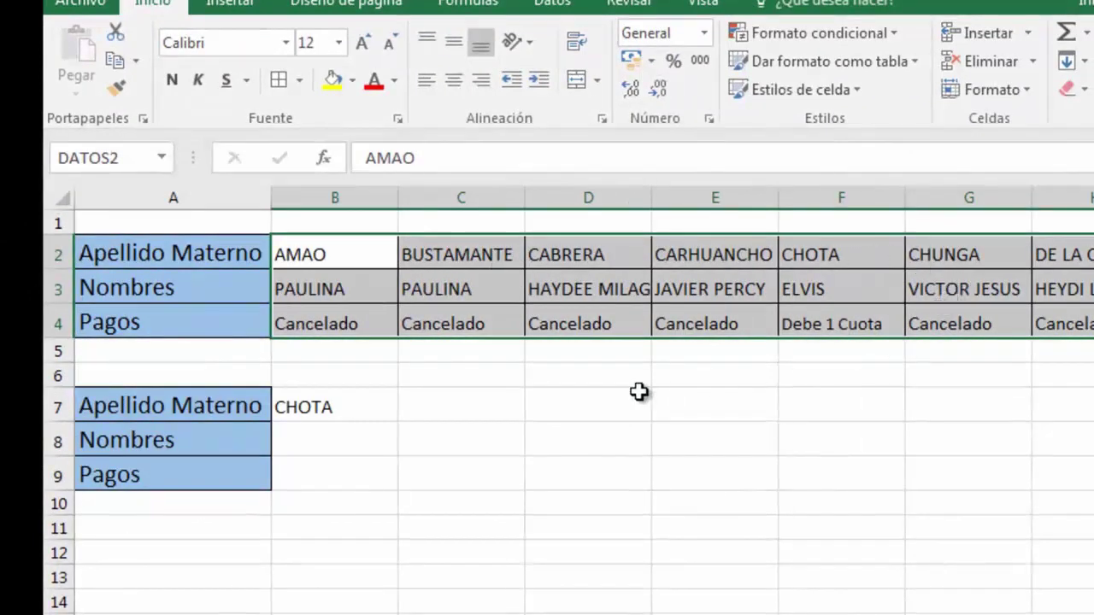
click(367, 416)
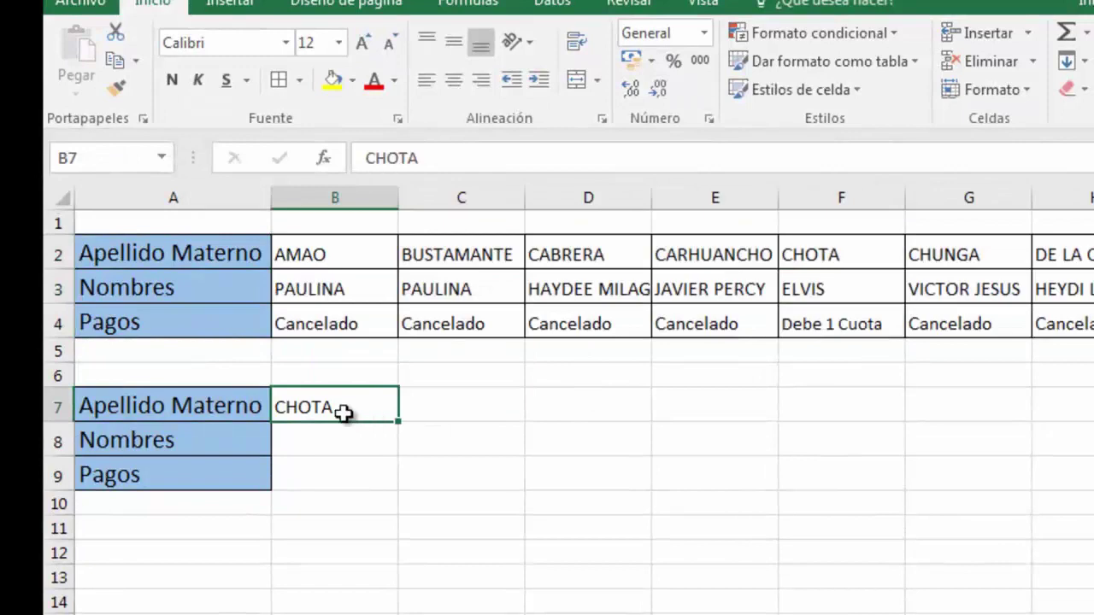
click(354, 437)
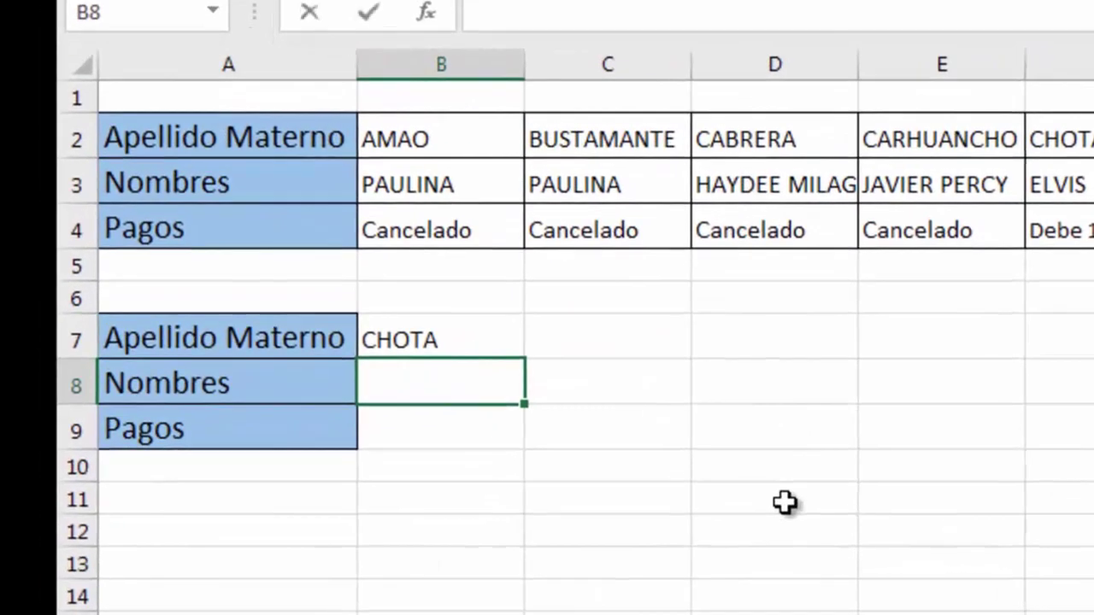
Enter =BUSCARH(B7,DATOS2,2,FALSO) in B8 so it returns ELVIS for CHOTA.
text(=)
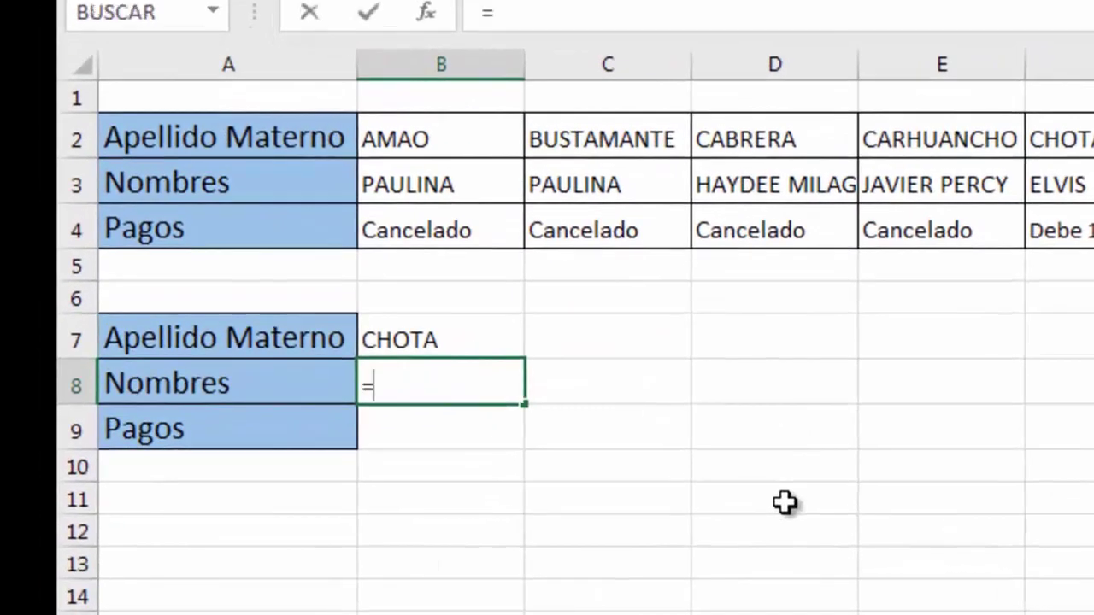
text(BU)
key(Down)
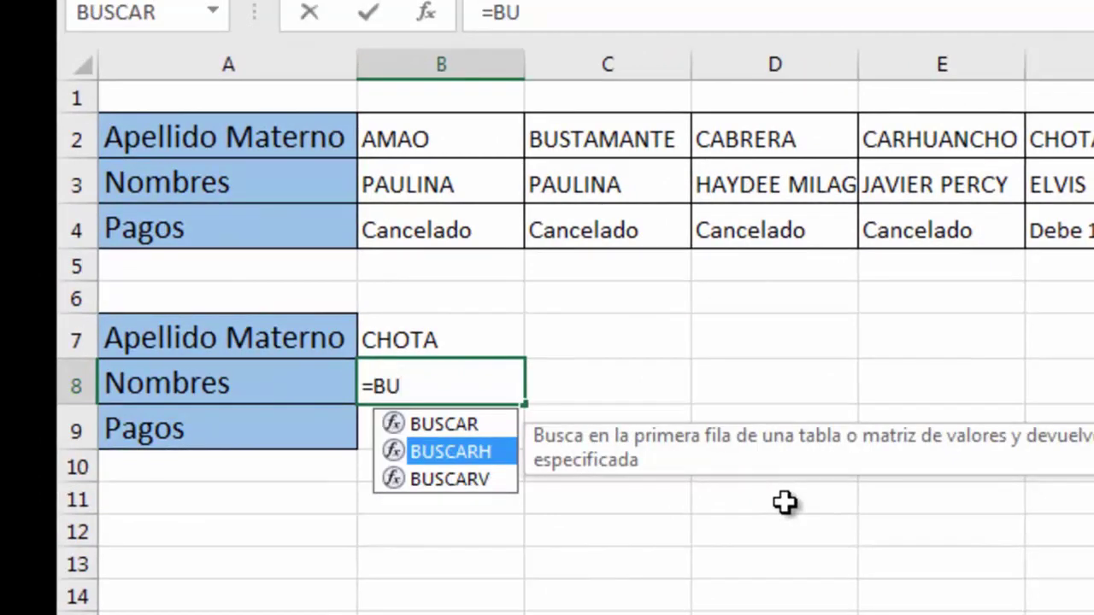
key(Tab)
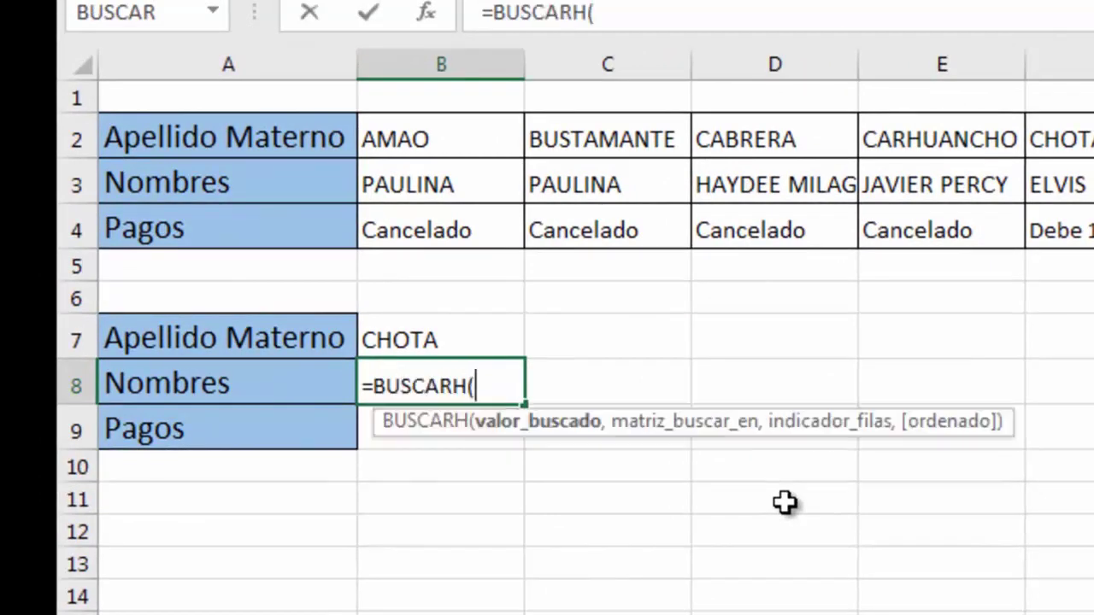
click(434, 329)
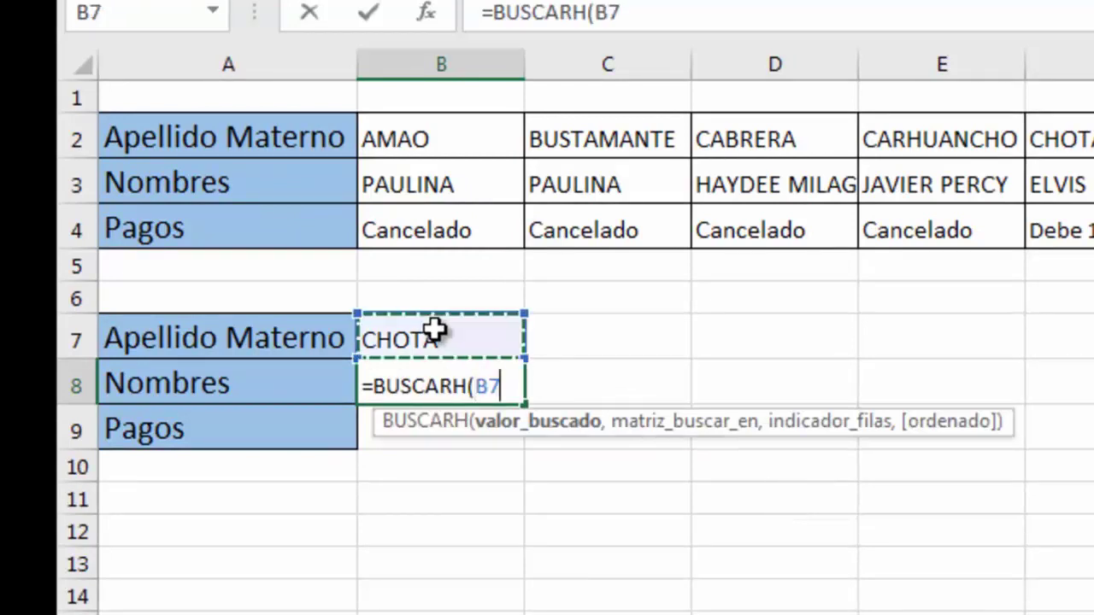
text(,)
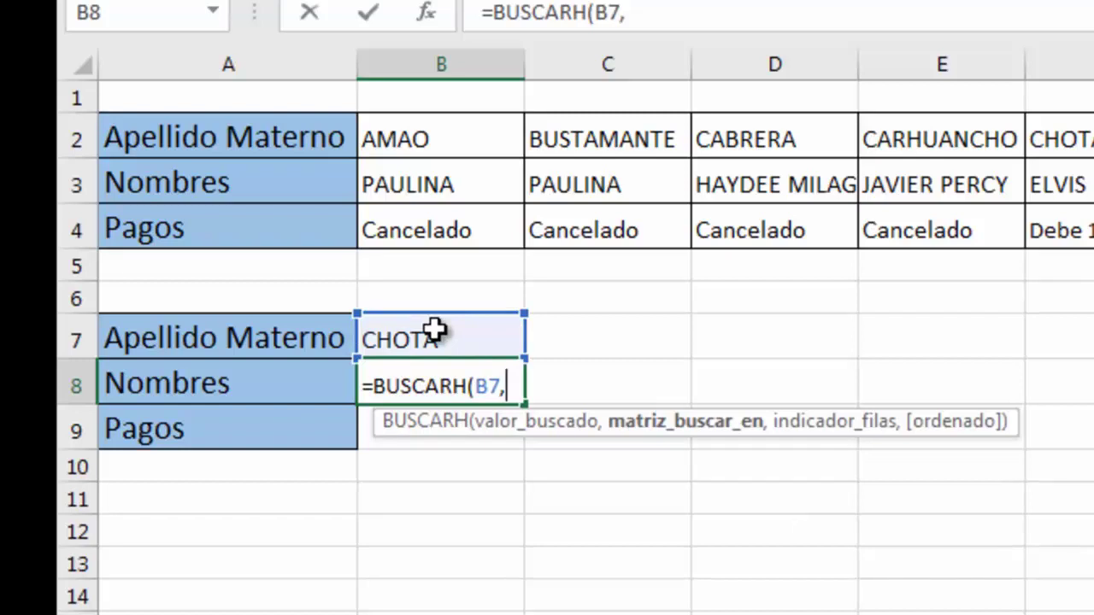
text(D)
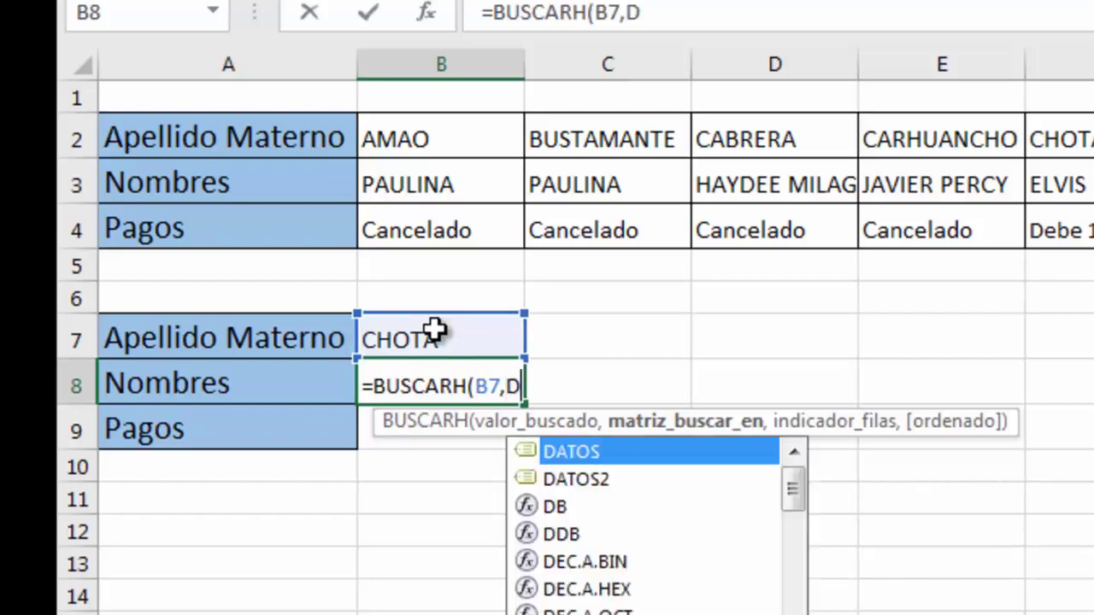
key(Down)
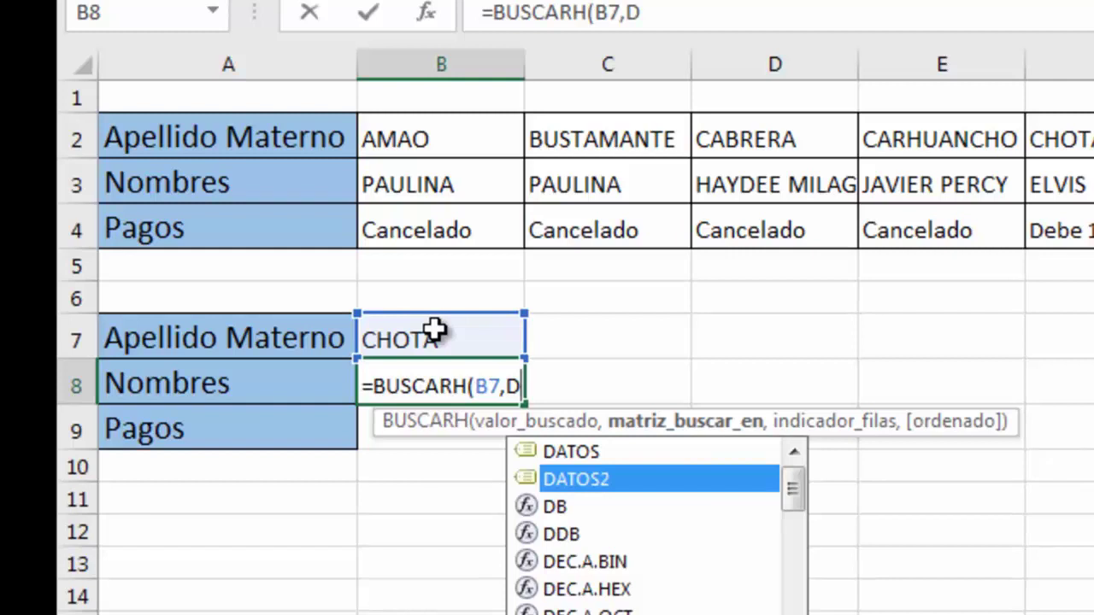
key(Tab)
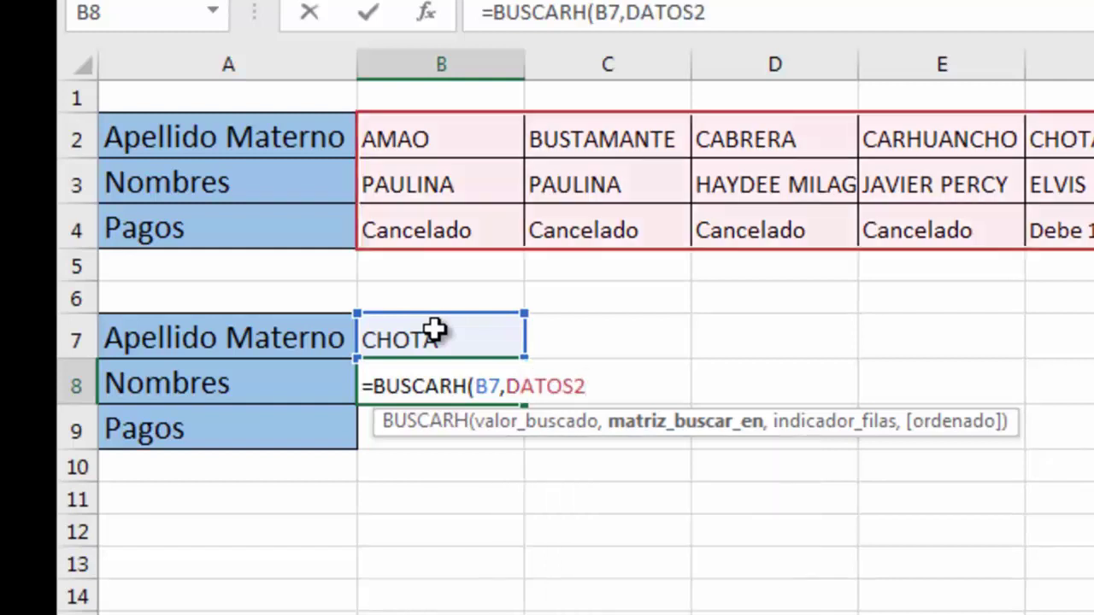
text(,)
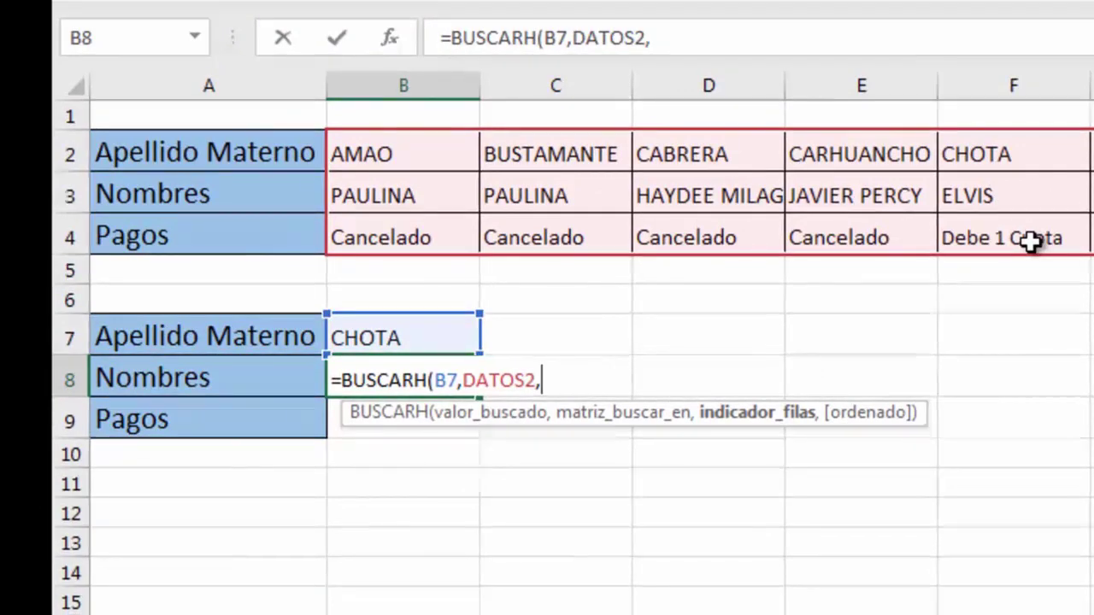
text(2,)
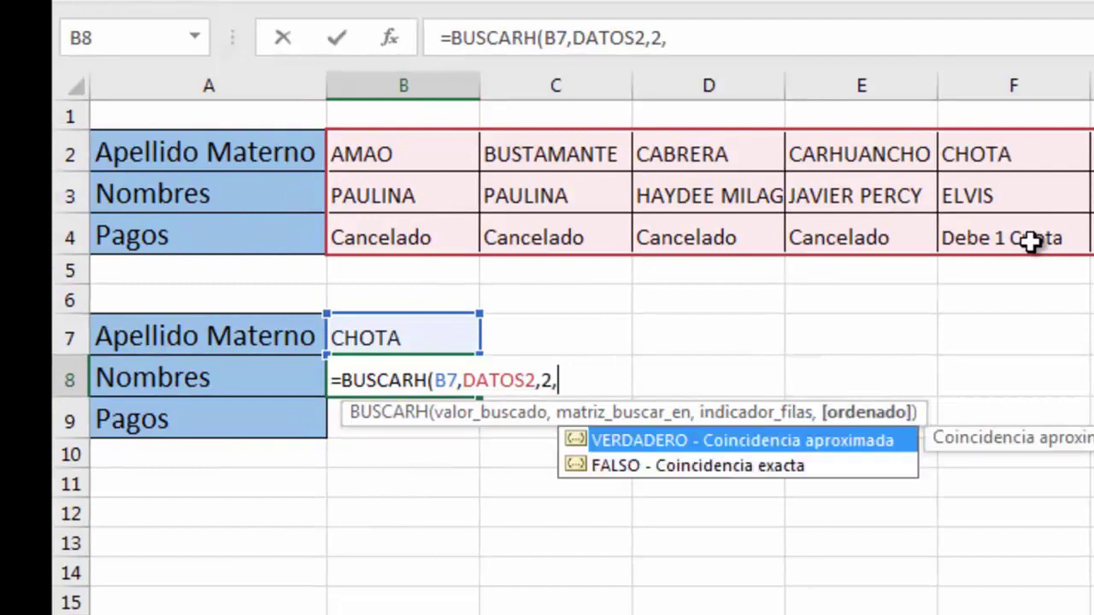
key(Down)
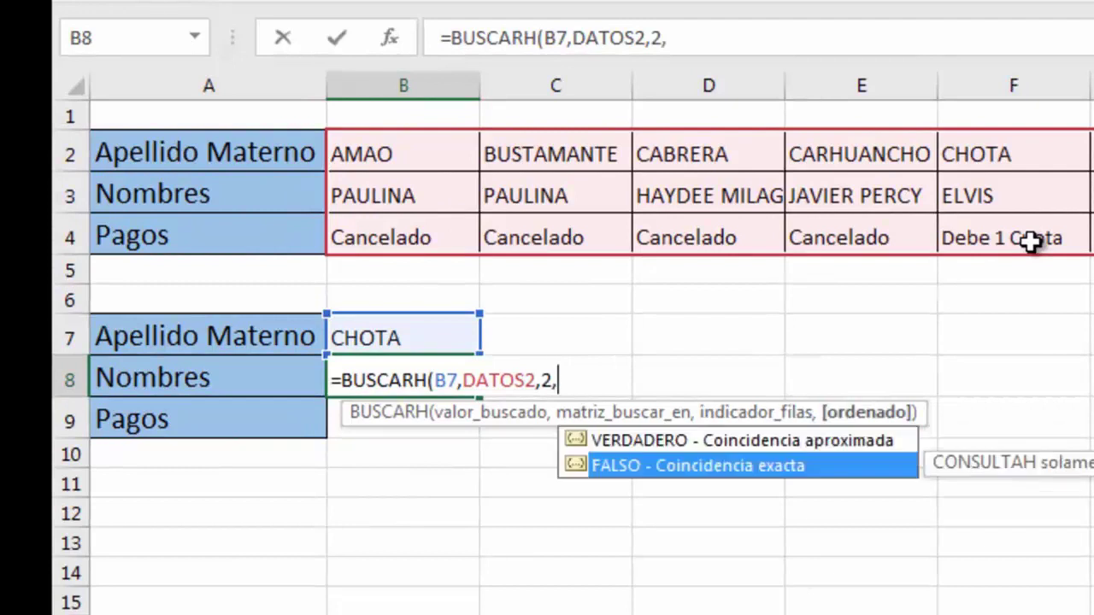
key(Tab)
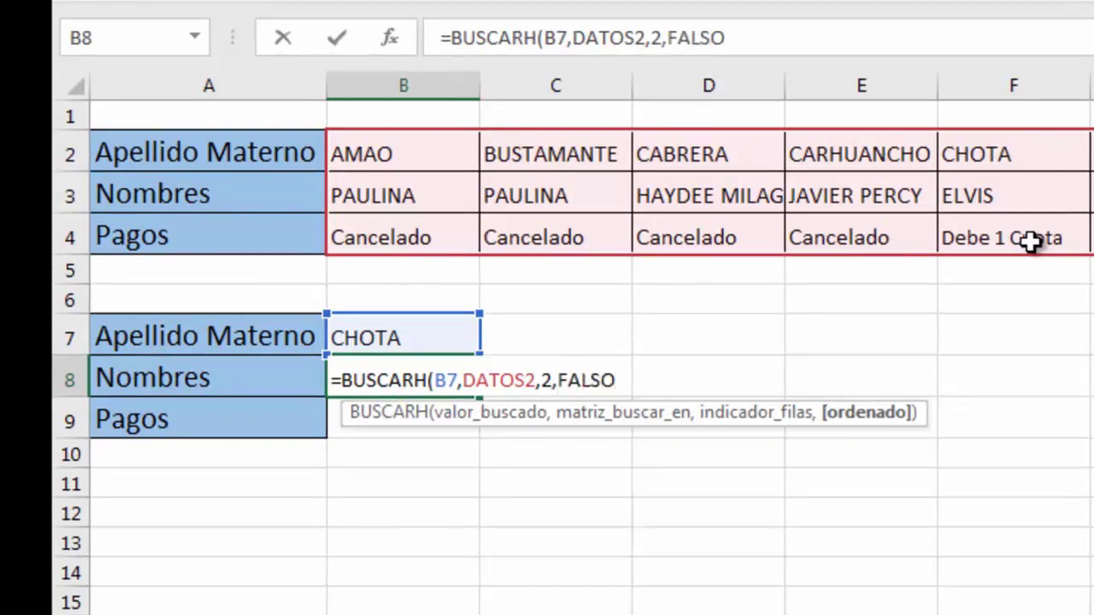
text())
key(Return)
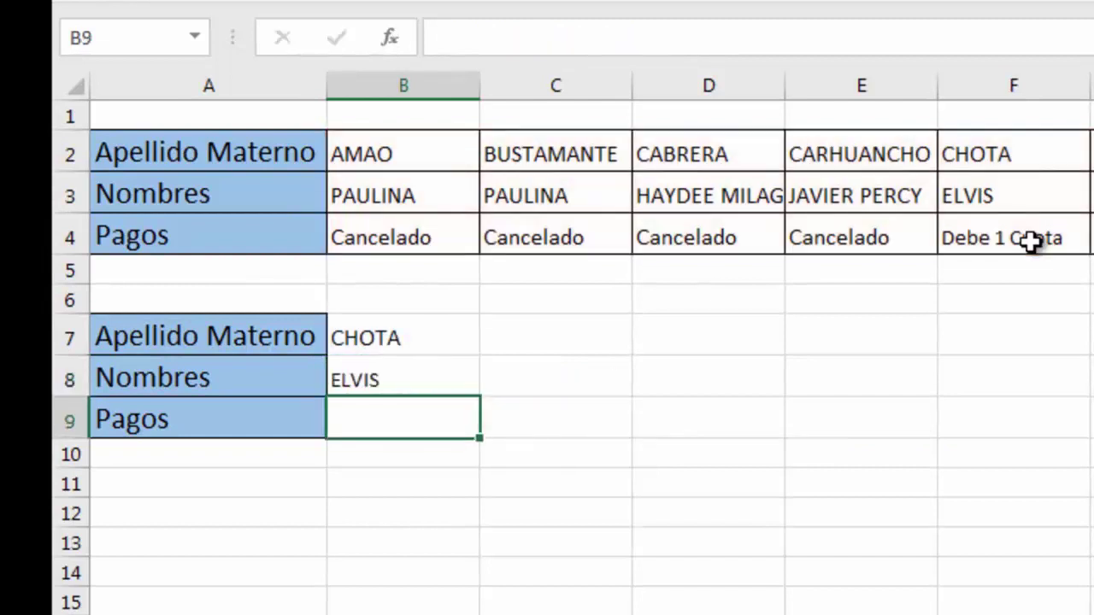
Enter =BUSCARH(B7,DATOS2,3,FALSO) in B9 to return CHOTA's payment status, Debe 1 Cuota.
text(=)
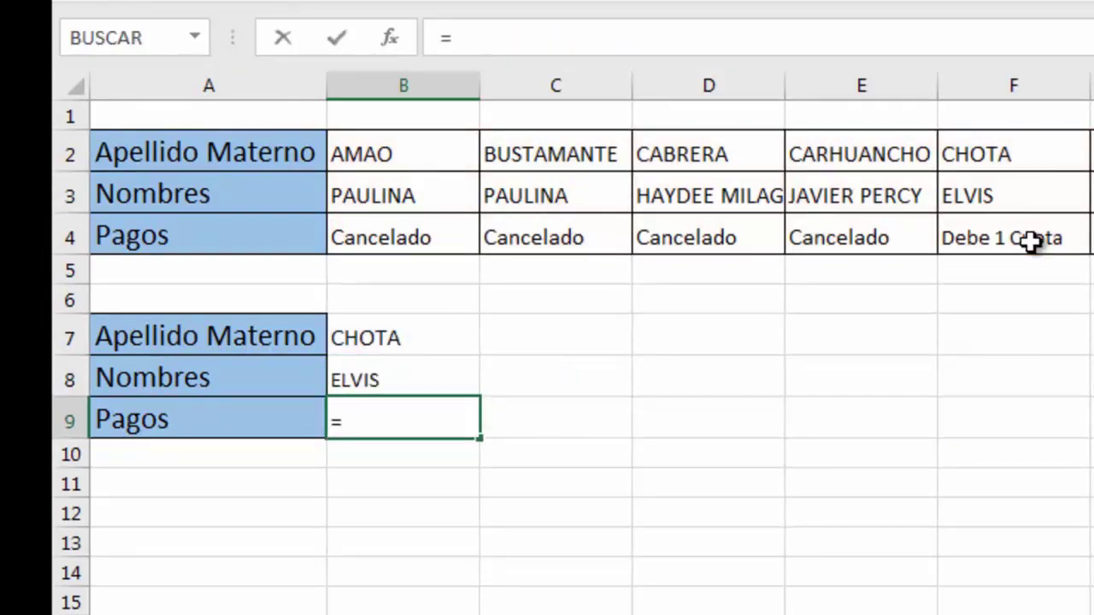
text(BU)
key(Down)
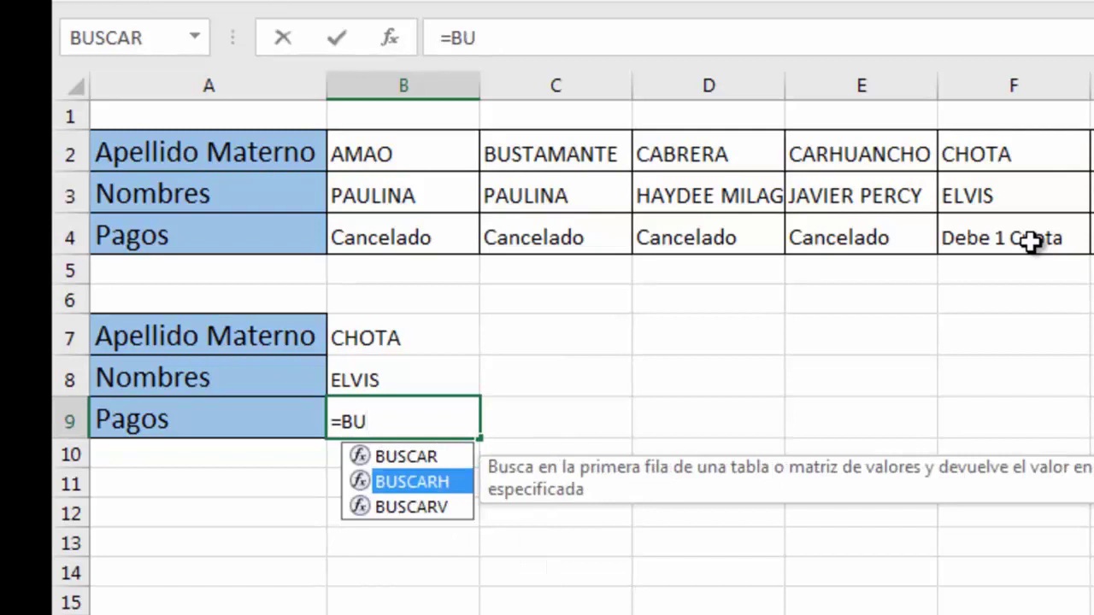
key(Tab)
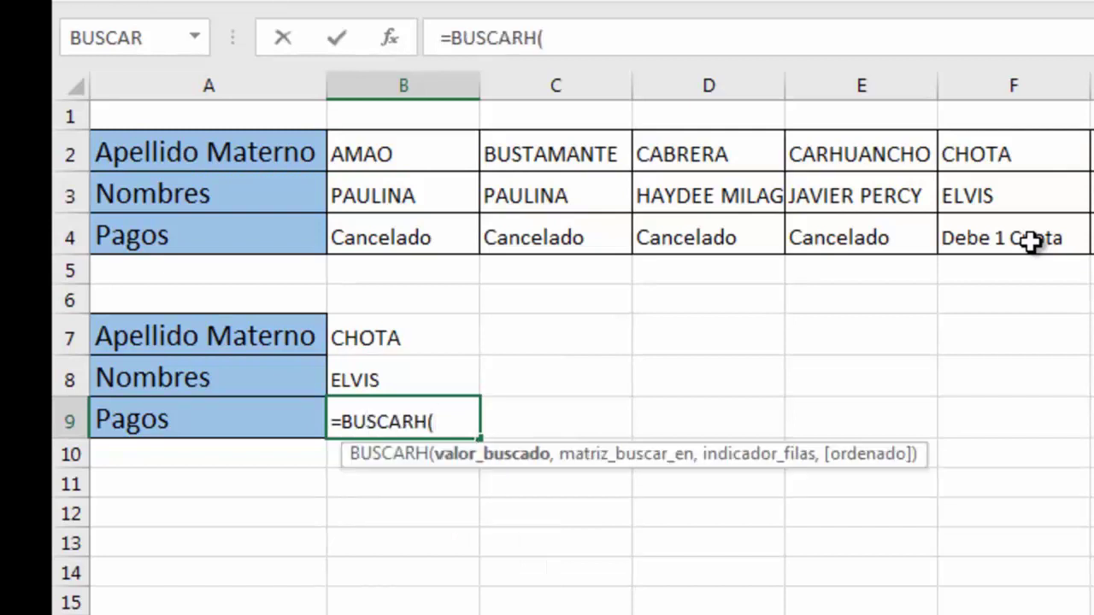
click(449, 342)
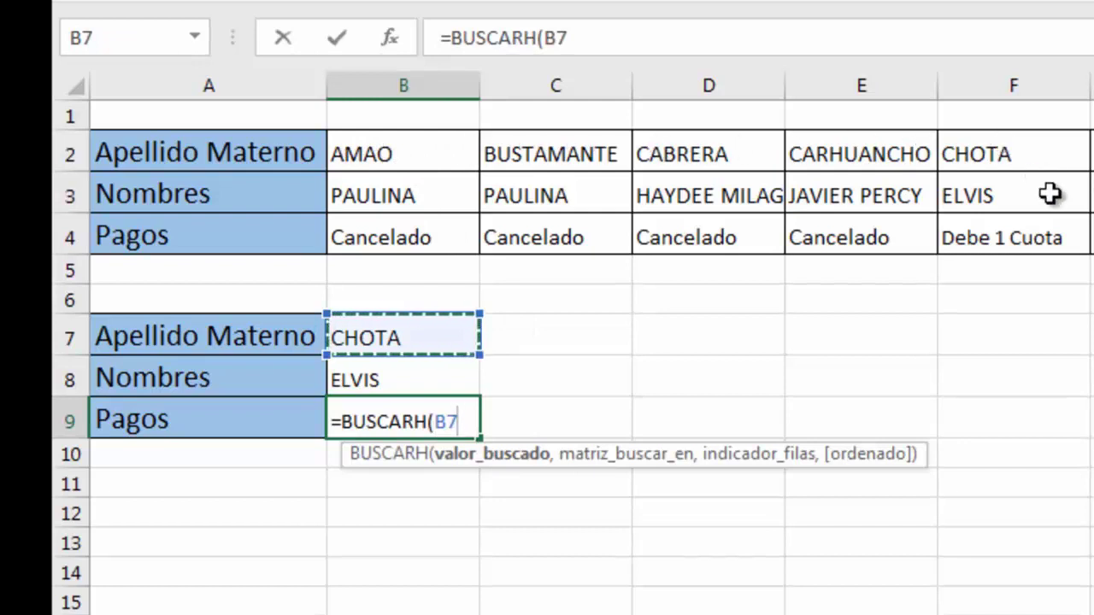
text(,)
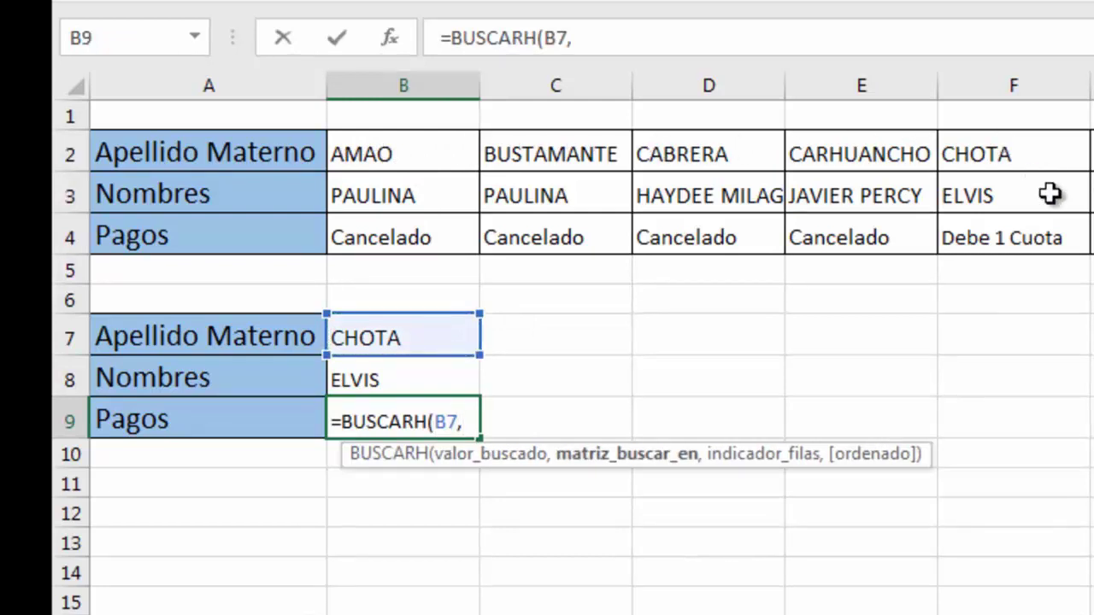
text(DA)
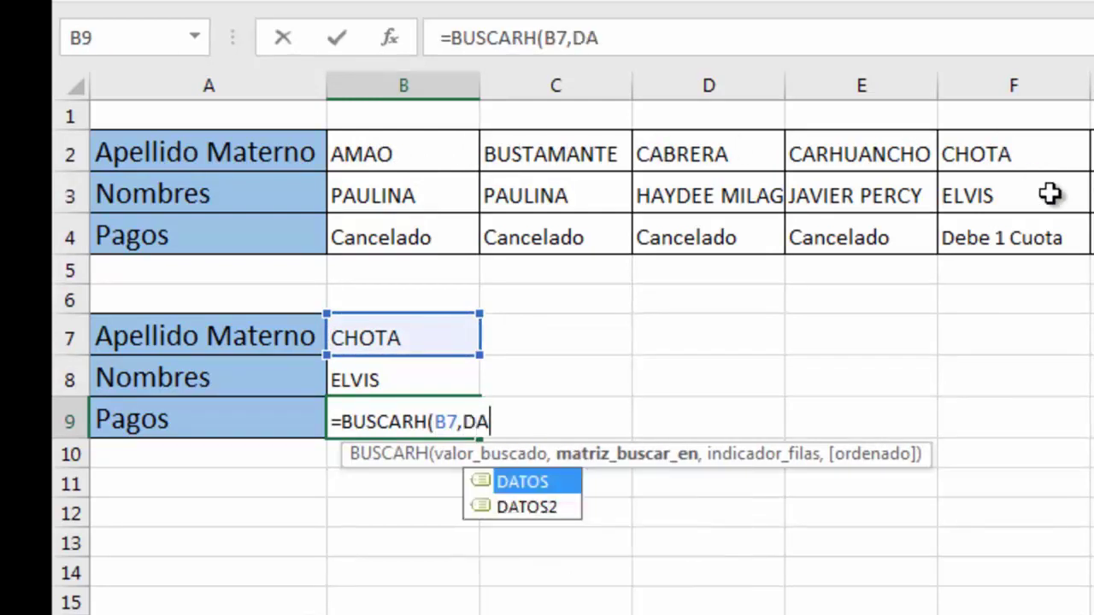
key(Down)
key(Tab)
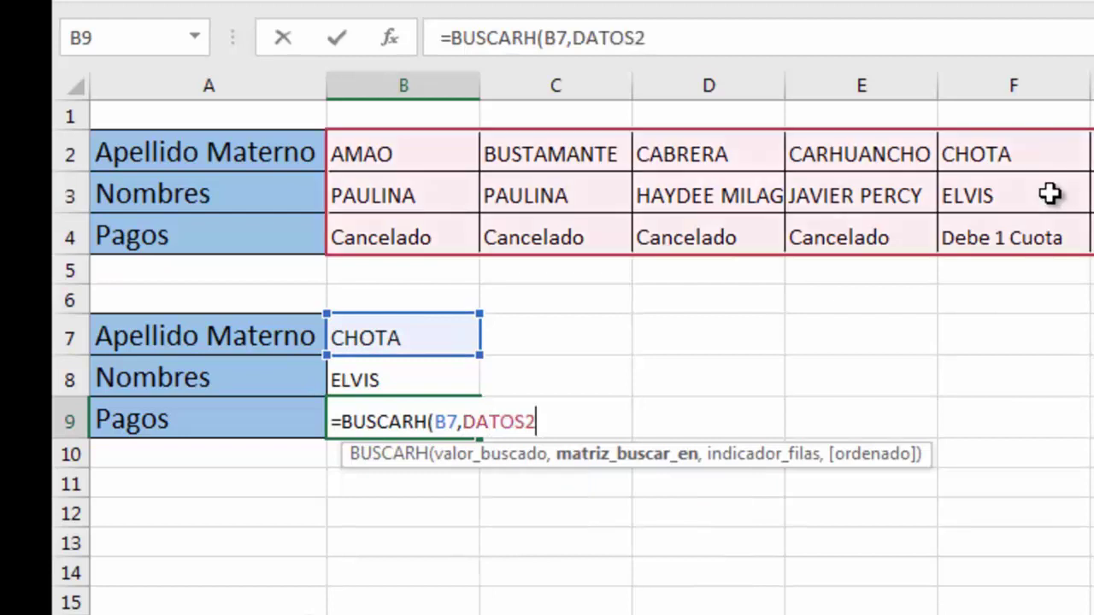
text(,)
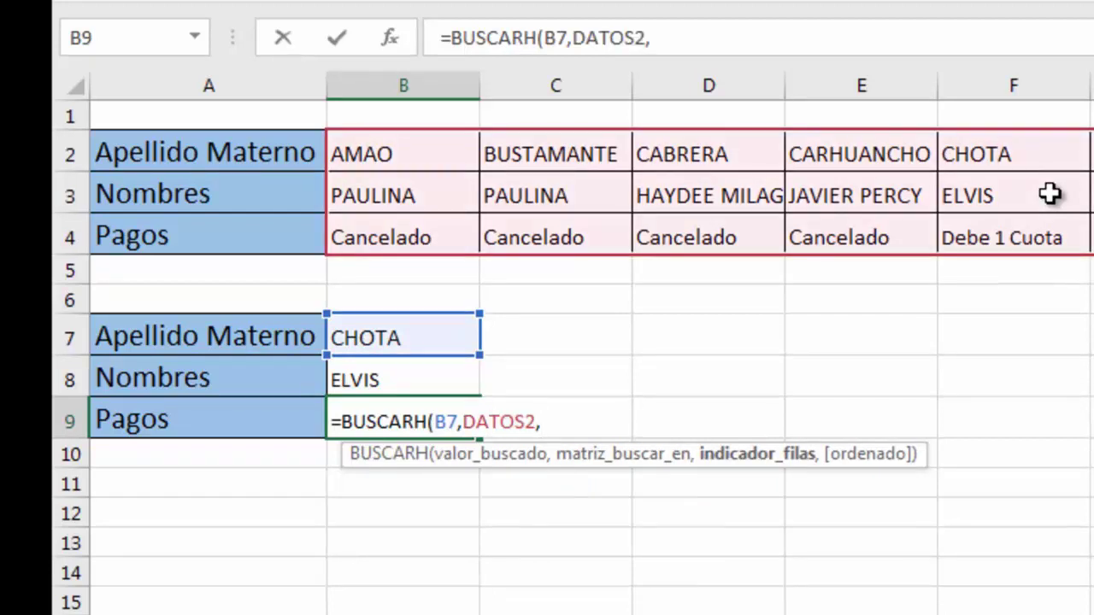
text(3,)
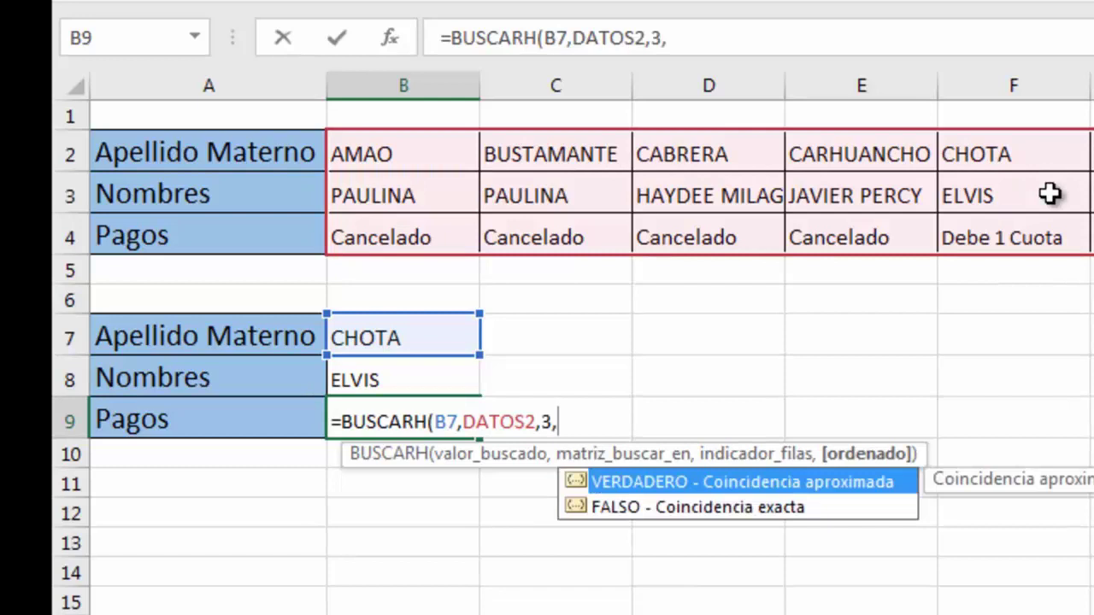
key(Down)
key(Tab)
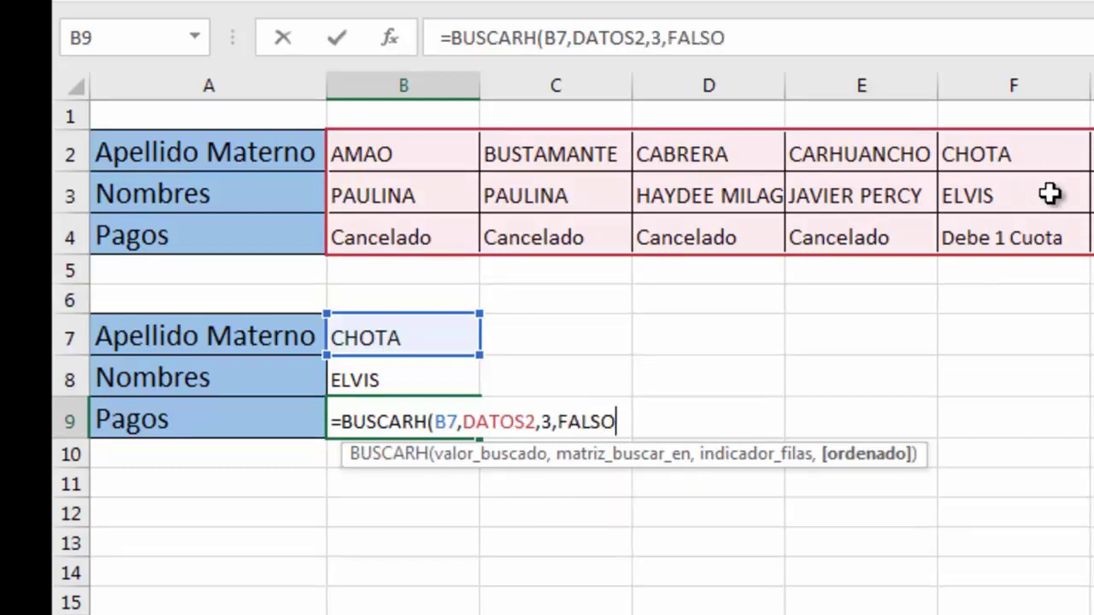
text())
key(Return)
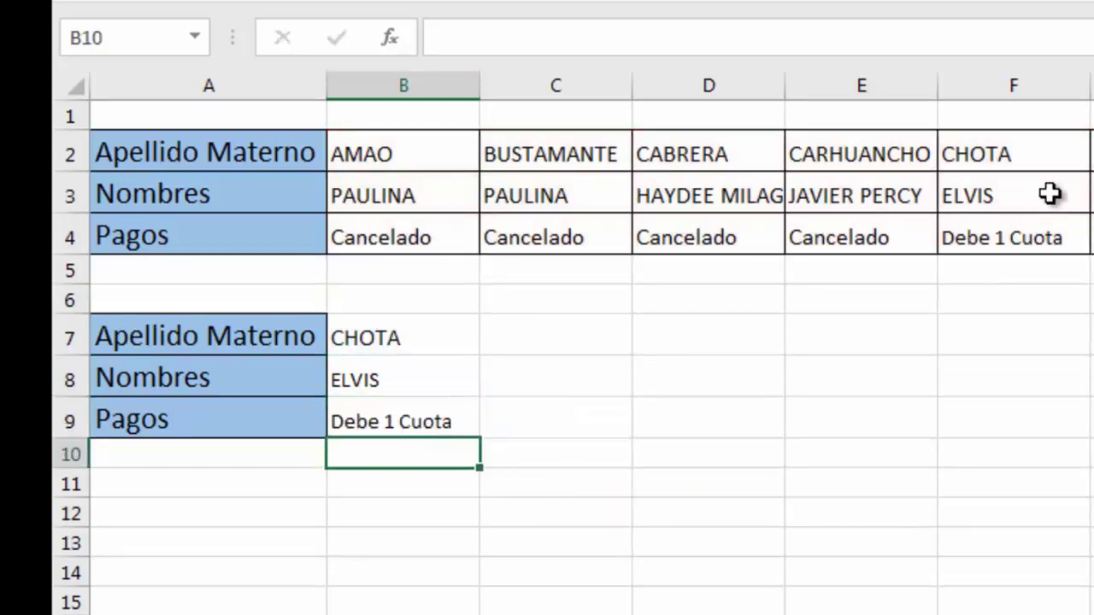
Check the MESES value 36 and the CÓDIGO cell on the Creditos form, then go to Matriz.
key(Up)
key(Up)
key(Up)
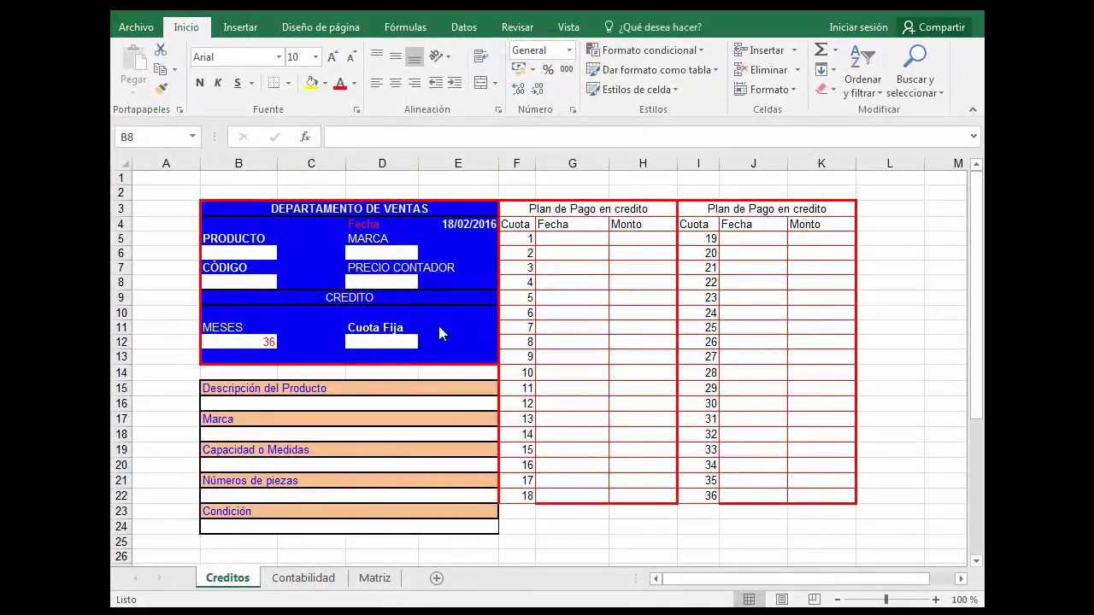
click(268, 342)
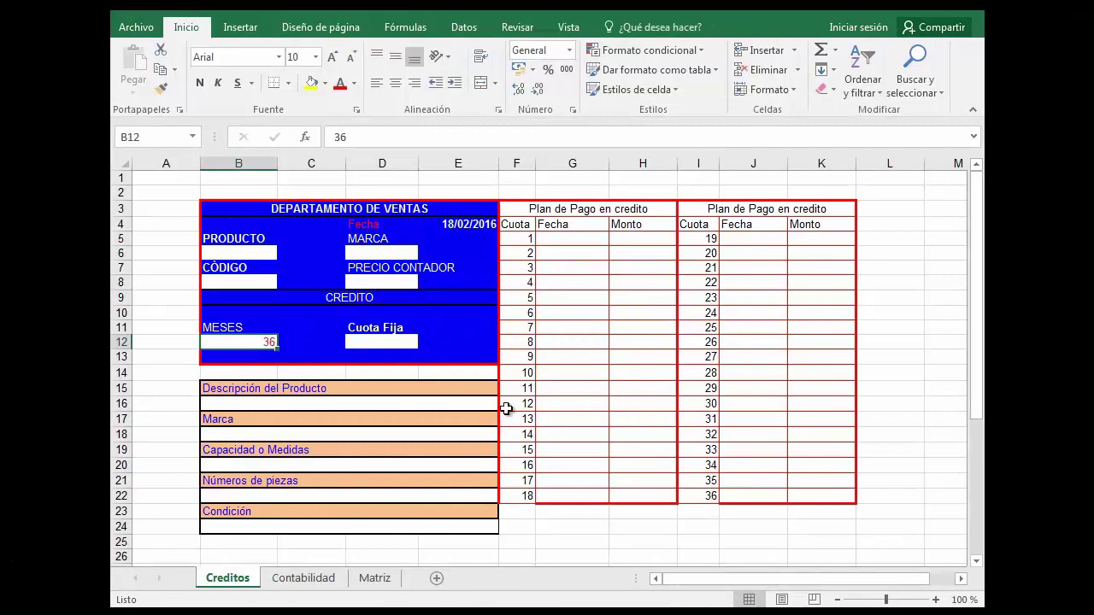
click(261, 283)
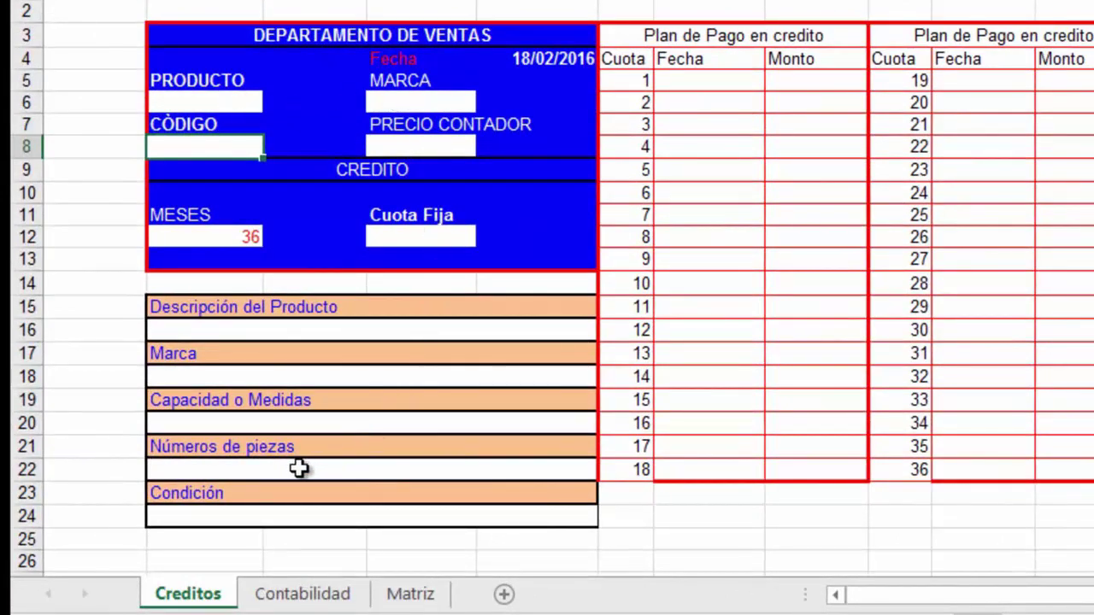
click(412, 596)
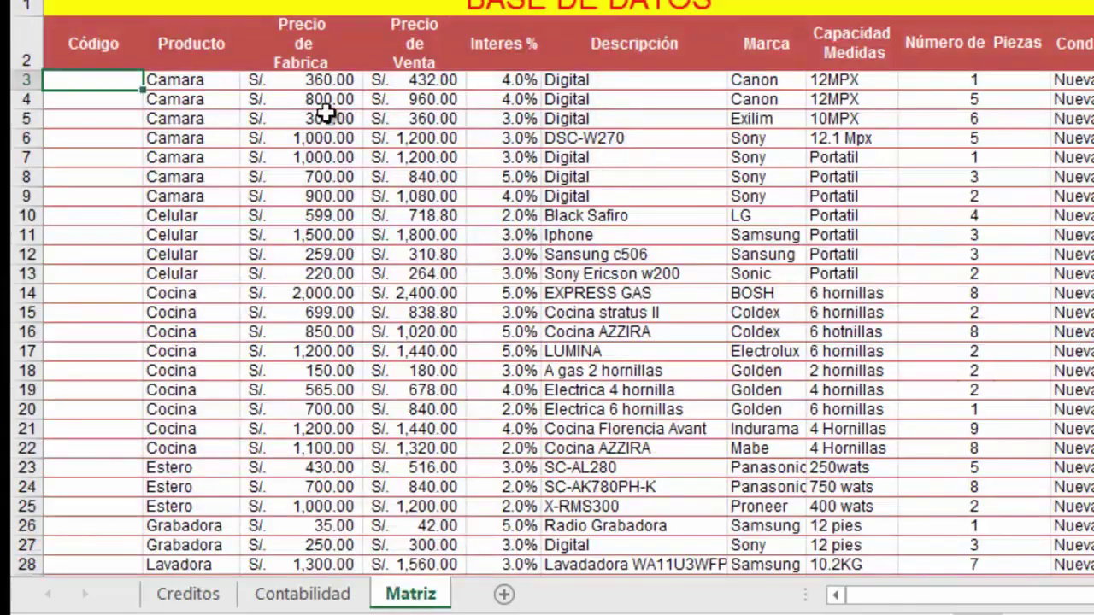
Fill the Código column with a sequential series starting 1, 2 down to row 50.
text(1)
key(Return)
text(2)
key(Return)
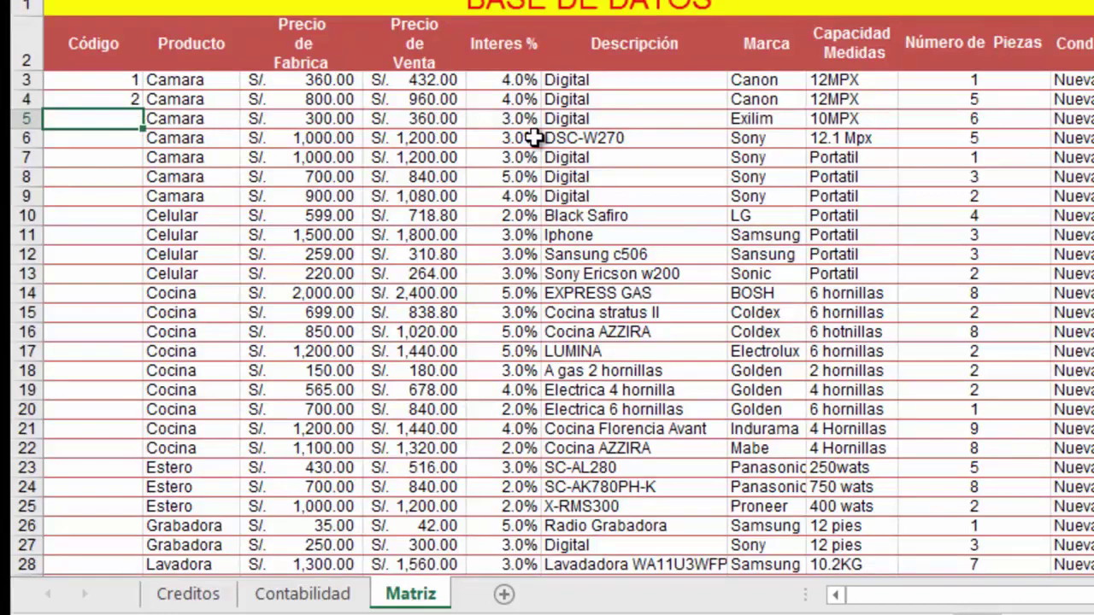
mouse_move(108, 82)
mouse_down()
mouse_move(133, 601)
mouse_move(143, 541)
mouse_up()
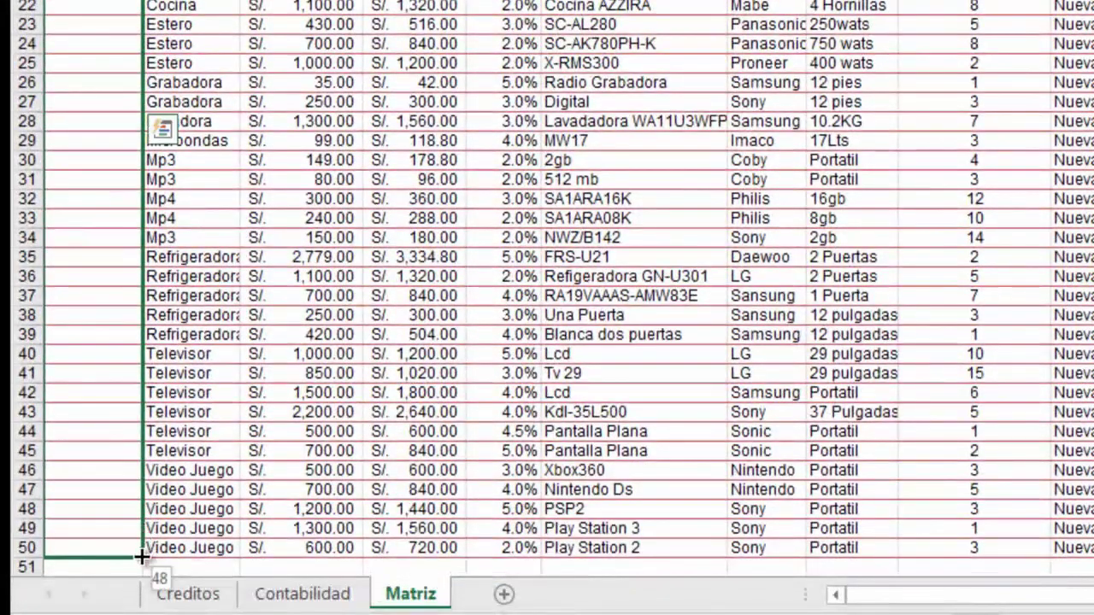
drag(143, 543, 143, 555)
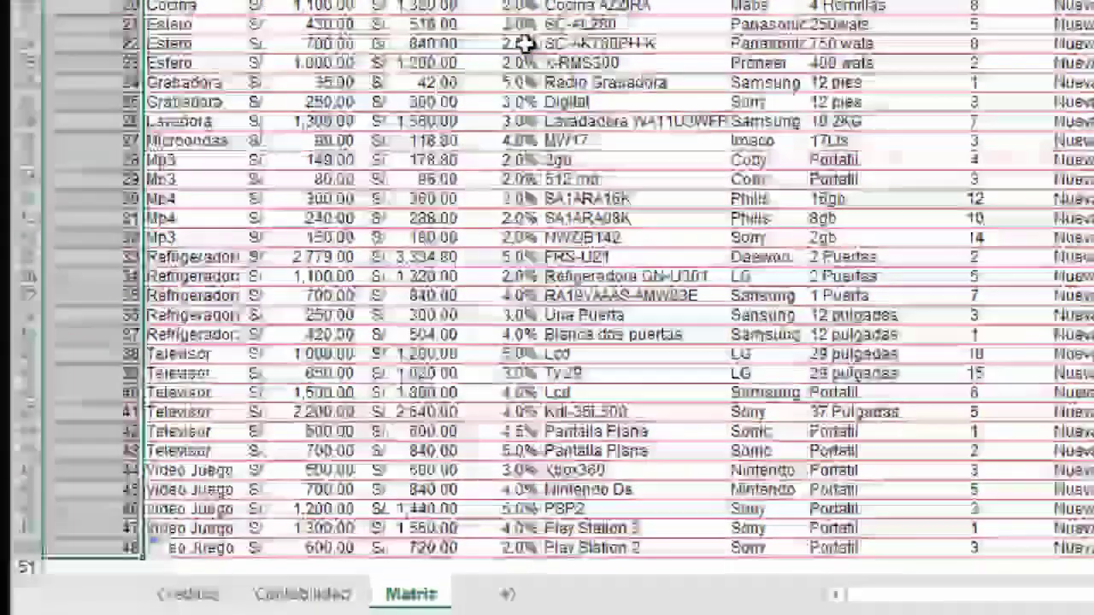
Give the codes the custom number format 0000 and centre them.
scroll(525, 37, up, 7)
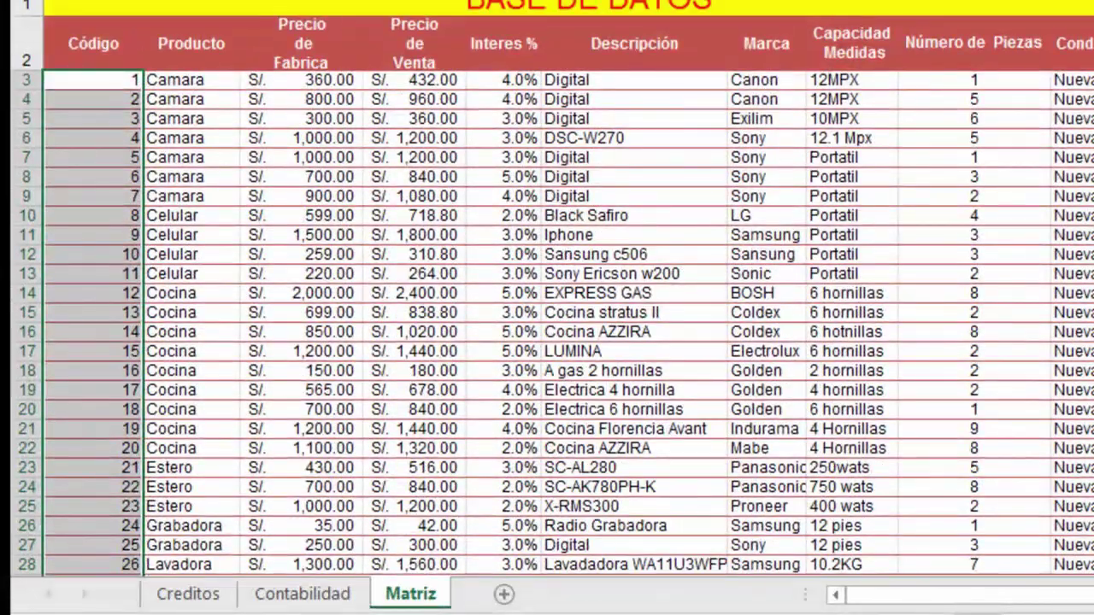
click(748, 400)
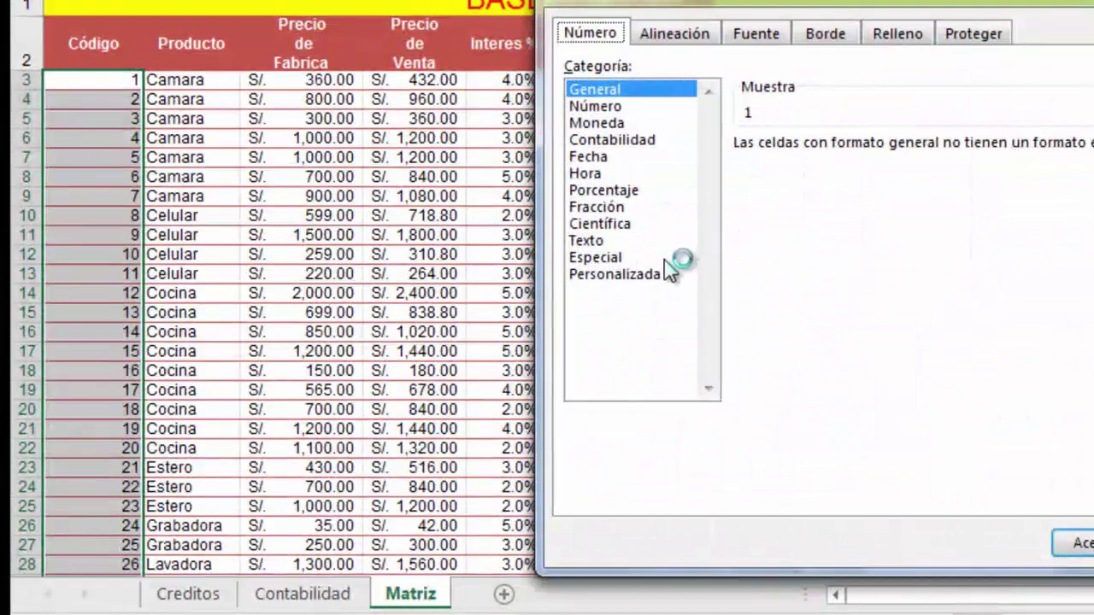
click(669, 273)
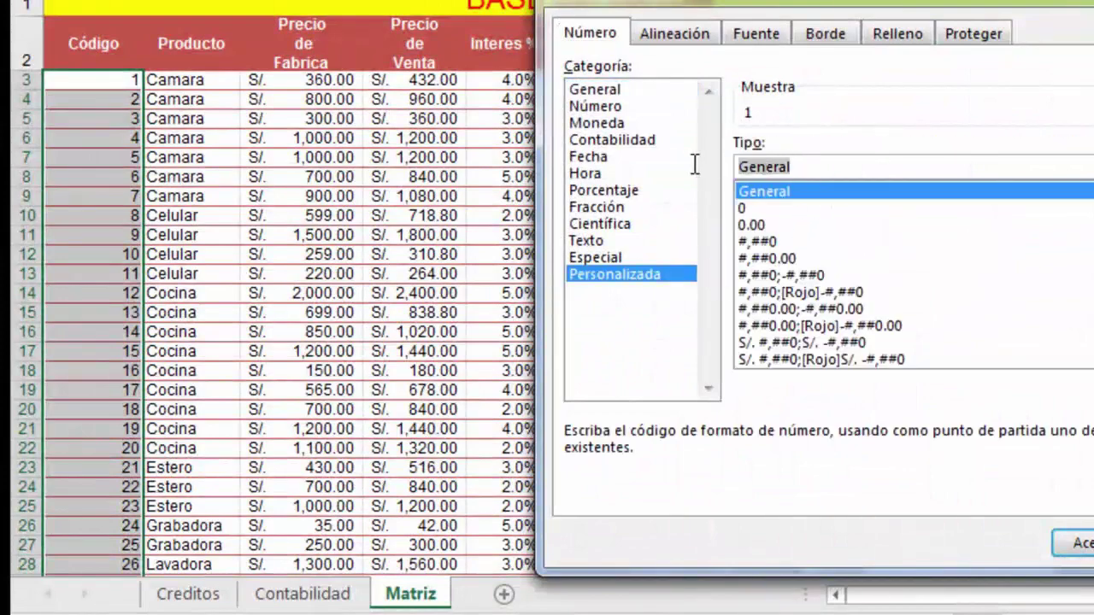
text(000)
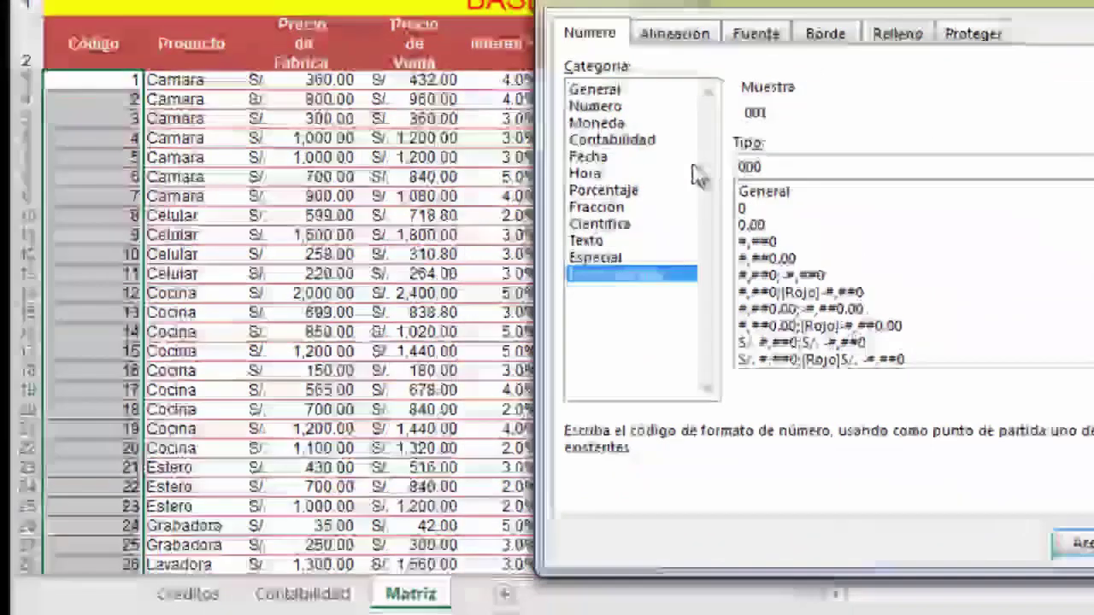
text(0)
key(Return)
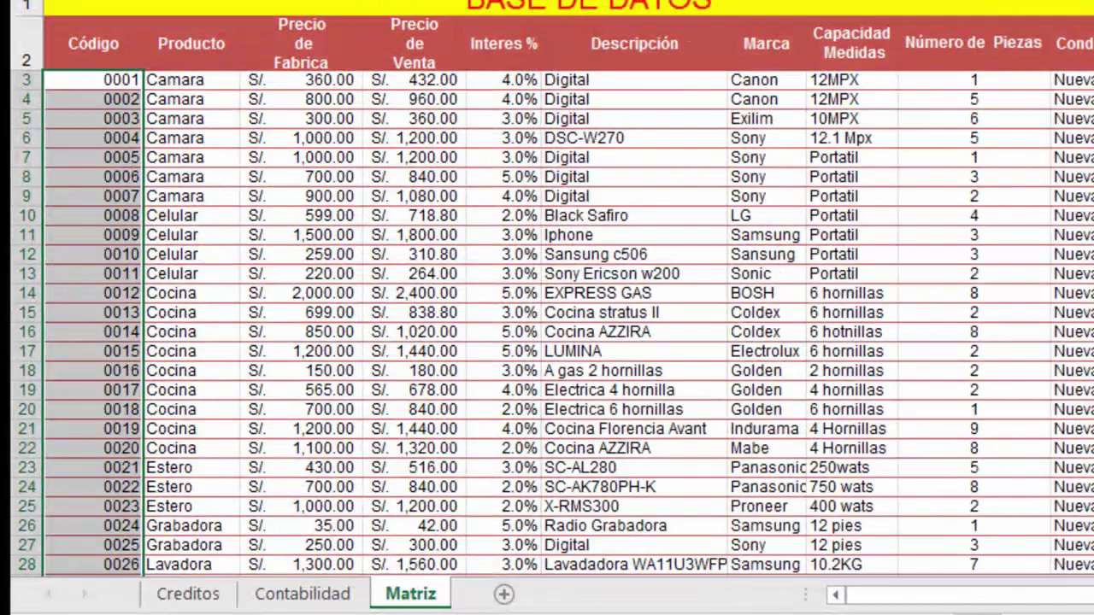
click(103, 232)
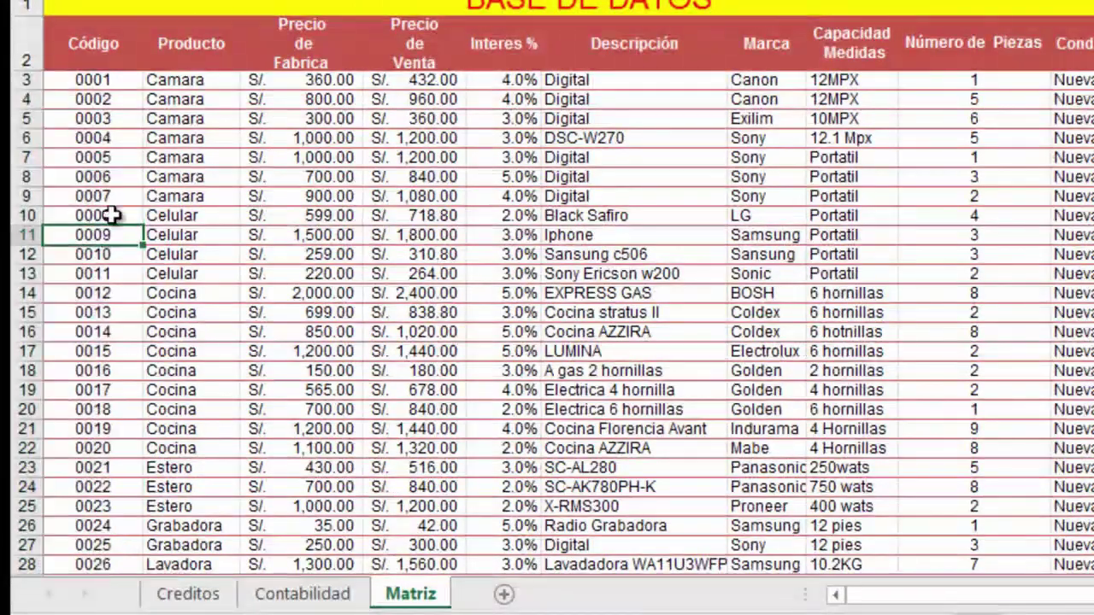
Select the product table rows and name the range 'Base' in the Name Box.
click(94, 86)
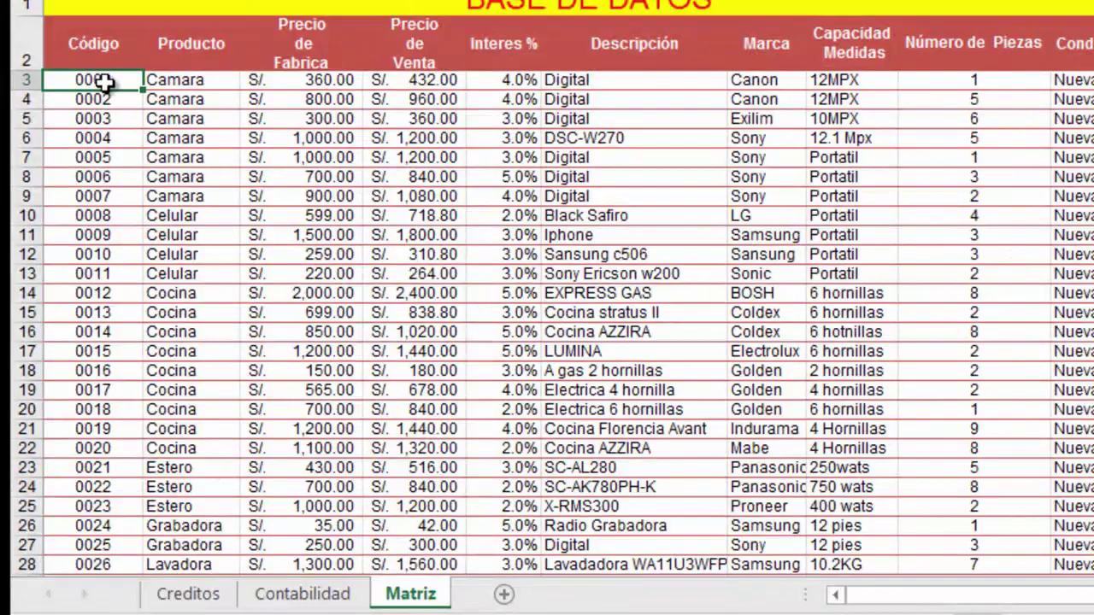
key(shift+space)
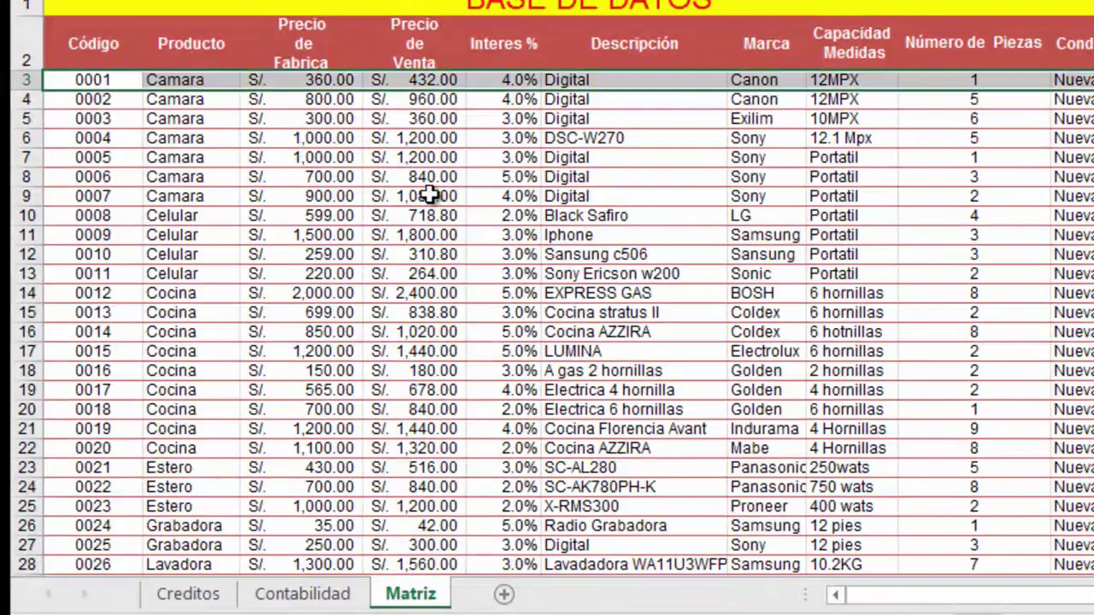
key(ctrl+shift+Down)
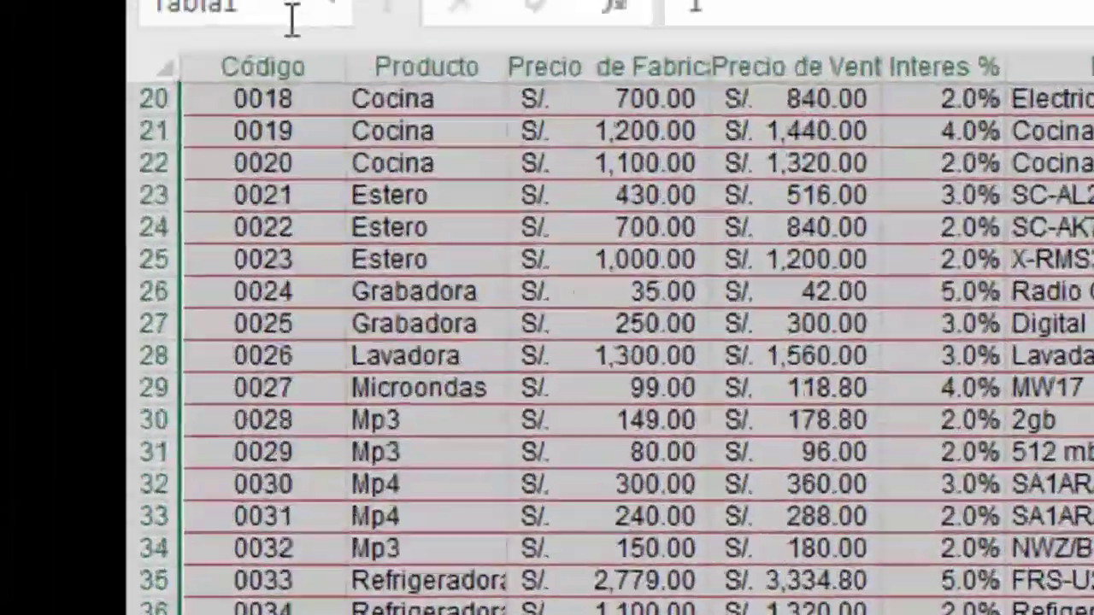
click(291, 21)
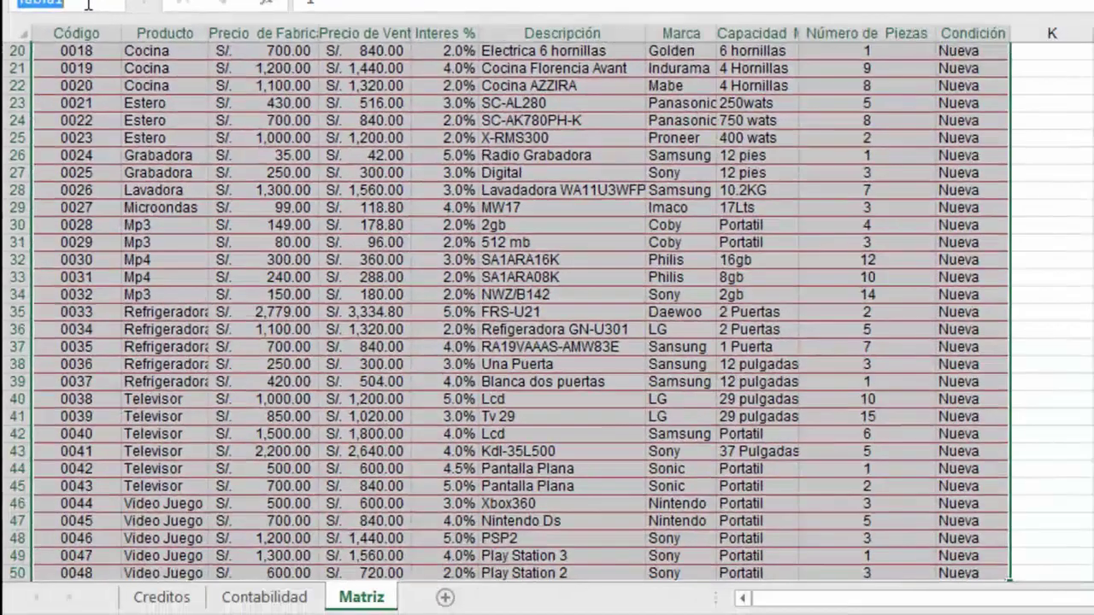
text(Base)
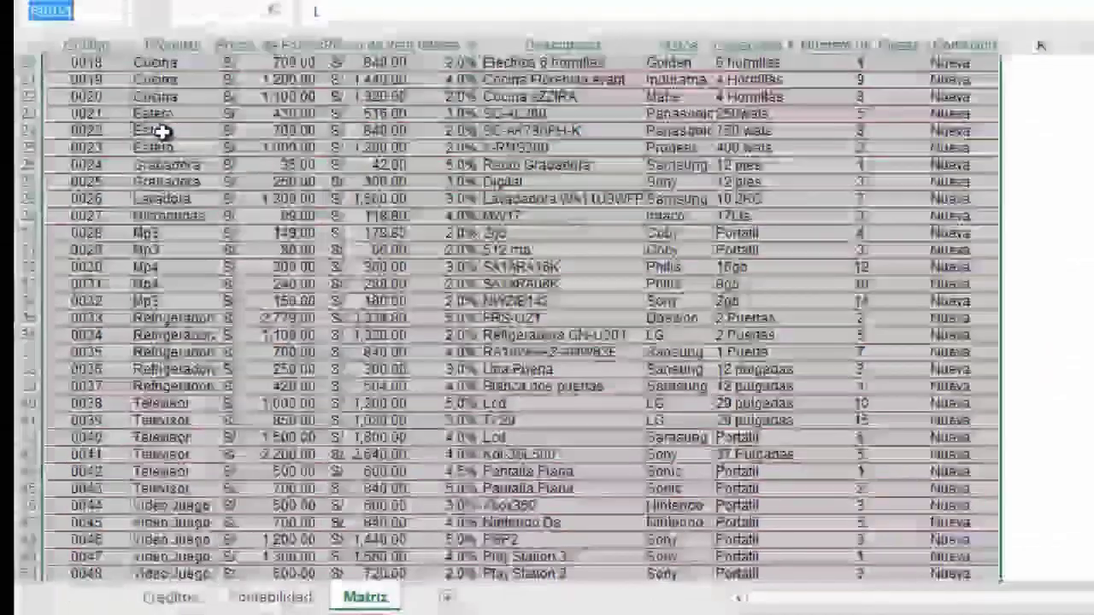
text(Tabla1)
key(Return)
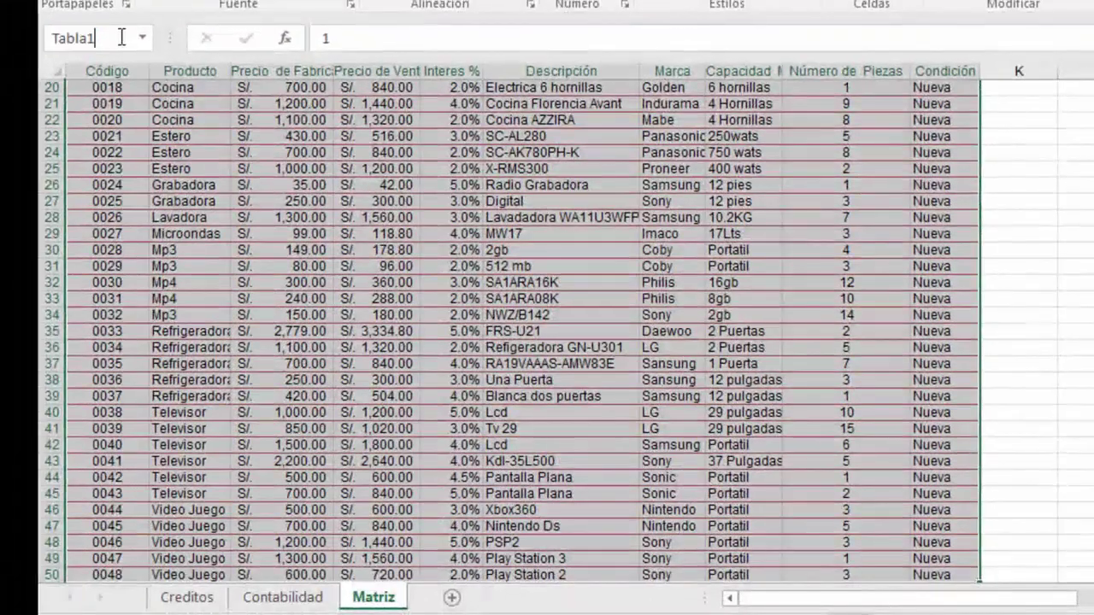
Select Tabla1 from the defined names list, then return to the Creditos sheet.
click(142, 38)
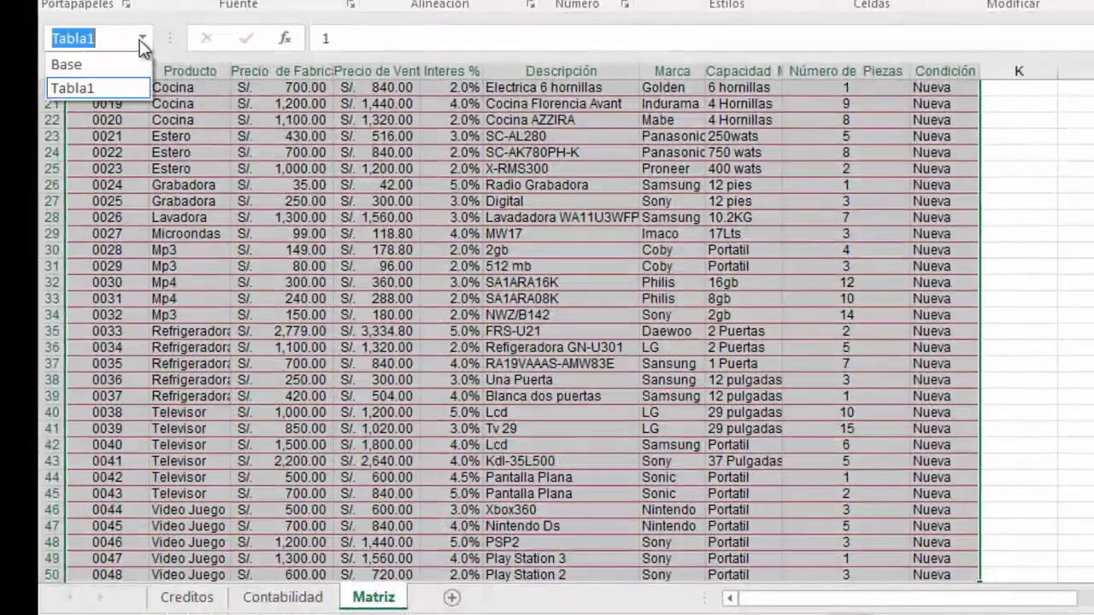
click(124, 90)
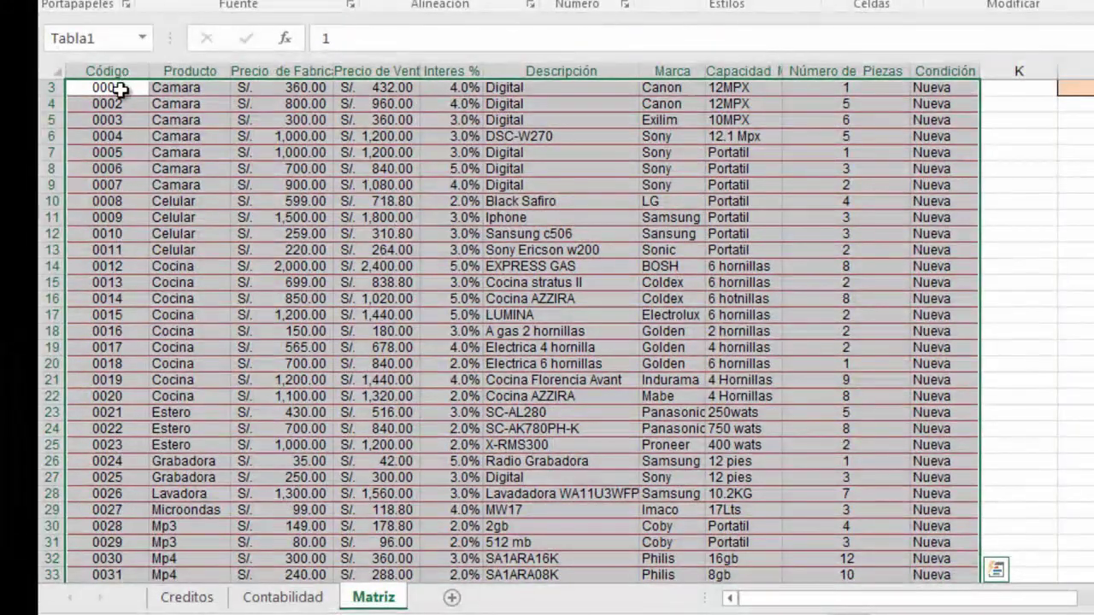
click(114, 86)
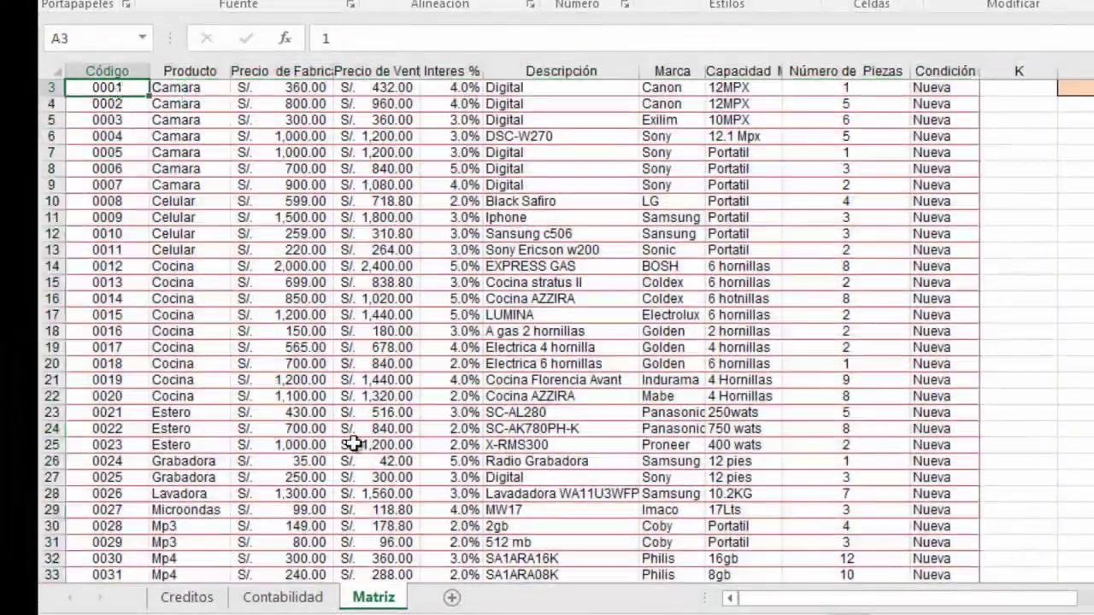
click(225, 590)
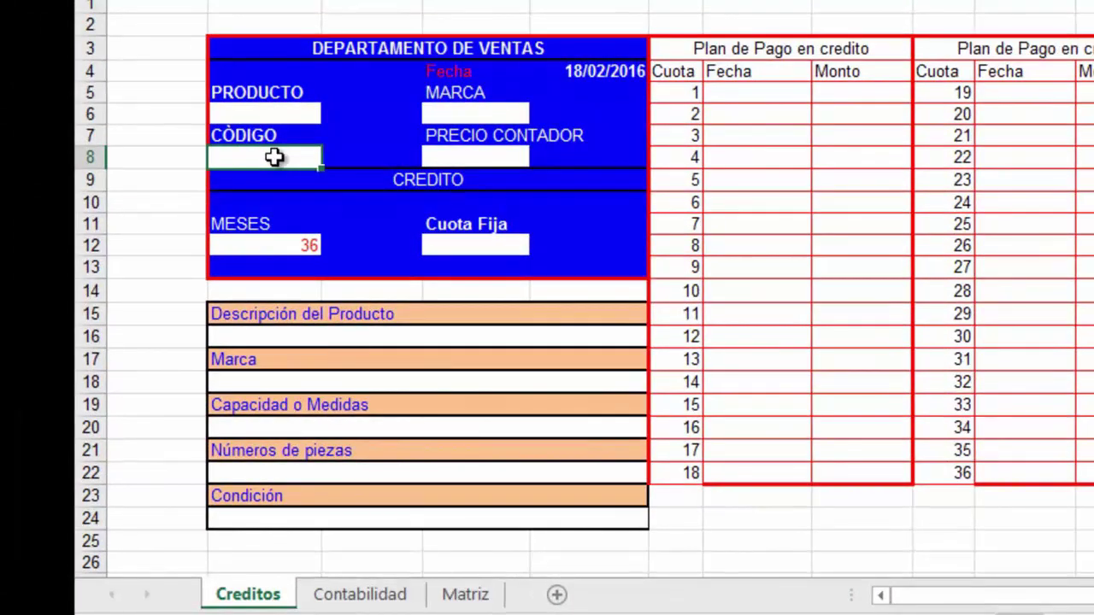
Enter code 1 in CÓDIGO cell B8 and apply custom format 0000 so it shows 0001.
text(1)
key(Return)
click(274, 157)
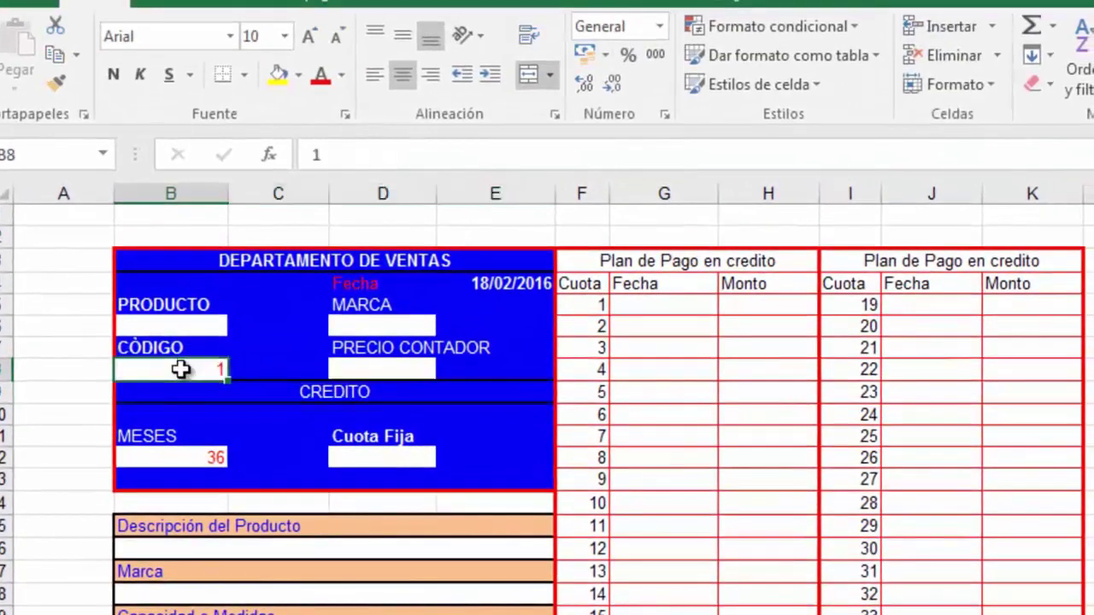
click(659, 26)
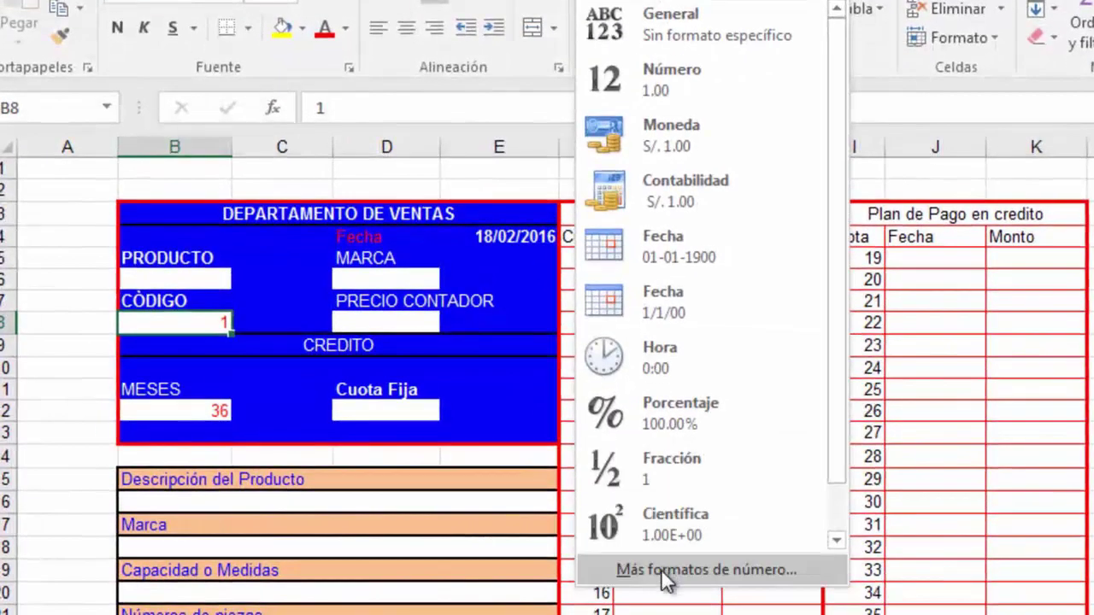
click(664, 573)
click(539, 438)
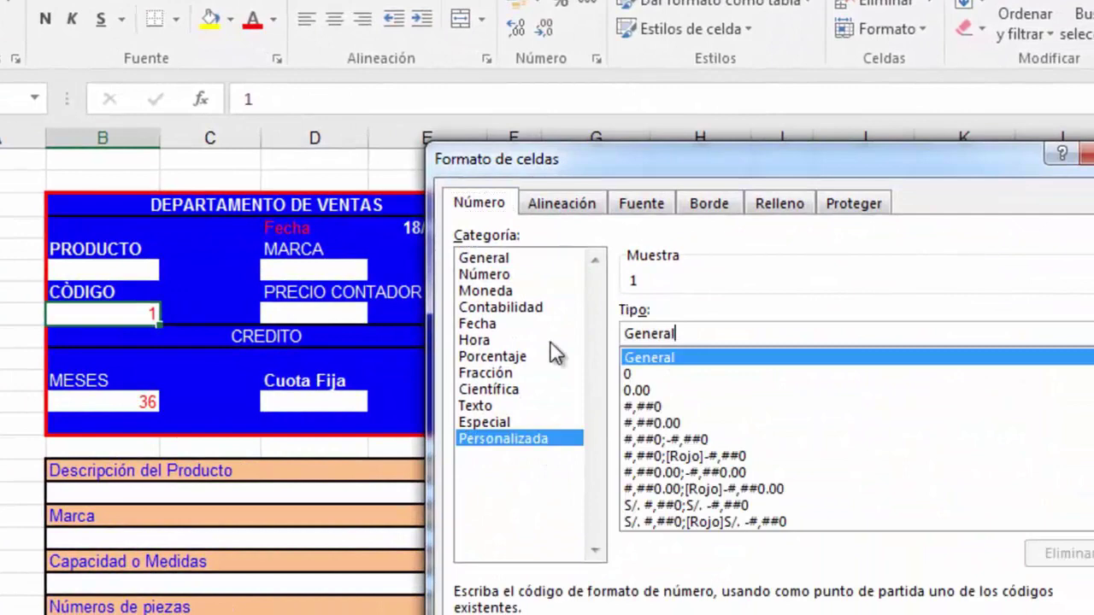
text(00)
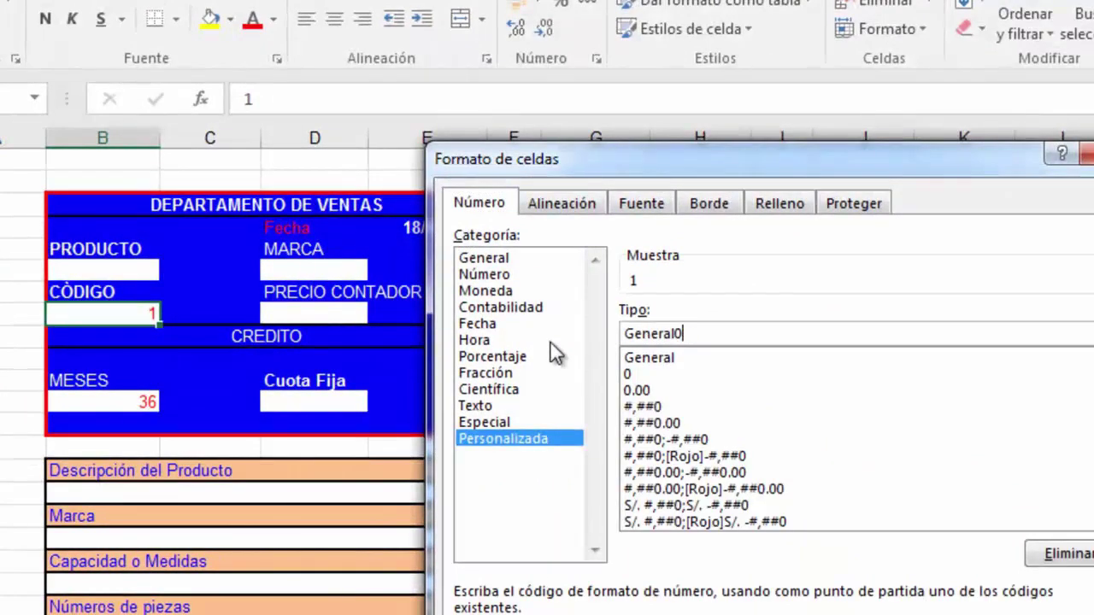
key(BackSpace)
key(BackSpace)
key(BackSpace)
text(000)
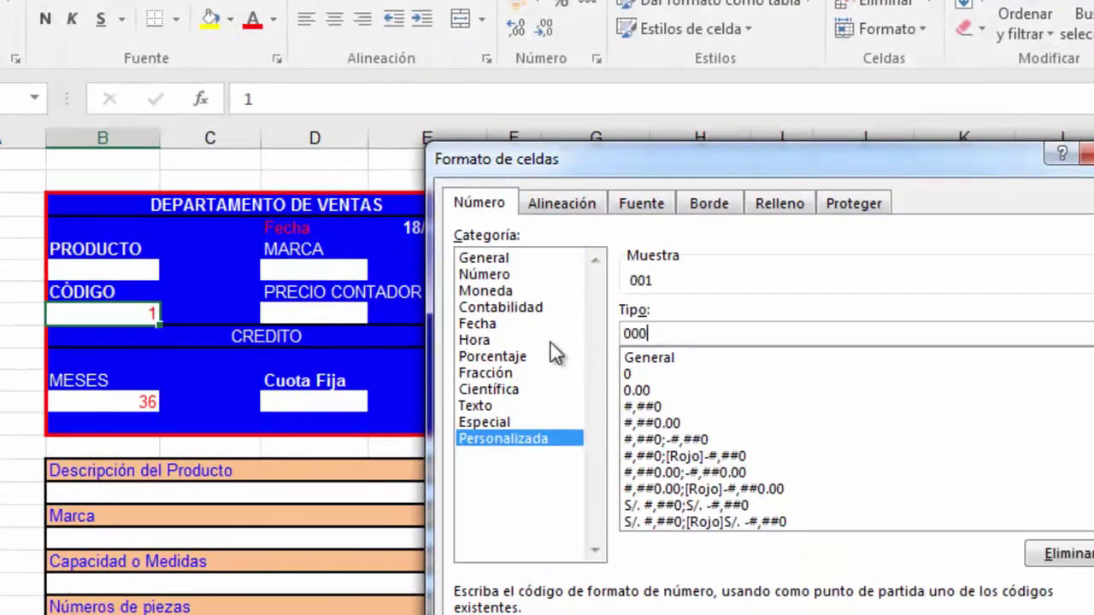
text(0)
key(Return)
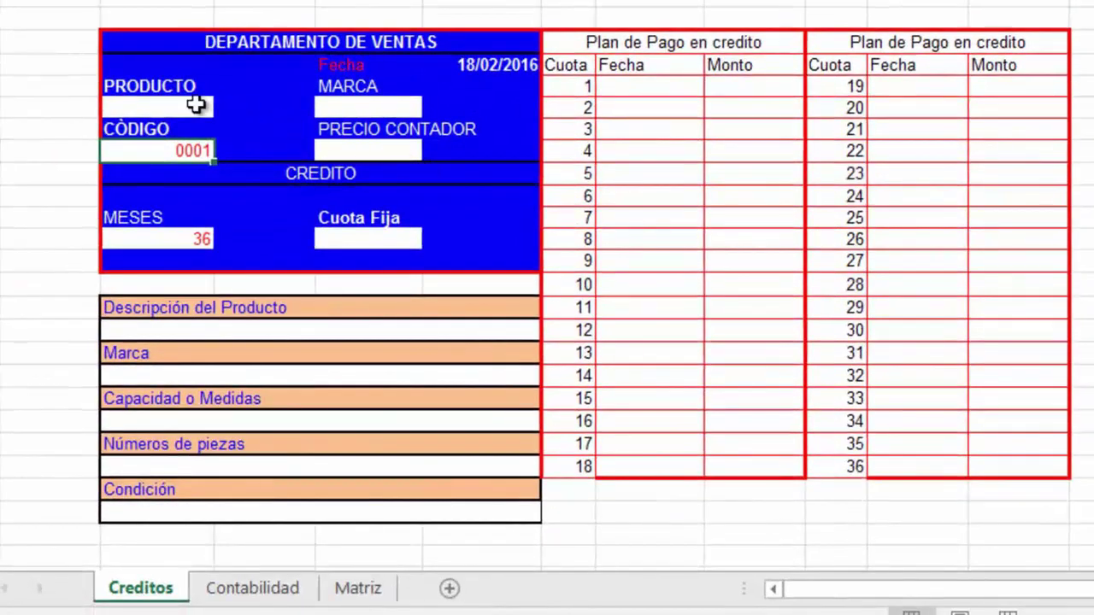
Enter =BUSCARV(B8,Tabla1,2,FALSO) in the PRODUCTO cell so it returns Camara.
click(196, 105)
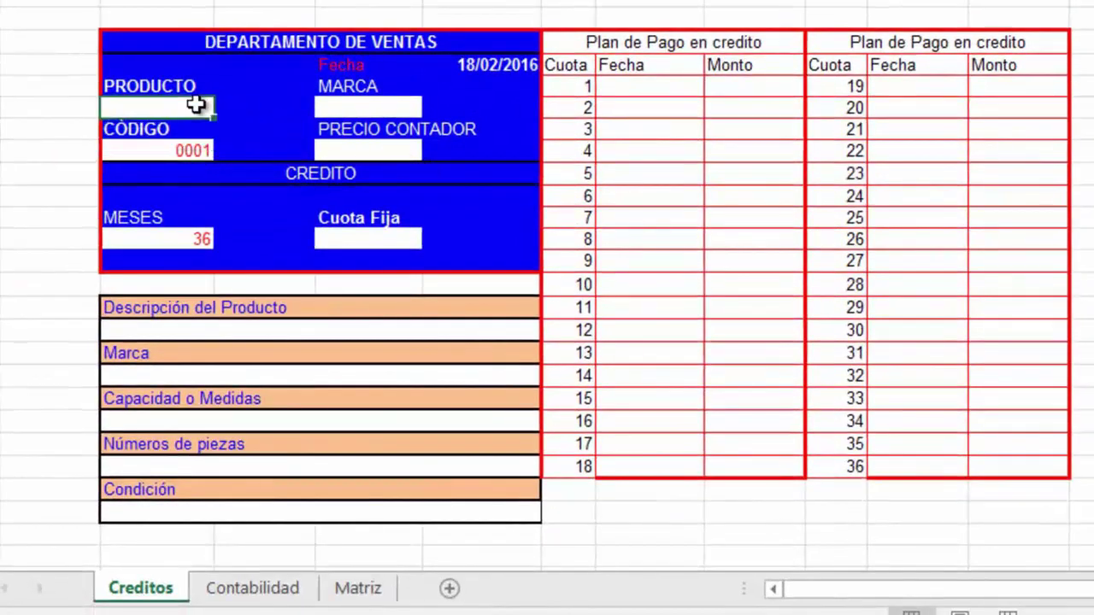
text(=)
text(BU)
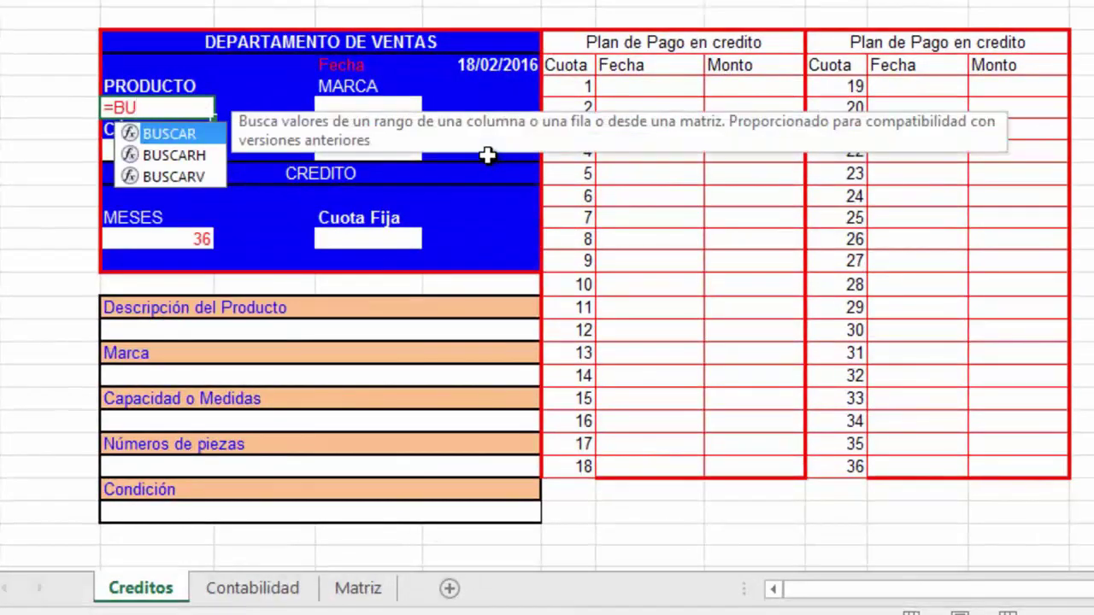
key(Down)
key(Down)
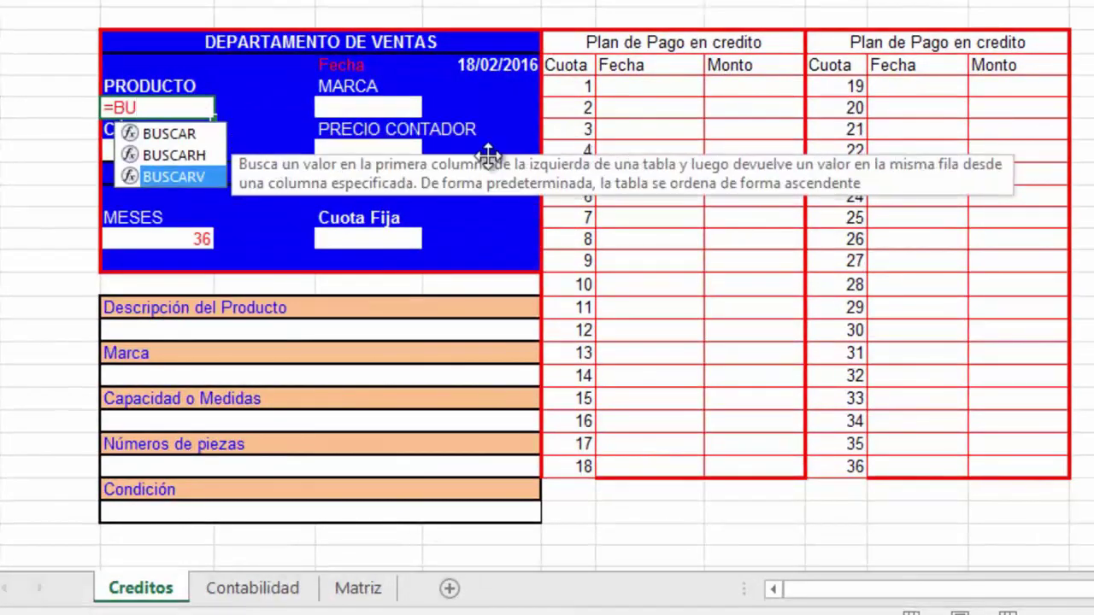
key(Tab)
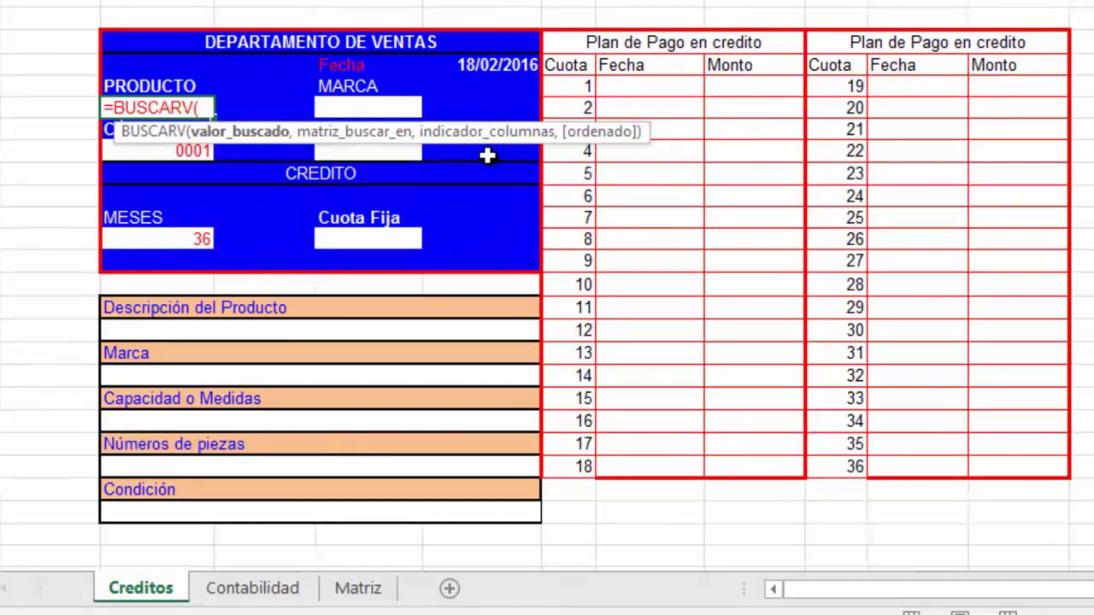
click(187, 153)
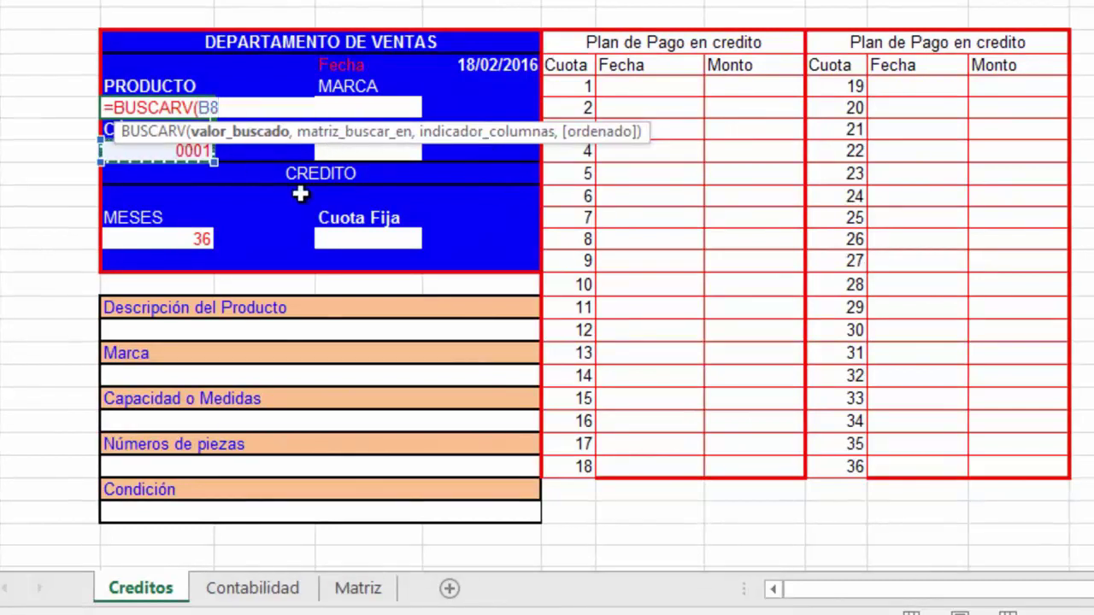
text(,)
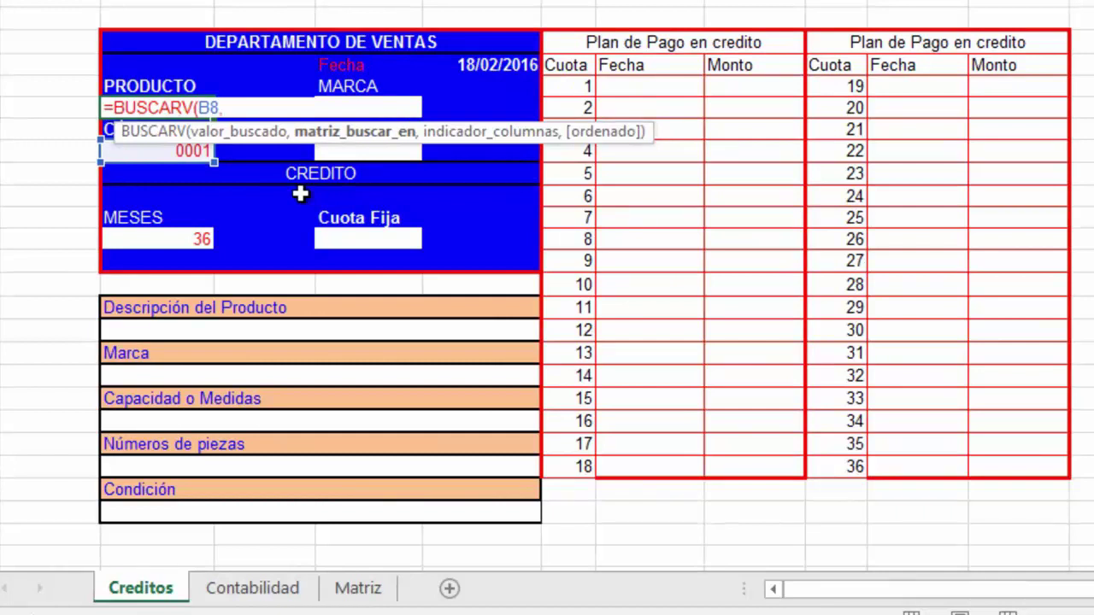
text(TA)
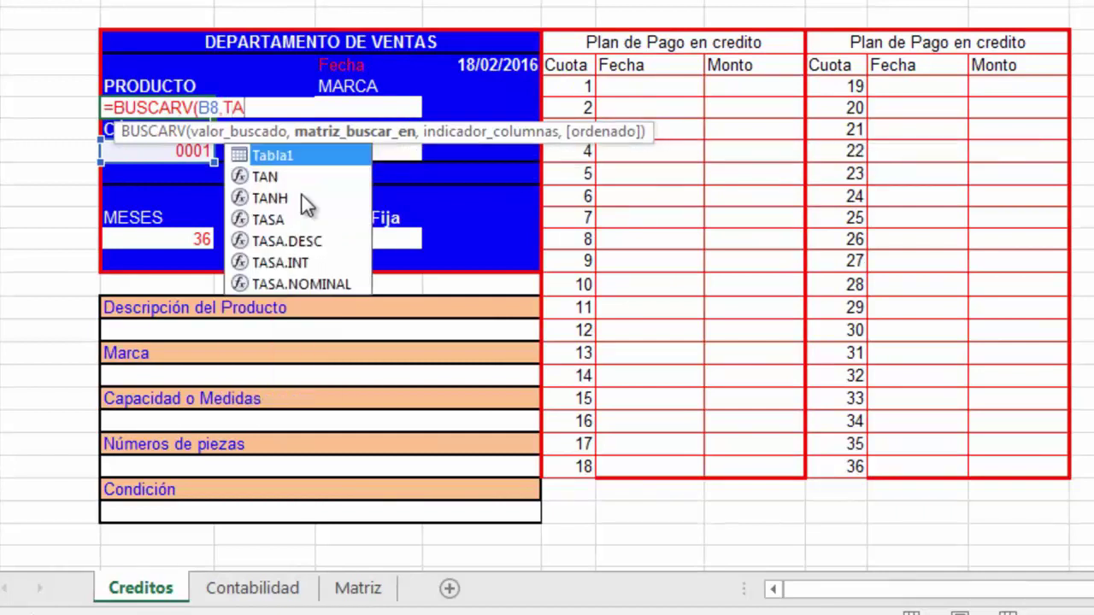
key(Tab)
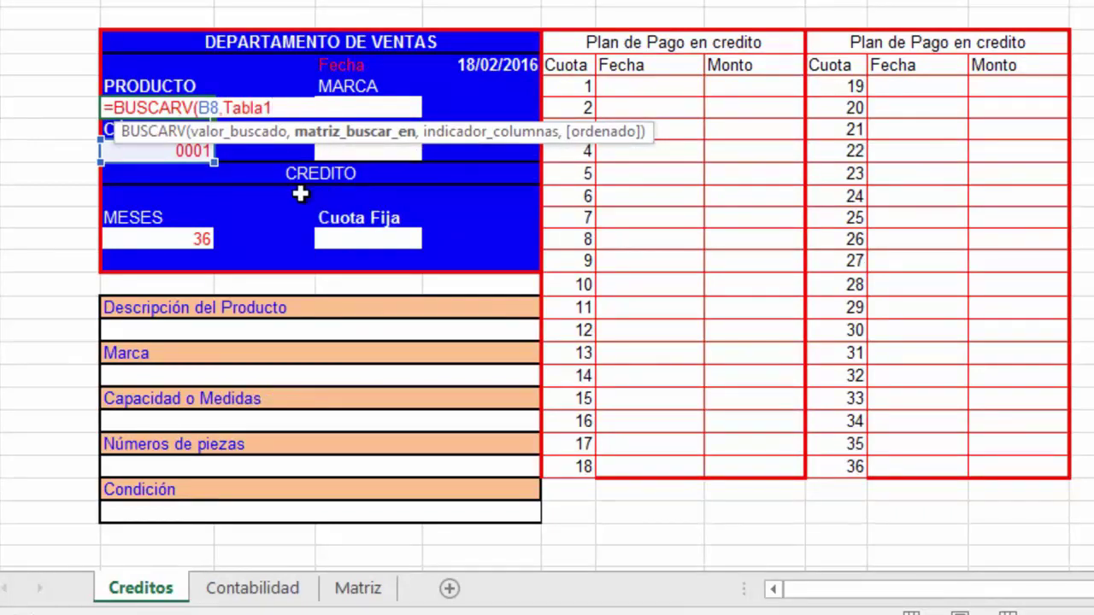
text(,)
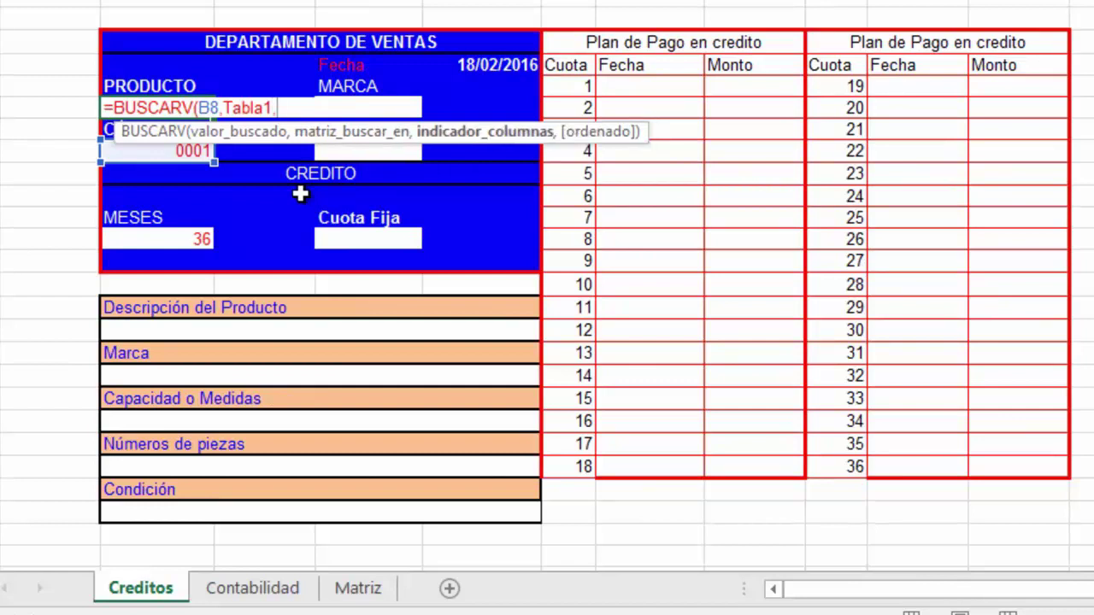
text(2)
text(,)
key(Down)
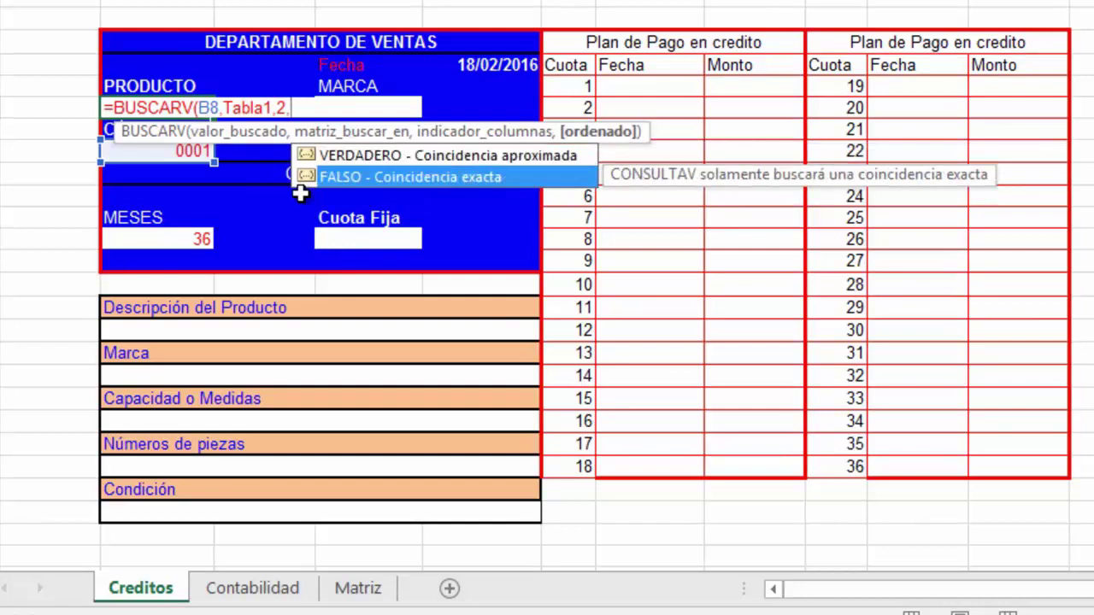
key(Tab)
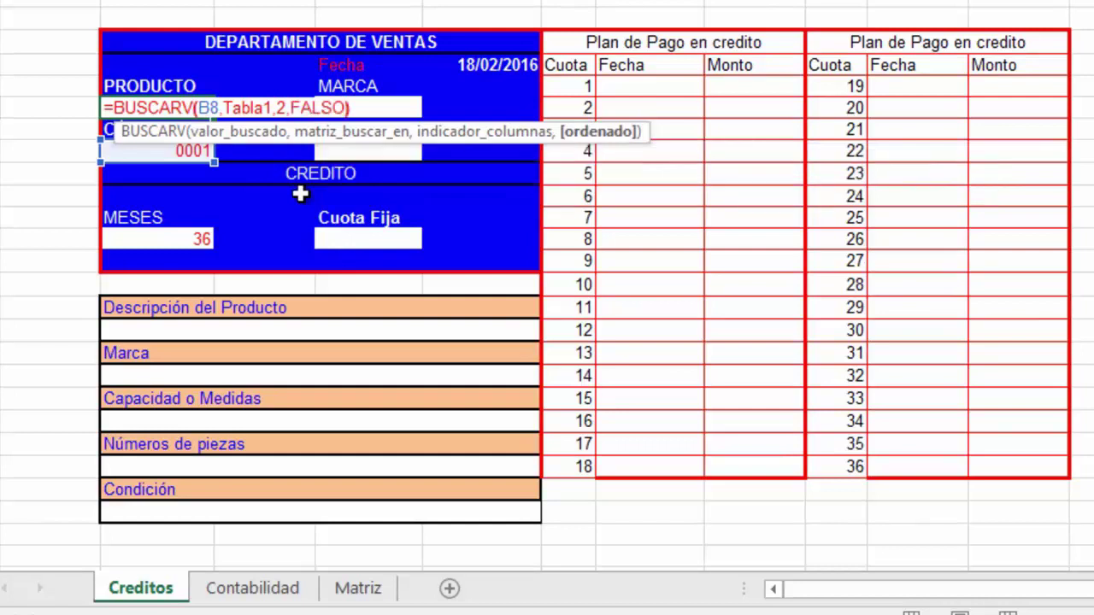
key(Return)
key(Up)
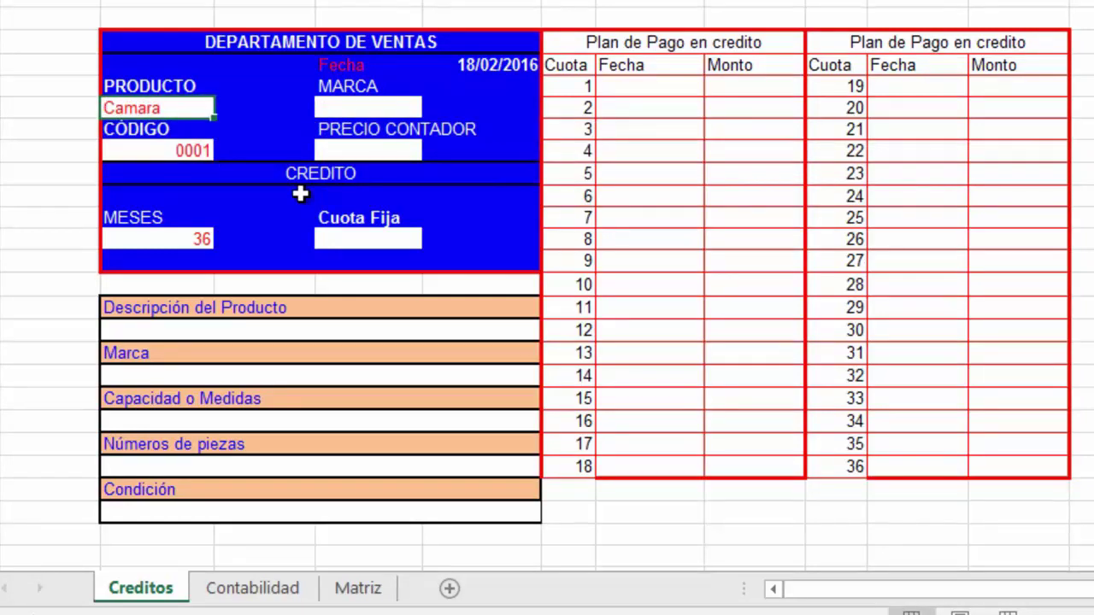
Check the Matriz headers Código, Producto, Precio de Fabrica and Precio de Venta, then return to Creditos.
click(358, 588)
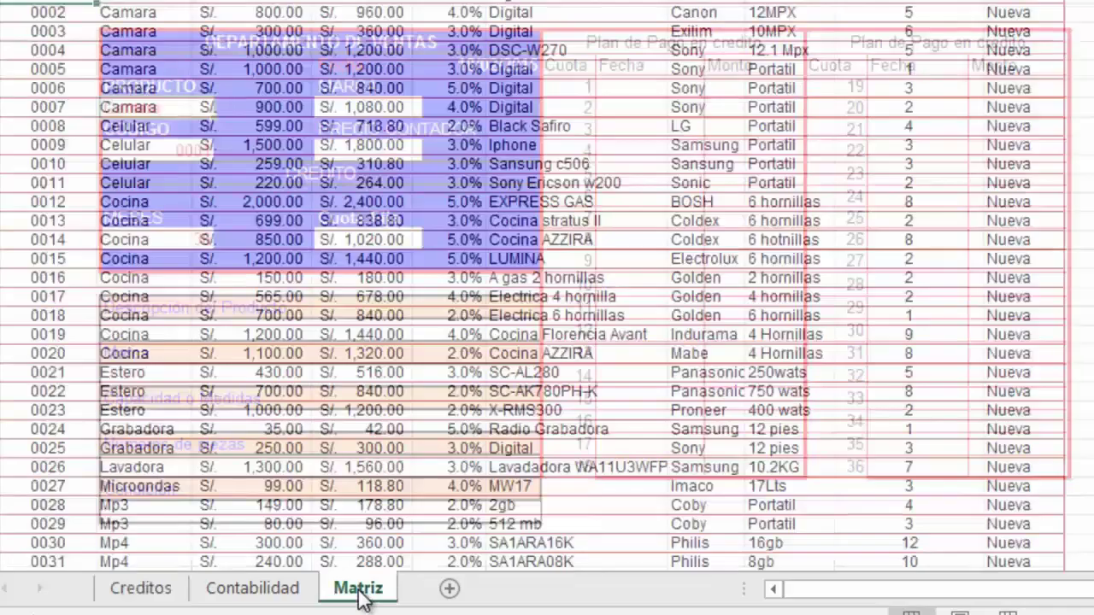
scroll(362, 176, up, 1)
click(68, 54)
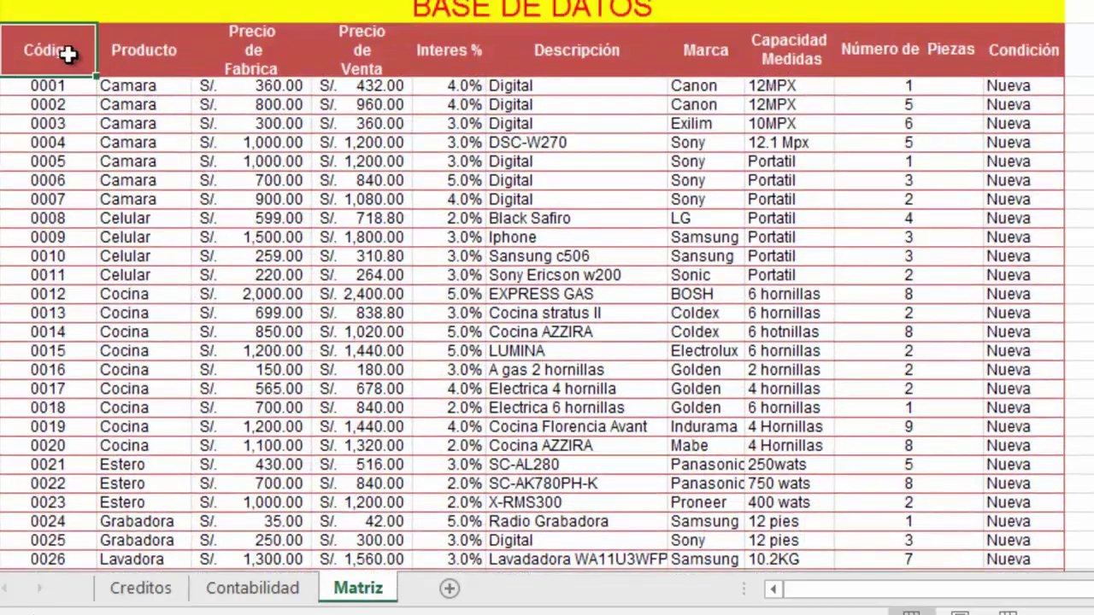
click(175, 46)
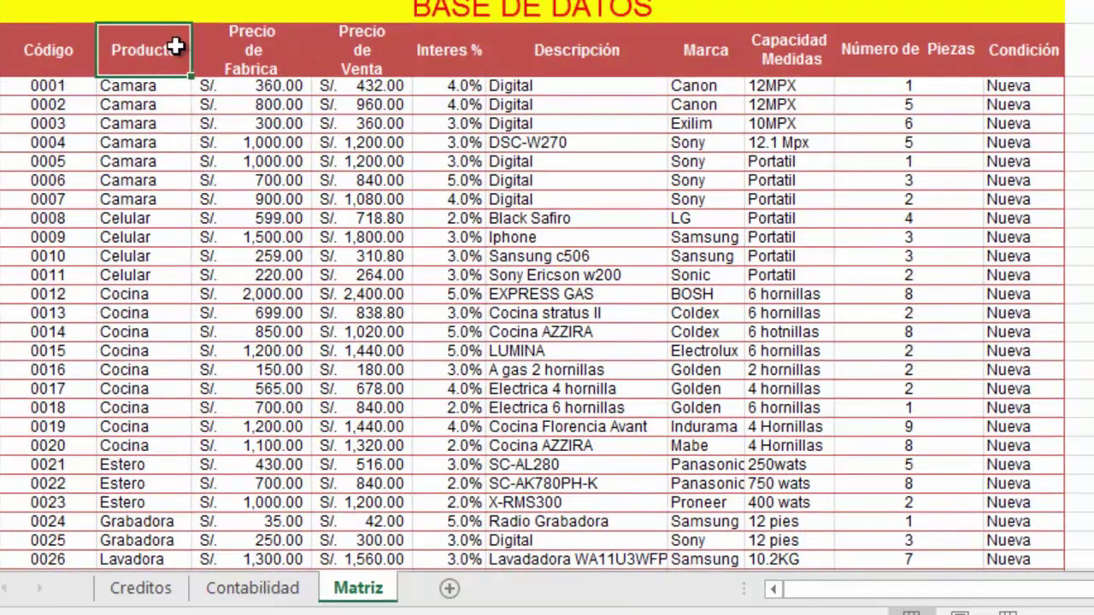
click(223, 47)
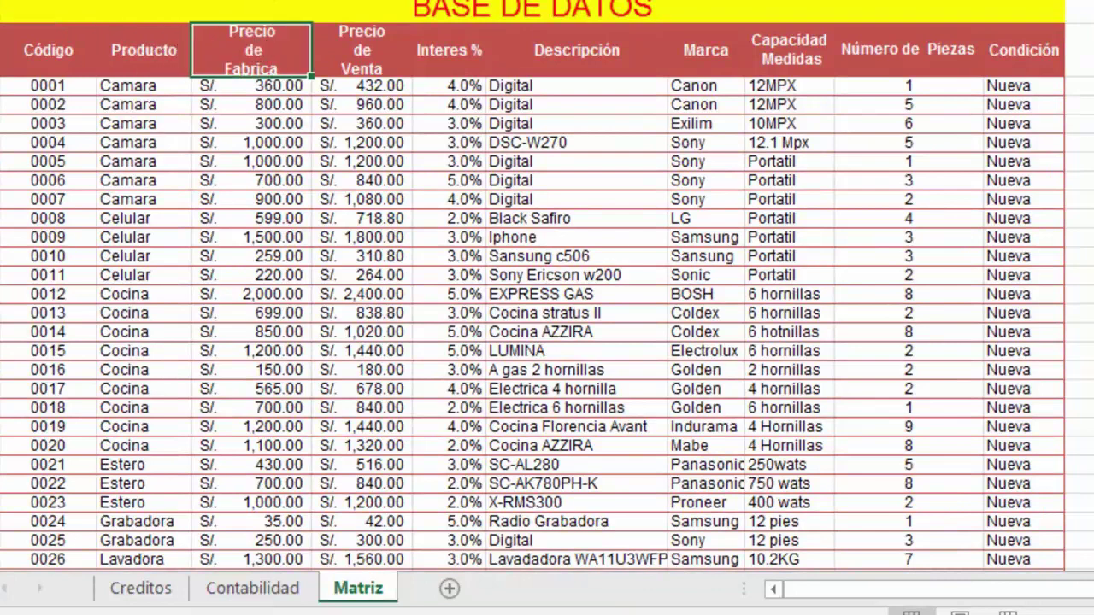
click(379, 44)
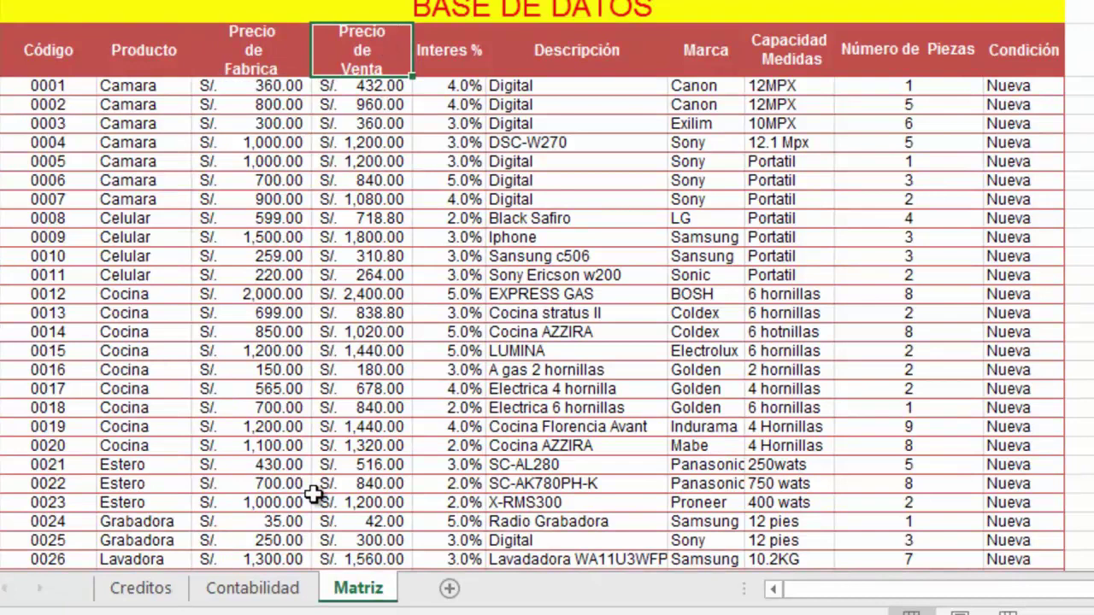
click(183, 588)
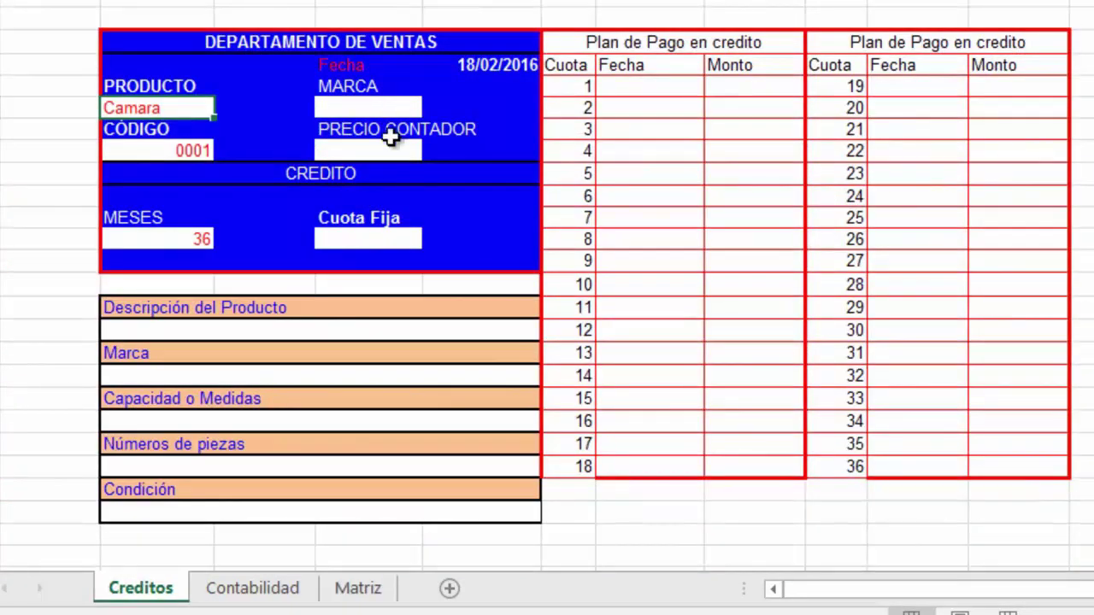
Enter =BUSCARV(B8,Tabla1,4,FALSO) in PRECIO CONTADOR so it shows S/. 432.00.
click(389, 151)
text(=)
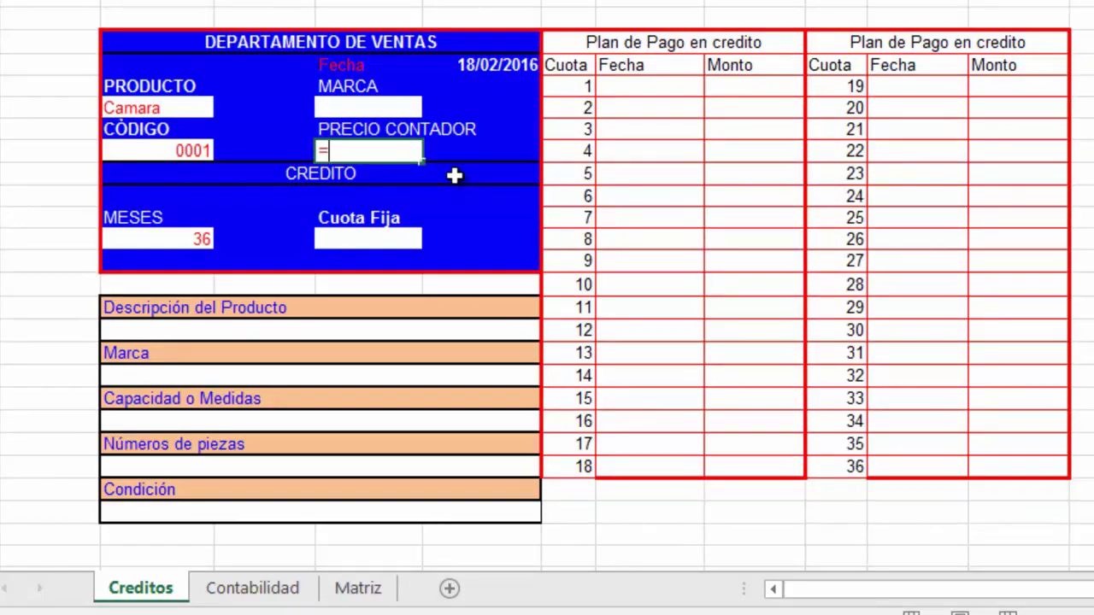
text(BU)
key(Down)
key(Down)
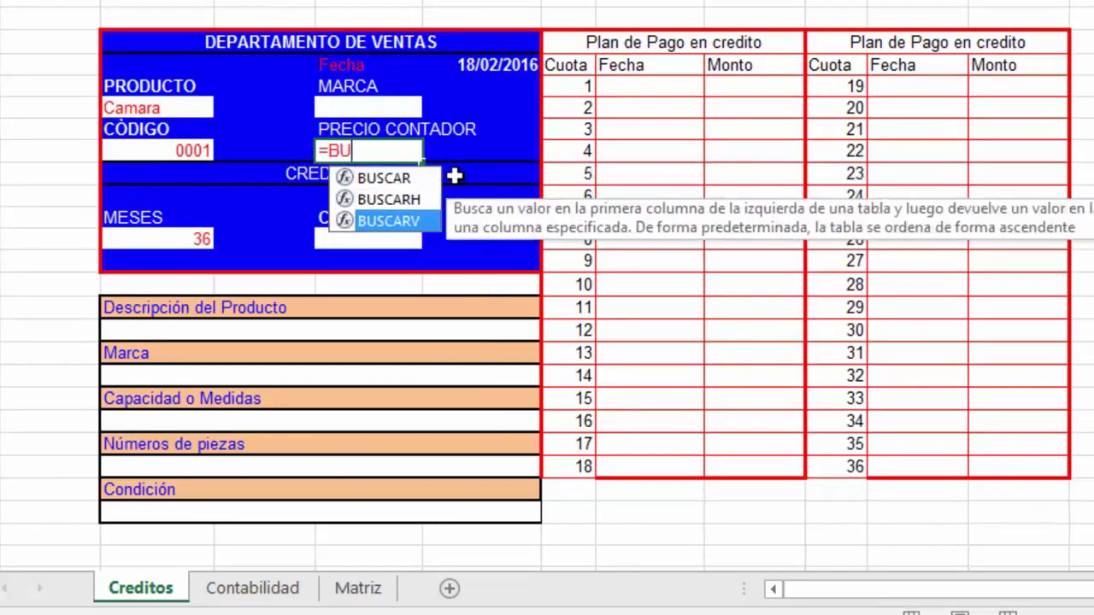
key(Tab)
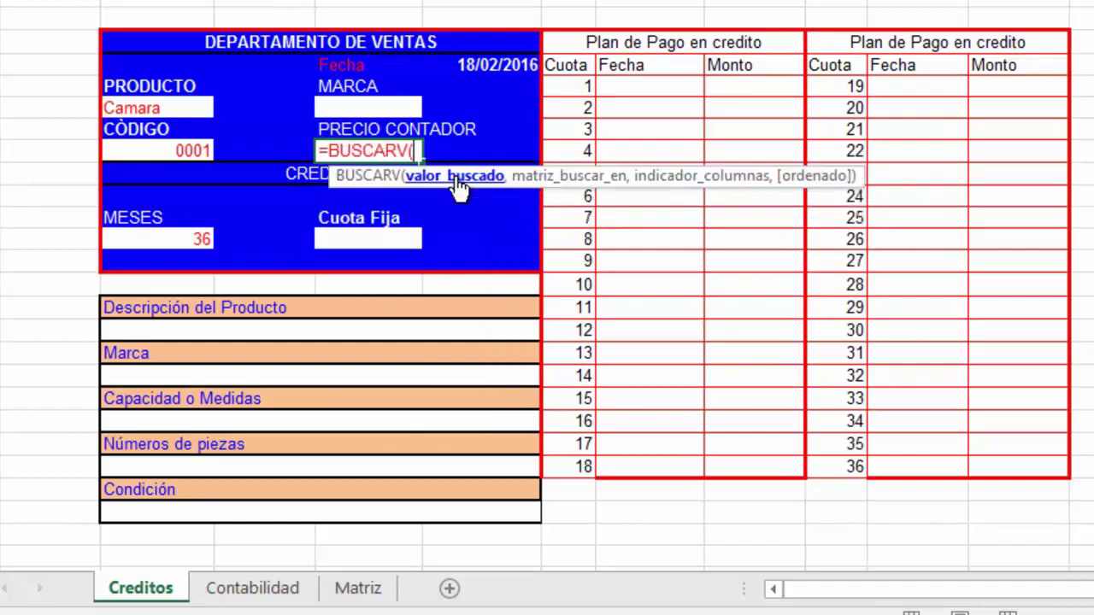
click(197, 150)
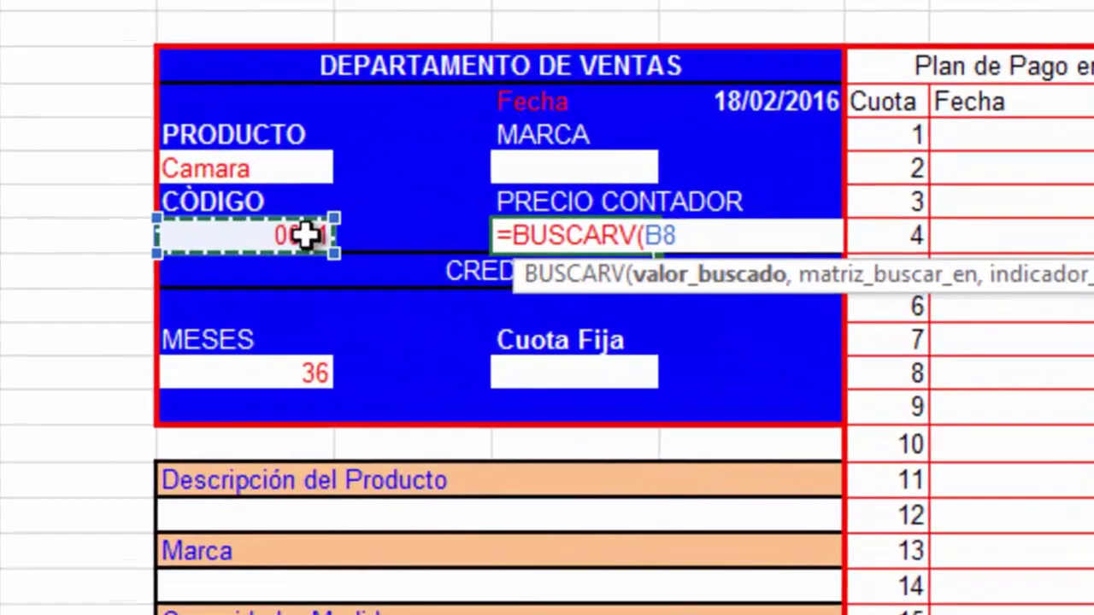
text(,TAB)
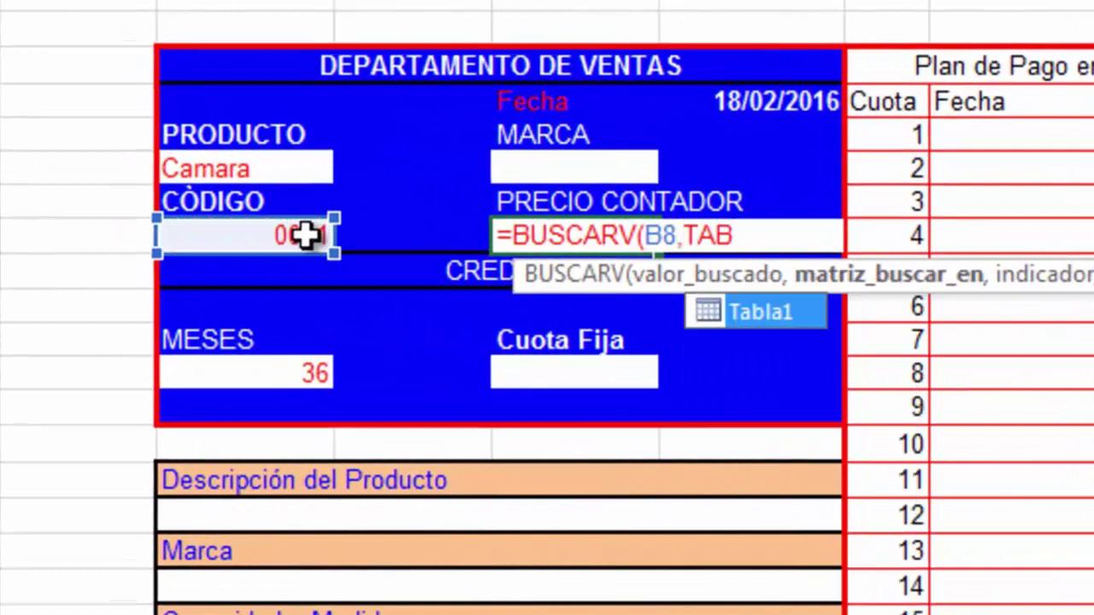
key(Tab)
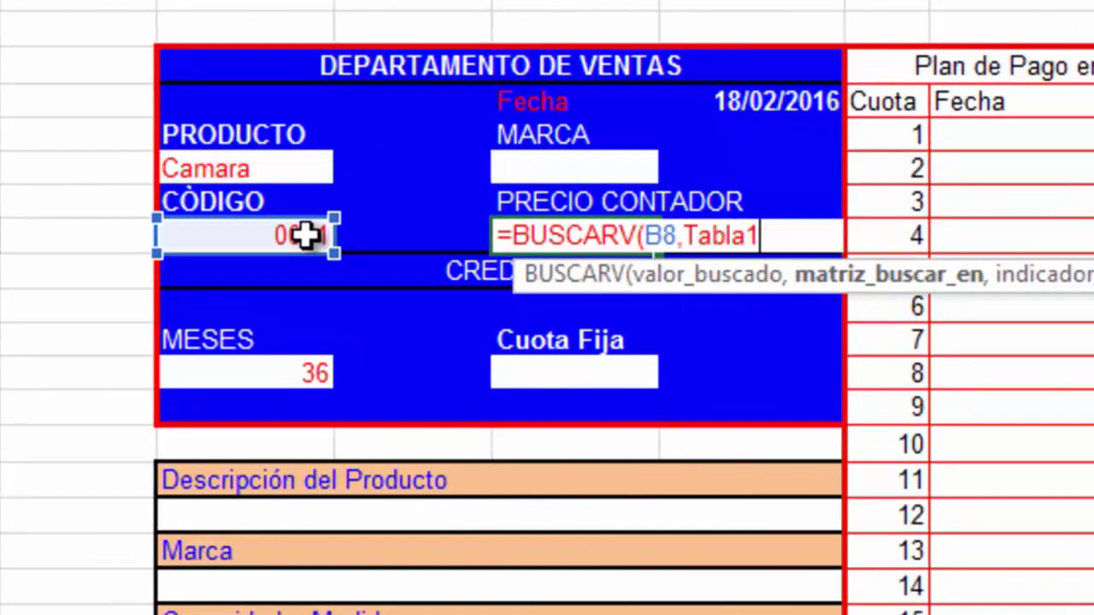
text(,4)
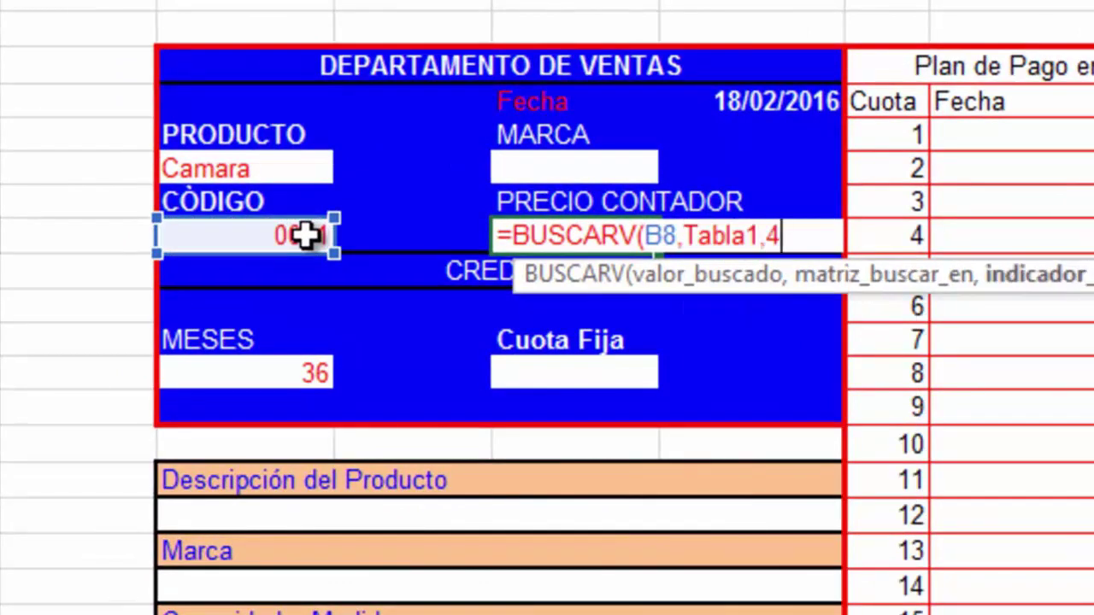
text(,)
key(Down)
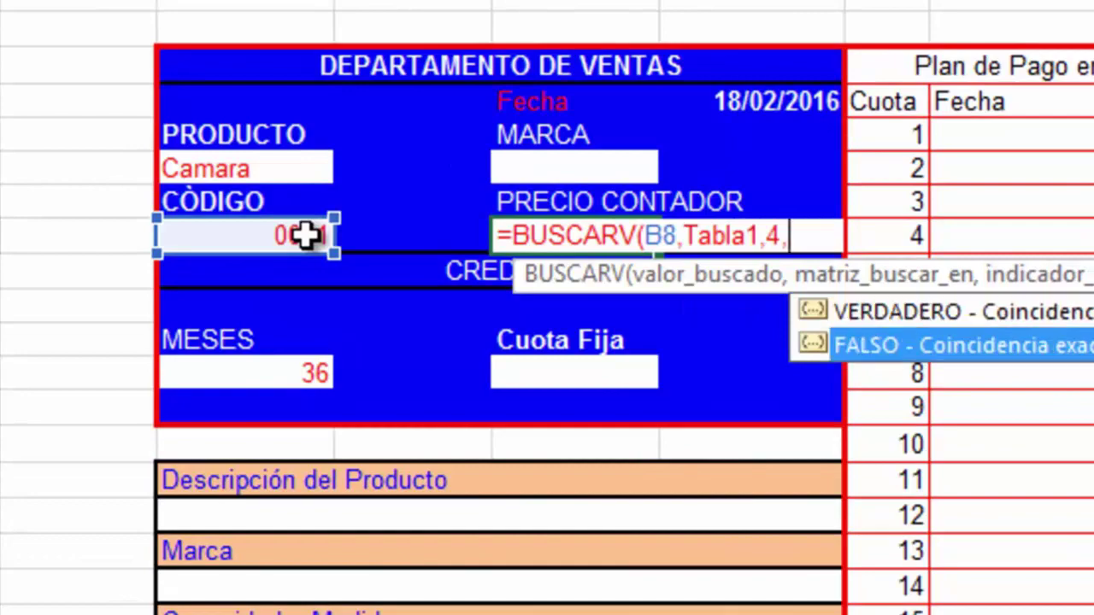
key(Tab)
key(ctrl+Return)
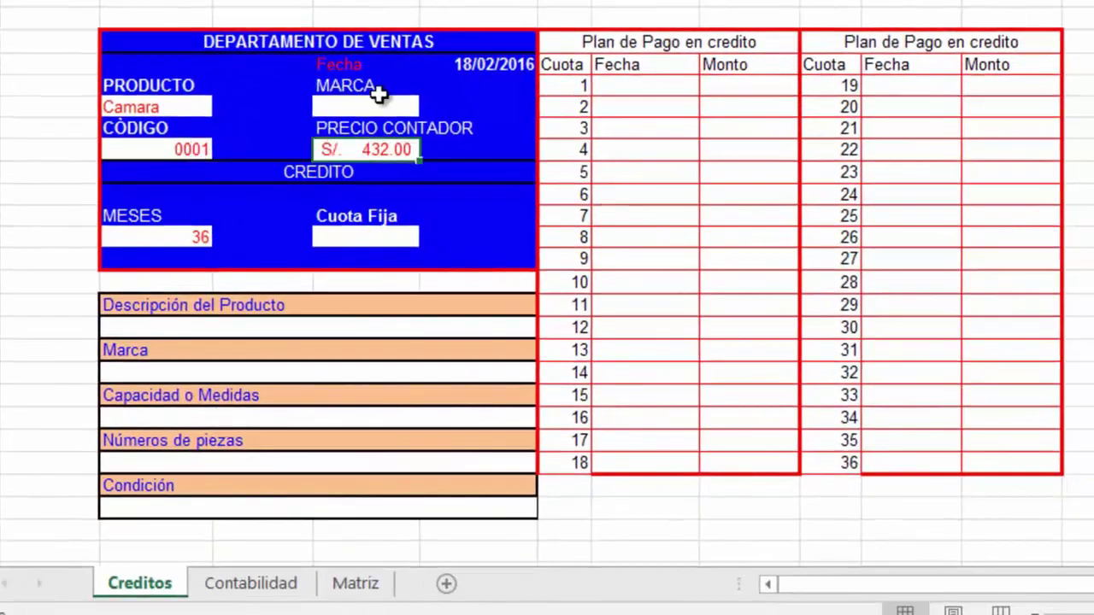
Count the Matriz table's header columns to find the Marca column number.
click(379, 101)
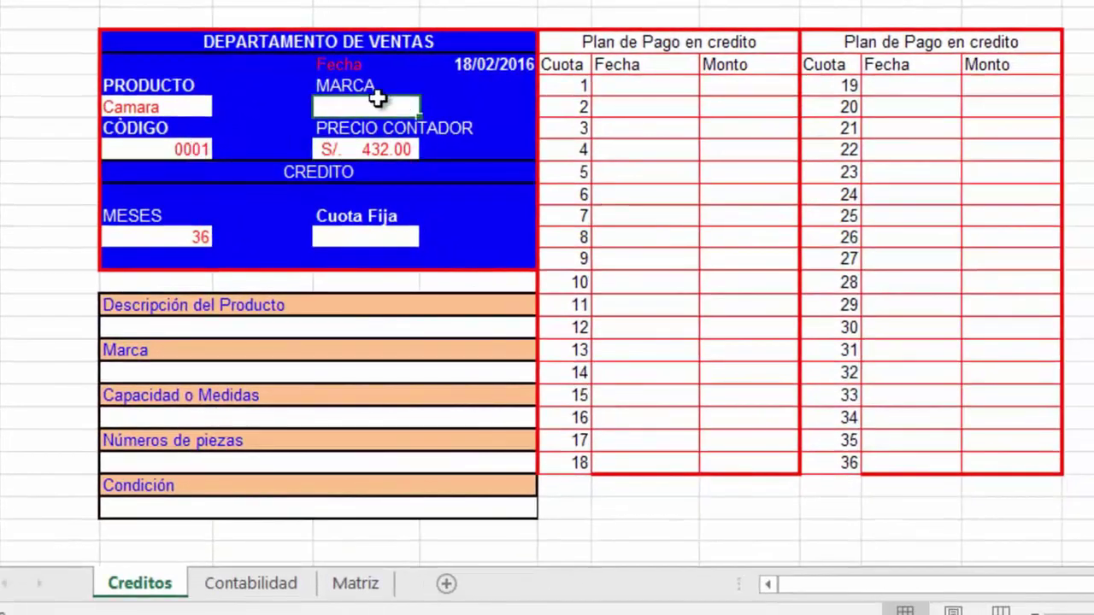
click(354, 583)
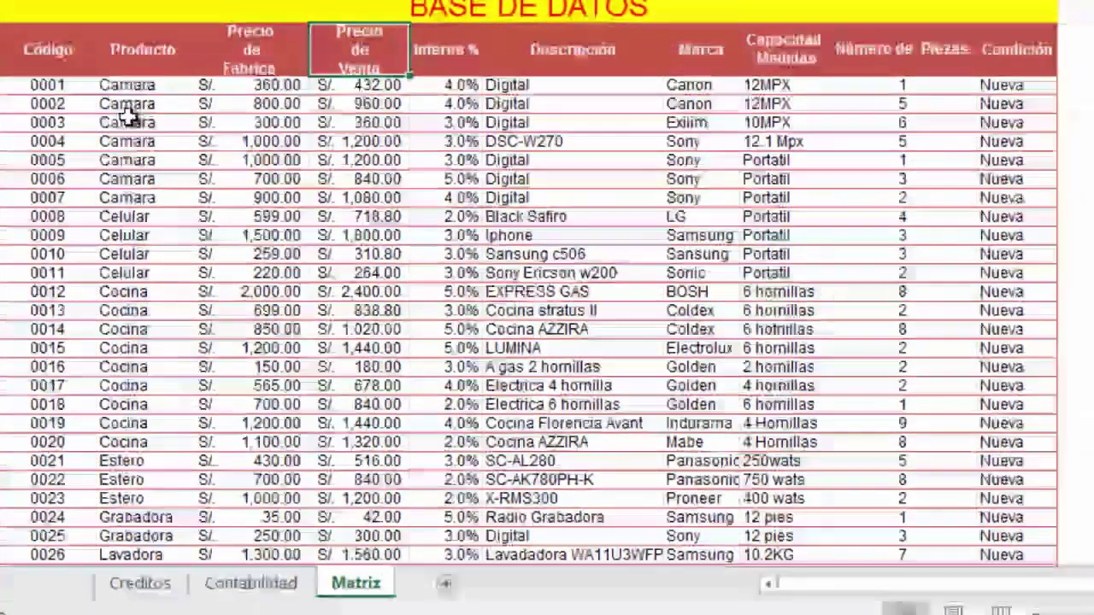
click(36, 49)
click(161, 55)
click(286, 51)
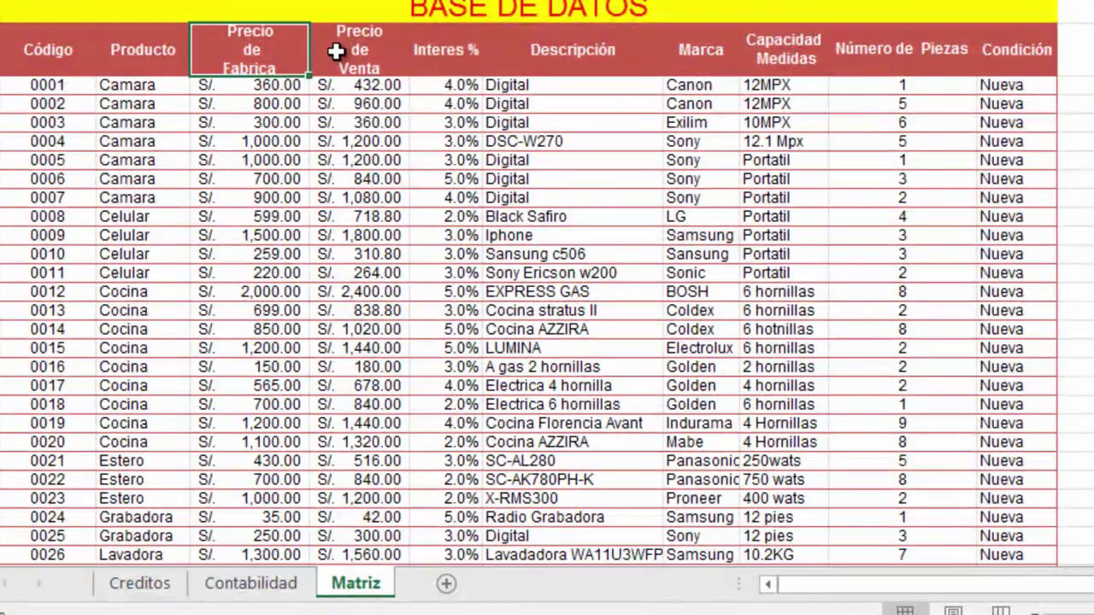
click(351, 51)
click(444, 52)
click(548, 52)
click(704, 50)
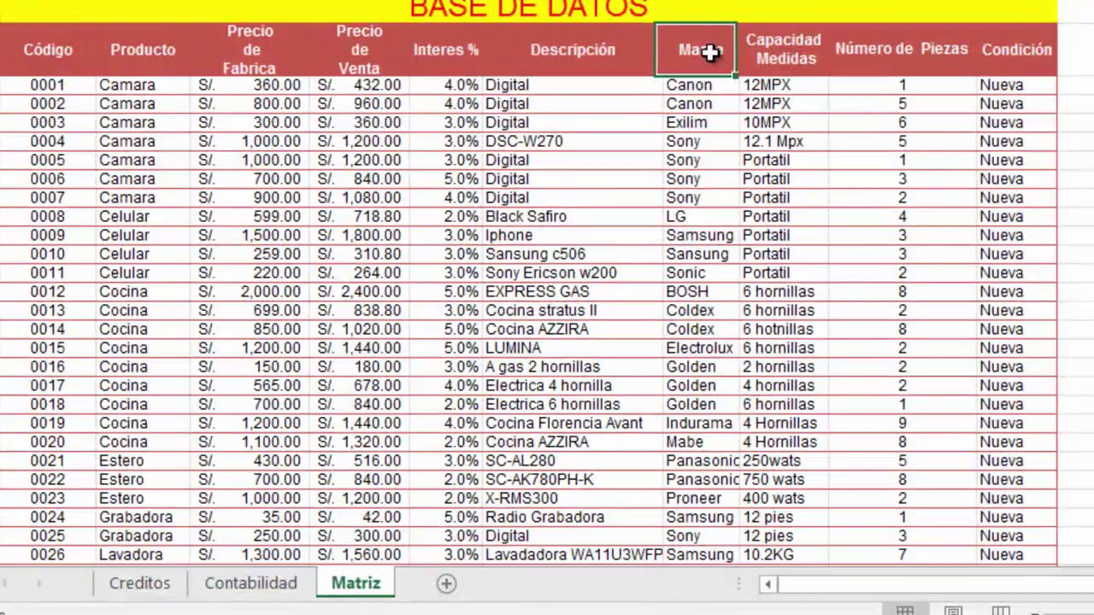
click(181, 584)
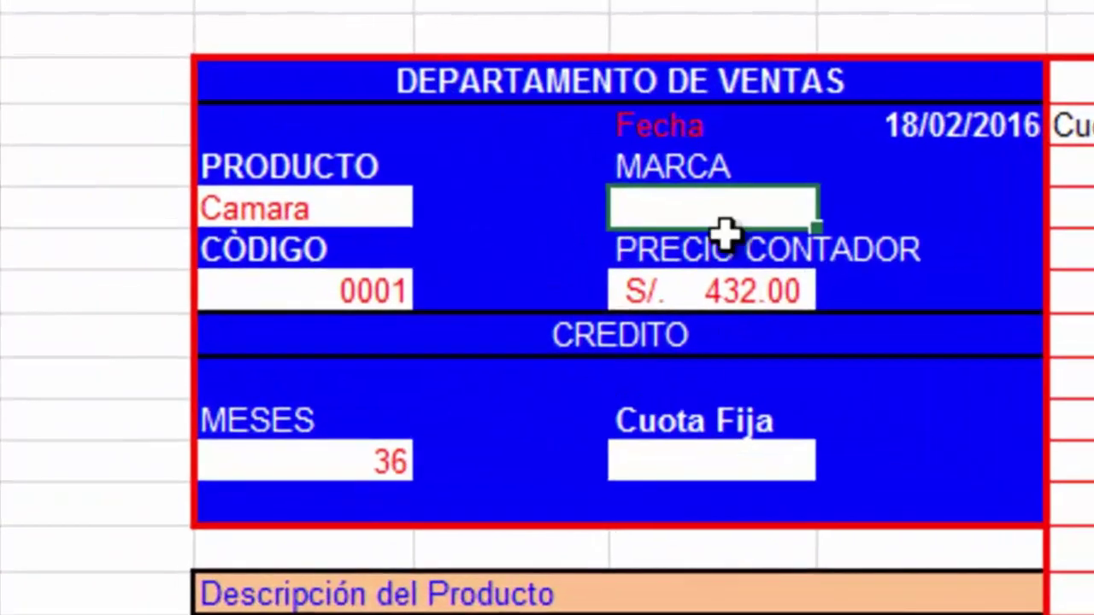
Enter =BUSCARV(B8,Tabla1,8,FALSO) in the MARCA cell, which shows 12MPX.
text(=)
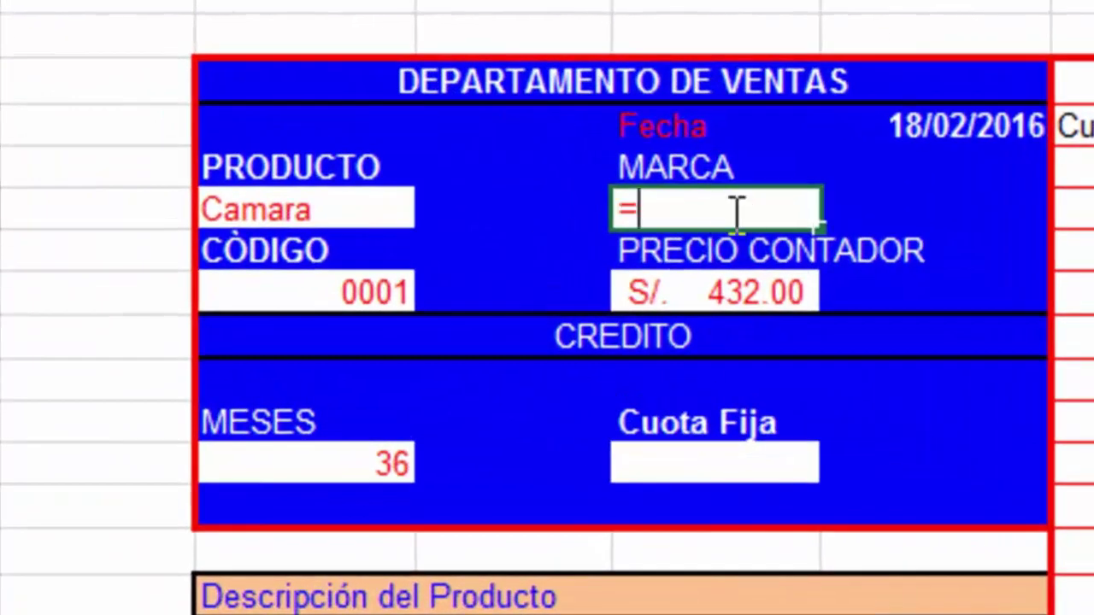
text(BU)
key(Down)
key(Down)
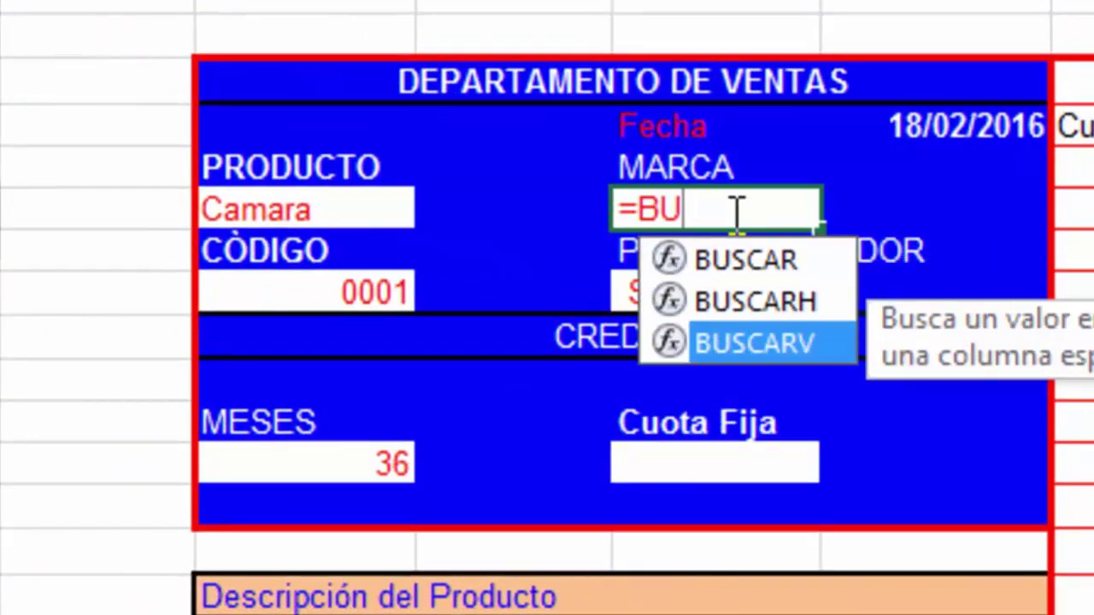
key(Tab)
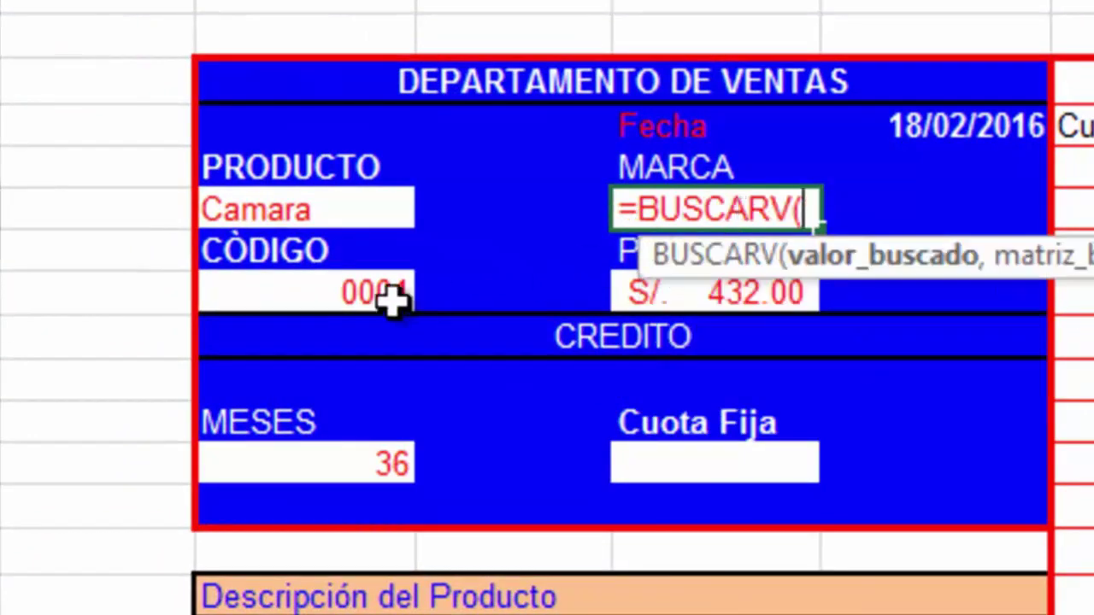
click(367, 293)
text(,T)
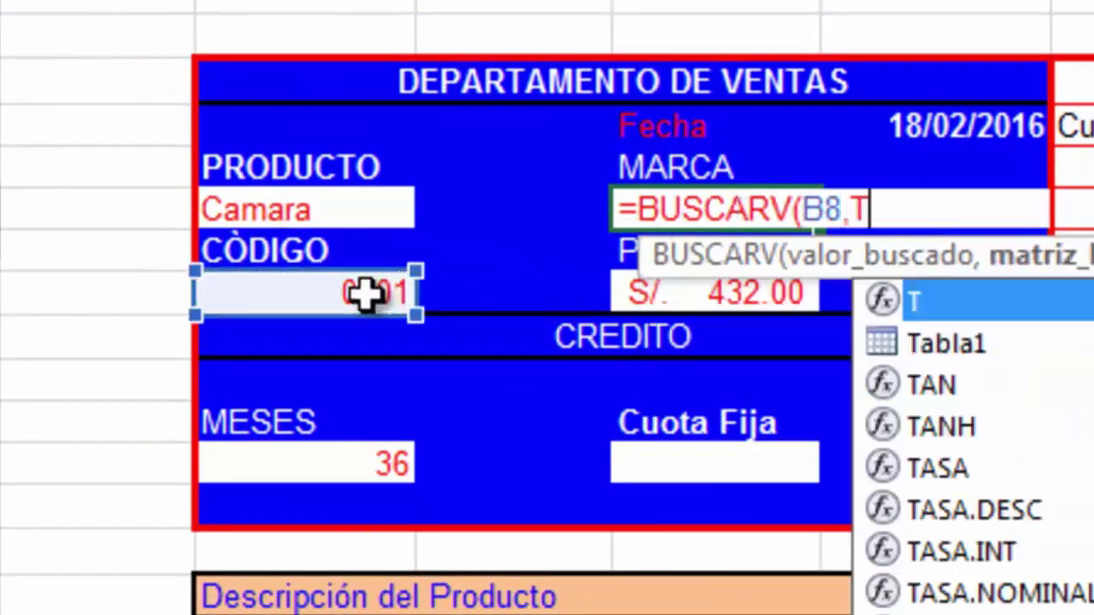
text(A)
key(Tab)
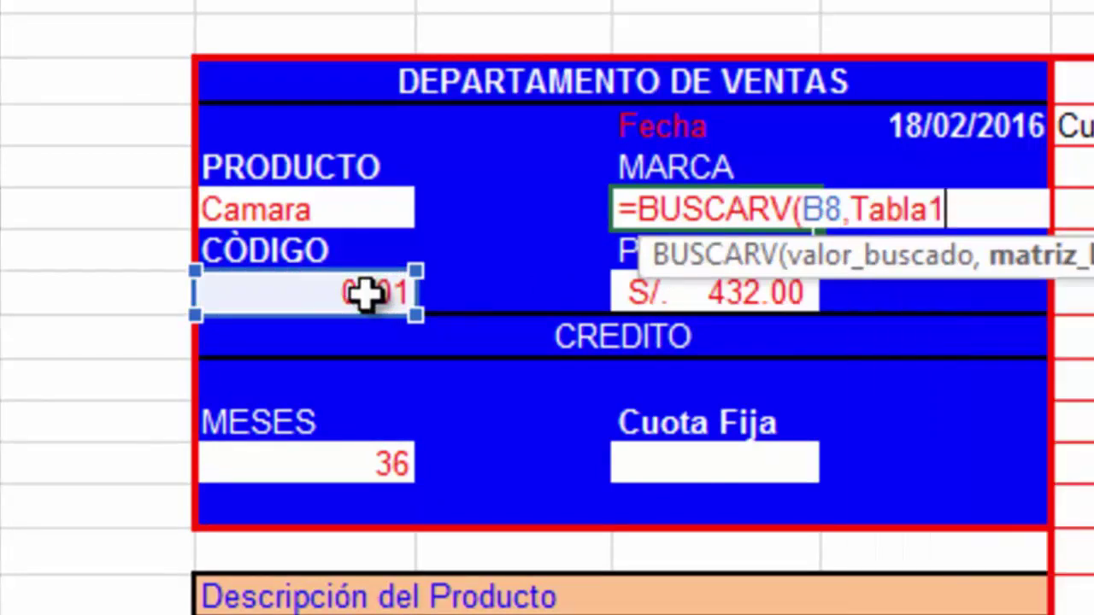
text(,)
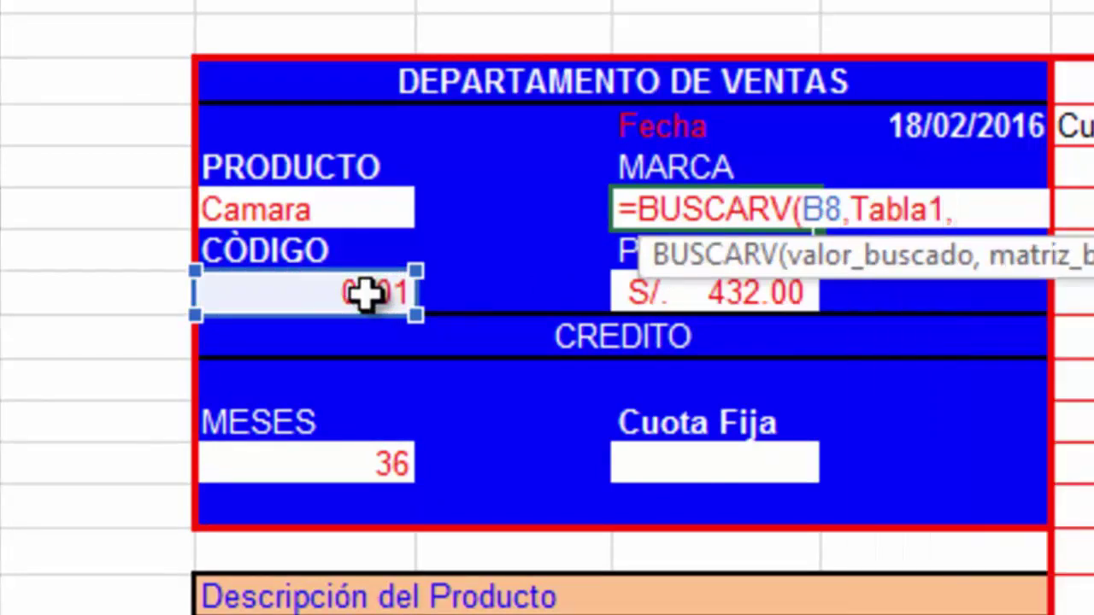
text(8)
text(,)
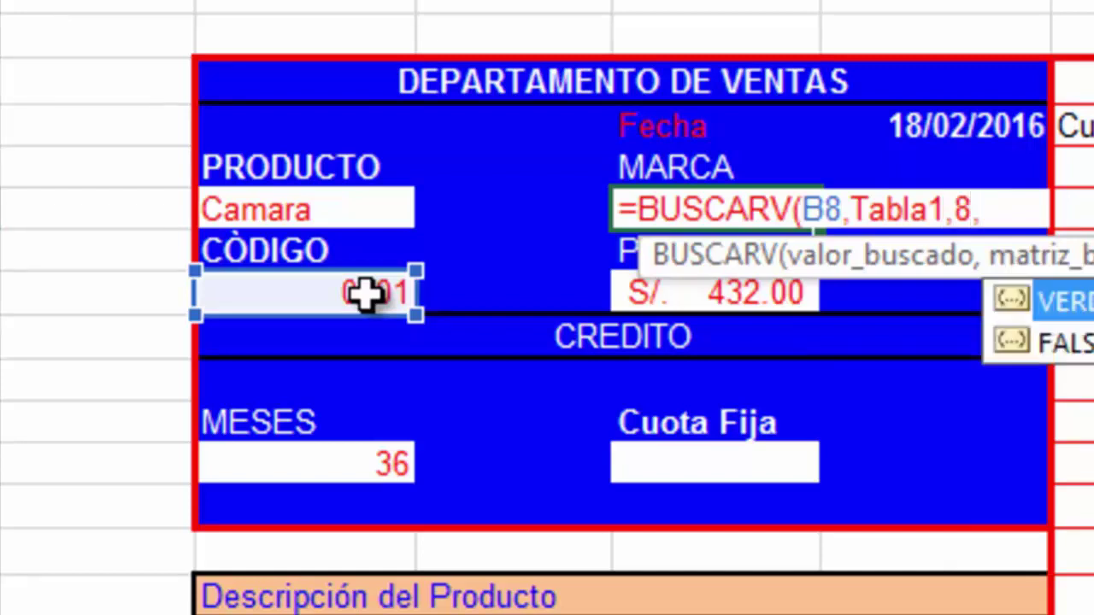
key(Down)
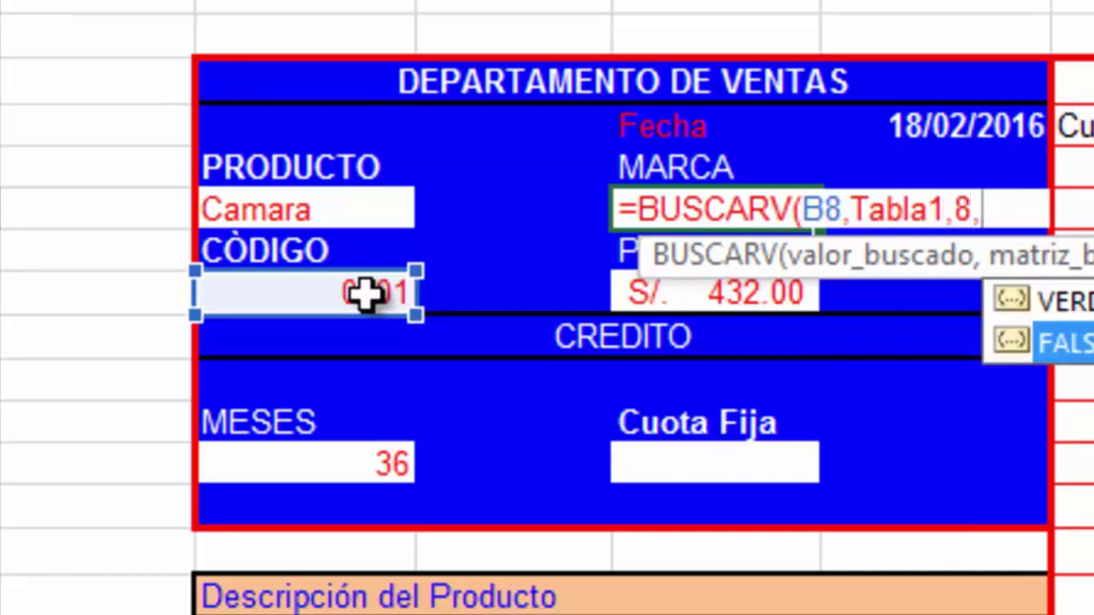
text())
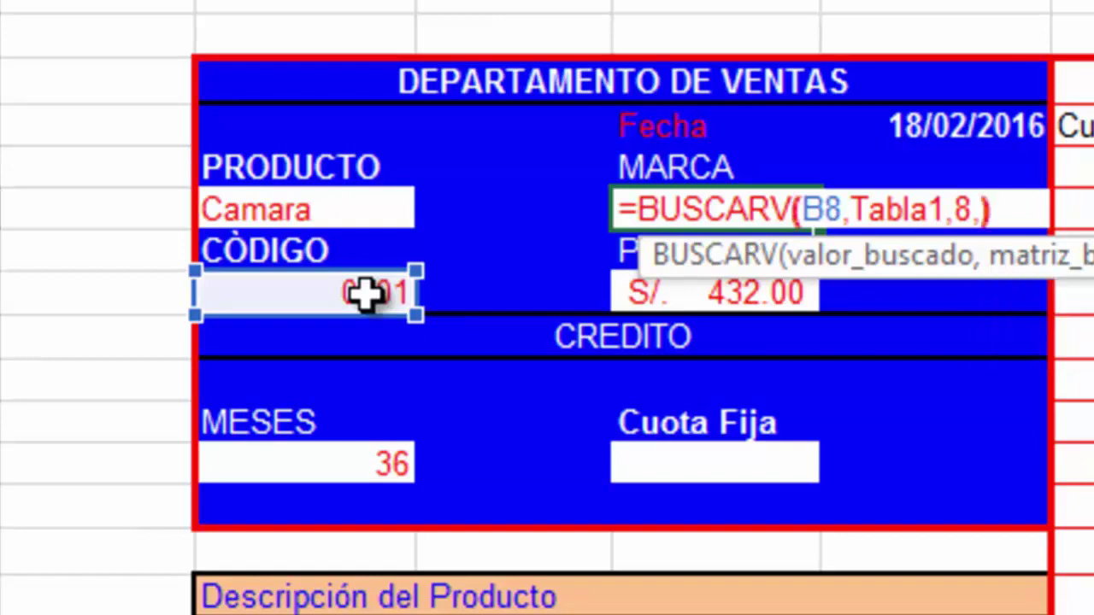
key(BackSpace)
key(BackSpace)
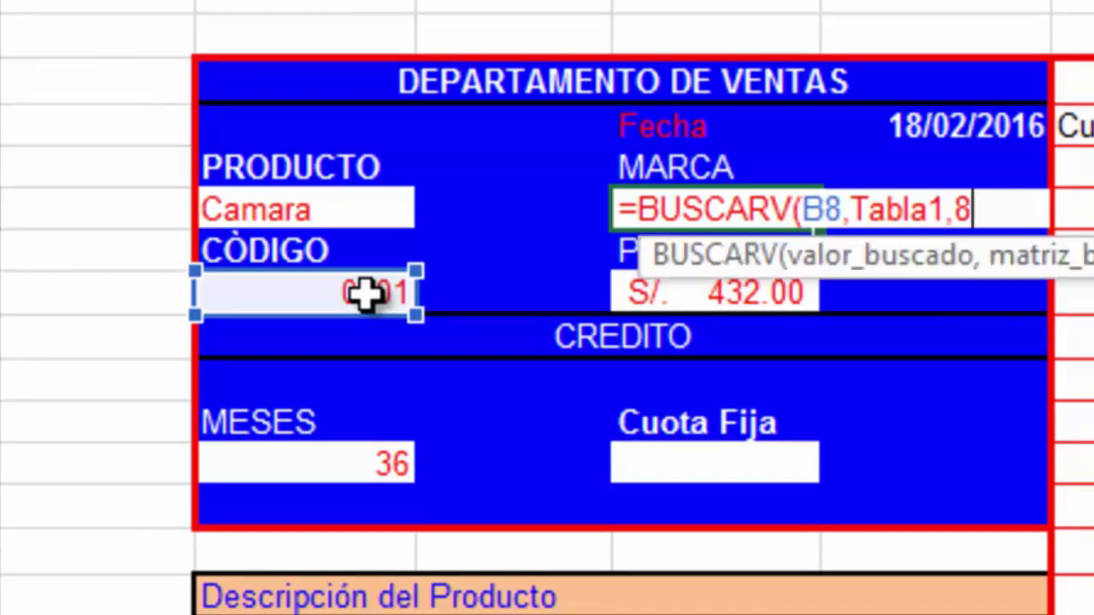
text(,)
key(Down)
key(Tab)
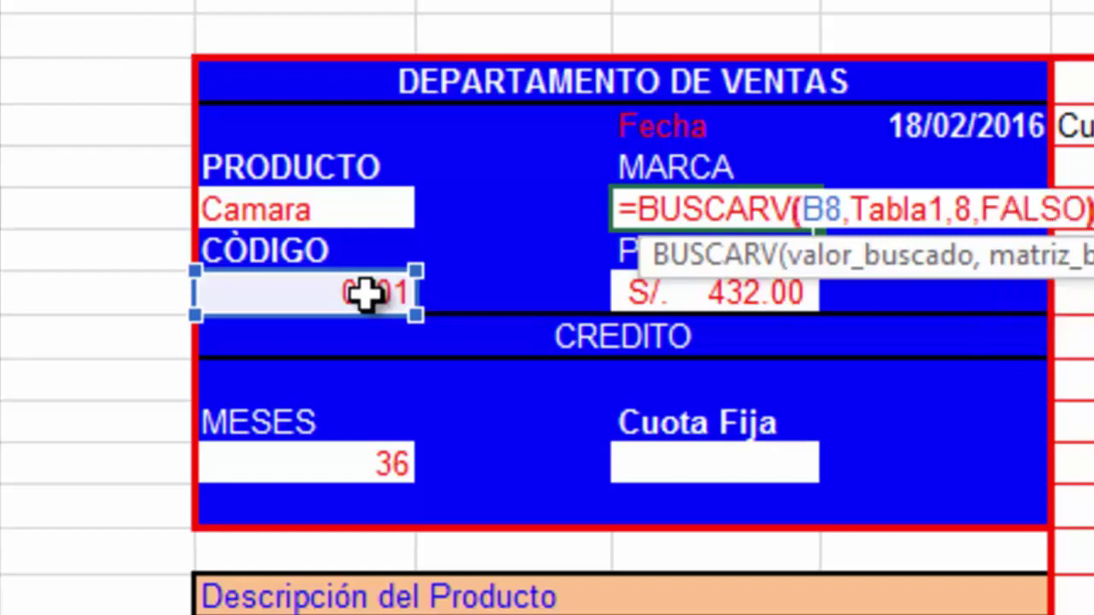
key(Return)
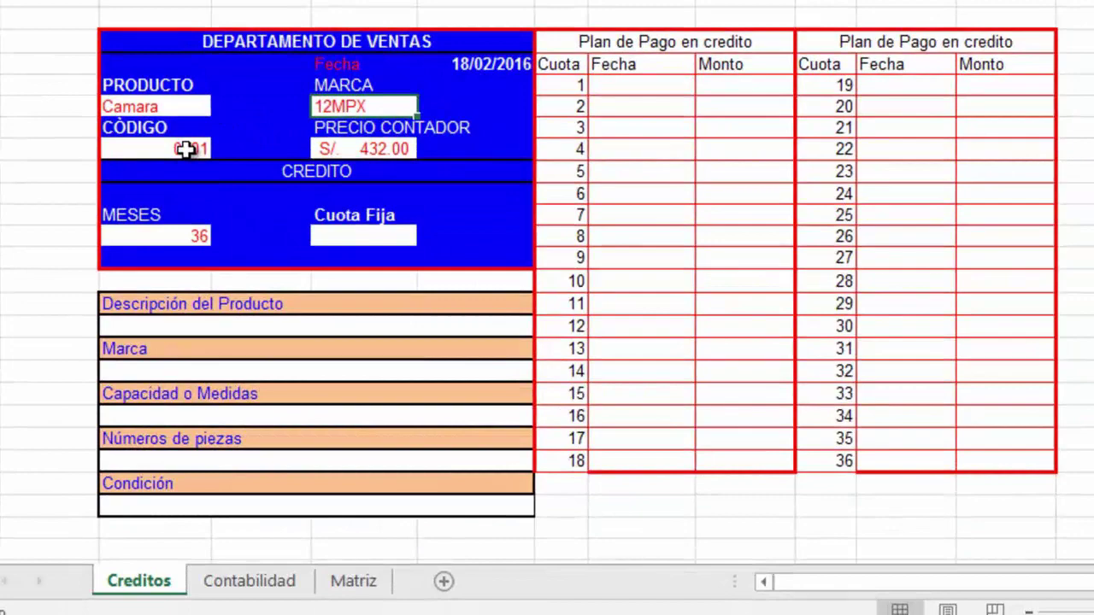
Recount the Matriz header columns to locate the Marca column.
click(350, 585)
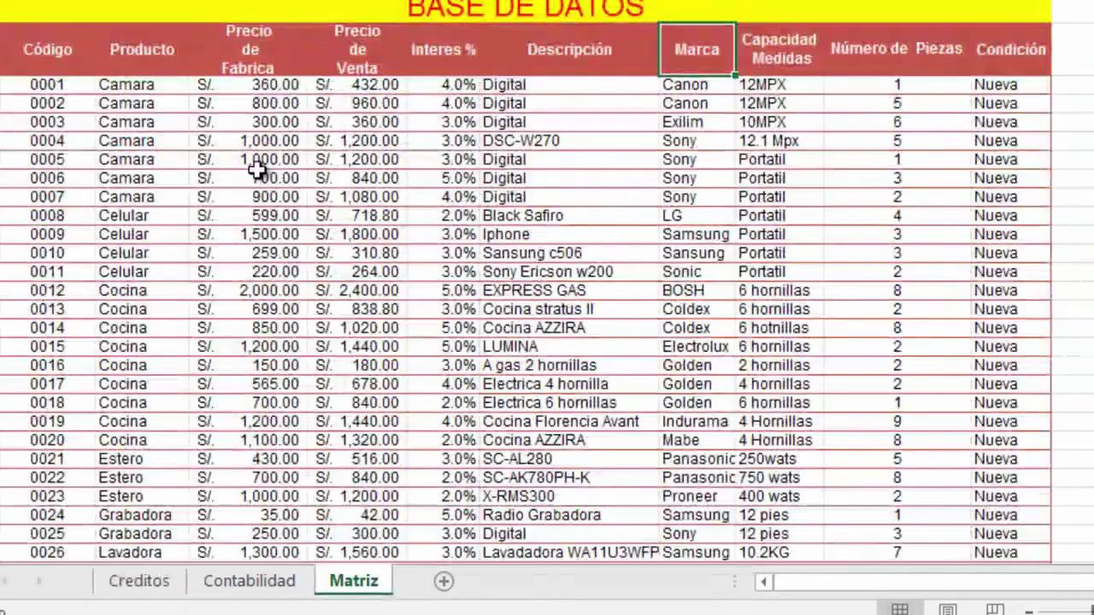
click(53, 38)
click(146, 43)
click(295, 58)
click(351, 56)
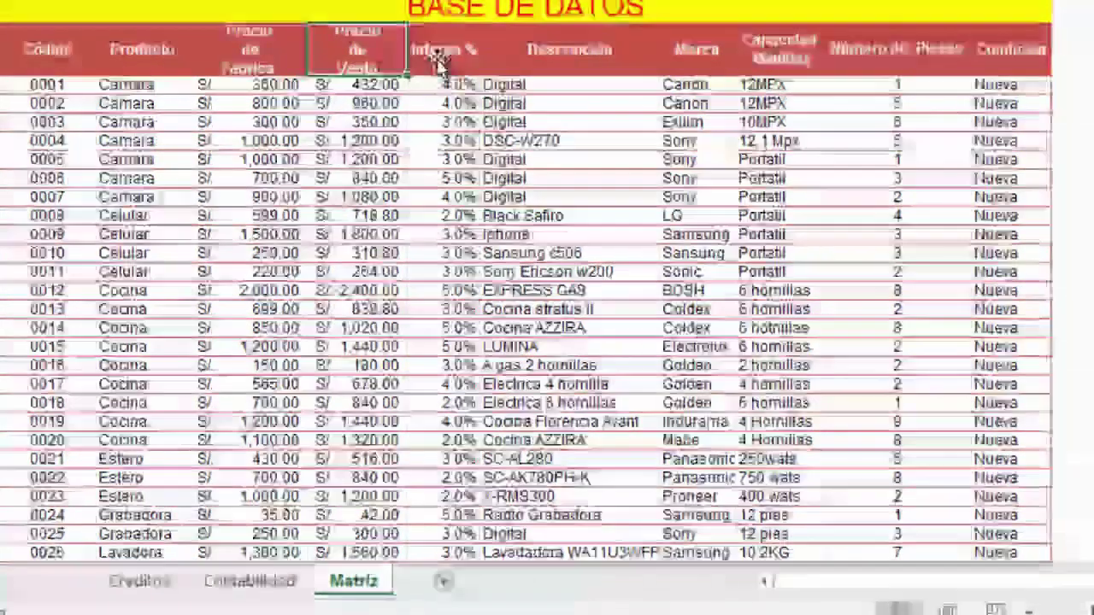
click(440, 60)
click(560, 50)
click(697, 53)
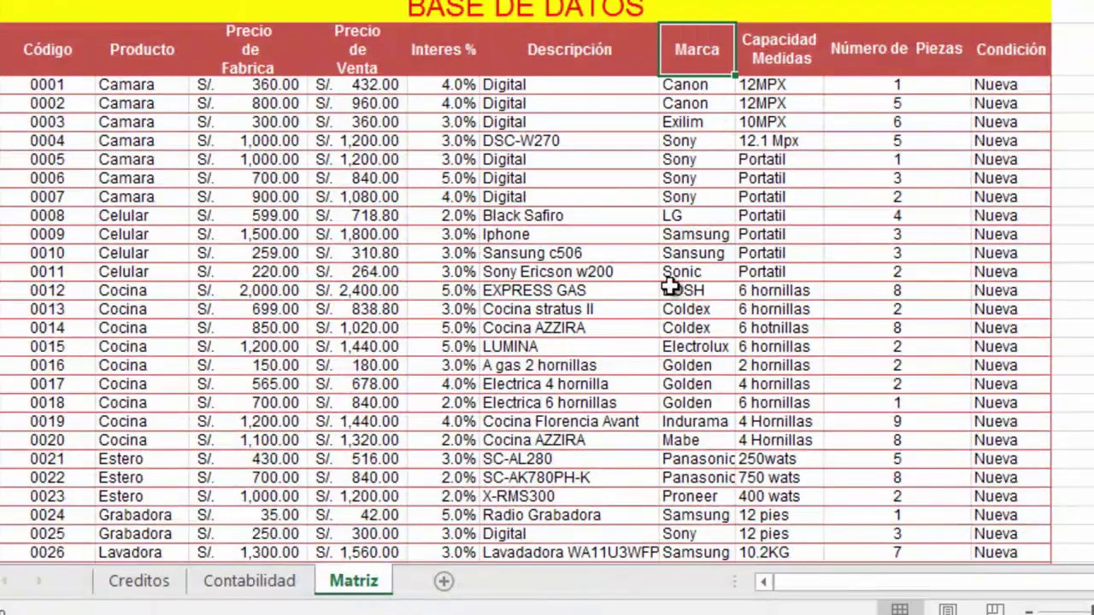
click(313, 583)
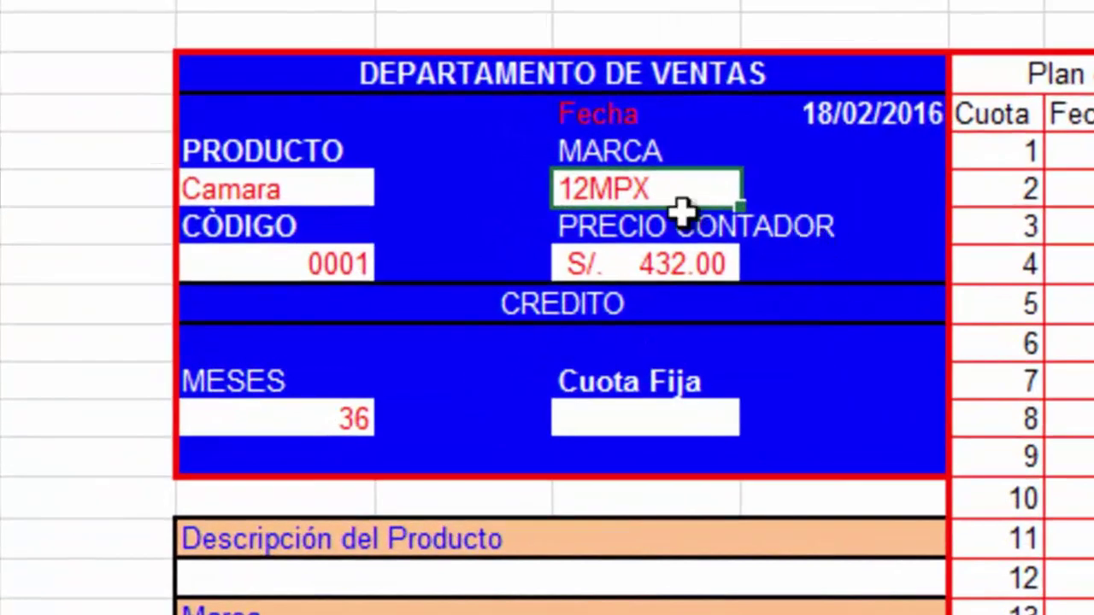
Change the MARCA formula's column index from 8 to 7 so it returns Canon.
double_click(694, 204)
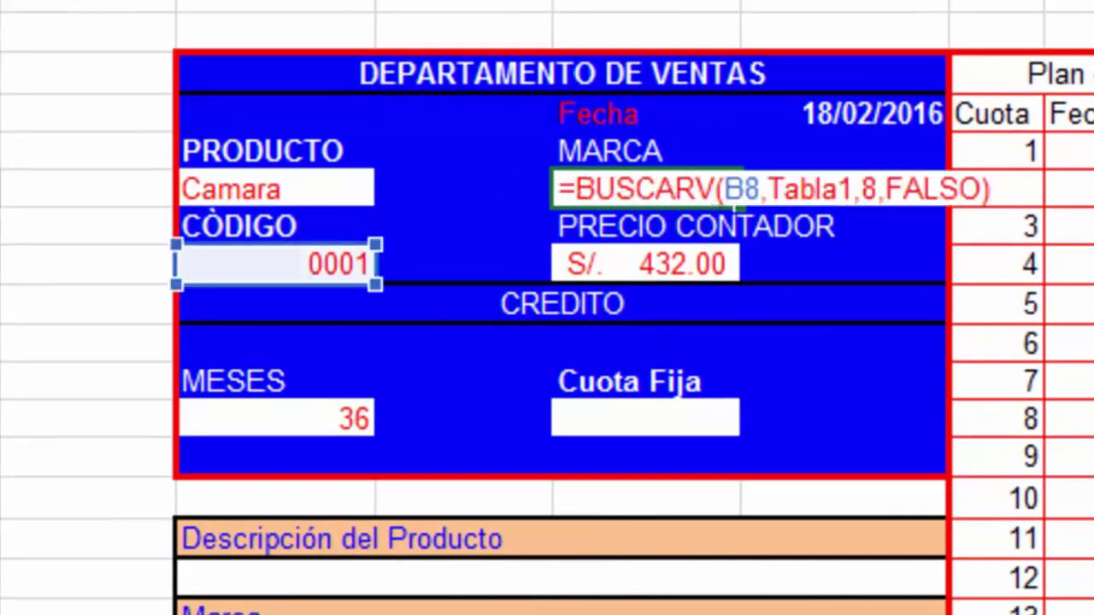
click(960, 189)
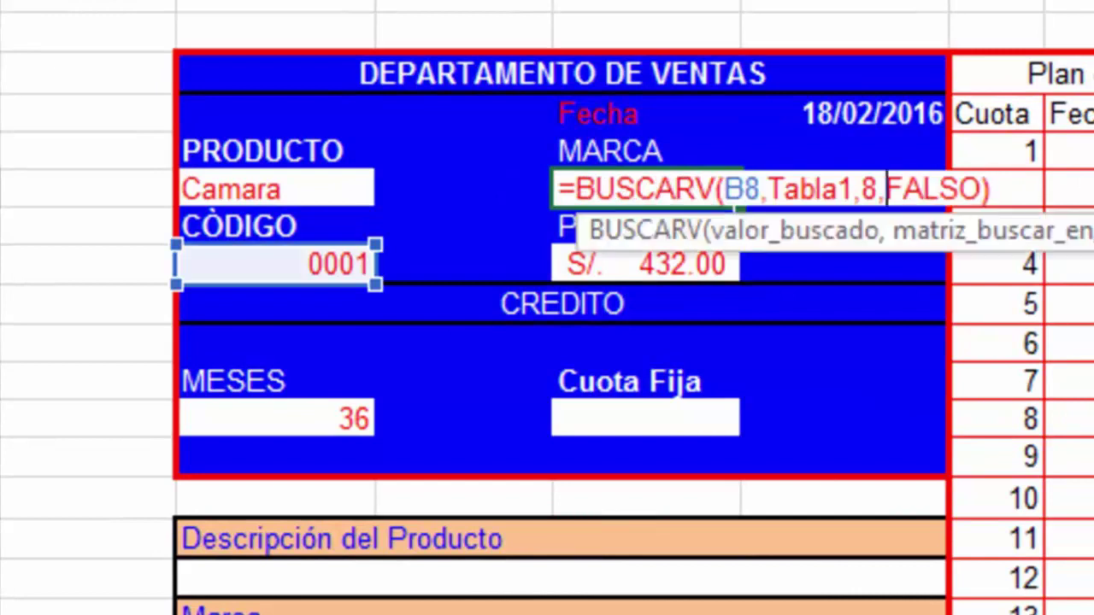
key(BackSpace)
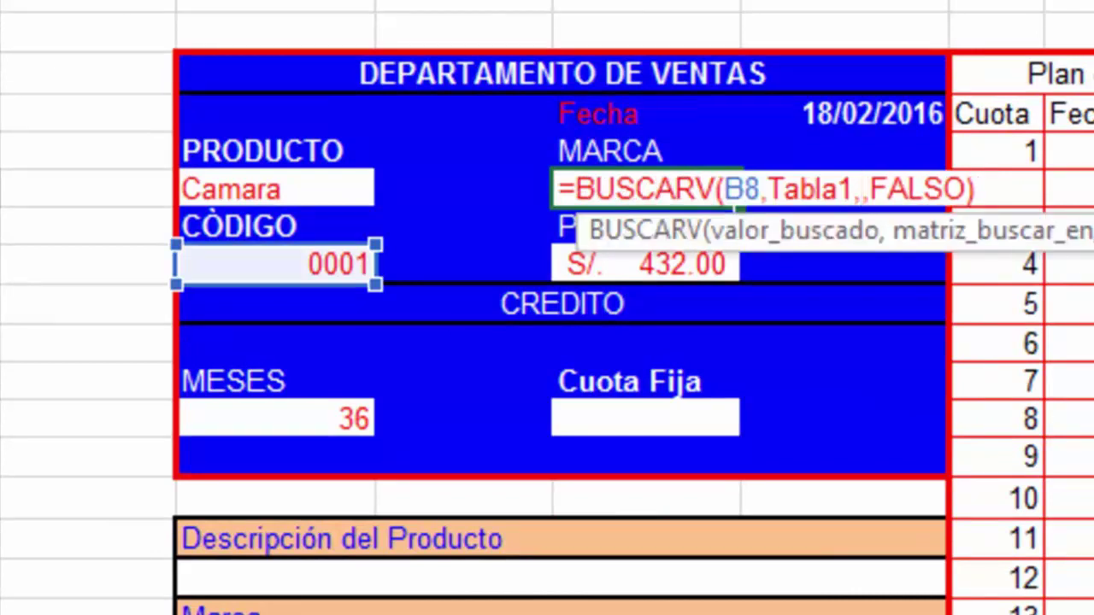
text(7)
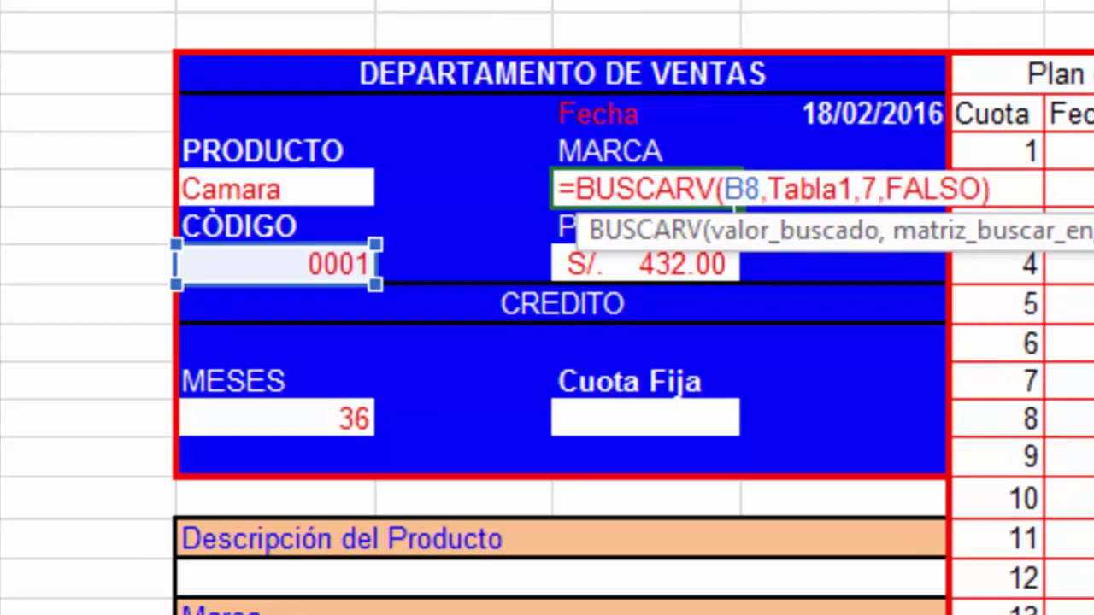
key(Return)
click(645, 189)
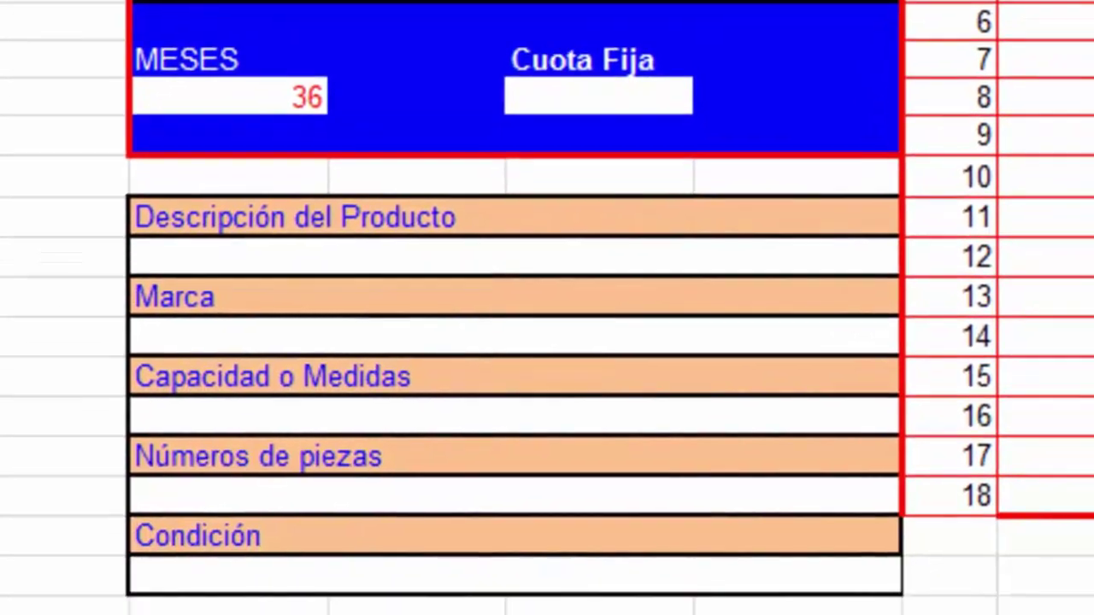
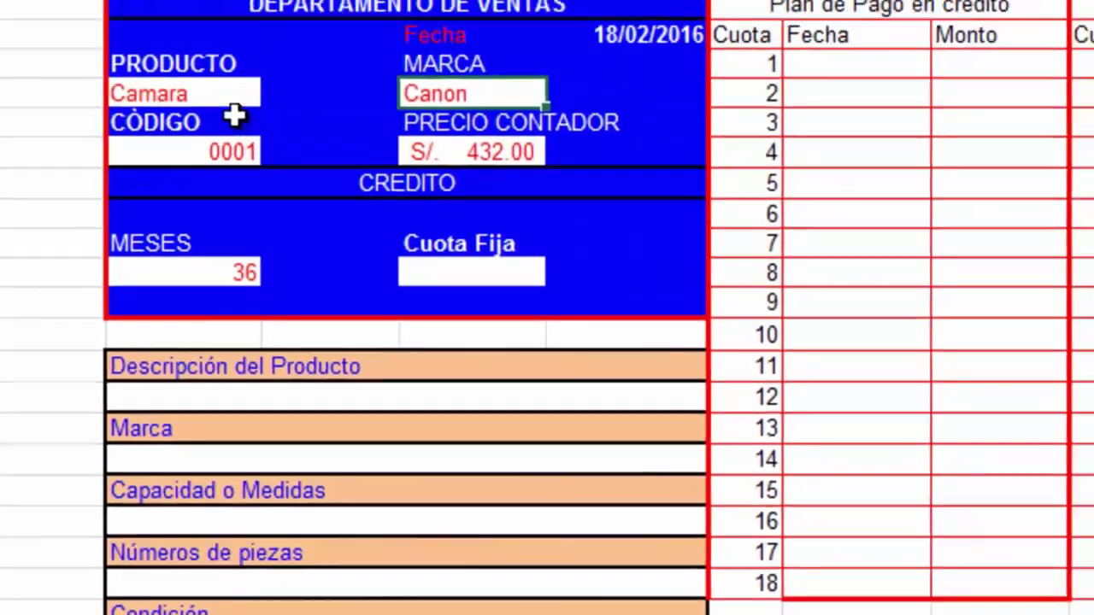
Copy the existing BUSCARV formula text and check the Producto column on BASE DE DATOS.
click(219, 154)
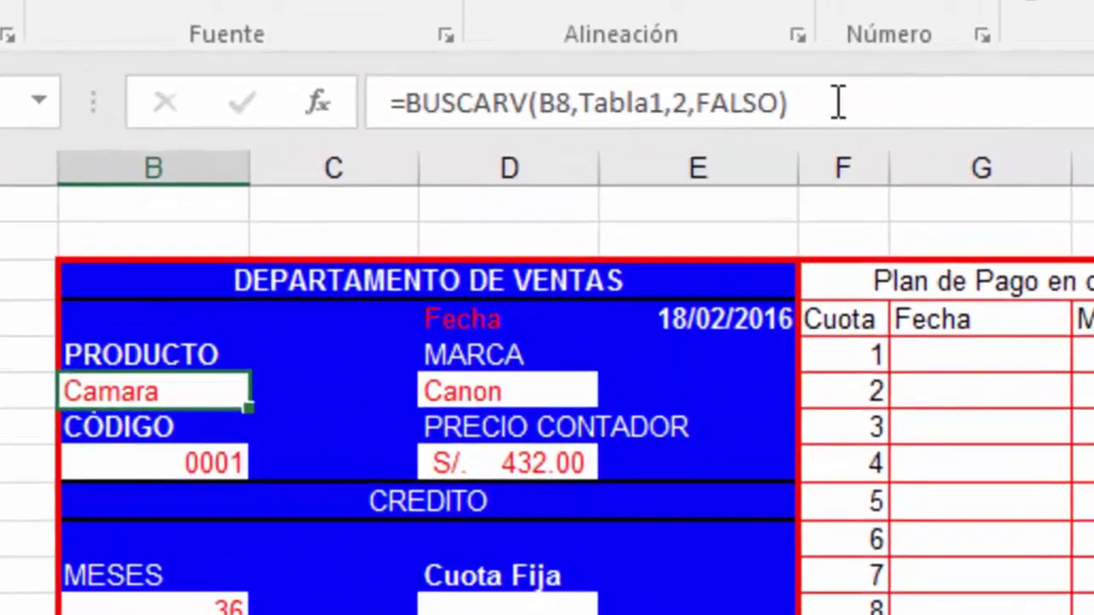
drag(837, 103, 391, 94)
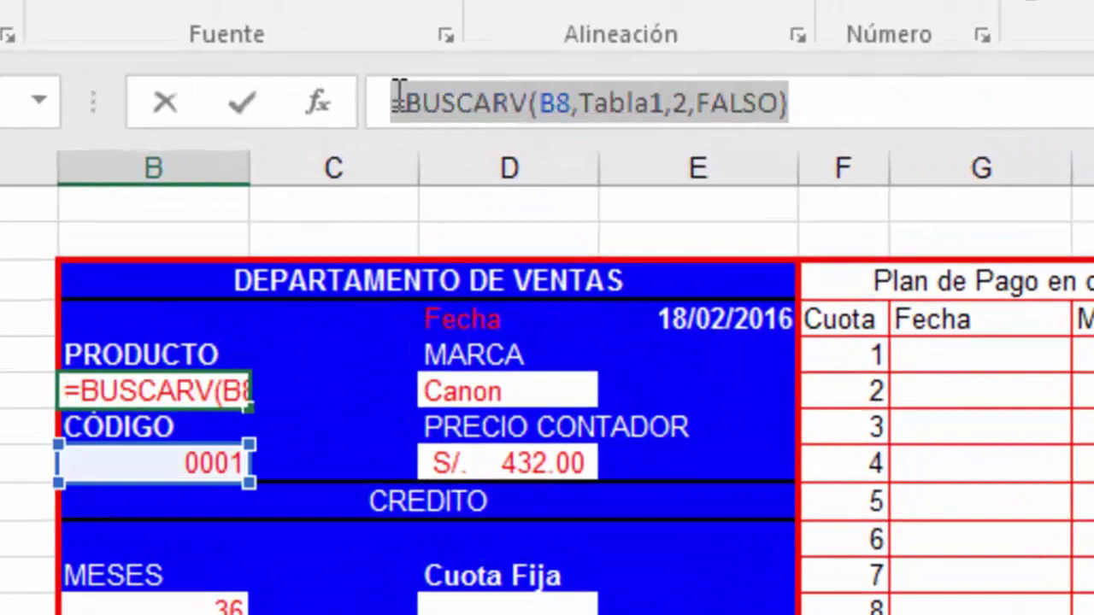
drag(391, 94, 407, 97)
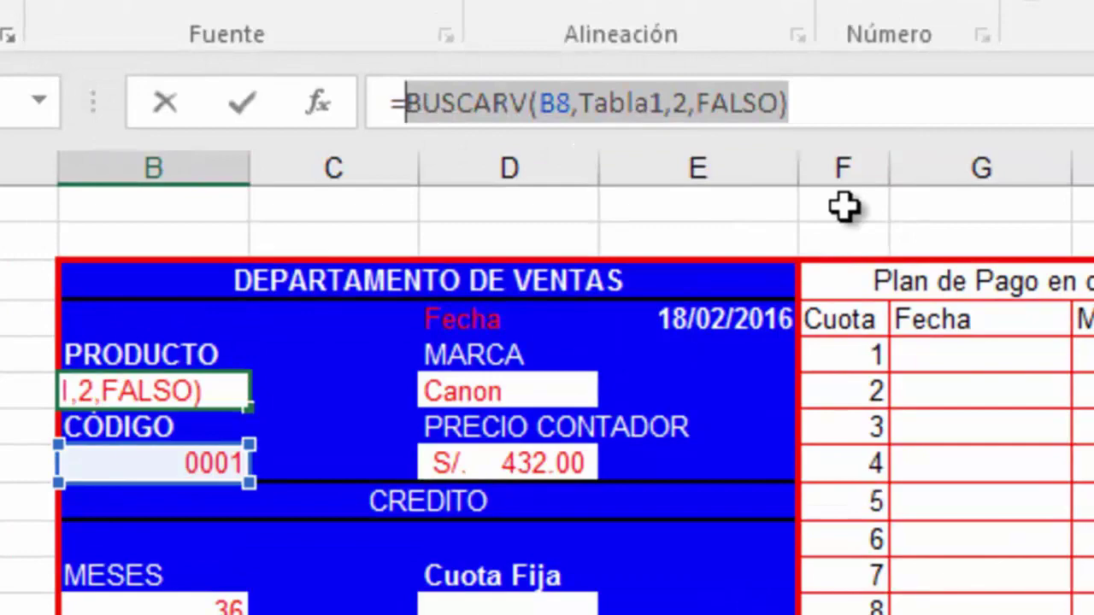
key(Escape)
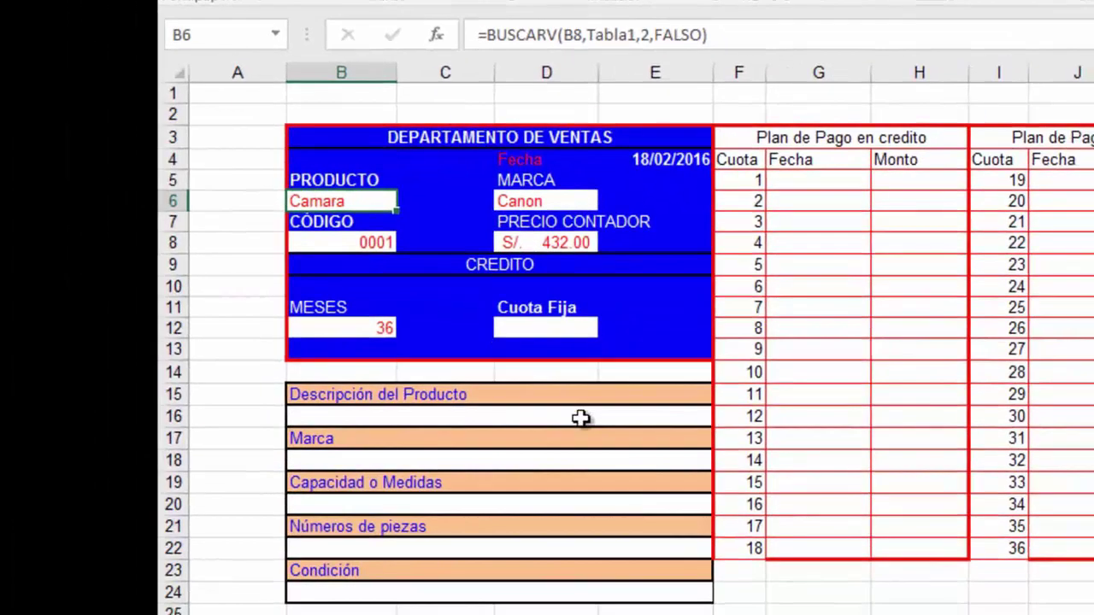
click(580, 418)
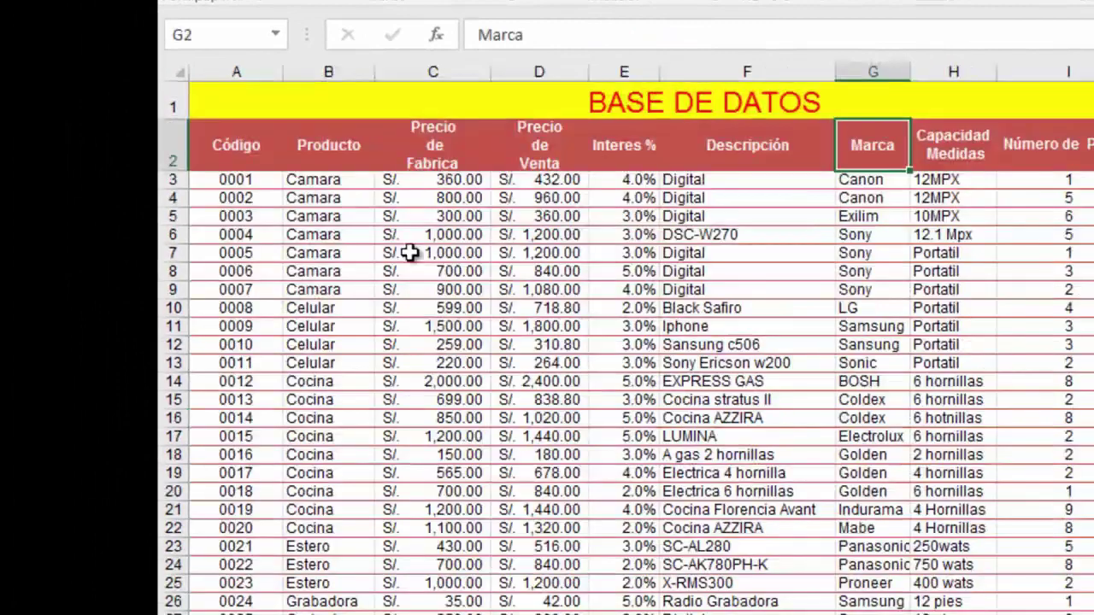
click(264, 146)
click(306, 146)
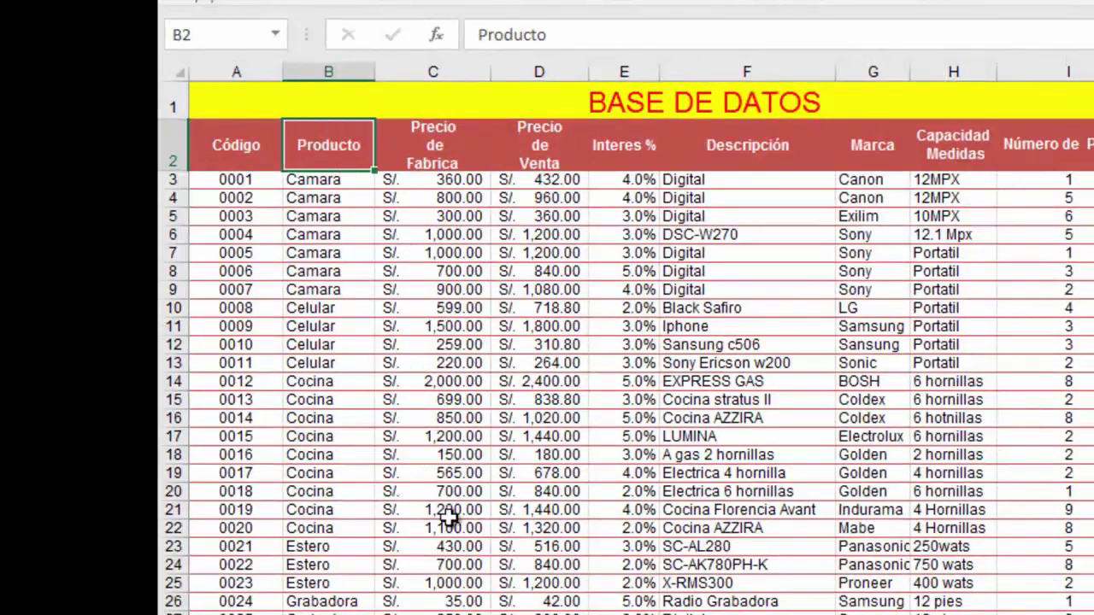
key(ctrl+Page_Up)
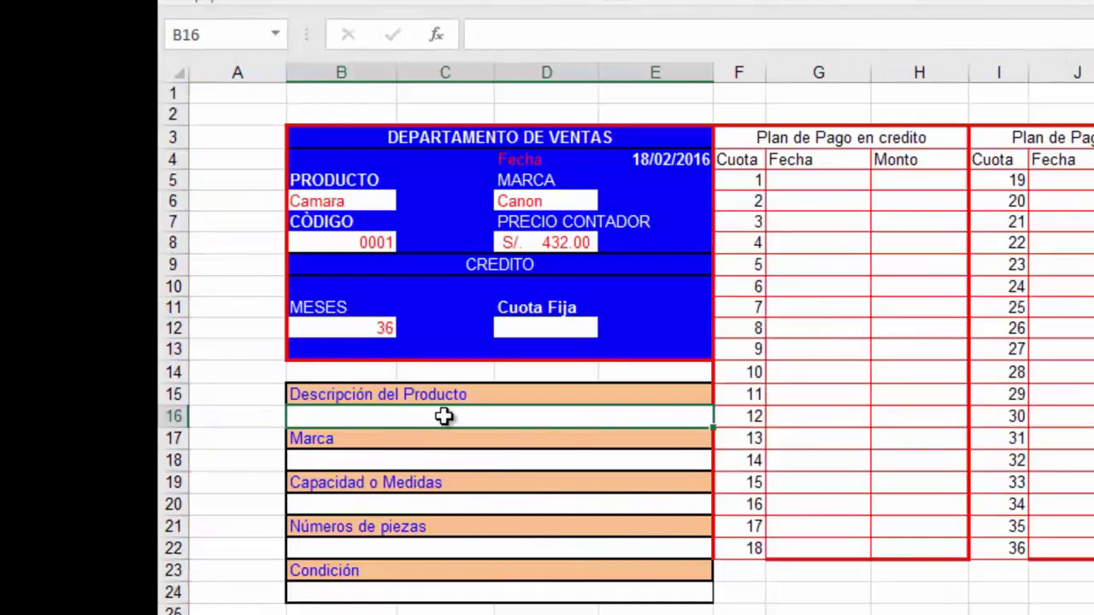
Enter =BUSCARV(B8,Tabla1,2,FALSO) for the description (Camara) and =BUSCARV(B8,Tabla1,7,FALSO) for Marca (Canon).
click(596, 33)
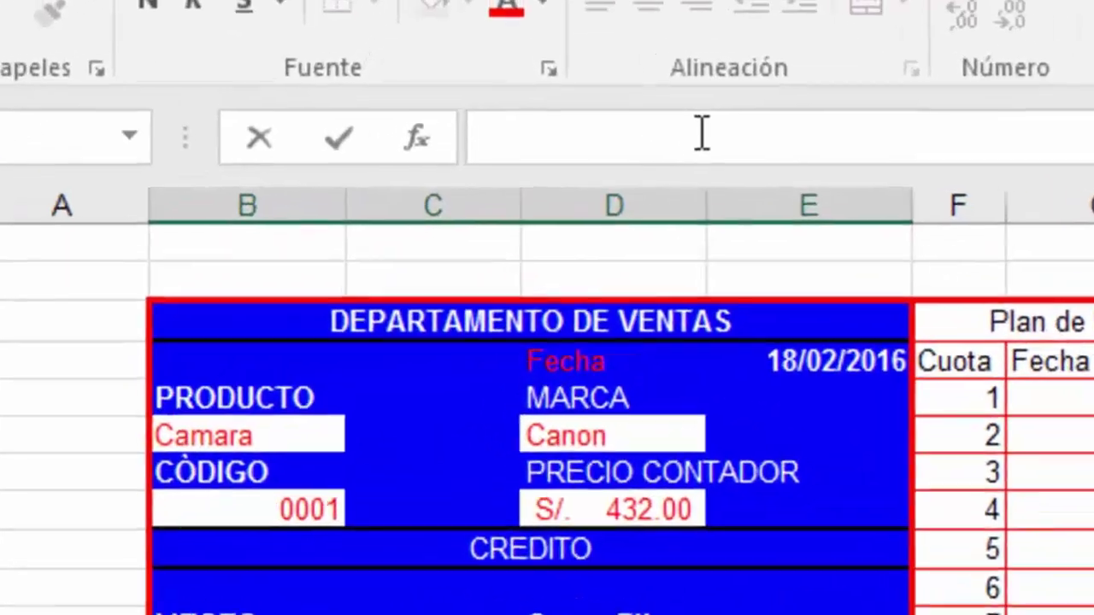
text(=)
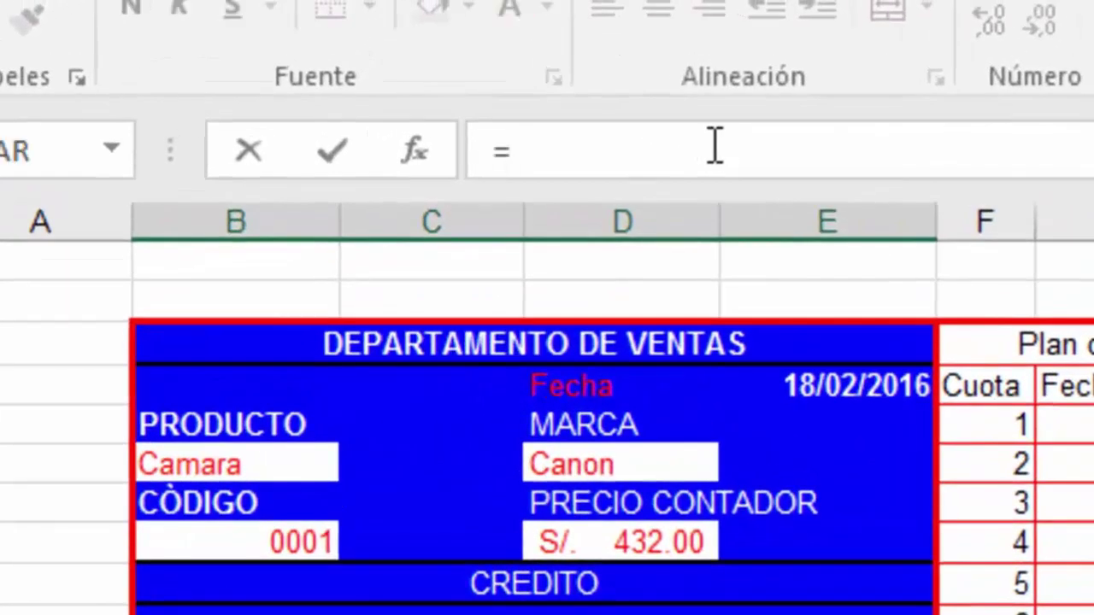
text(BUSCARV(B8,Tabla1,2,FALSO))
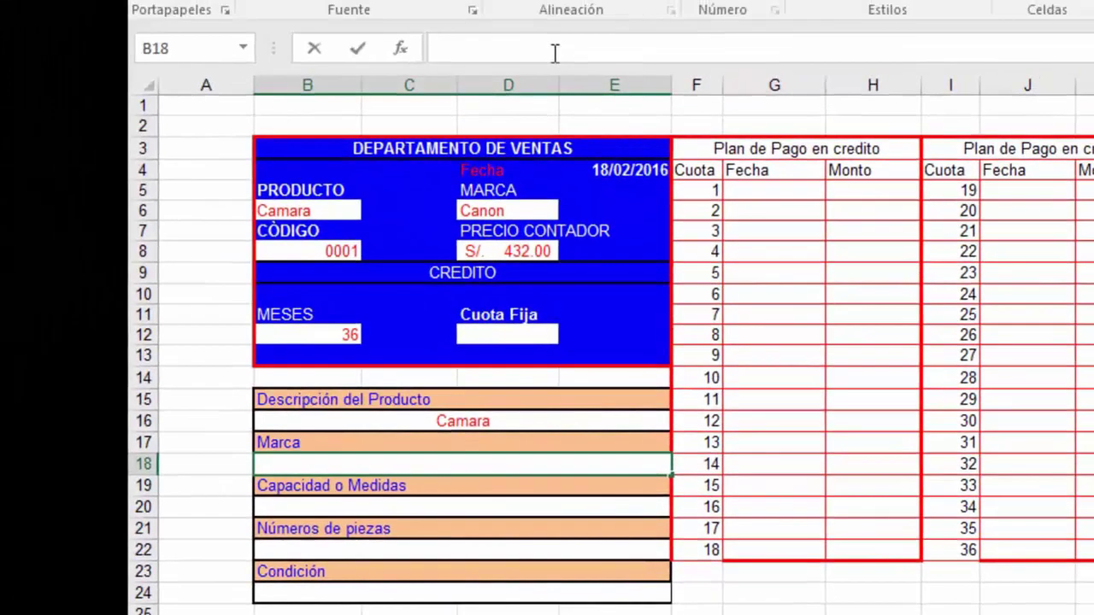
text(=BUSCARV(B8,Tabla1,2,FALSO))
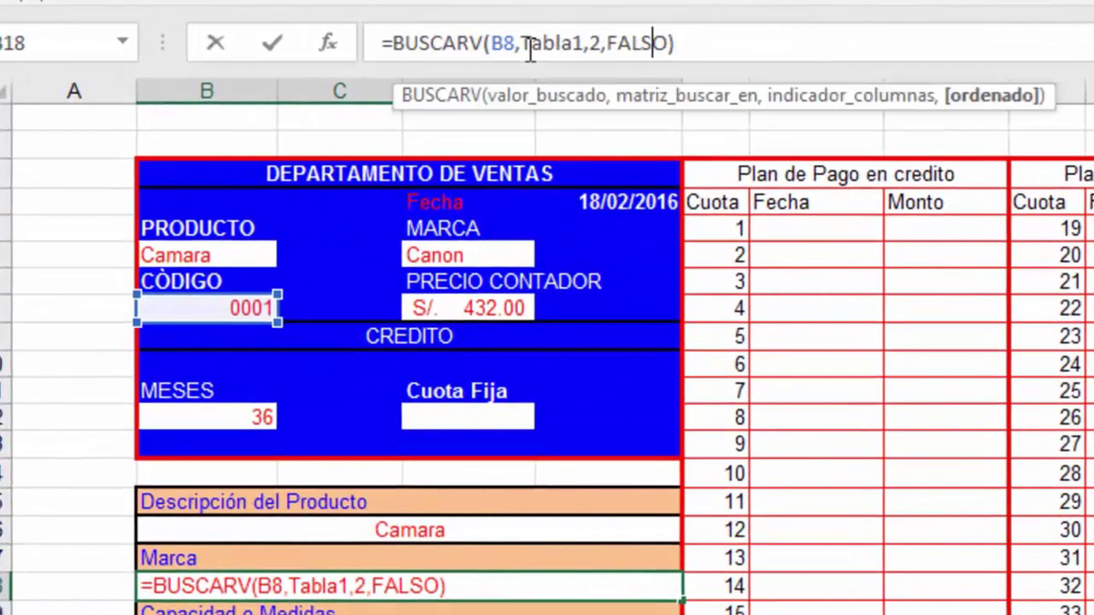
key(Left)
key(Left)
key(BackSpace)
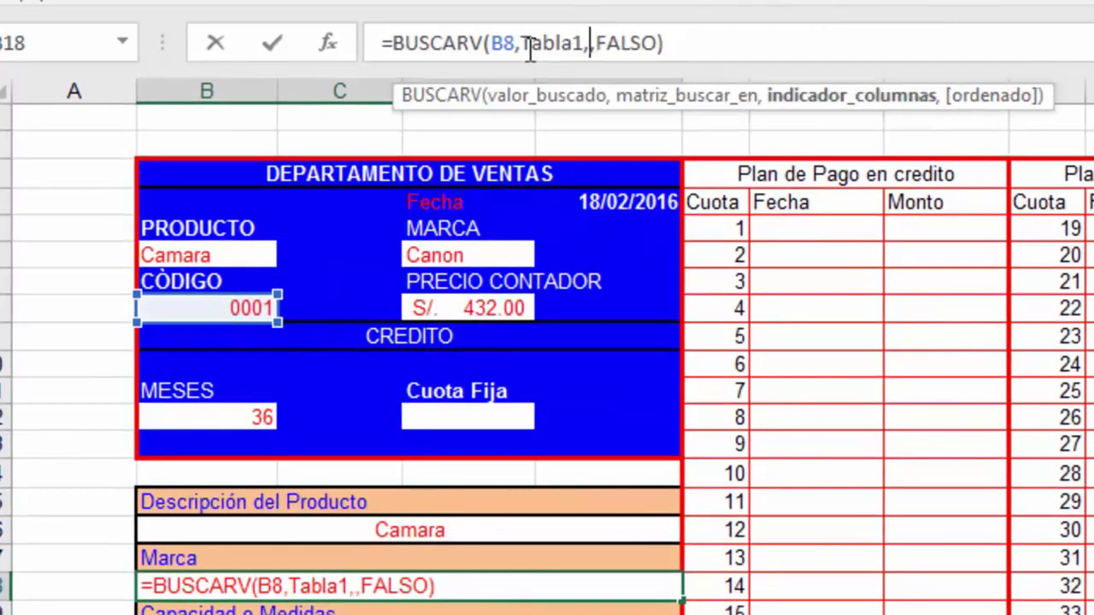
text(7)
key(Return)
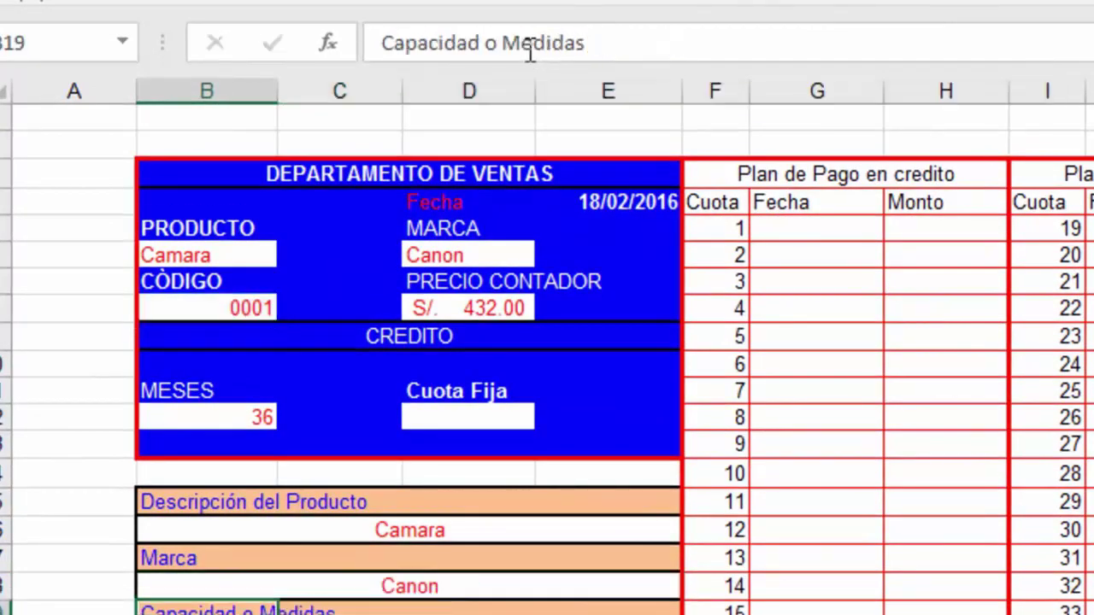
key(Return)
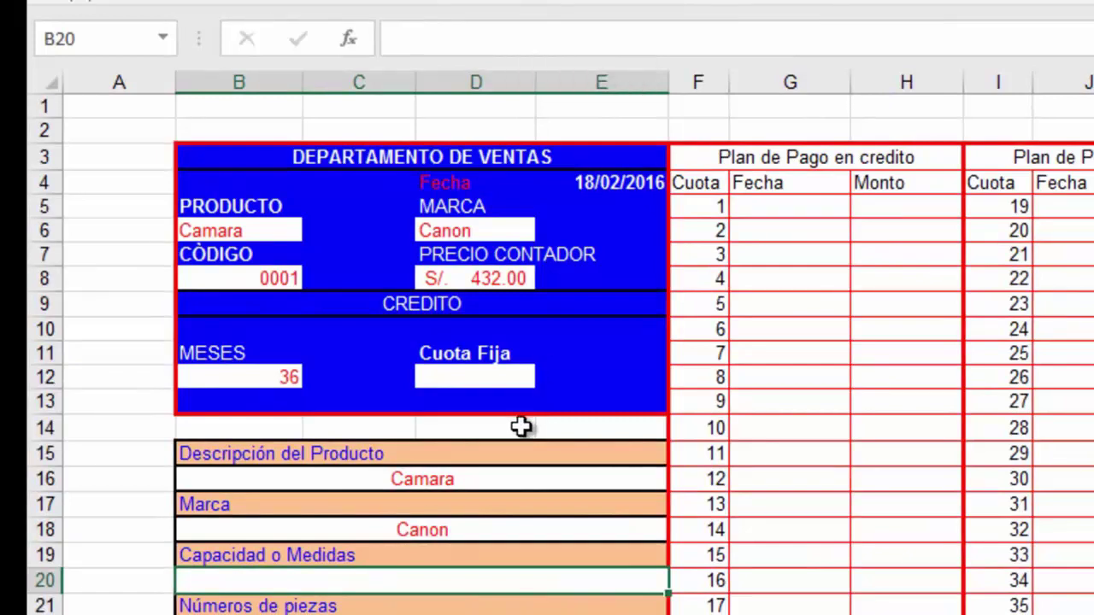
Count the BASE DE DATOS headers to find the Capacidad Medidas column number.
key(ctrl+Page_Up)
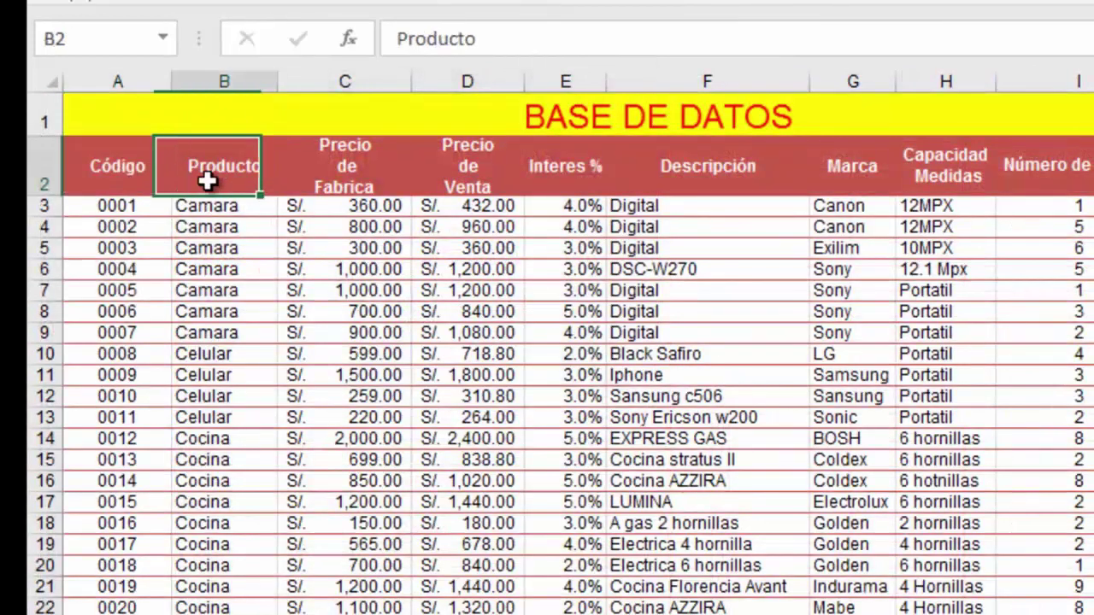
click(323, 176)
click(538, 171)
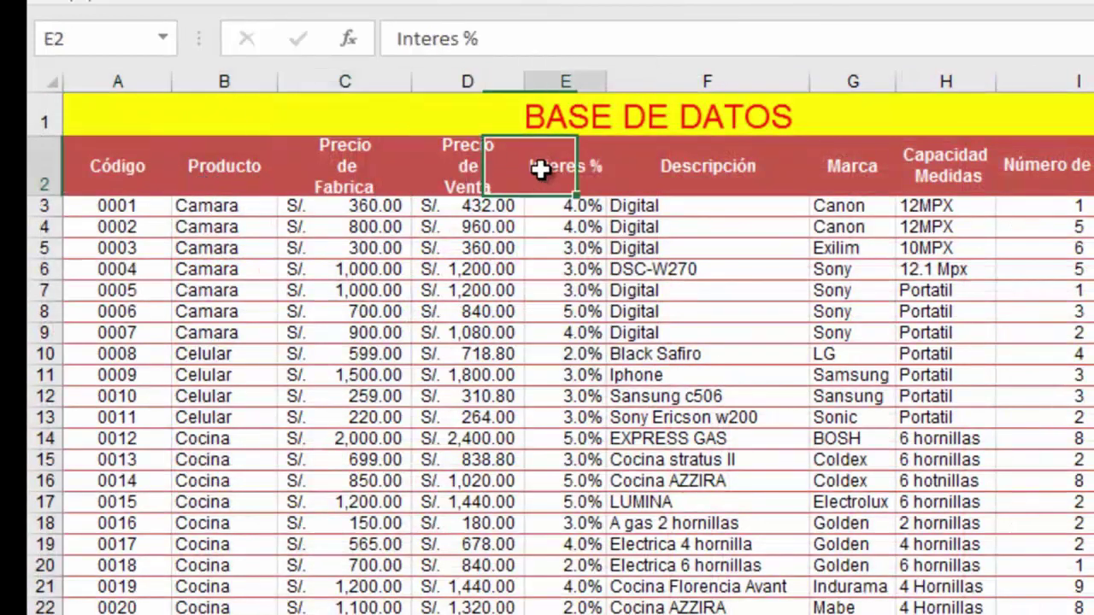
click(714, 176)
click(864, 177)
click(957, 174)
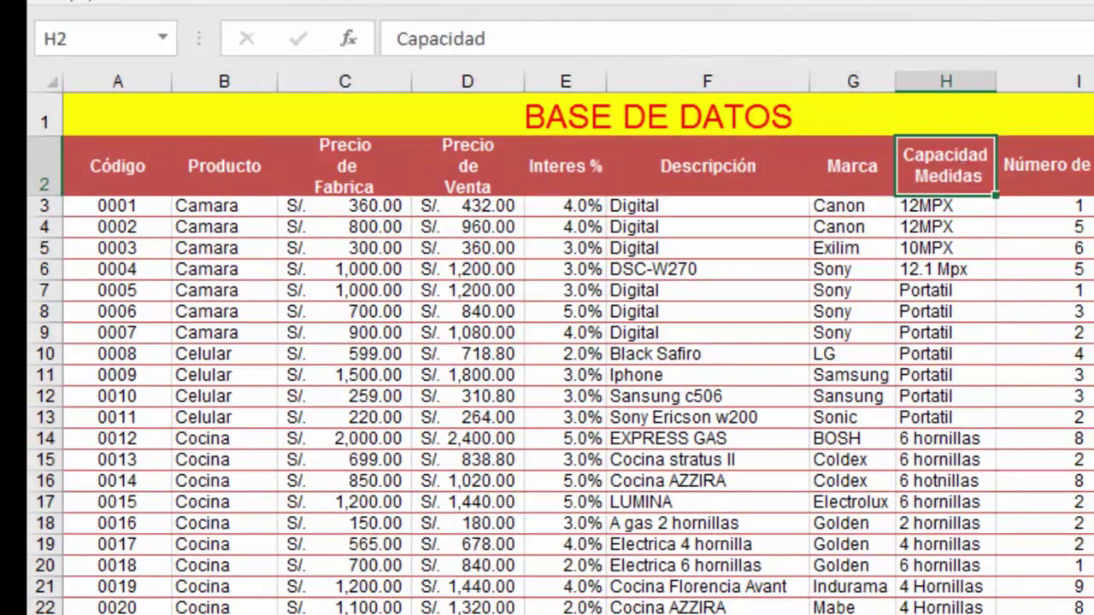
key(ctrl+Page_Down)
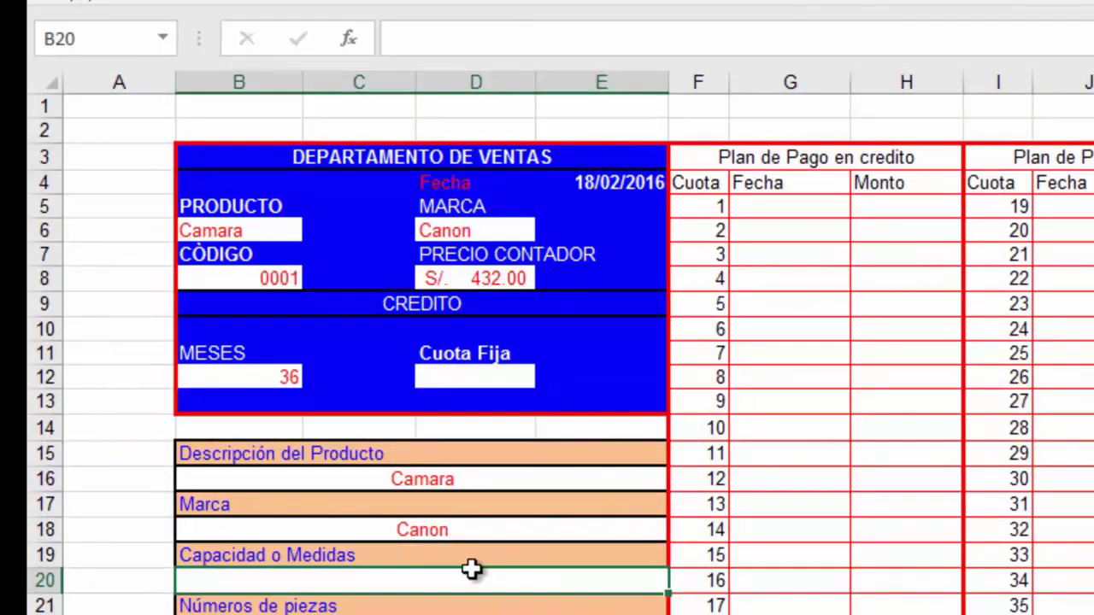
Enter =BUSCARV(B8,Tabla1,8,FALSO) in the Capacidad o Medidas cell, showing 12MPX.
text(=)
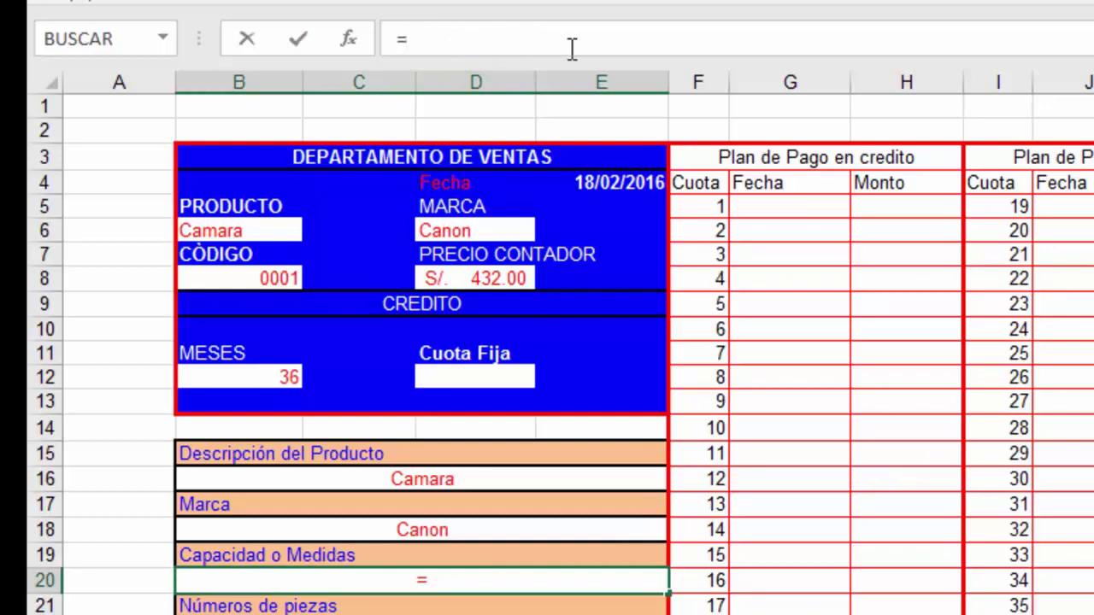
text(BUSCARV(B8,Tabla1,2,FALSO))
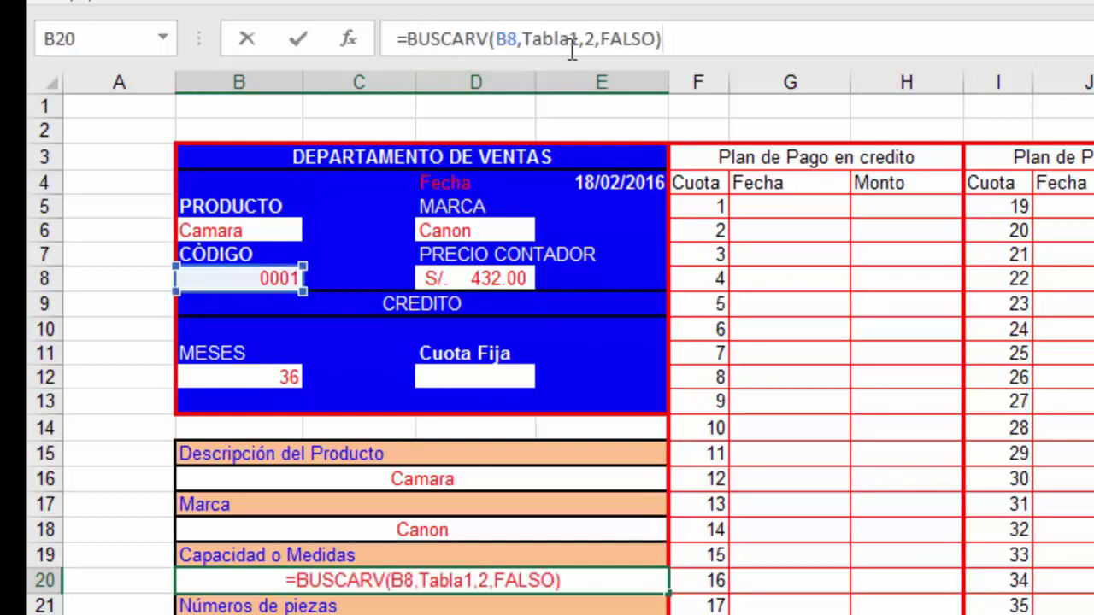
key(Left)
key(Left)
key(Left)
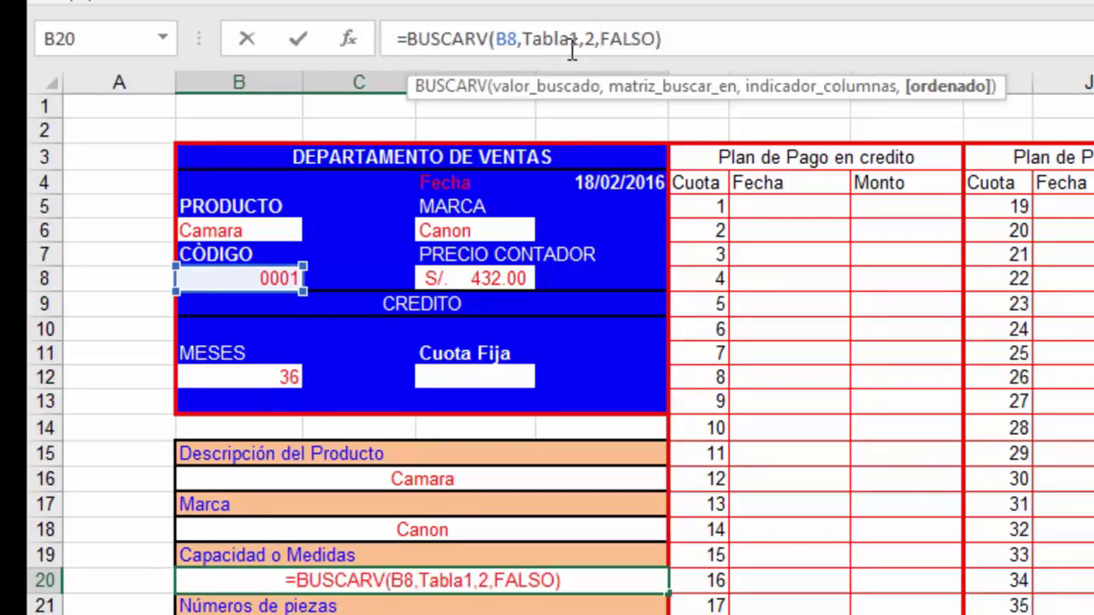
key(Left)
key(Left)
key(Left)
key(BackSpace)
text(8)
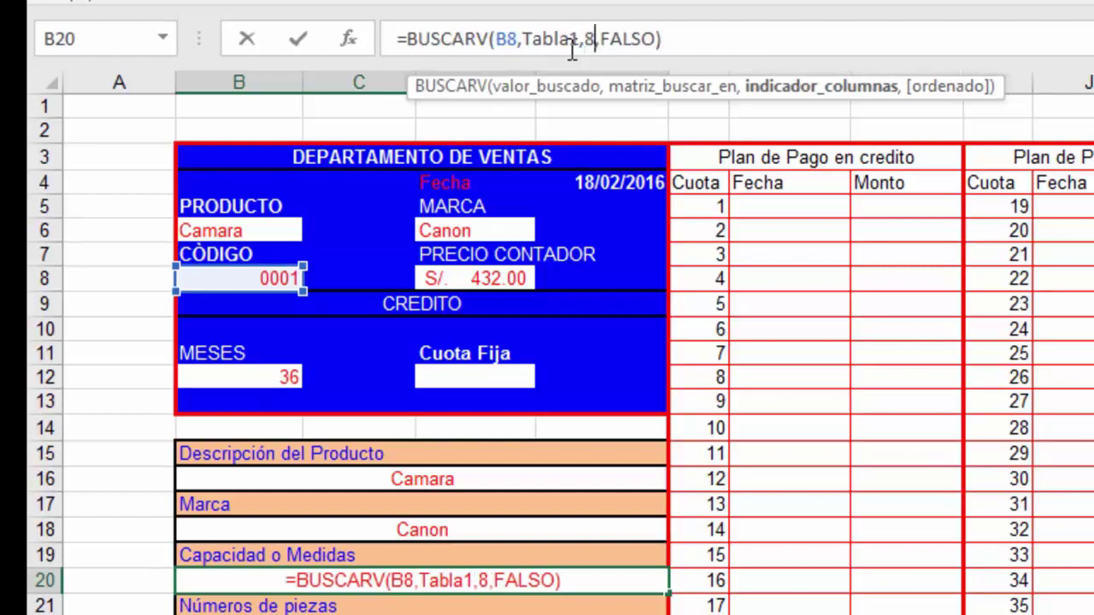
key(Return)
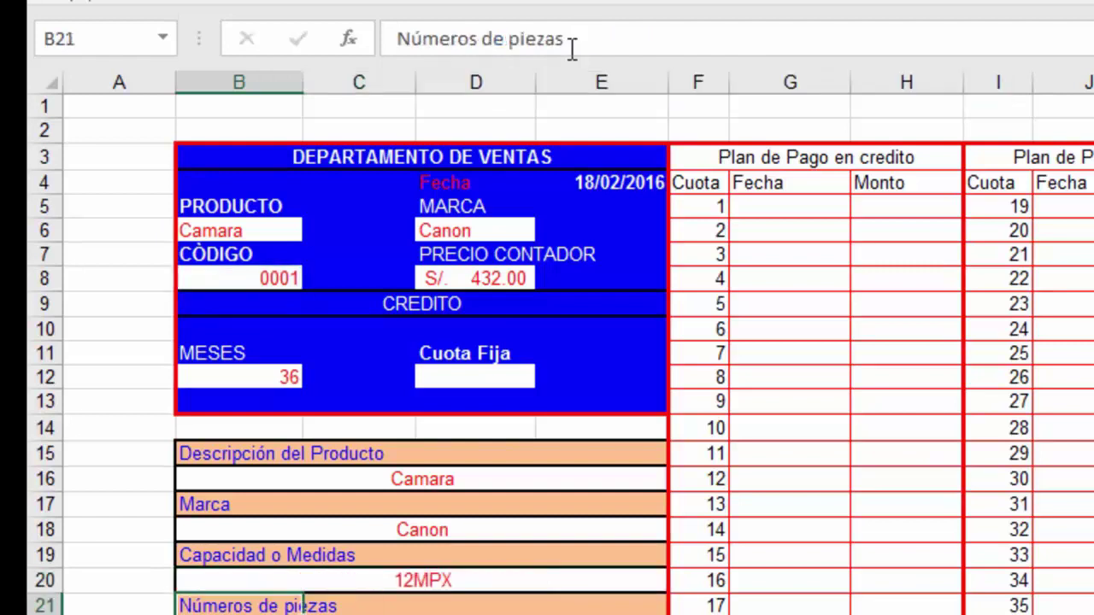
key(Return)
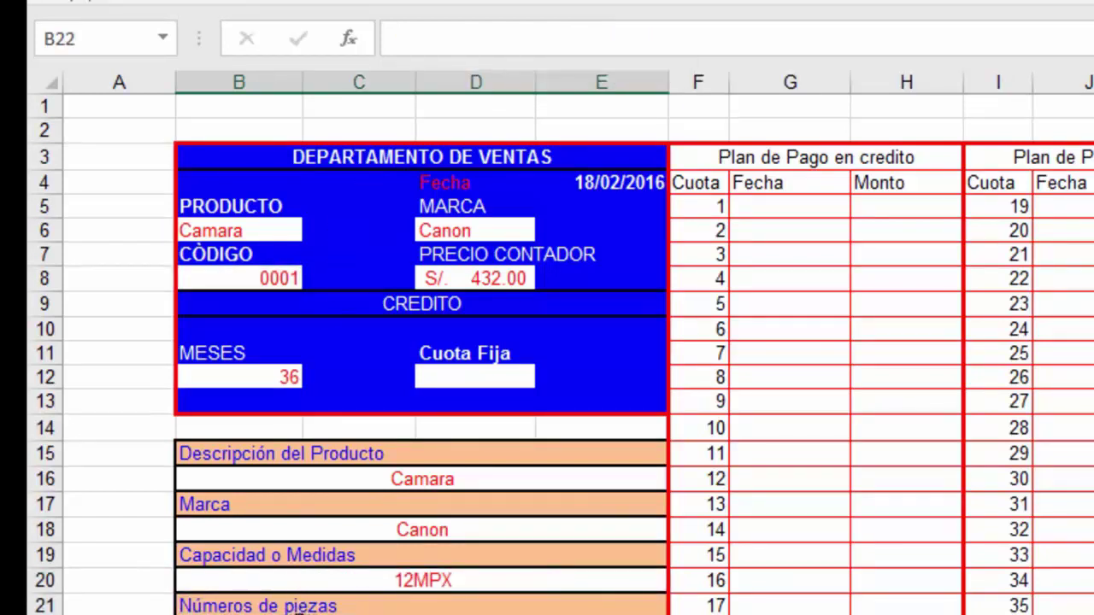
Count the BASE DE DATOS headers to find the Número de Piezas column.
key(ctrl+Page_Down)
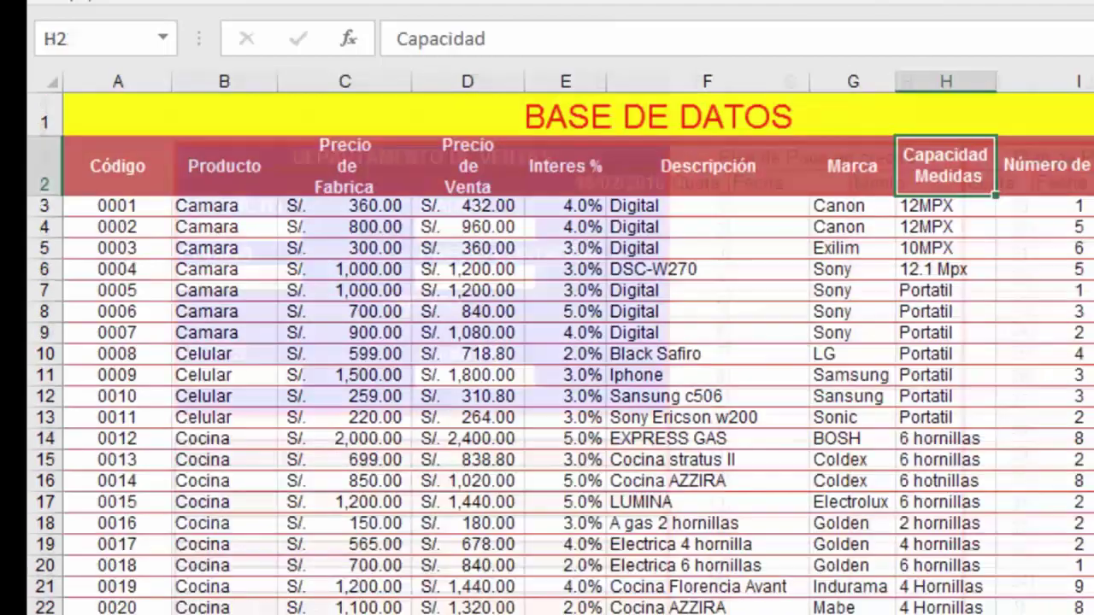
key(Home)
key(Right)
key(Right)
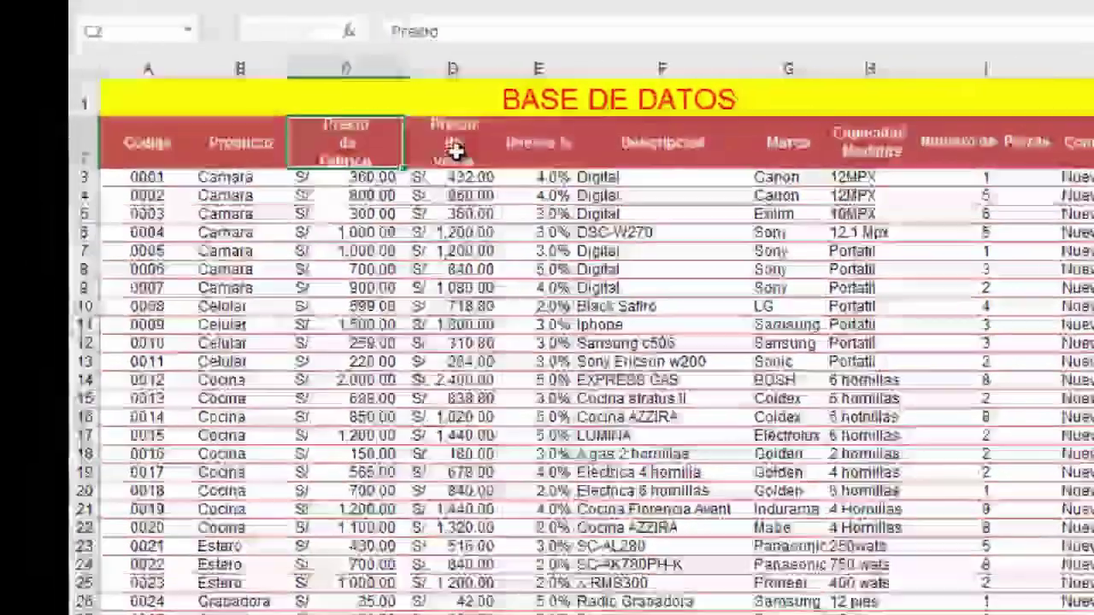
key(Right)
key(Right)
key(Right)
click(738, 141)
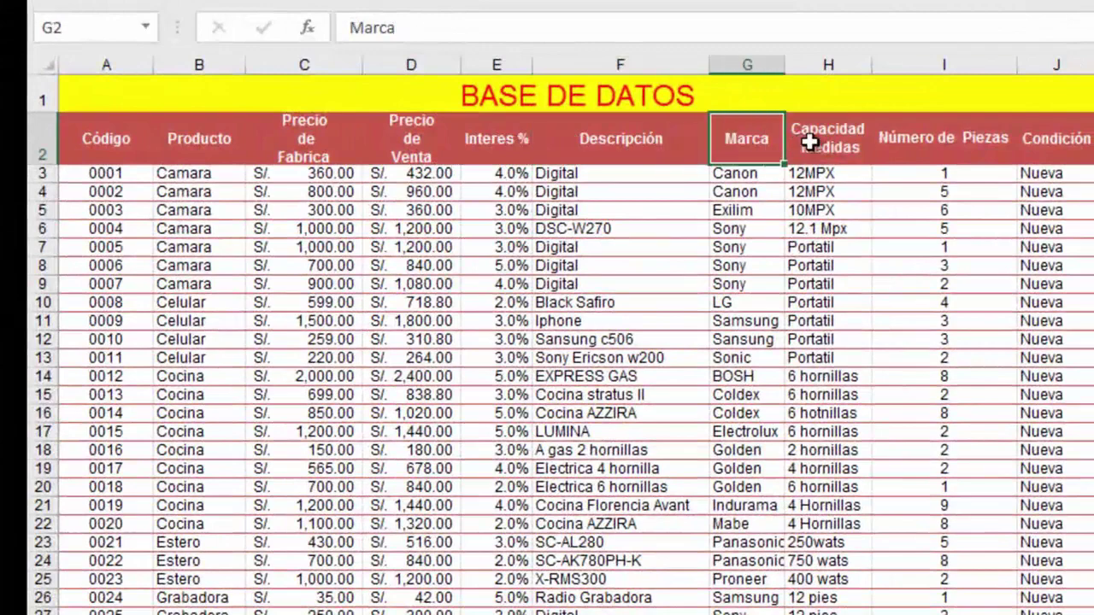
click(809, 145)
click(974, 141)
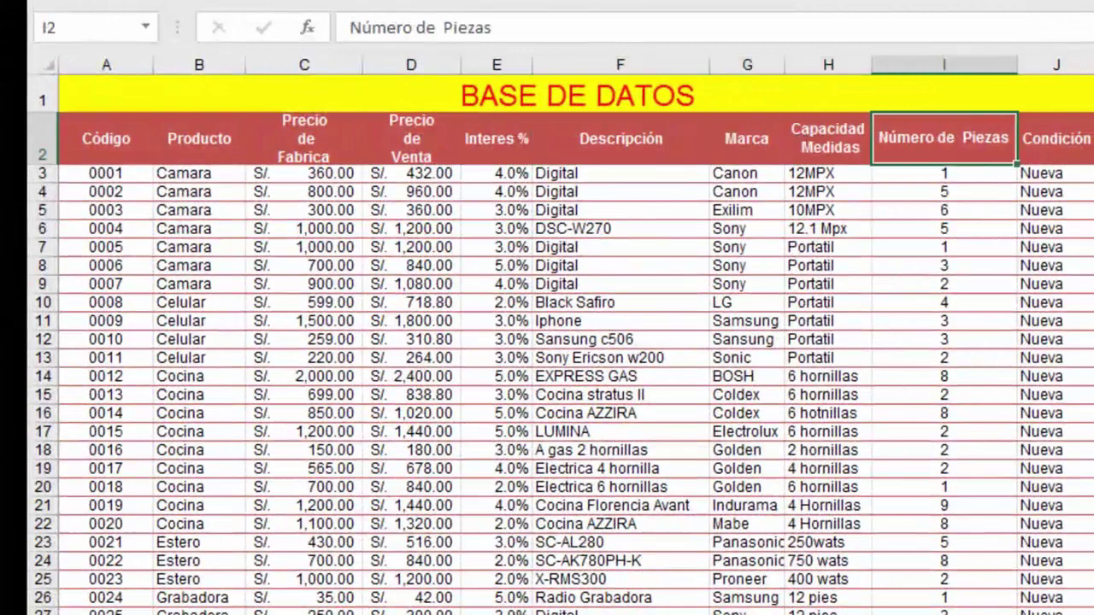
key(ctrl+Page_Up)
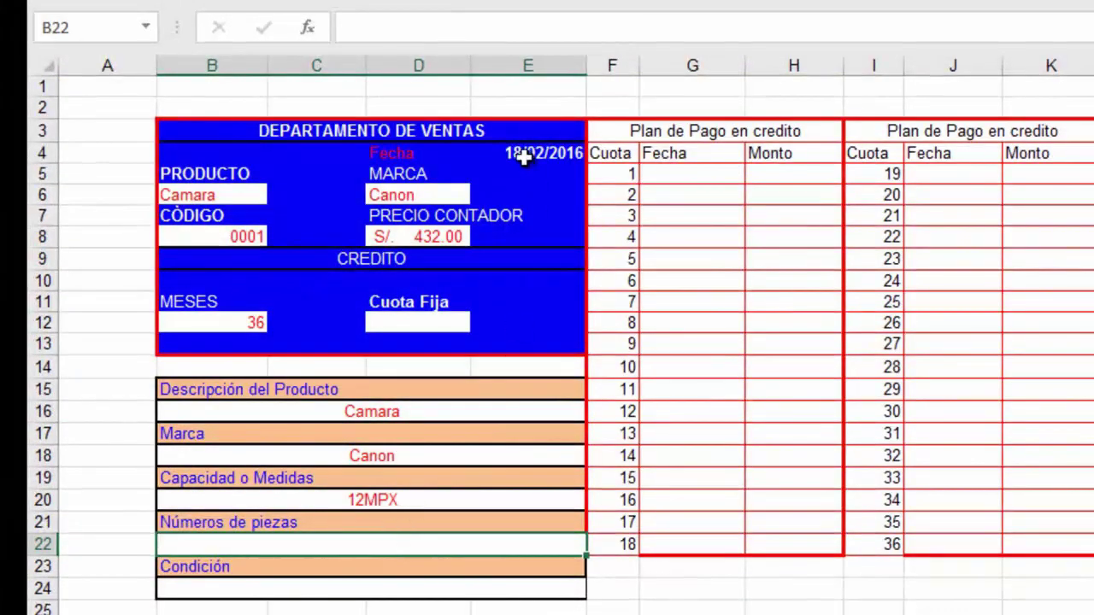
Enter =BUSCARV(B8,Tabla1,9,FALSO) in the number-of-pieces cell.
click(481, 26)
text(=BUSCARV(B8,Tabla1,2,FALSO))
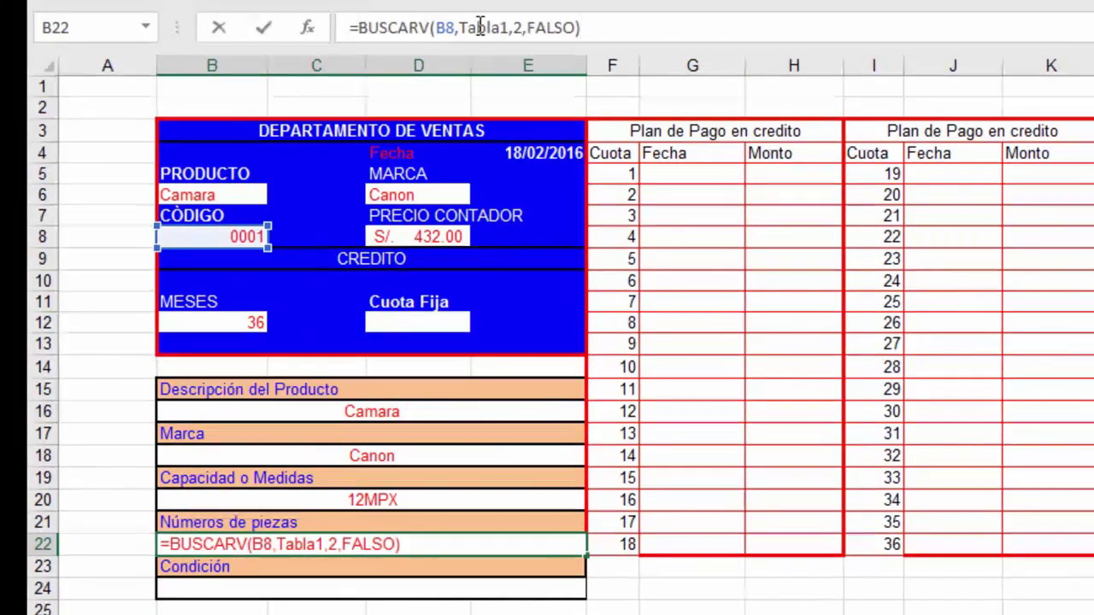
key(Left)
key(Left)
key(Left)
key(Left)
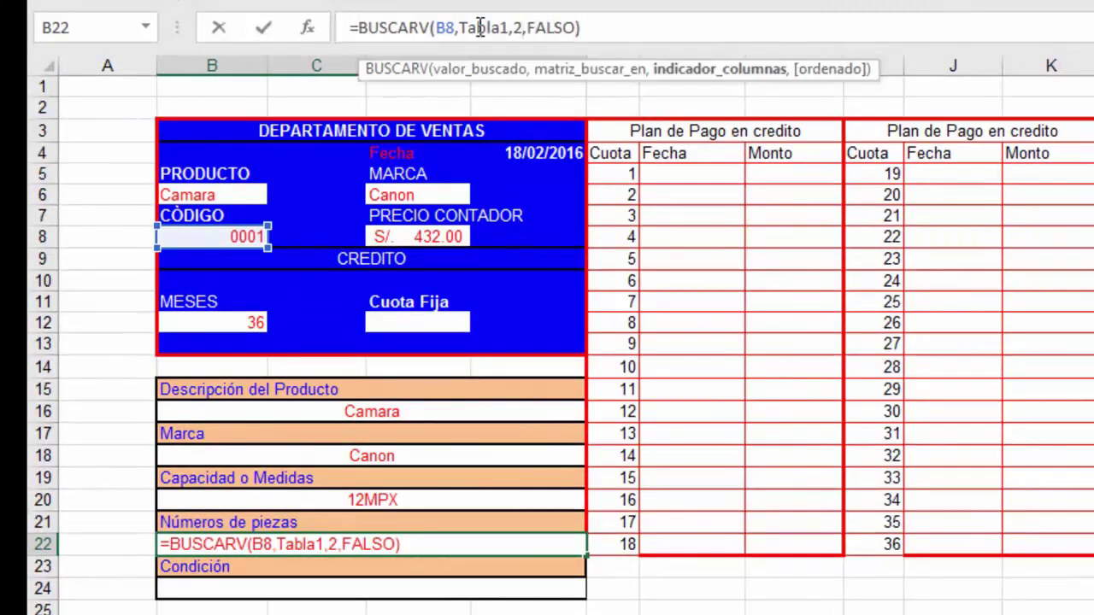
key(BackSpace)
text(9)
key(Return)
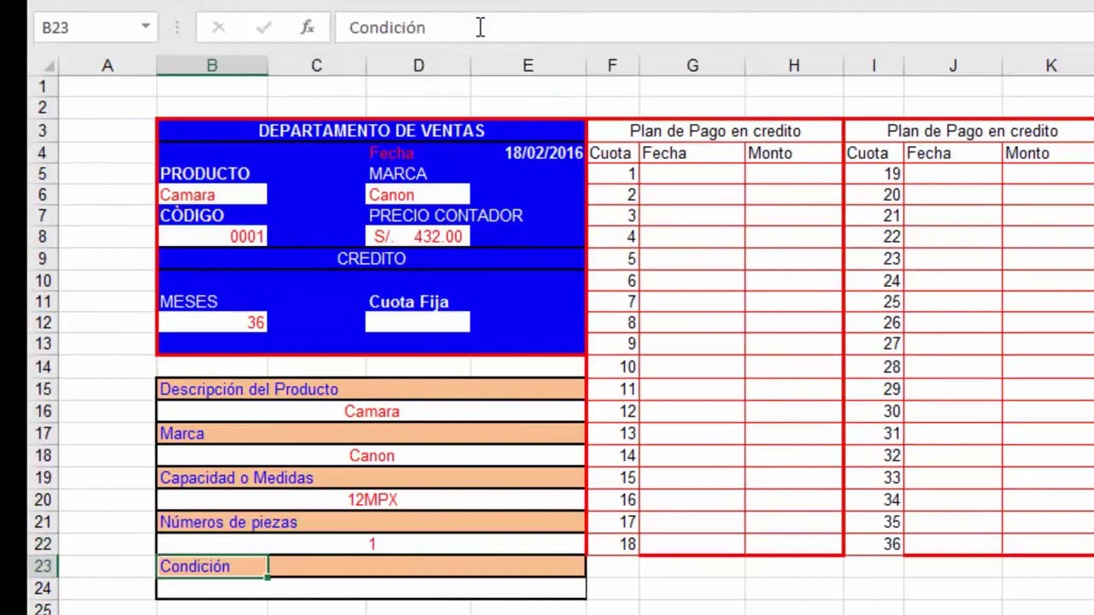
key(Return)
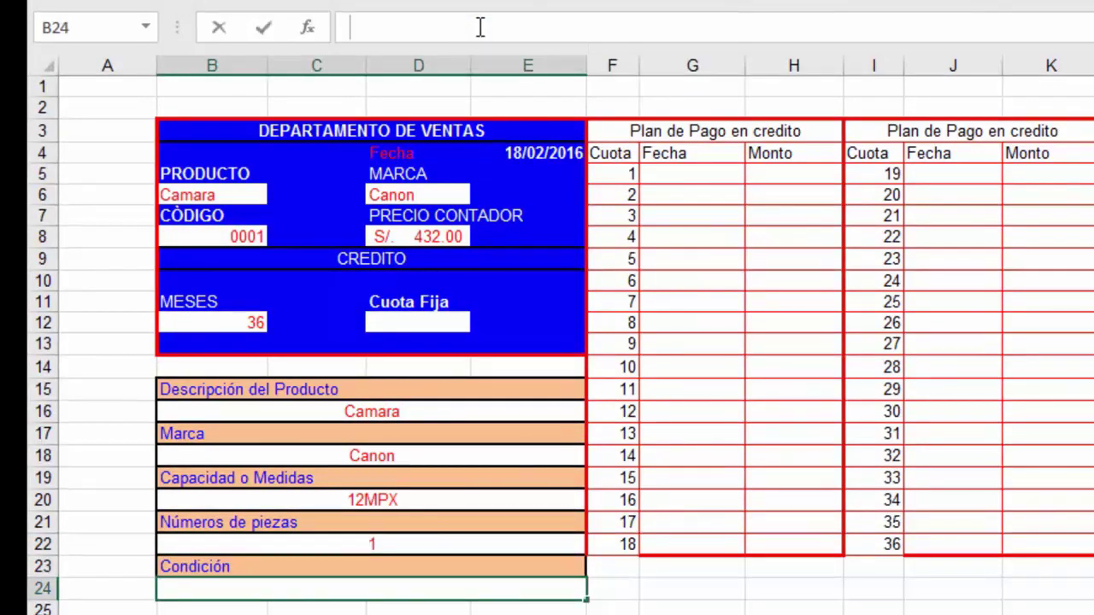
Enter =BUSCARV(B8,Tabla1,10,FALSO) in the Condición cell, showing Nueva.
text(=)
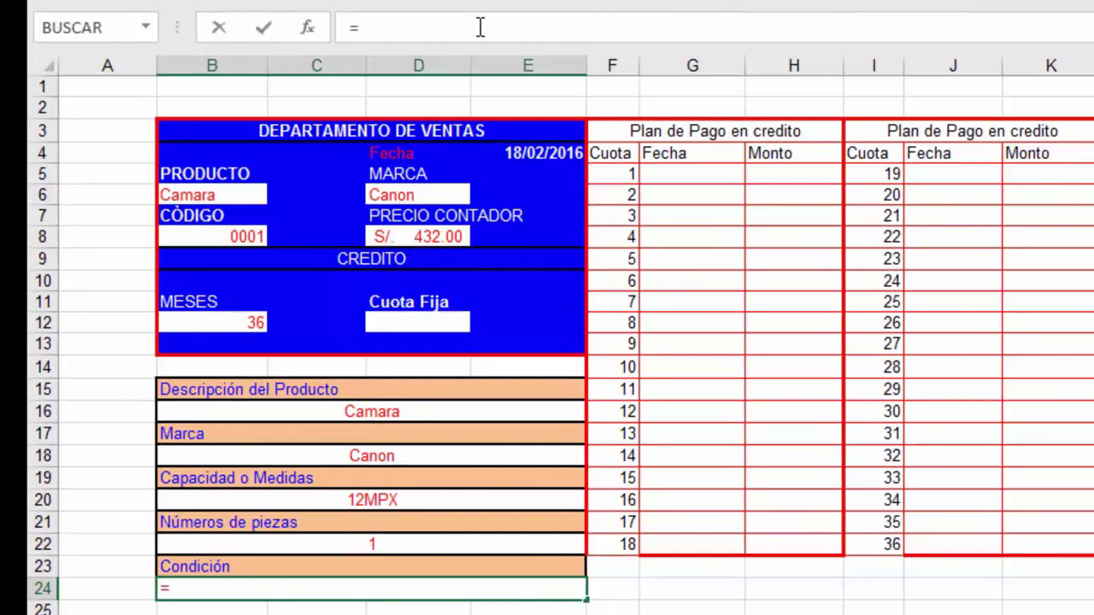
text(BUSCARV(B8,Tabla1,2,FALSO))
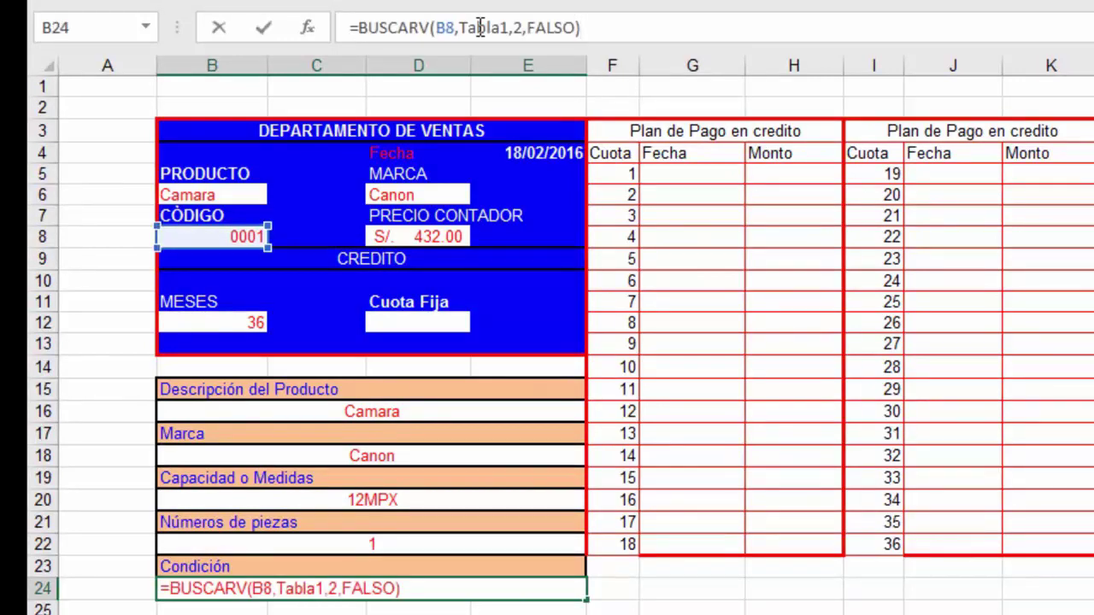
key(Left)
key(Left)
key(Left)
key(Left)
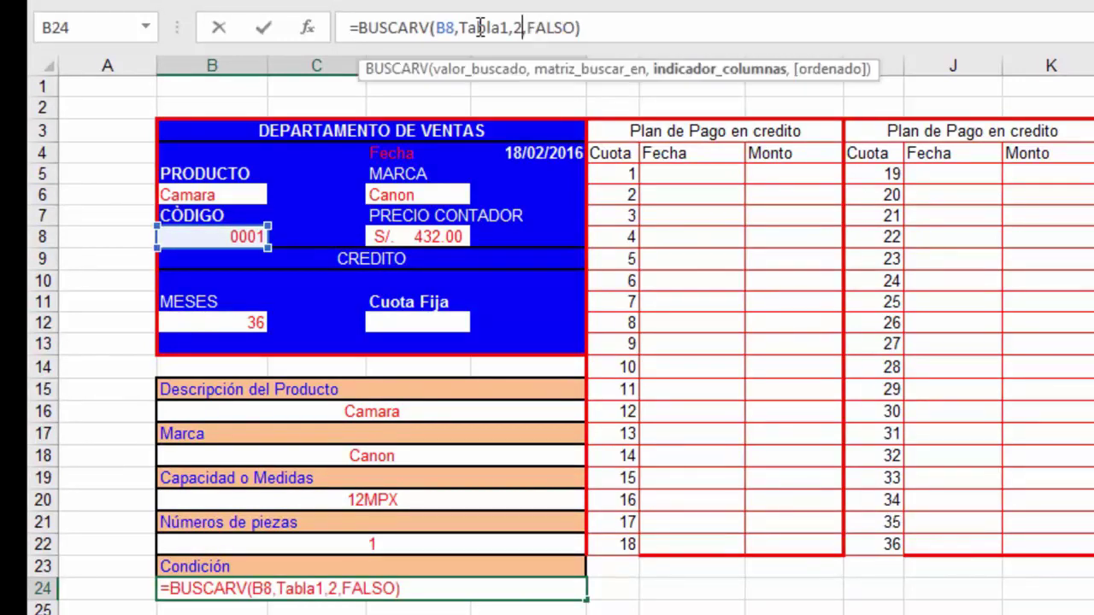
key(BackSpace)
text(10)
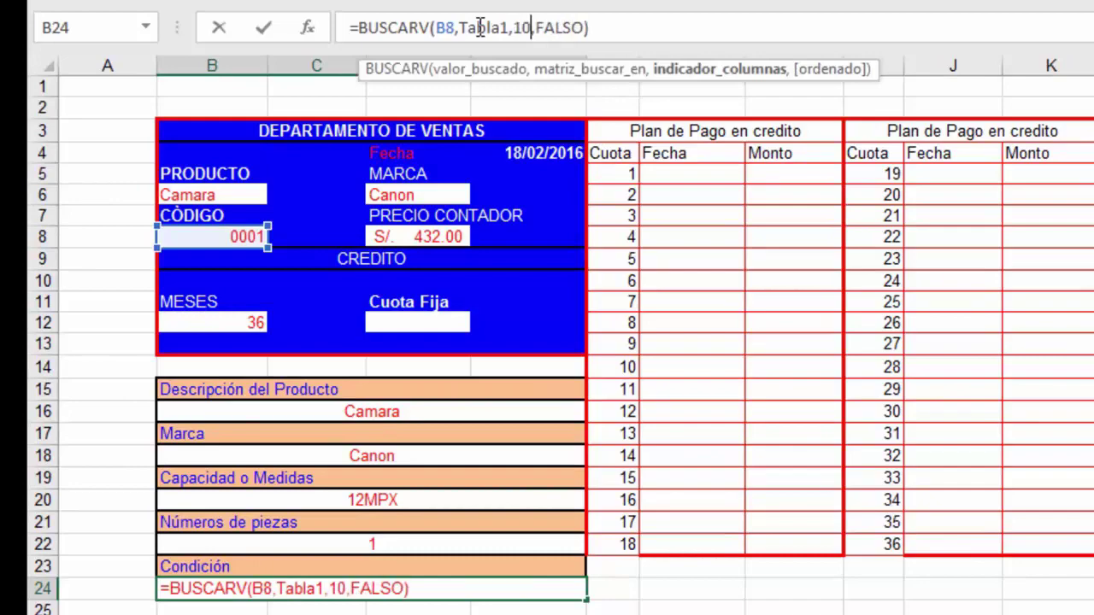
key(Return)
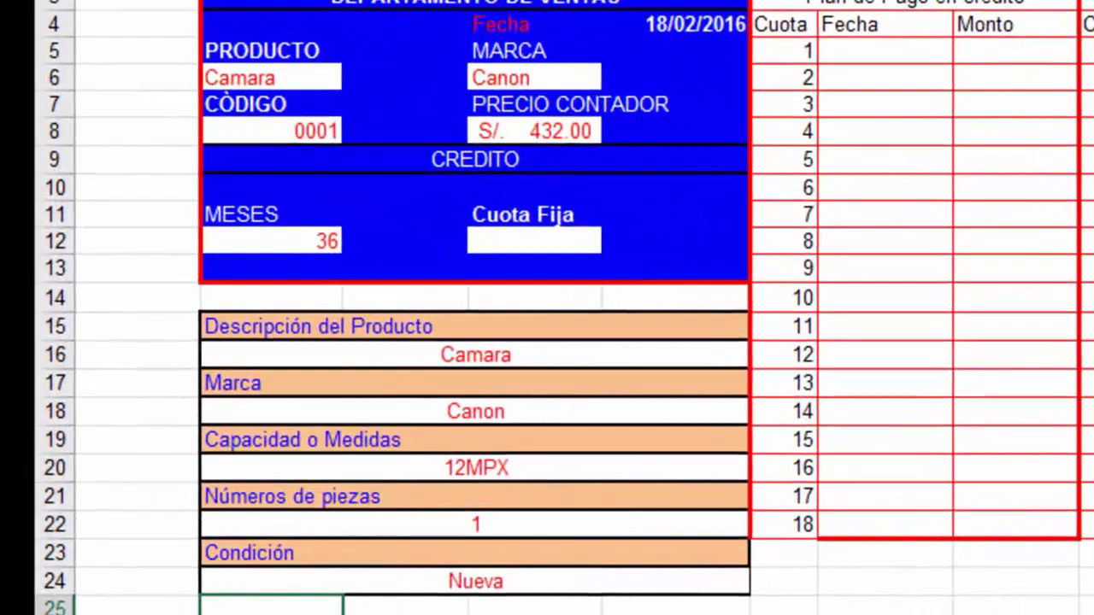
click(326, 142)
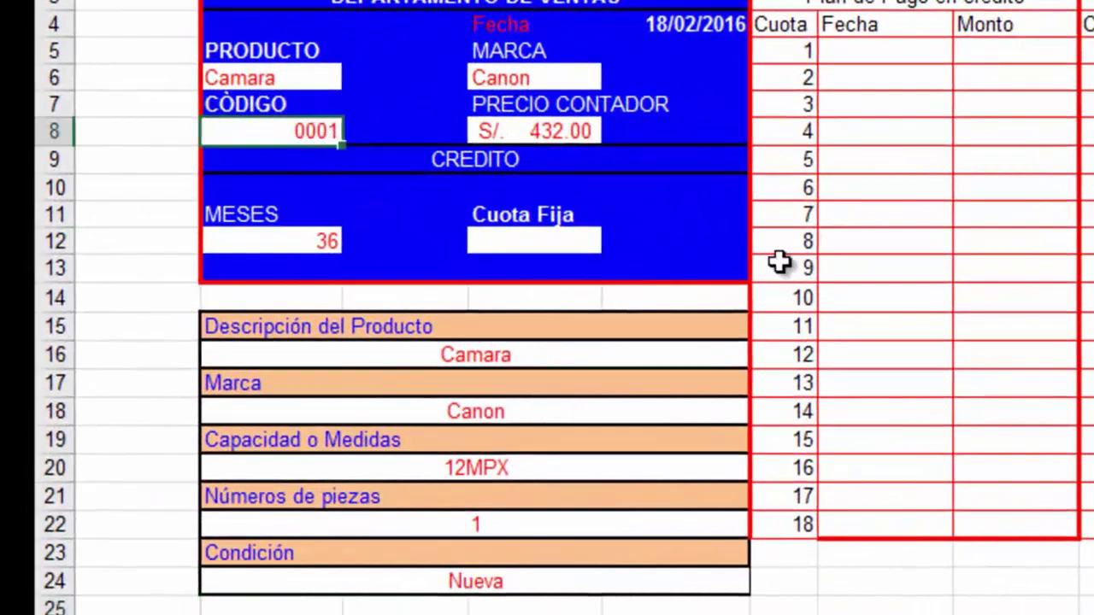
Change the product code to 0005, then bring the payroll sheet's summary tables into view.
text(5)
key(Return)
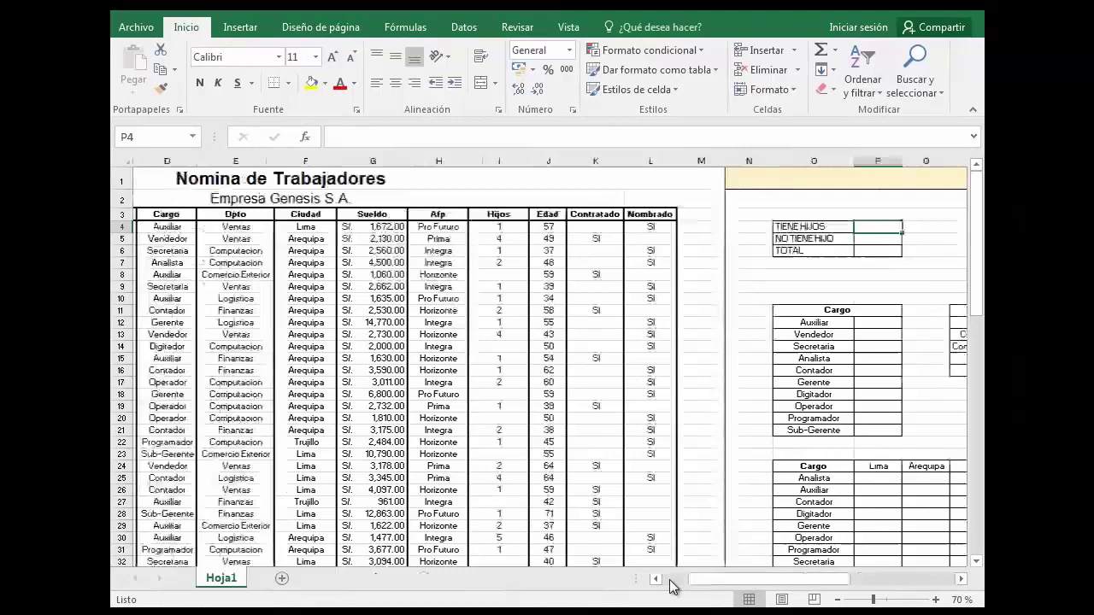
click(671, 586)
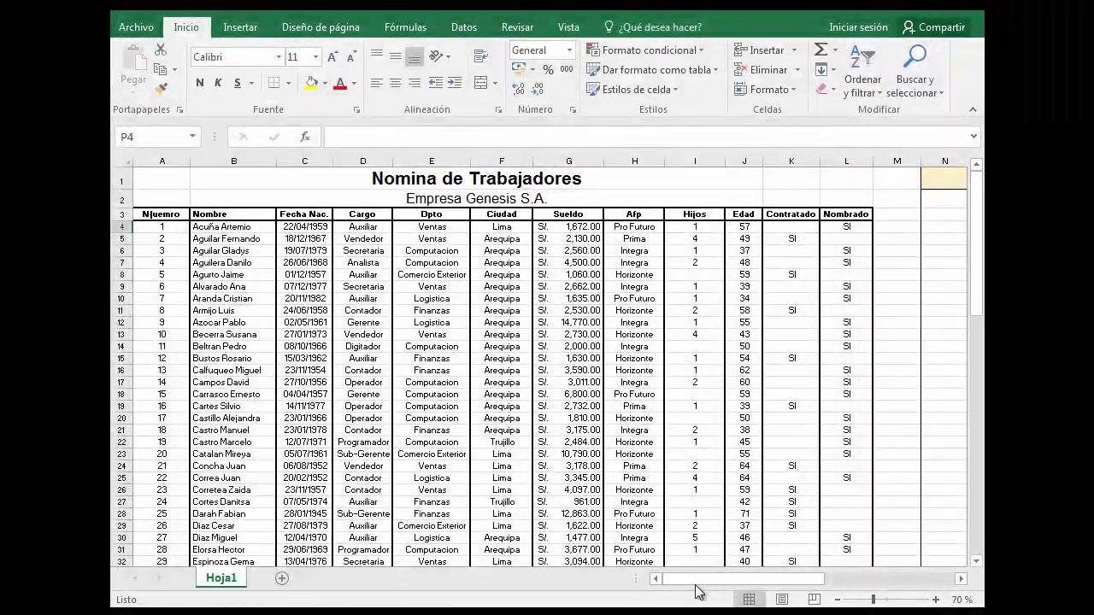
drag(713, 586, 762, 584)
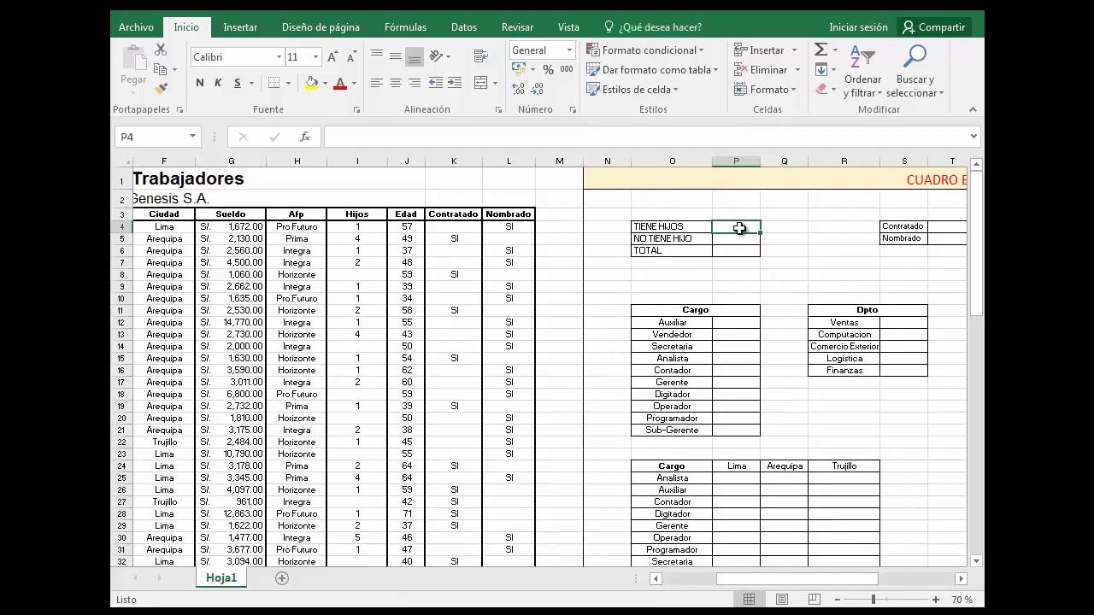
Choose the CONTAR function for the TIENE HIJOS count cell.
click(306, 138)
click(343, 214)
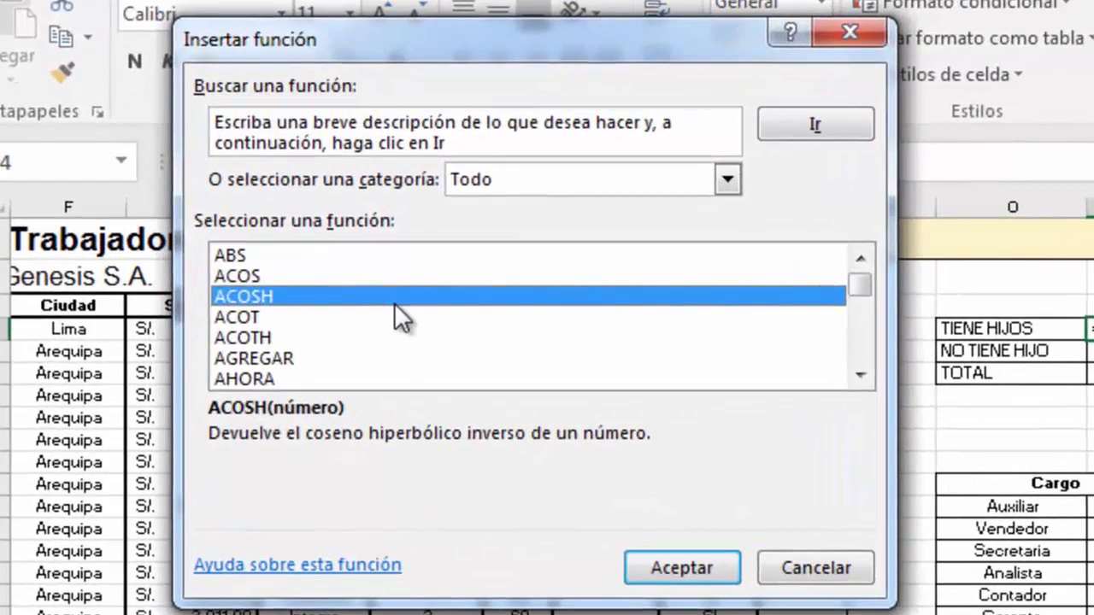
key(c)
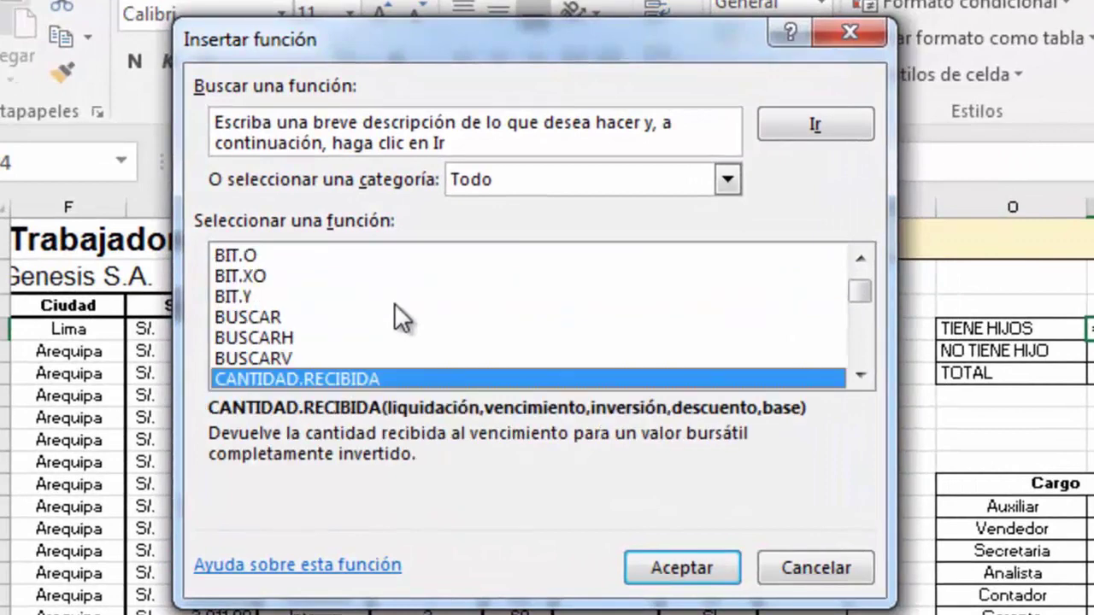
key(o)
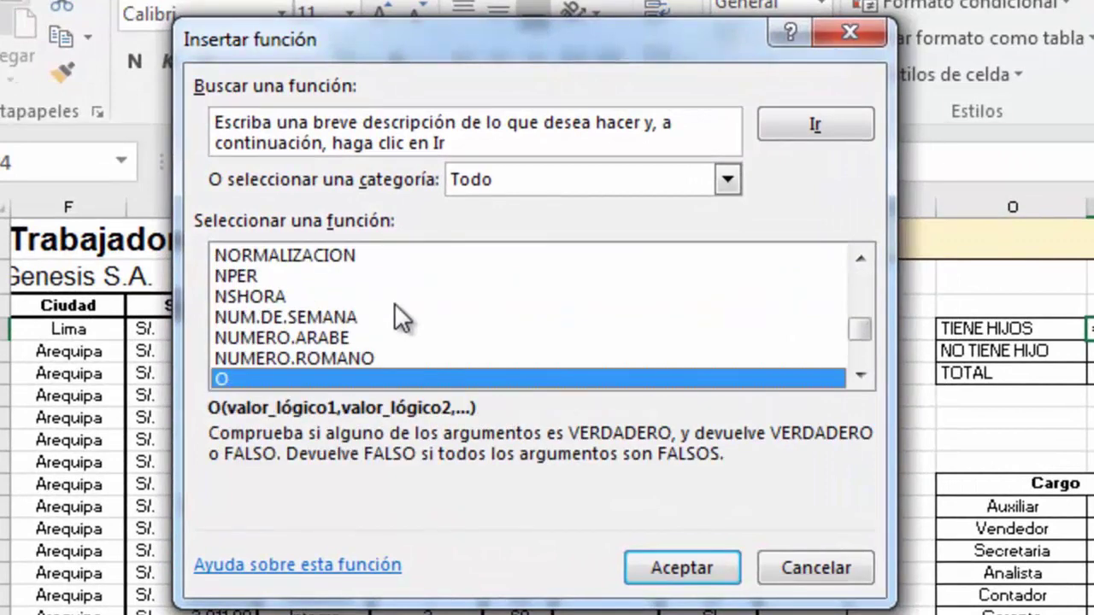
text(con)
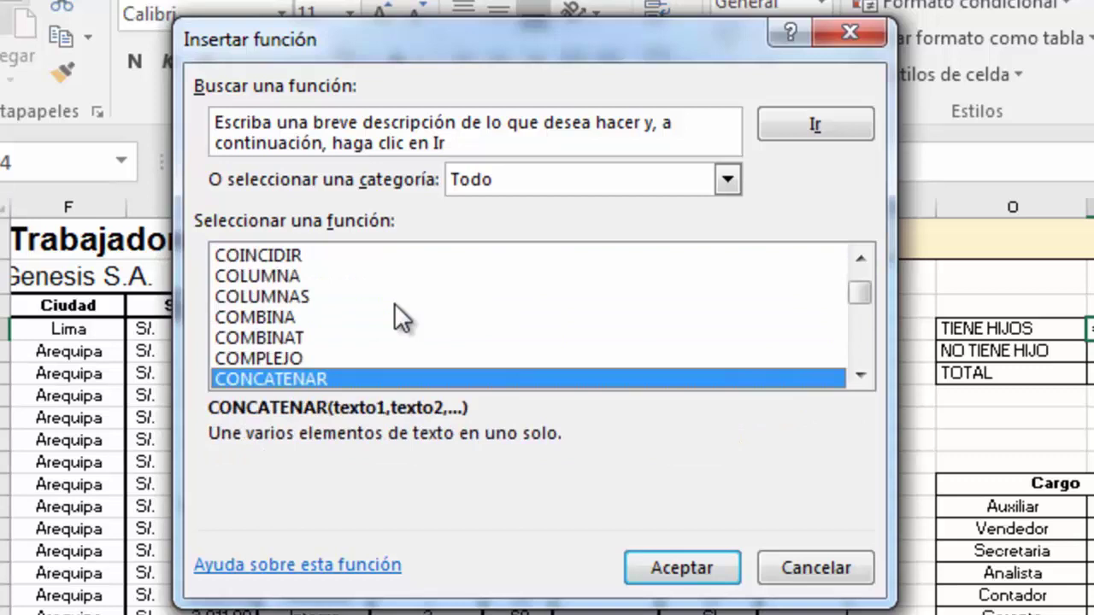
scroll(397, 309, down, 1)
scroll(409, 322, down, 1)
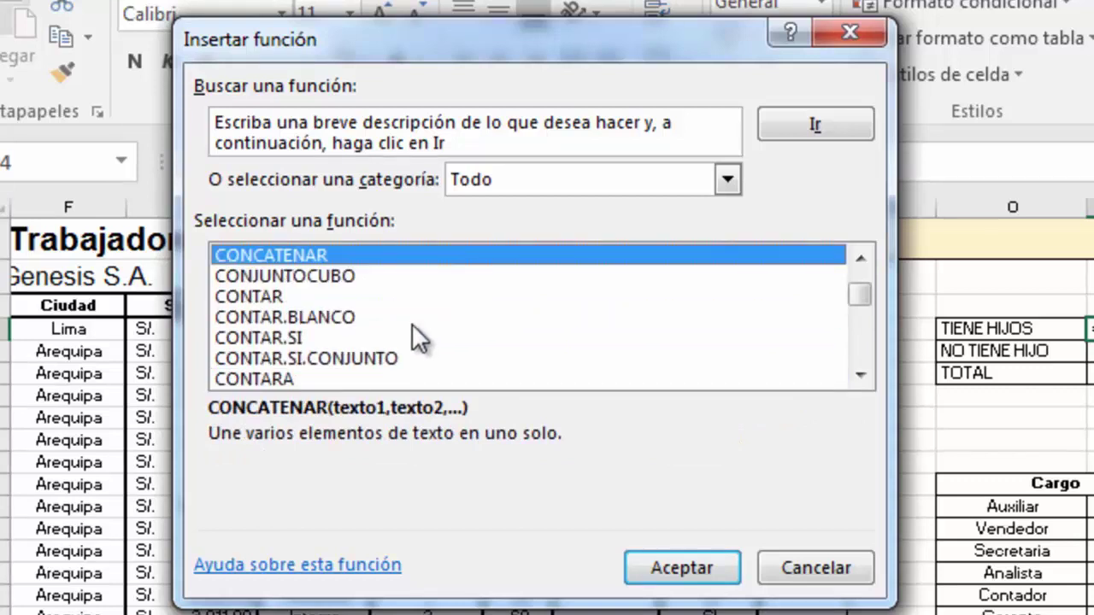
click(267, 297)
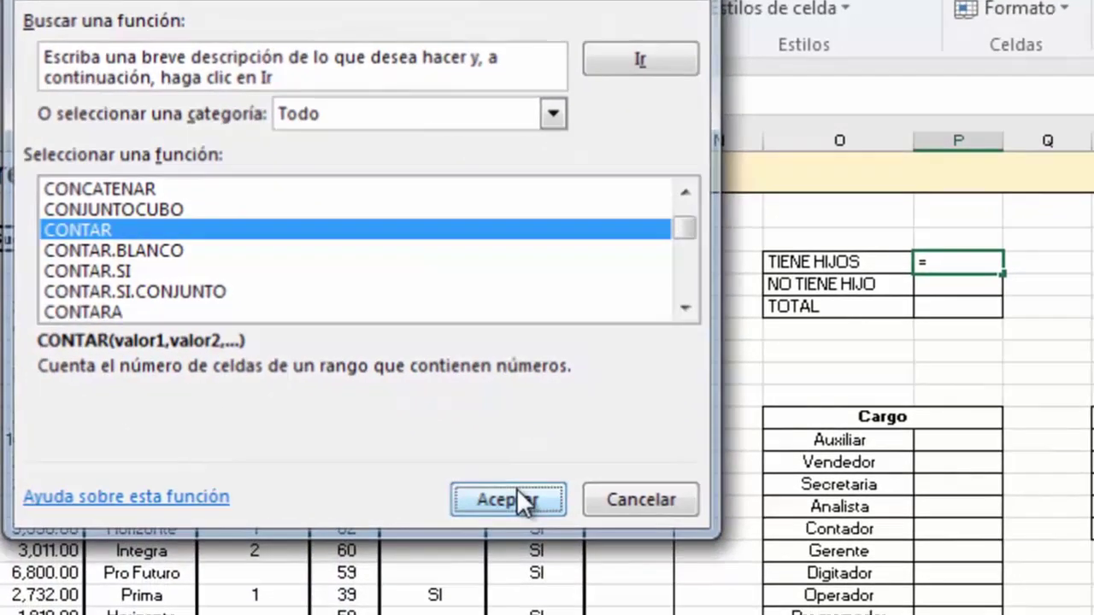
click(517, 489)
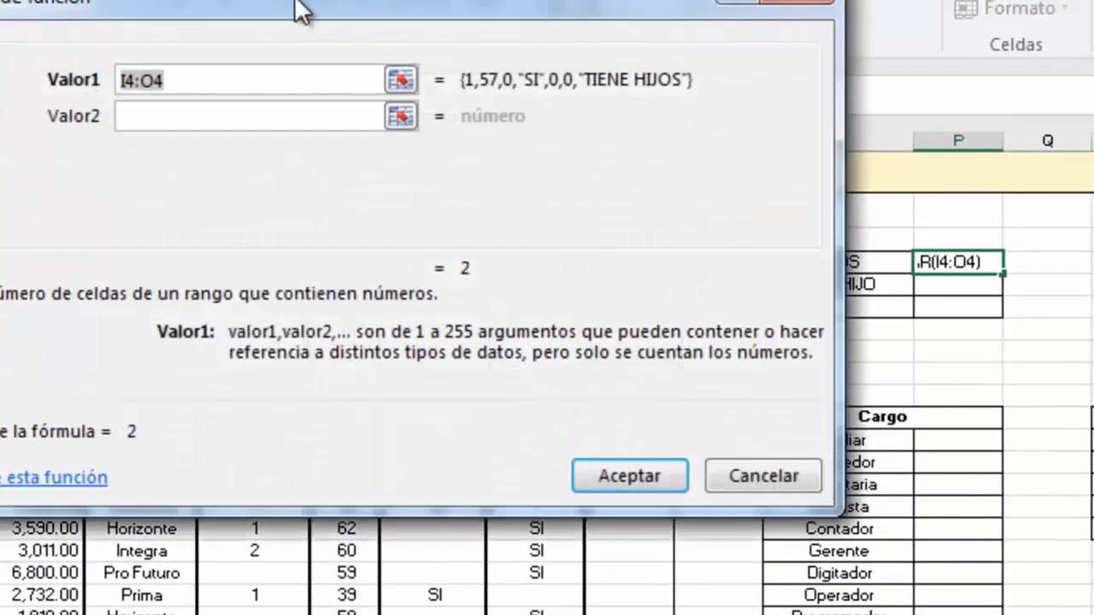
Set CONTAR's Valor1 to the Hijos range I4:I87, returning 61.
drag(303, 10, 889, 227)
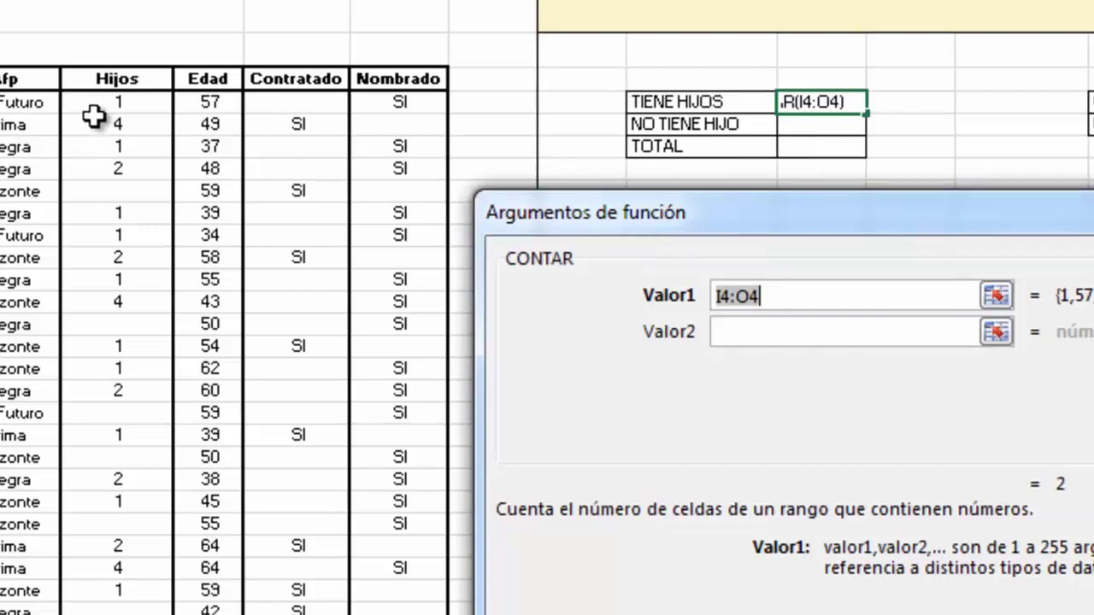
drag(114, 102, 118, 612)
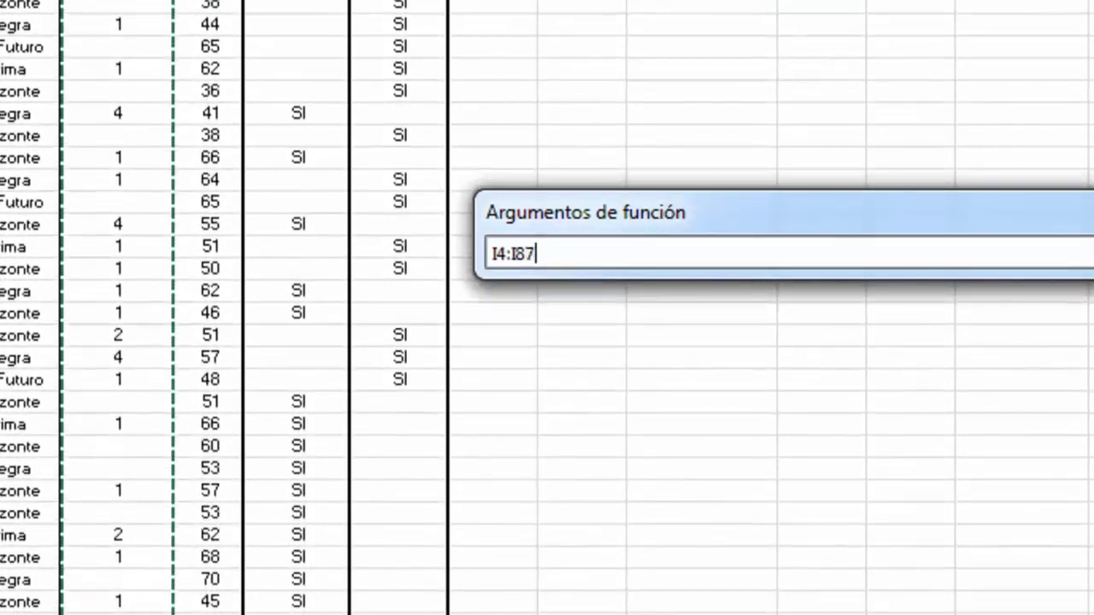
drag(118, 611, 117, 612)
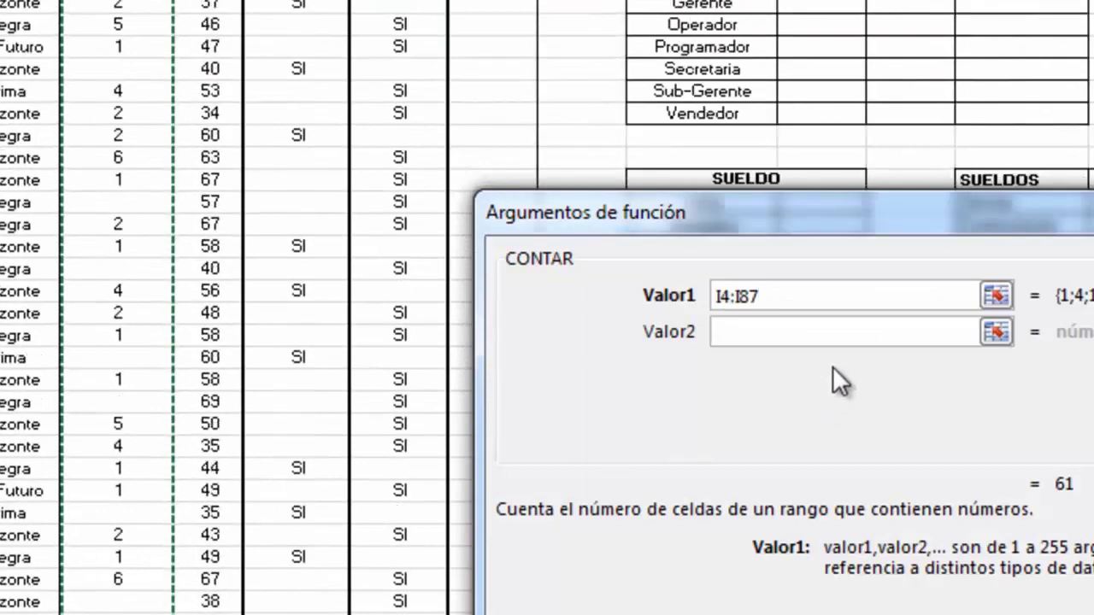
scroll(832, 366, up, 3)
scroll(832, 366, up, 2)
scroll(833, 365, up, 2)
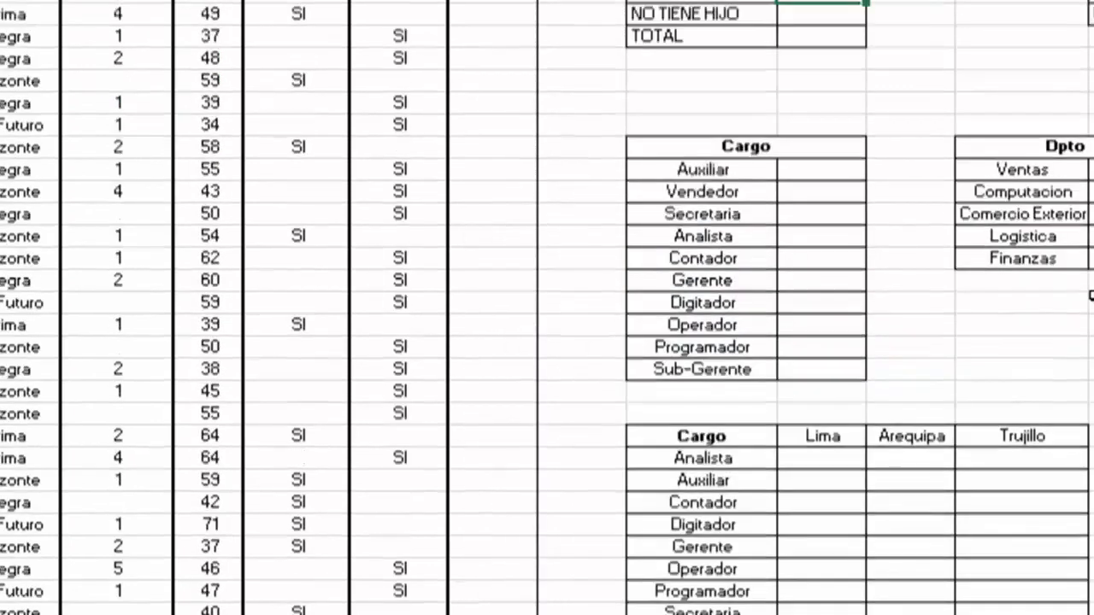
scroll(1090, 295, up, 2)
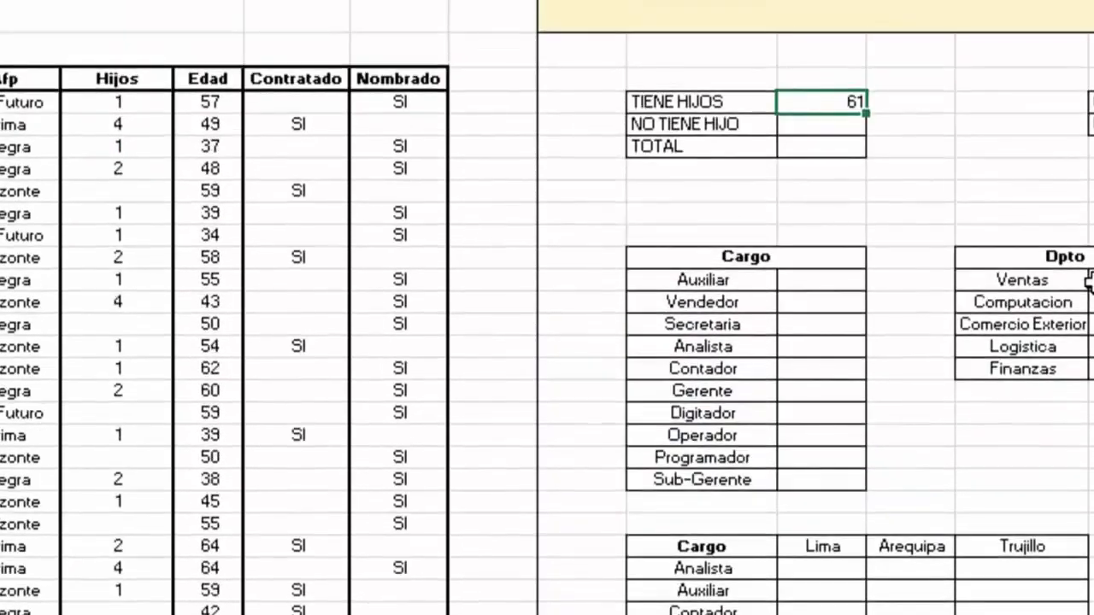
Choose the CONTAR.BLANCO function for the NO TIENE HIJO cell.
click(840, 125)
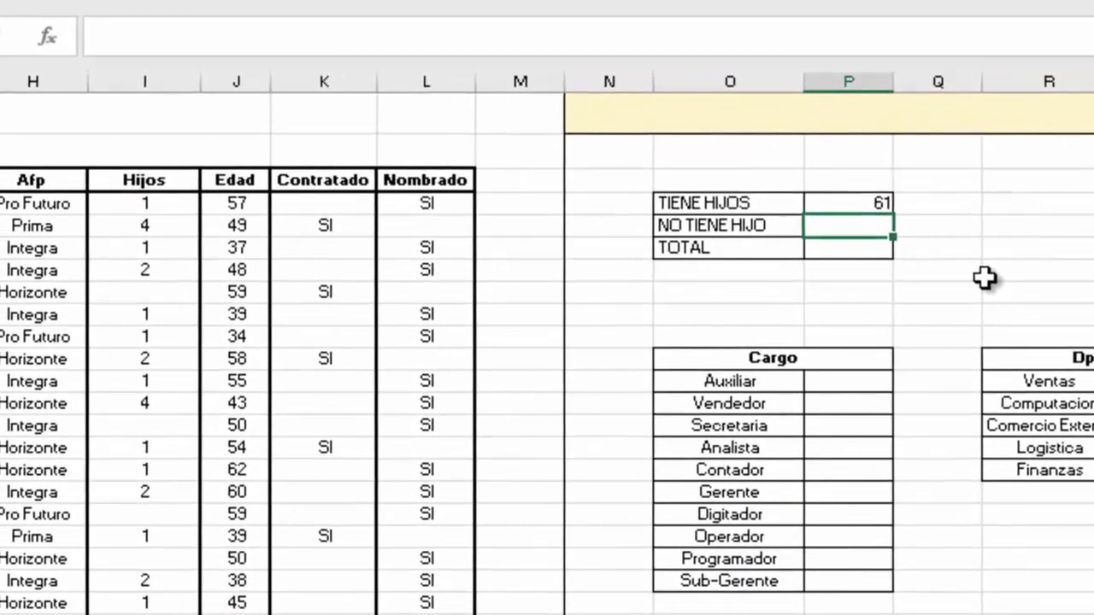
click(57, 38)
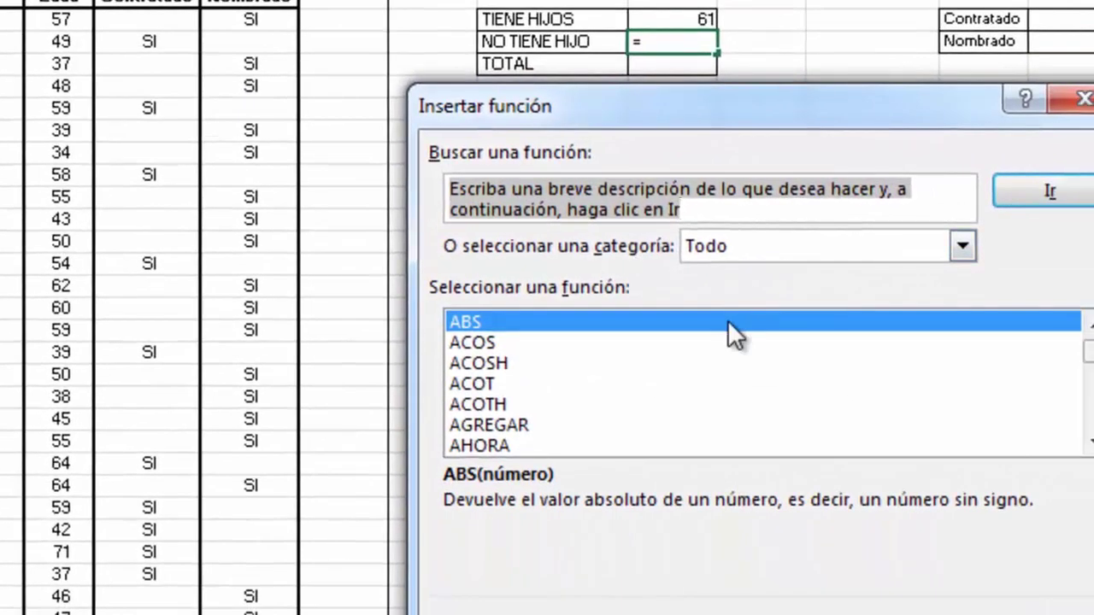
text(con)
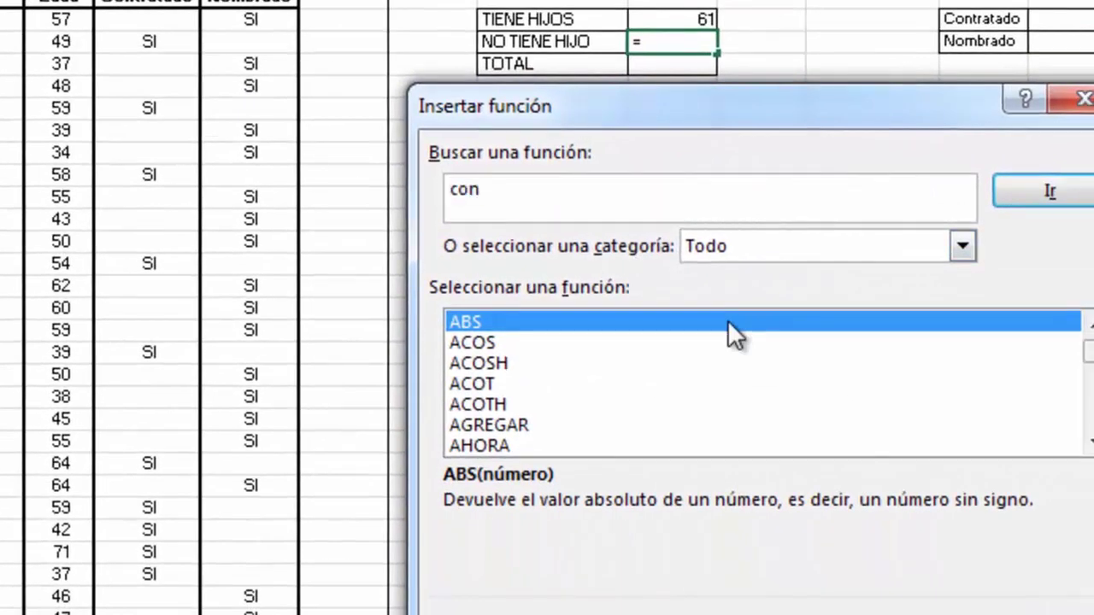
click(701, 365)
key(c)
key(o)
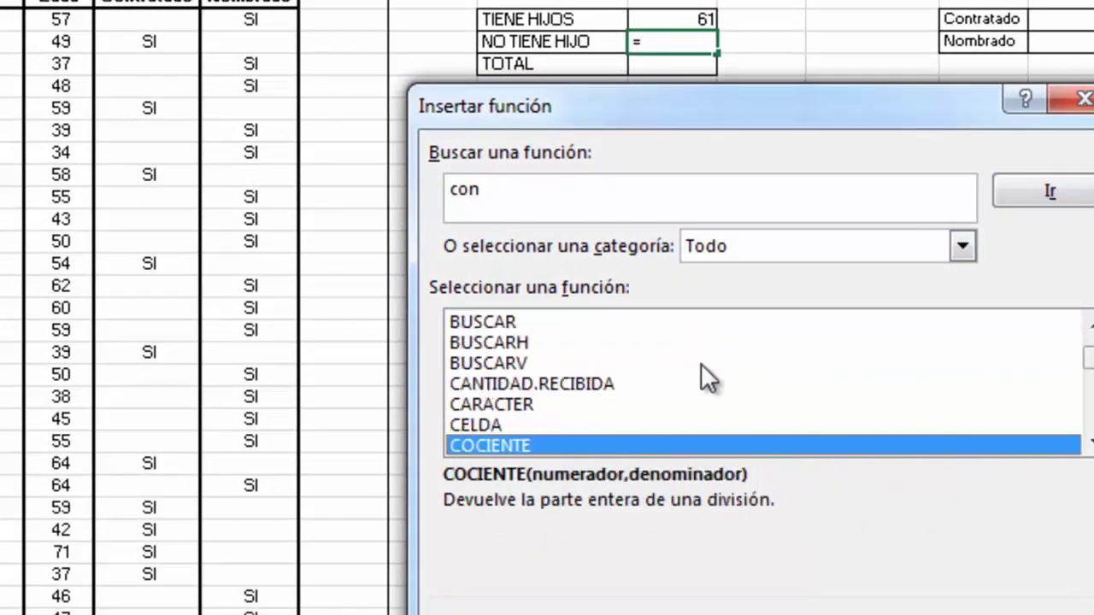
scroll(701, 367, down, 2)
scroll(700, 367, down, 1)
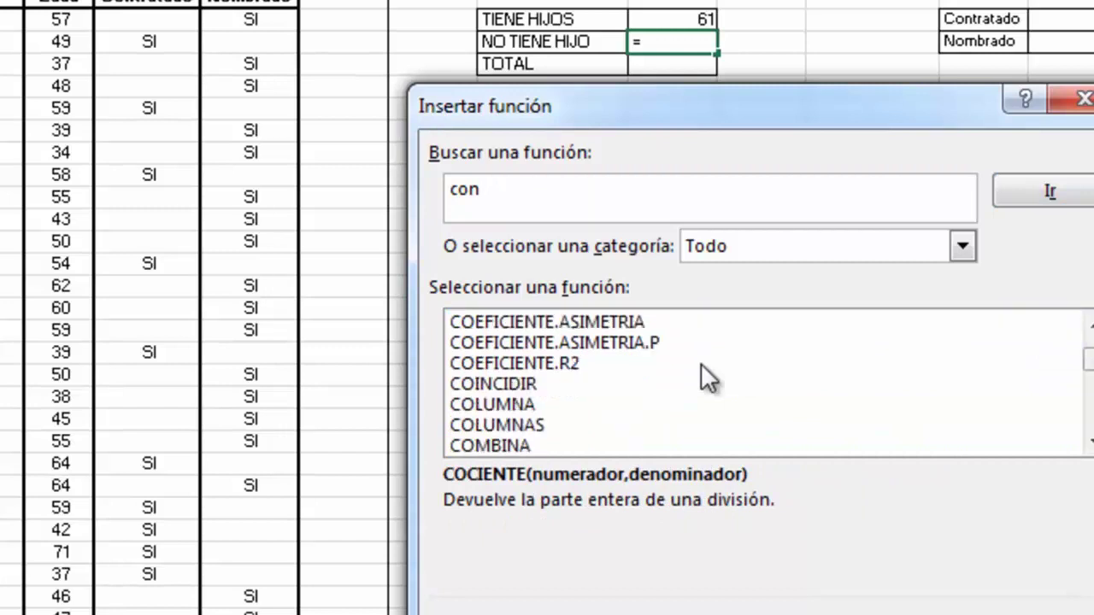
scroll(701, 368, down, 1)
scroll(701, 367, down, 1)
scroll(701, 367, down, 1)
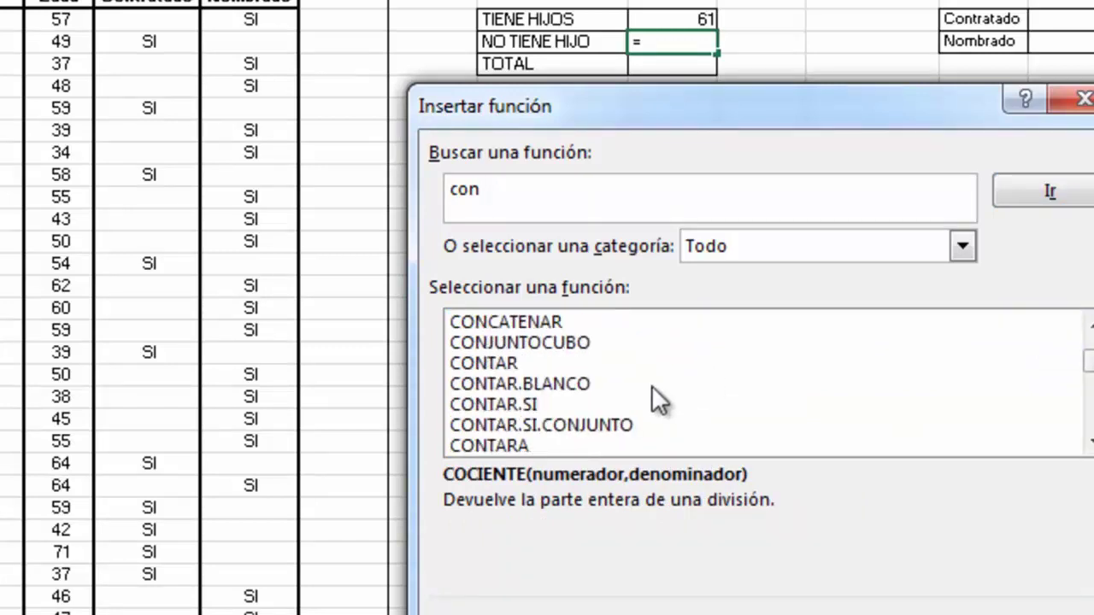
click(569, 385)
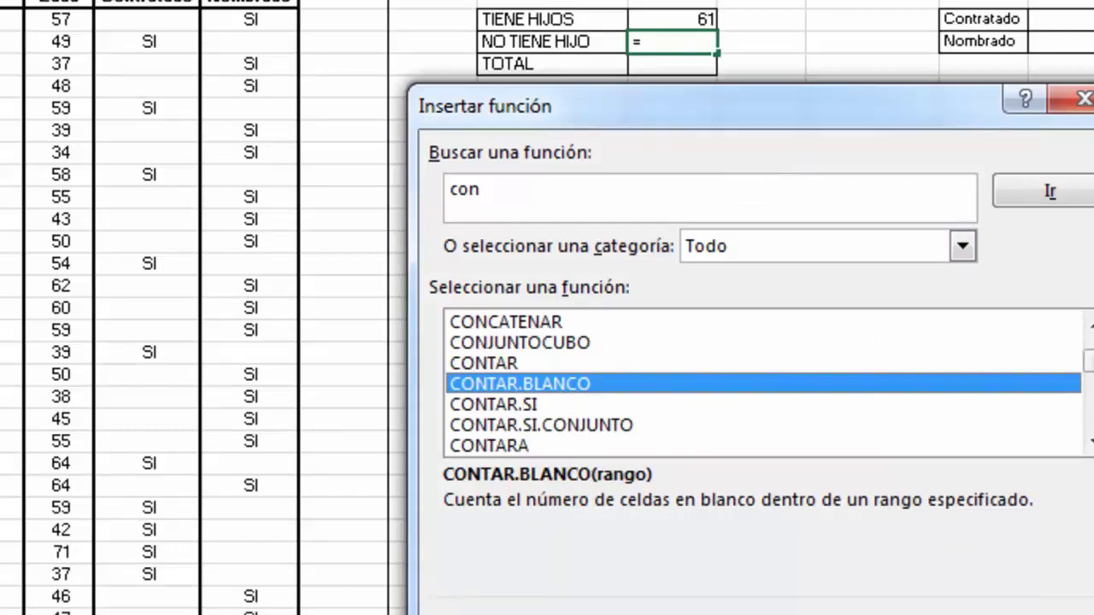
key(Return)
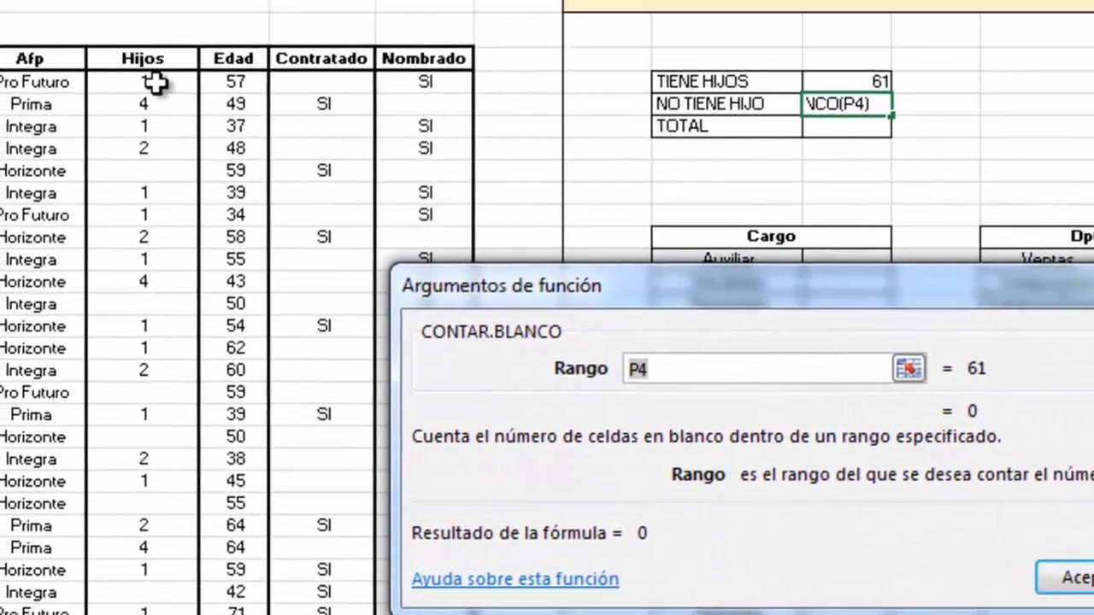
Set CONTAR.BLANCO's Rango to I4:I87, returning 23 blank cells.
drag(152, 85, 152, 611)
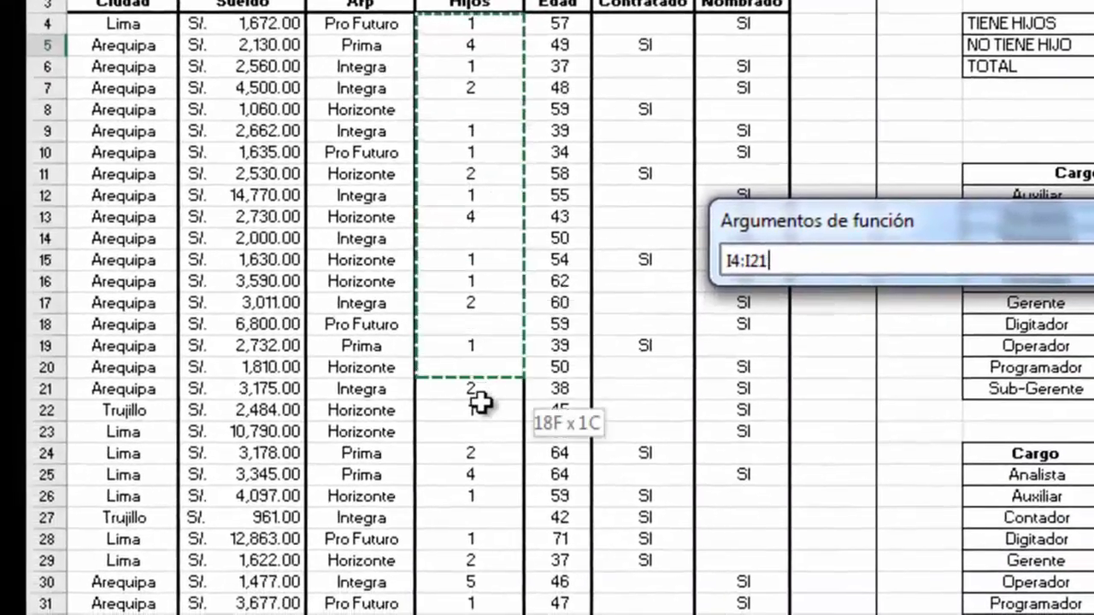
drag(470, 611, 470, 611)
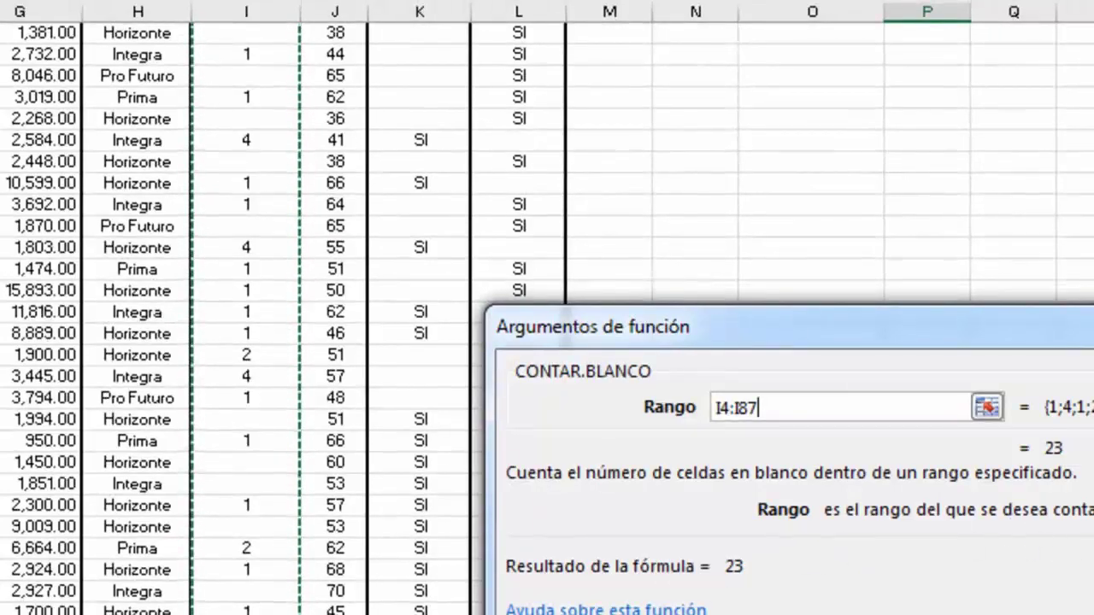
key(Return)
scroll(1058, 372, up, 4)
scroll(1058, 371, up, 2)
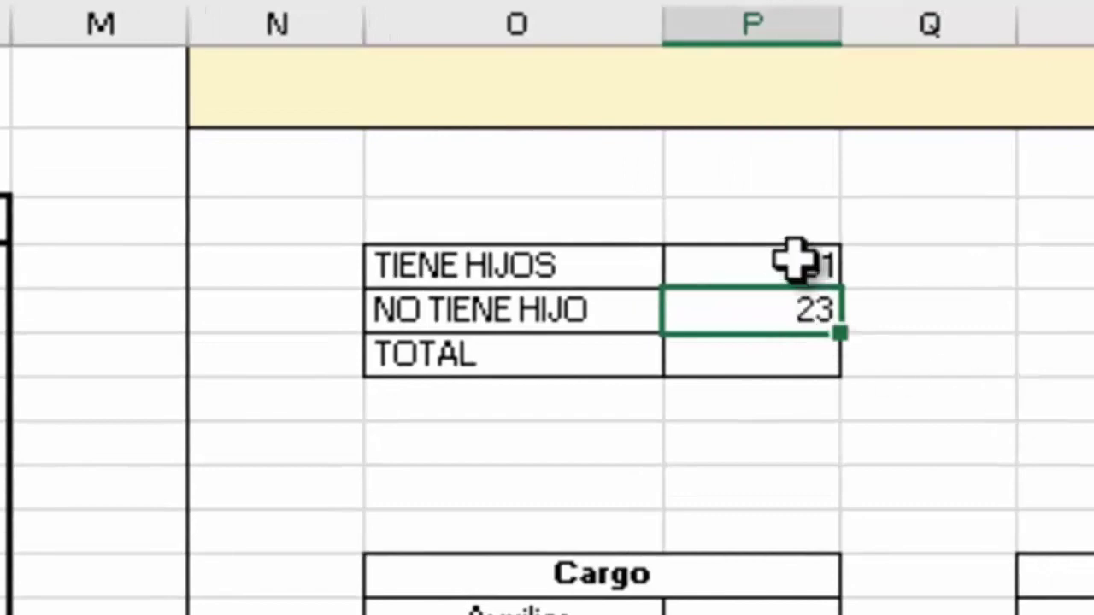
click(803, 265)
AutoSum the 61 and 23 counts into TOTAL (84), then review both count formulas.
drag(795, 273, 794, 306)
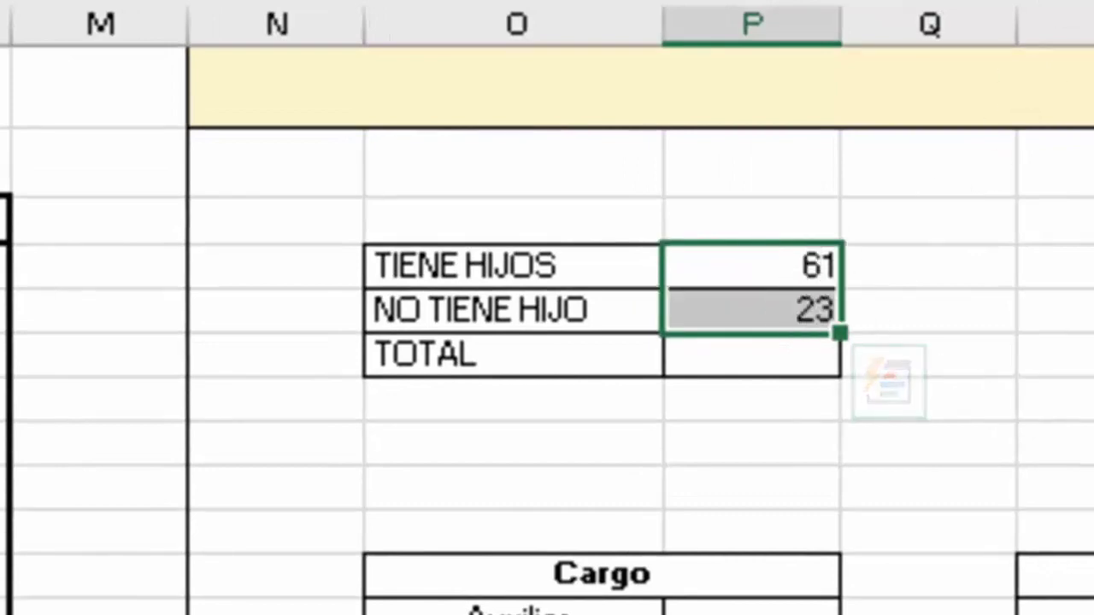
key(alt+equal)
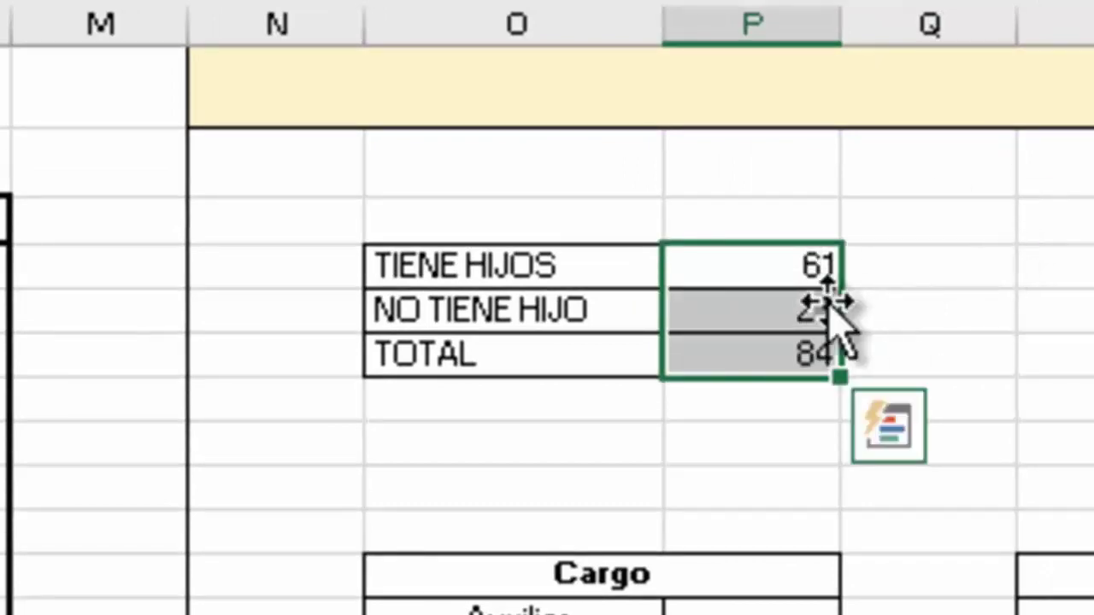
key(shift+Up)
click(771, 272)
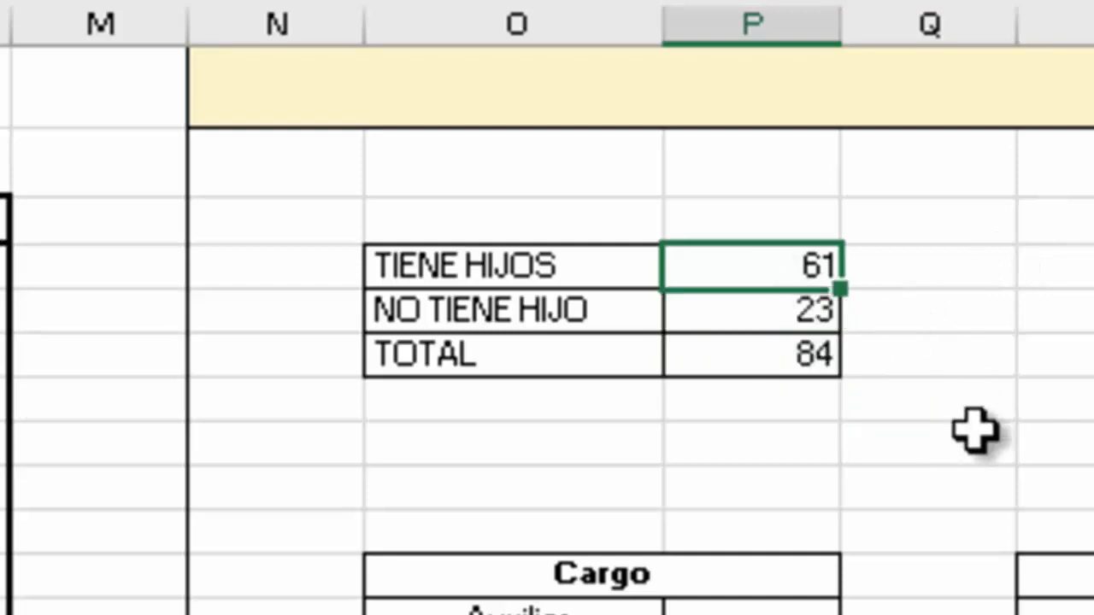
key(F2)
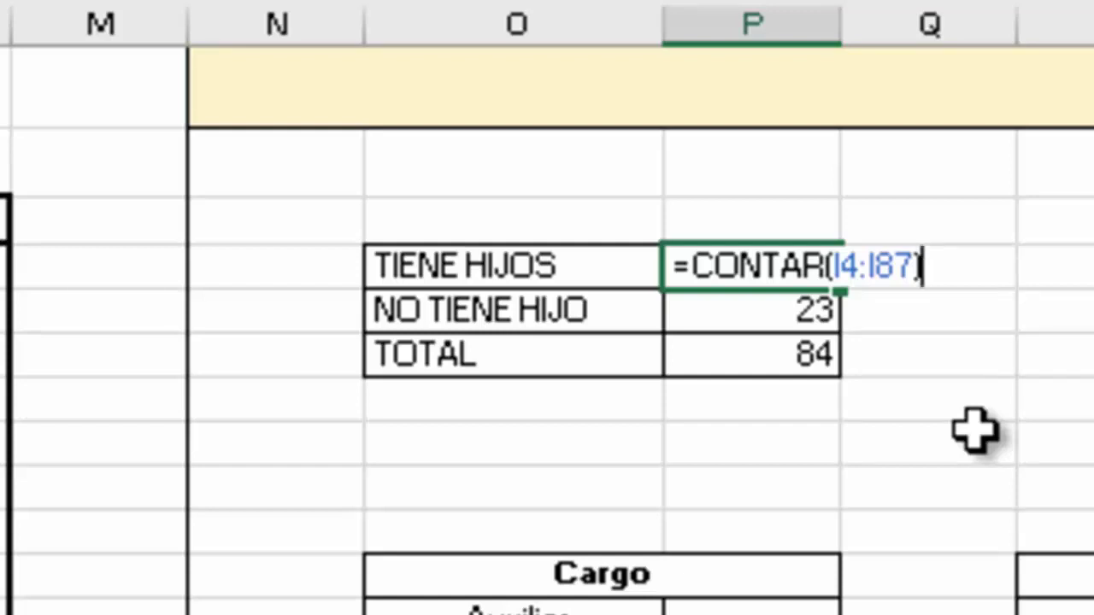
key(Escape)
click(833, 314)
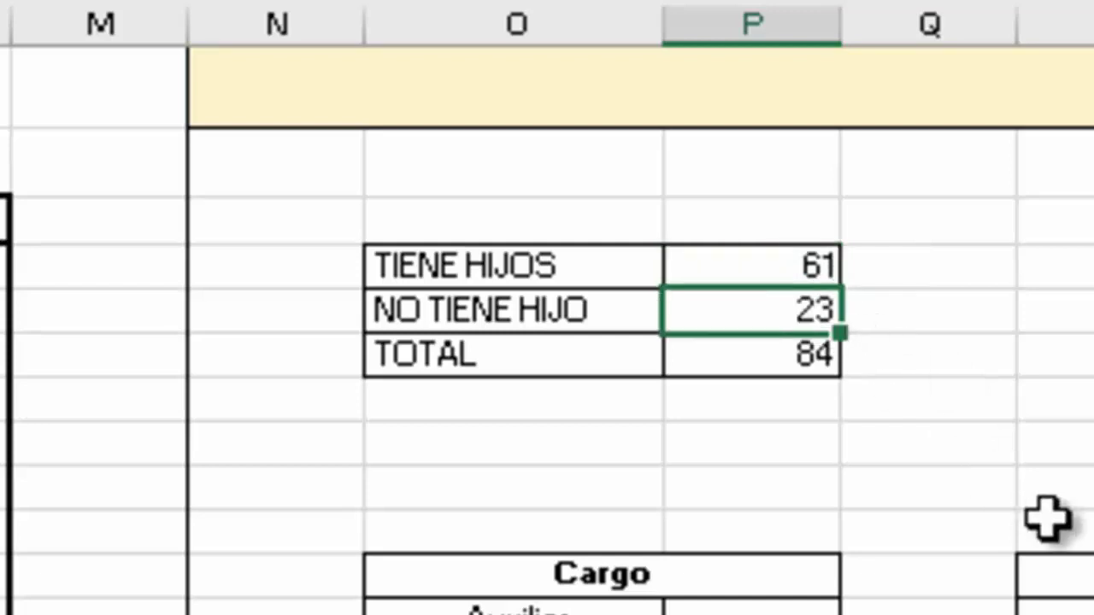
key(F2)
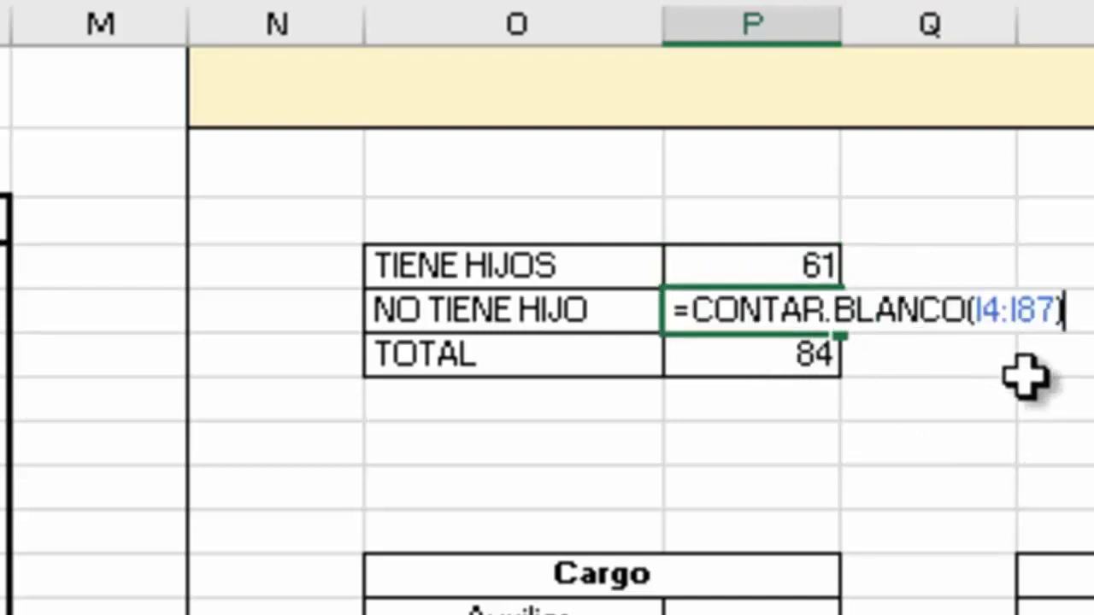
key(Escape)
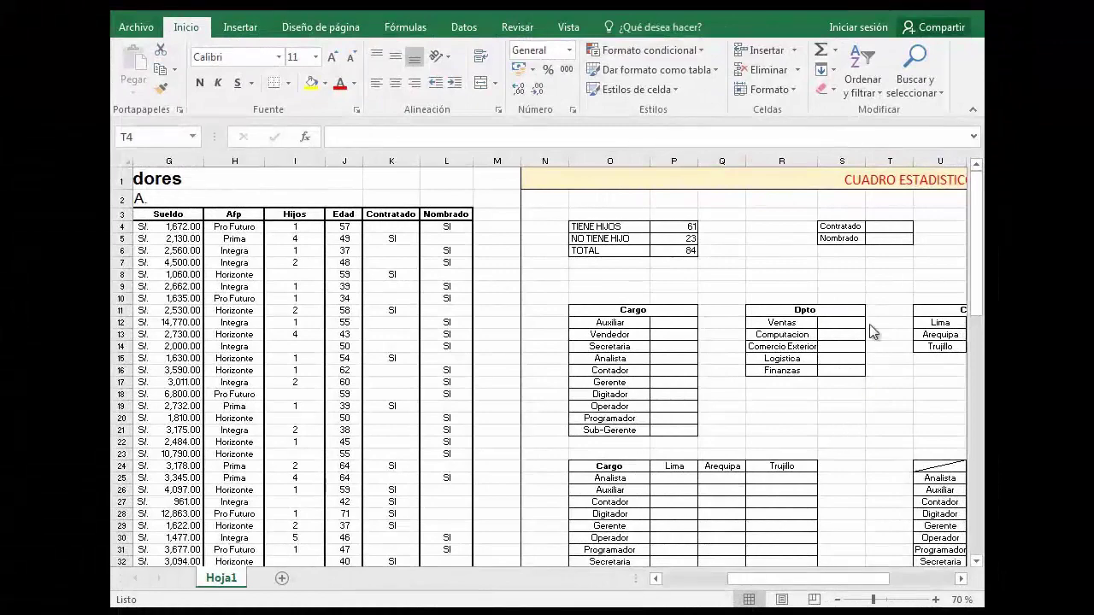
Choose the CONTARA function for the Contratado count cell.
click(883, 229)
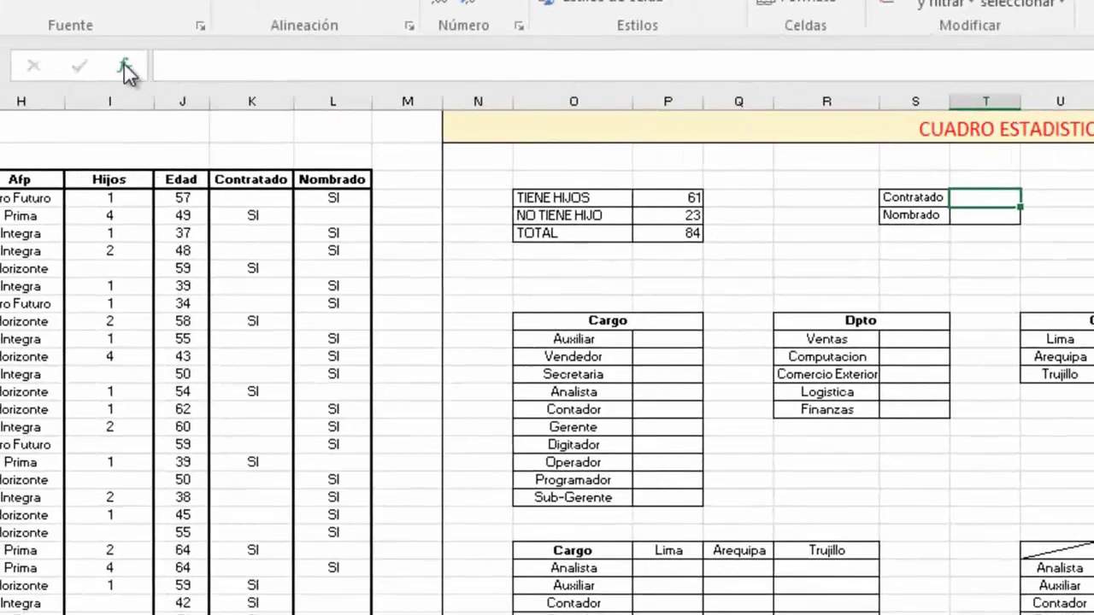
click(125, 69)
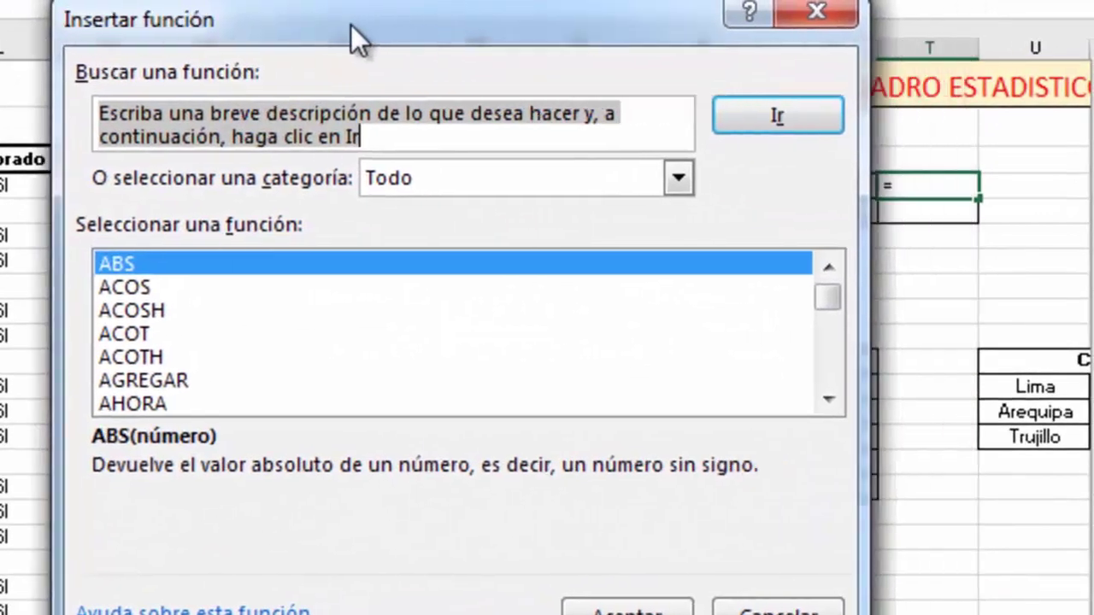
drag(350, 24, 252, 24)
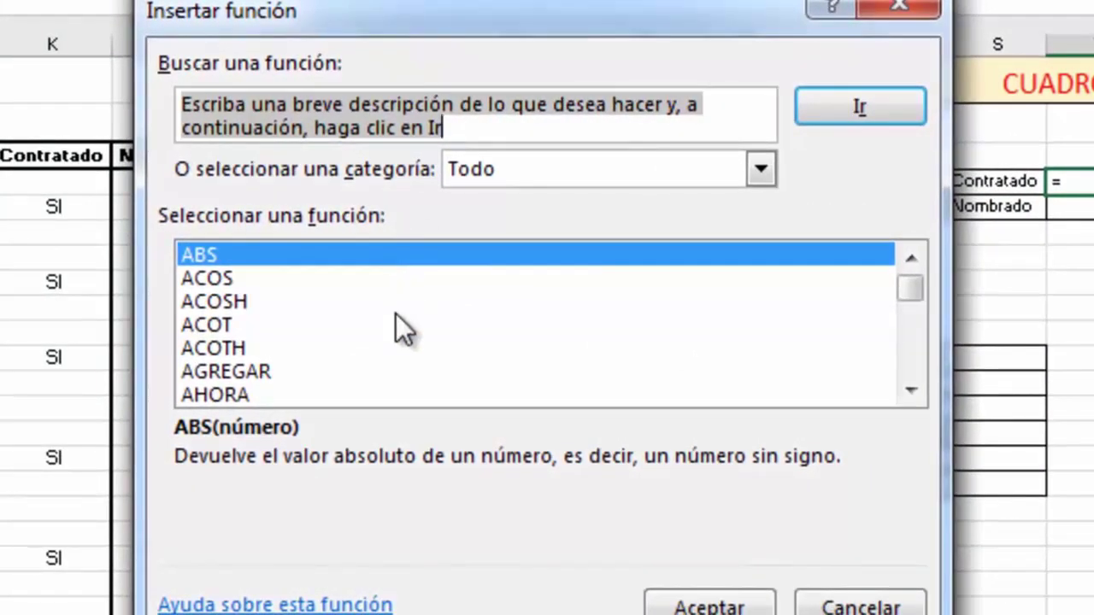
click(403, 326)
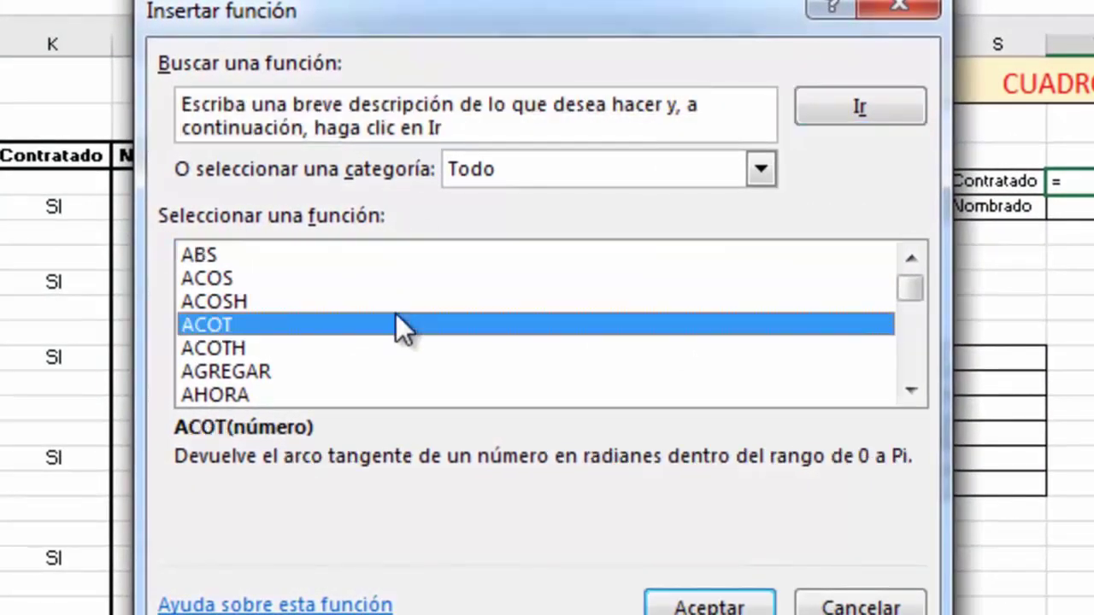
key(c)
key(o)
key(n)
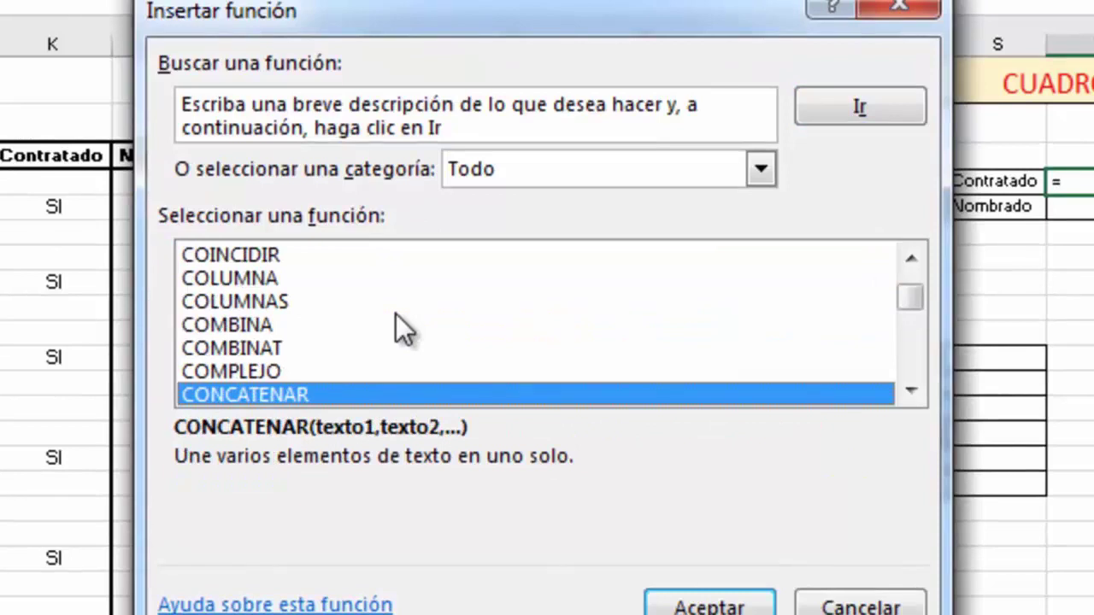
scroll(396, 314, down, 1)
scroll(396, 314, down, 1)
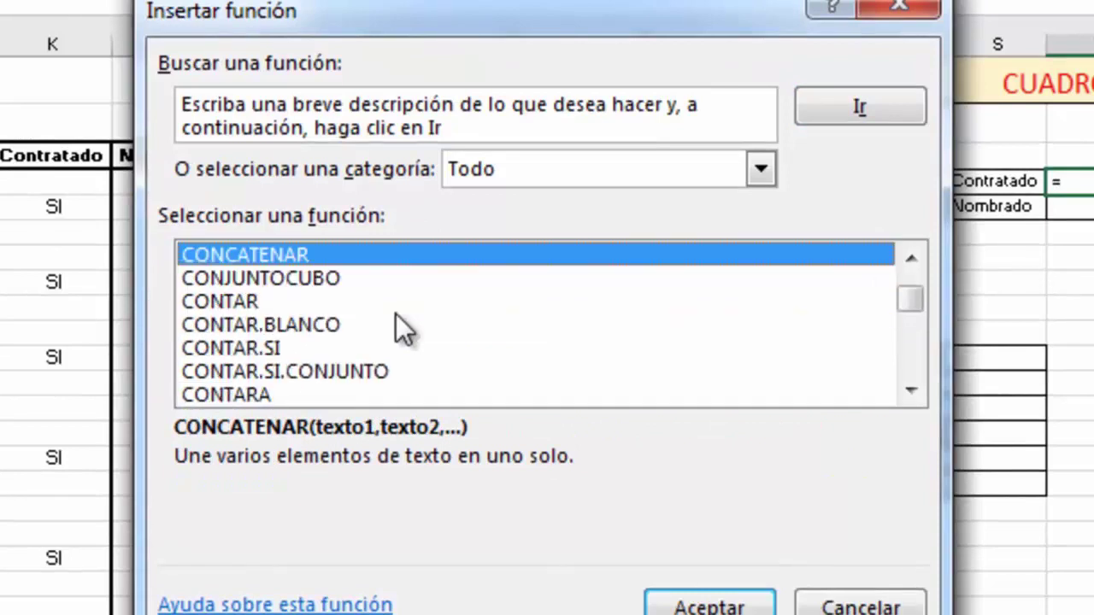
click(259, 394)
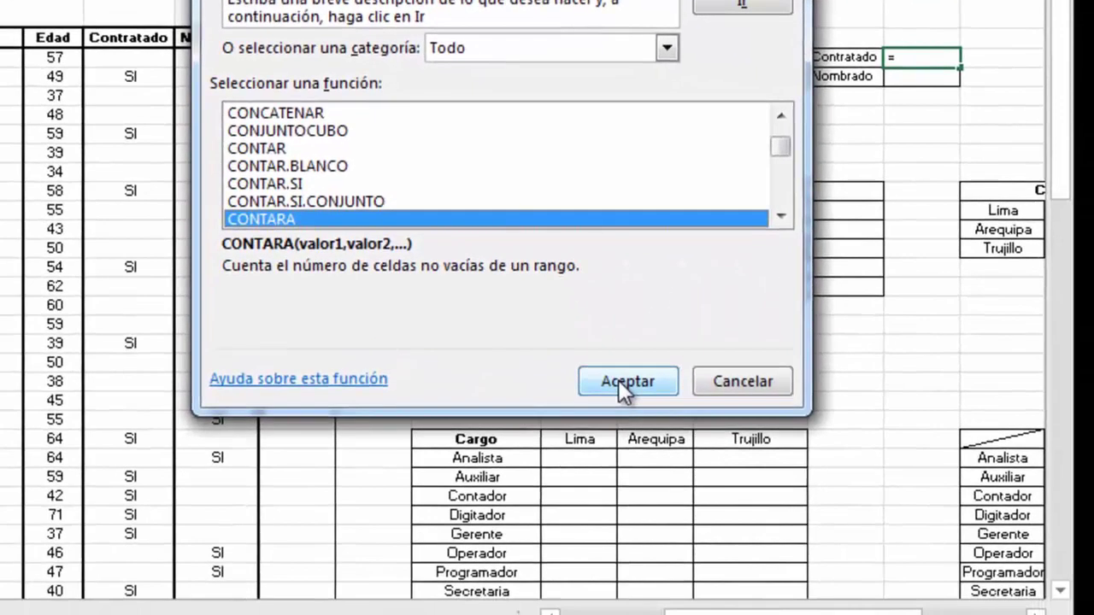
click(618, 379)
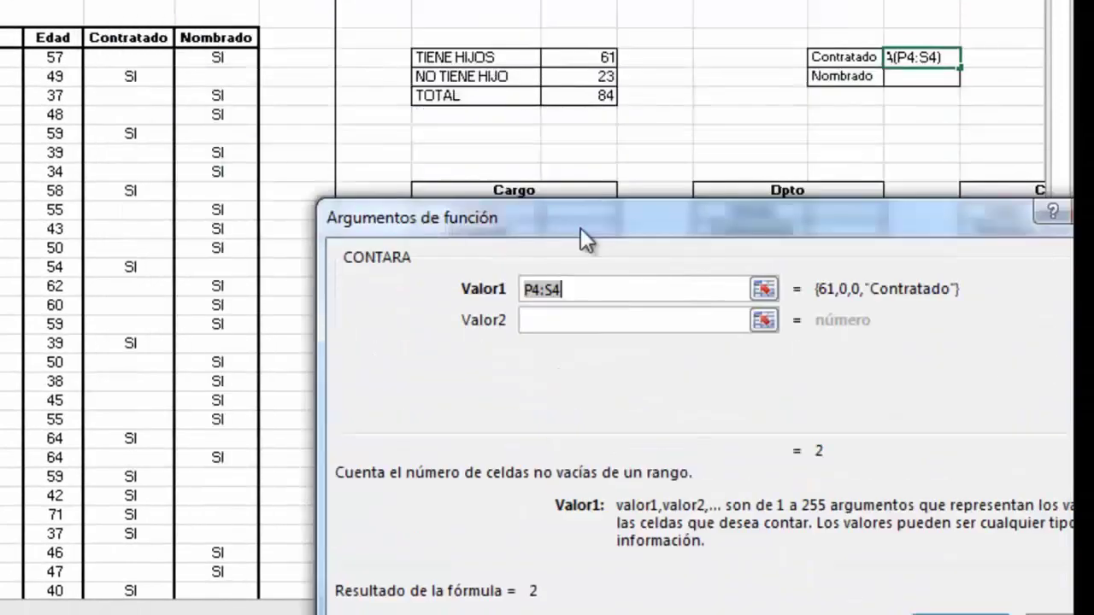
Set CONTARA's Valor1 to K4:K87, giving 36 contracted workers.
drag(581, 227, 597, 168)
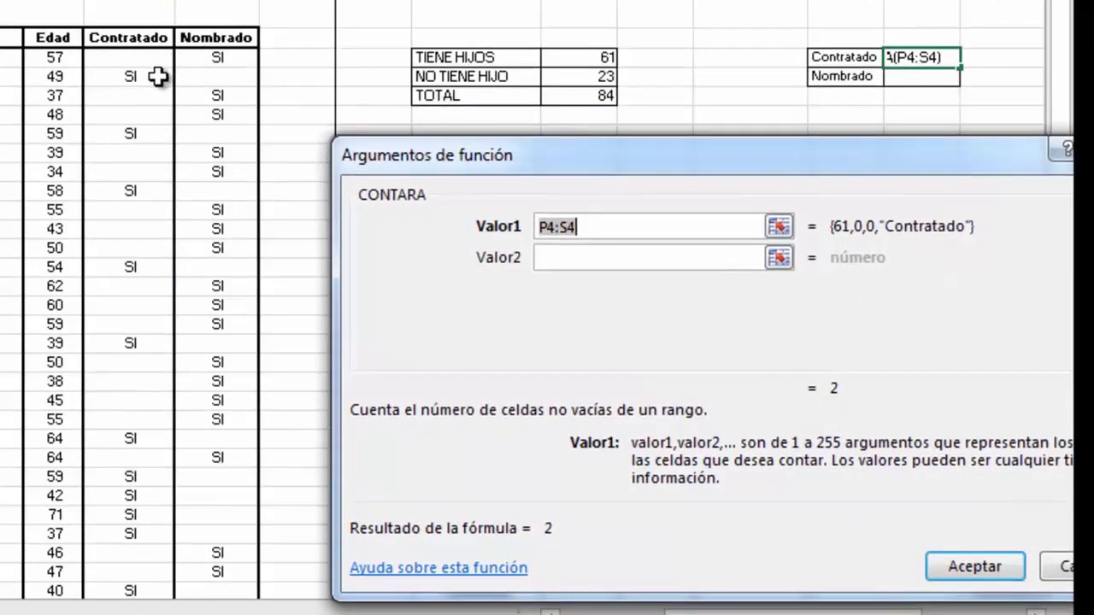
drag(161, 62, 130, 598)
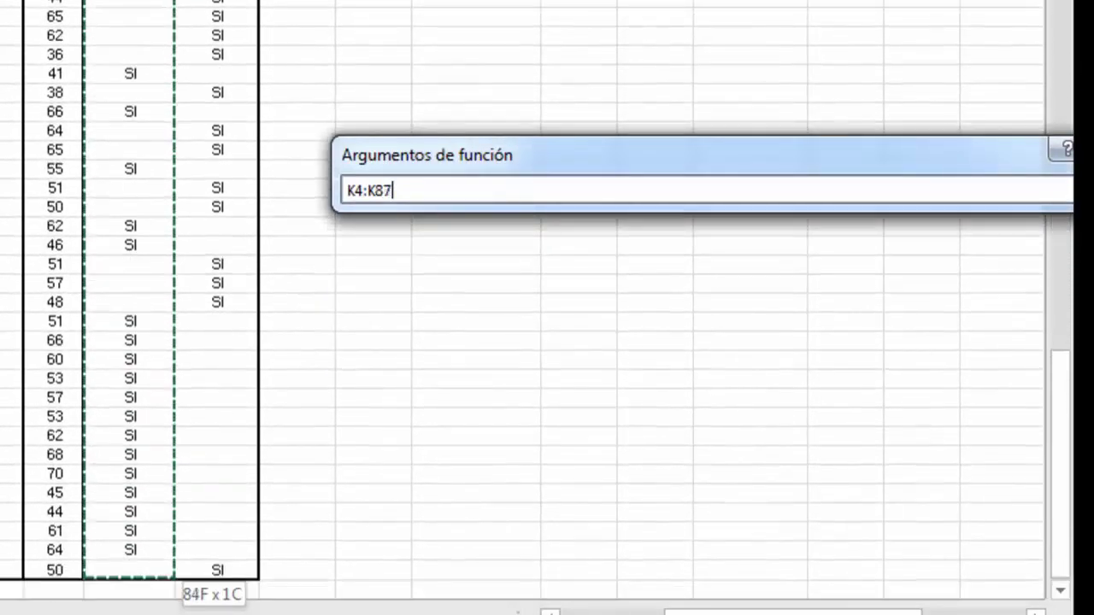
mouse_move(130, 598)
mouse_down()
mouse_move(147, 583)
mouse_move(146, 565)
mouse_up()
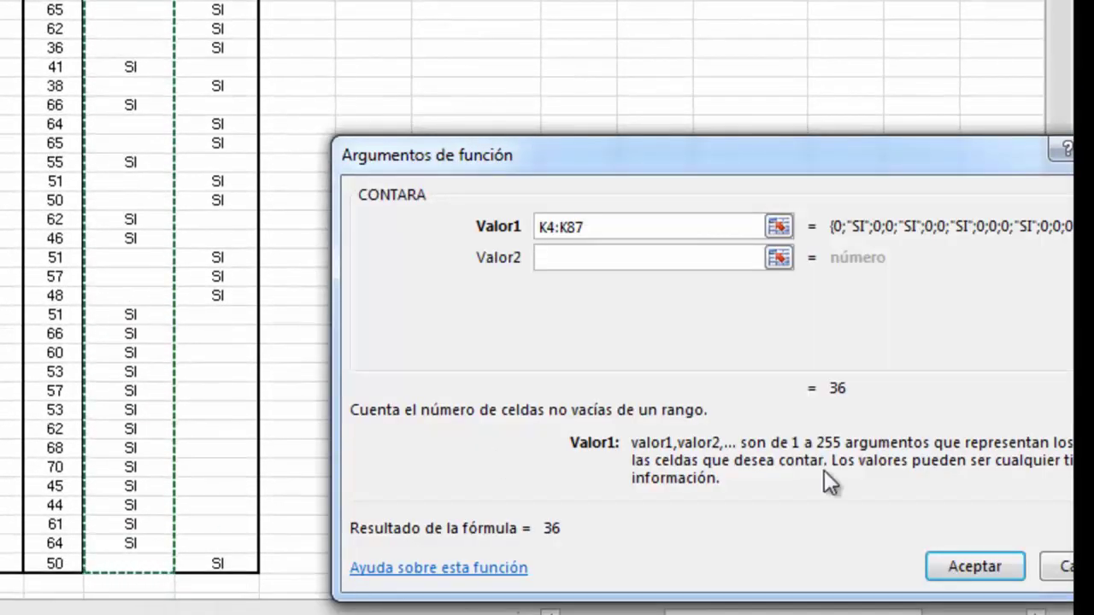
click(946, 556)
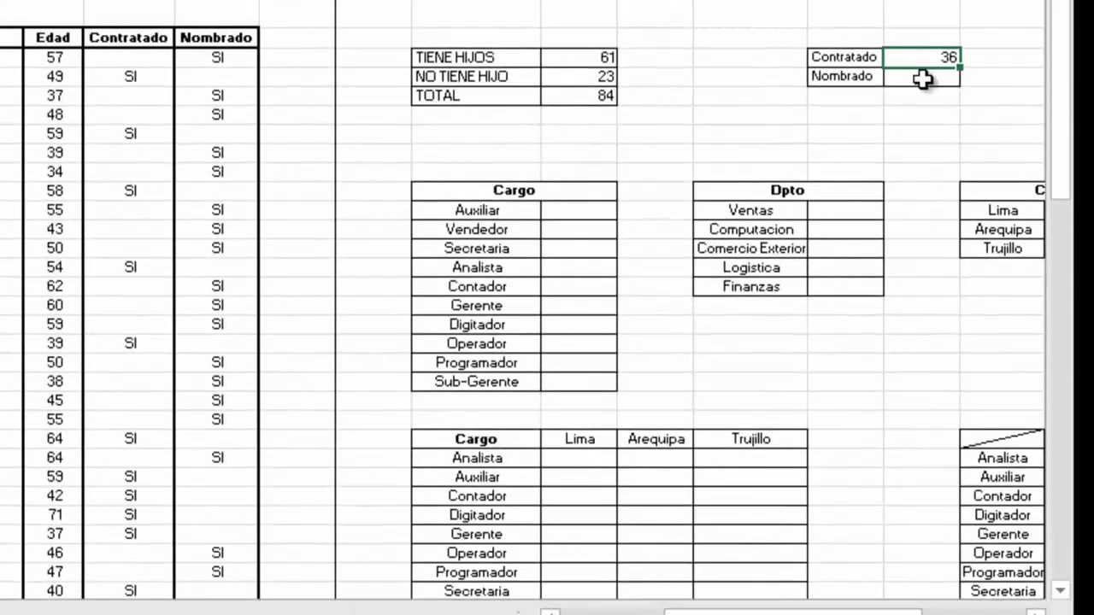
click(922, 79)
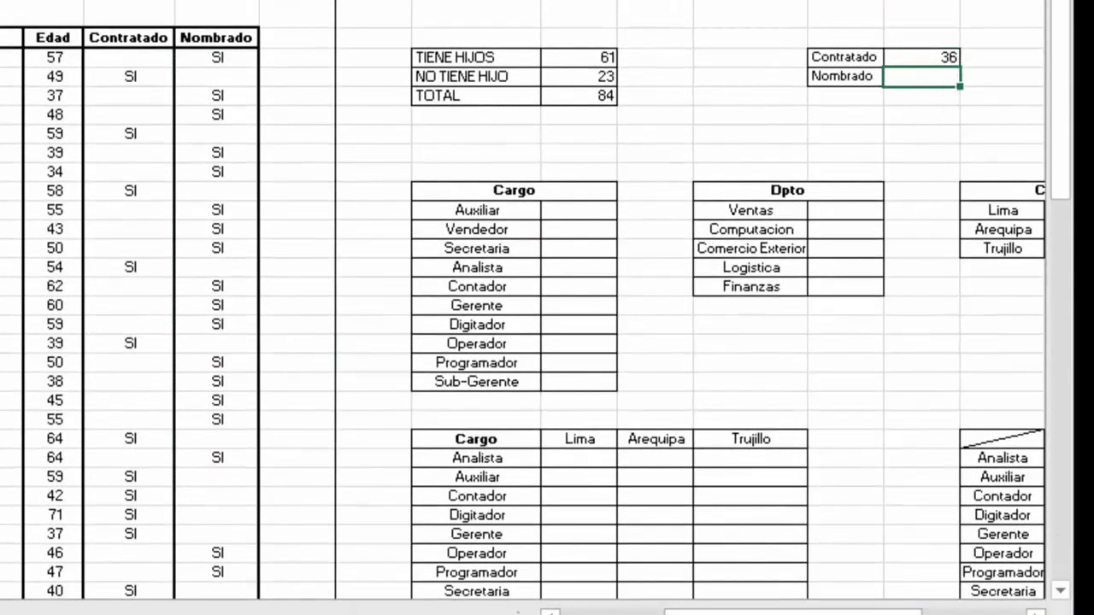
Count the Nombrado column with =CONTARA(L4:L87), returning 48.
key(shift+F3)
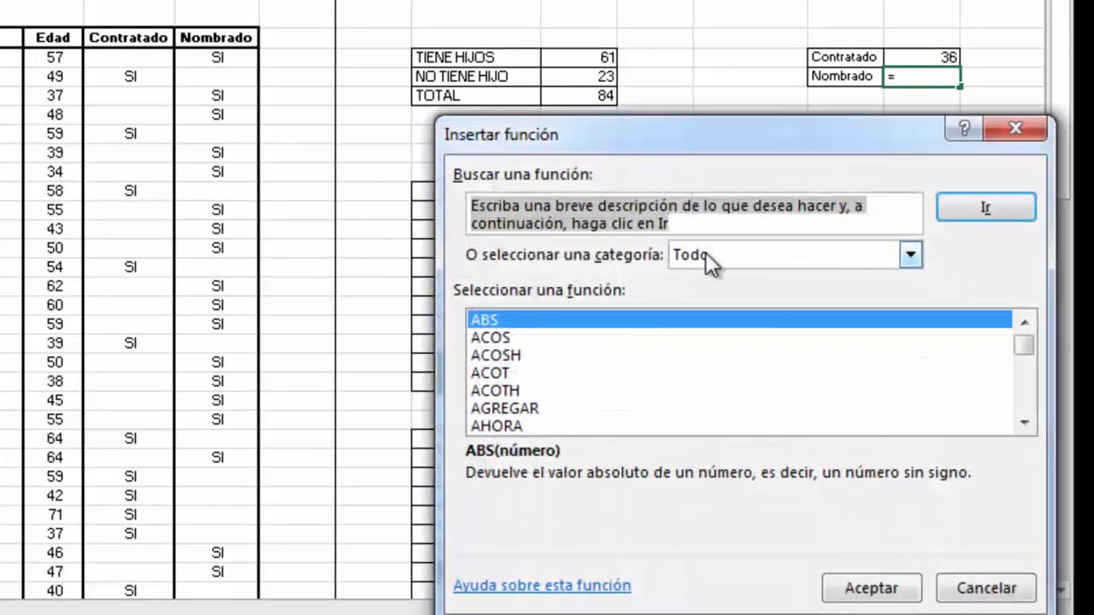
click(705, 252)
click(735, 275)
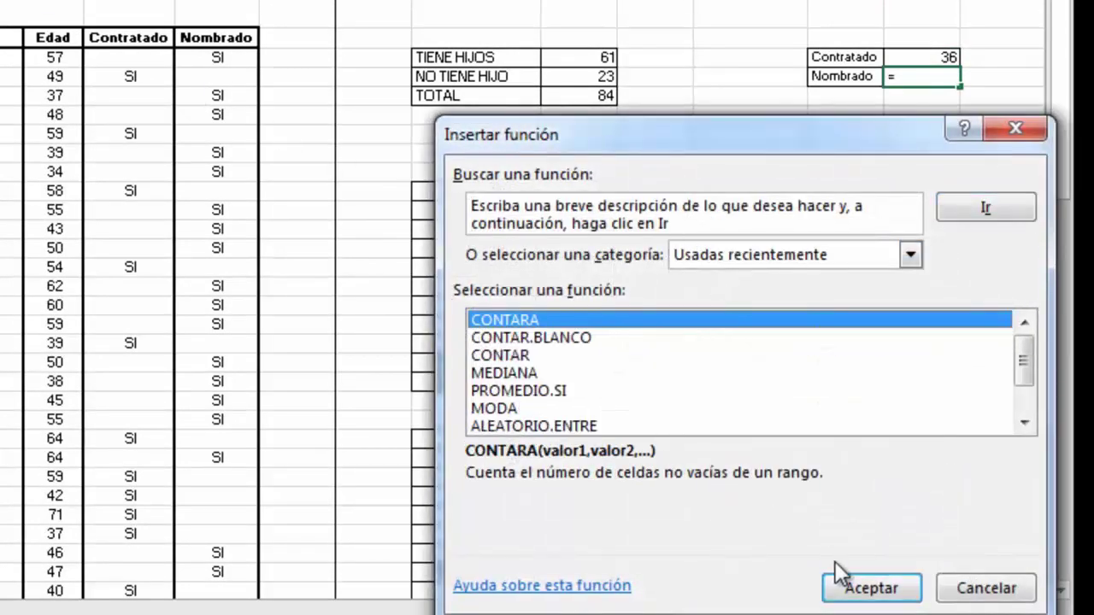
click(851, 589)
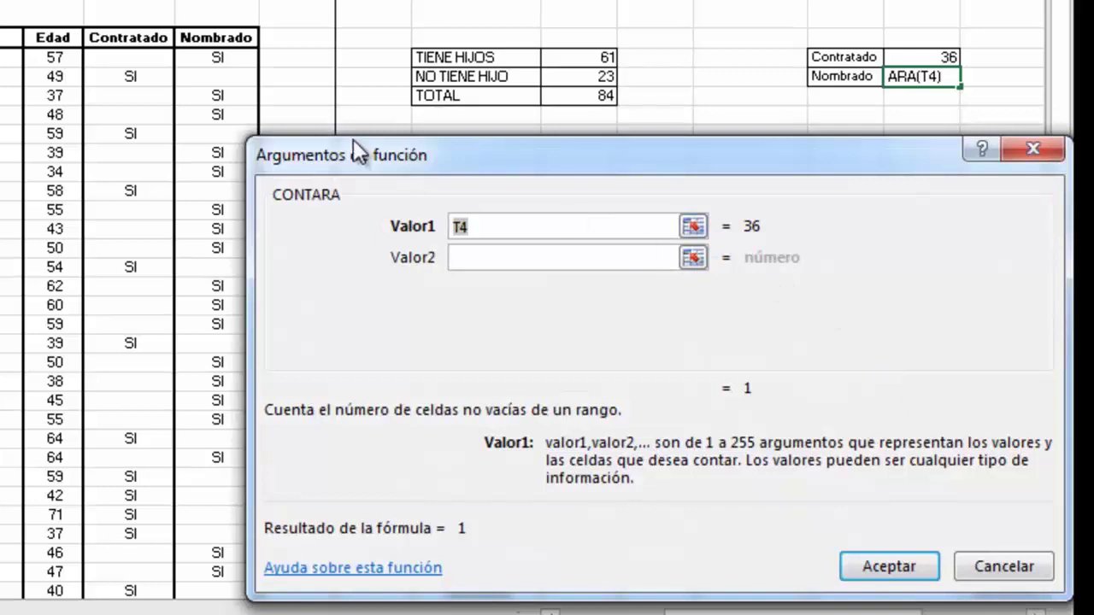
mouse_move(217, 58)
mouse_down()
mouse_move(222, 603)
mouse_move(228, 554)
mouse_up()
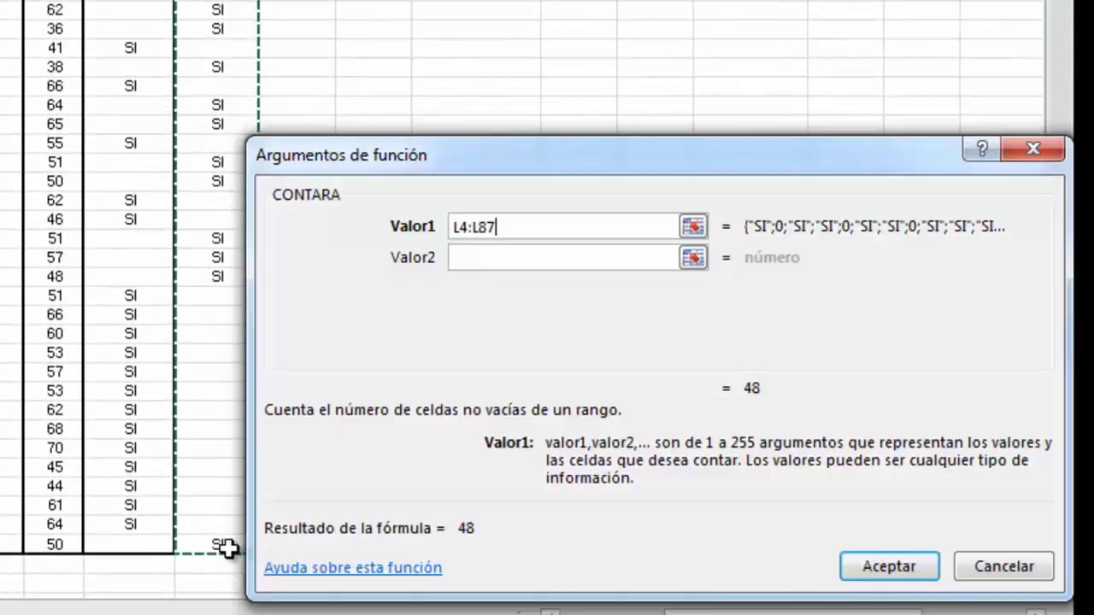
click(880, 567)
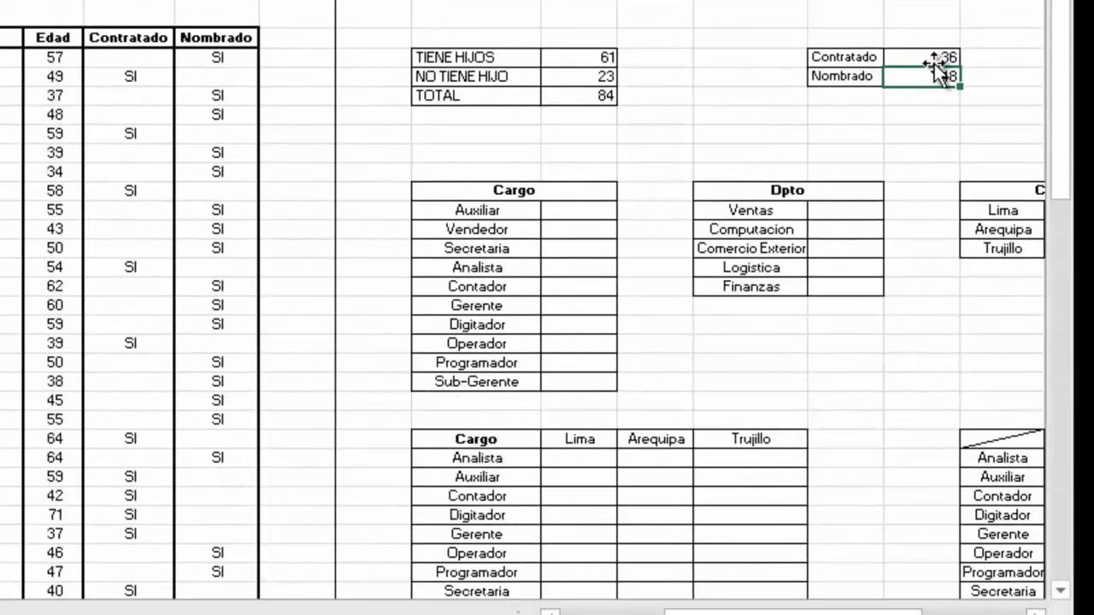
AutoSum the Contratado and Nombrado counts to 84 and review both formulas.
drag(930, 58, 932, 79)
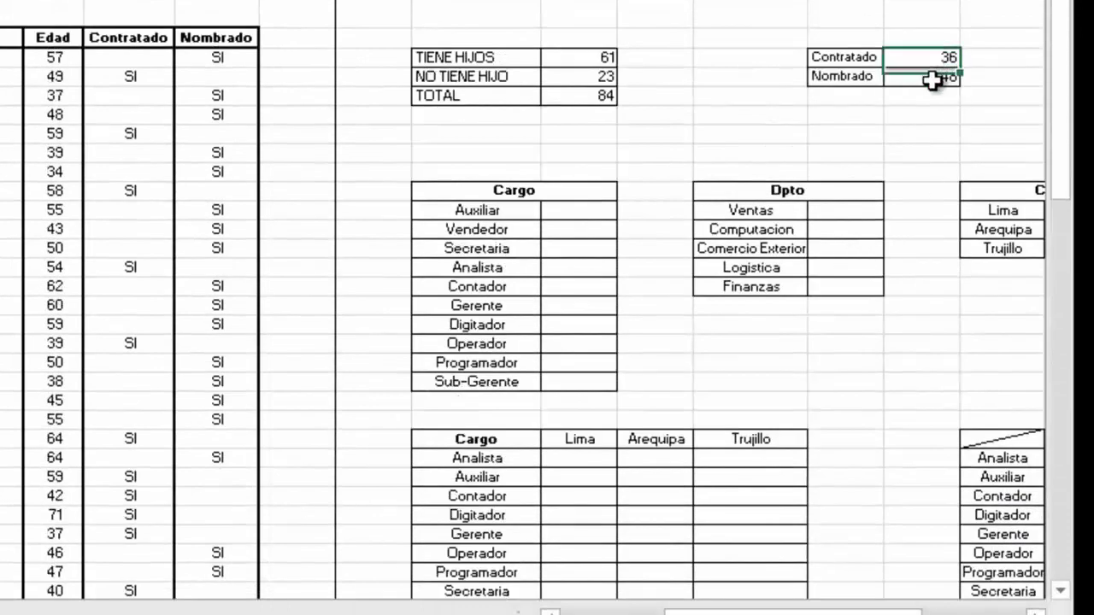
key(alt+equal)
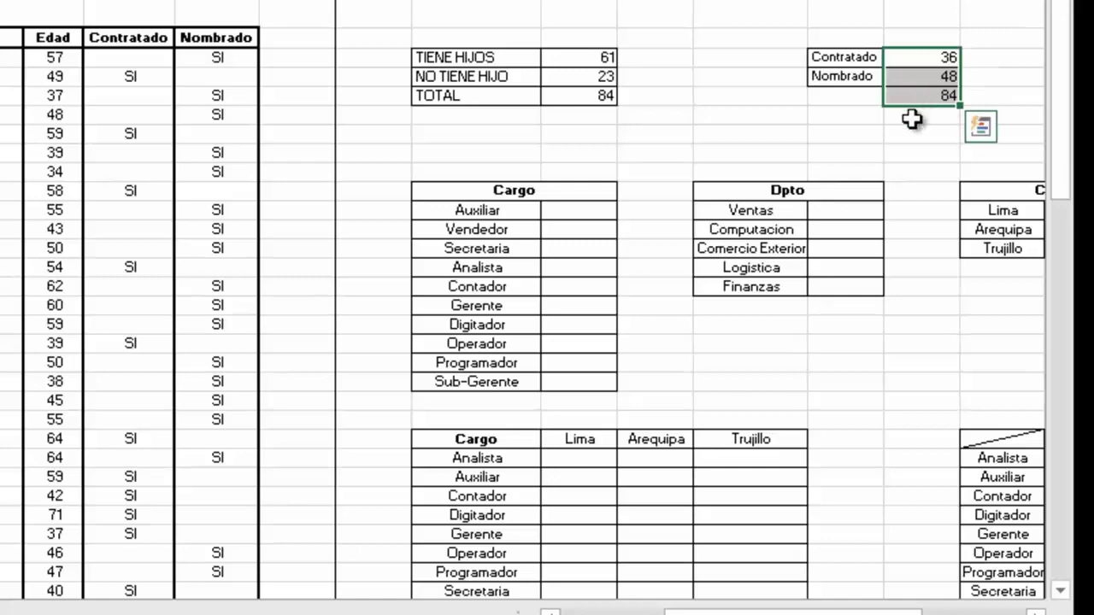
click(913, 58)
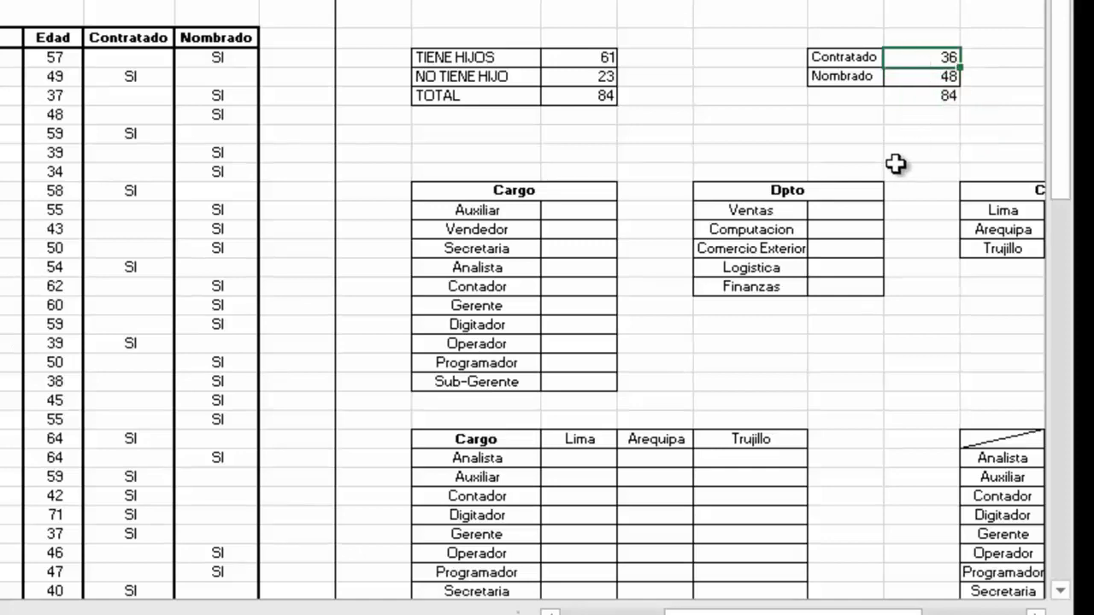
key(F2)
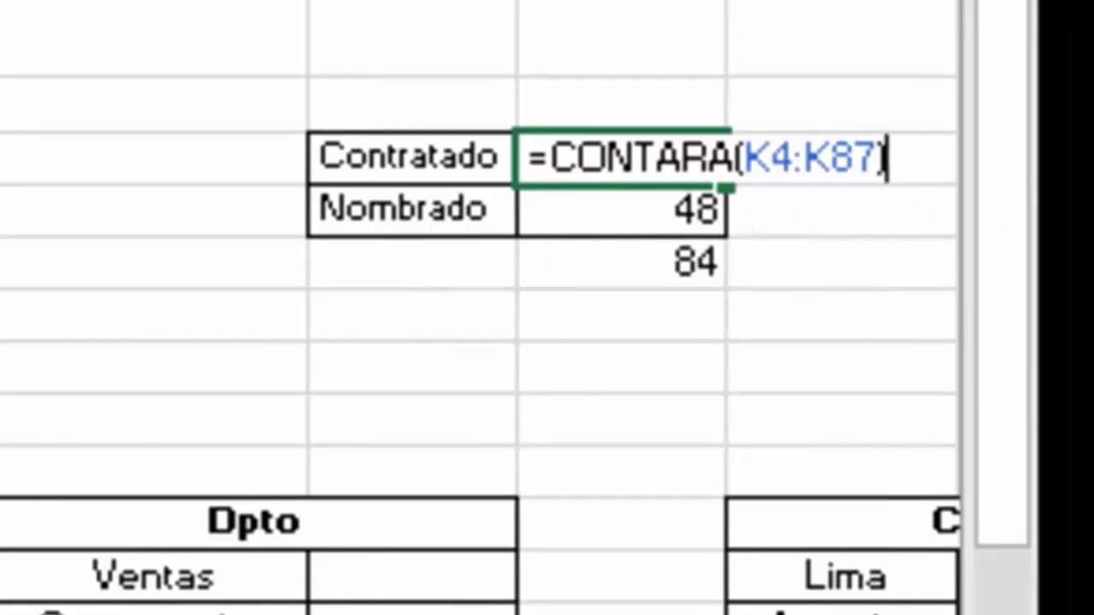
click(671, 476)
click(603, 252)
click(615, 210)
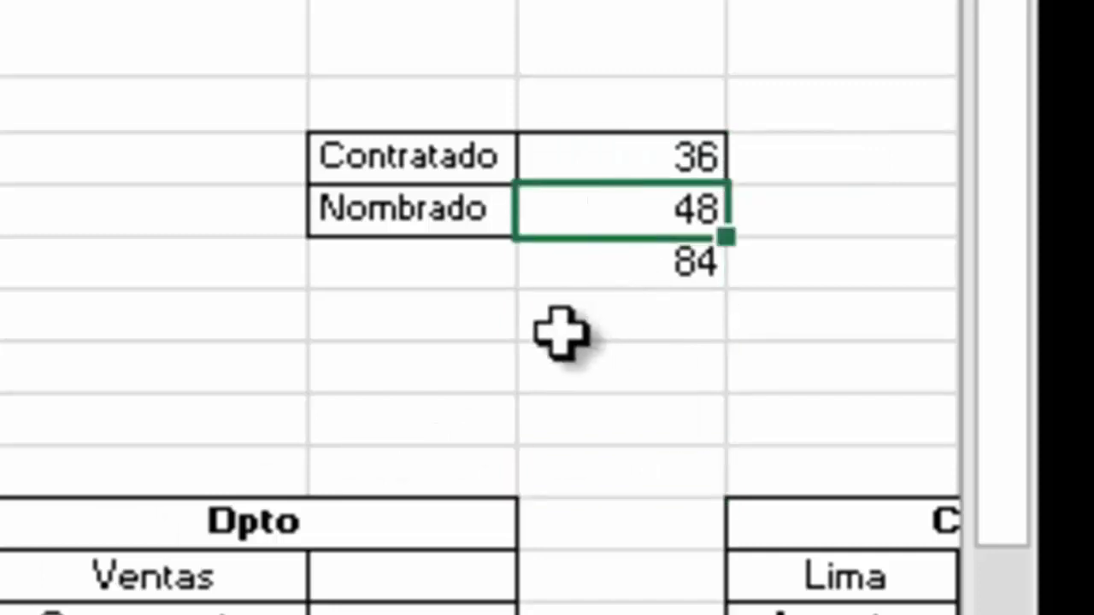
key(F2)
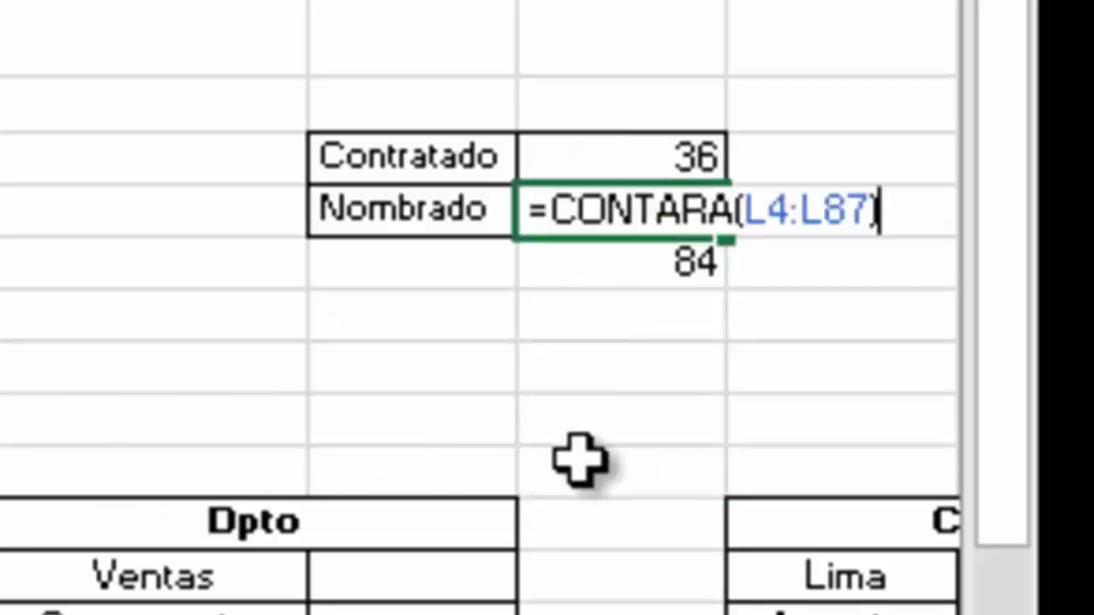
key(Escape)
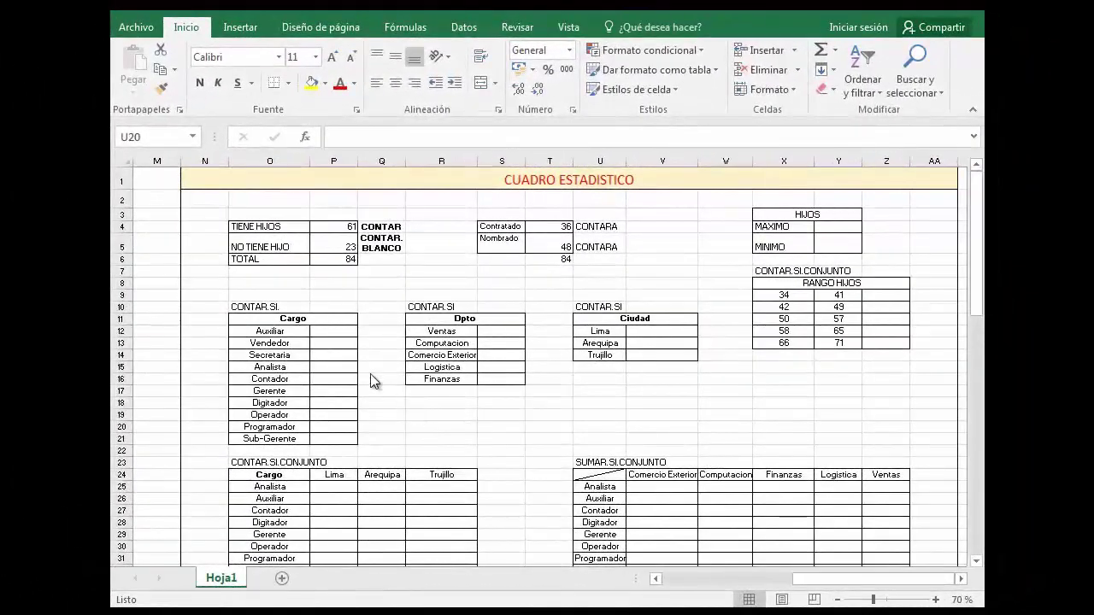
Select the empty count cell beside Auxiliar in the CONTAR.SI Cargo table and insert a function.
click(341, 332)
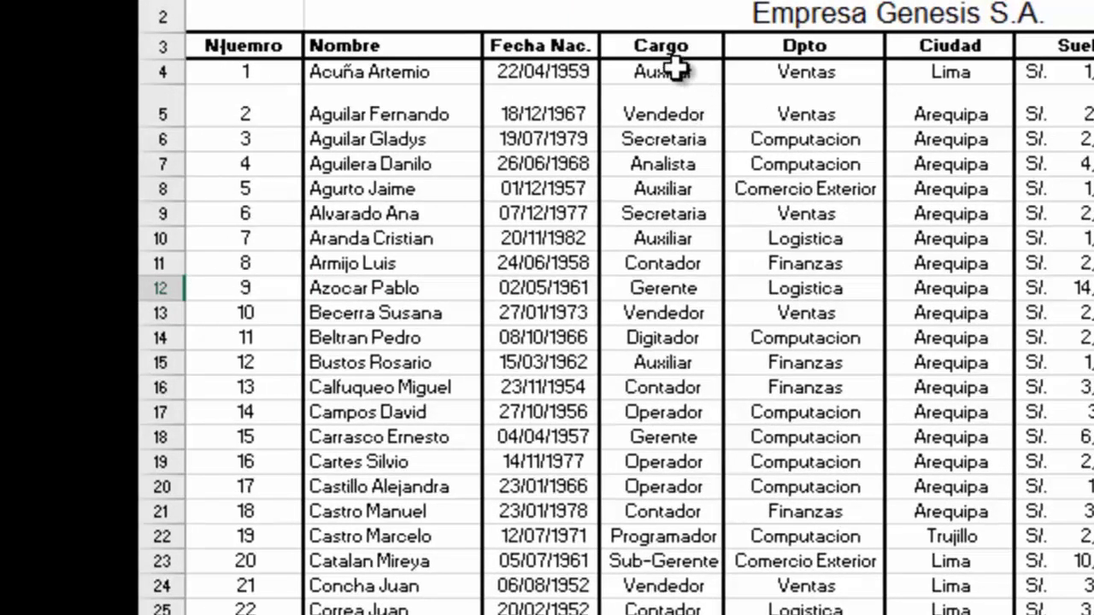
drag(663, 114, 662, 611)
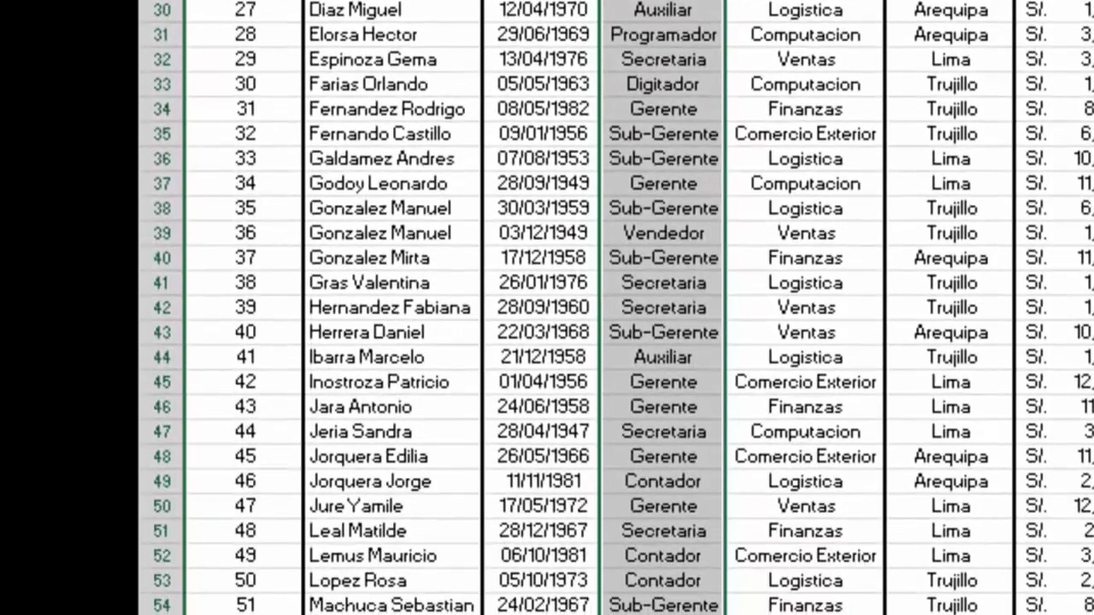
scroll(616, 307, right, 3)
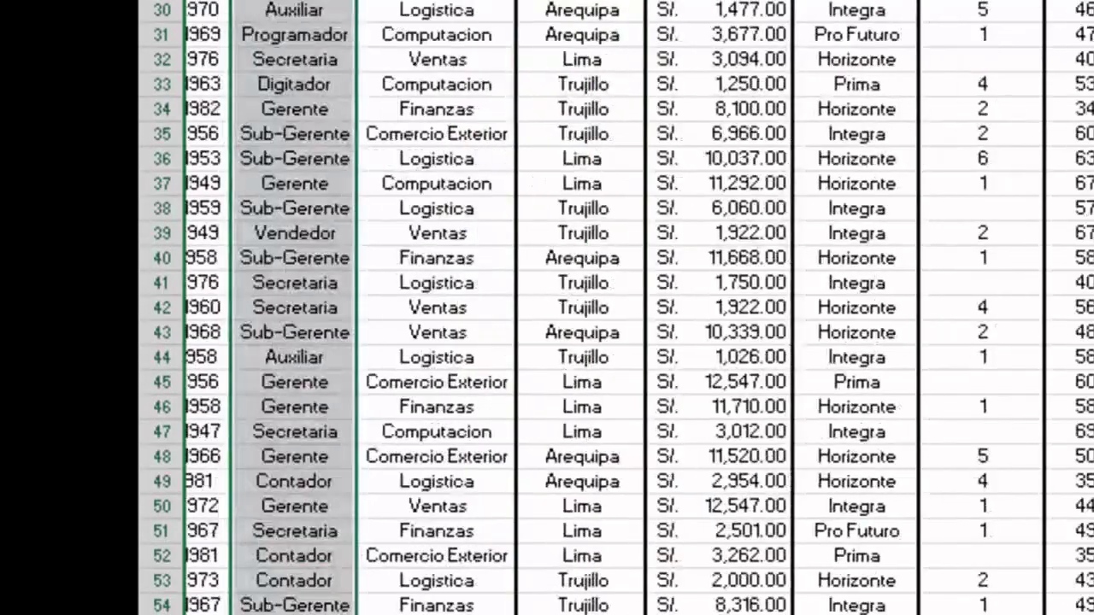
scroll(615, 308, up, 4)
scroll(616, 308, up, 1)
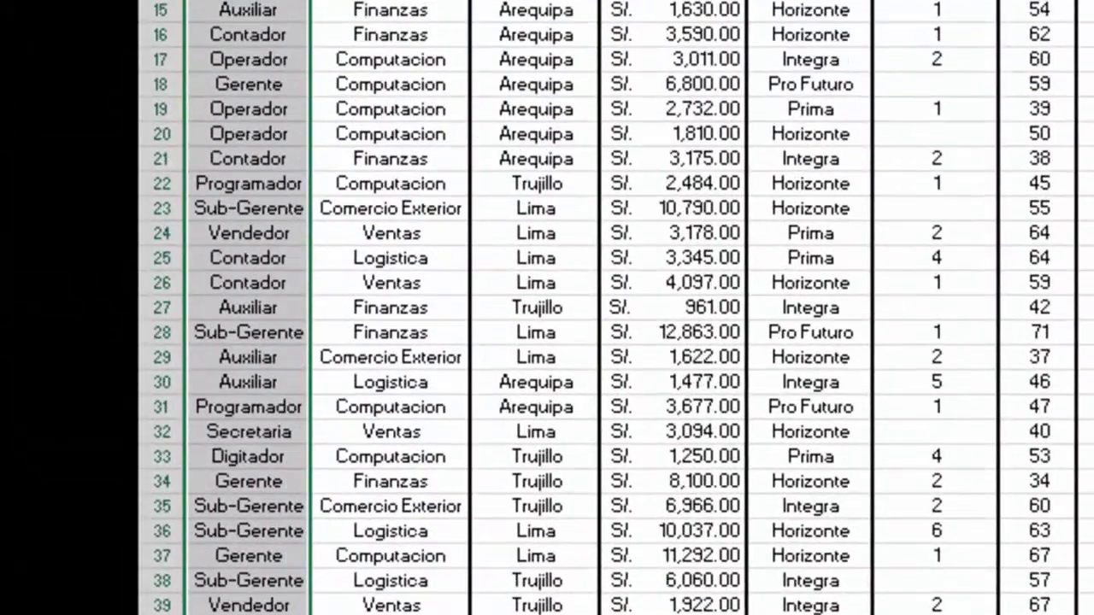
scroll(966, 325, right, 5)
scroll(966, 316, up, 5)
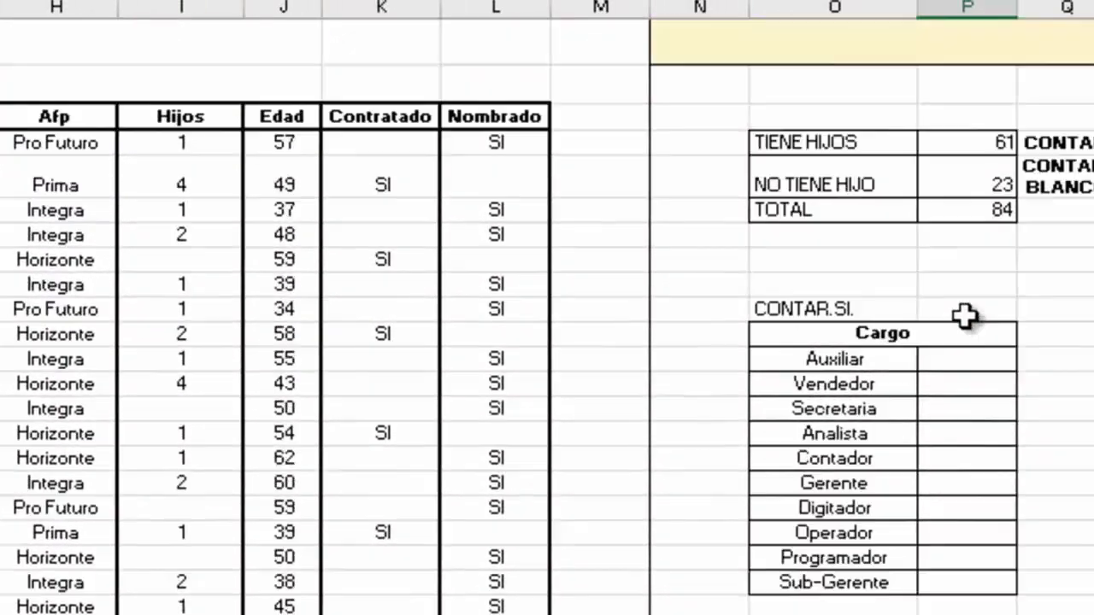
click(966, 359)
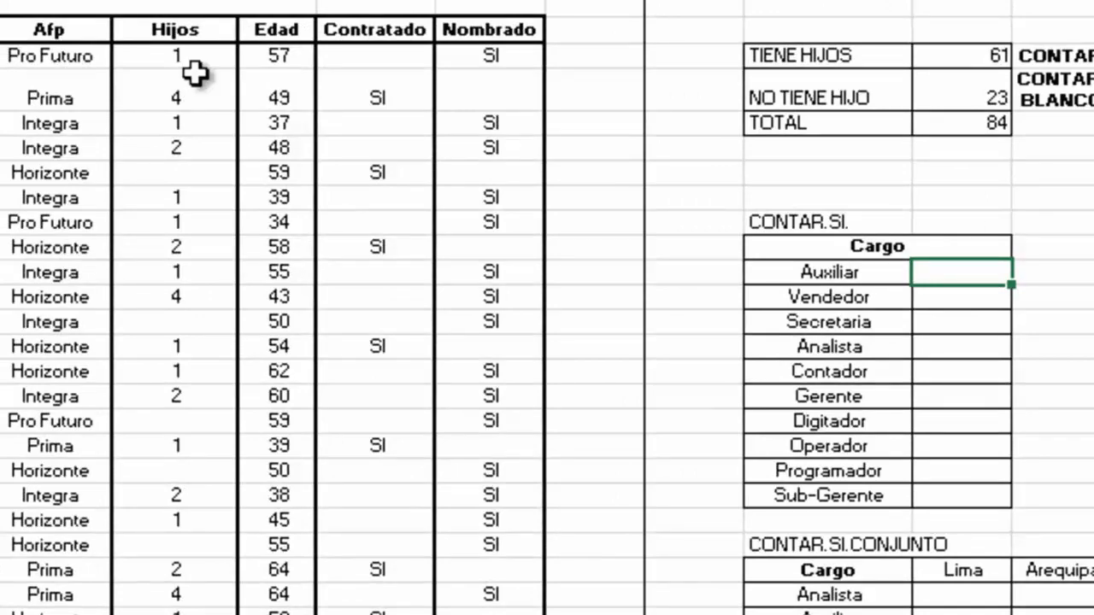
key(shift+F3)
In Insertar función, show all categories and pick CONTAR.SI by typing 'contar.s' to open its arguments.
drag(411, 159, 123, 164)
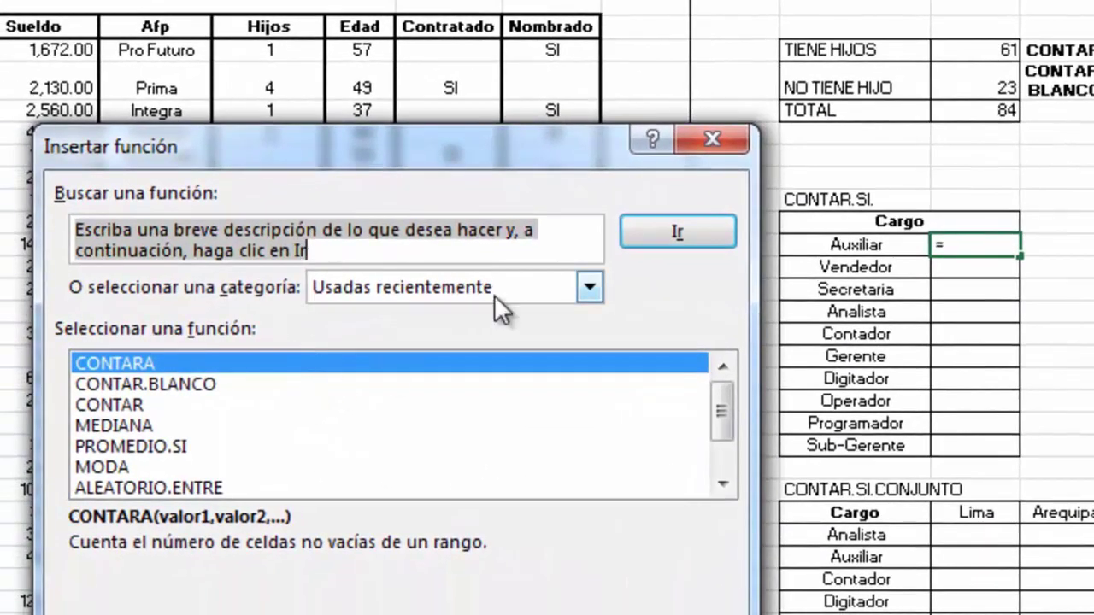
click(535, 288)
click(508, 333)
click(385, 403)
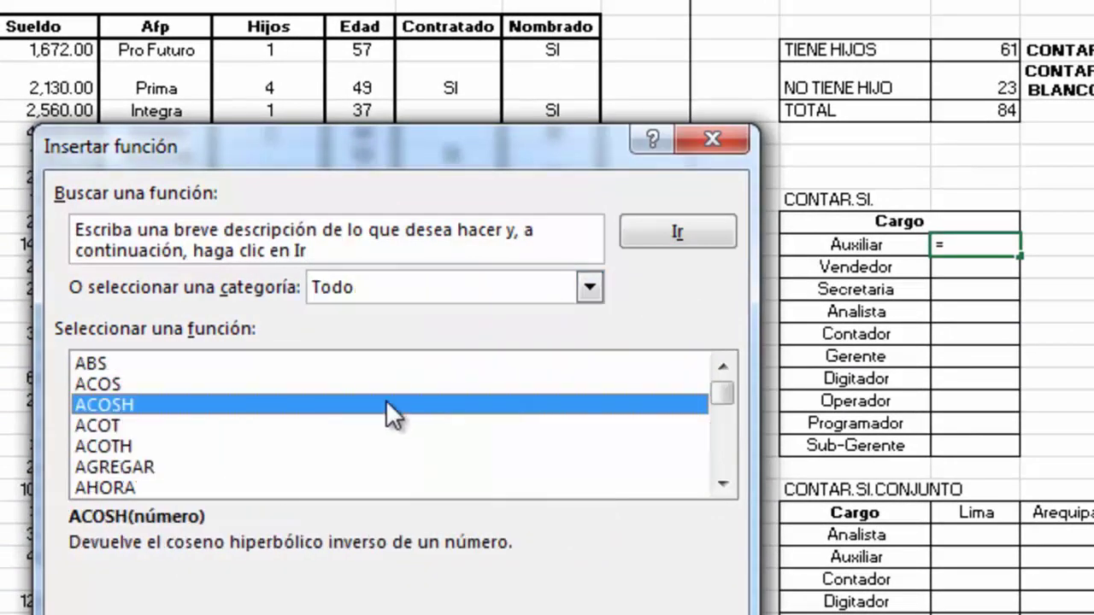
text(con)
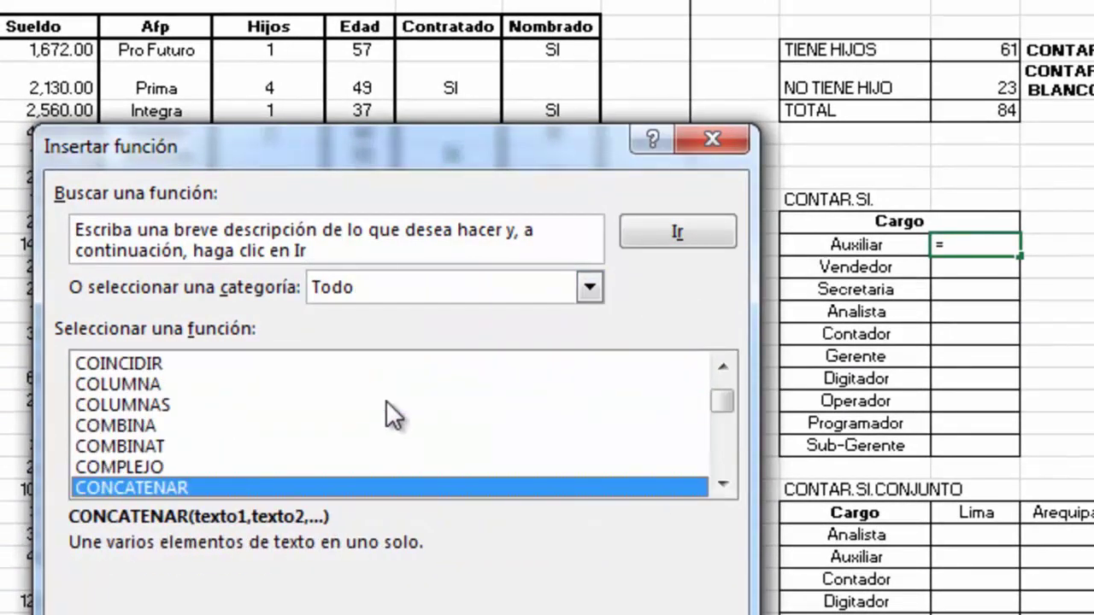
text(tar.s)
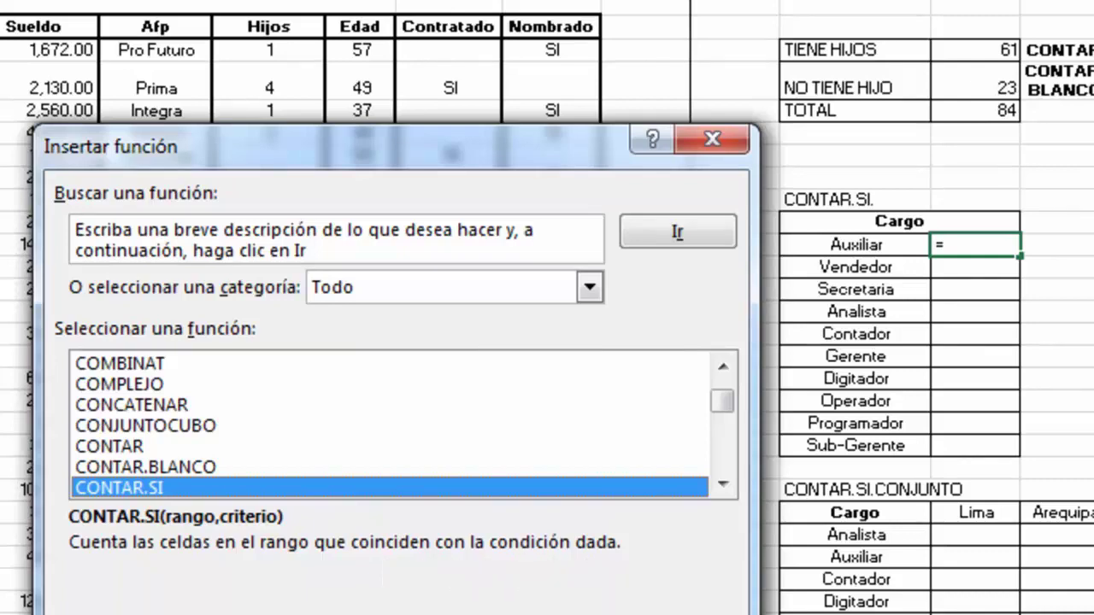
key(Return)
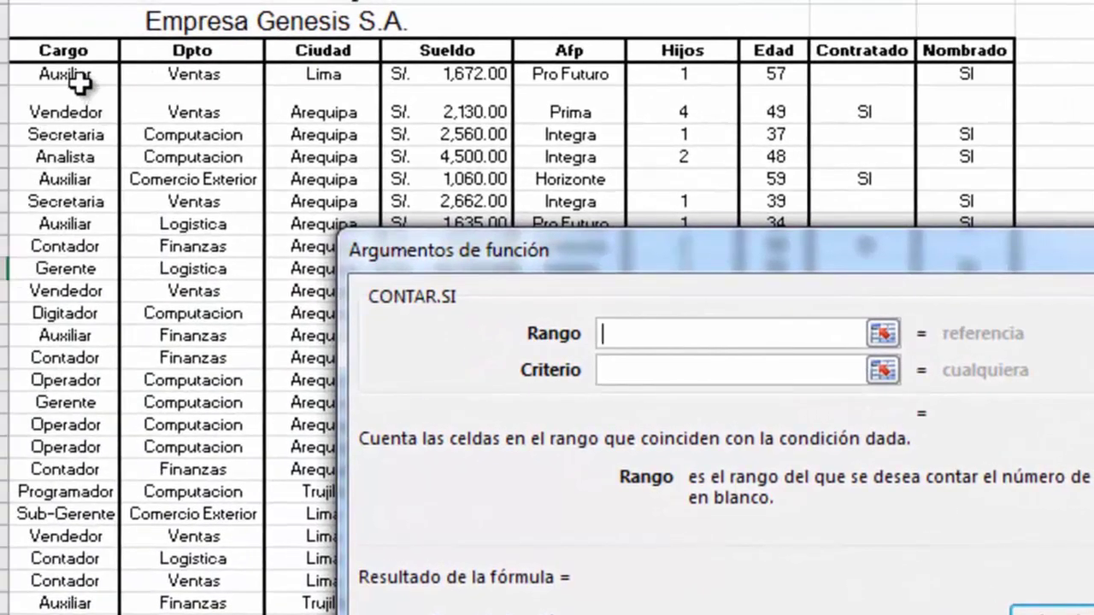
Set the CONTAR.SI range to the Cargo column D4:D87.
mouse_move(78, 77)
mouse_down()
mouse_move(27, 603)
mouse_move(248, 541)
mouse_move(286, 38)
mouse_move(427, 611)
mouse_move(427, 599)
mouse_up()
click(631, 371)
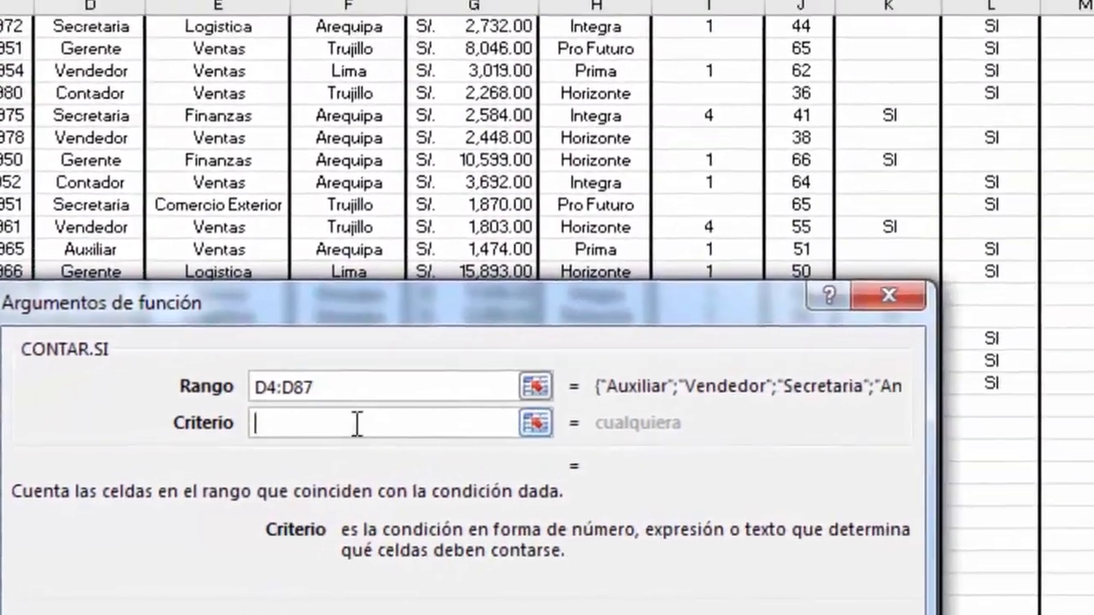
scroll(667, 492, up, 3)
scroll(667, 492, up, 3)
scroll(668, 492, up, 3)
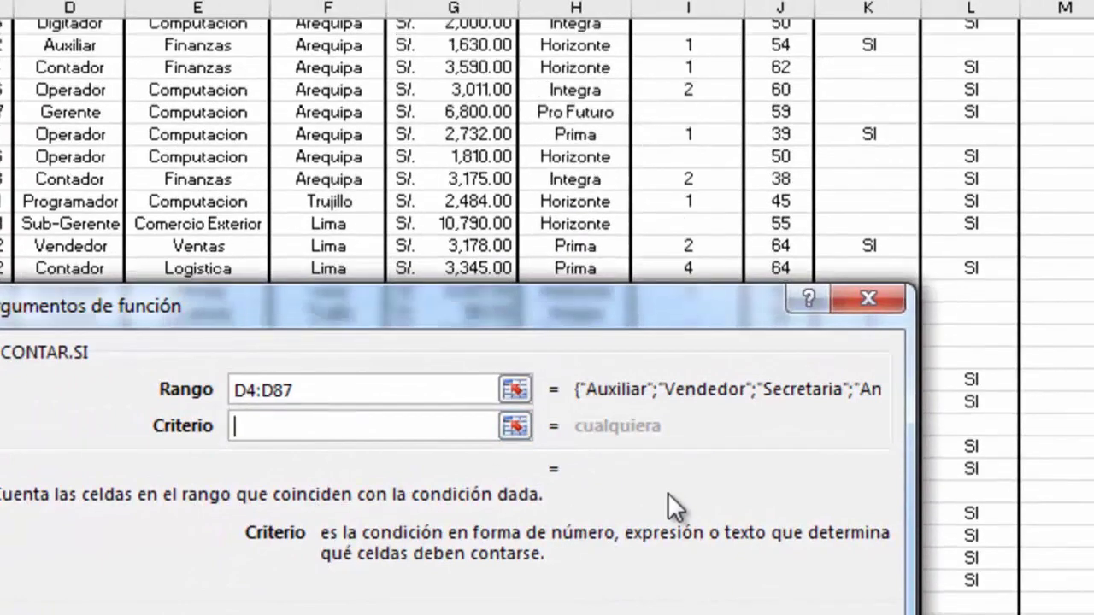
scroll(667, 492, up, 5)
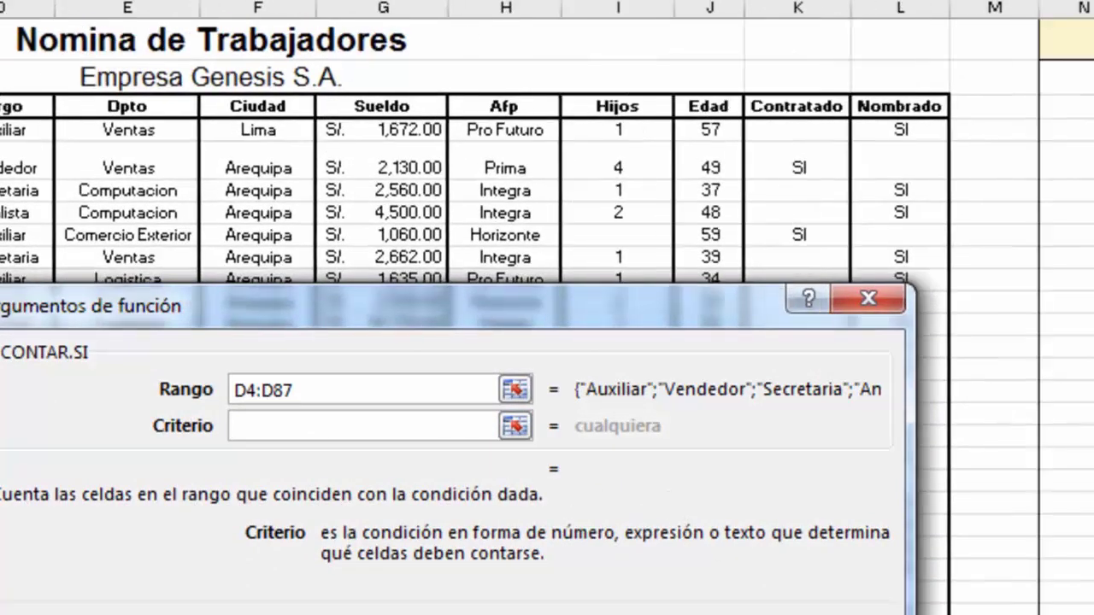
scroll(590, 315, right, 5)
scroll(590, 315, right, 1)
Use O12 as the criterion, make the range $D$4:$D$87 and confirm, giving 12.
drag(590, 325, 476, 305)
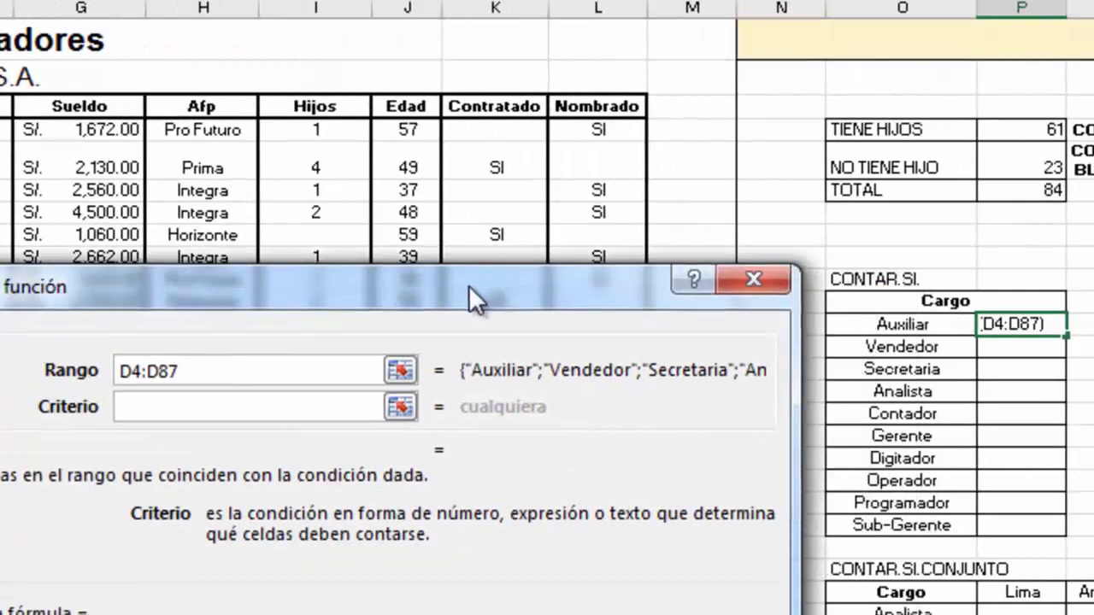
click(905, 325)
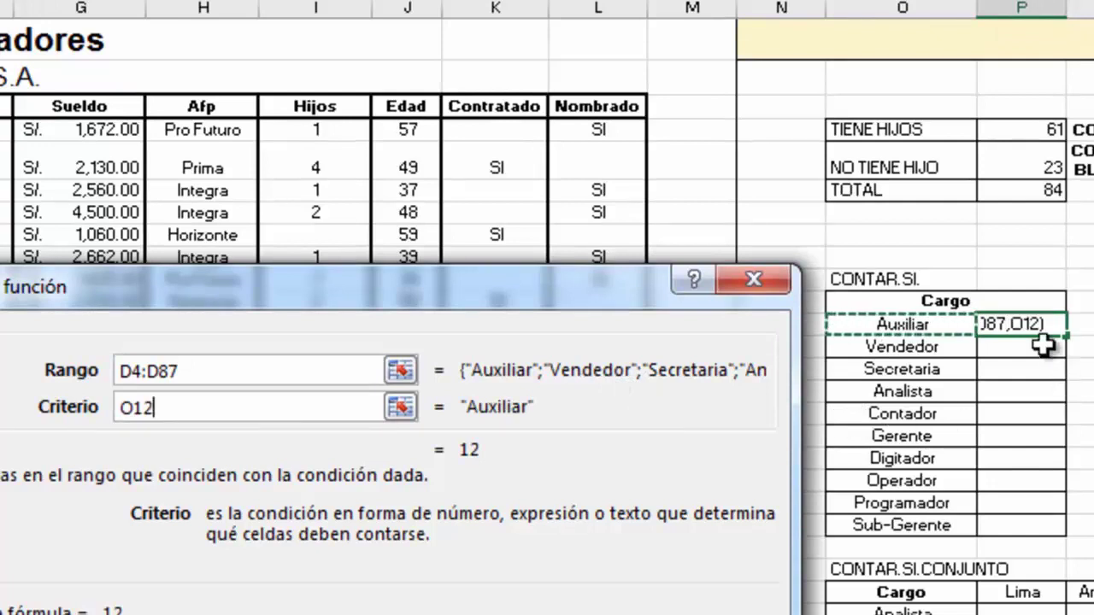
click(199, 370)
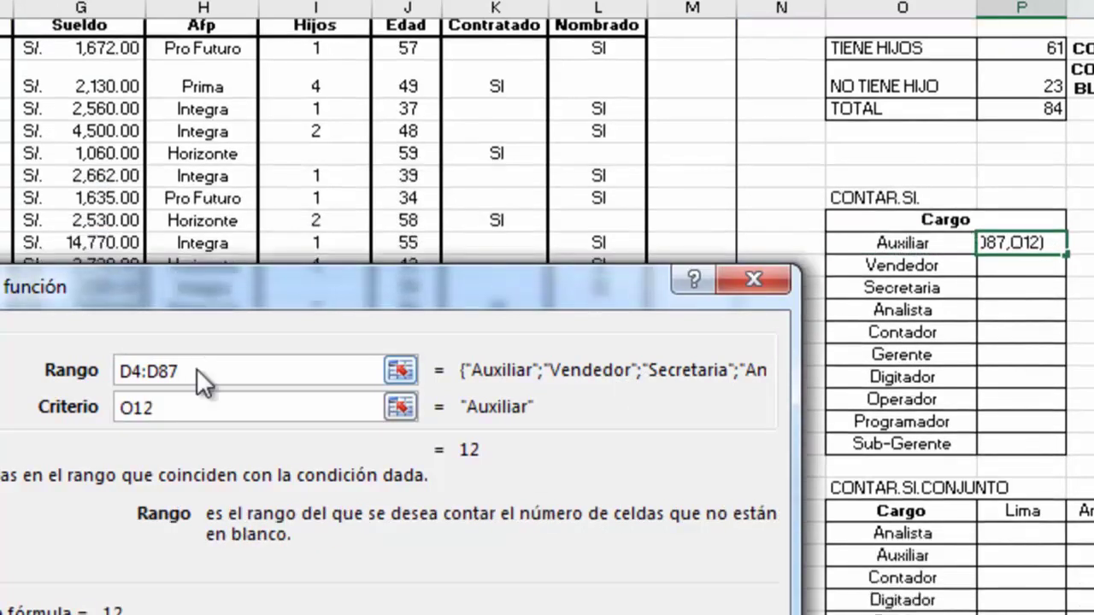
scroll(188, 368, down, 1)
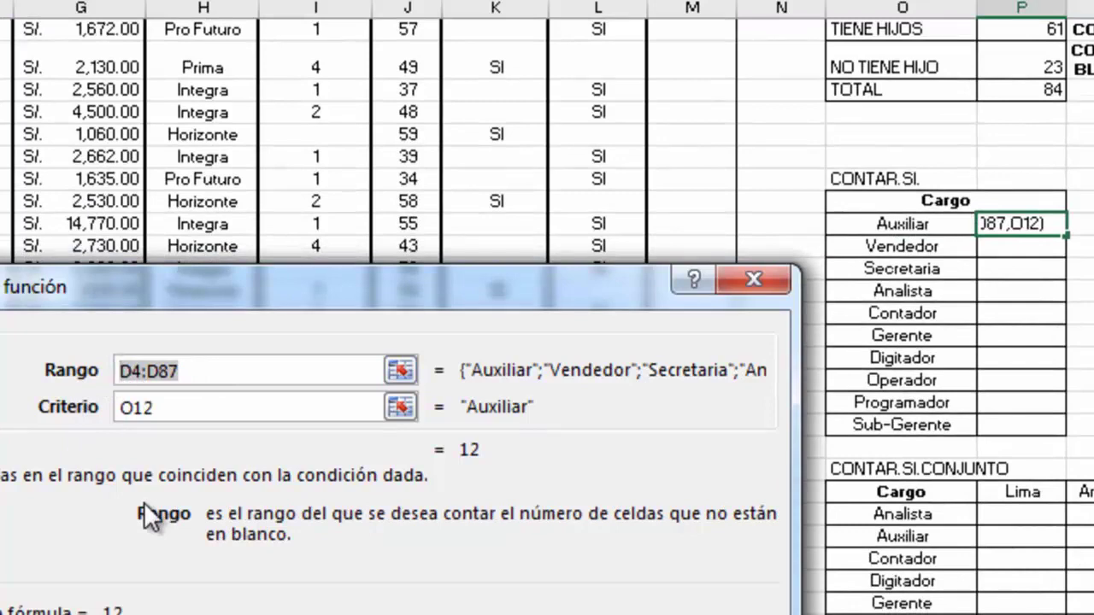
key(F4)
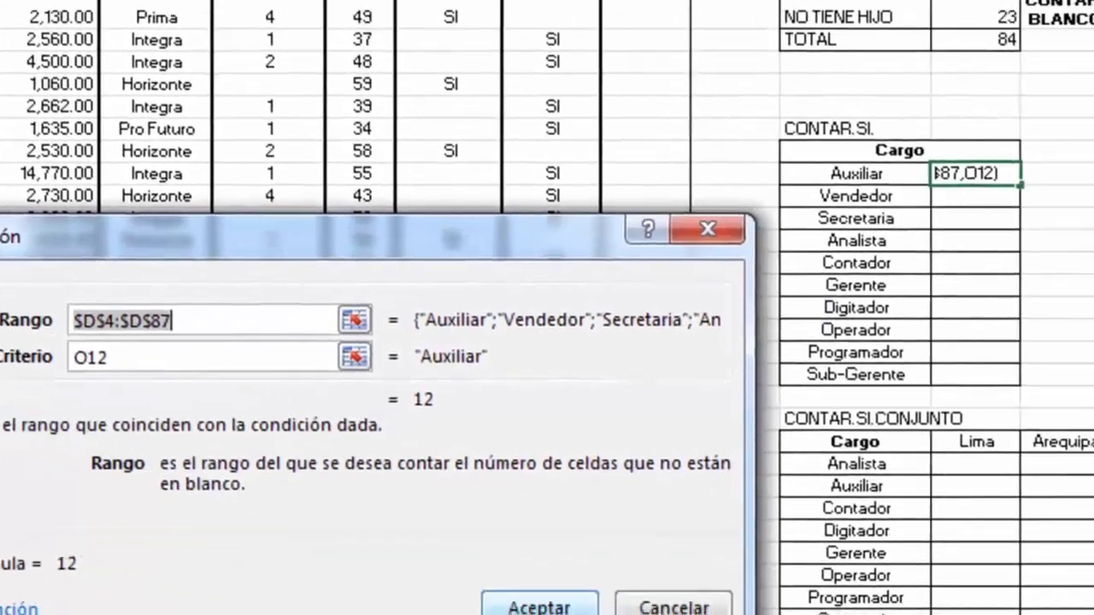
key(Return)
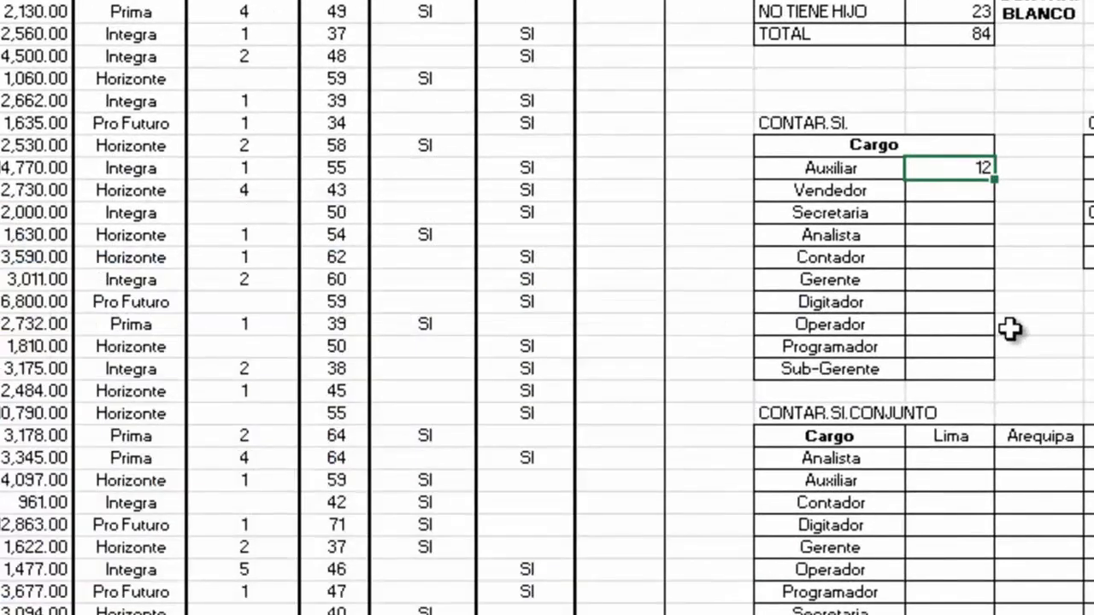
Fill the count formula down to Sub-Gerente and total the Cargo counts as 84.
drag(994, 180, 988, 382)
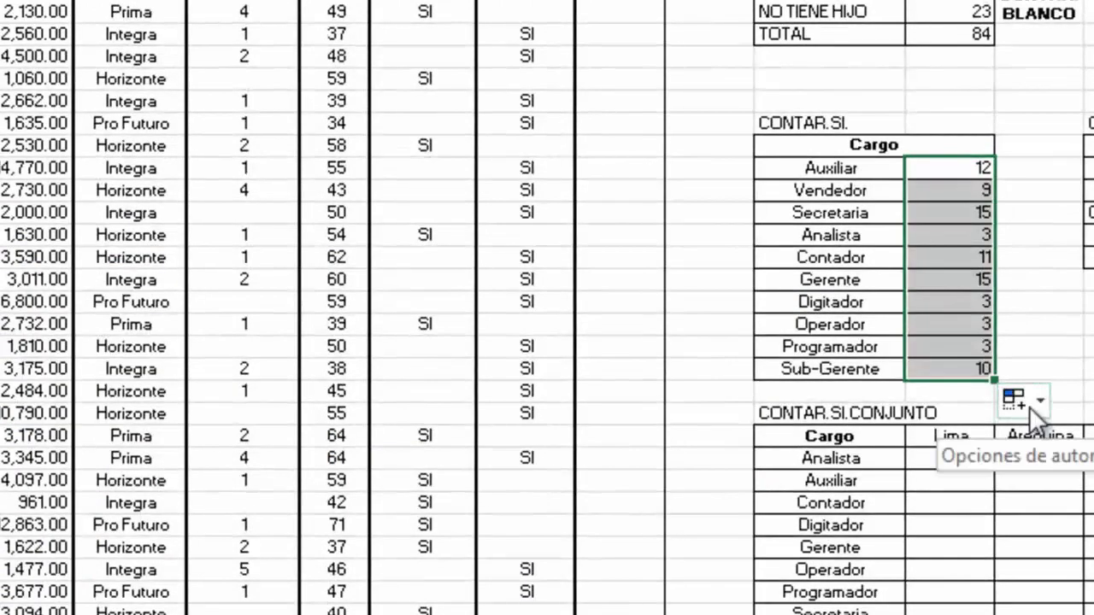
key(alt+equal)
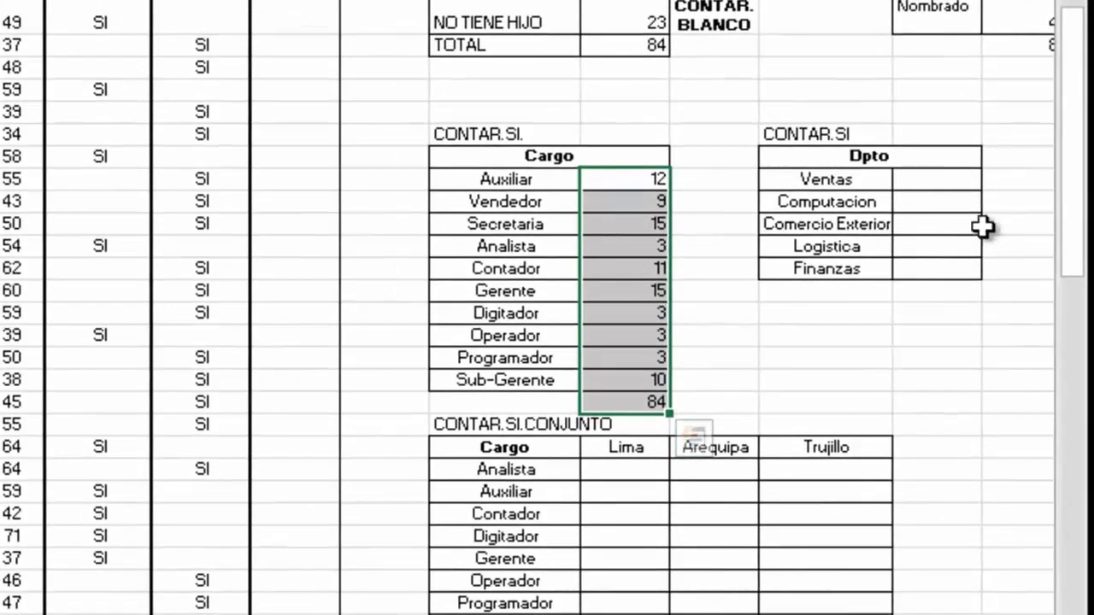
click(940, 182)
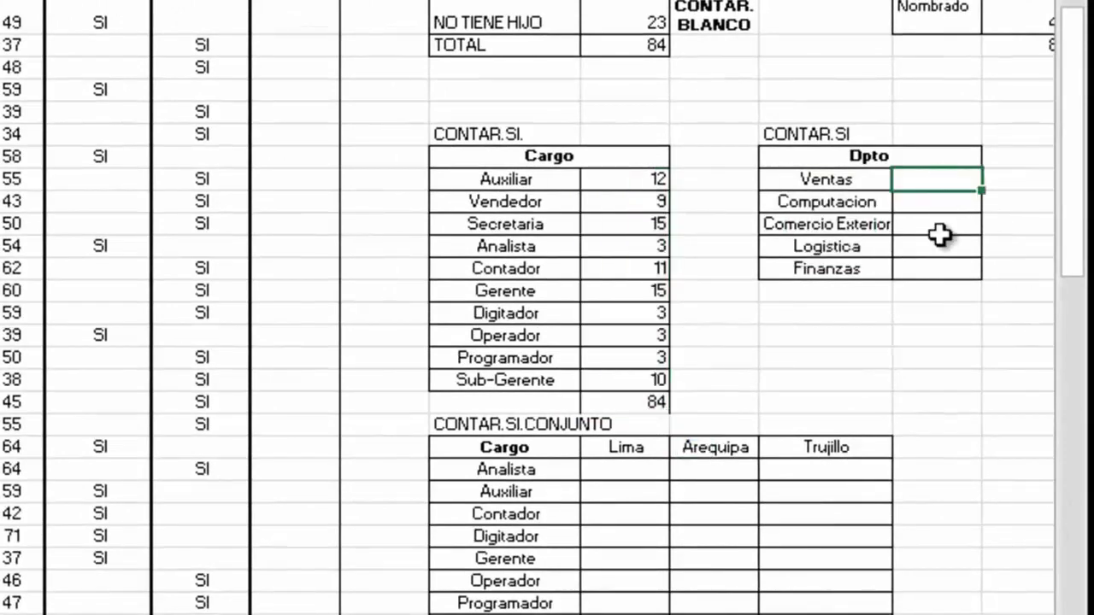
Start =CONTAR.SI in the Ventas count cell with the Dpto column E4:E87 as range.
text(=CON)
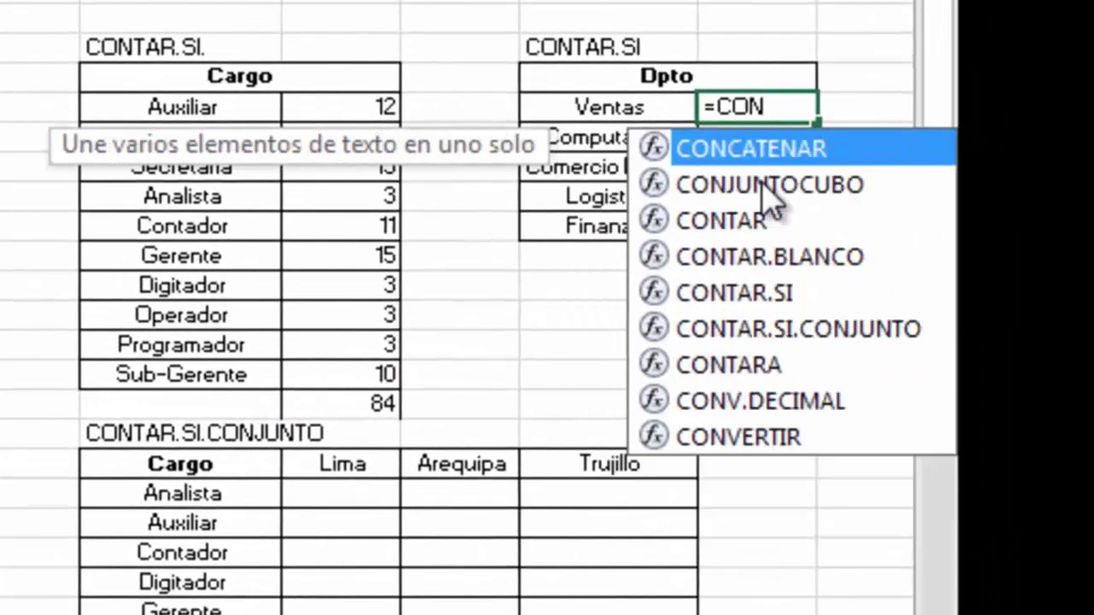
key(Down)
key(Down)
key(Down)
key(Down)
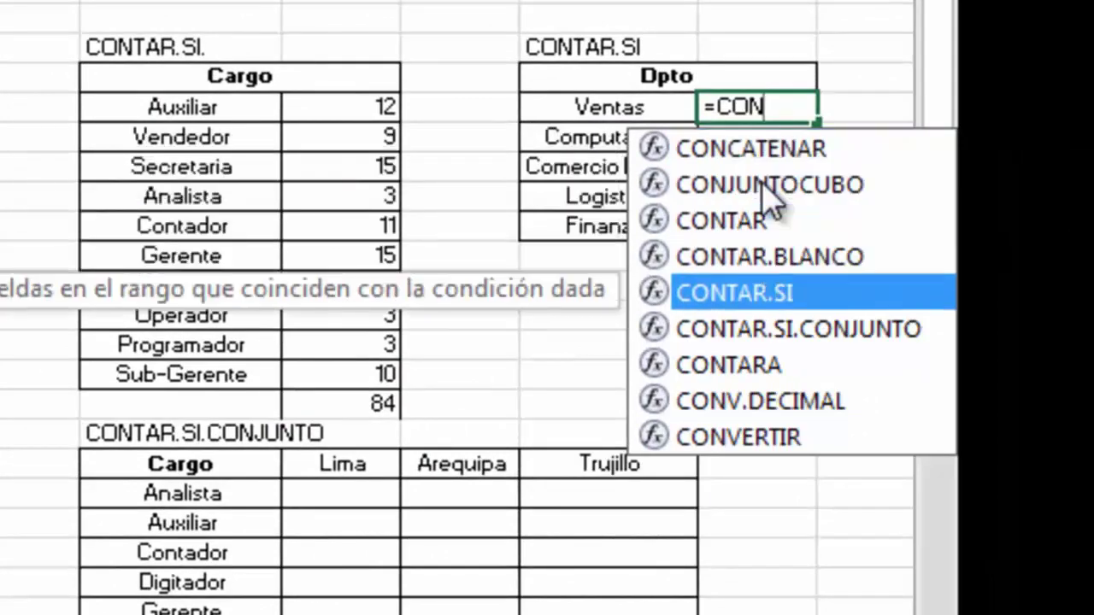
key(Tab)
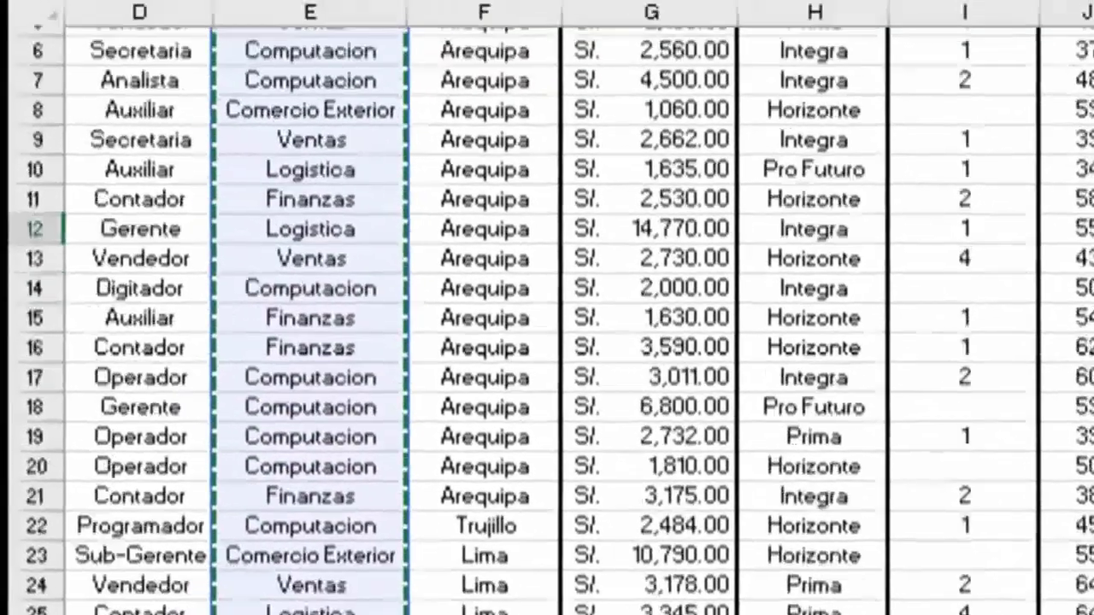
drag(271, 50, 318, 598)
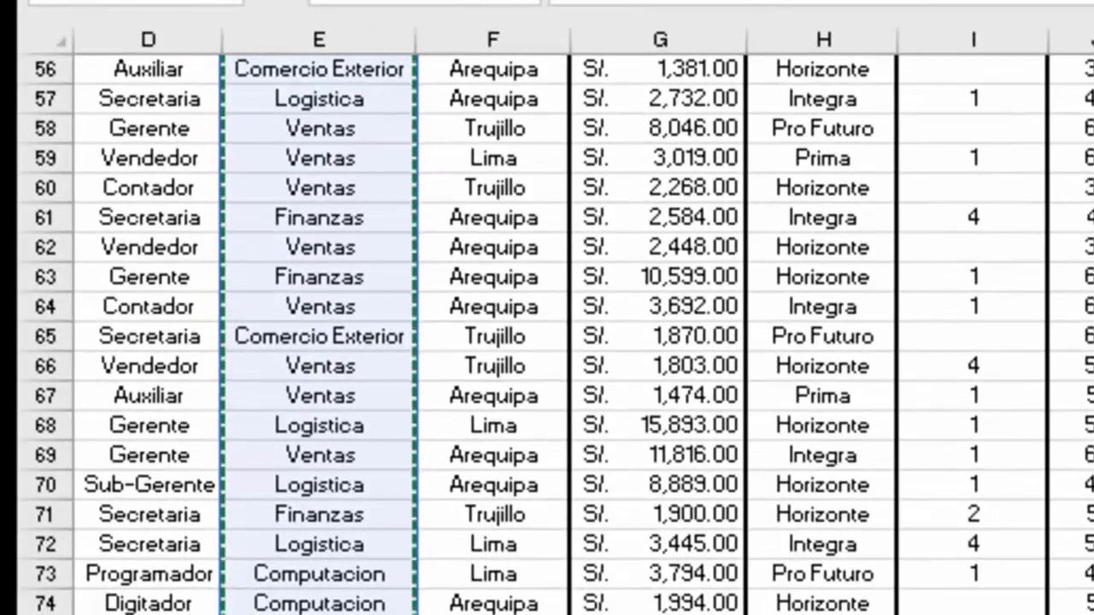
scroll(547, 333, up, 4)
scroll(547, 333, up, 4)
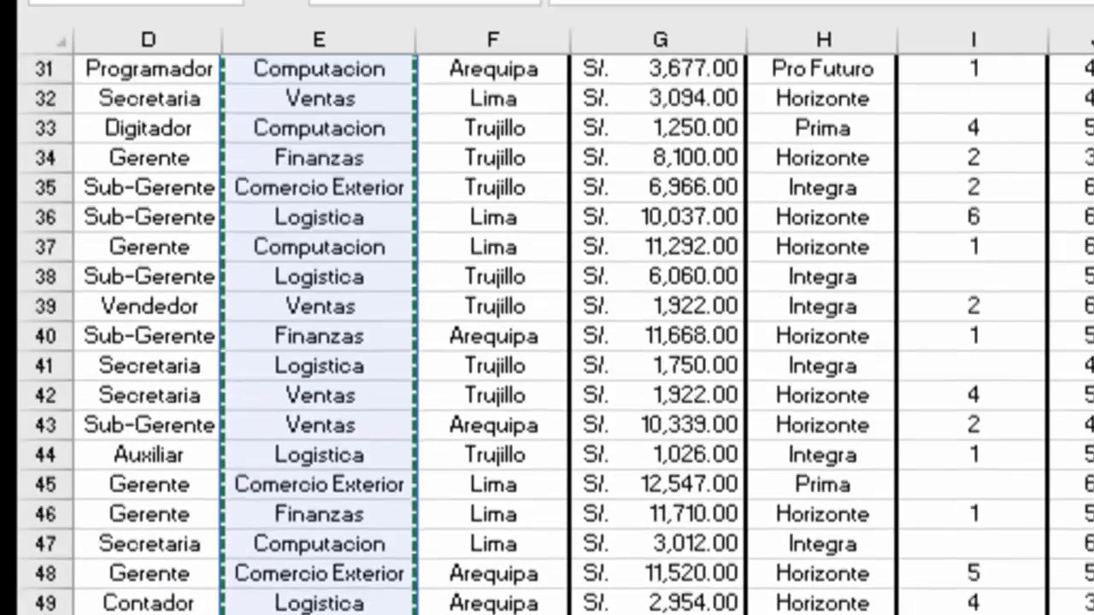
scroll(547, 333, up, 4)
scroll(547, 333, right, 2)
scroll(547, 333, up, 6)
scroll(547, 333, right, 3)
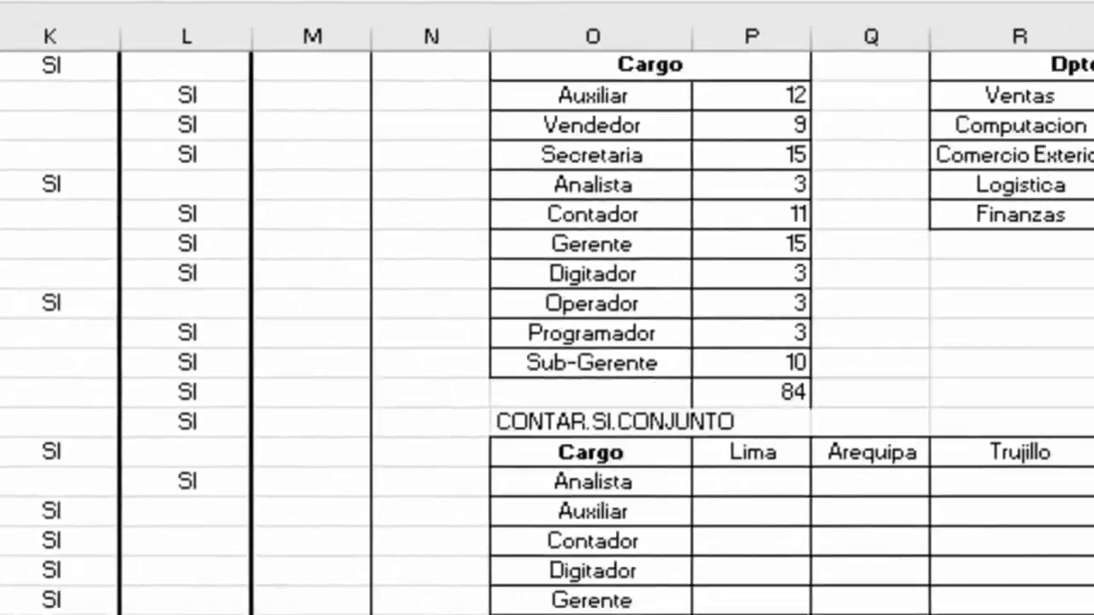
scroll(547, 334, right, 2)
scroll(547, 333, right, 3)
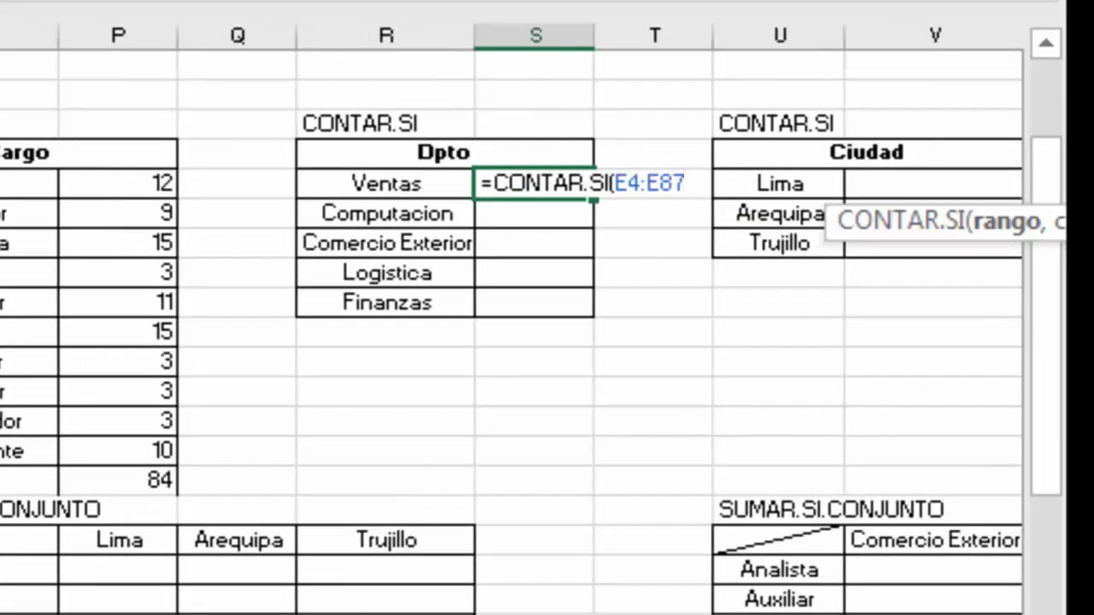
Add R12 as the criterion, make the range $E$4:$E$87, and confirm the formula.
text(,)
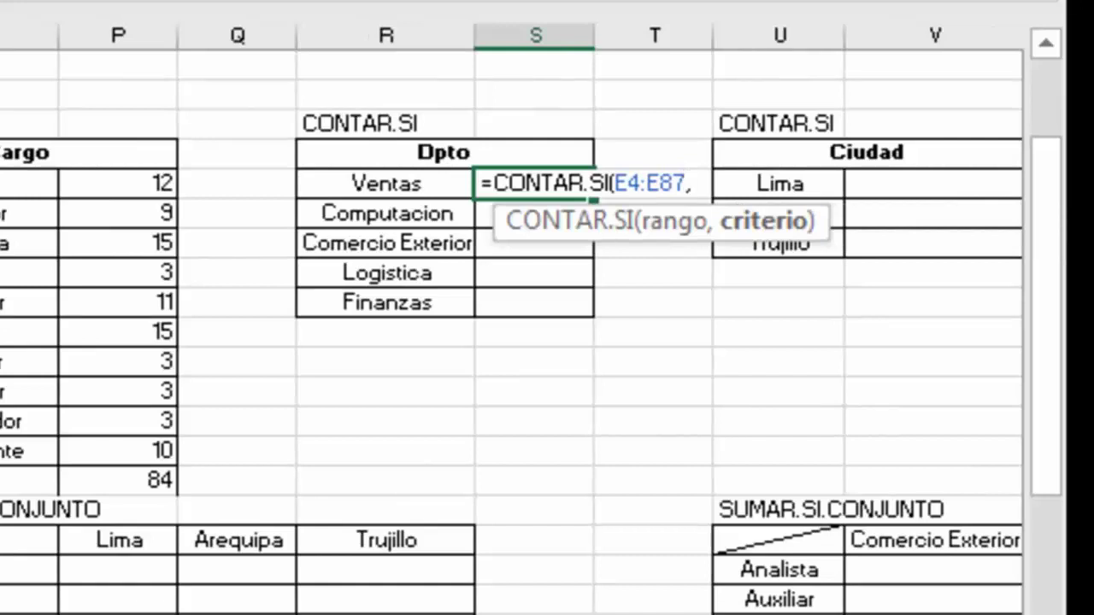
click(386, 183)
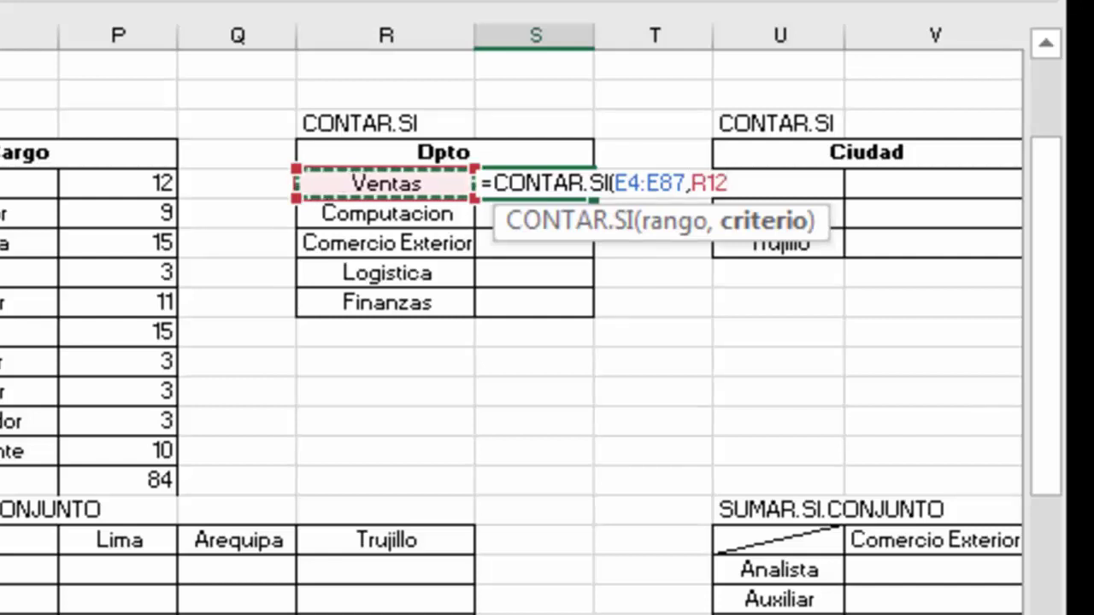
text())
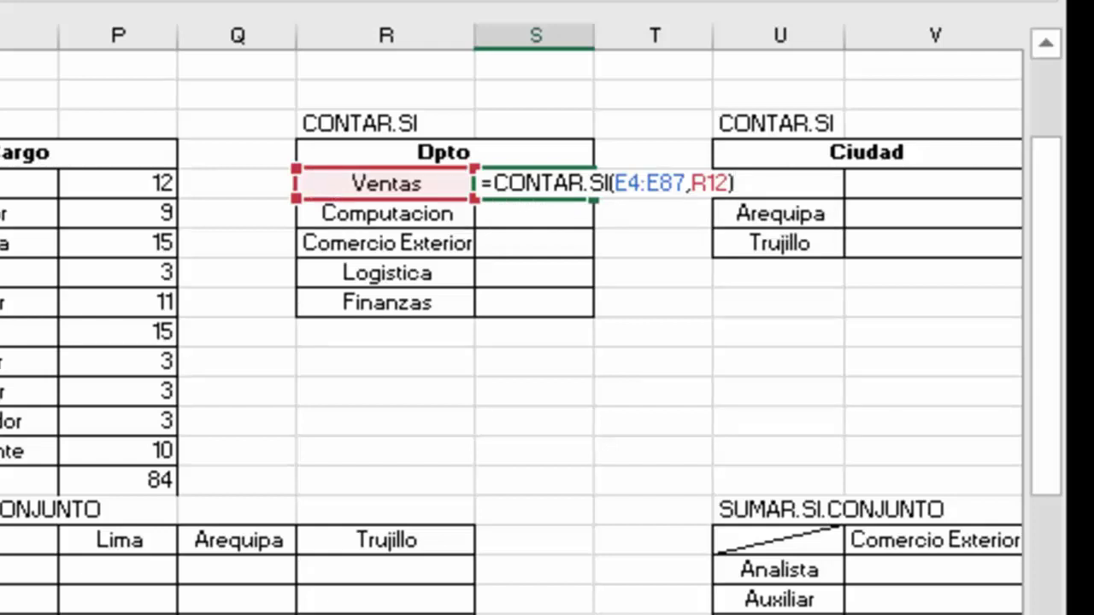
drag(685, 183, 615, 183)
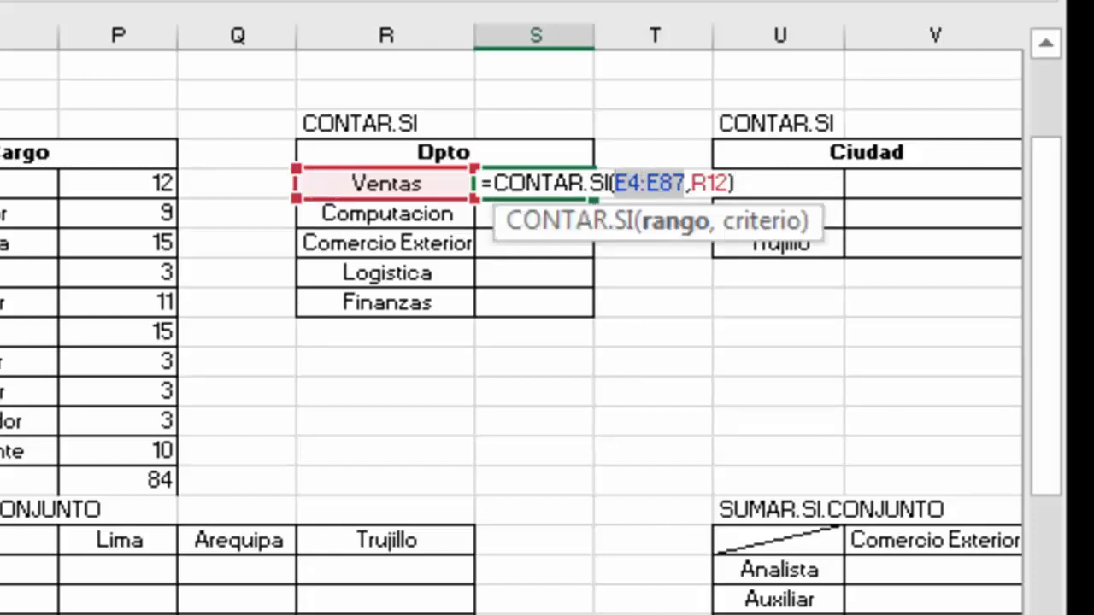
key(F4)
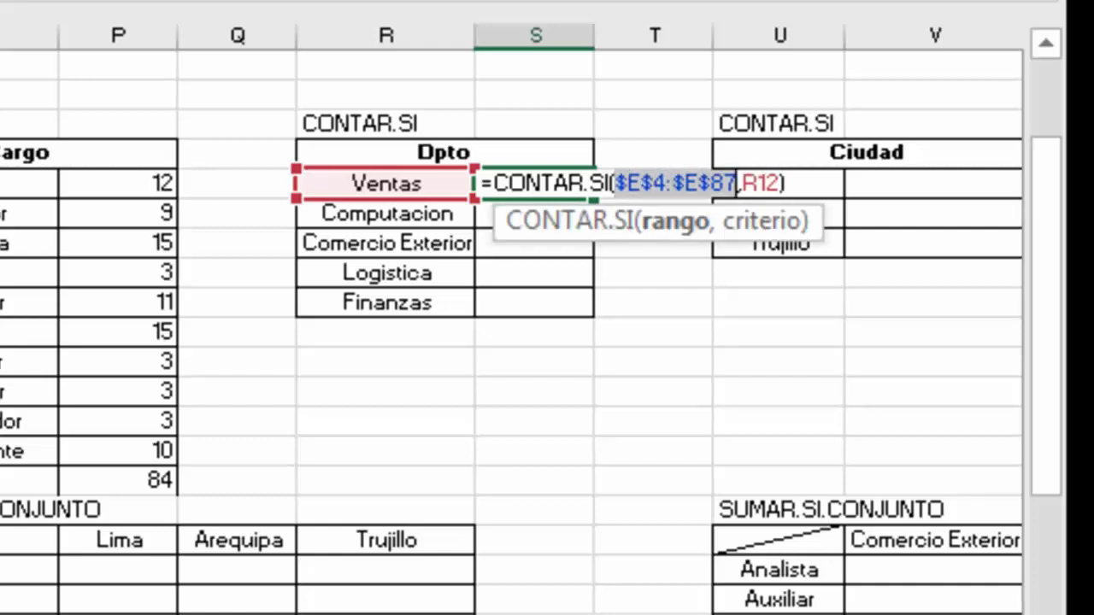
key(Return)
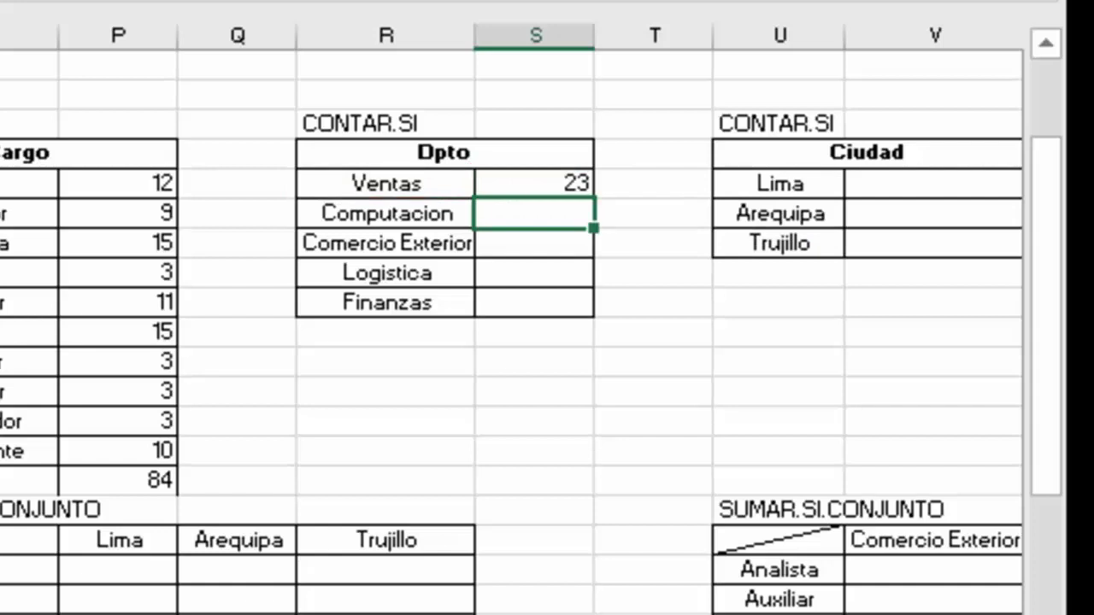
Fill the count down to Finanzas and total the department counts as 84.
click(534, 183)
drag(593, 199, 593, 312)
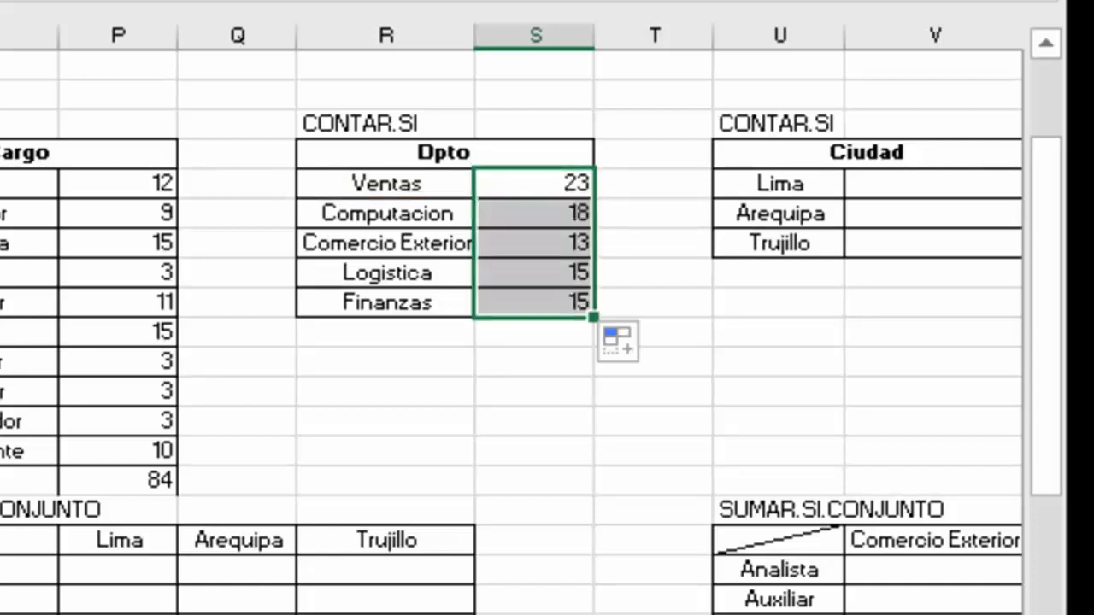
key(alt+equal)
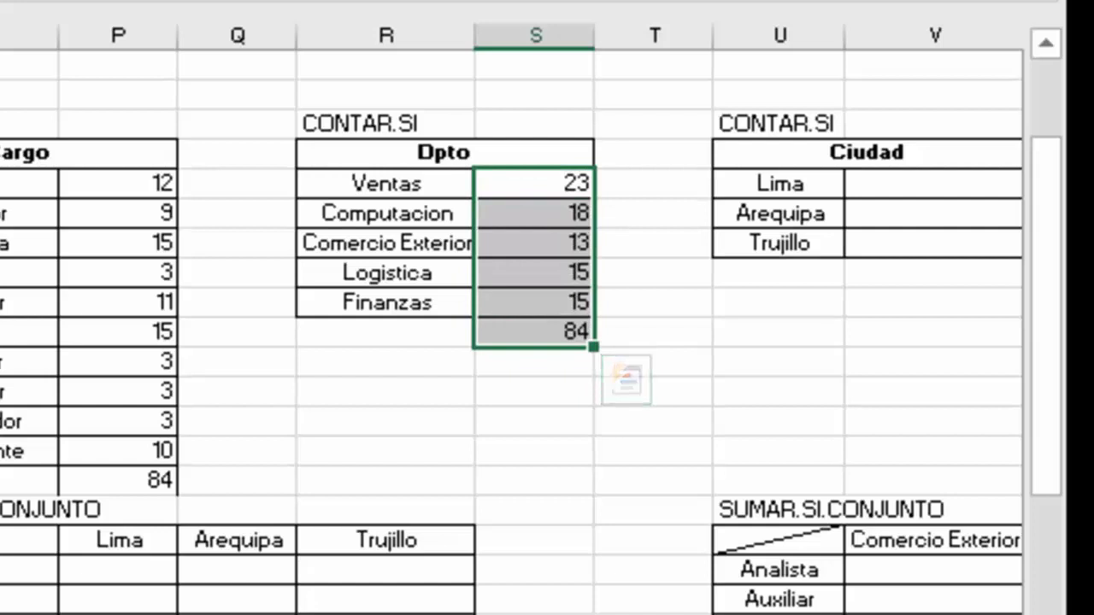
scroll(511, 319, right, 2)
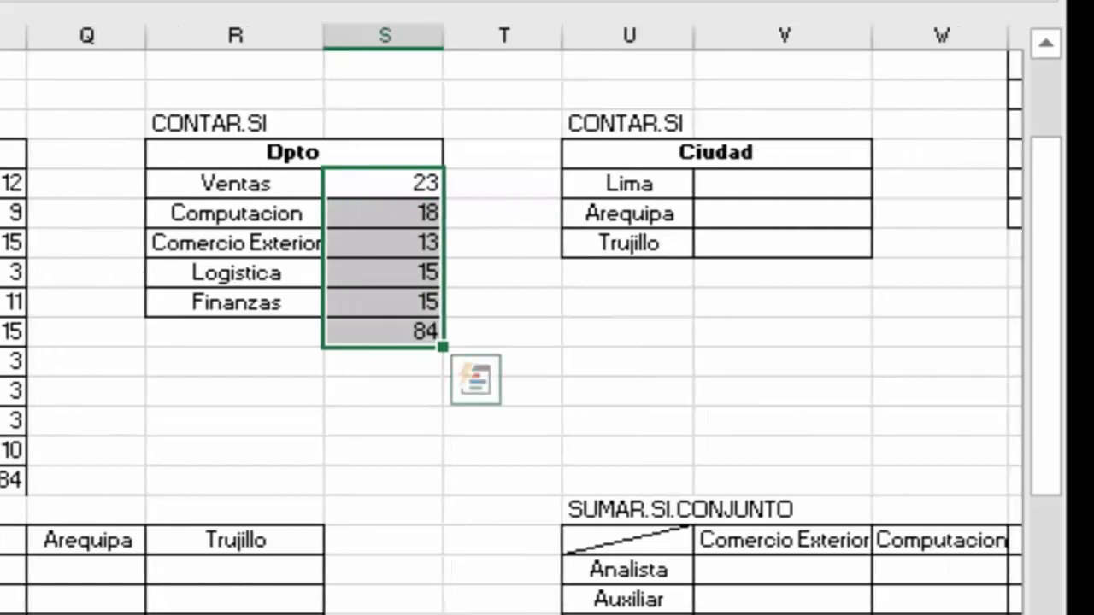
click(782, 184)
text(=)
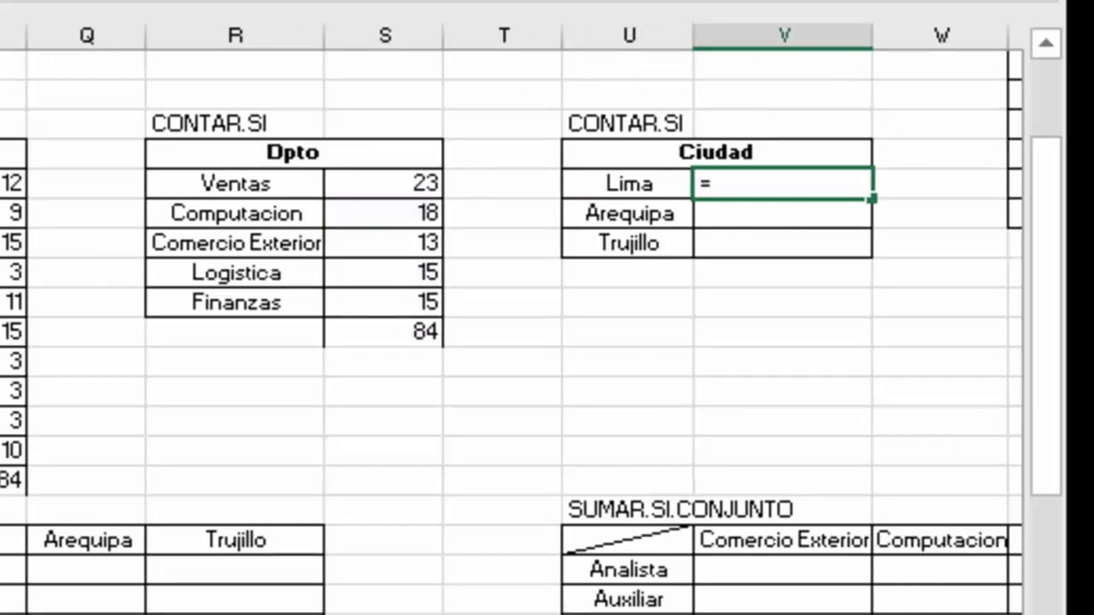
Start =CONTAR.SI in the Lima count cell with the Ciudad column F4:F87 as range.
text(CONT)
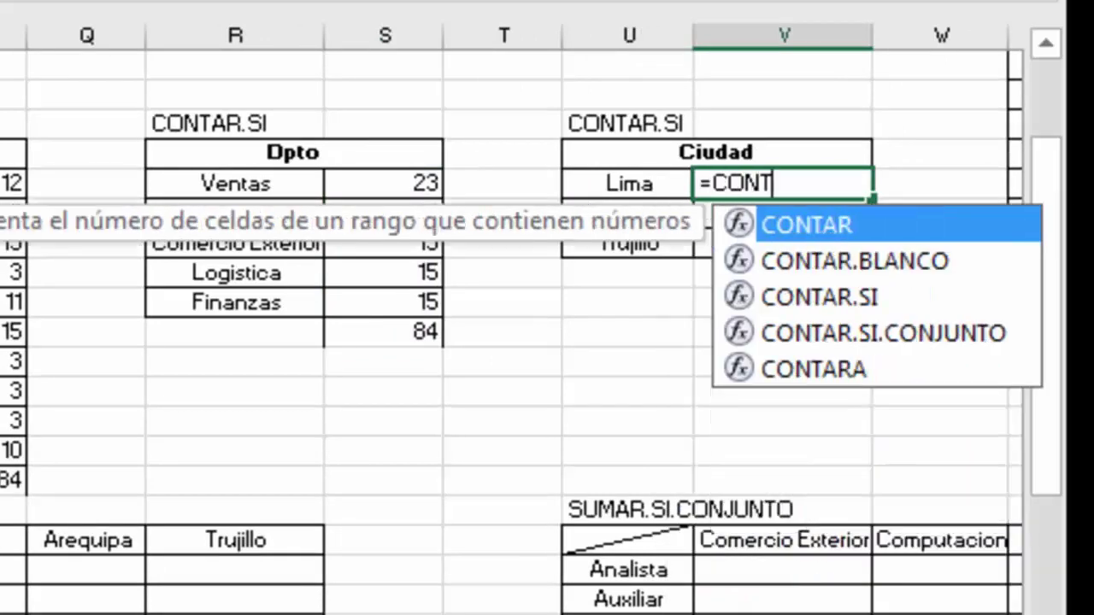
key(Down)
key(Down)
key(Tab)
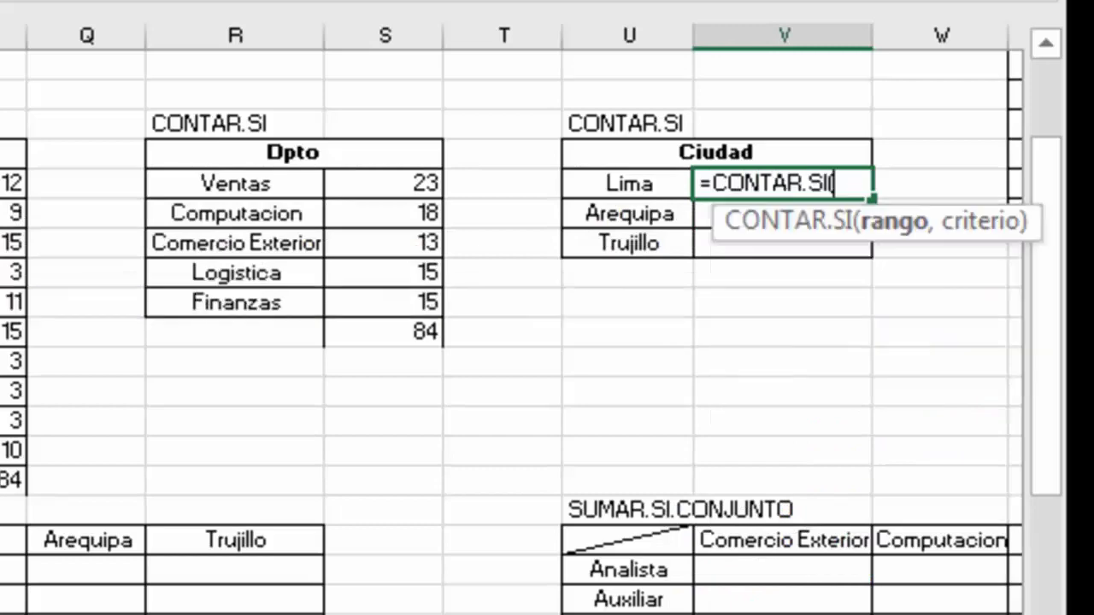
scroll(547, 342, up, 2)
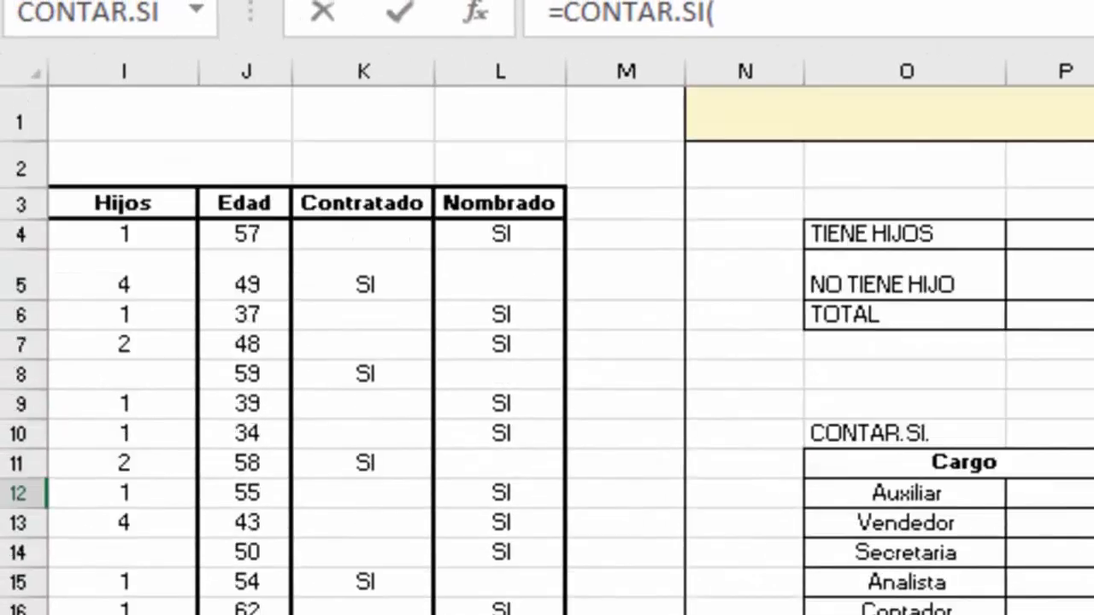
scroll(547, 342, left, 1)
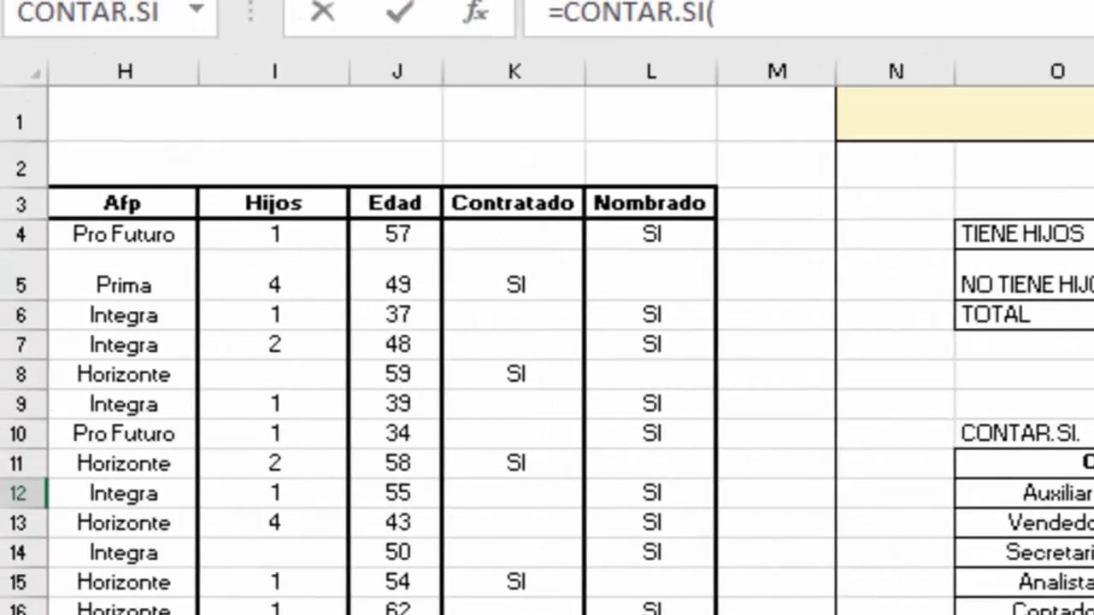
scroll(547, 342, left, 1)
scroll(547, 342, left, 1)
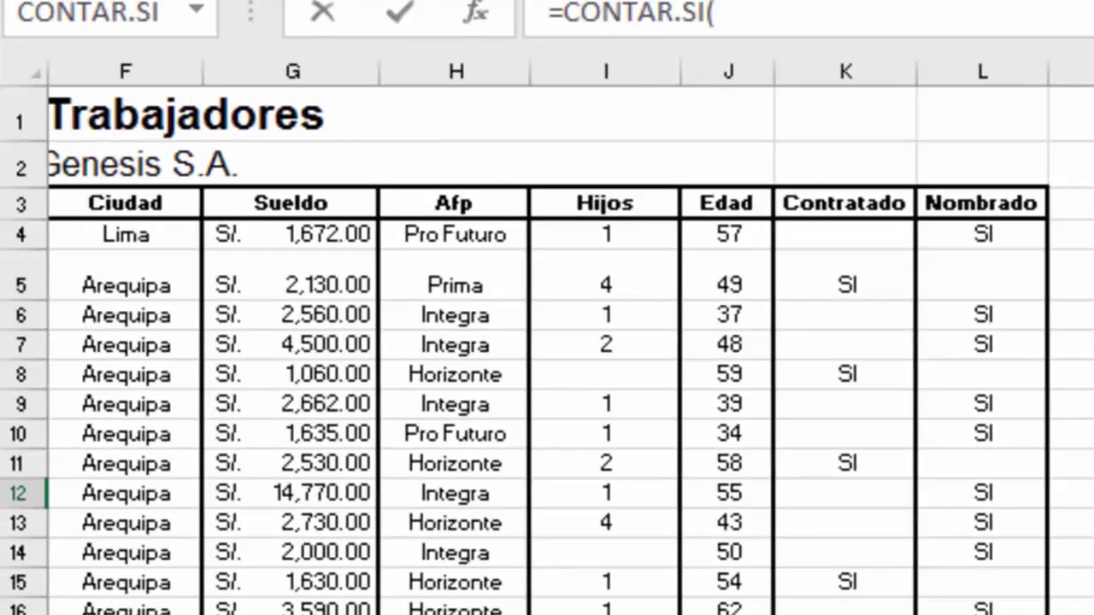
drag(125, 234, 125, 611)
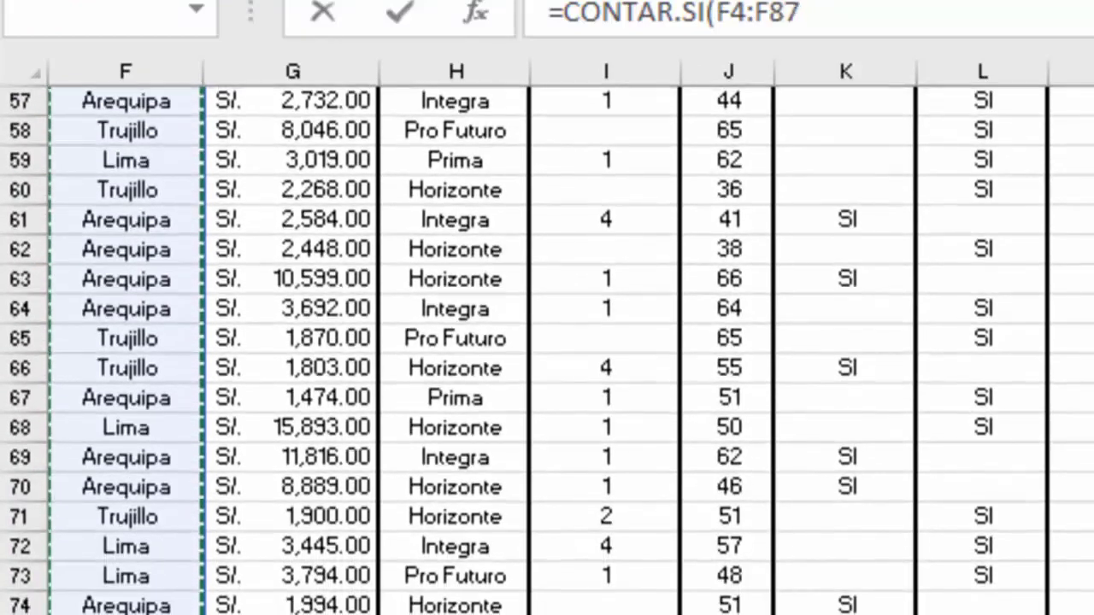
Make the range $F$4:$F$87, use U12 as criterion, and confirm the Lima count of 24.
key(F4)
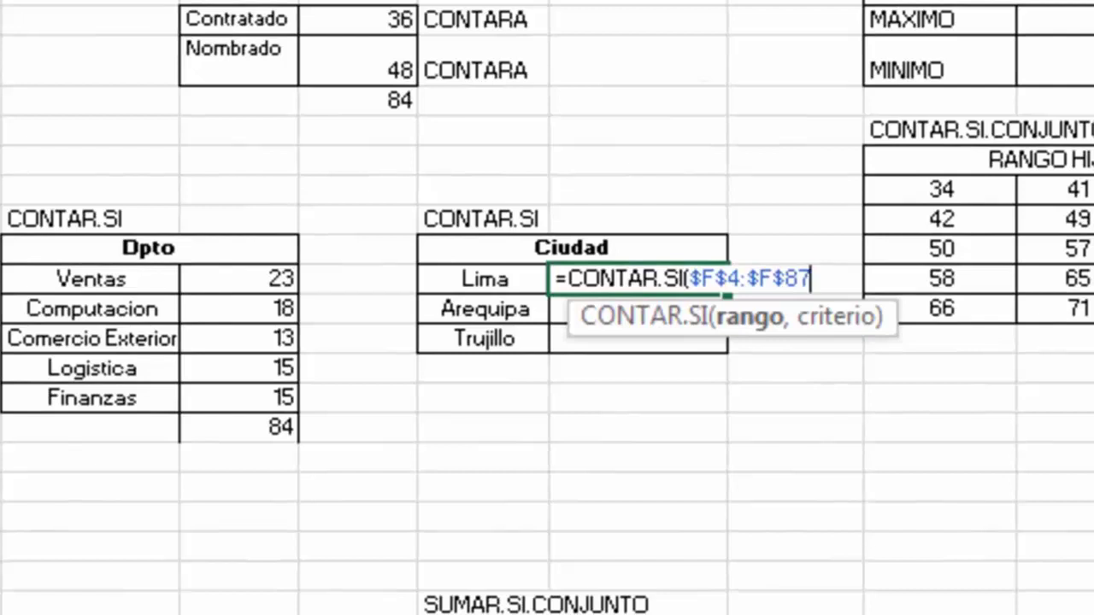
text(,)
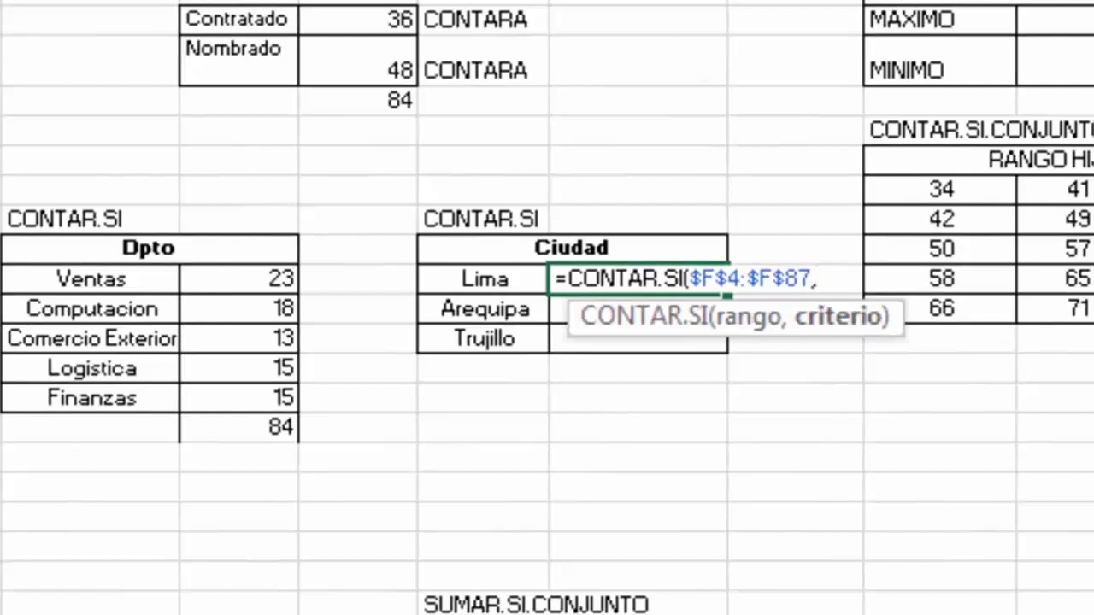
click(483, 279)
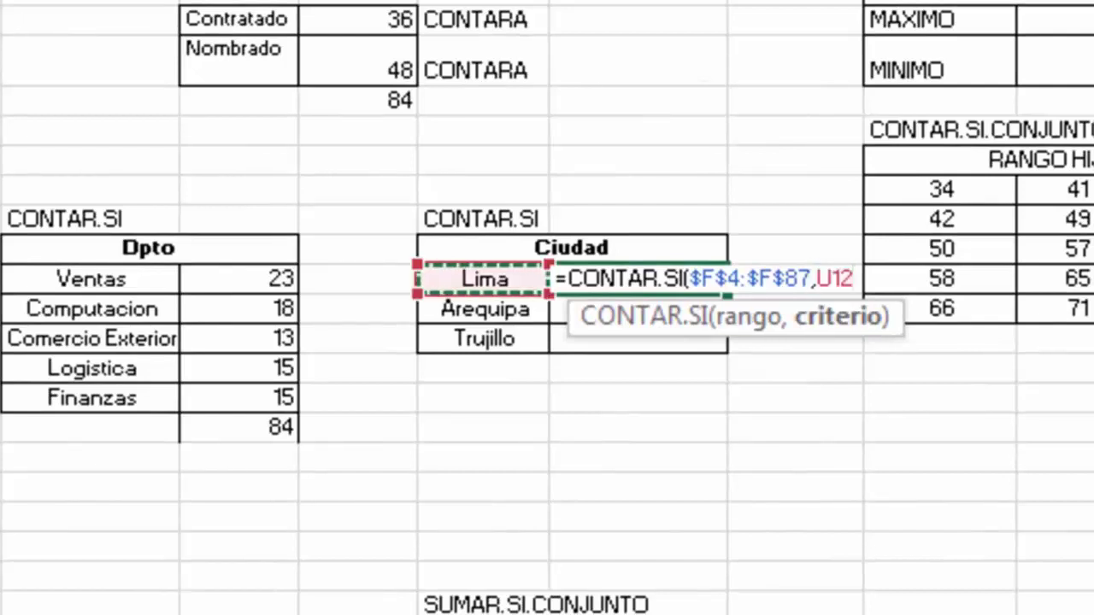
text())
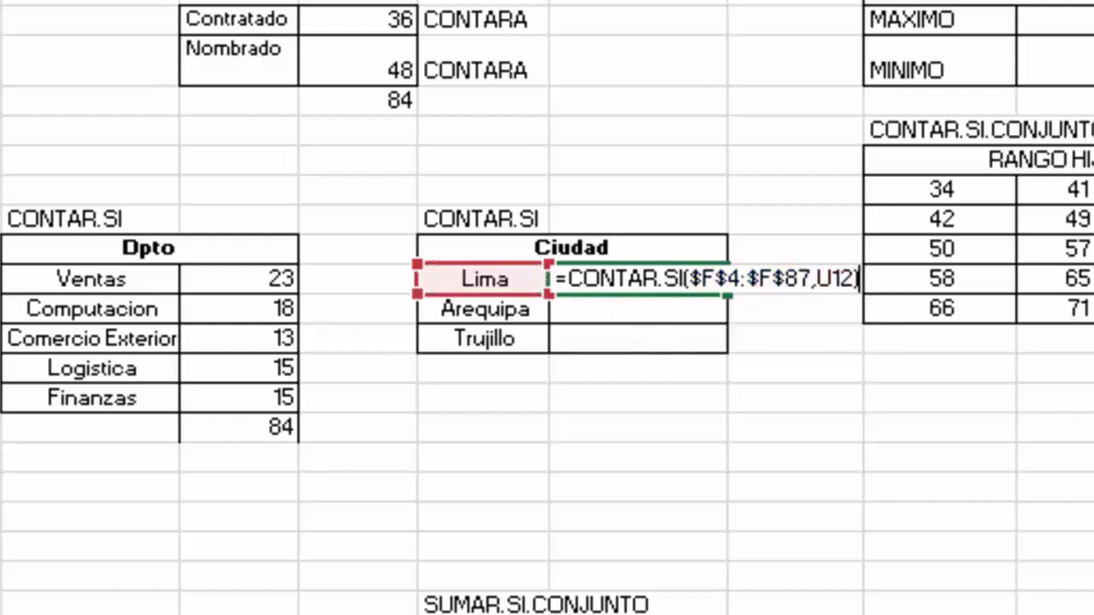
key(Return)
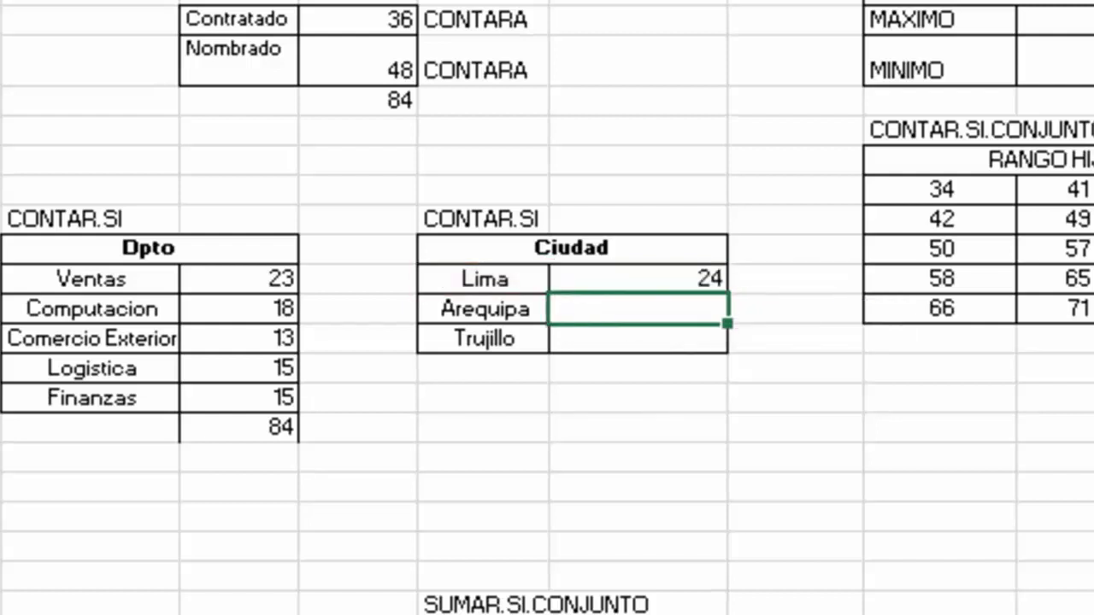
Fill the count to Arequipa and Trujillo and total the city counts as 84.
click(636, 278)
drag(726, 293, 727, 350)
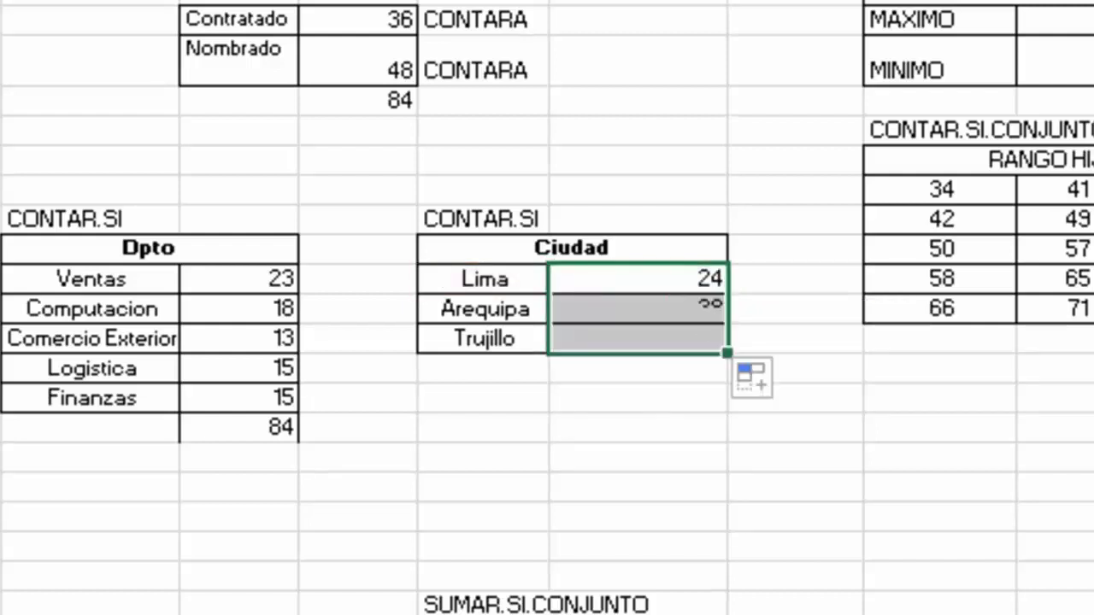
key(alt+equal)
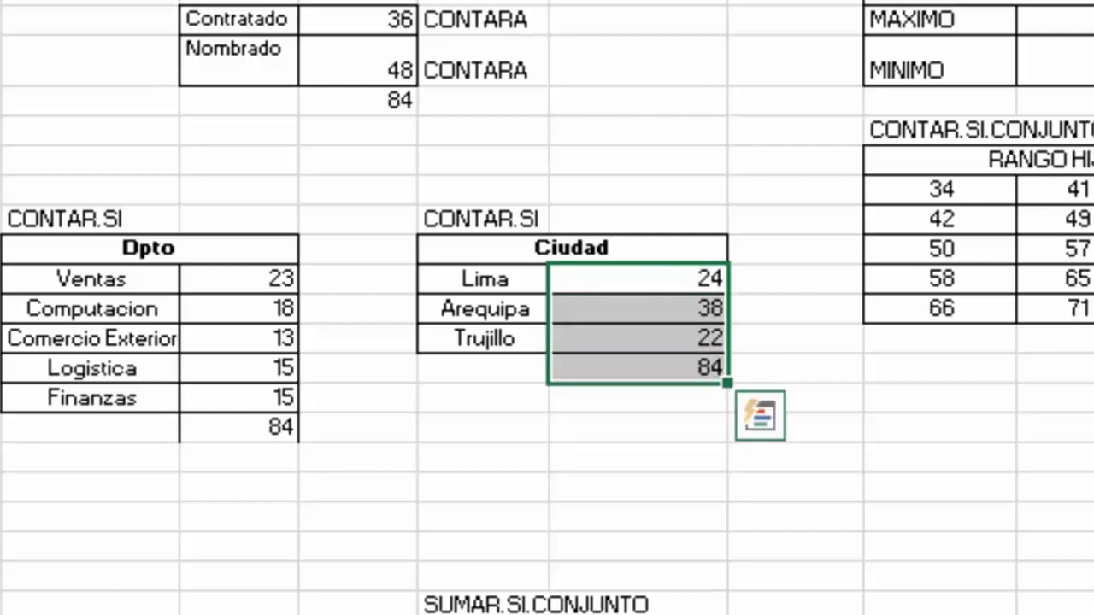
click(1053, 427)
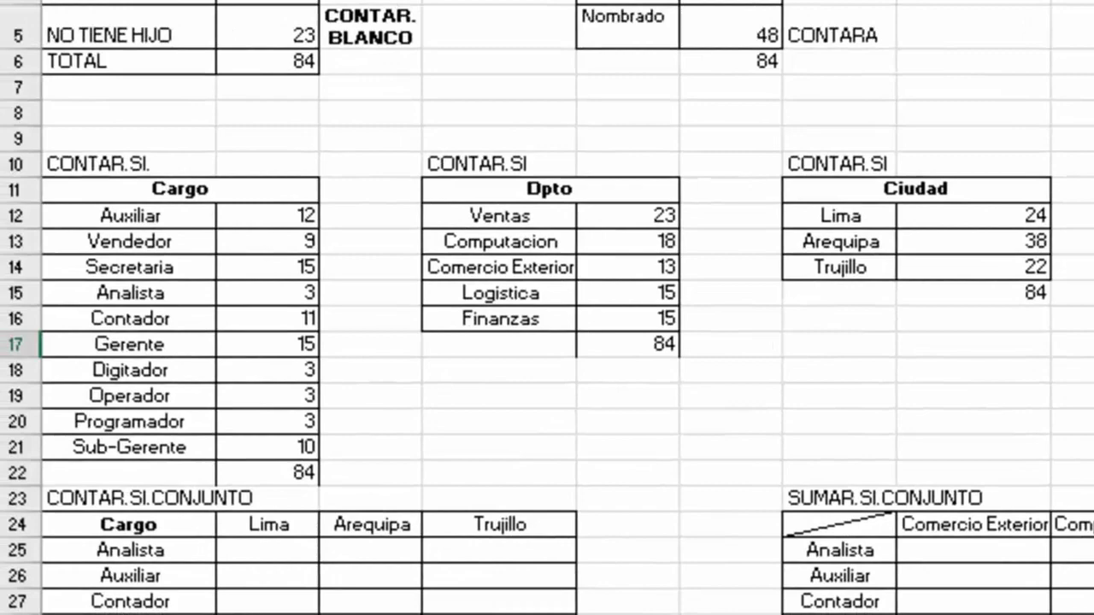
scroll(564, 308, left, 2)
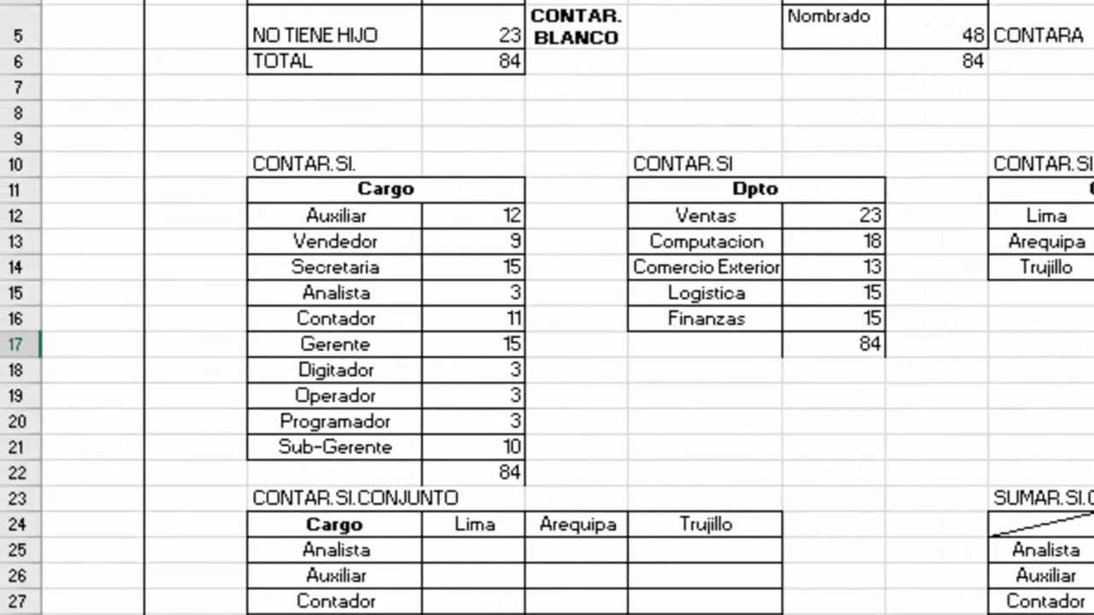
click(472, 215)
click(473, 241)
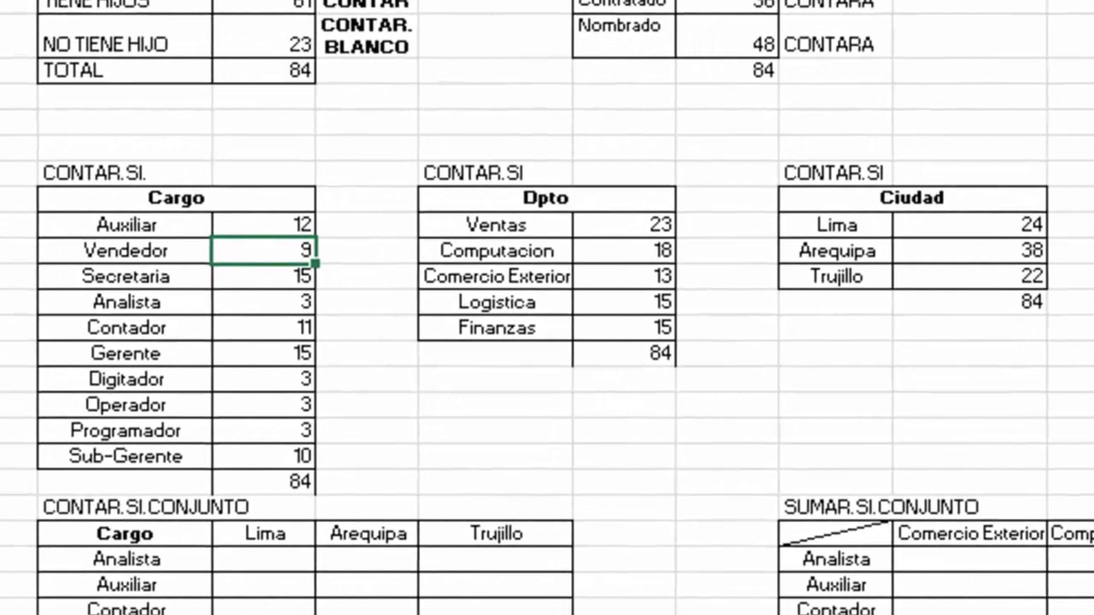
click(622, 224)
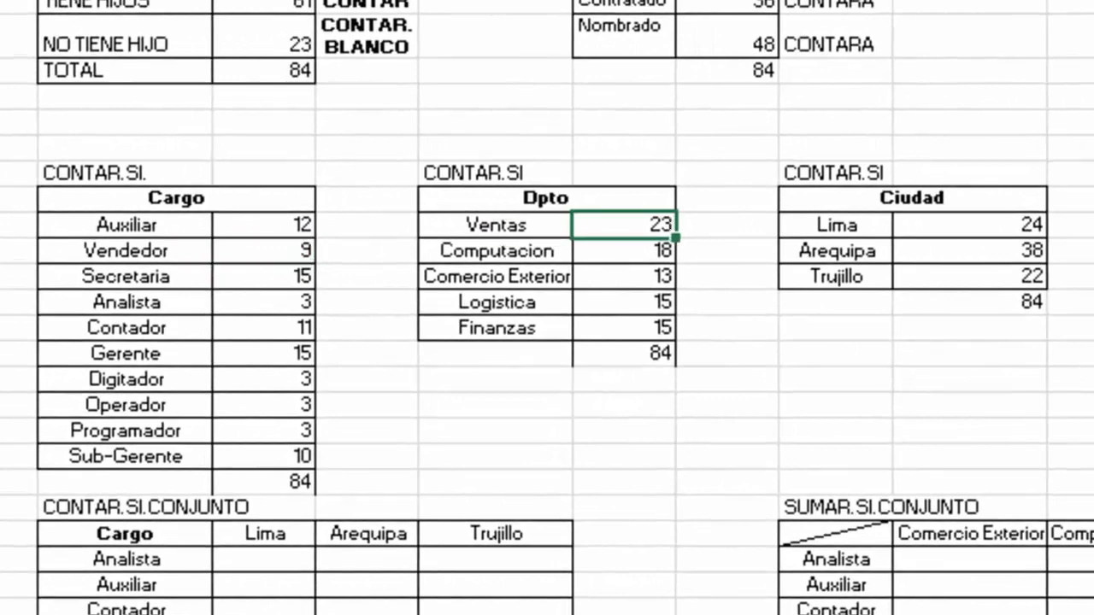
click(622, 250)
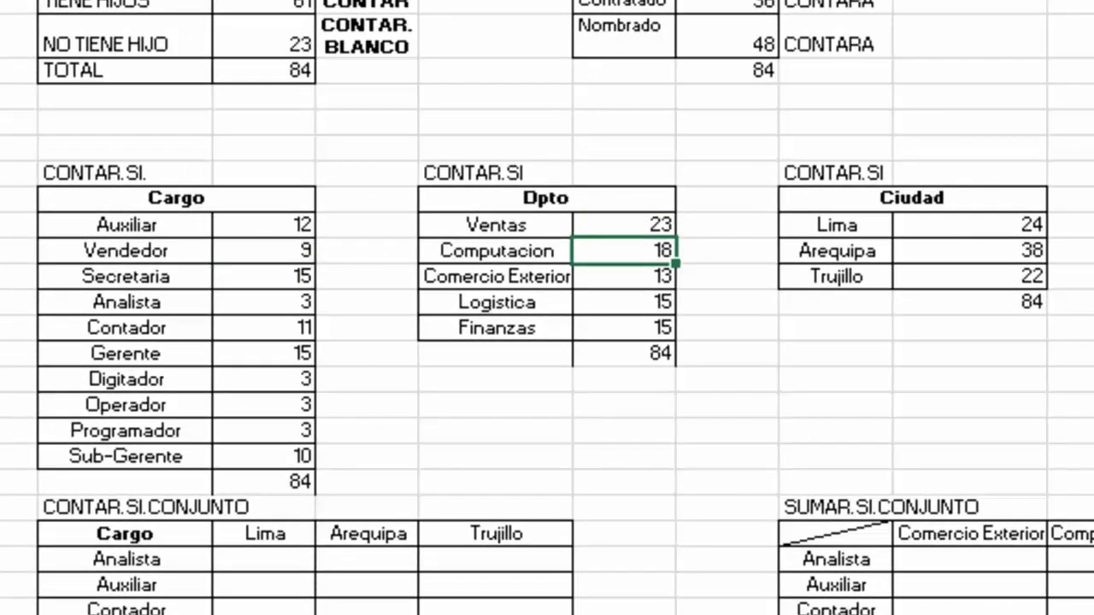
click(968, 224)
click(968, 250)
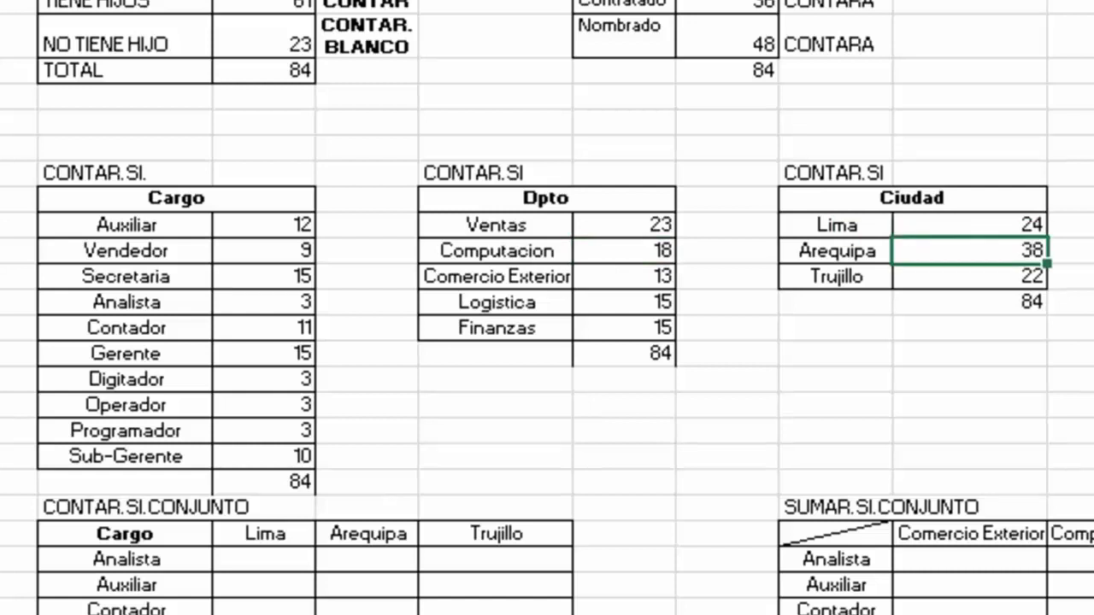
click(969, 275)
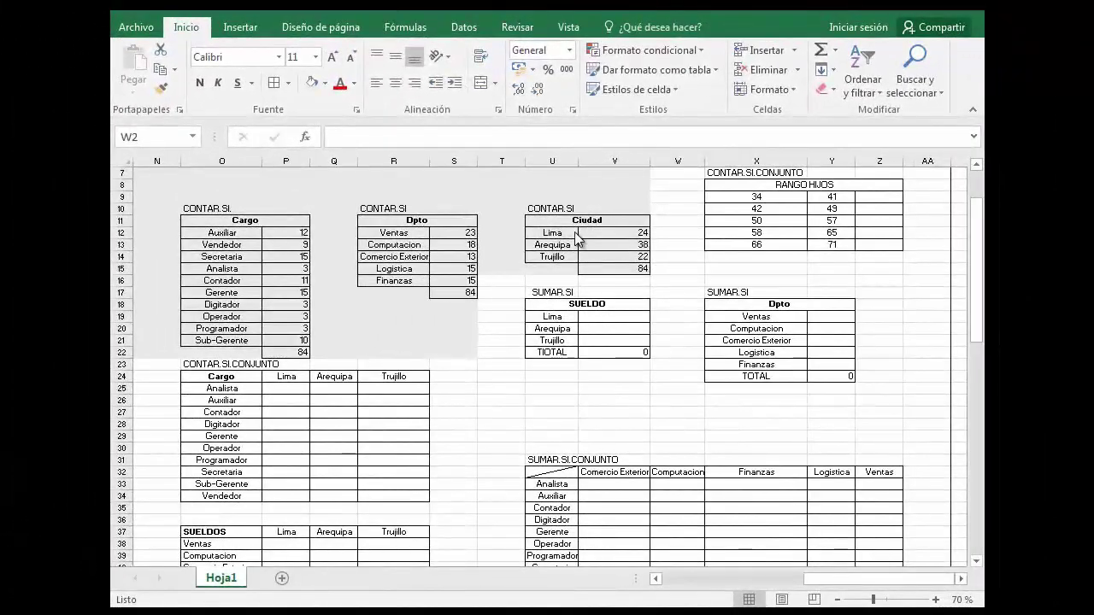
For the Lima SUELDO cell, choose SUMAR.SI from Insertar función to open its arguments.
click(606, 315)
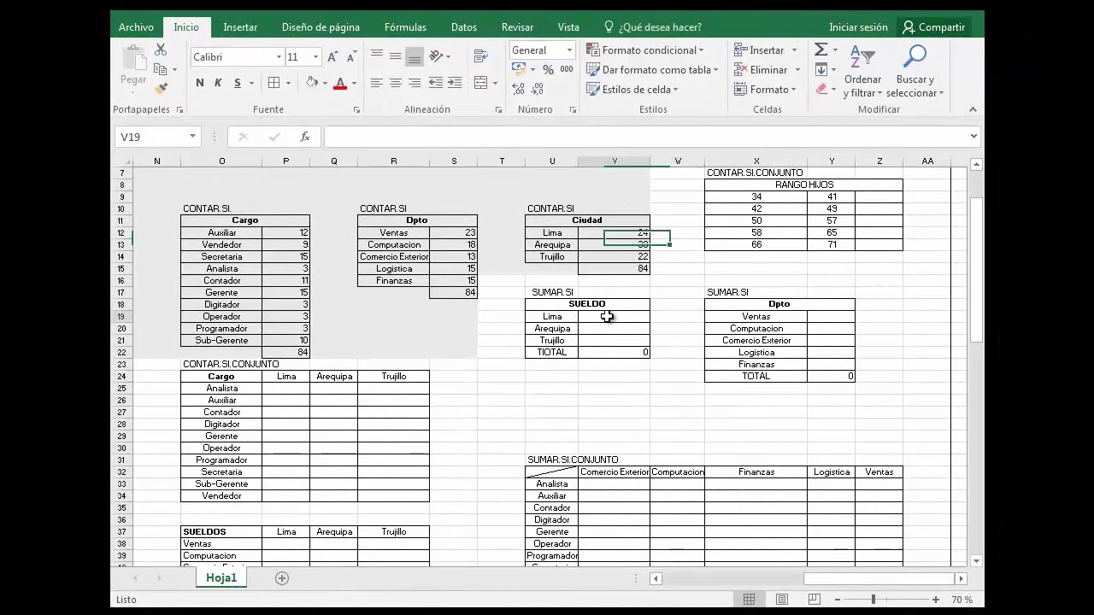
click(307, 138)
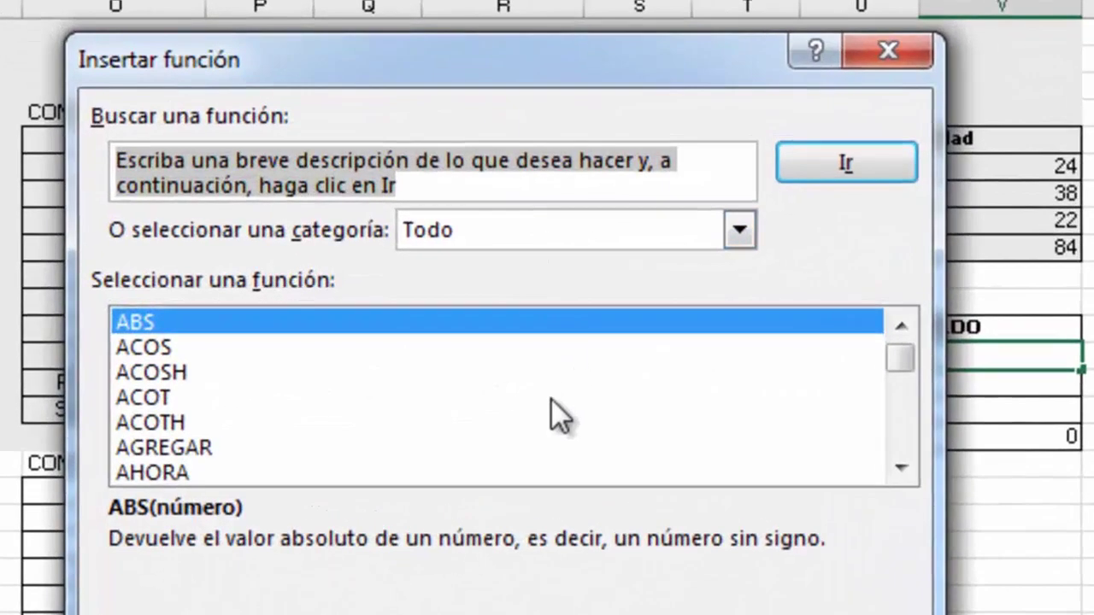
click(415, 334)
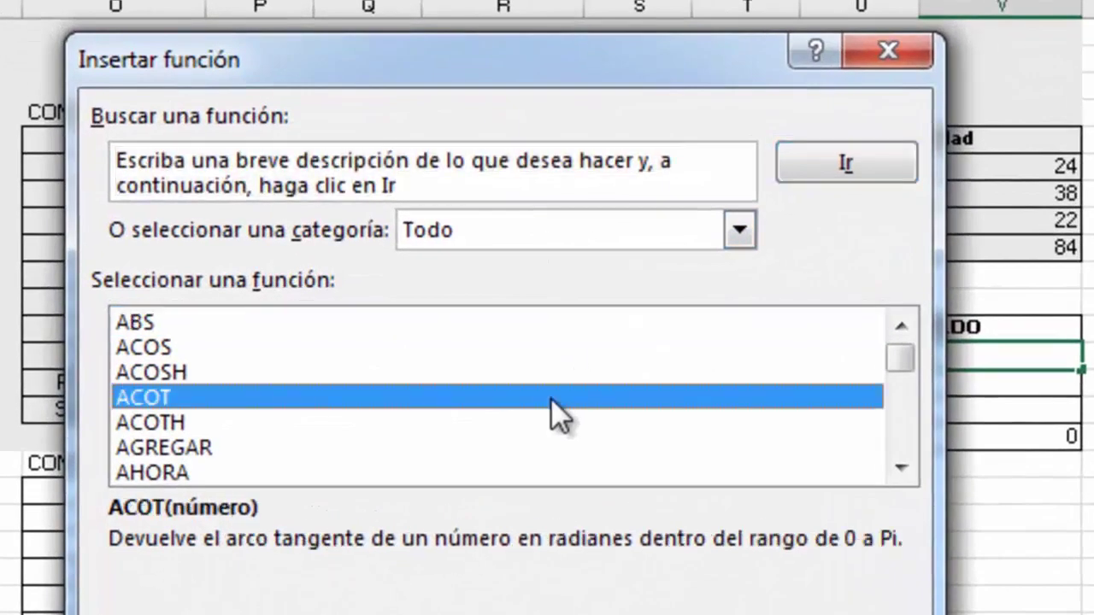
text(su)
key(Down)
key(Down)
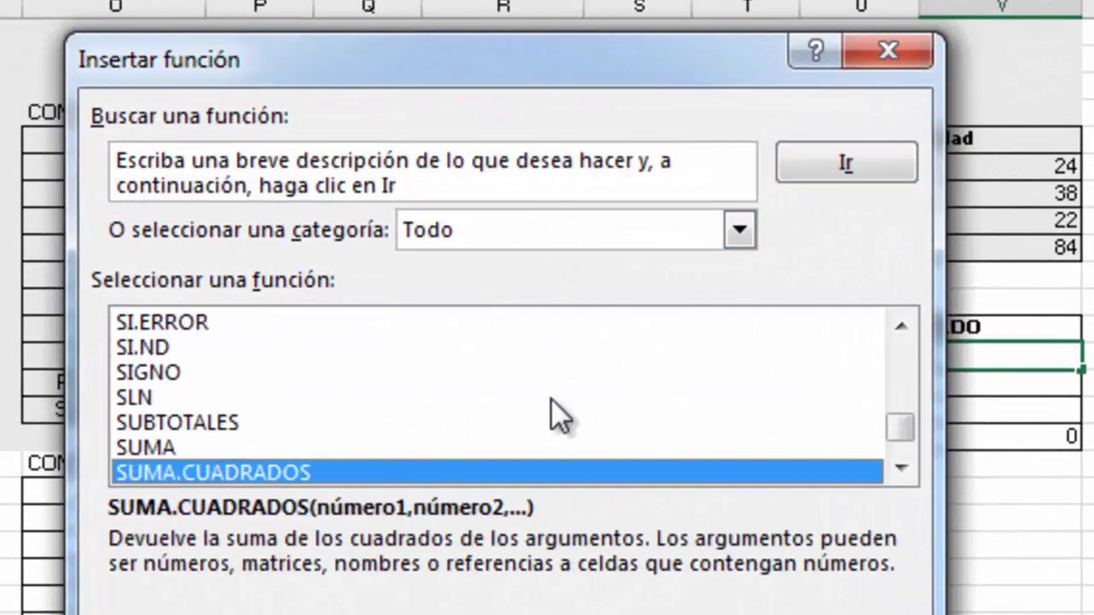
key(Down)
key(Down)
key(Down)
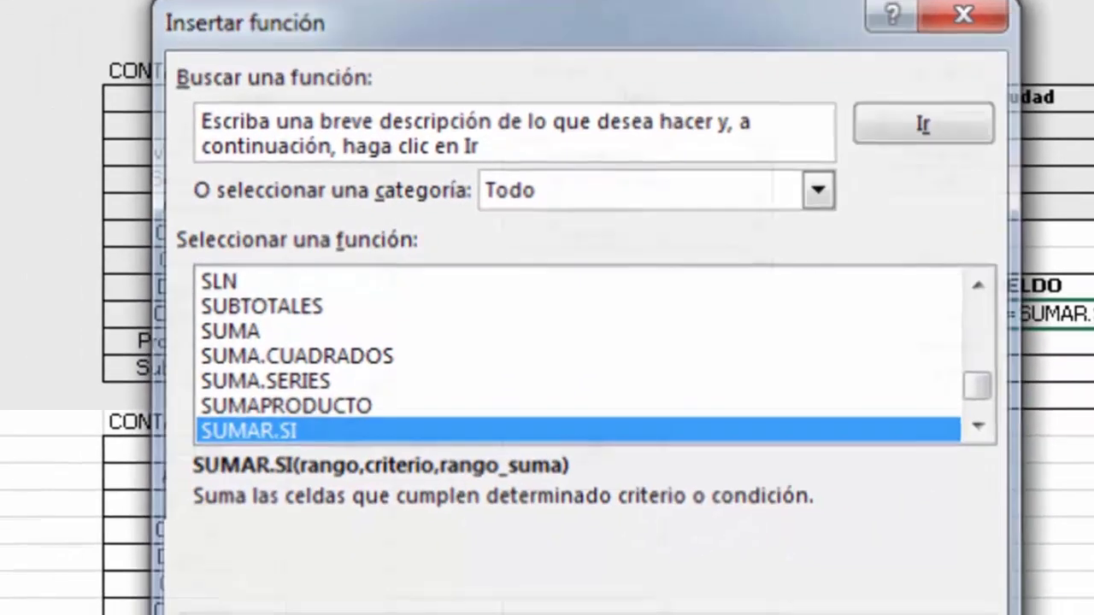
click(843, 556)
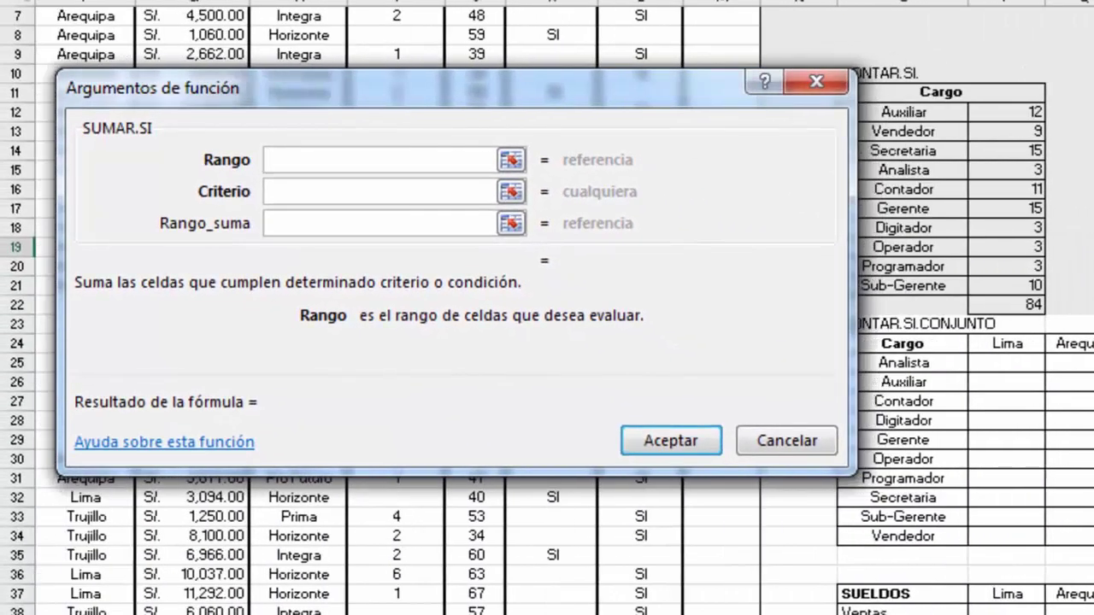
Set the SUMAR.SI Rango to $F$4:$F$87 and Criterio to U19.
scroll(264, 530, up, 1)
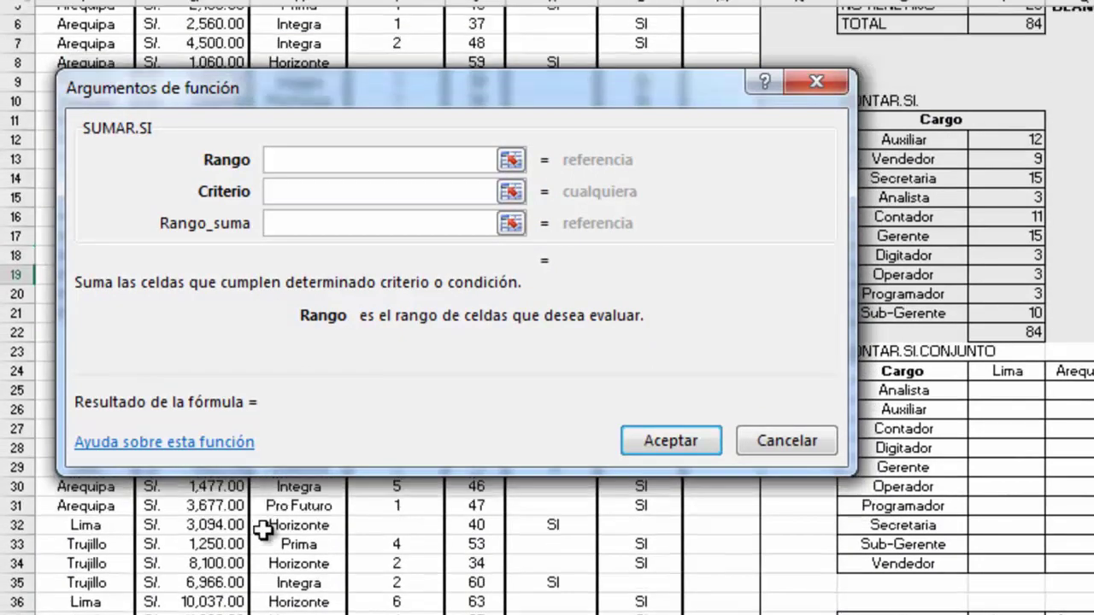
scroll(265, 530, up, 1)
drag(262, 99, 434, 97)
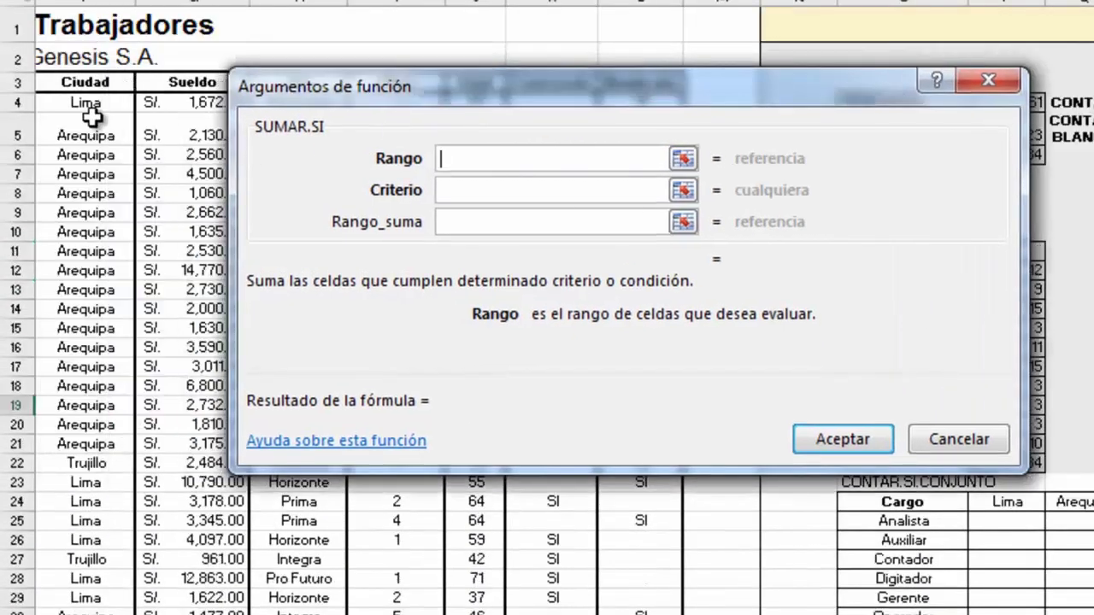
drag(99, 104, 86, 611)
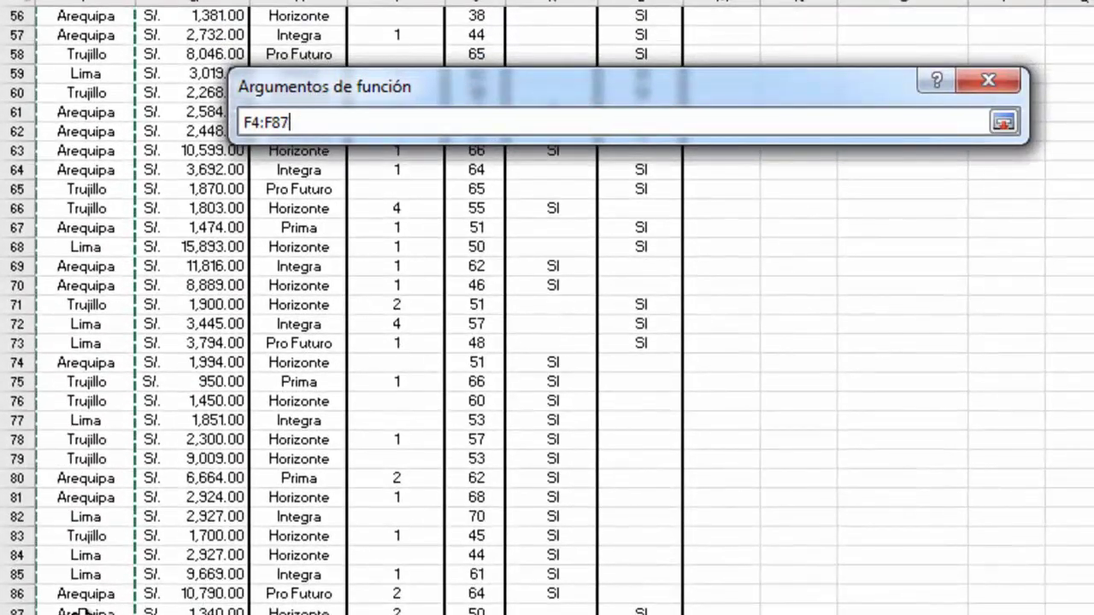
drag(85, 611, 85, 608)
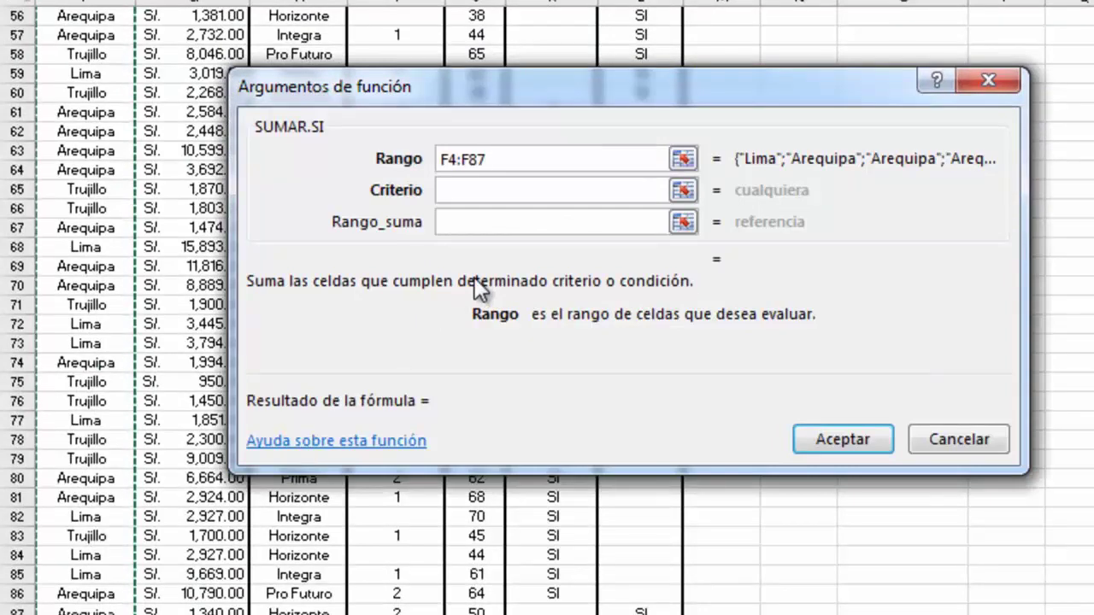
key(F4)
click(481, 190)
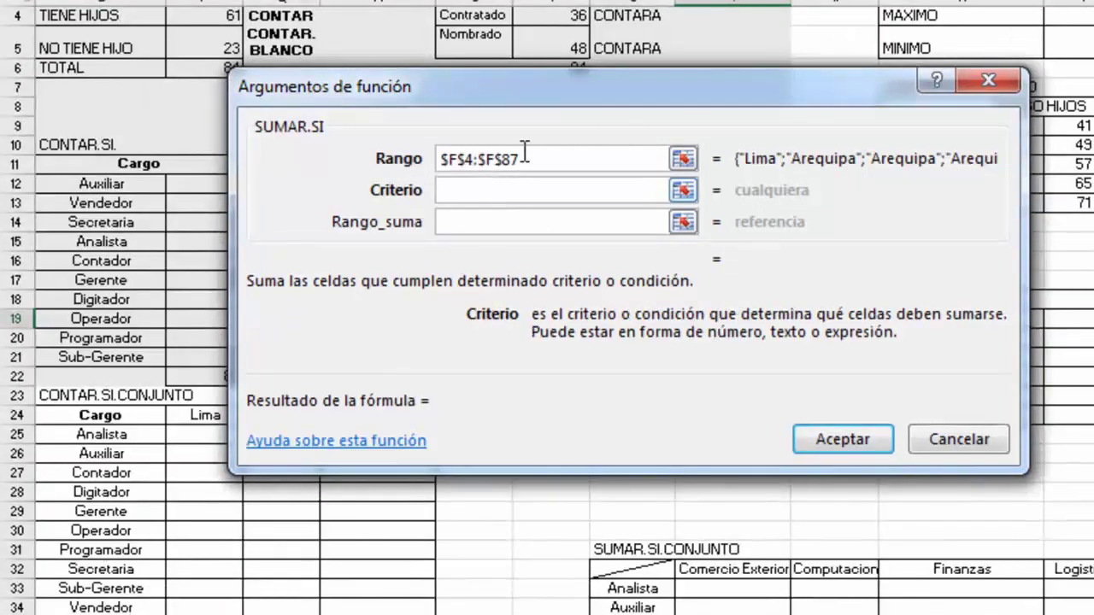
mouse_move(695, 90)
mouse_down()
mouse_move(852, 363)
mouse_move(844, 412)
mouse_up()
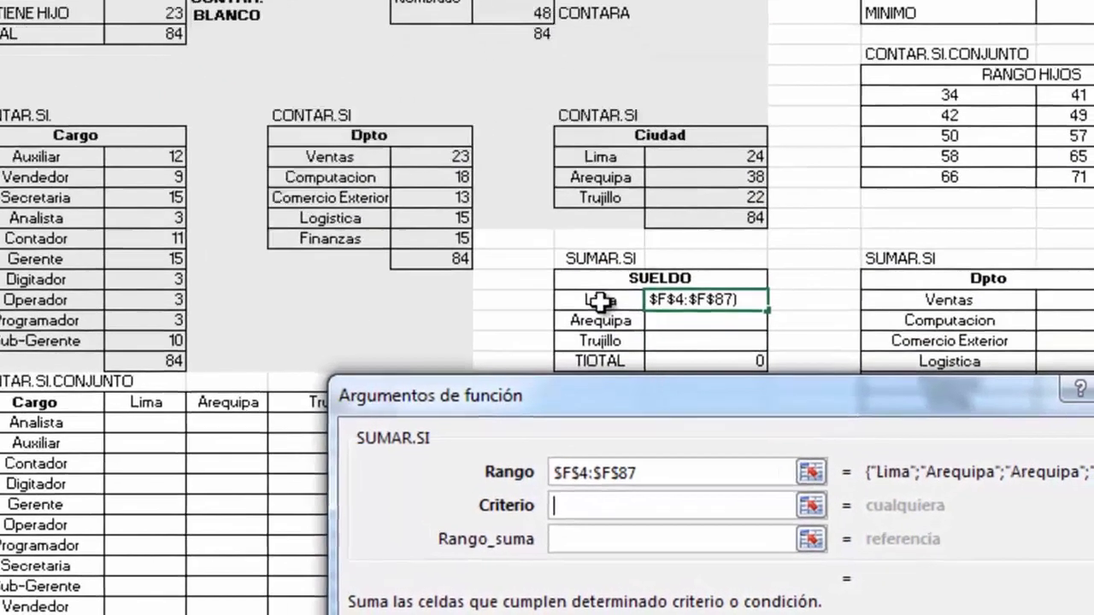
click(633, 319)
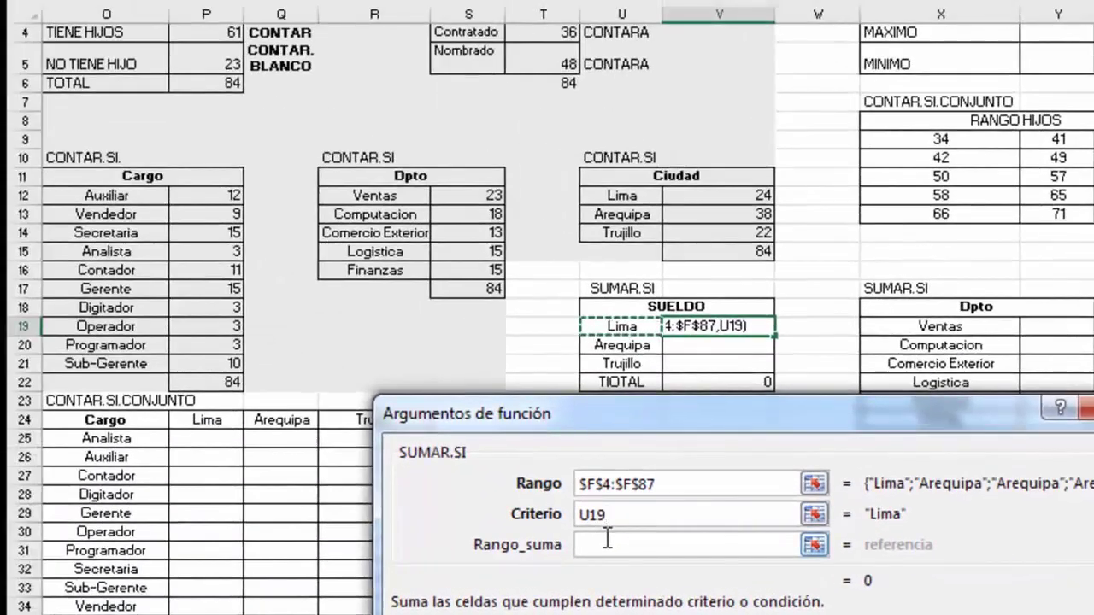
click(607, 538)
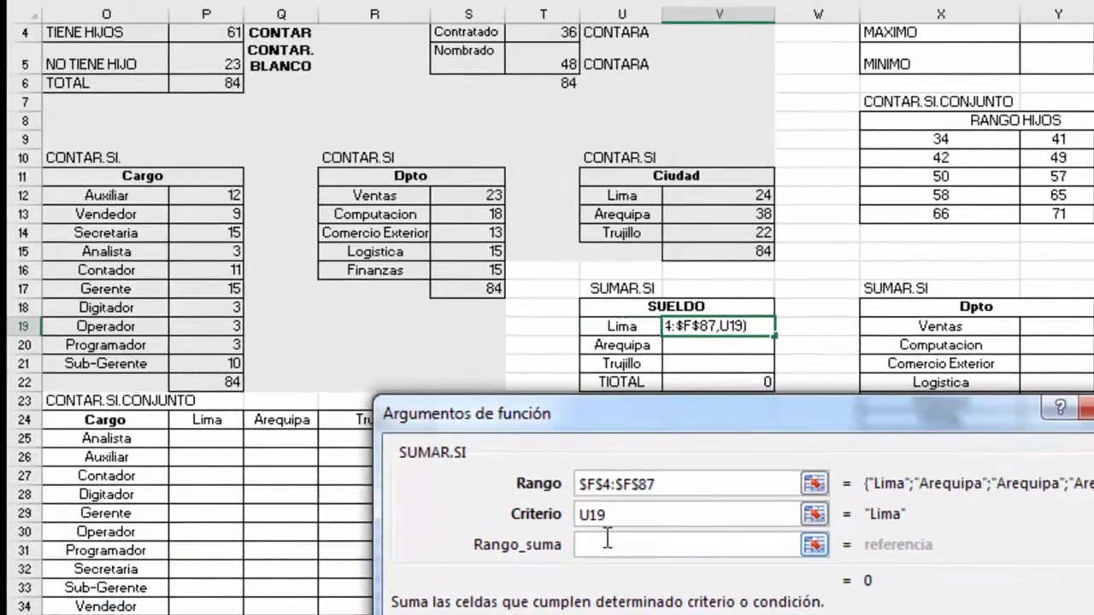
Set Rango_suma to the Sueldo column $G$4:$G$87, previewing 151094.
drag(719, 414, 869, 171)
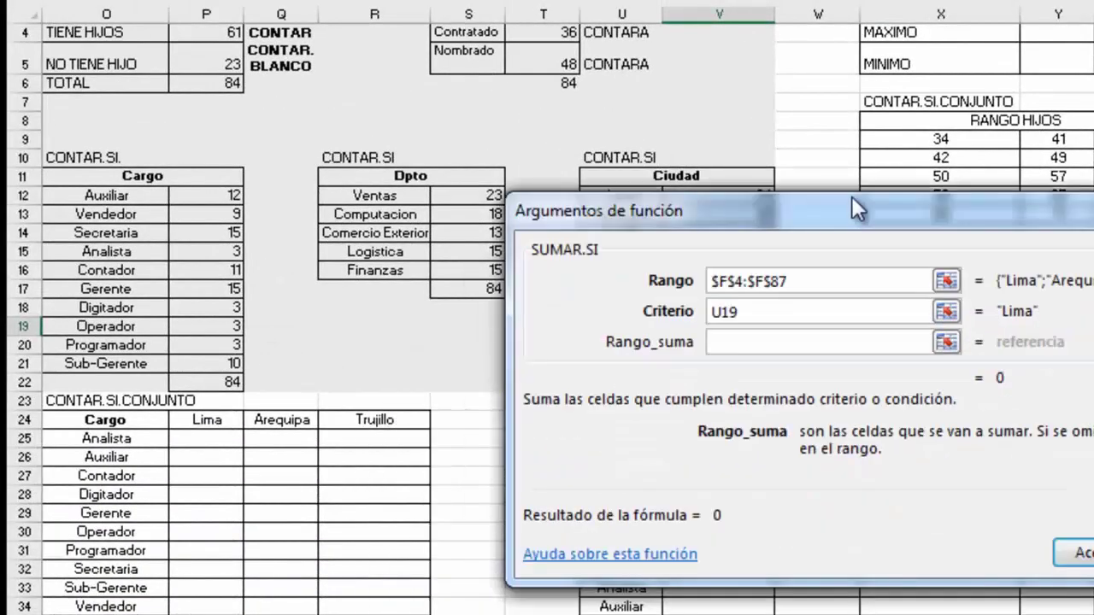
scroll(342, 342, left, 3)
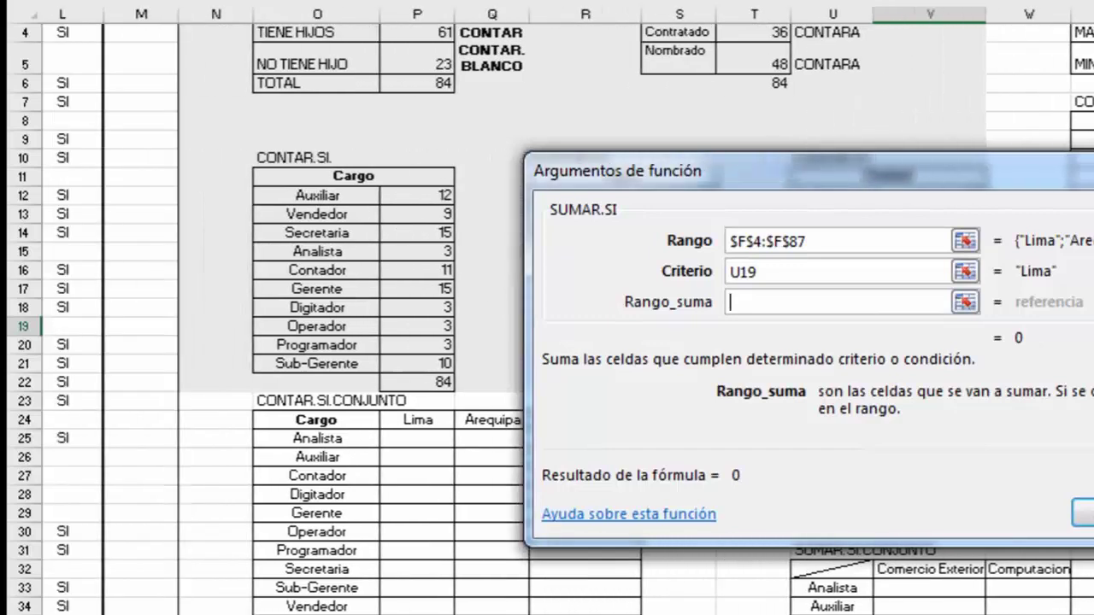
scroll(342, 342, left, 1)
scroll(342, 342, left, 2)
scroll(342, 341, left, 2)
scroll(342, 342, left, 1)
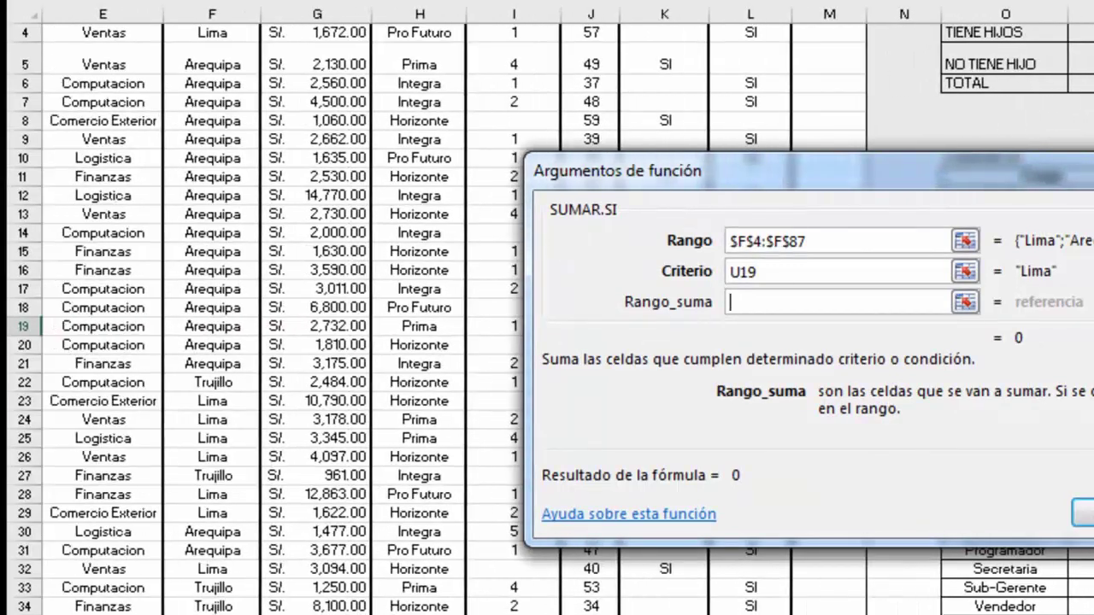
scroll(329, 134, up, 1)
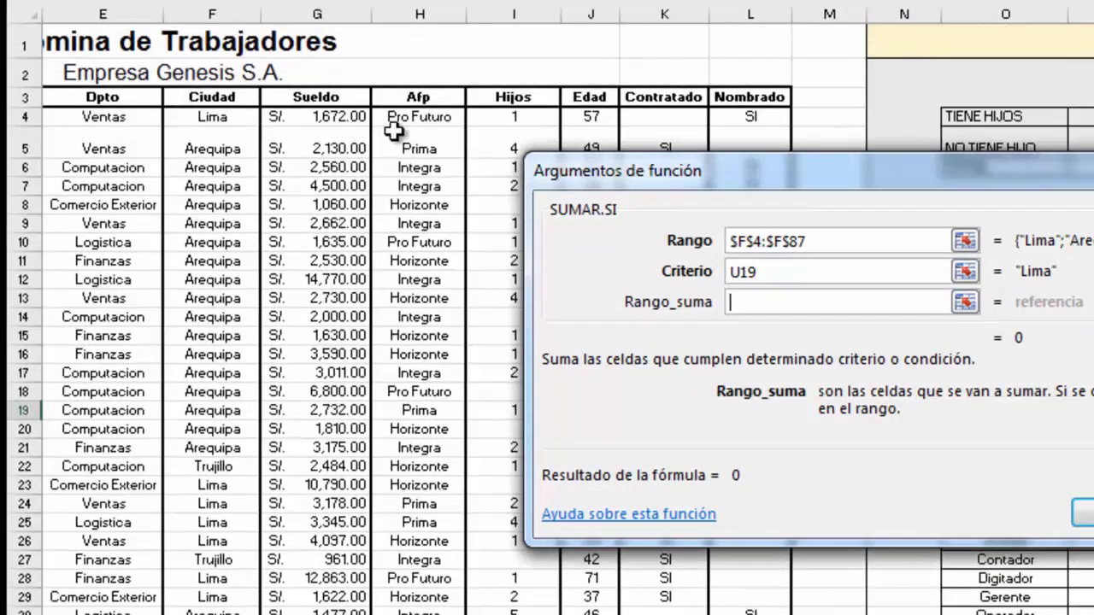
click(327, 117)
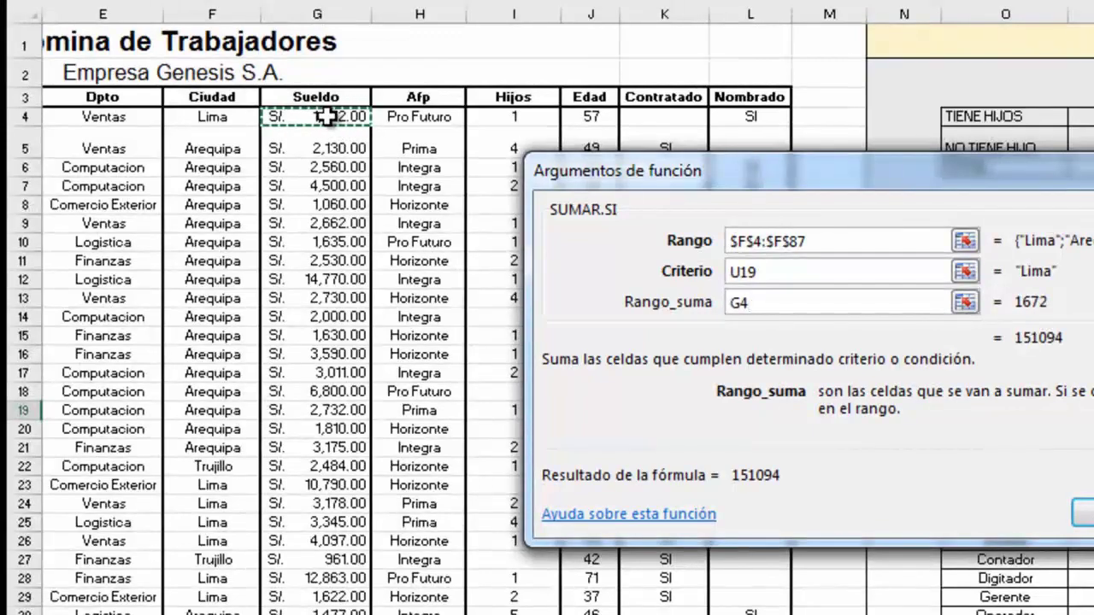
mouse_move(328, 117)
mouse_down()
mouse_move(334, 612)
mouse_move(357, 608)
mouse_move(352, 595)
mouse_up()
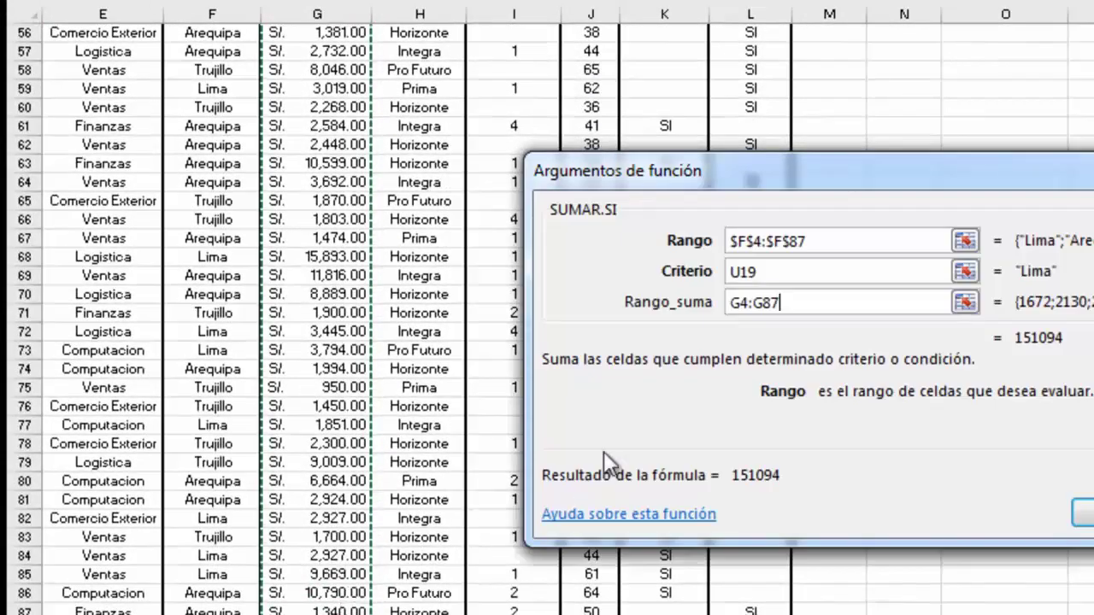
drag(799, 301, 726, 302)
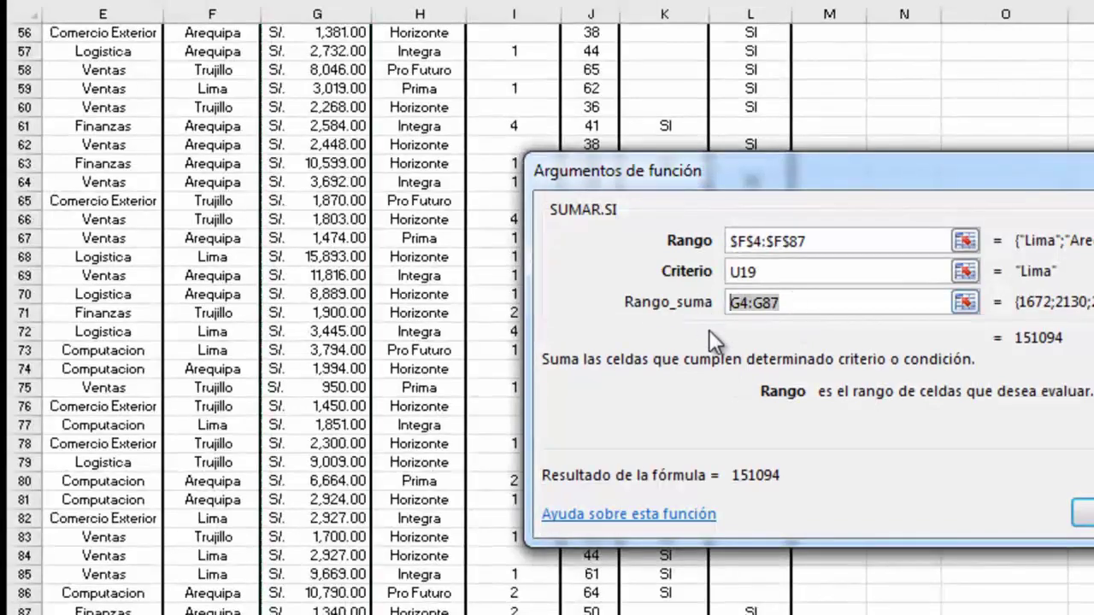
key(F4)
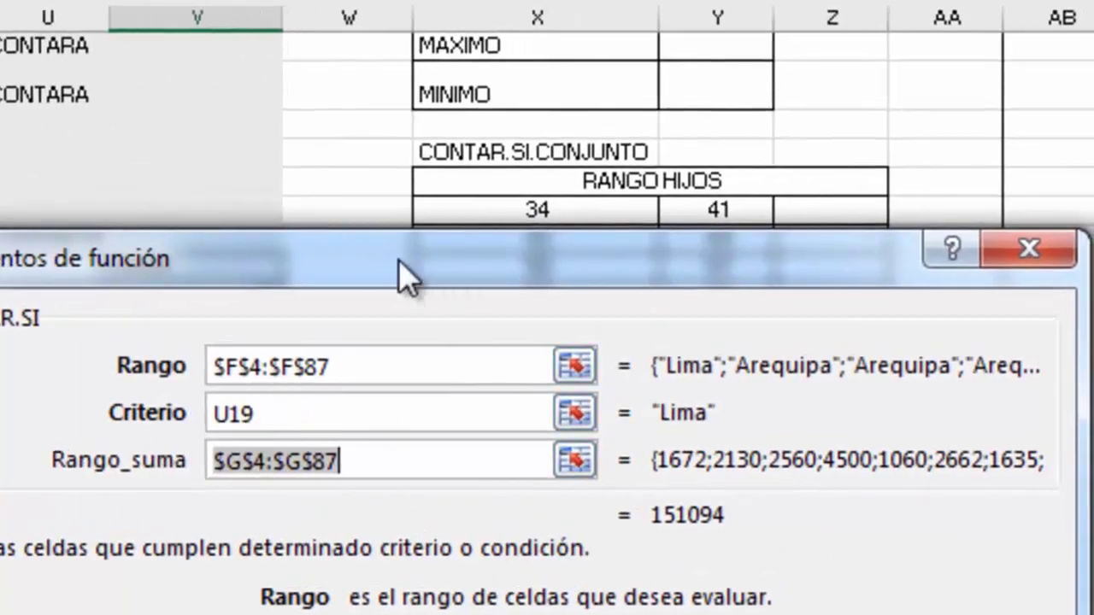
Review the Rango $F$4:$F$87, Criterio U19 and Rango_suma $G$4:$G$87 arguments.
mouse_move(407, 277)
mouse_down()
mouse_move(227, 560)
mouse_move(212, 610)
mouse_up()
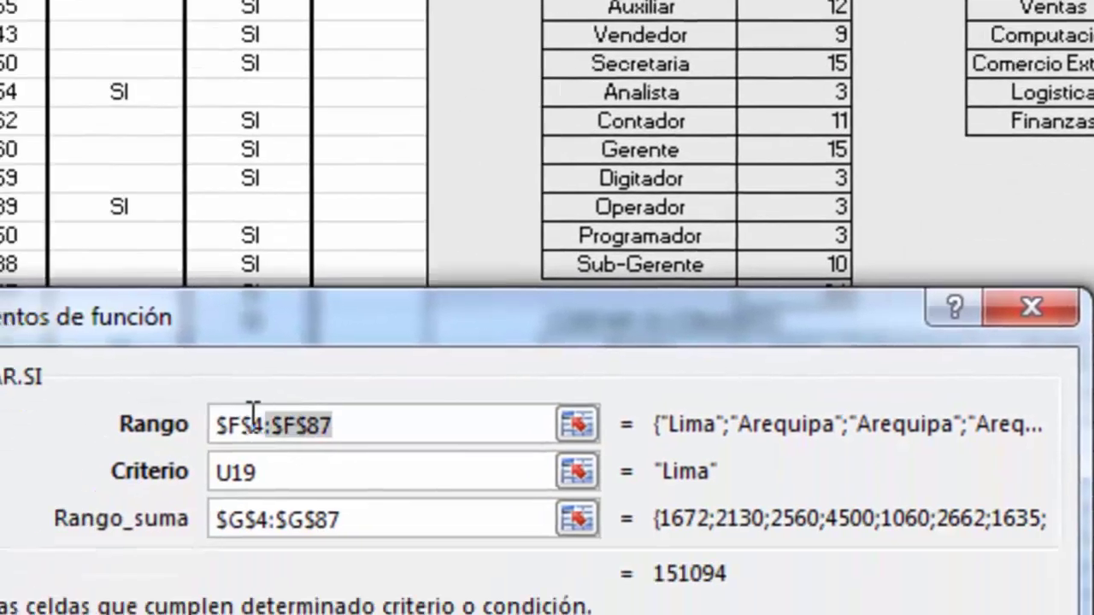
drag(420, 288, 301, 284)
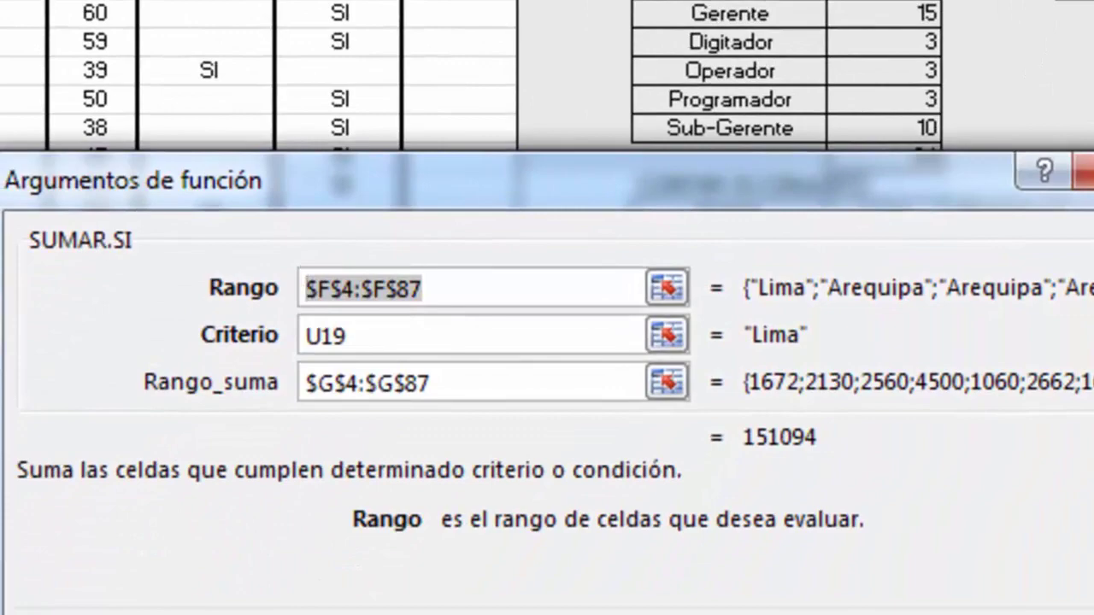
click(359, 342)
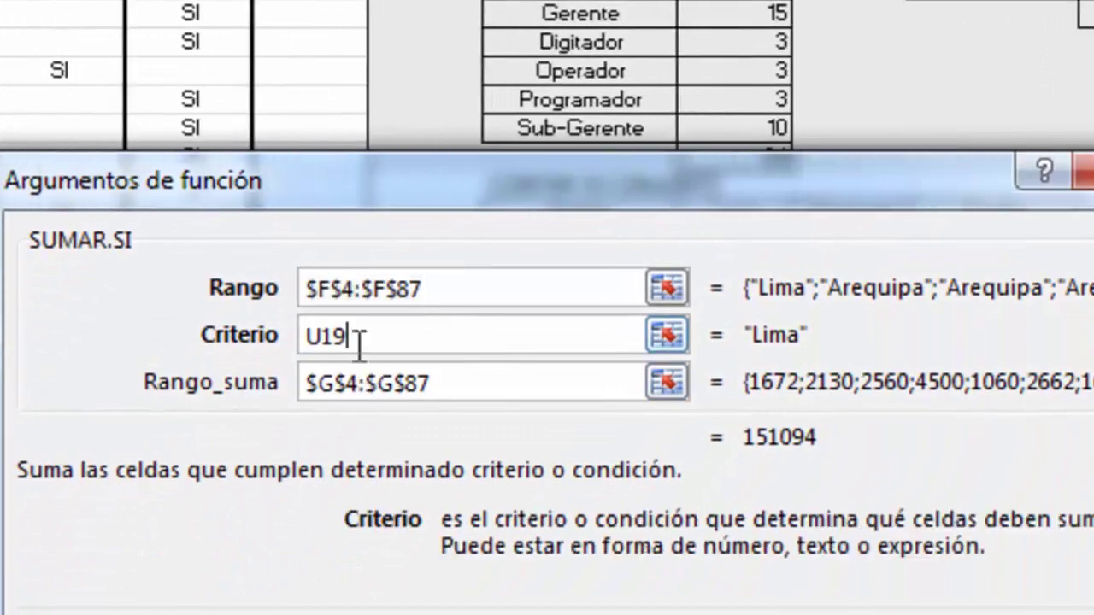
drag(339, 335, 309, 334)
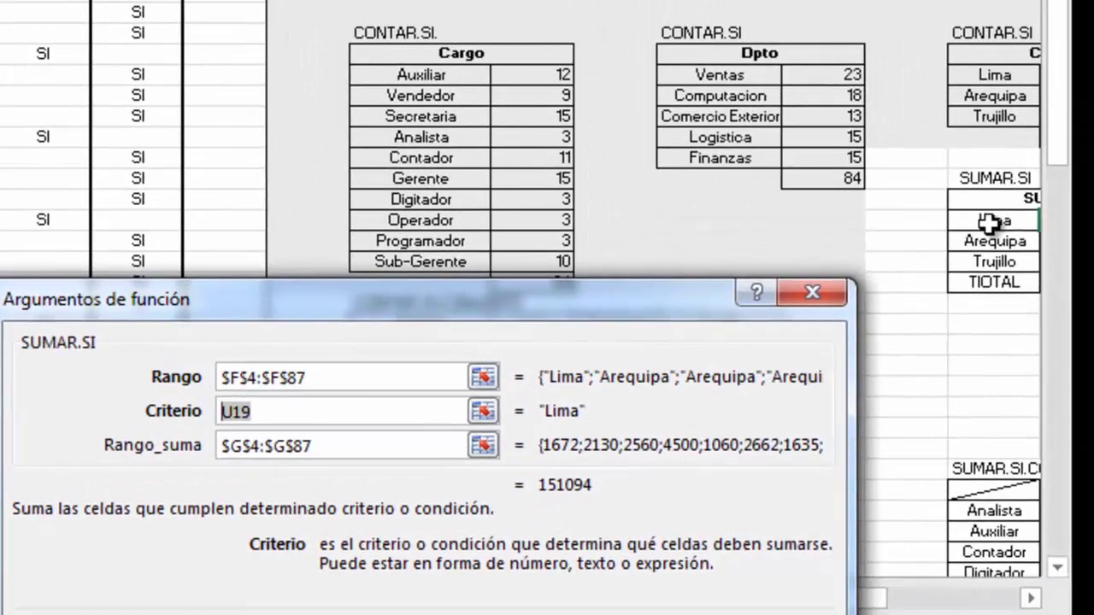
click(1029, 598)
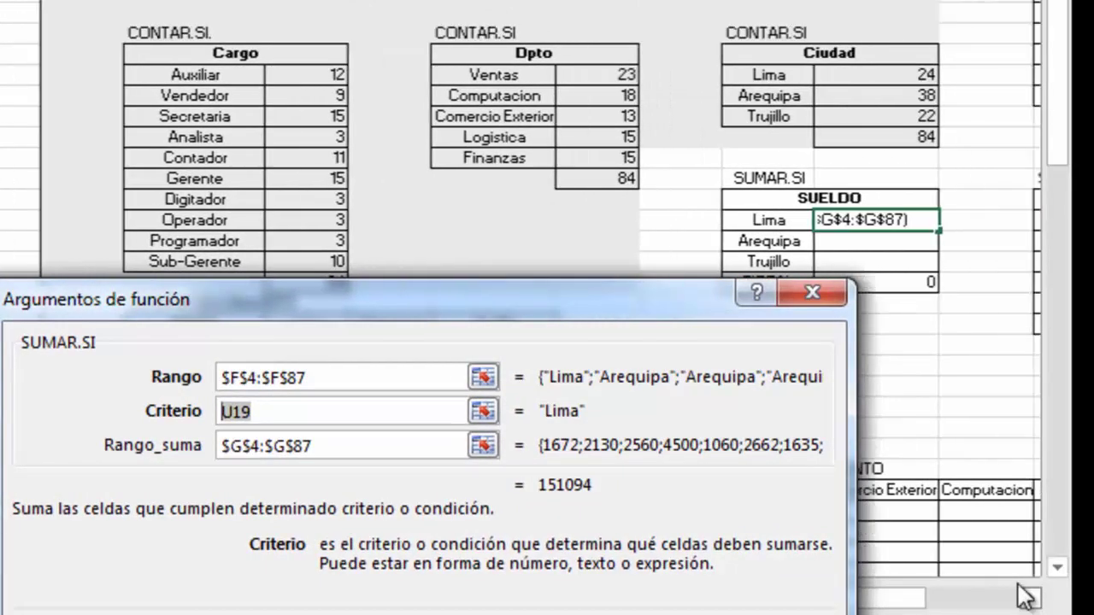
click(346, 437)
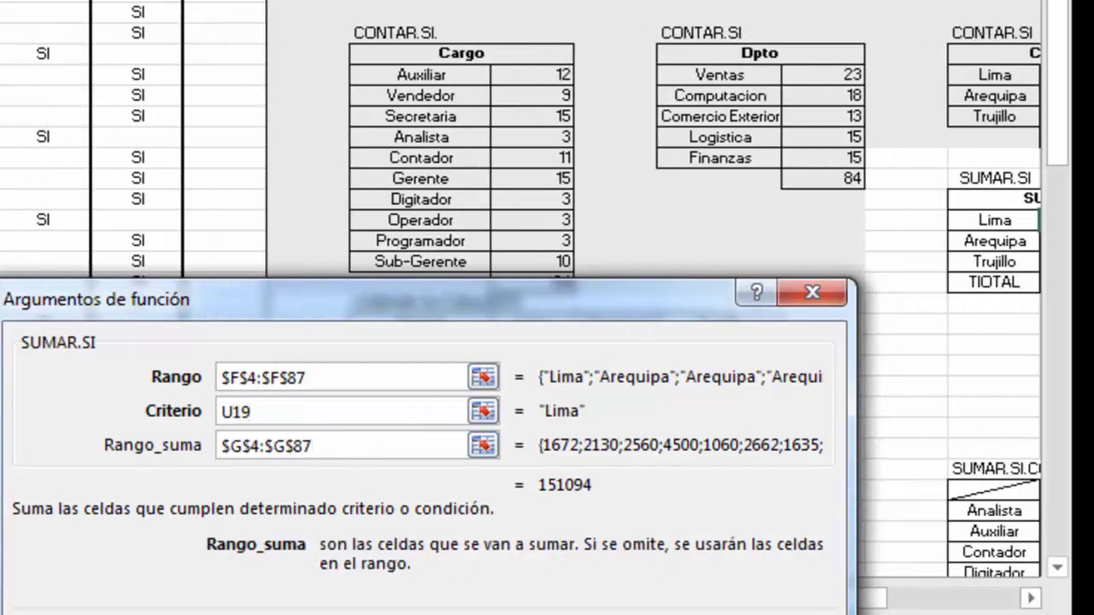
Confirm the Lima sum, fill it to Arequipa and Trujillo, and format Lima–TIOTAL as S/. accounting.
key(Return)
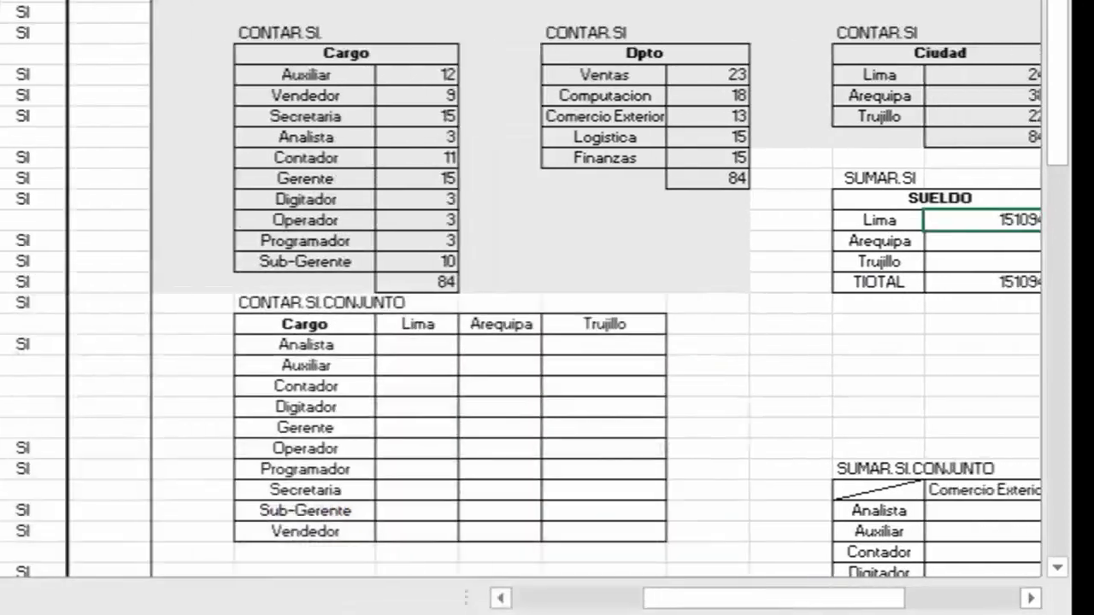
click(1030, 598)
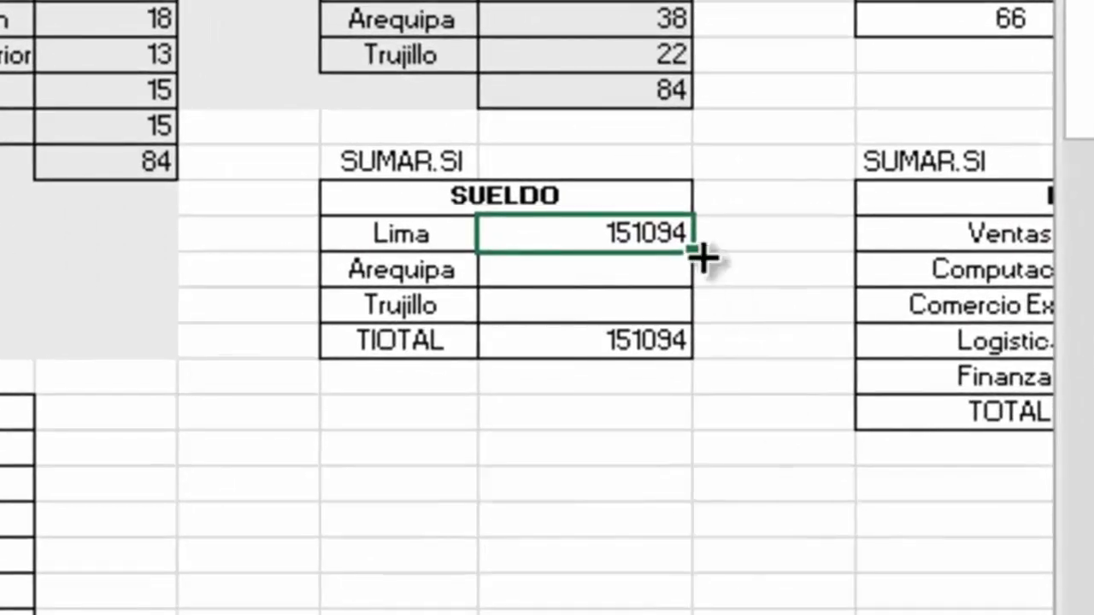
drag(691, 252, 694, 322)
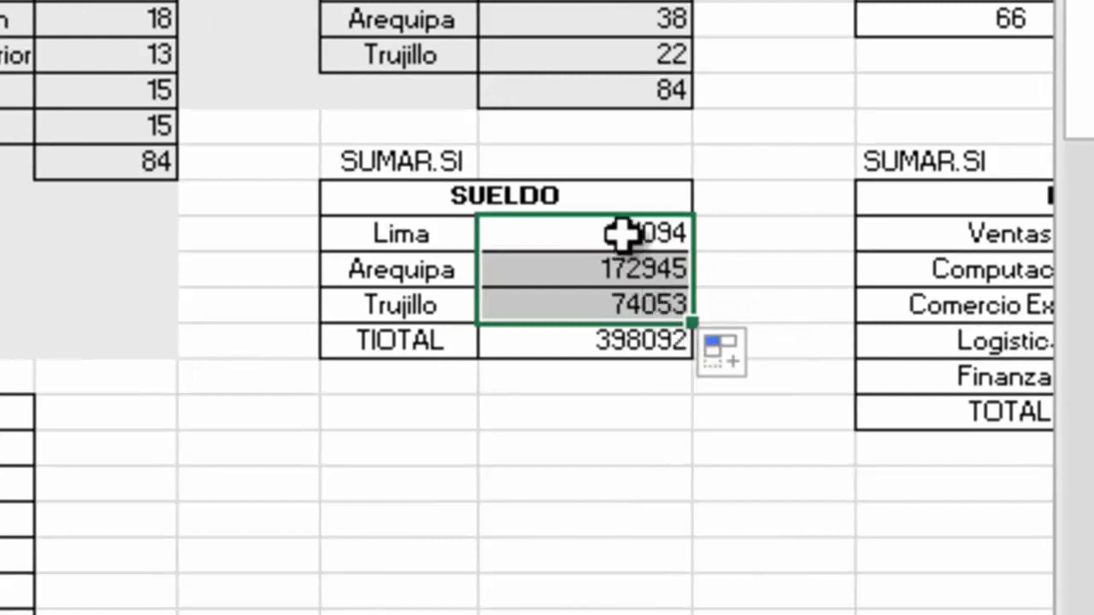
drag(621, 232, 615, 341)
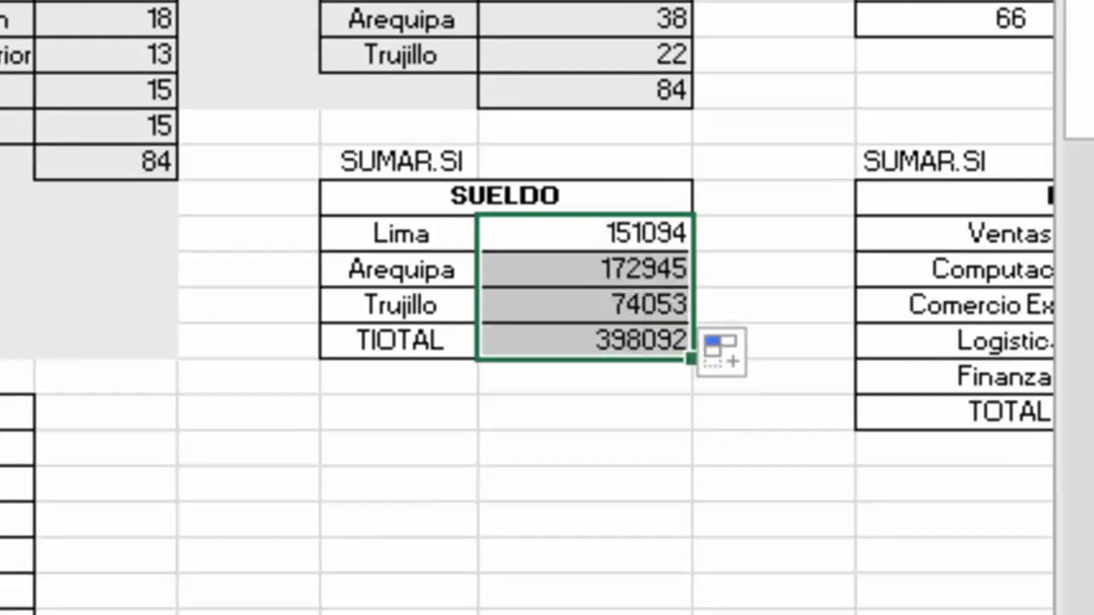
key(ctrl+shift+4)
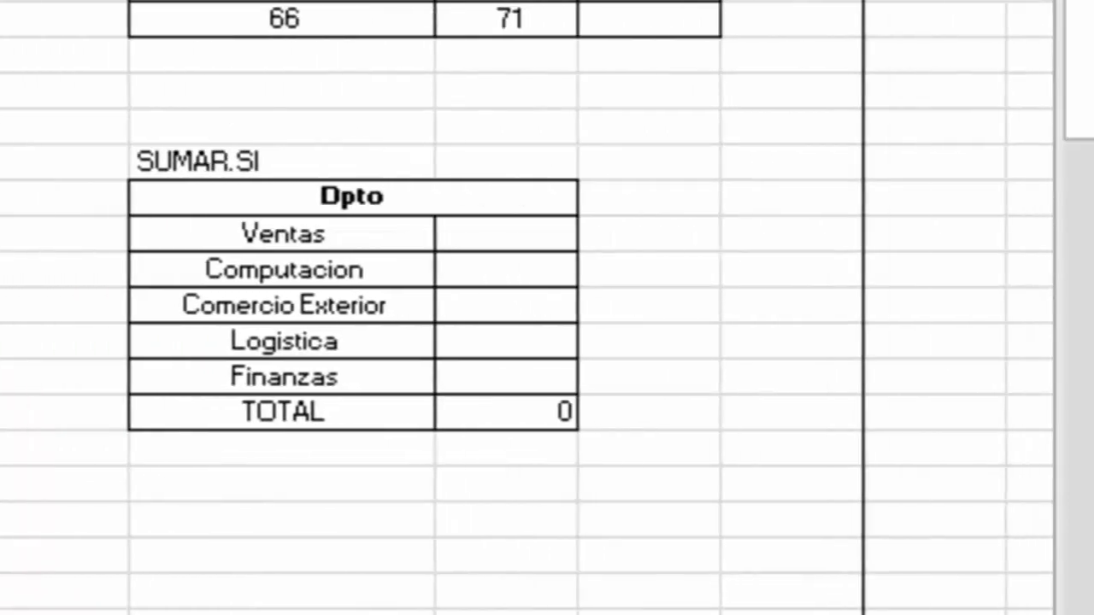
Start a SUMAR.SI formula in the Ventas cell of the Dpto sum table.
click(507, 233)
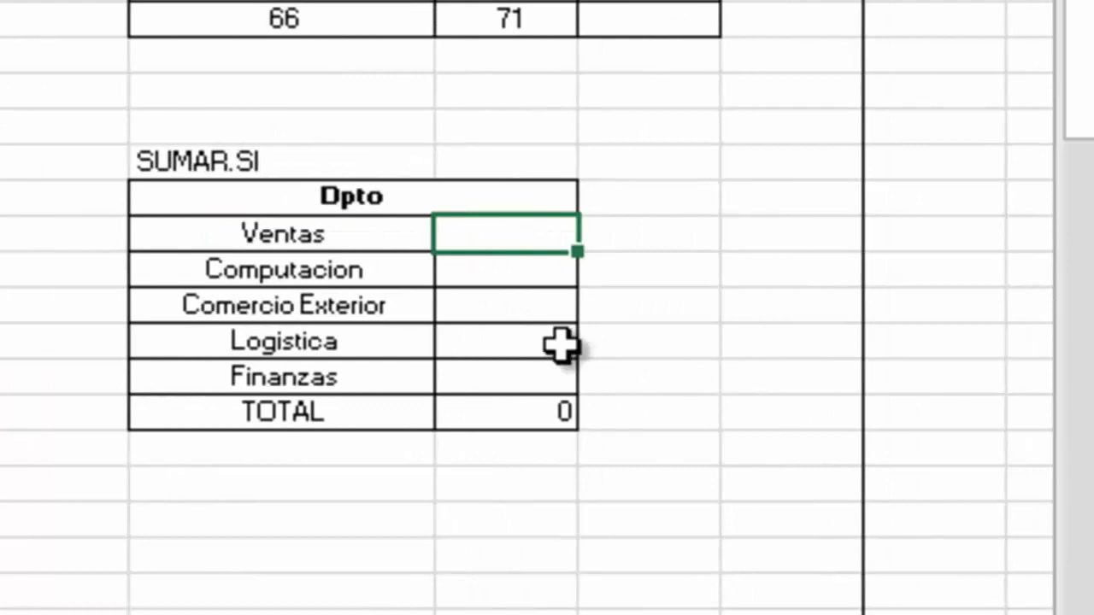
text(=SU)
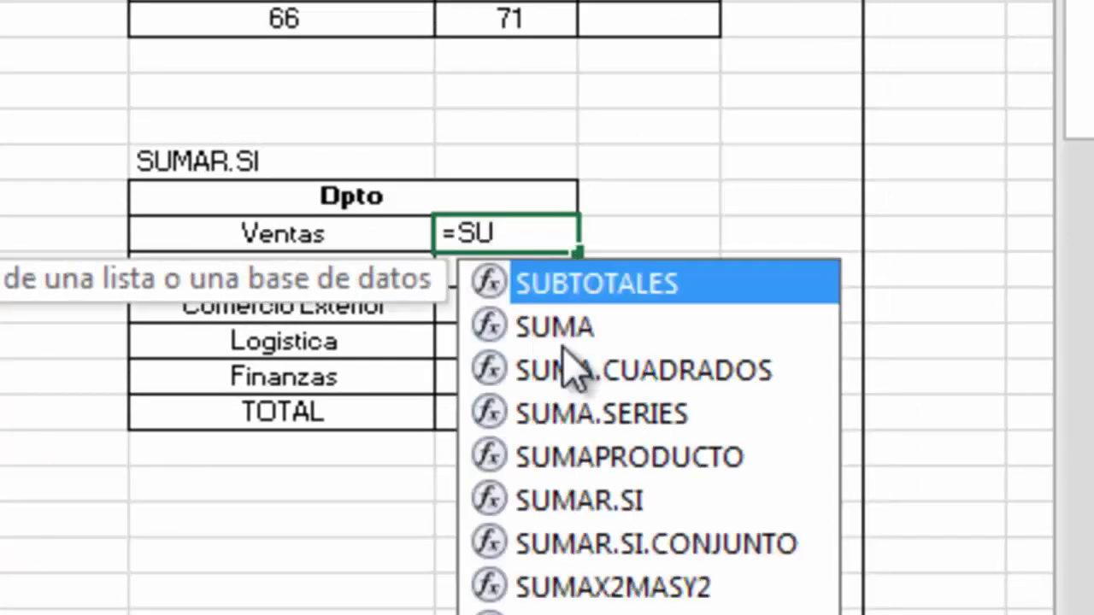
key(Down)
key(Down)
key(Down)
key(Down)
key(Down)
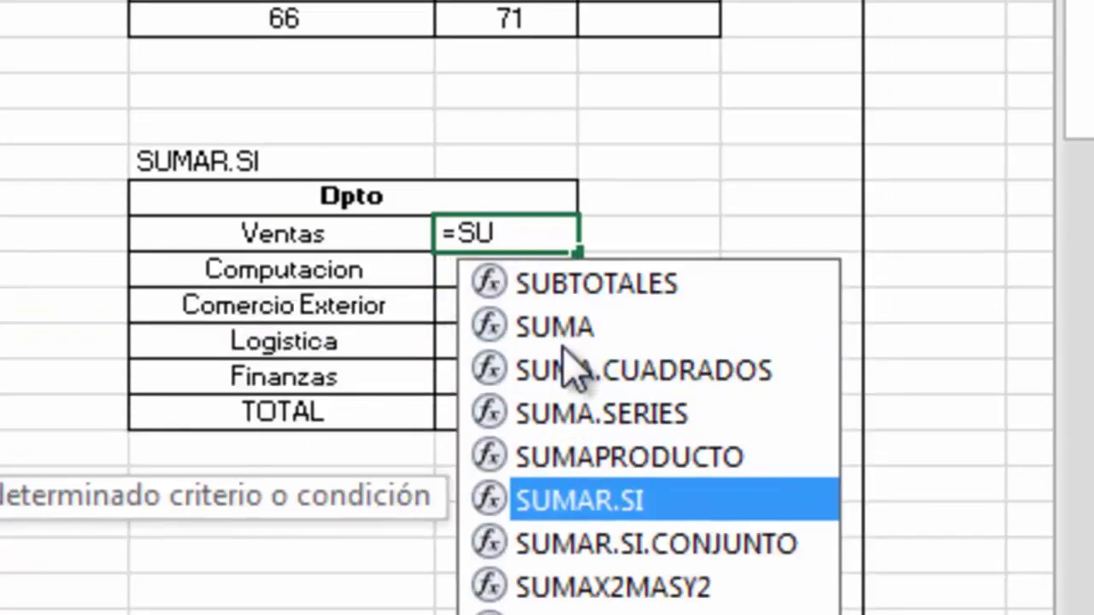
key(Tab)
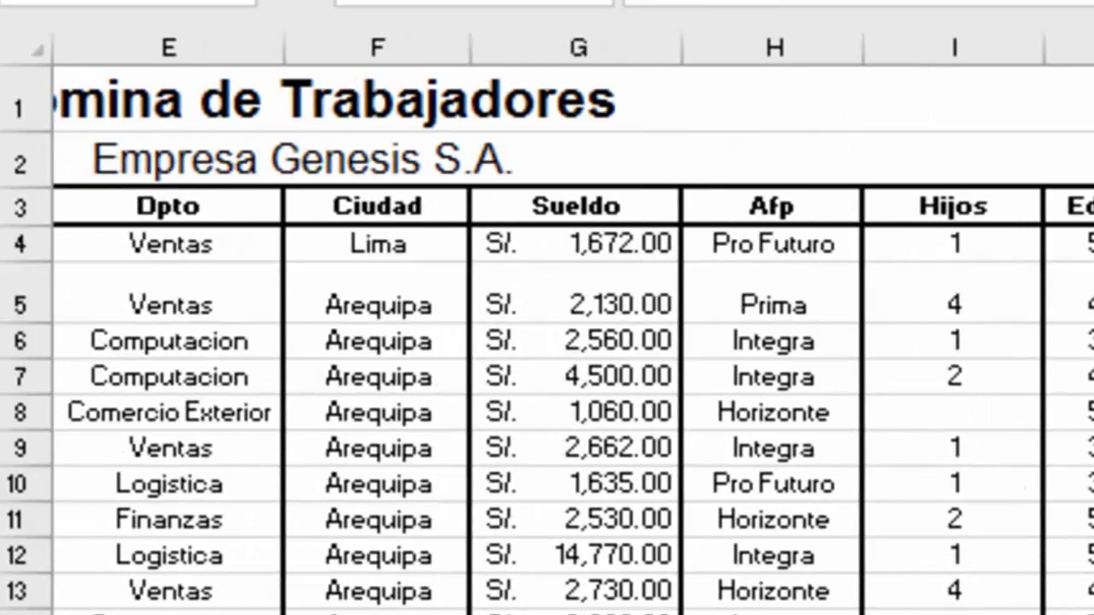
Select the Dpto column E4:E87 as the SUMAR.SI condition range.
drag(228, 250, 213, 611)
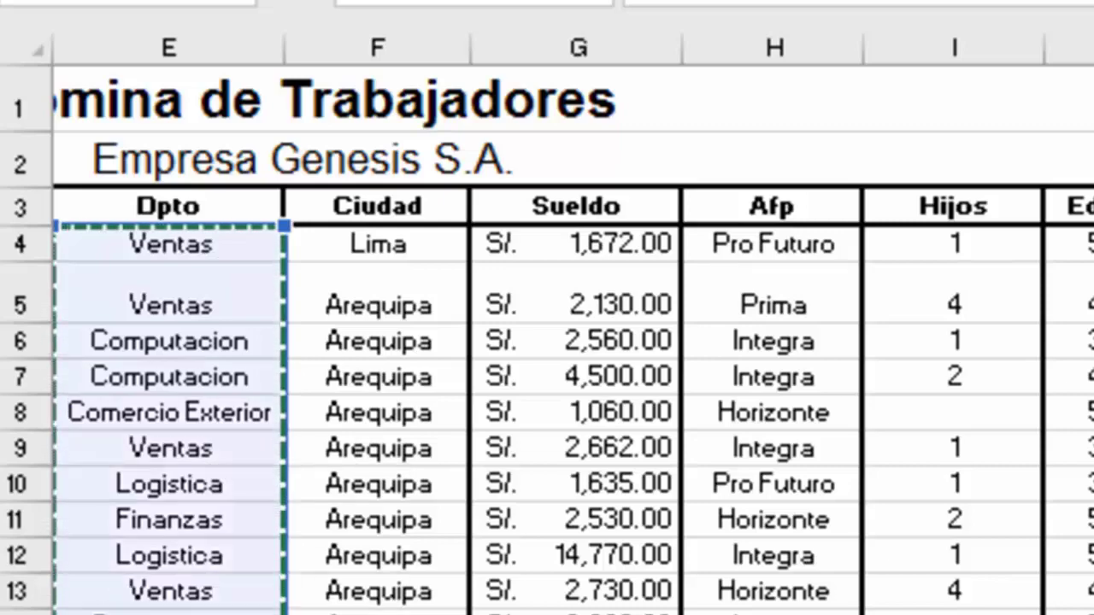
scroll(547, 342, down, 7)
scroll(547, 341, down, 5)
scroll(547, 342, down, 1)
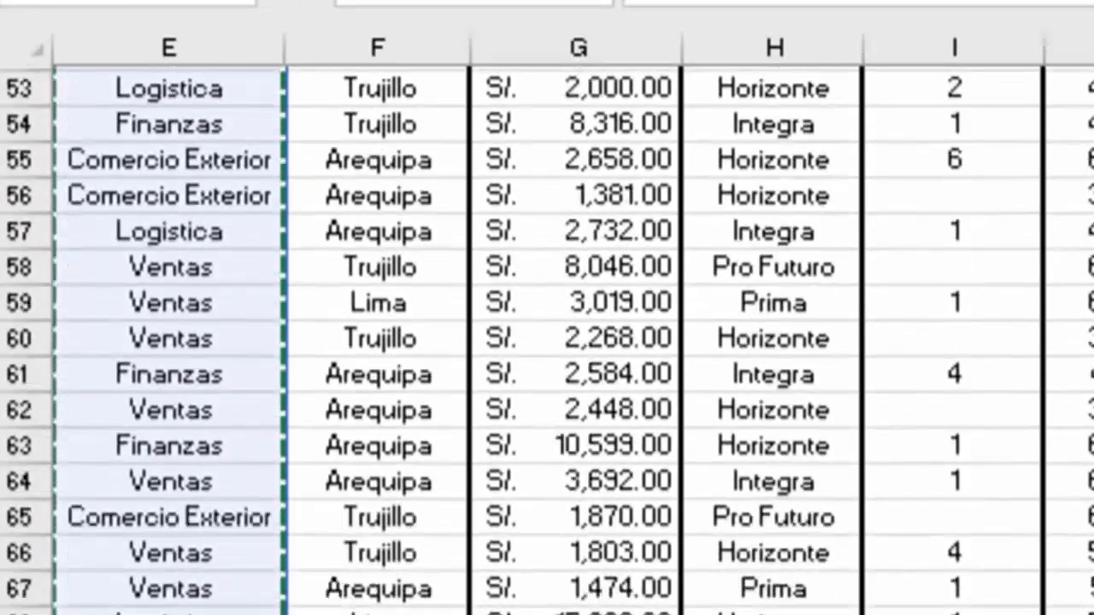
scroll(547, 342, down, 1)
scroll(547, 341, down, 1)
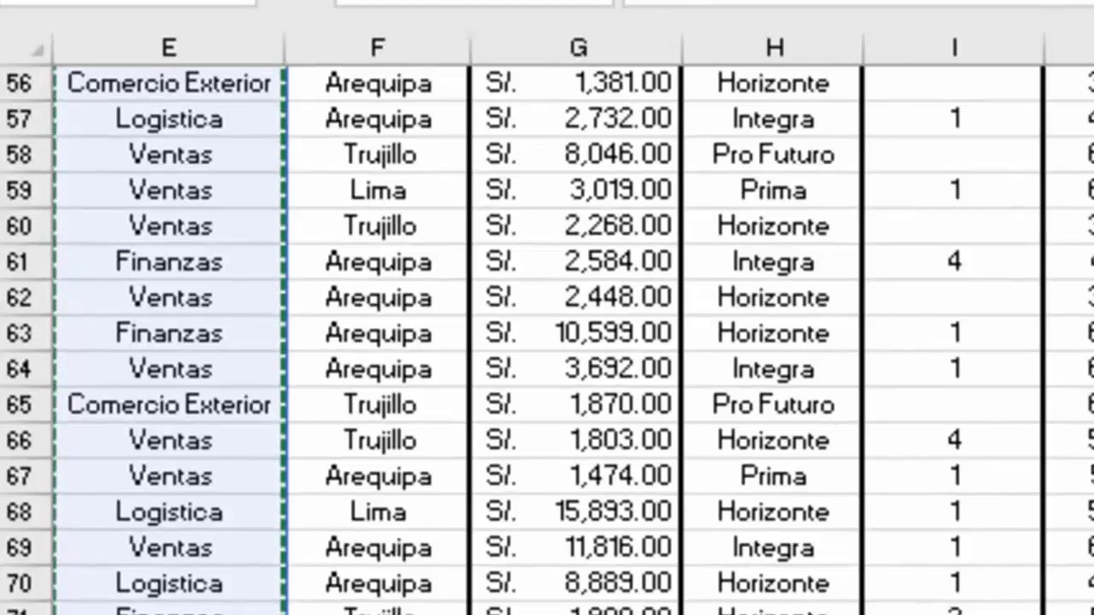
key(Escape)
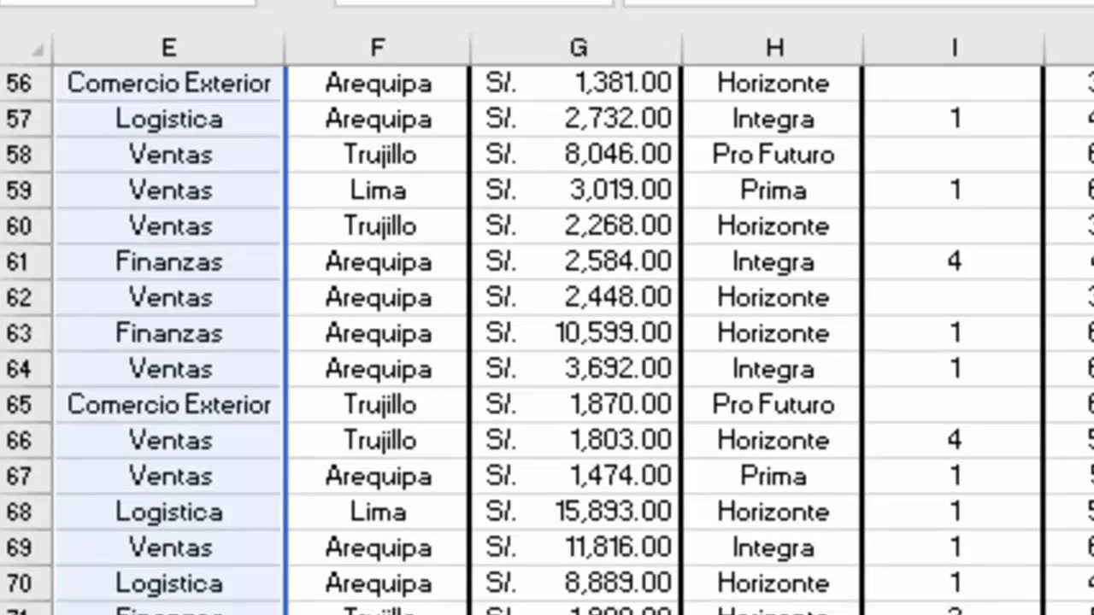
scroll(547, 342, up, 9)
scroll(547, 342, up, 4)
scroll(547, 342, up, 2)
scroll(547, 342, up, 1)
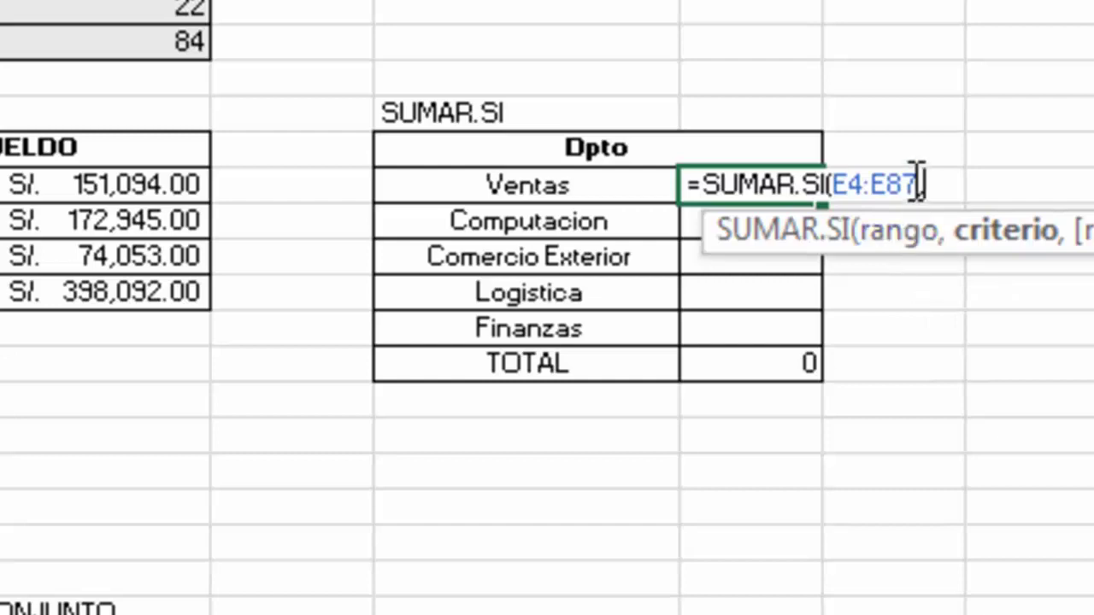
Make the department range in the Ventas formula absolute as $E$4:$E$87.
drag(903, 182, 838, 186)
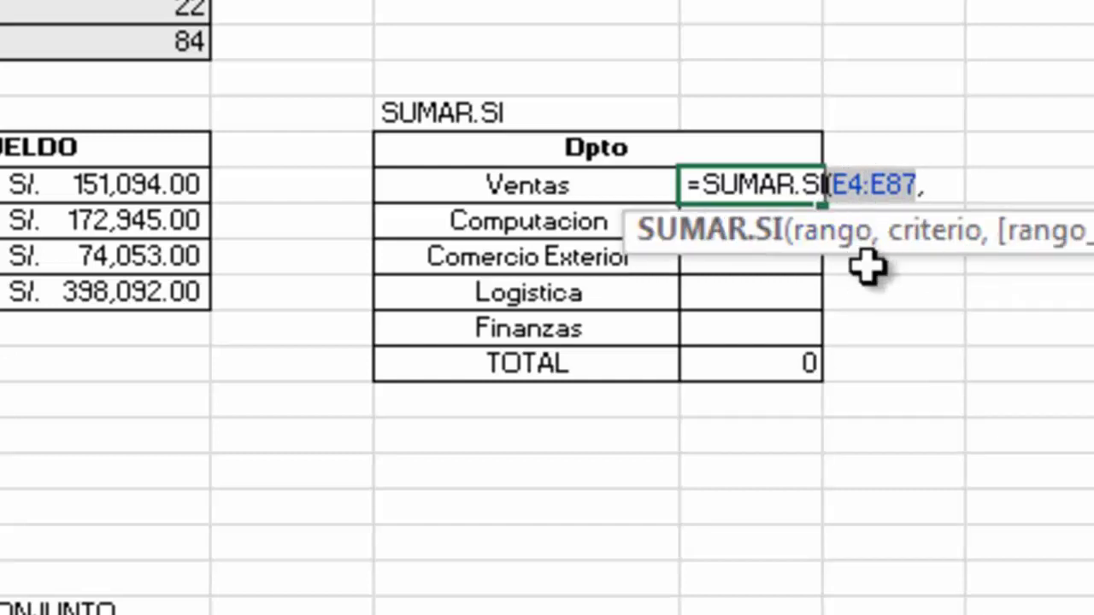
click(906, 185)
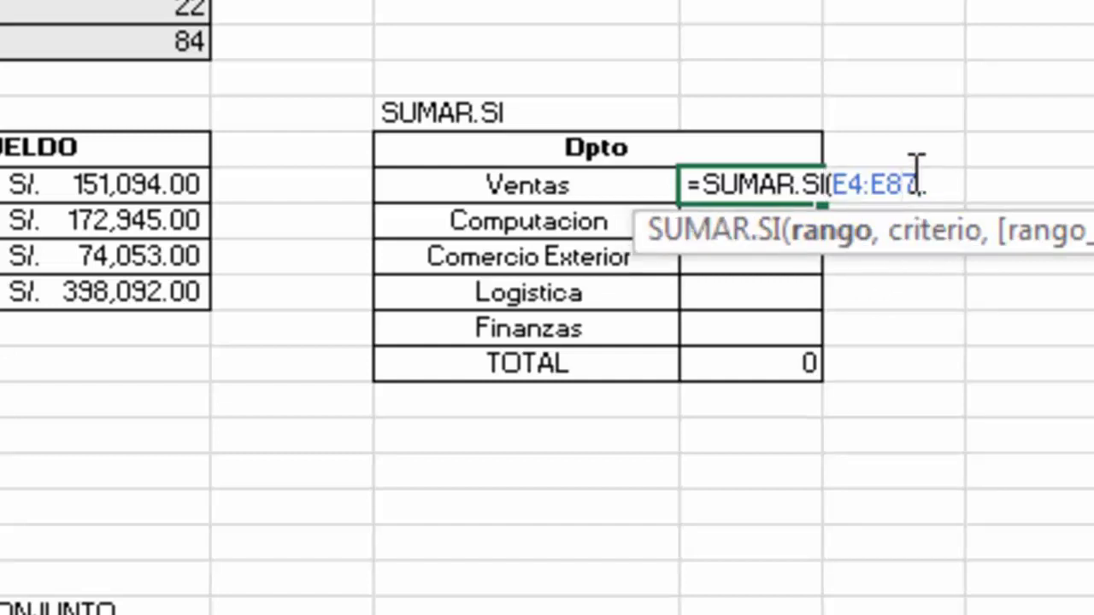
drag(917, 171, 852, 184)
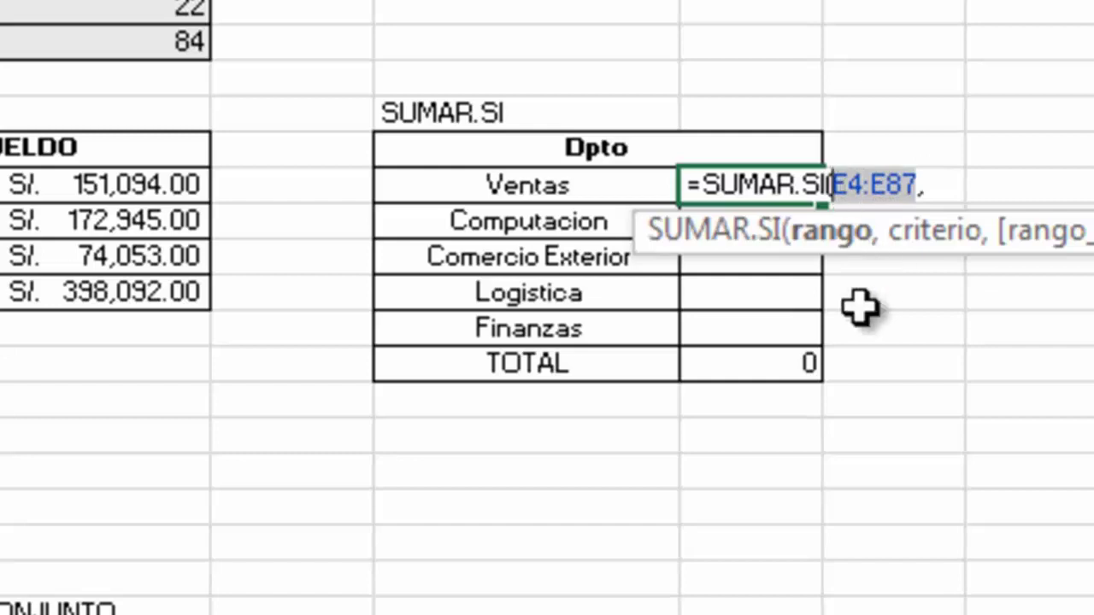
key(F4)
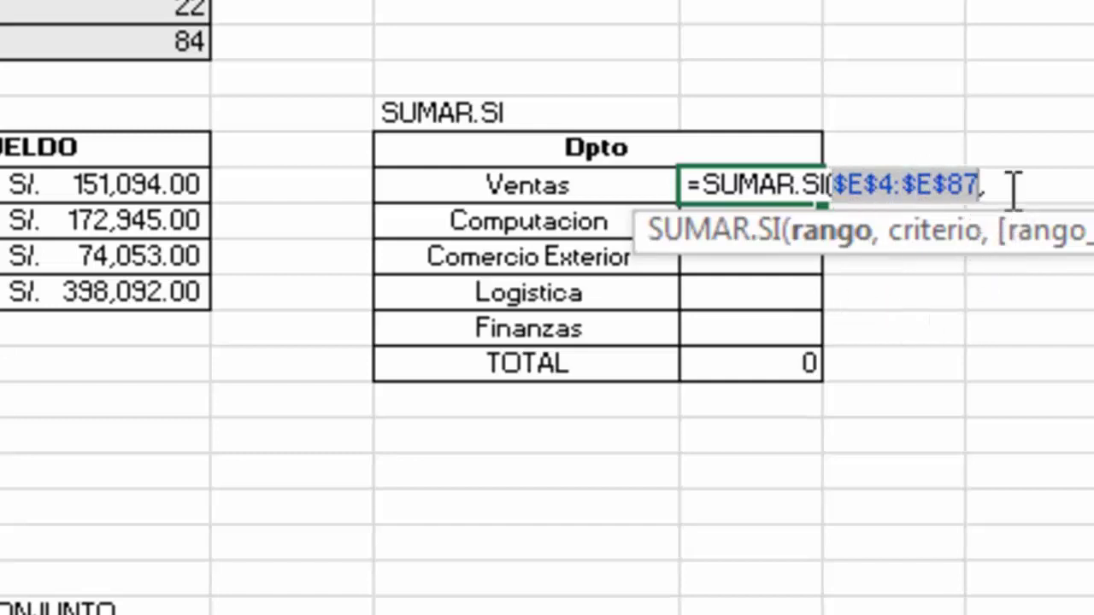
Add Ventas as the criterion and the Sueldo column as sum range, giving 96105.
click(1015, 187)
click(607, 193)
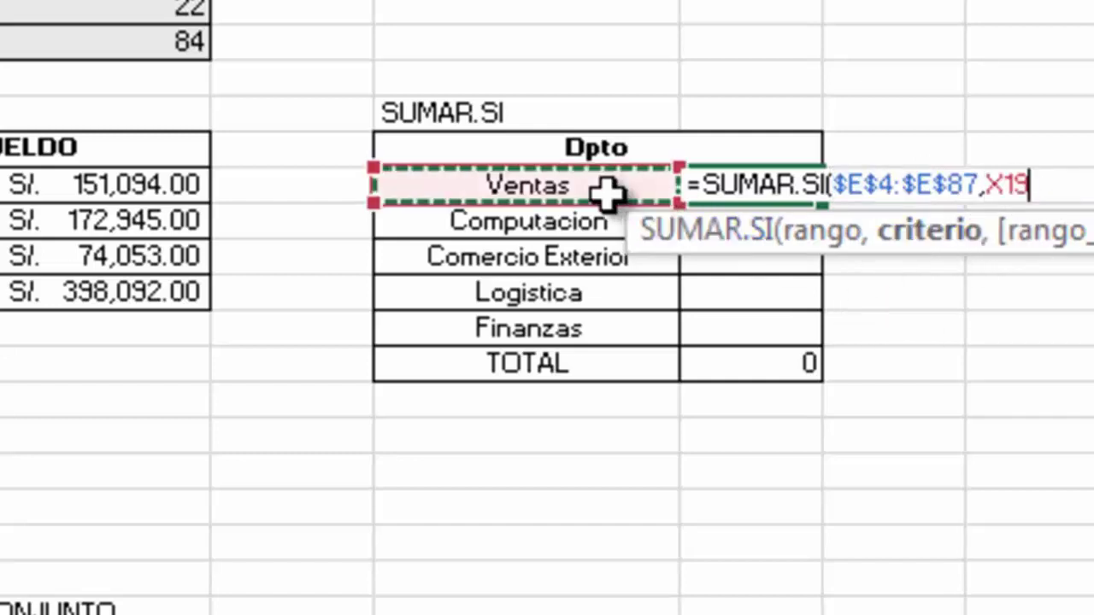
text(,)
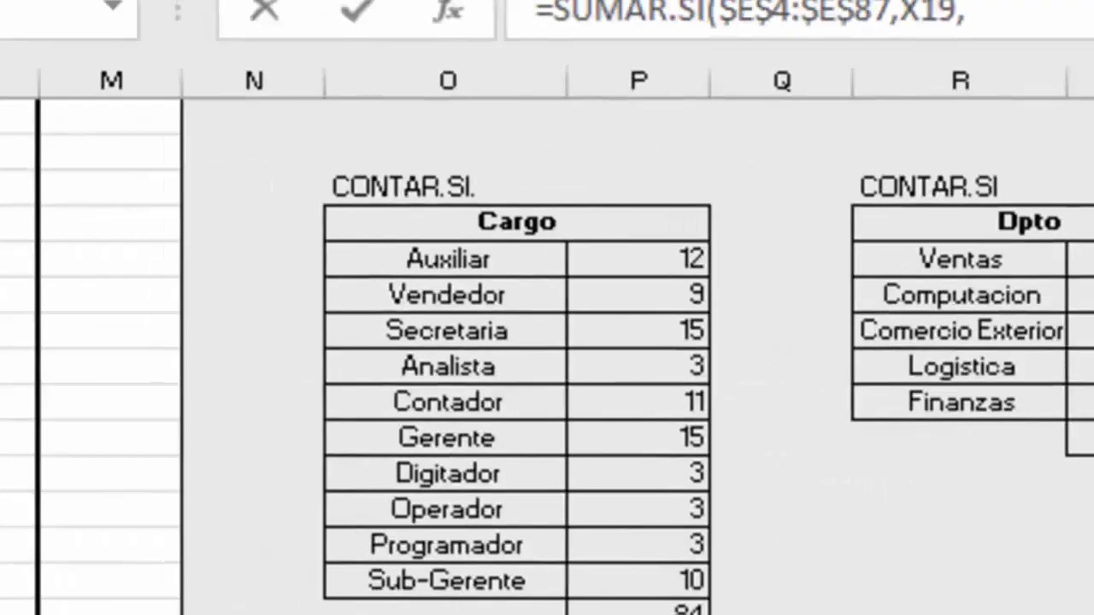
scroll(547, 342, left, 10)
scroll(547, 367, up, 2)
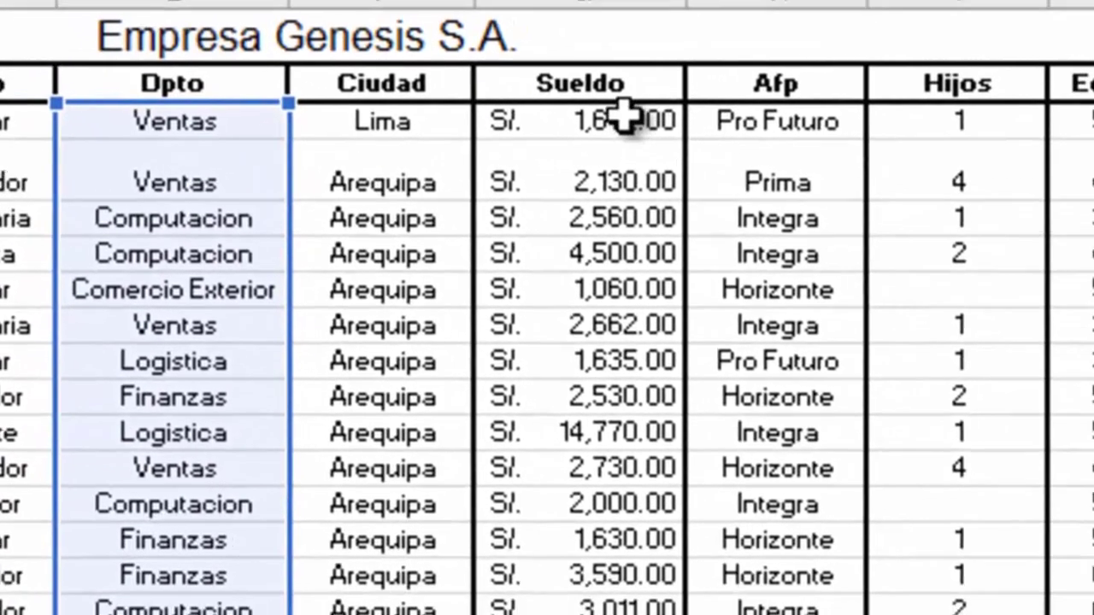
drag(966, 235, 947, 614)
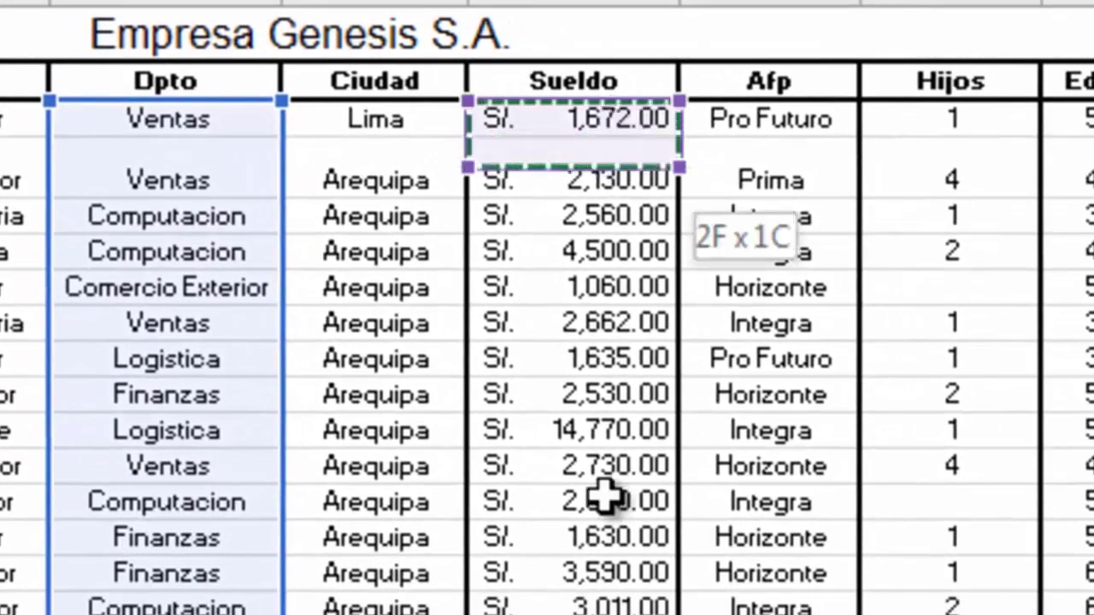
drag(572, 611, 572, 614)
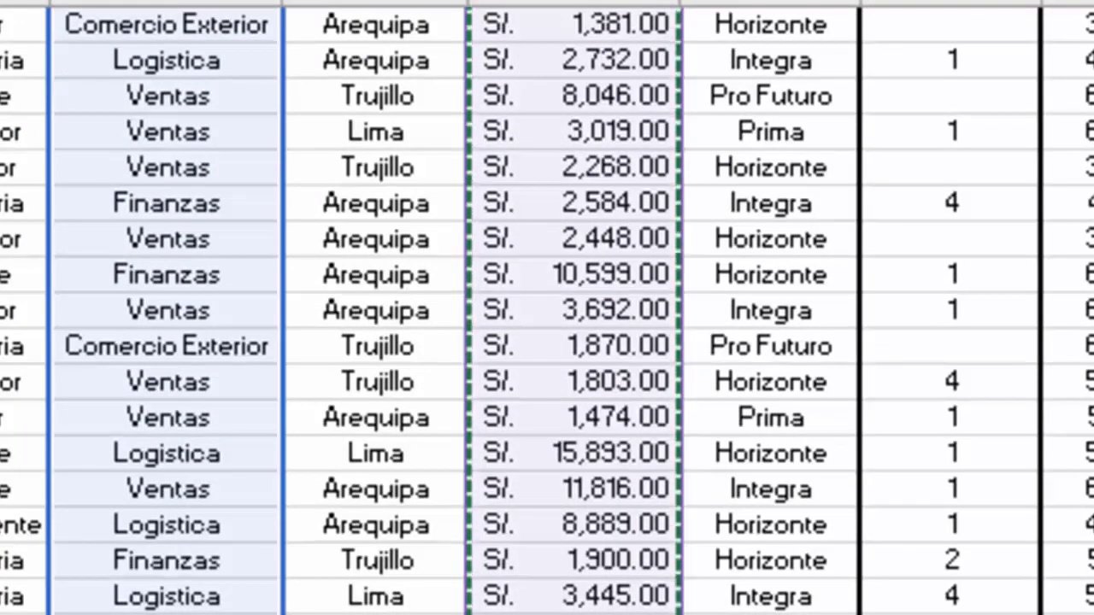
key(Return)
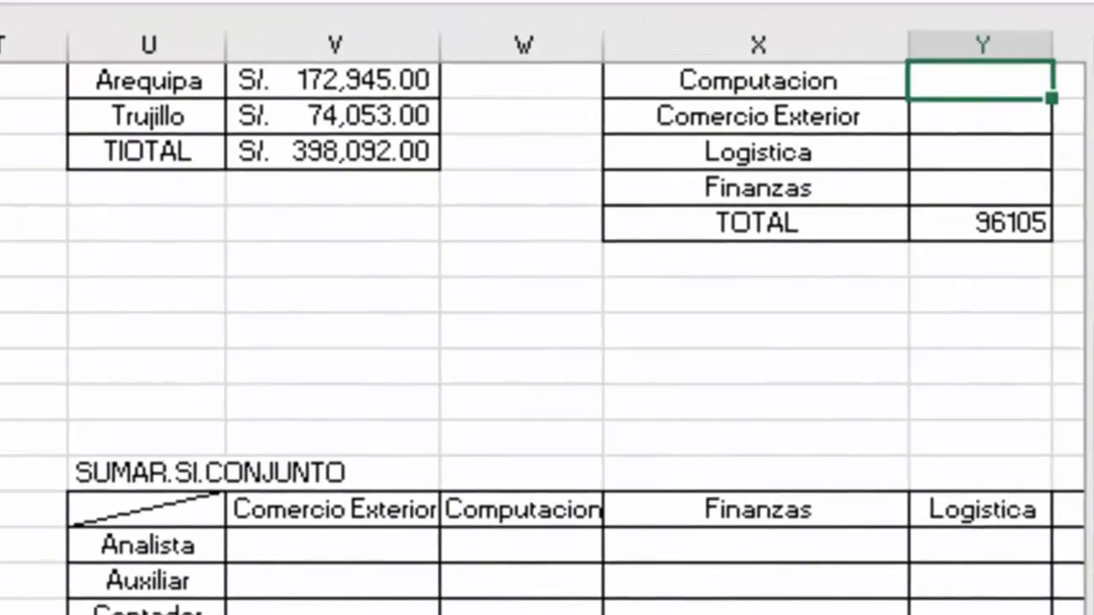
Fill the Ventas sum down to Finanzas and format the sums through TOTAL as S/. currency.
scroll(547, 342, up, 1)
scroll(546, 342, up, 2)
scroll(547, 341, up, 1)
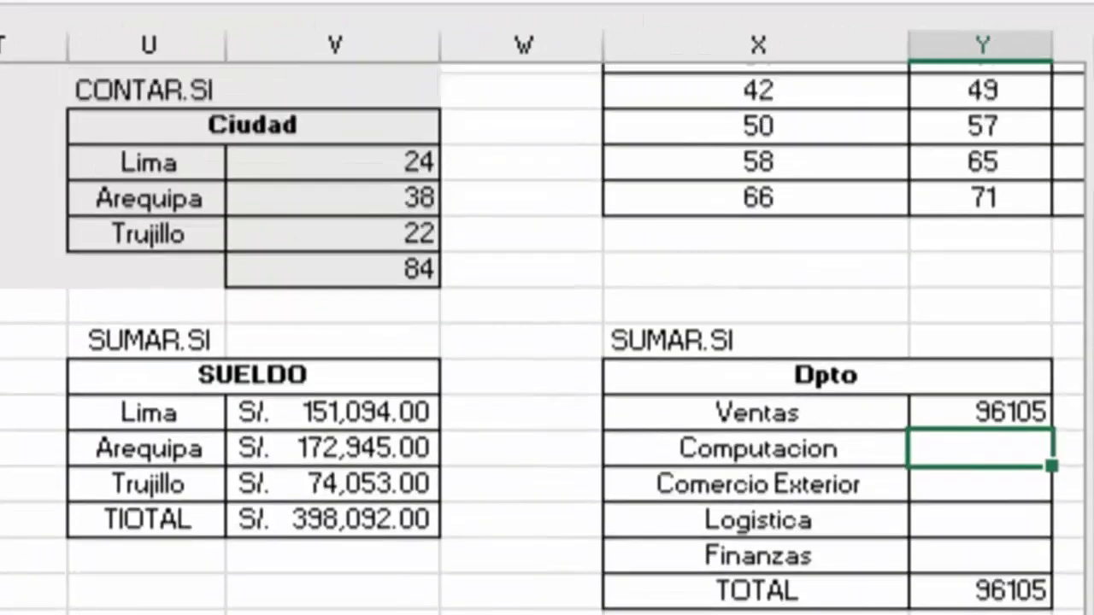
scroll(547, 342, up, 2)
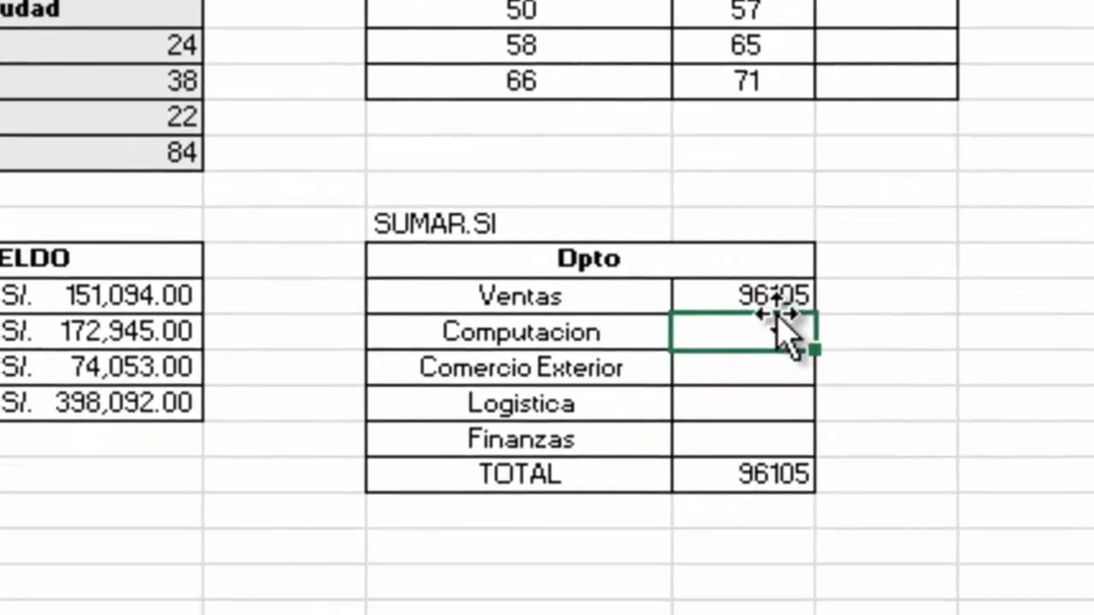
click(782, 297)
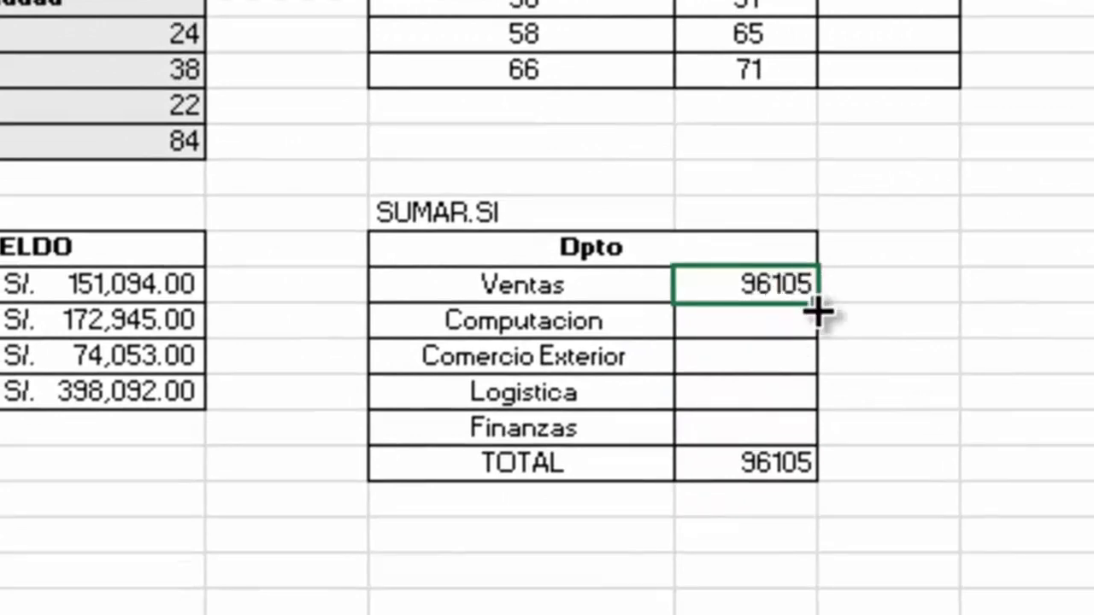
drag(817, 314, 799, 434)
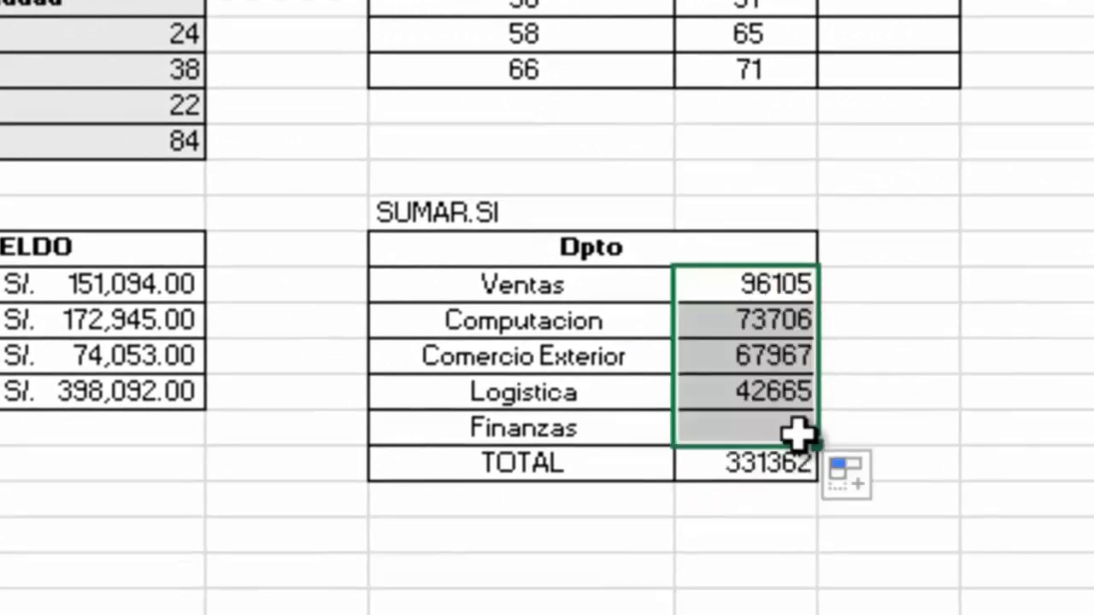
drag(779, 282, 776, 468)
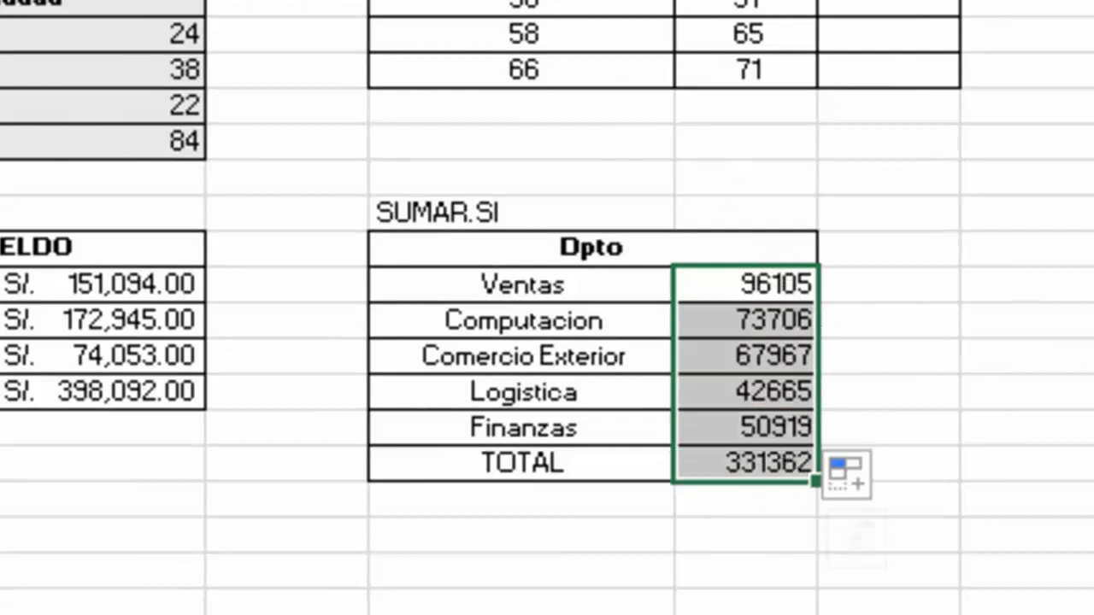
key(ctrl+shift+4)
text(=)
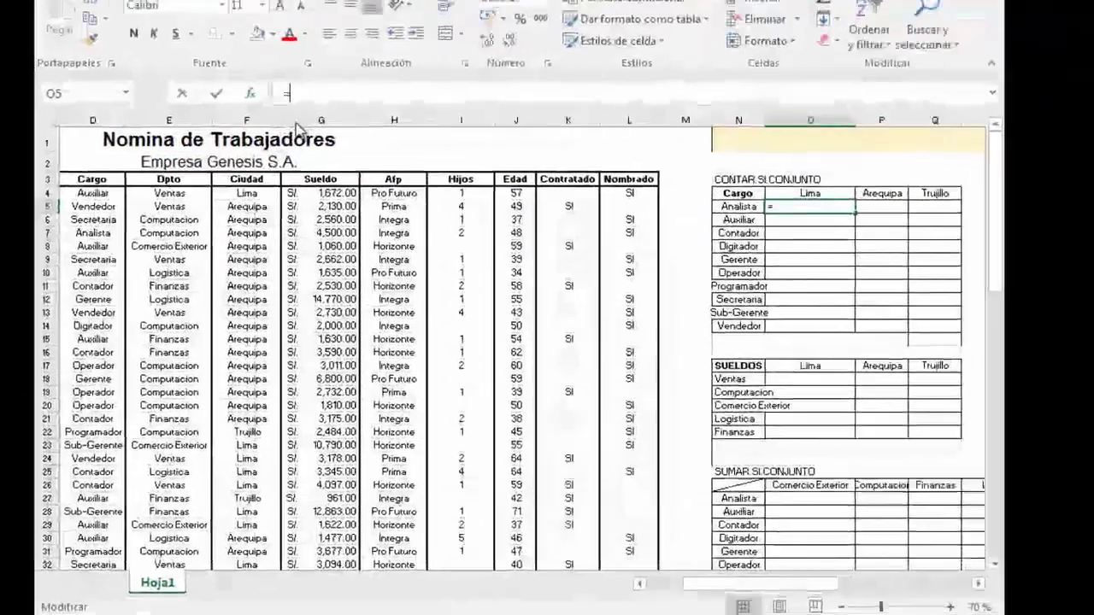
Insert the CONTAR.SI.CONJUNTO function into the Analista–Lima cell.
click(304, 137)
click(623, 451)
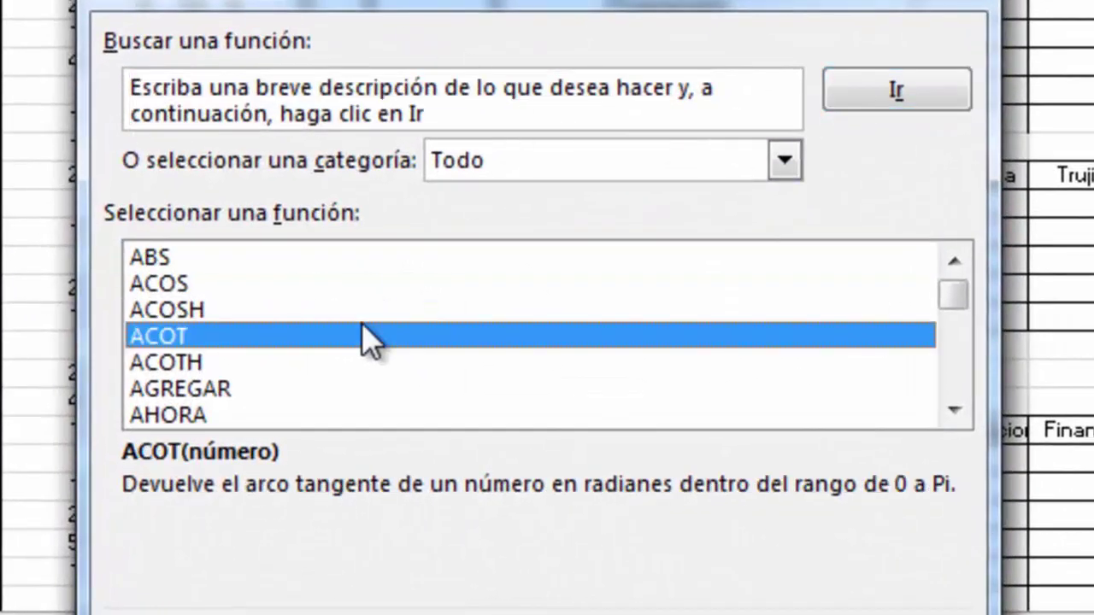
text(con)
key(Down)
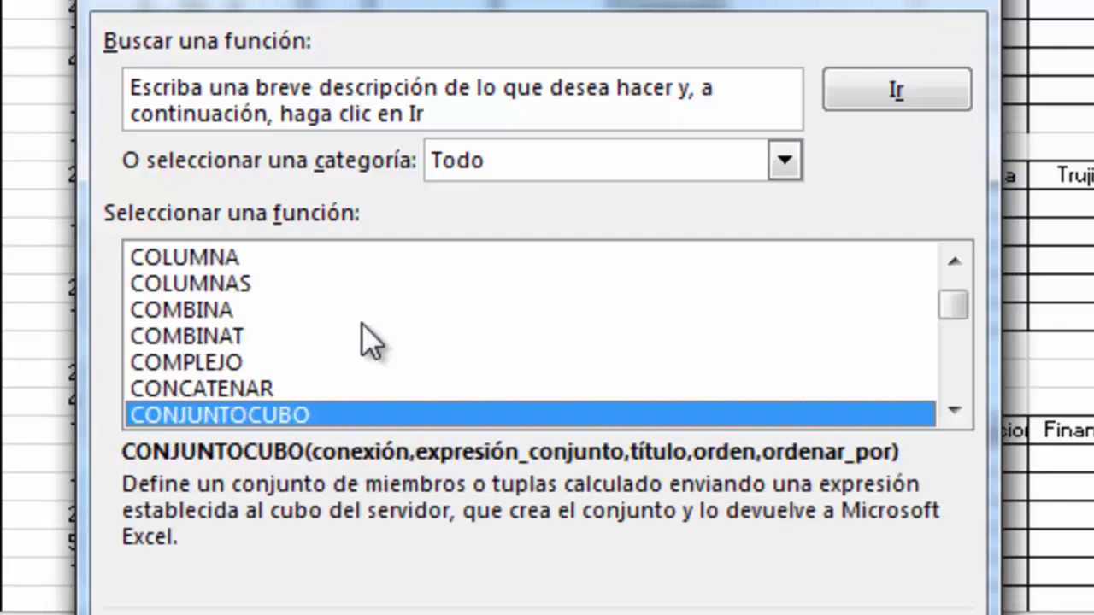
key(Down)
key(Down)
key(Down)
key(Down)
key(Down)
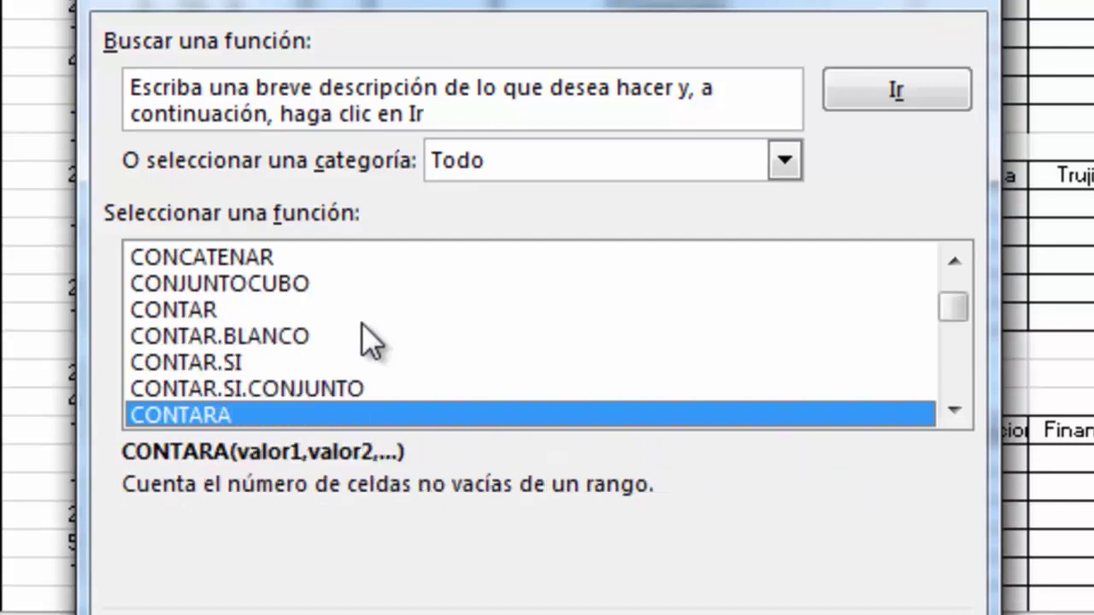
key(Up)
key(Return)
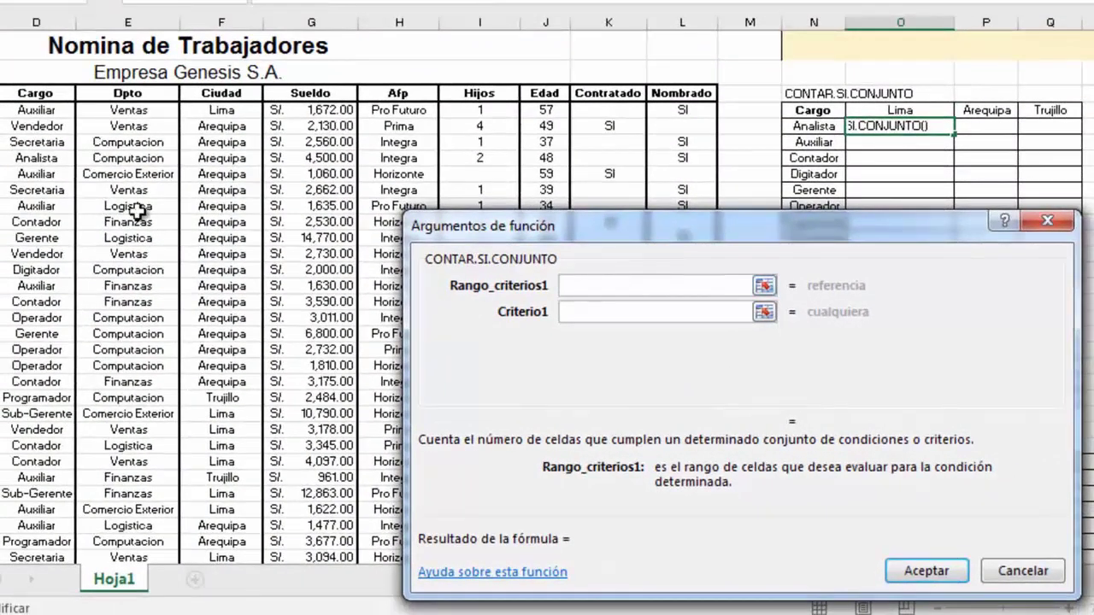
Set the first criteria range to $D$4:$D$87 and the criterion to N5.
drag(51, 113, 31, 574)
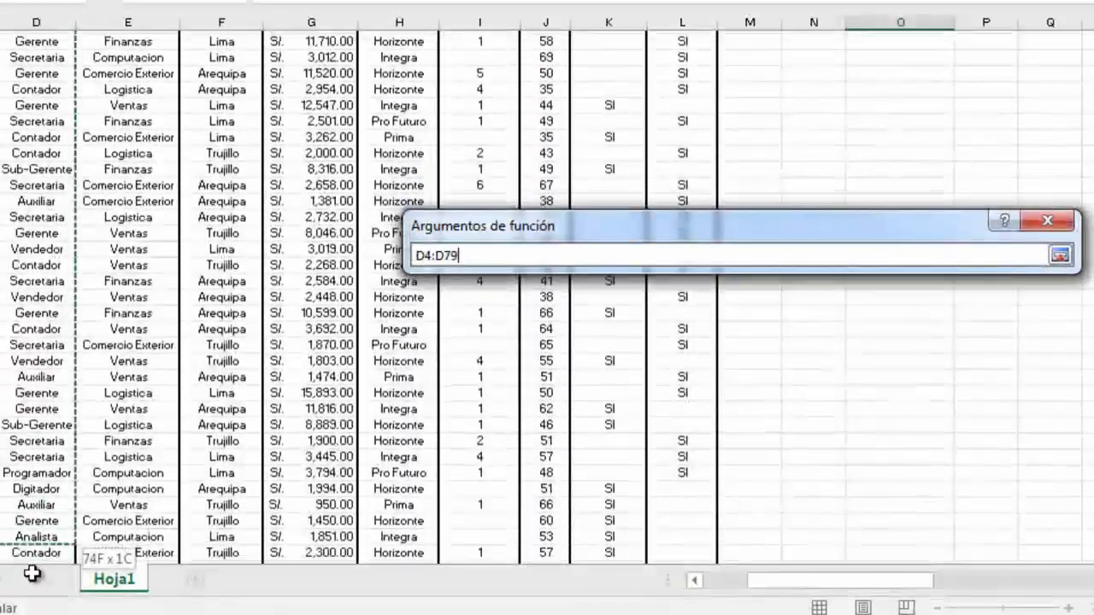
drag(32, 575, 32, 547)
key(F4)
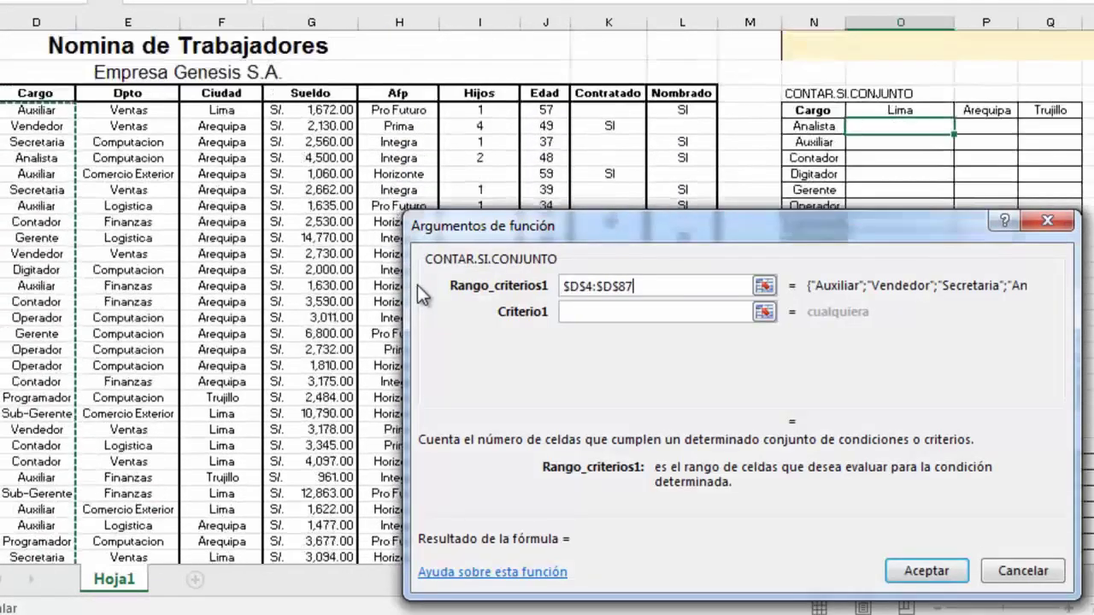
click(615, 304)
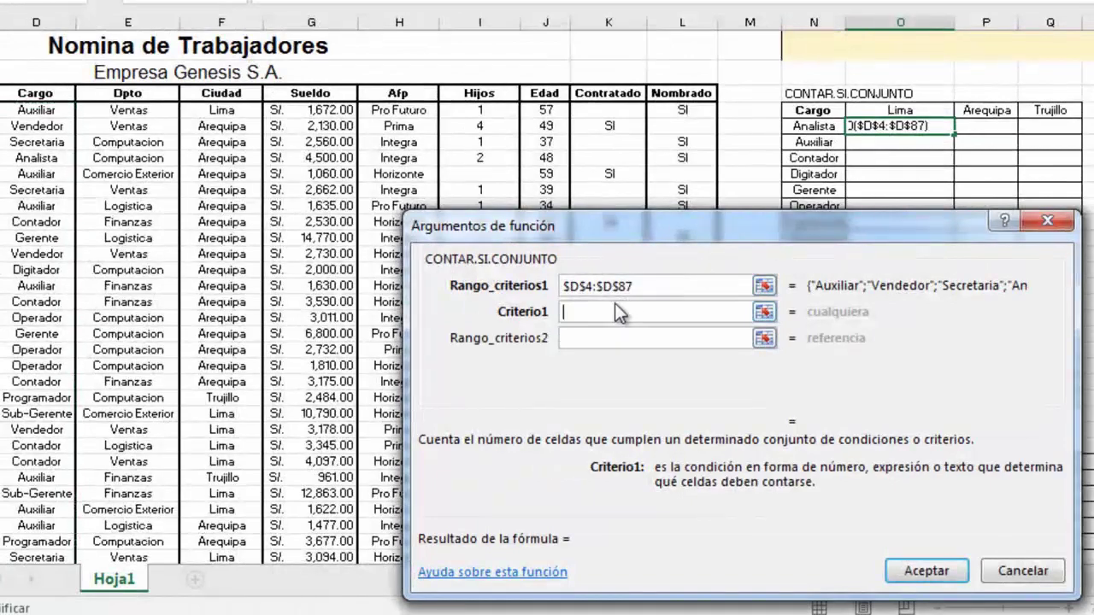
click(821, 126)
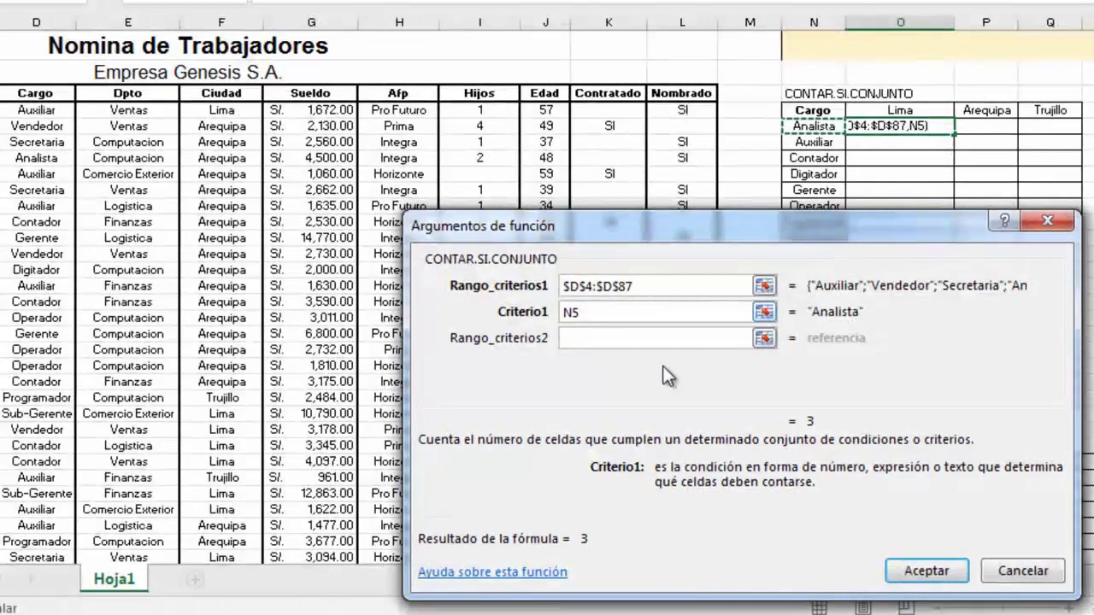
click(602, 337)
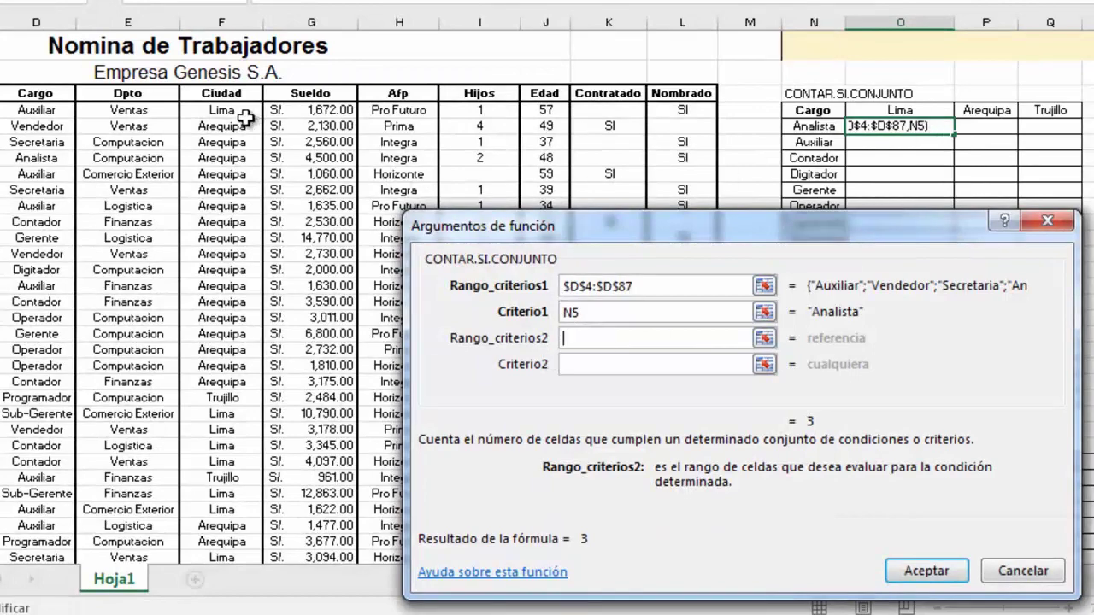
Add city range $F$4:$F$87 and criterion $O$4 so the Analista–Lima count returns 1.
mouse_move(245, 110)
mouse_down()
mouse_move(237, 571)
mouse_move(222, 609)
mouse_move(233, 535)
mouse_up()
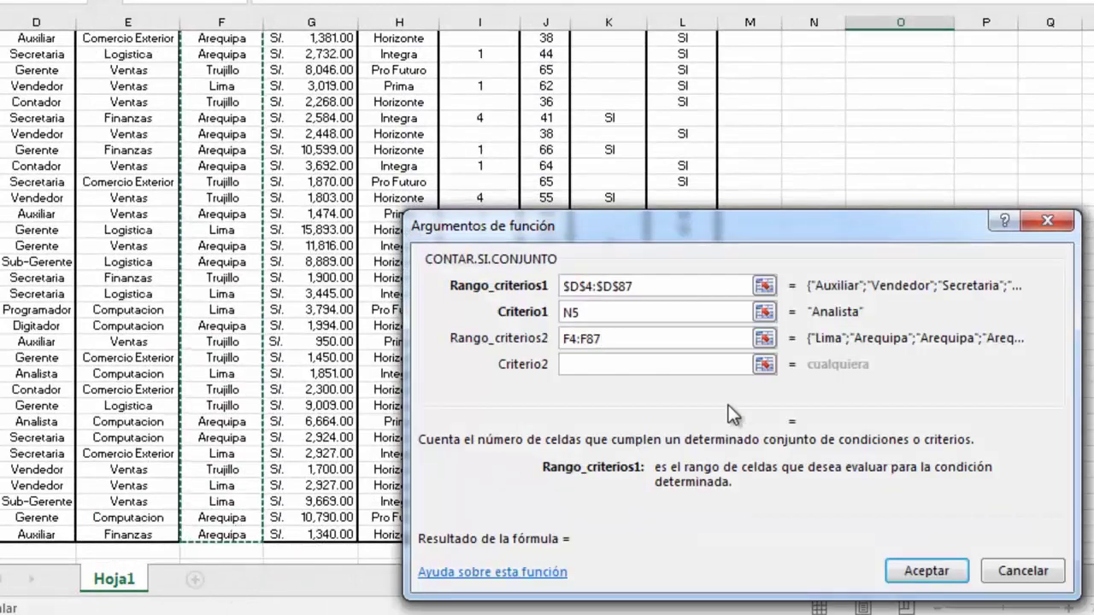
key(F4)
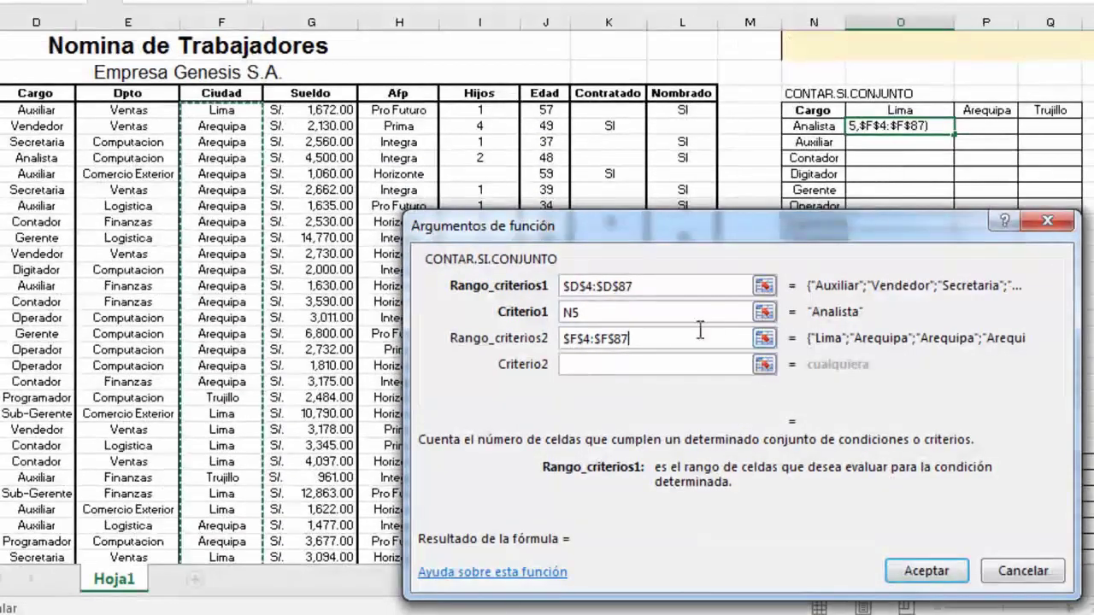
click(598, 367)
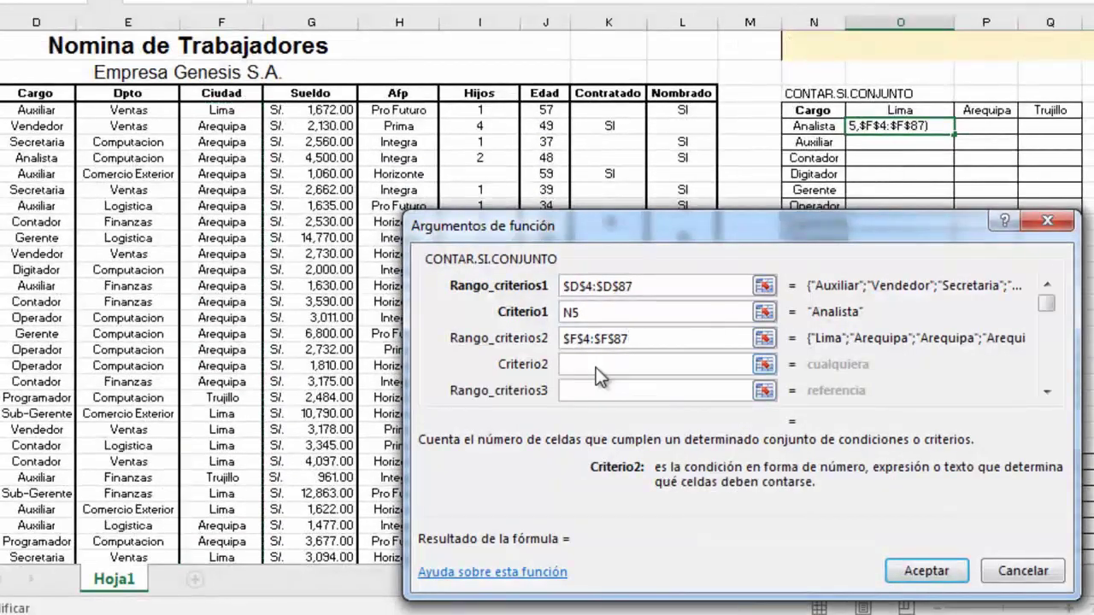
click(902, 109)
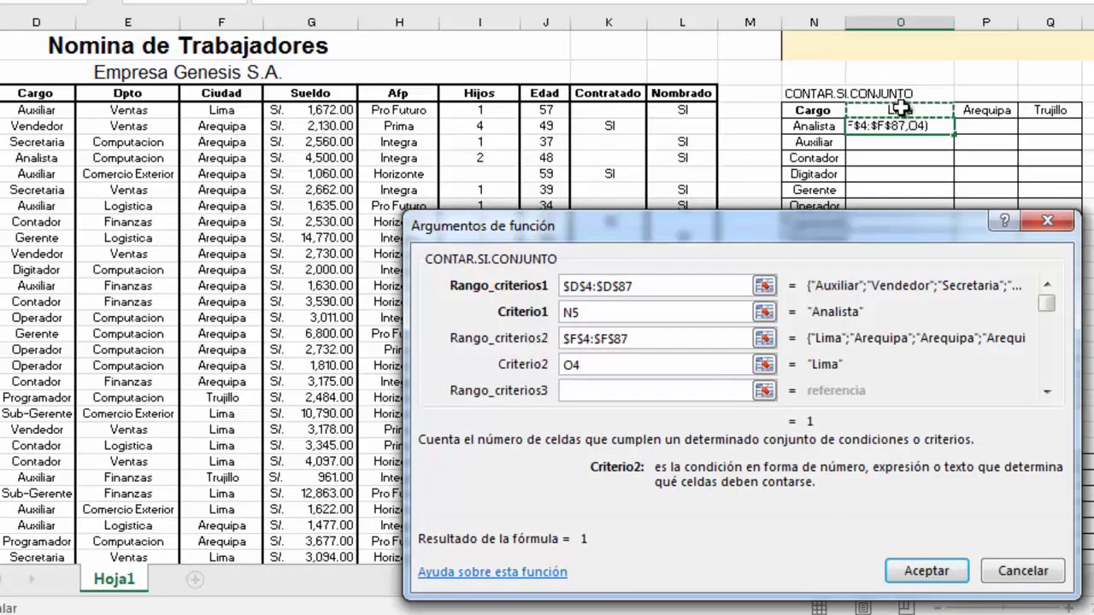
key(F4)
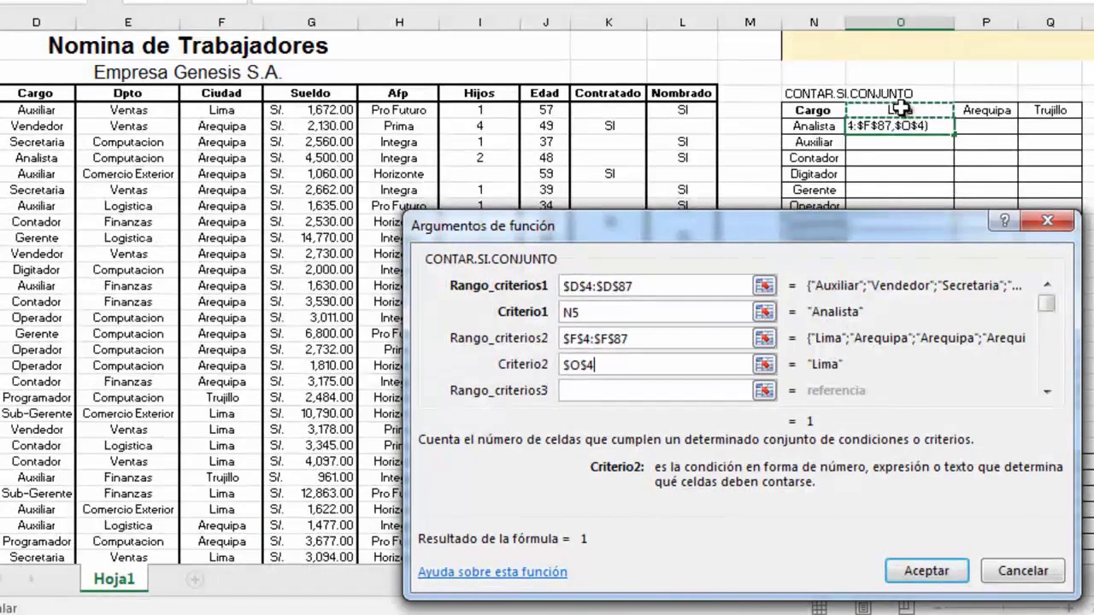
key(Return)
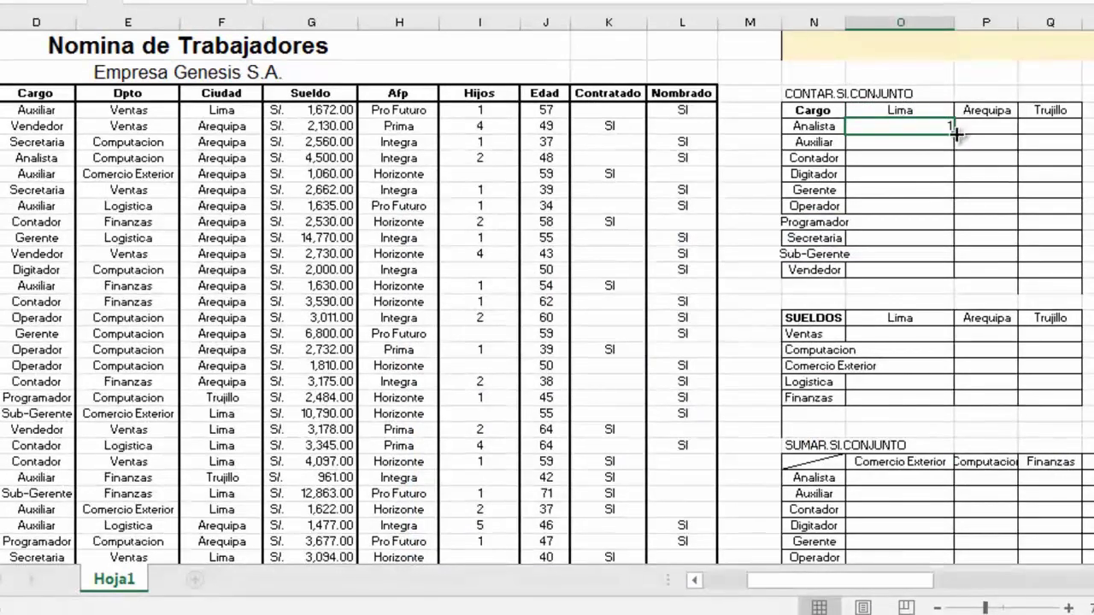
Copy the Lima count down to O14 and insert CONTAR.SI.CONJUNTO into P5.
mouse_move(954, 133)
mouse_down()
mouse_move(948, 290)
mouse_move(952, 282)
mouse_up()
click(1001, 128)
text(=)
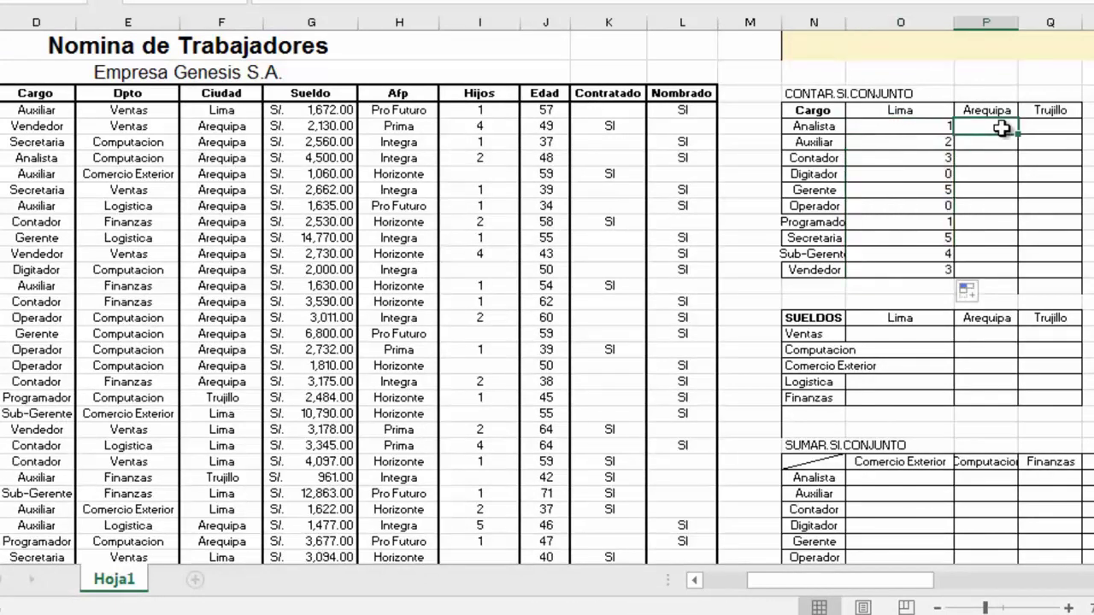
click(241, 3)
click(807, 310)
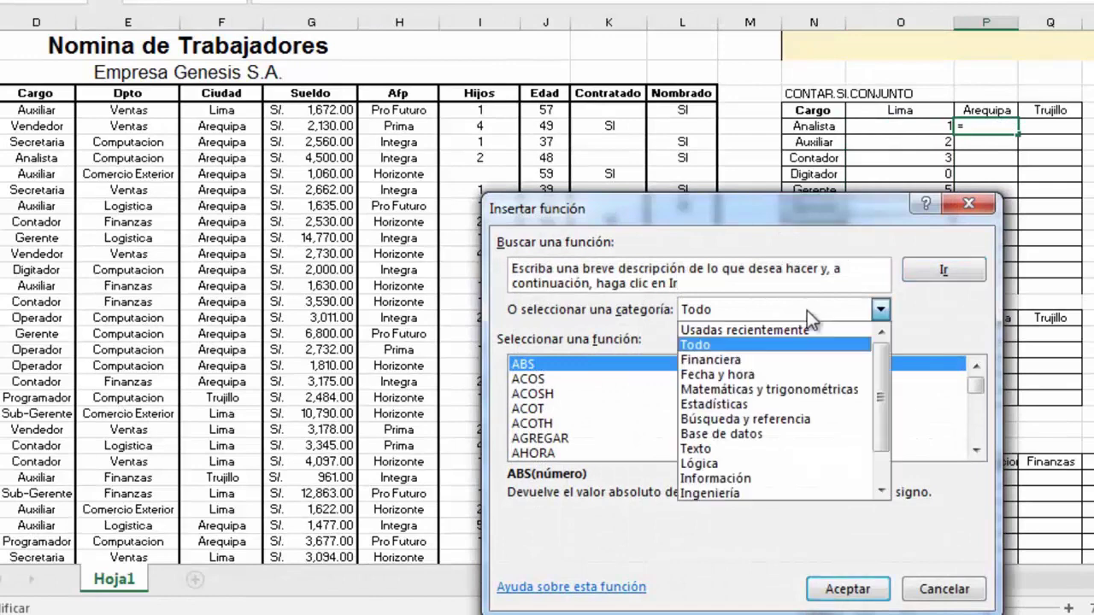
click(813, 321)
click(813, 322)
click(812, 331)
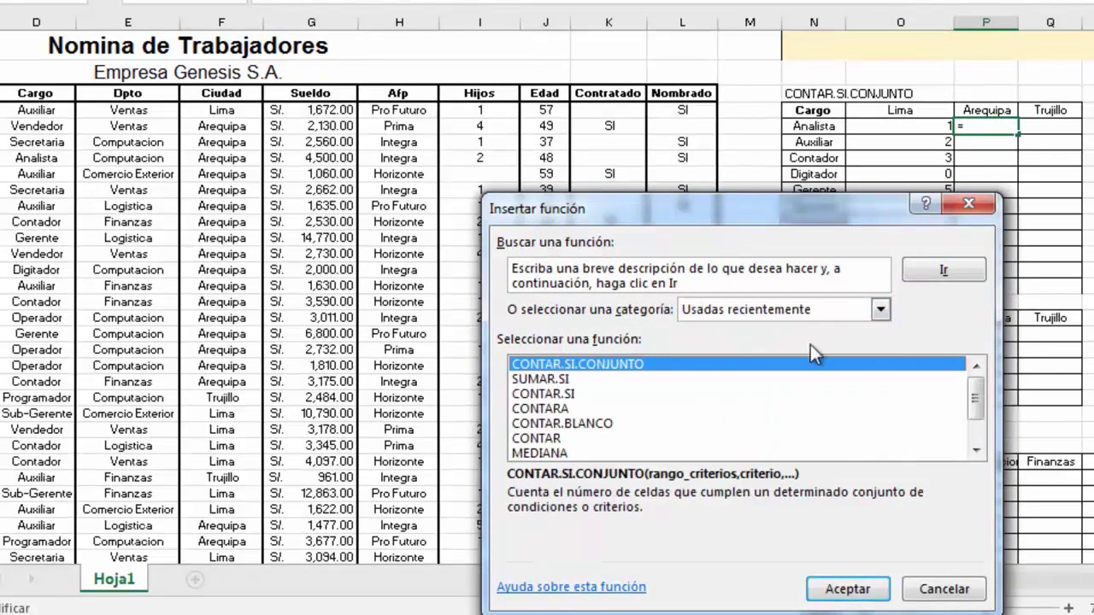
click(822, 585)
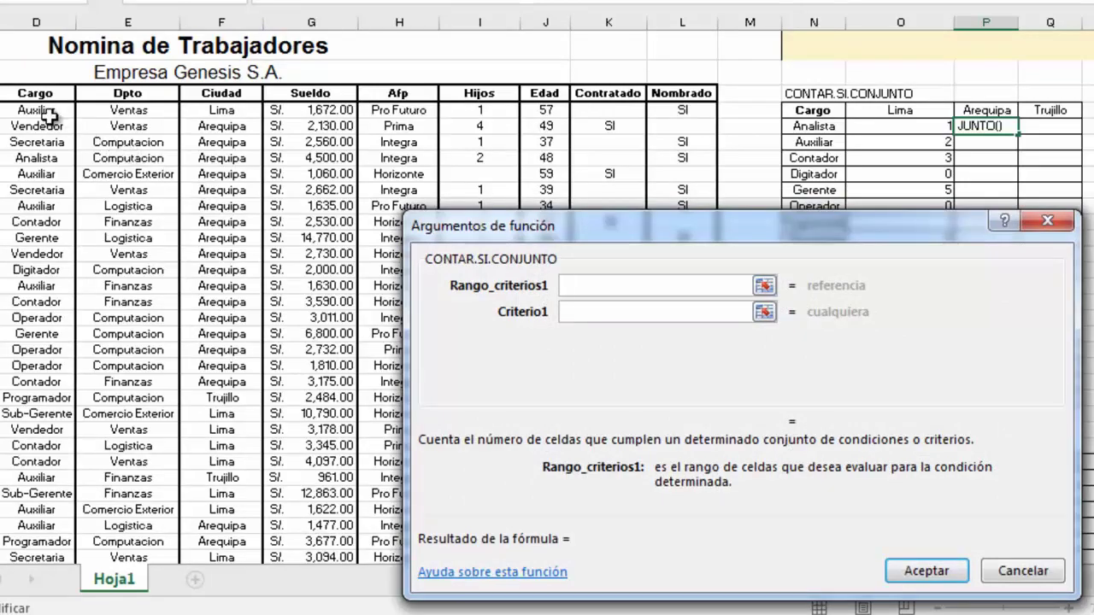
Count P5 with $D$4:$D$87, N5, $F$4:$F$87 and $P$4, filling down the Arequipa column.
drag(47, 112, 65, 607)
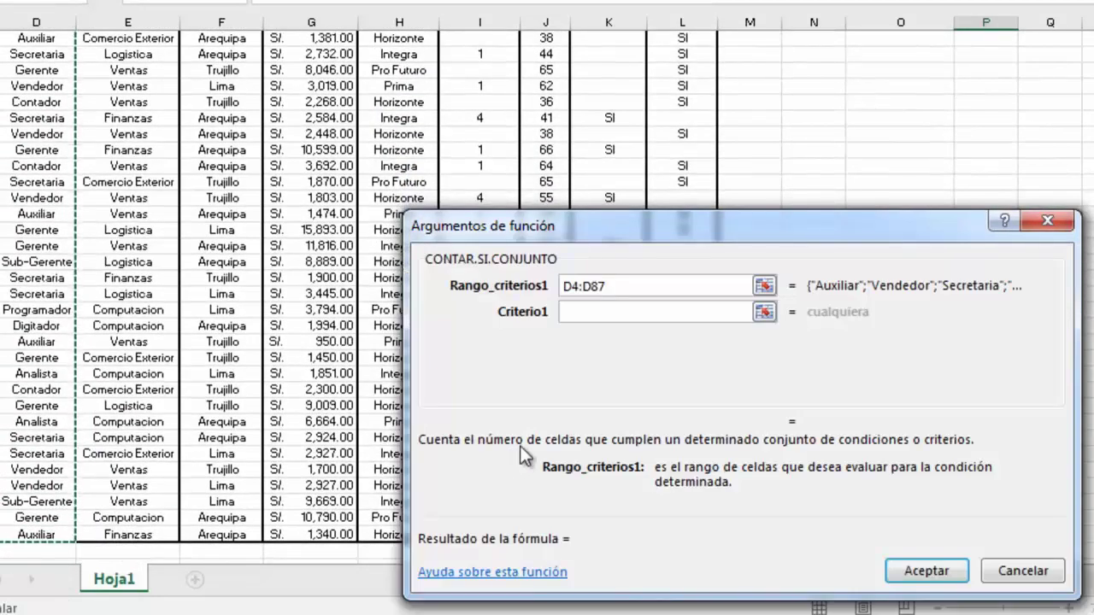
key(F4)
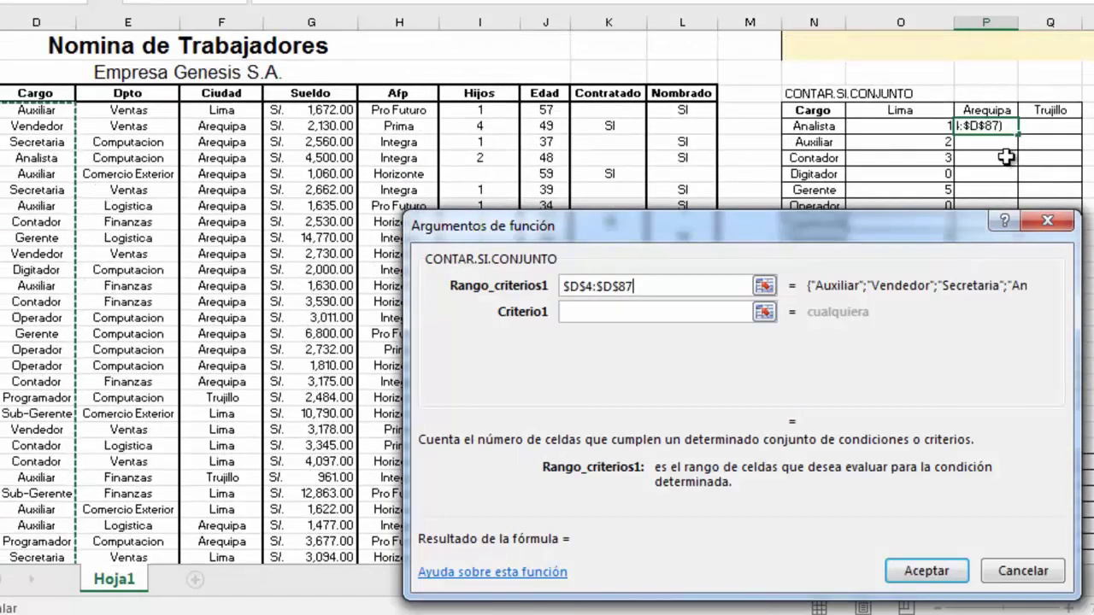
click(655, 308)
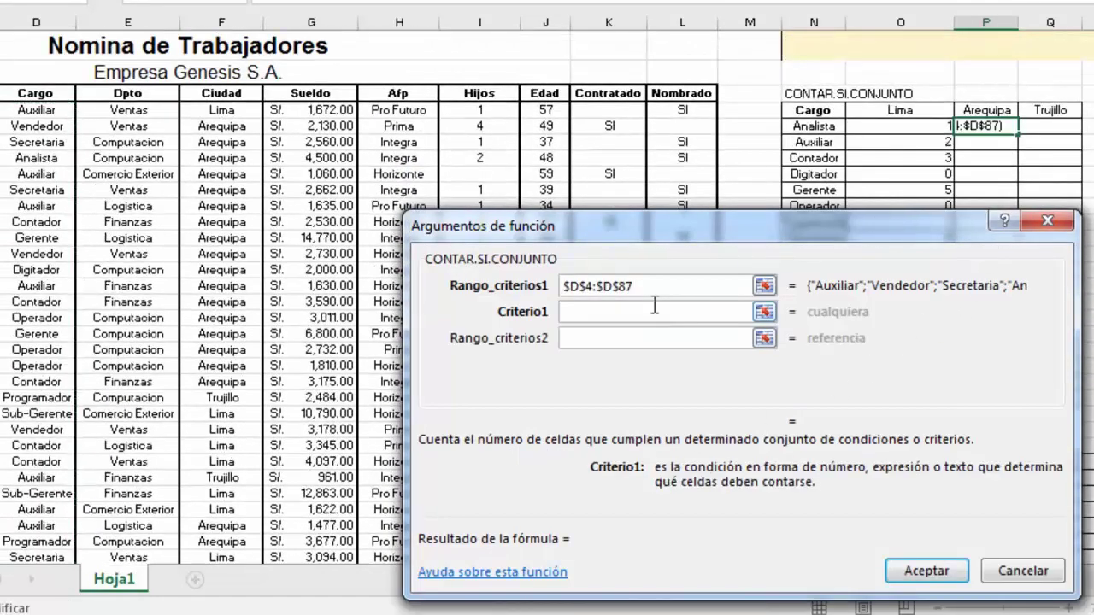
click(826, 128)
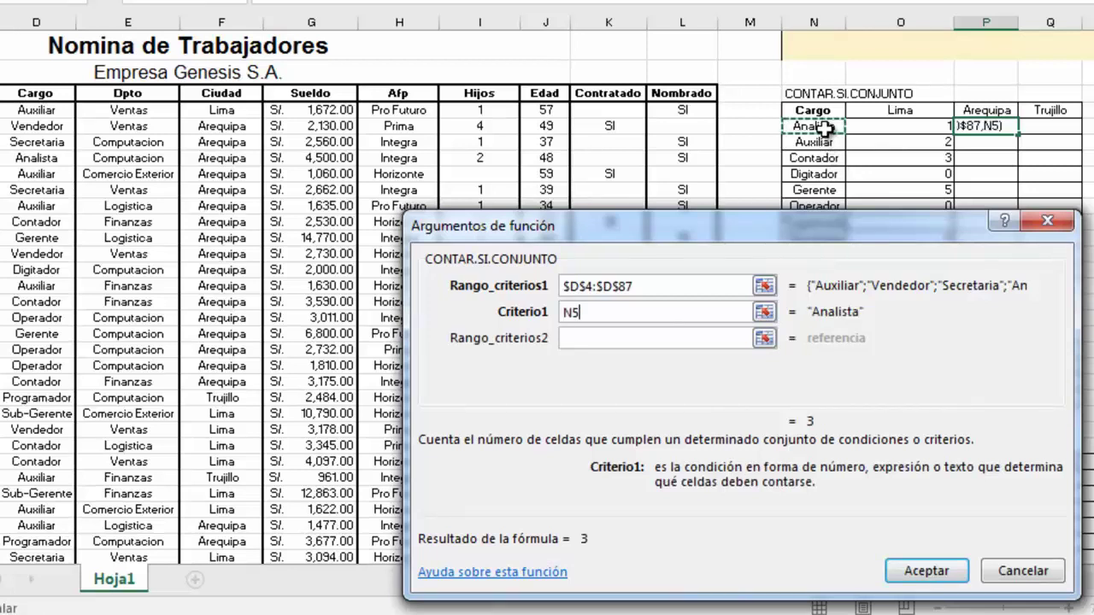
click(636, 336)
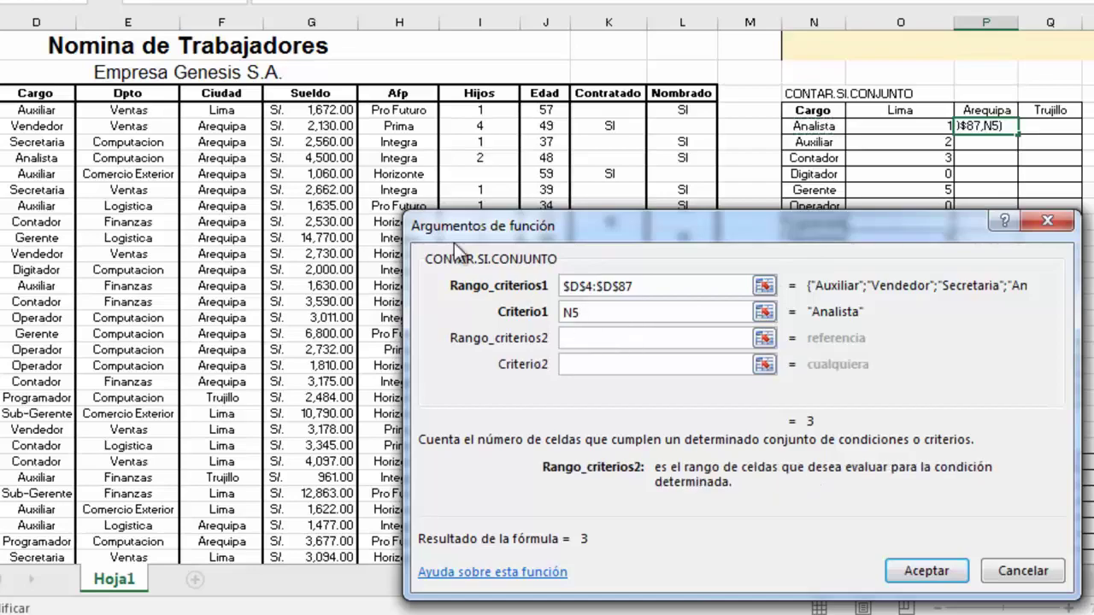
mouse_move(238, 110)
mouse_down()
mouse_move(235, 612)
mouse_move(232, 581)
mouse_up()
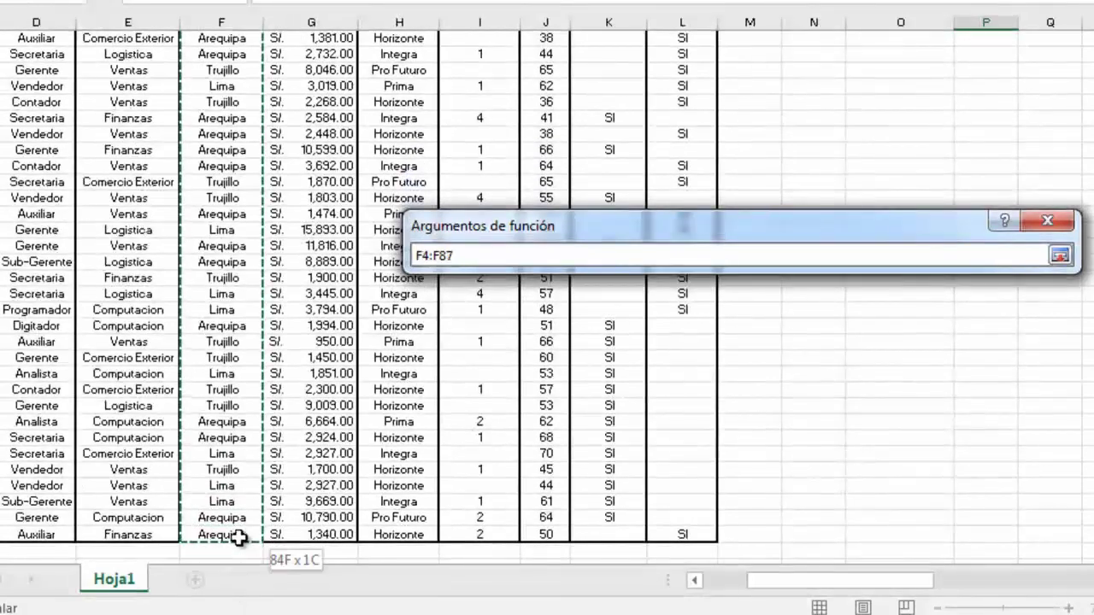
drag(233, 580, 236, 584)
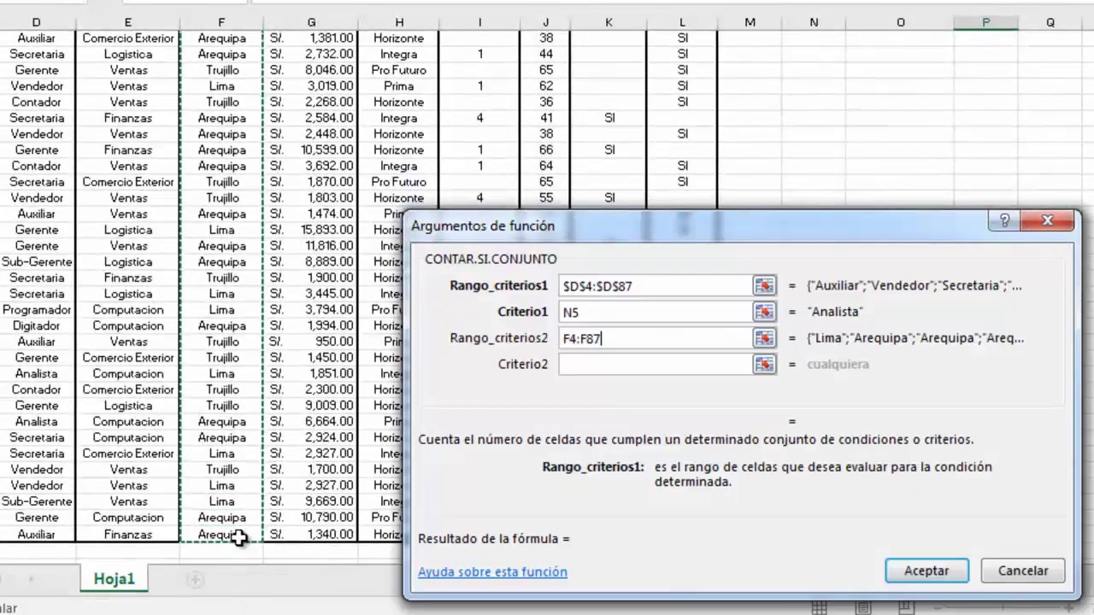
click(599, 363)
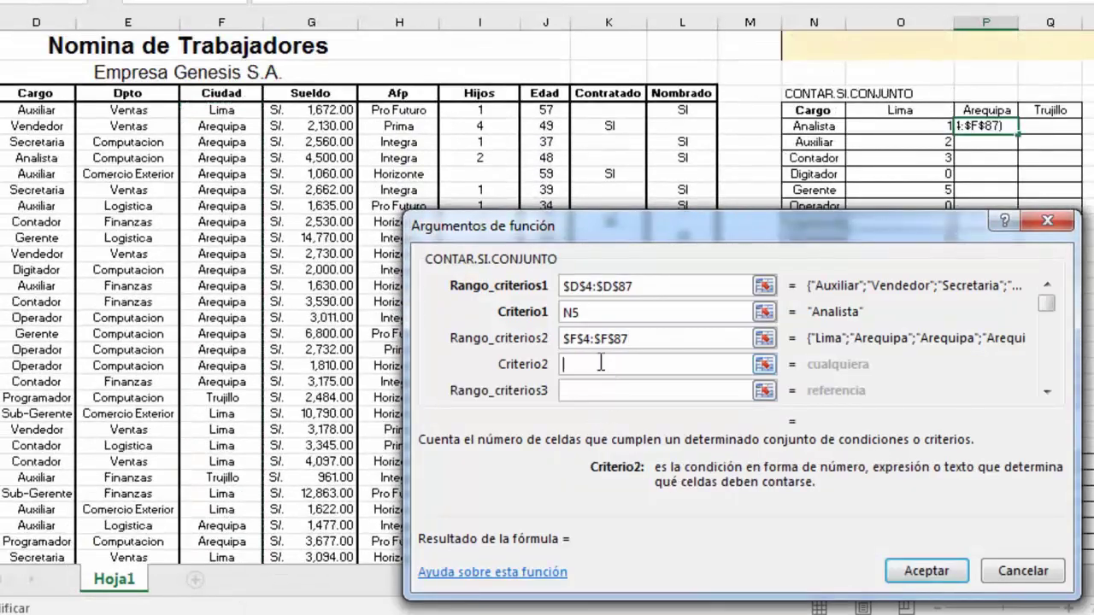
click(990, 111)
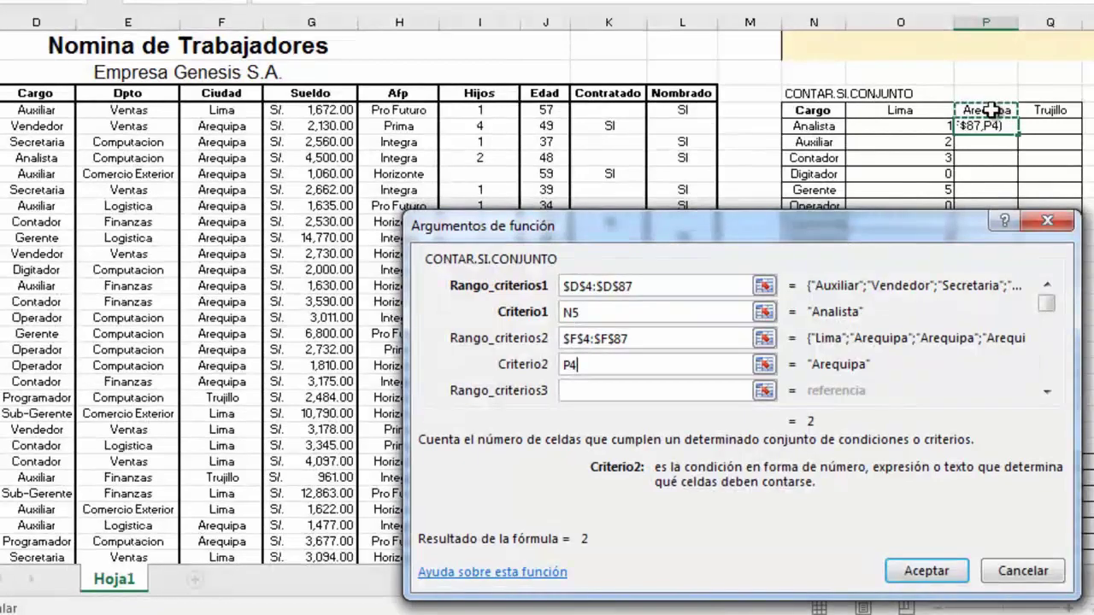
click(931, 569)
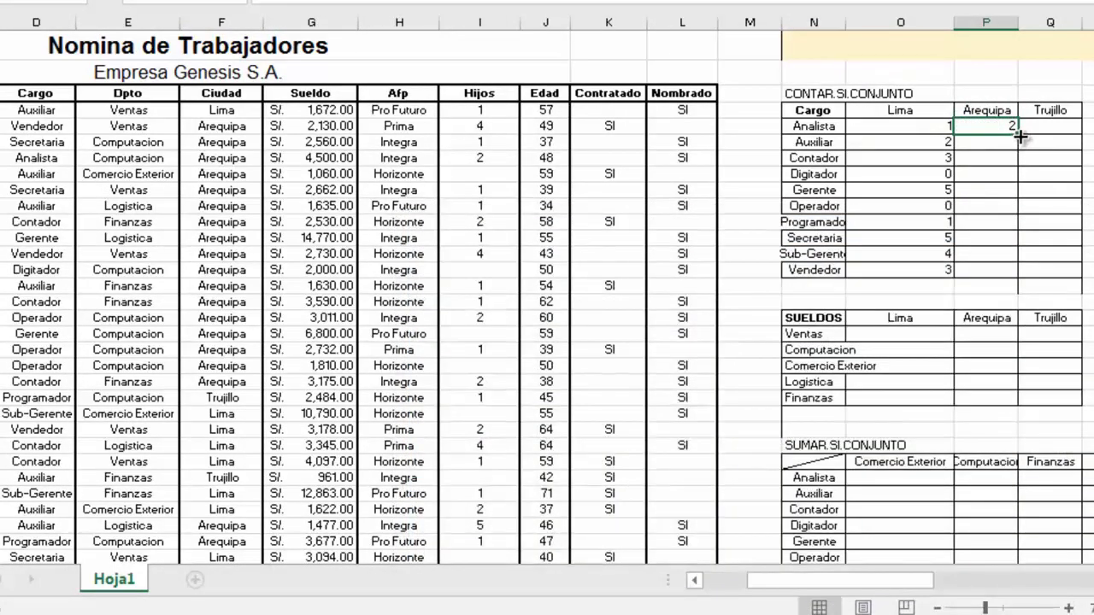
drag(1022, 135, 1015, 274)
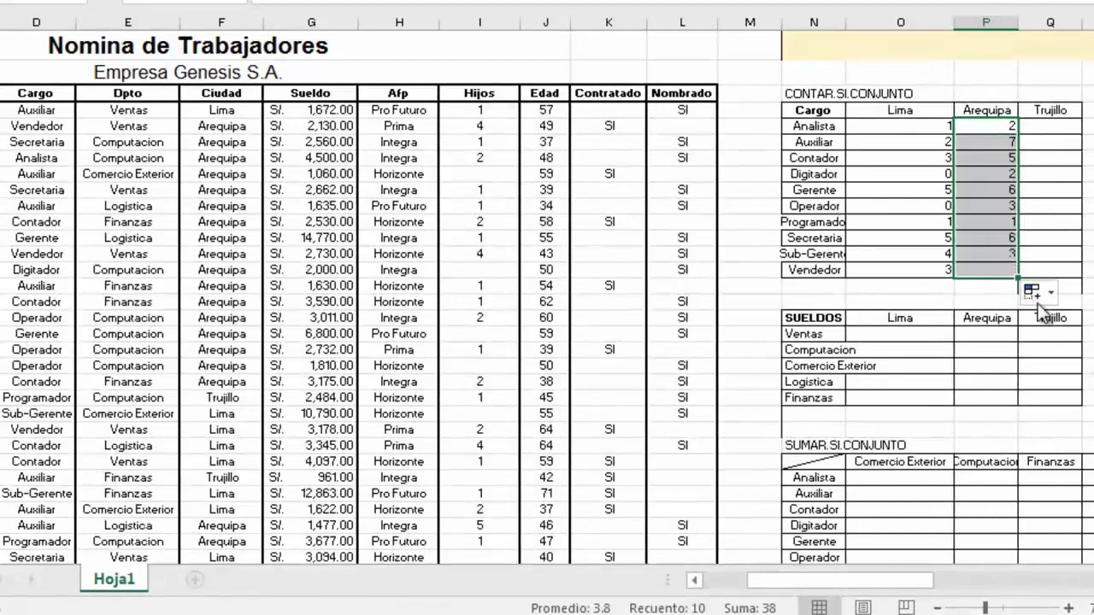
click(1050, 126)
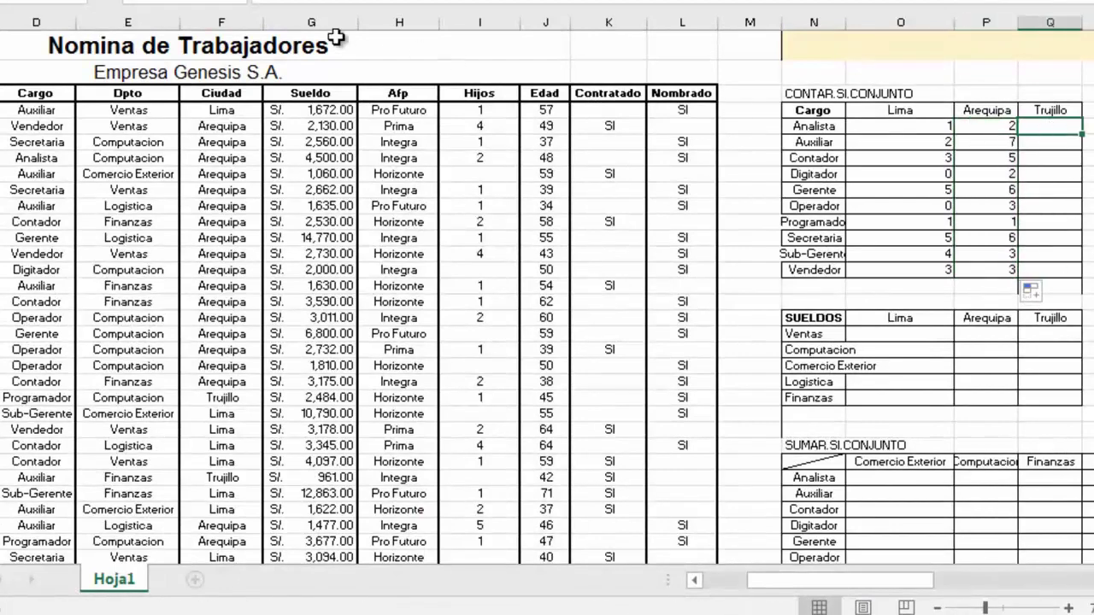
Start CONTAR.SI.CONJUNTO in Q5 with the Cargo range and Analista N5 as first criterion.
click(239, 4)
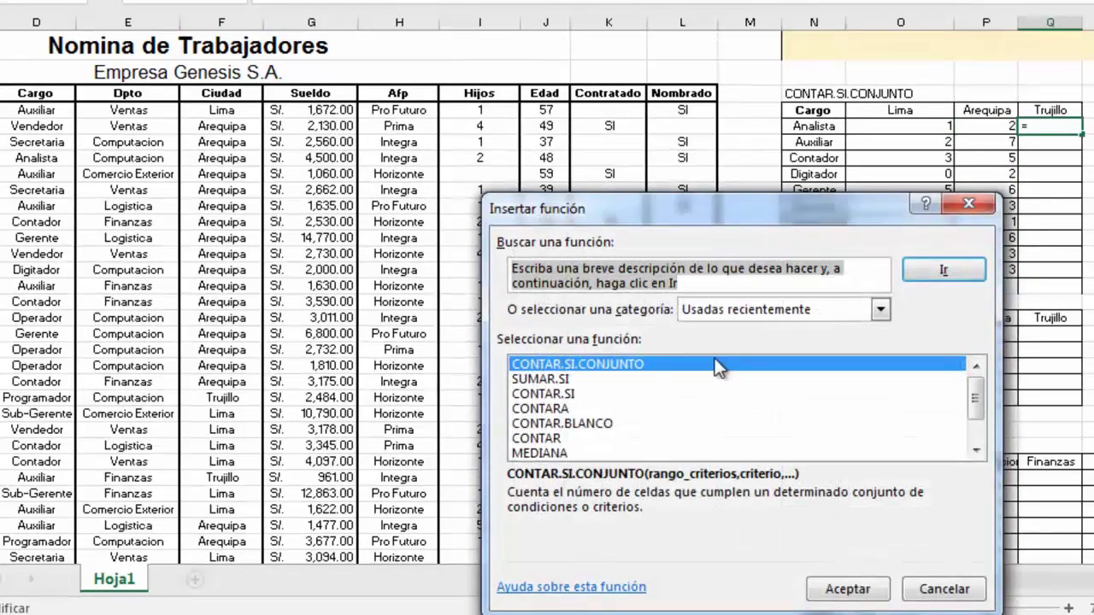
click(829, 589)
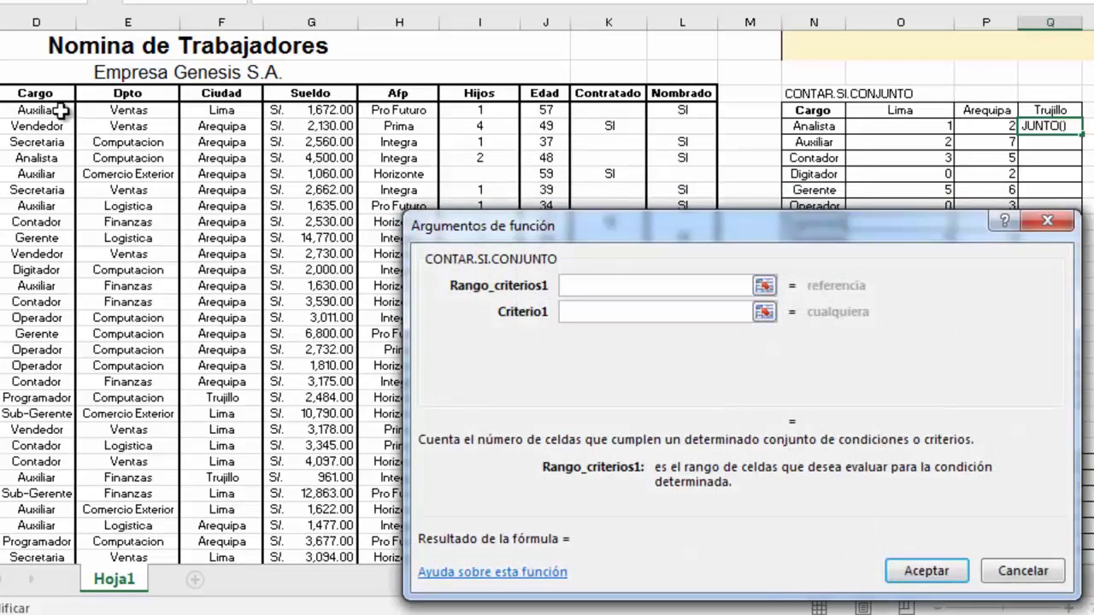
drag(61, 110, 38, 571)
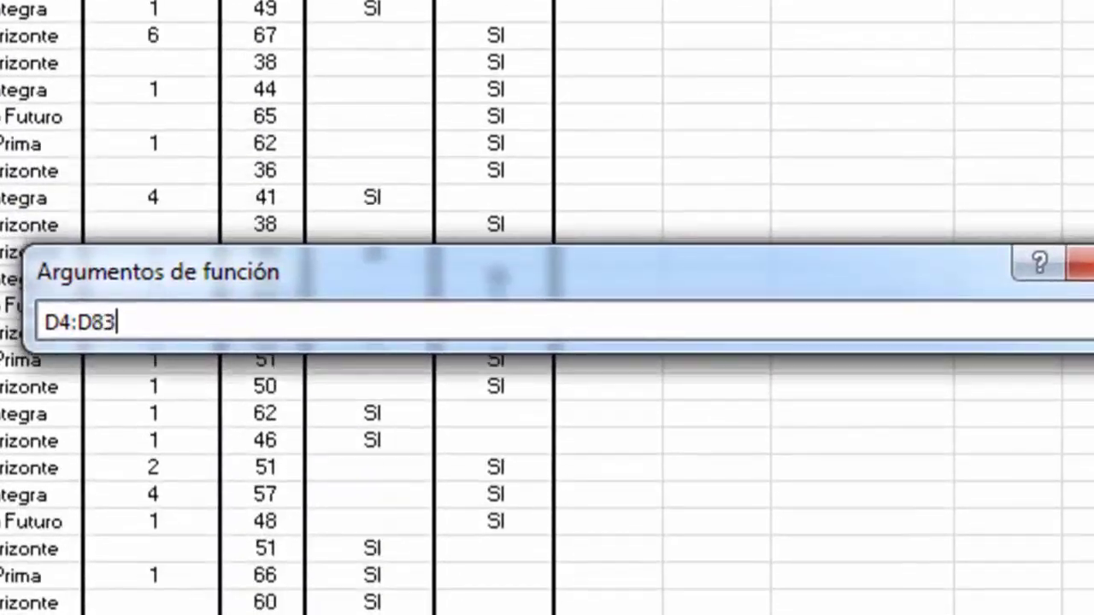
drag(39, 609, 38, 611)
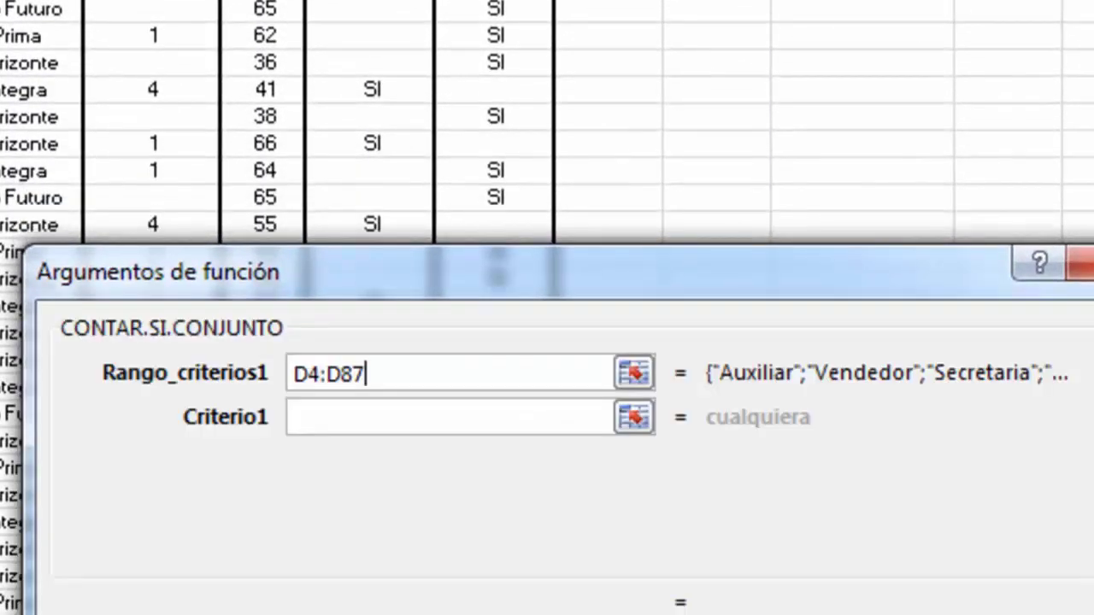
click(368, 417)
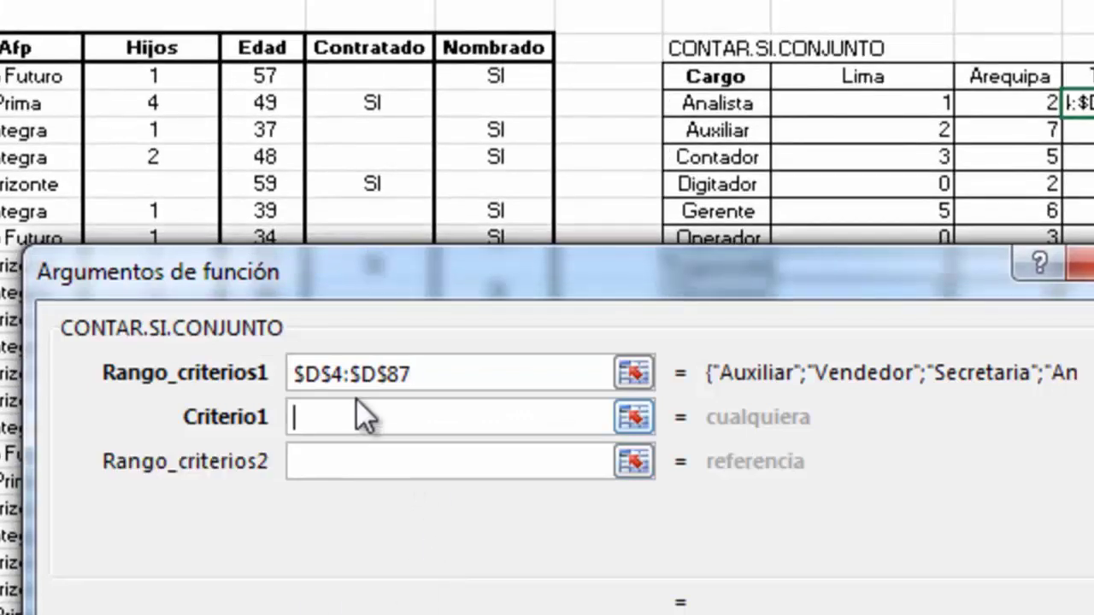
click(718, 102)
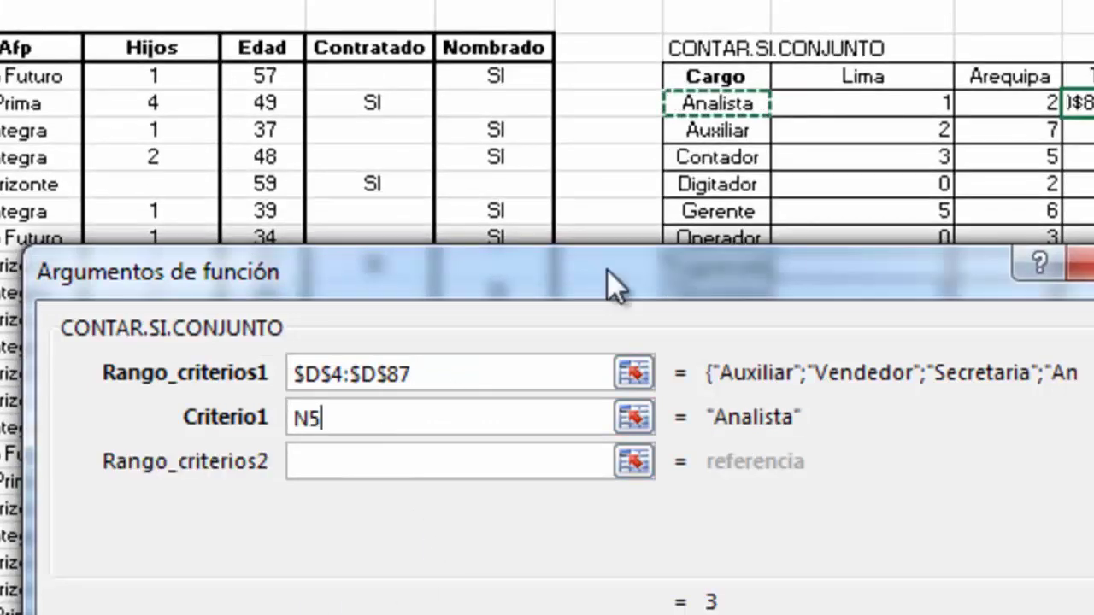
click(369, 461)
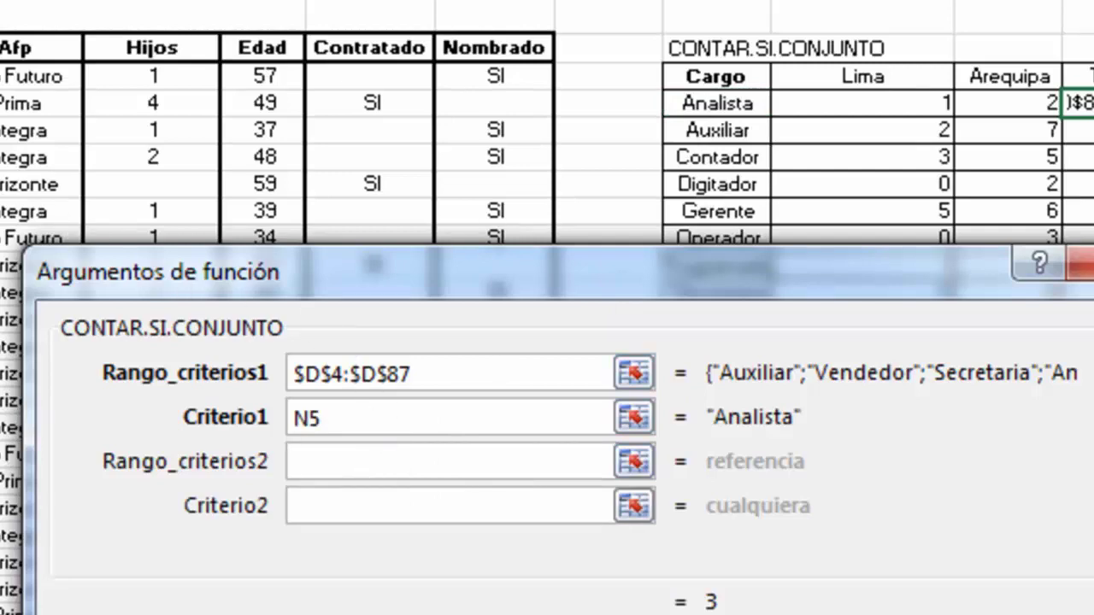
Add the absolute Ciudad range and $Q$4 criterion, then fill the Trujillo counts down to Vendedor.
drag(34, 76, 34, 611)
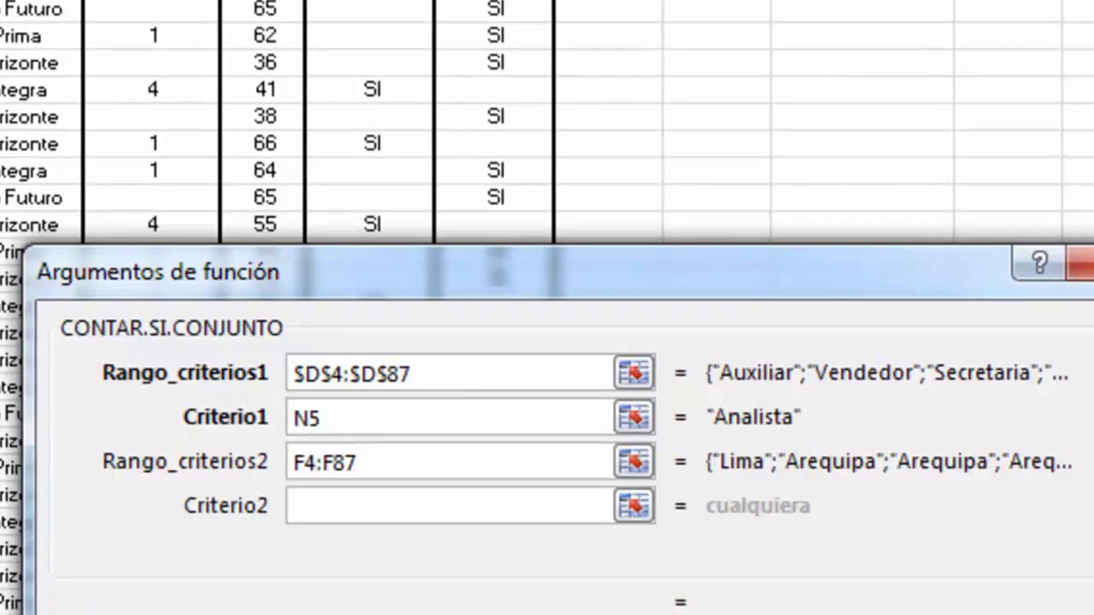
key(F4)
click(318, 503)
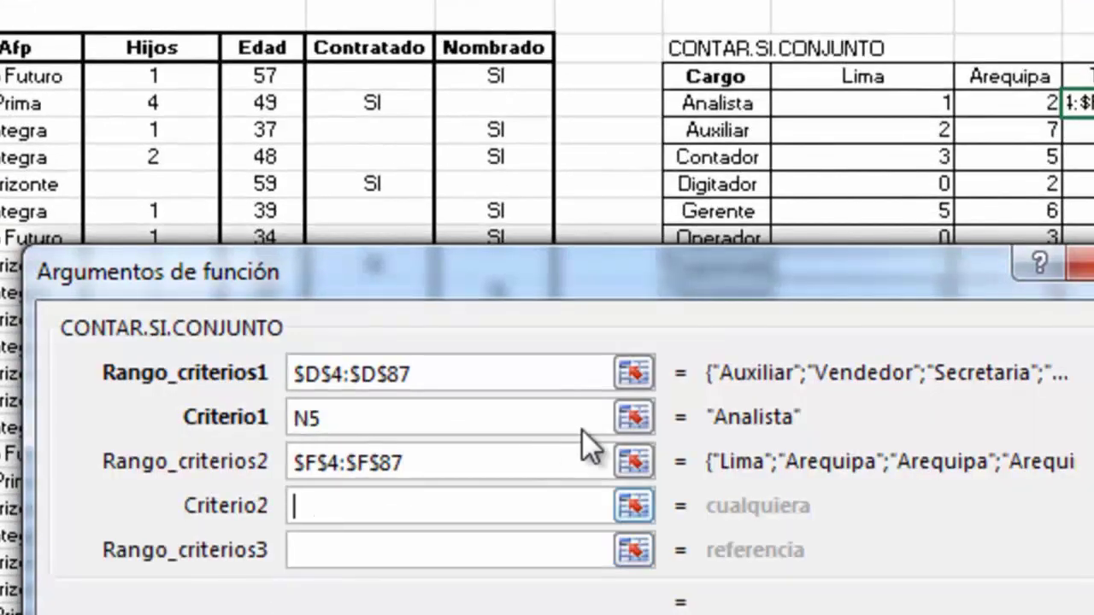
click(1090, 77)
key(F4)
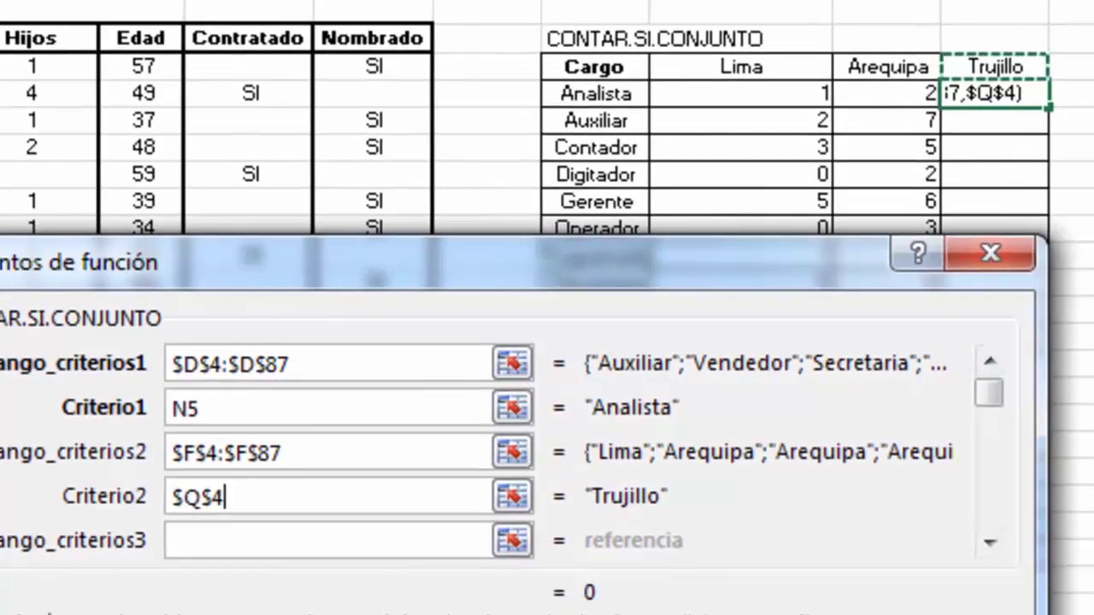
key(Return)
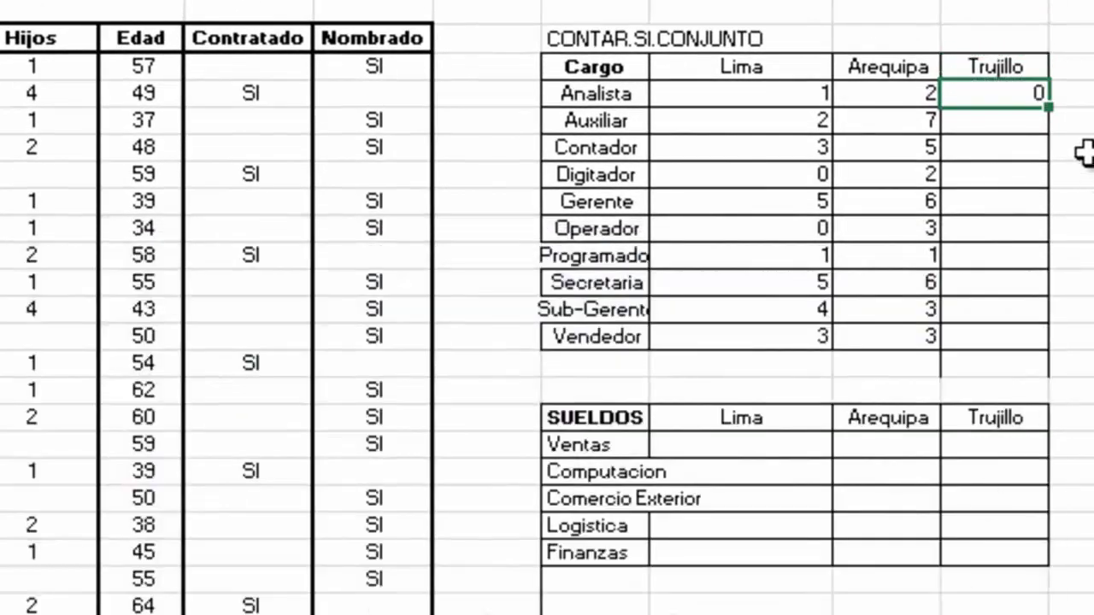
drag(1049, 107, 1048, 346)
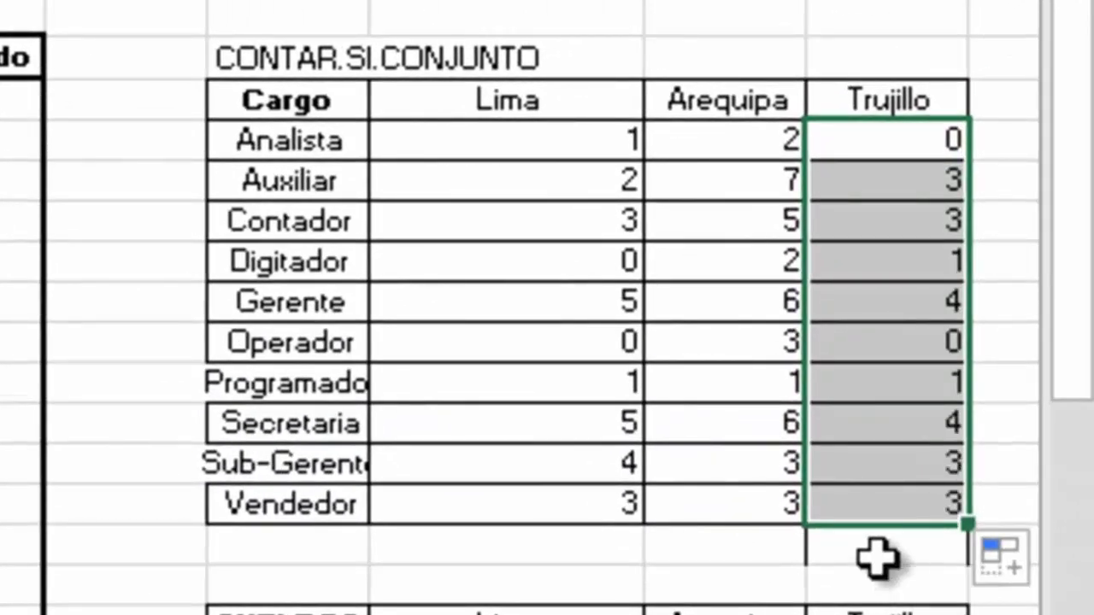
click(875, 551)
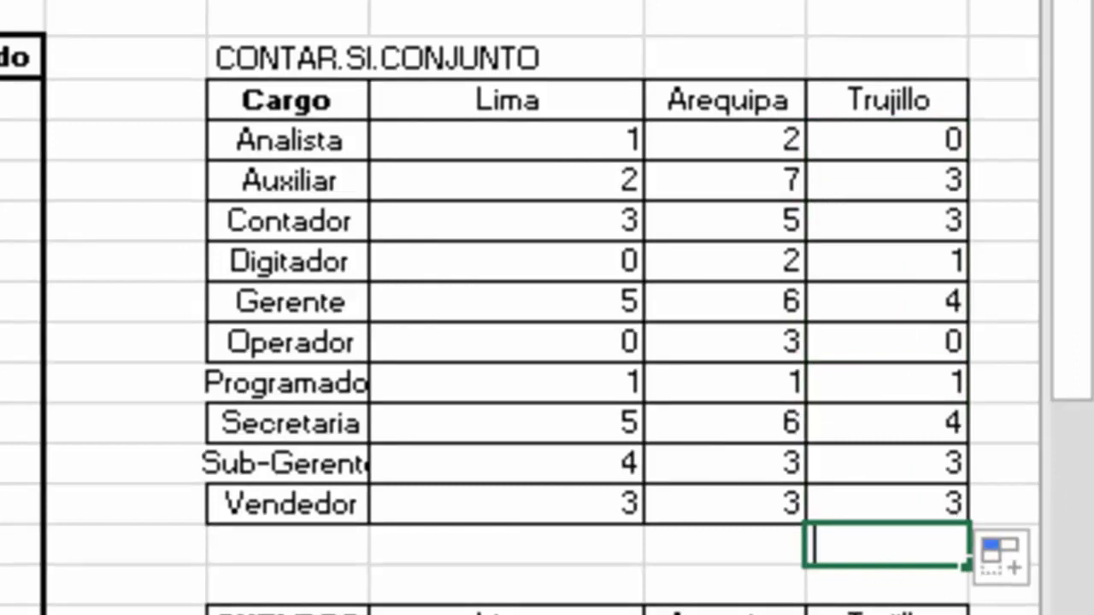
Total the whole count table below Trujillo with =SUMA(O5:Q14), giving 84.
key(Return)
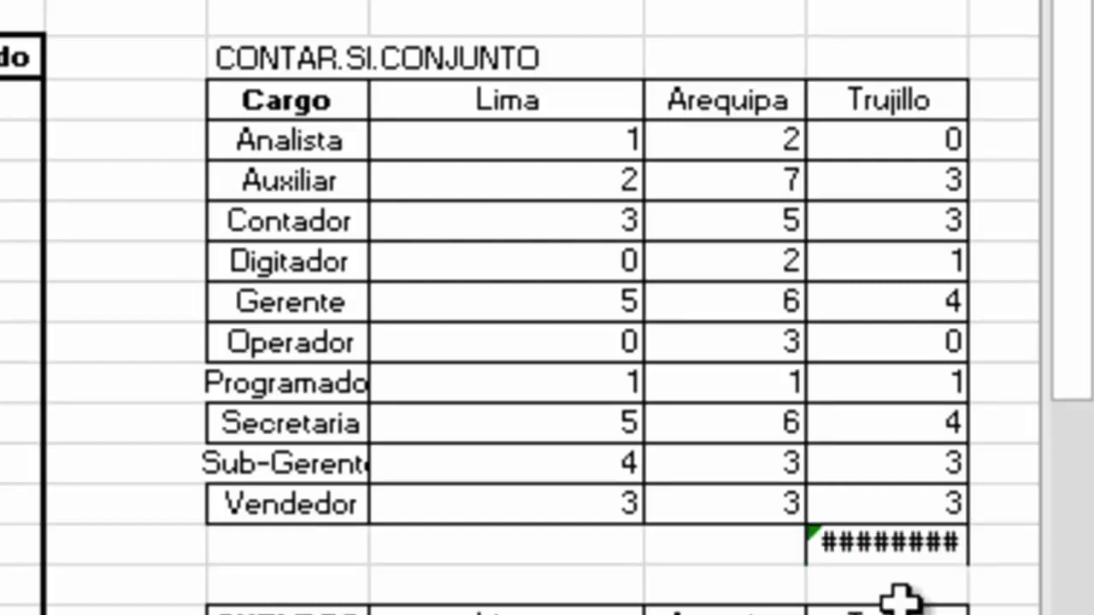
click(880, 540)
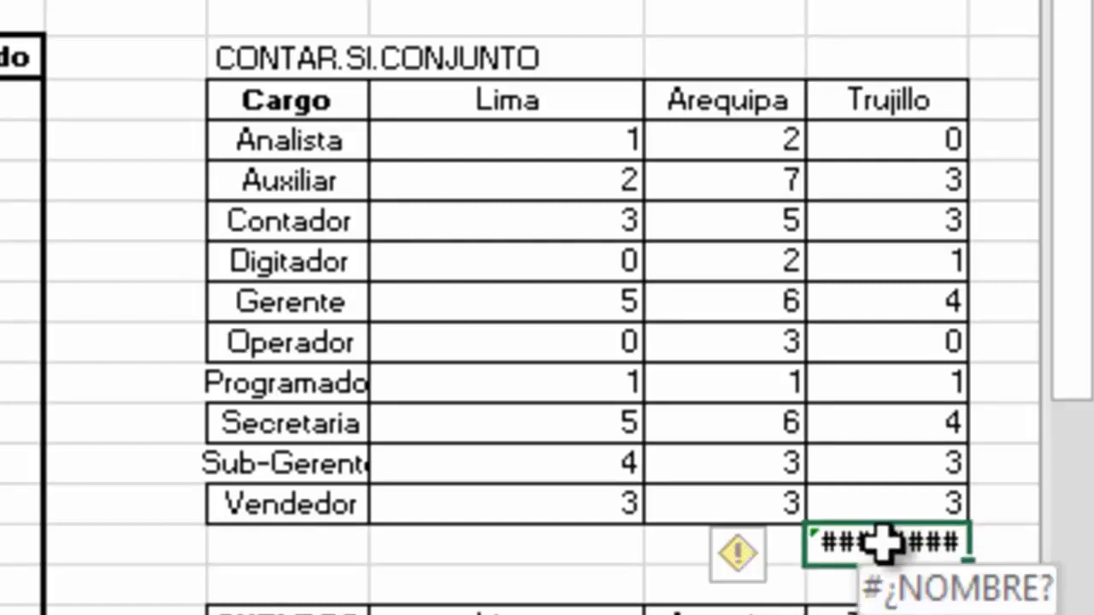
text(=SUMA)
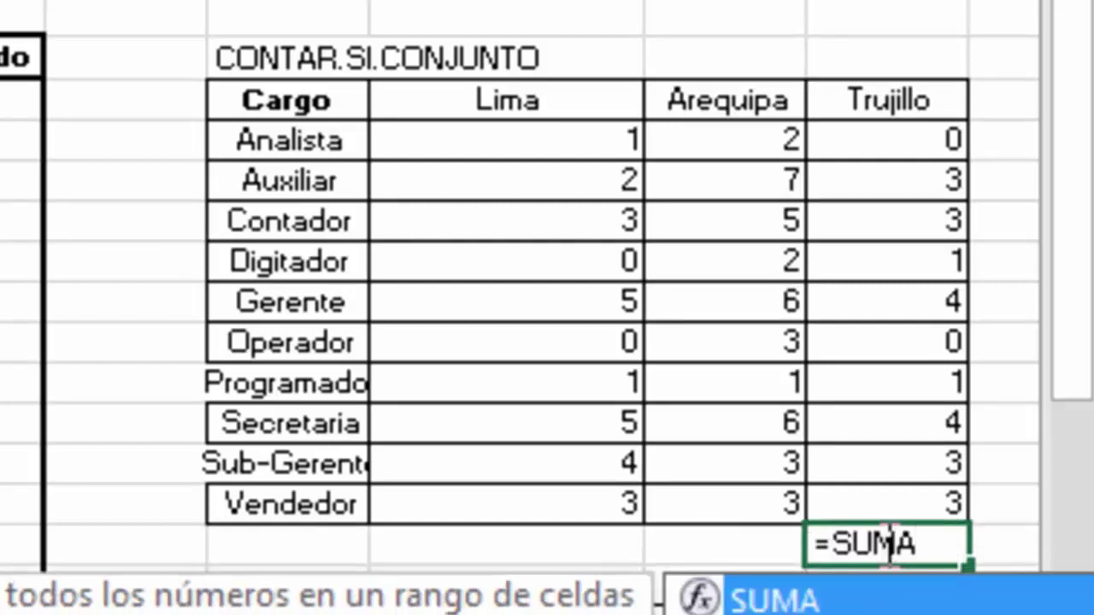
text(()
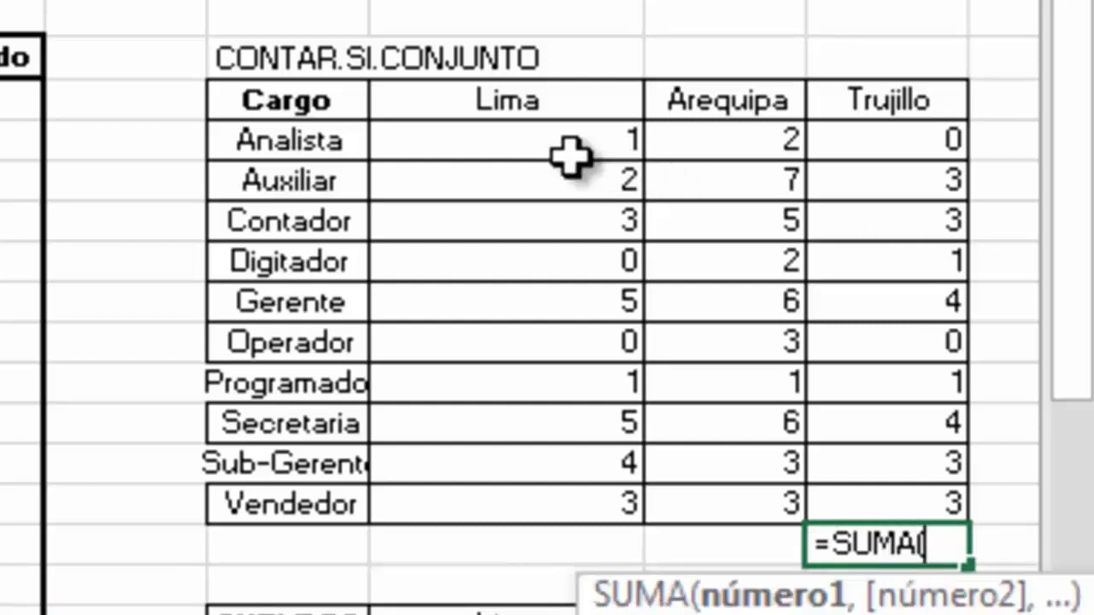
drag(522, 164, 777, 215)
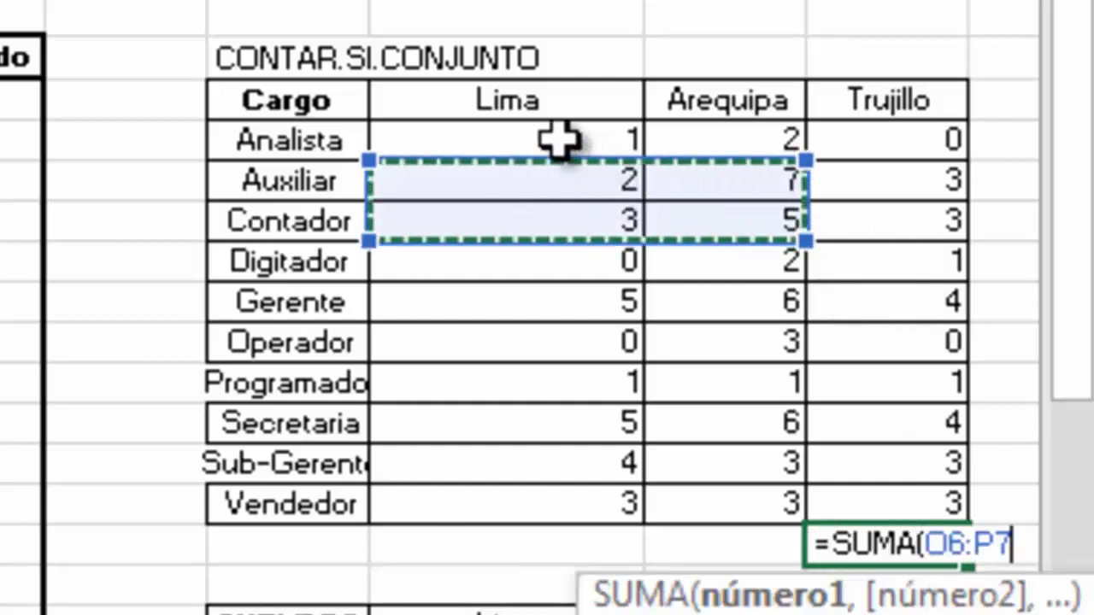
mouse_move(562, 141)
mouse_down()
mouse_move(645, 156)
mouse_move(833, 275)
mouse_up()
drag(845, 434, 845, 483)
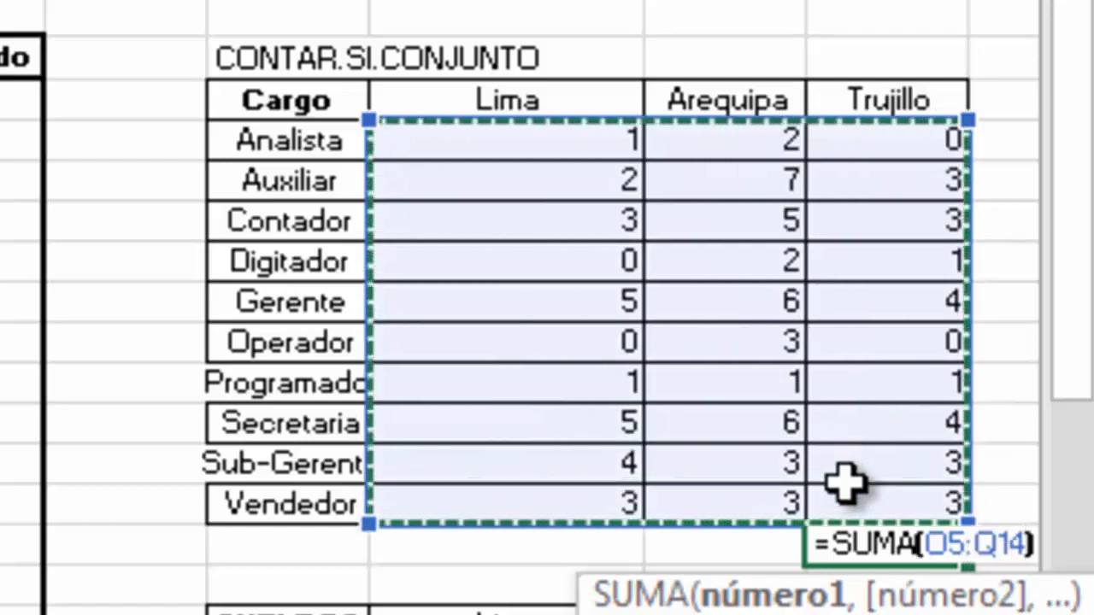
key(Return)
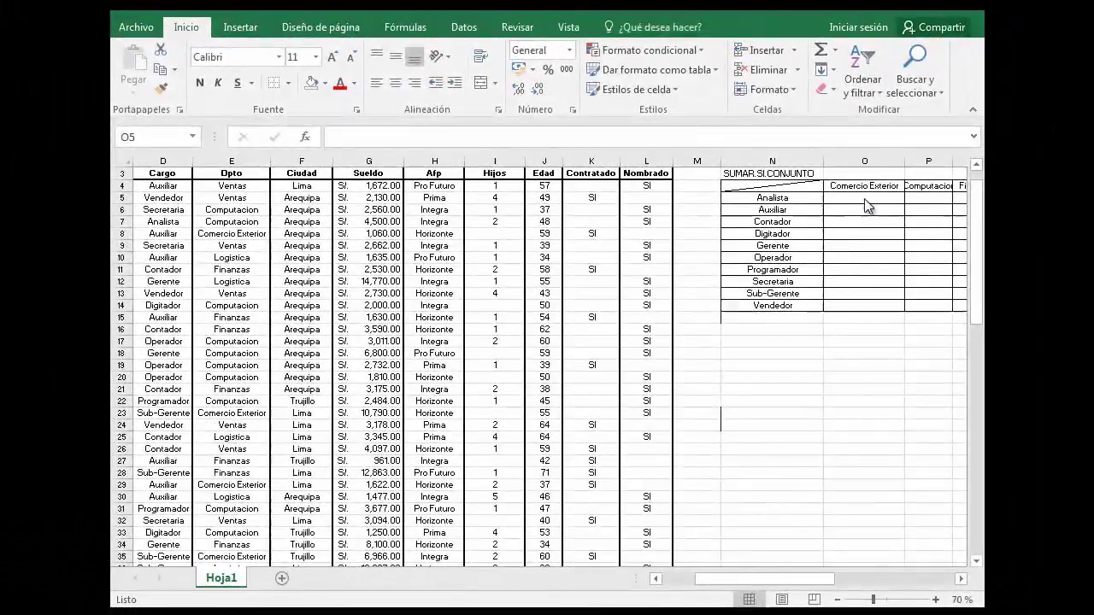
Insert the SUMAR.SI.CONJUNTO function into the Analista–Comercio Exterior cell.
click(864, 199)
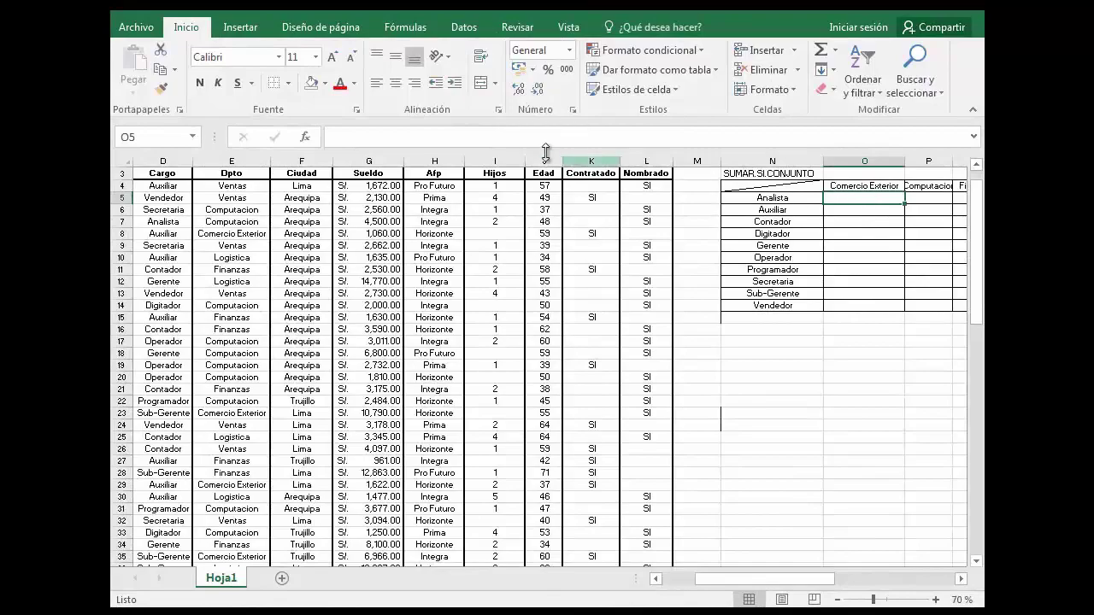
click(309, 137)
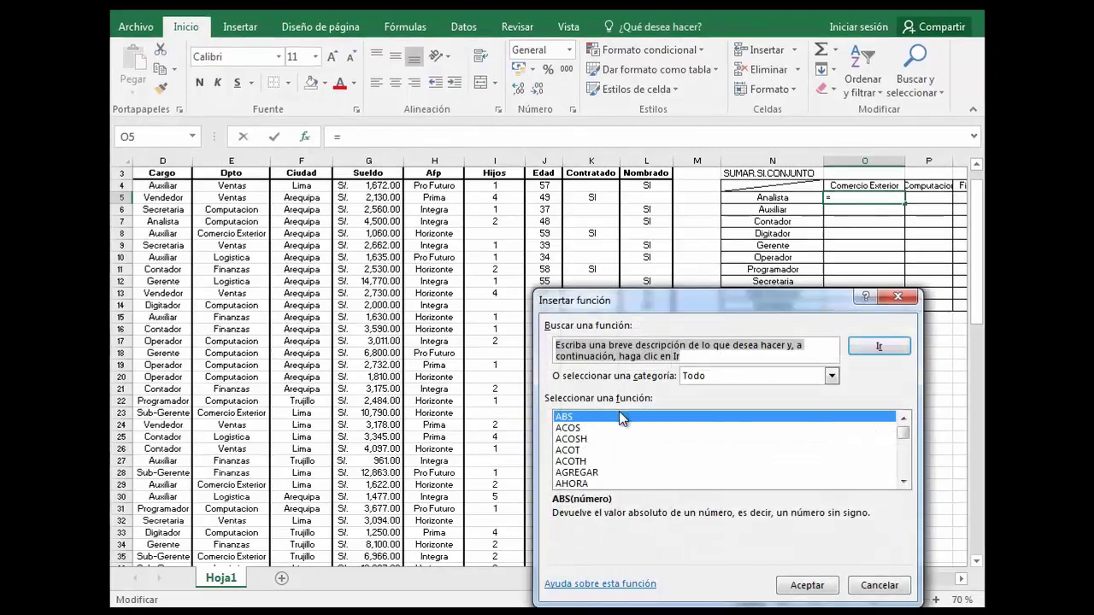
click(627, 445)
key(s)
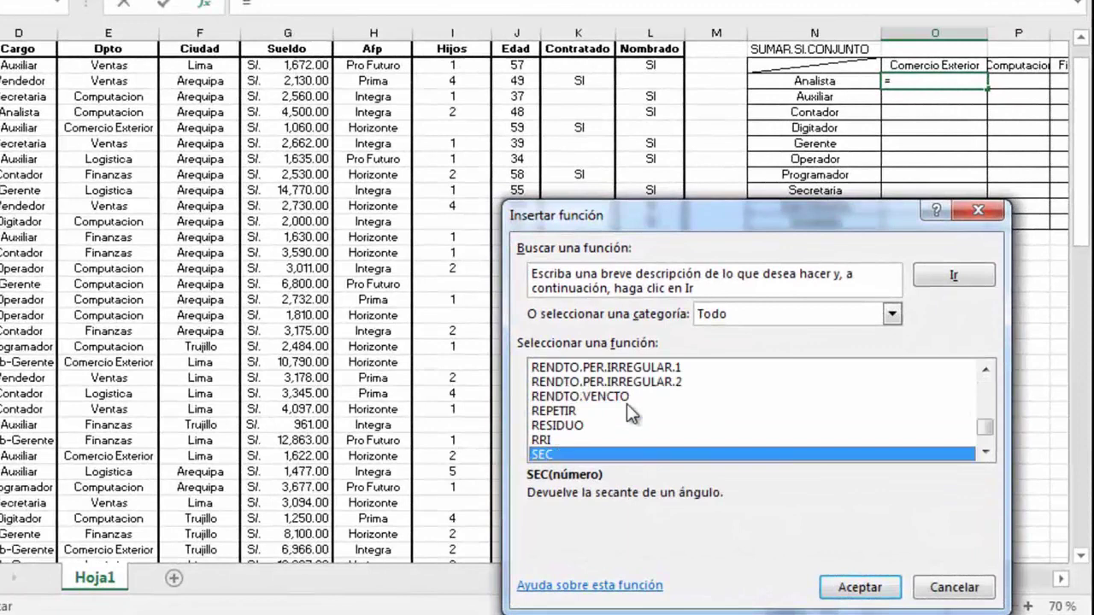
key(u)
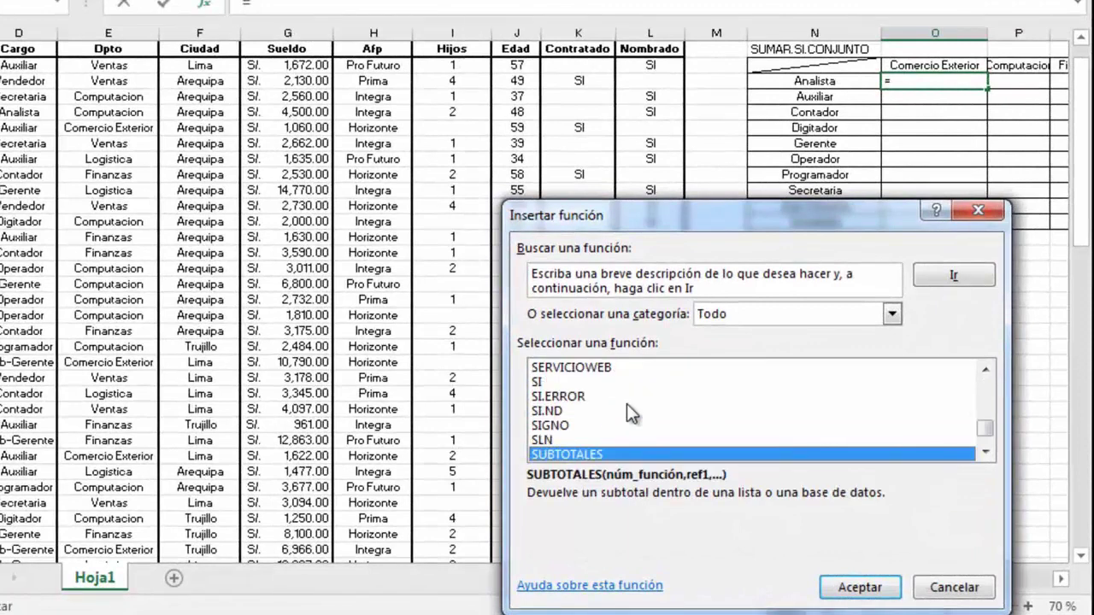
key(Down)
key(Down)
key(Down)
key(Down)
key(Down)
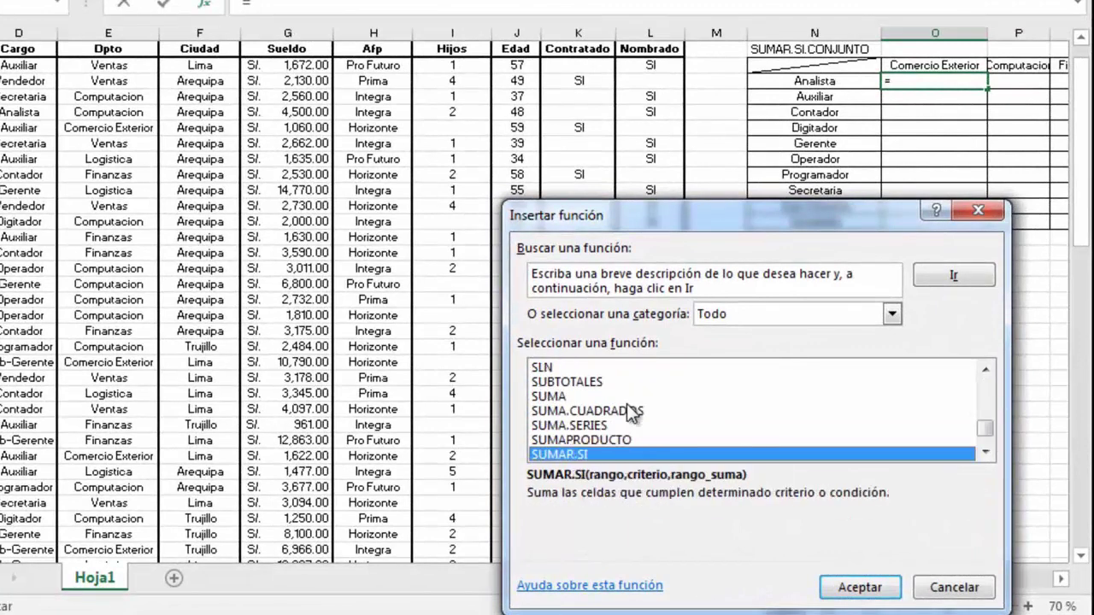
key(Down)
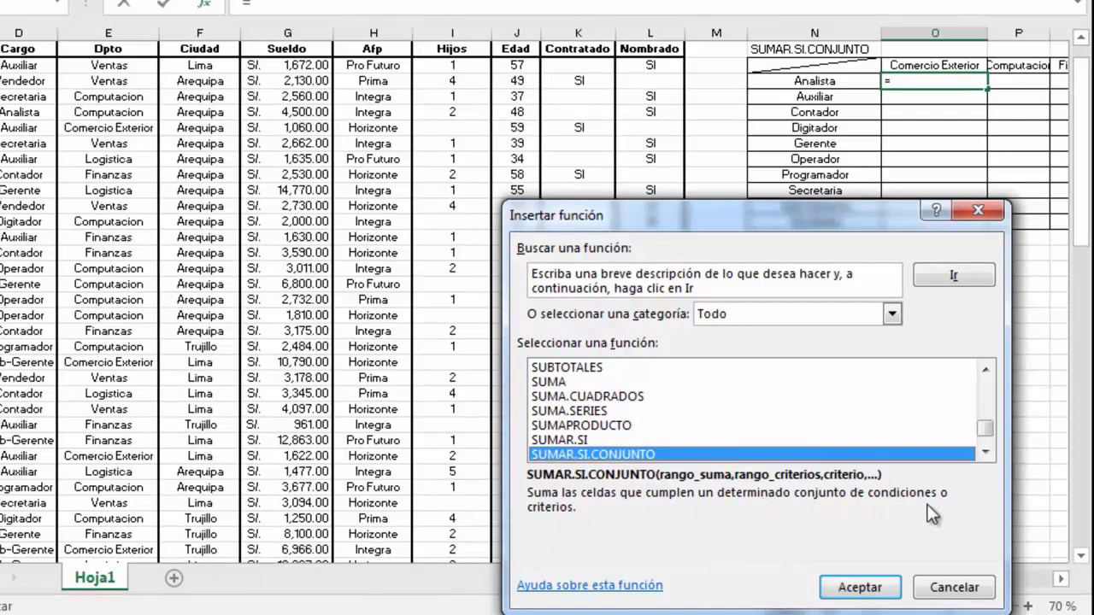
click(824, 588)
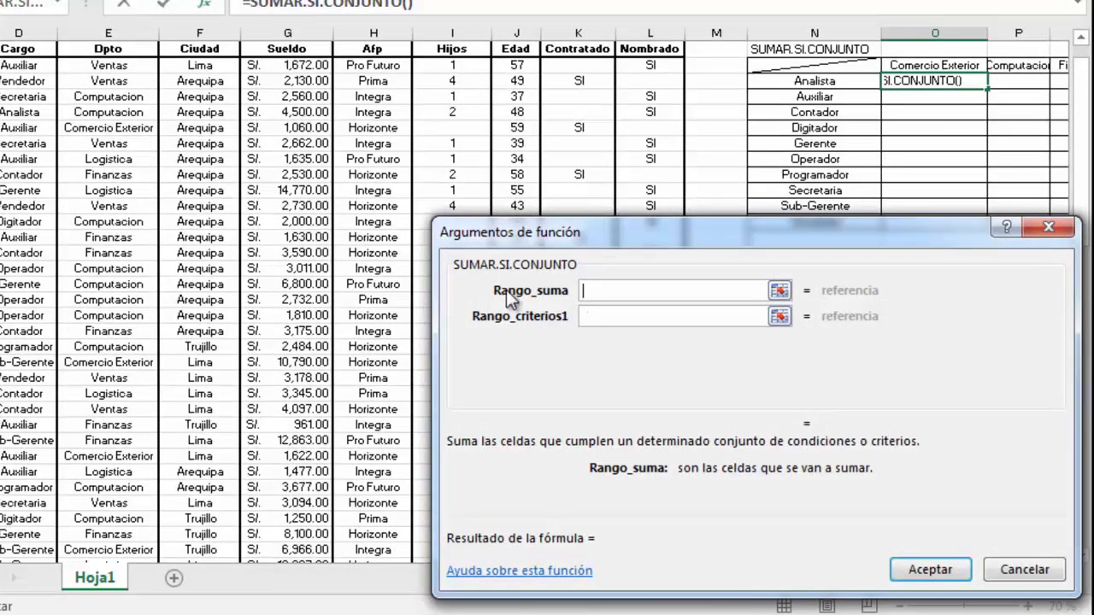
Set the sum range to the Sueldo salaries G4:G87.
drag(306, 65, 284, 601)
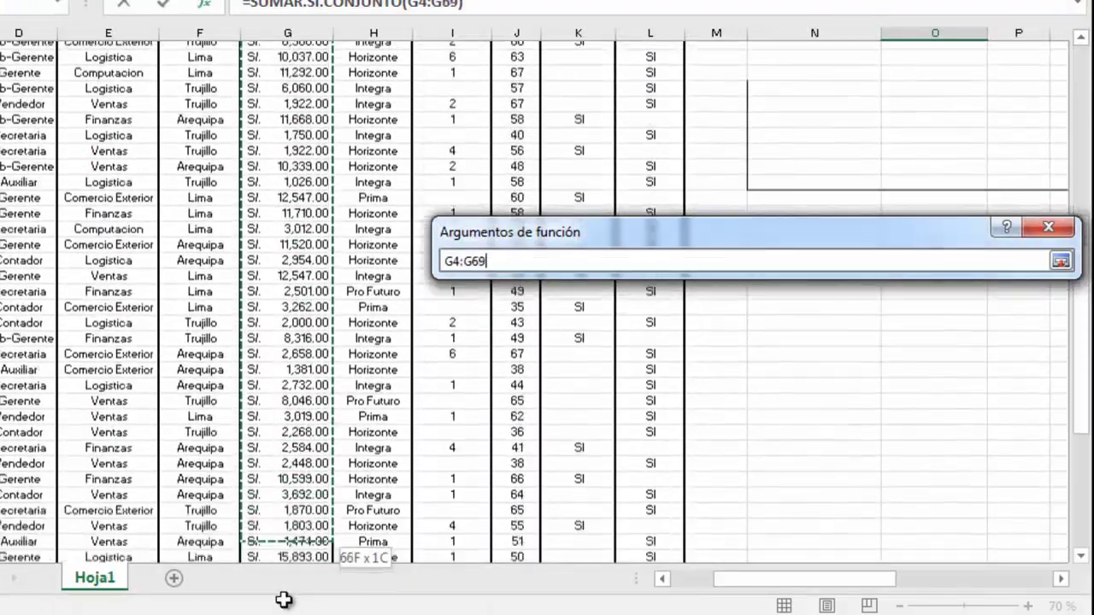
drag(283, 601, 299, 534)
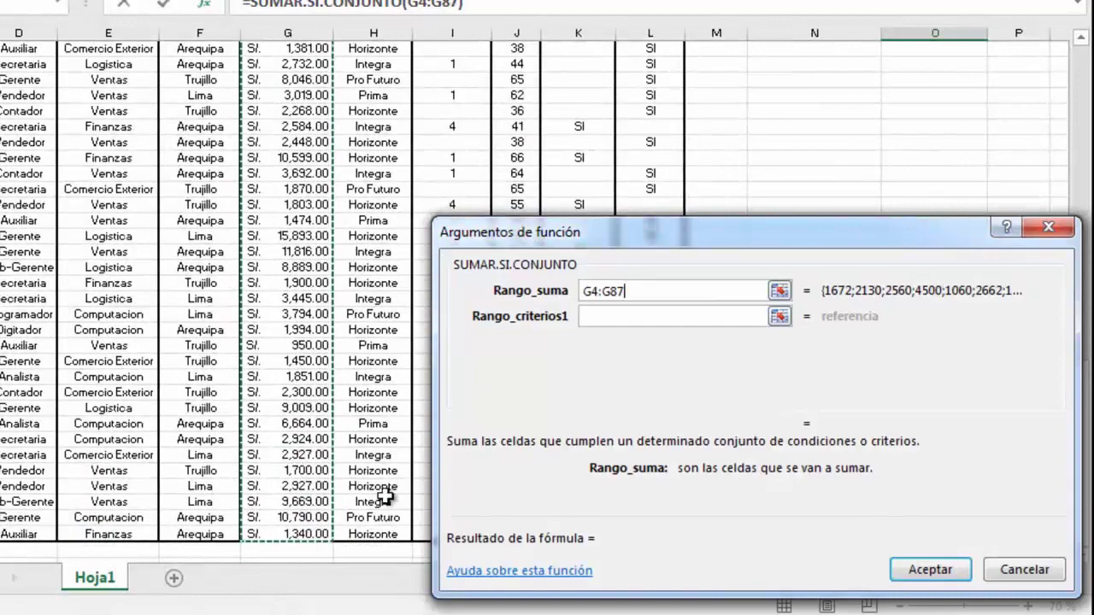
click(621, 318)
scroll(721, 276, up, 5)
scroll(722, 276, up, 5)
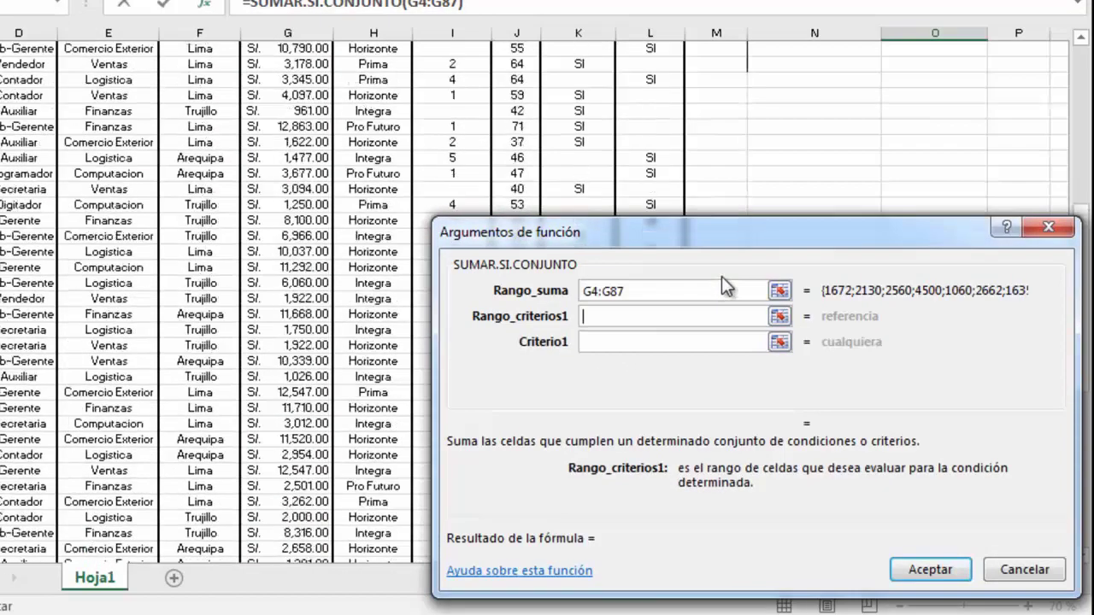
scroll(721, 276, up, 5)
scroll(721, 276, up, 5)
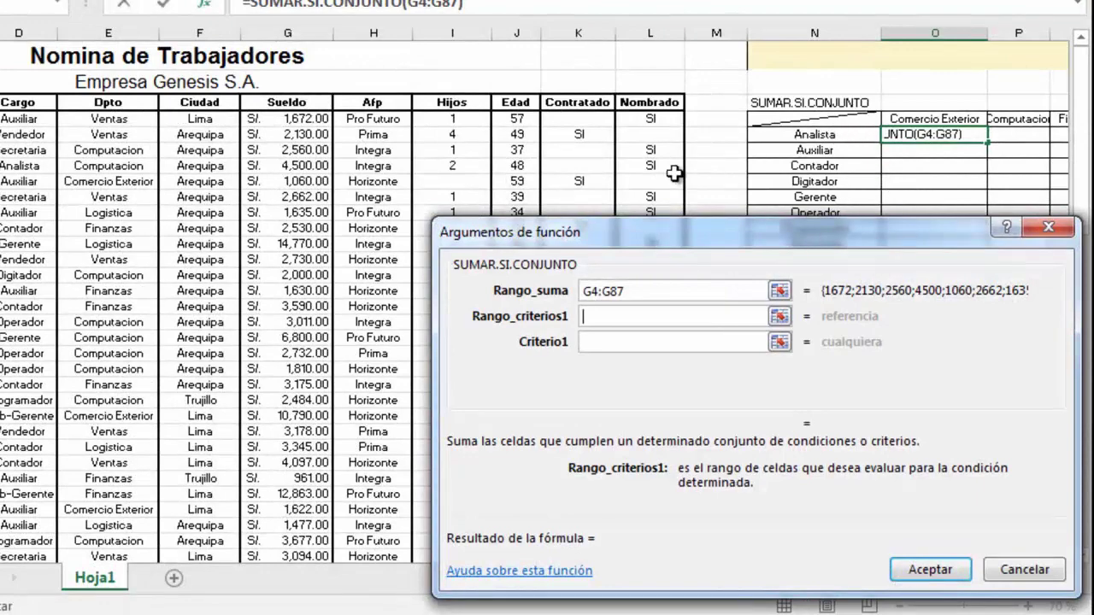
Set criteria range D4:D87 with criterion N5, previewing 13015.
drag(39, 123, 53, 555)
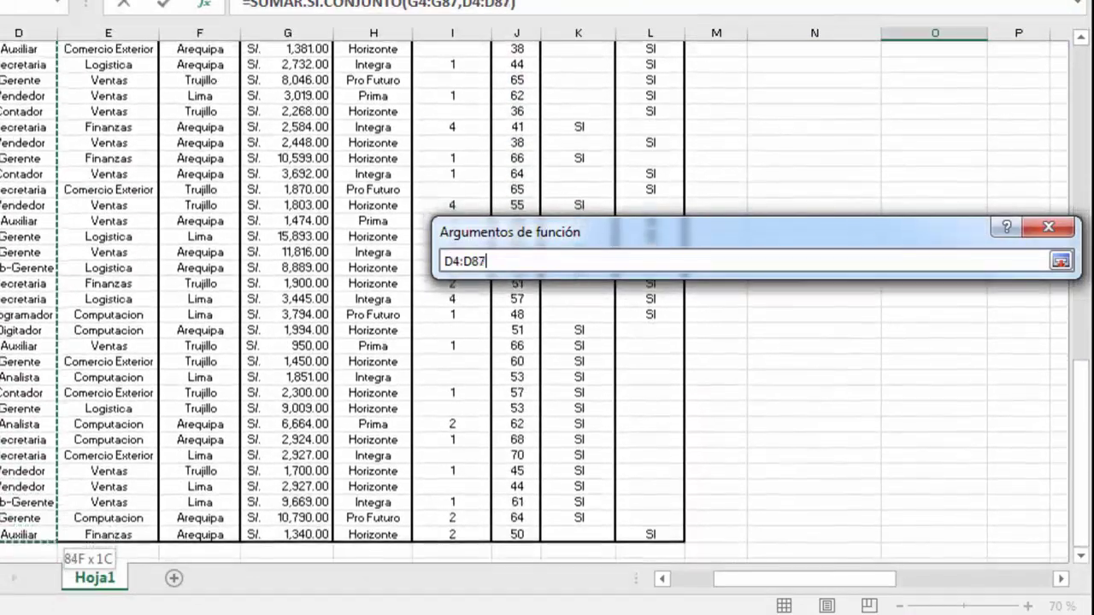
drag(53, 556, 46, 506)
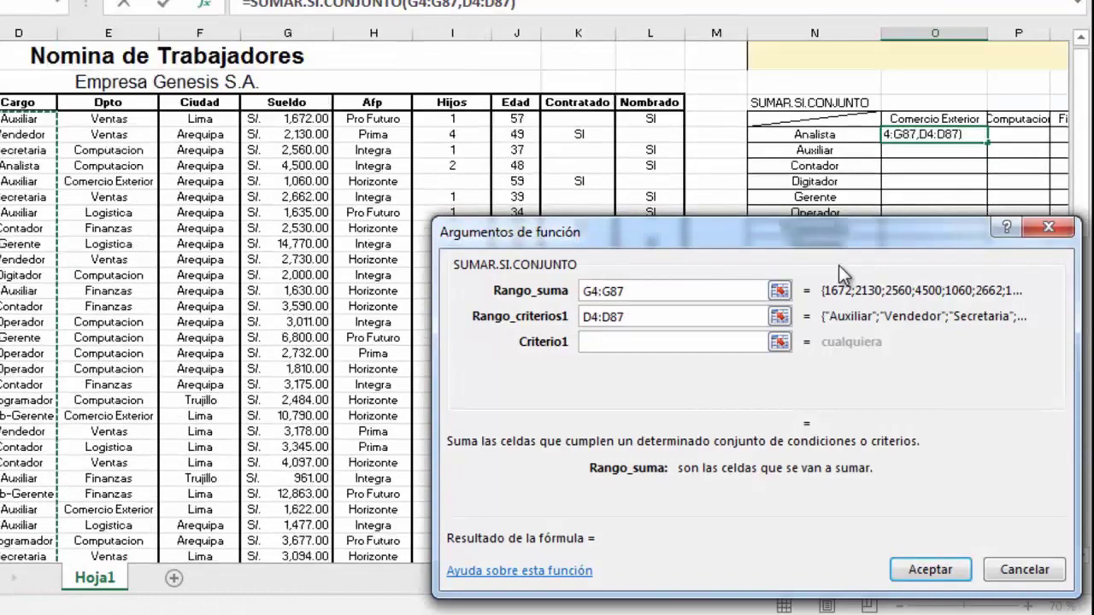
click(636, 336)
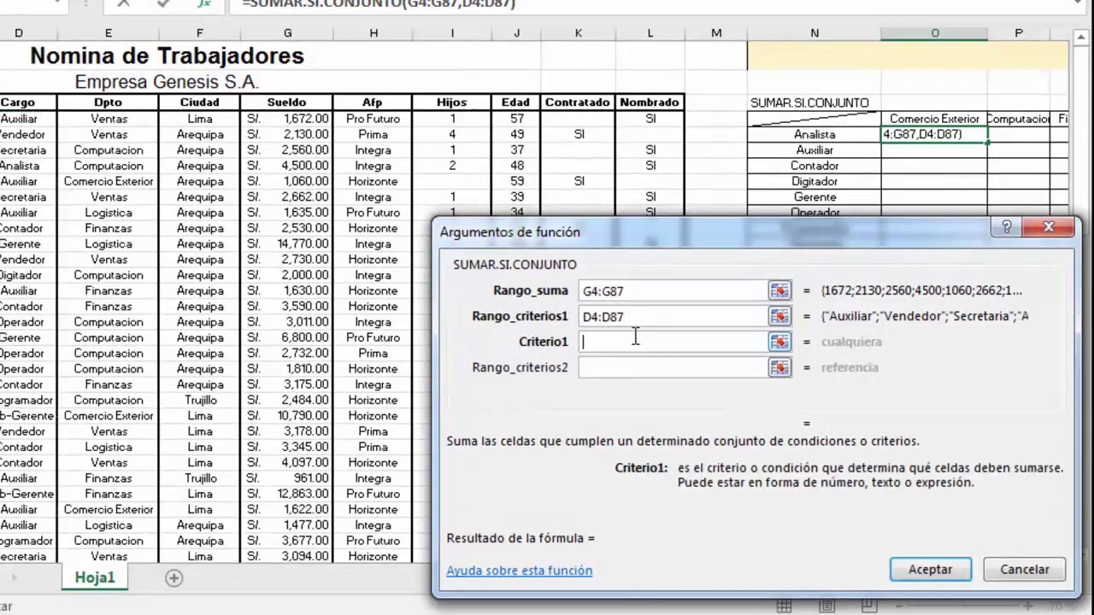
click(844, 134)
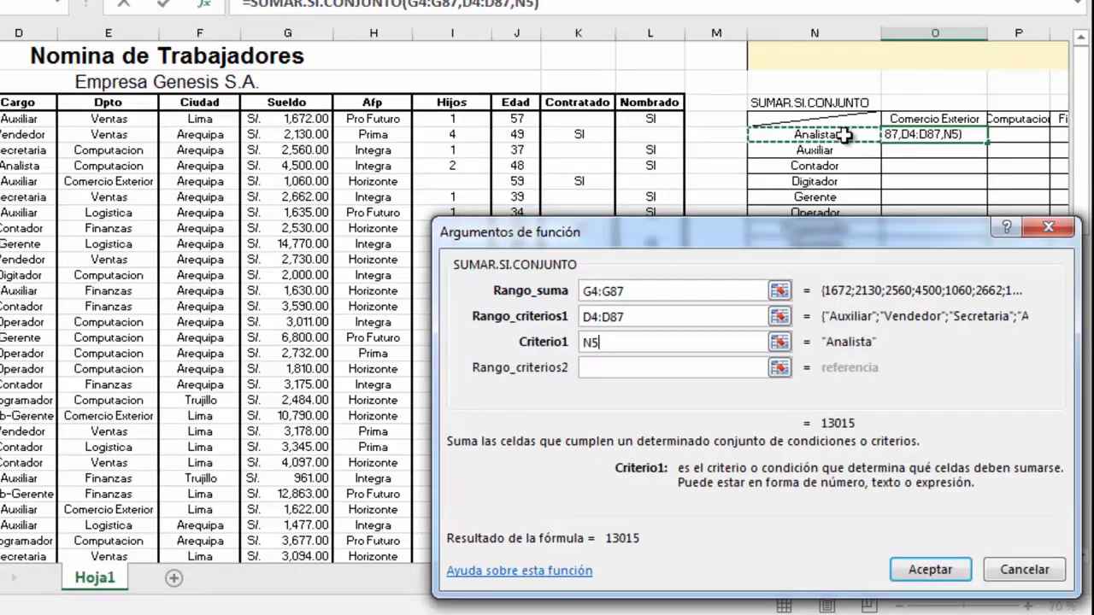
click(654, 366)
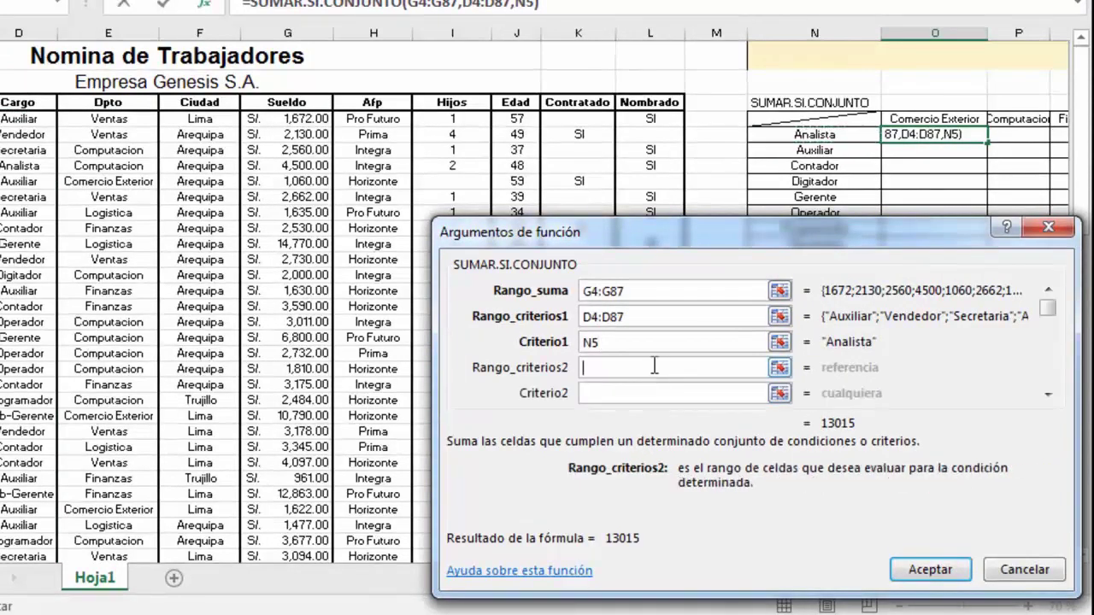
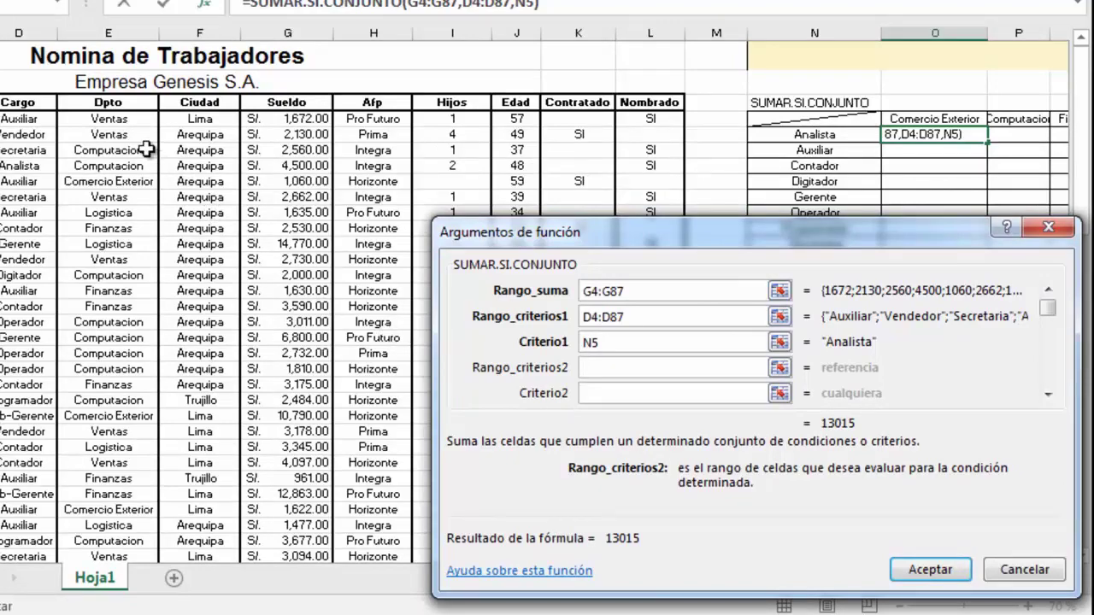
Set the second criteria range to E4:E87 and Criterio2 to the Comercio Exterior header O4.
drag(128, 119, 92, 606)
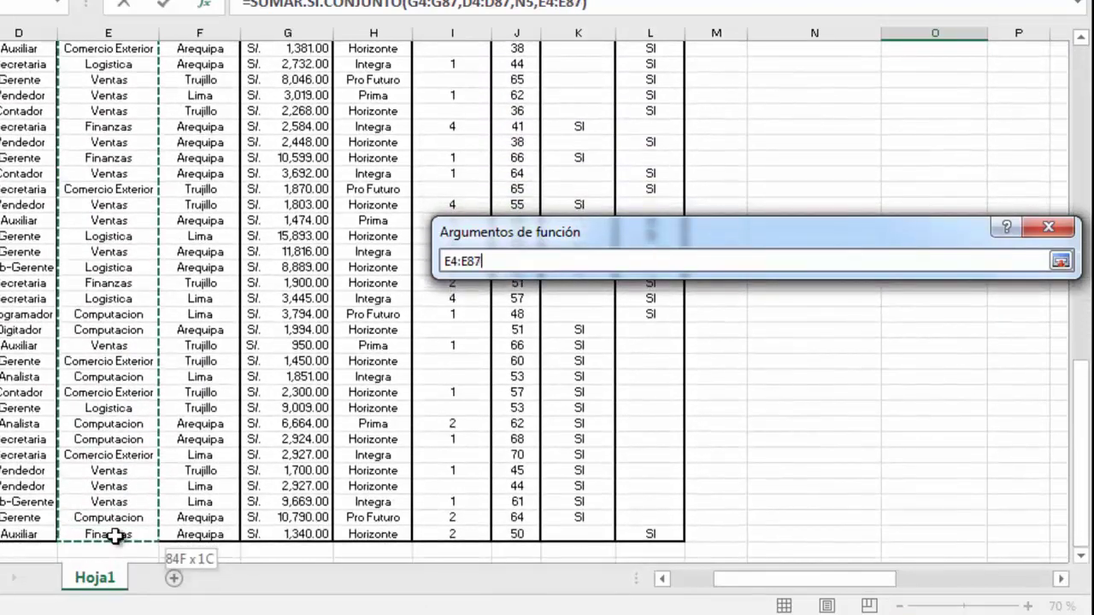
drag(92, 606, 86, 588)
click(612, 393)
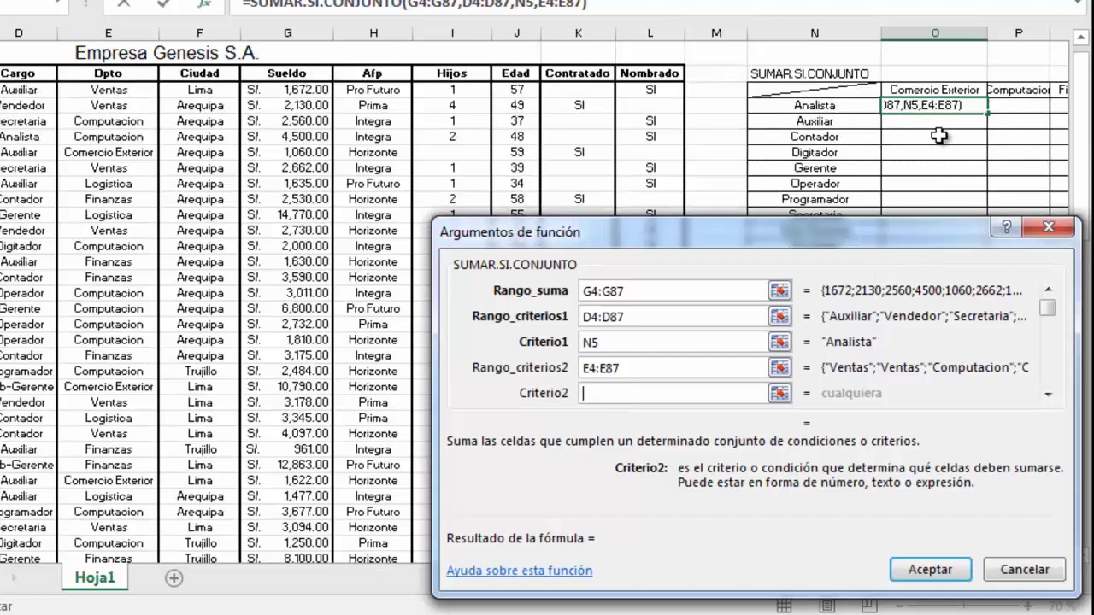
click(947, 90)
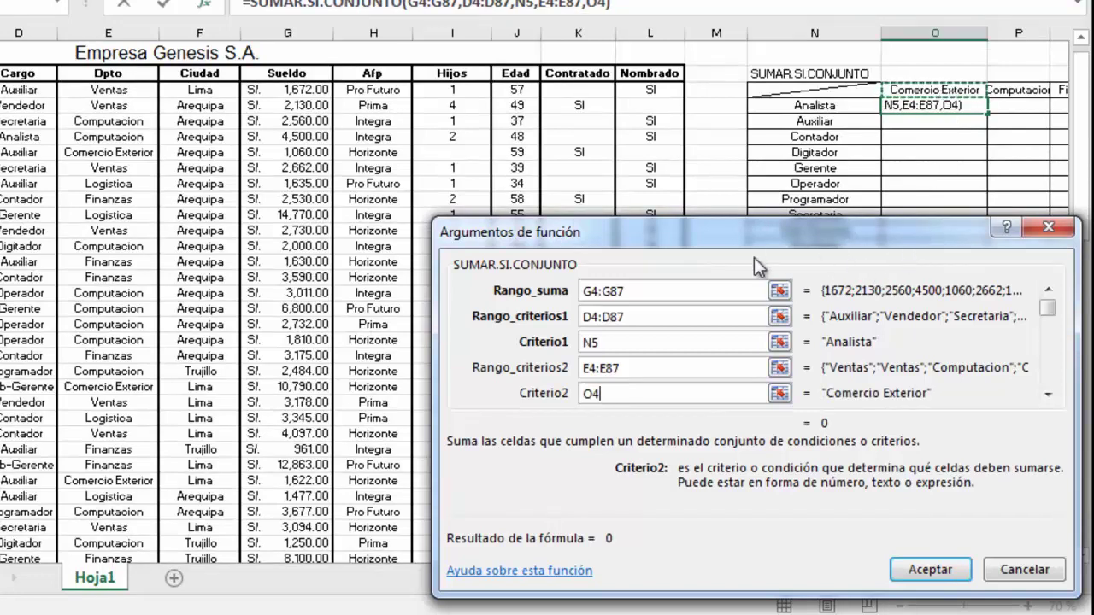
Make the G, D and E ranges and N5 absolute, then accept the formula in O5.
click(650, 294)
drag(652, 294, 566, 298)
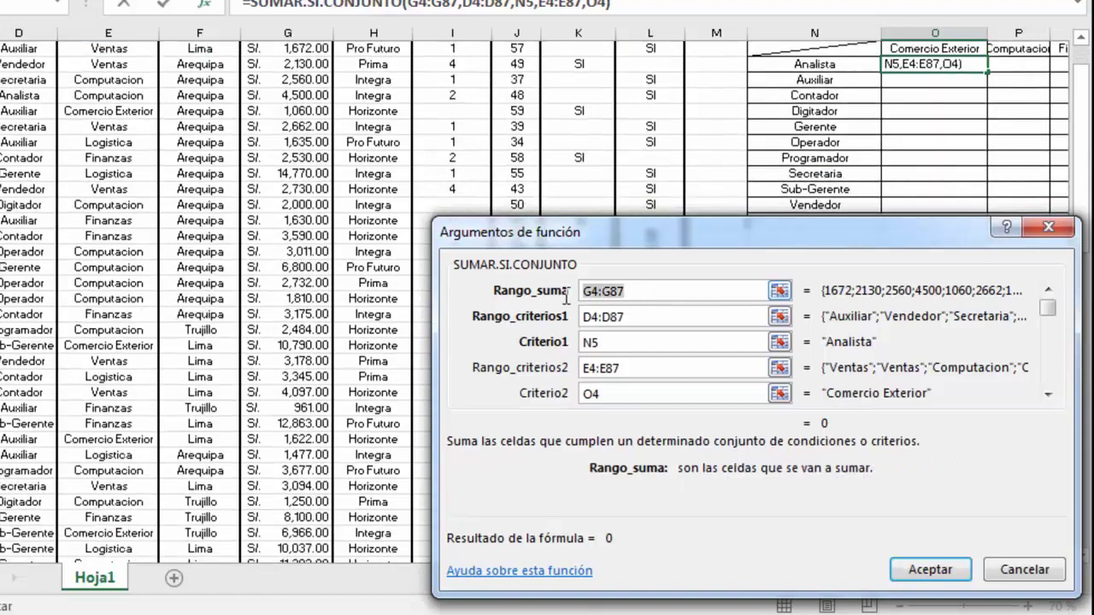
key(F4)
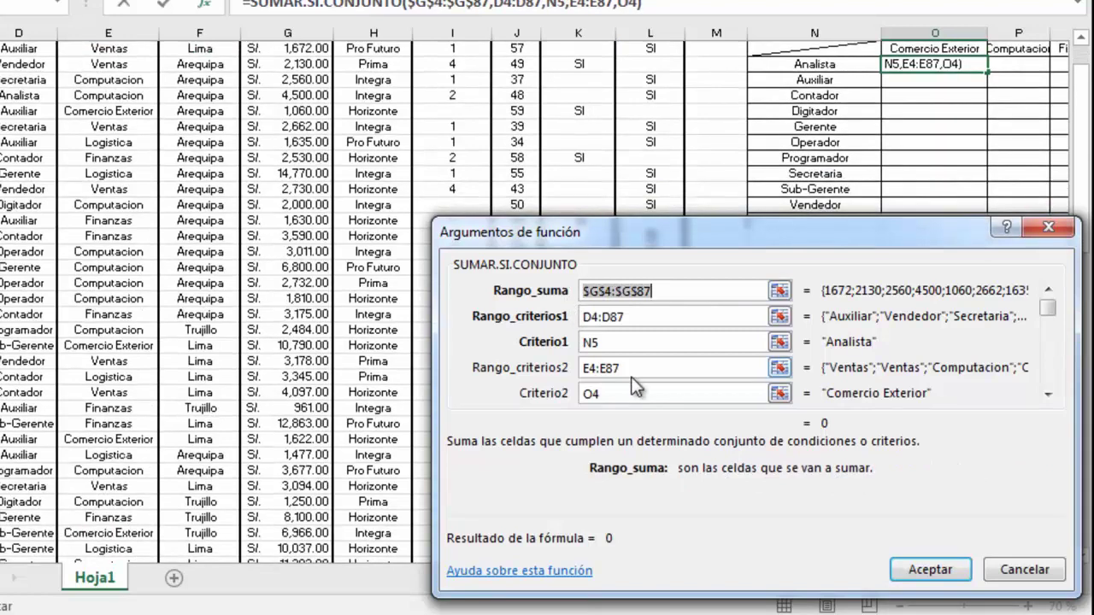
click(642, 317)
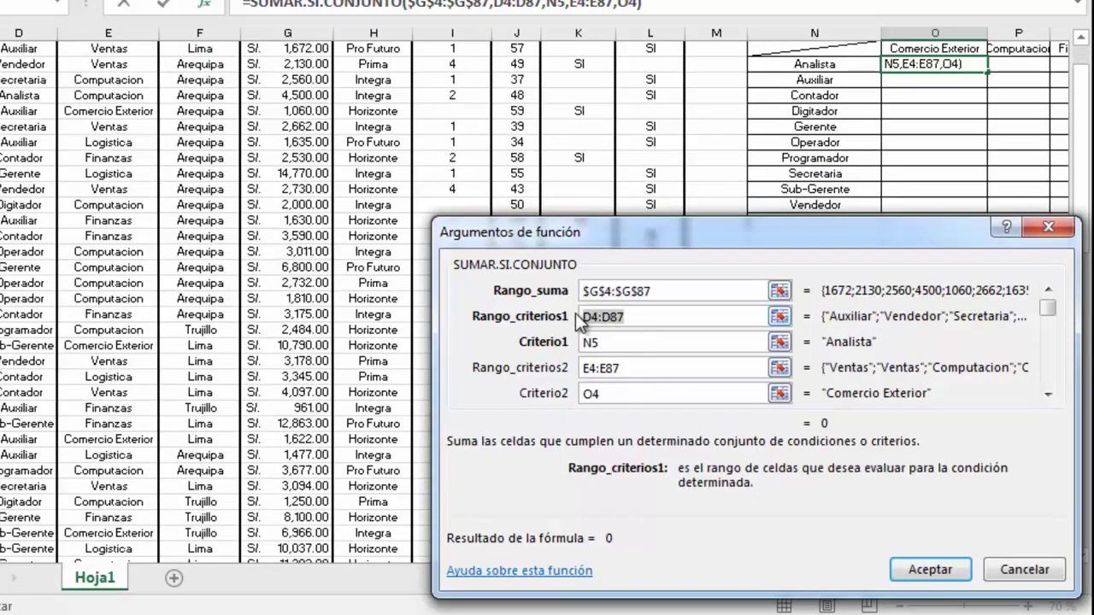
key(F4)
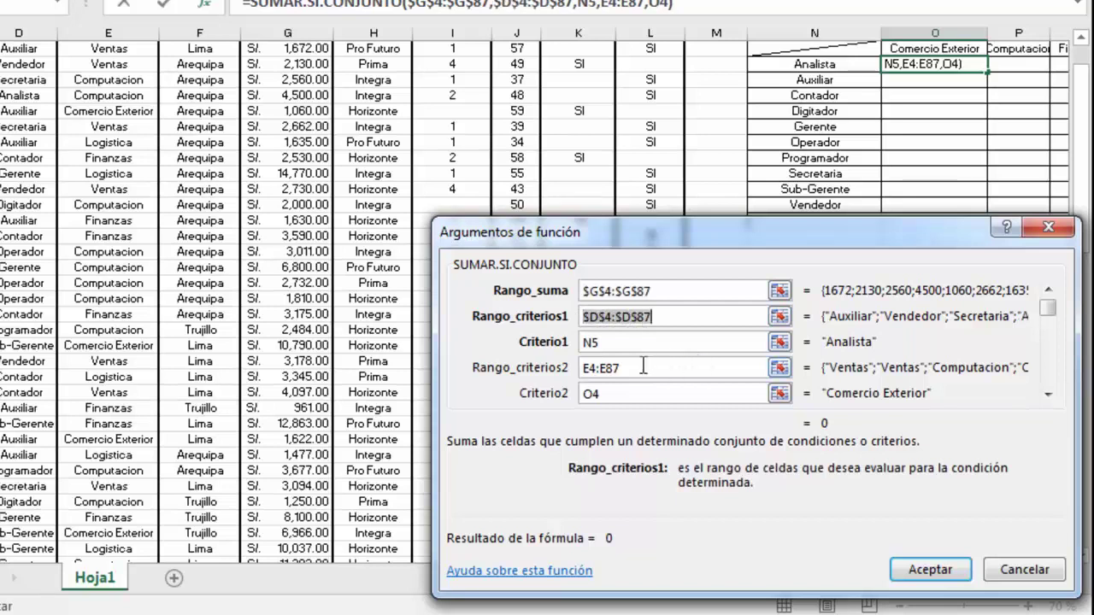
click(643, 366)
key(F4)
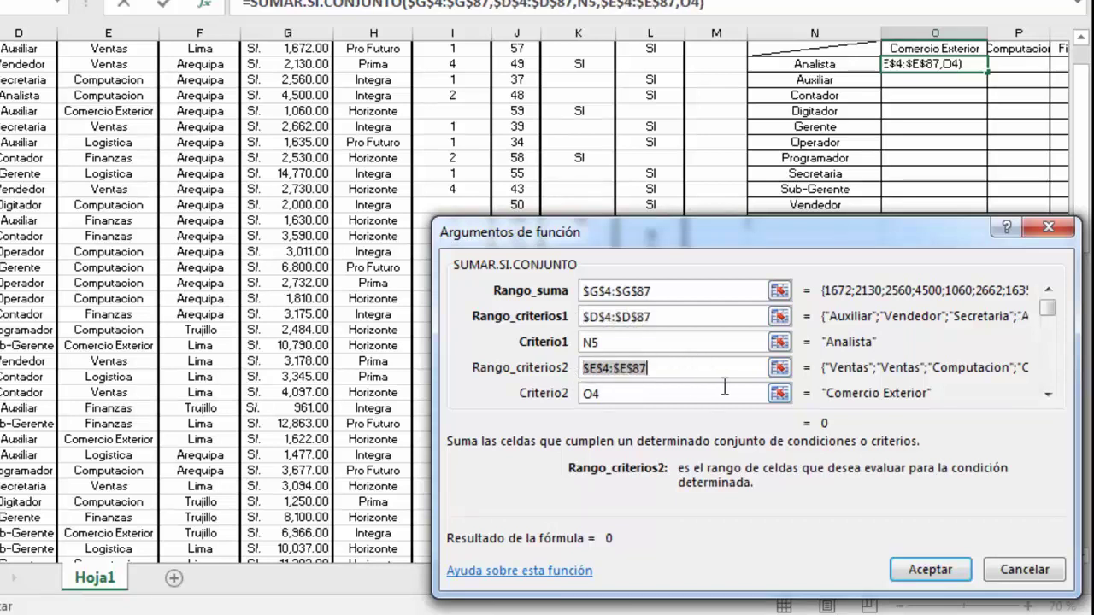
click(622, 341)
drag(618, 341, 568, 341)
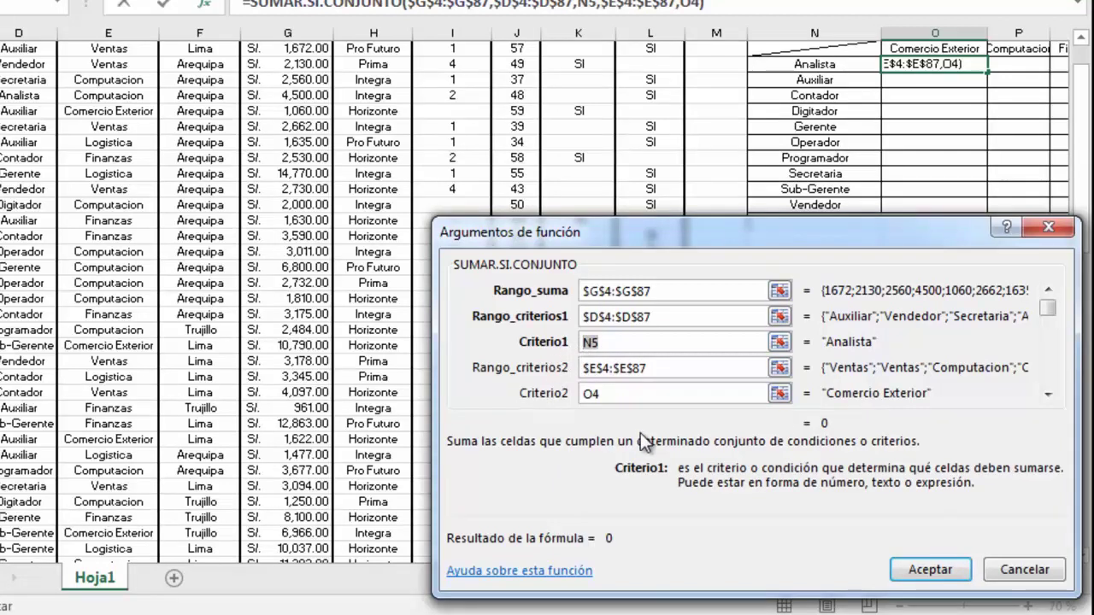
key(F4)
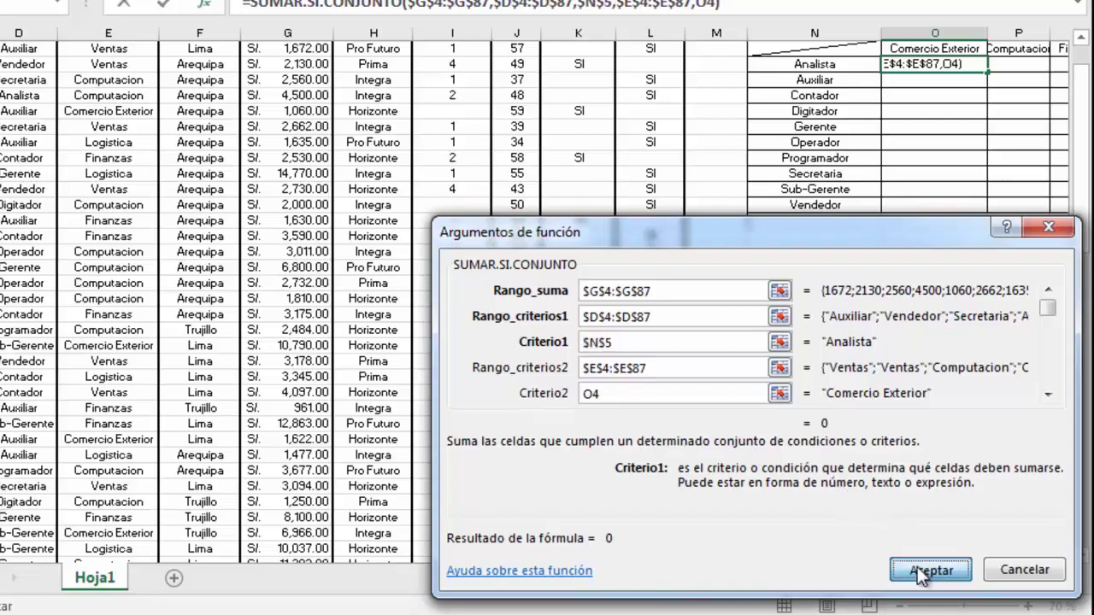
click(930, 569)
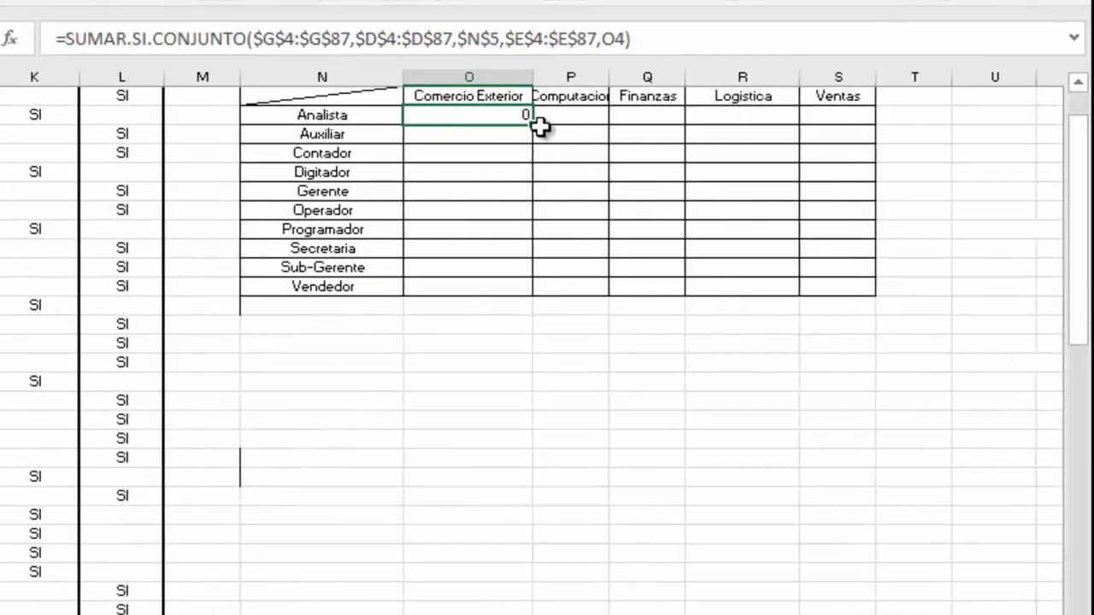
Copy O5 across to S5, then change O5's job criterion to a relative N5.
drag(535, 125, 847, 139)
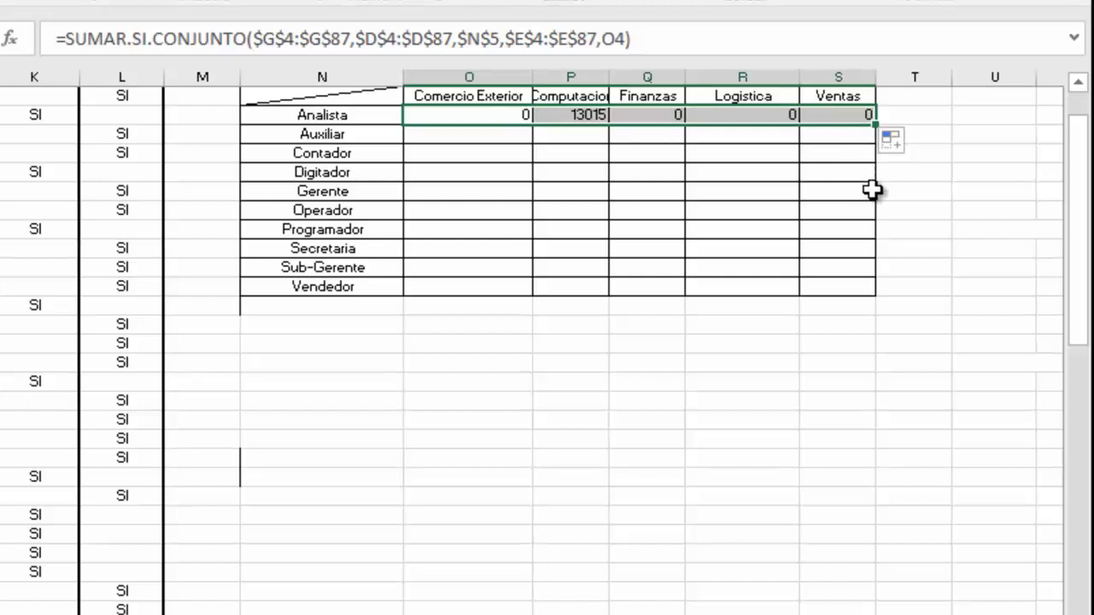
click(508, 116)
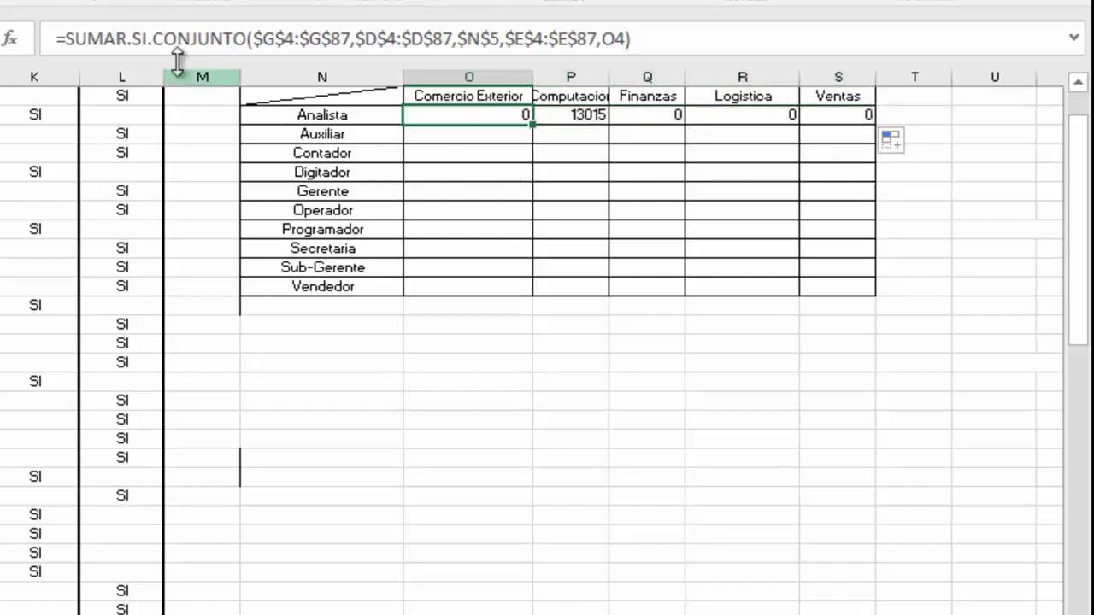
click(11, 38)
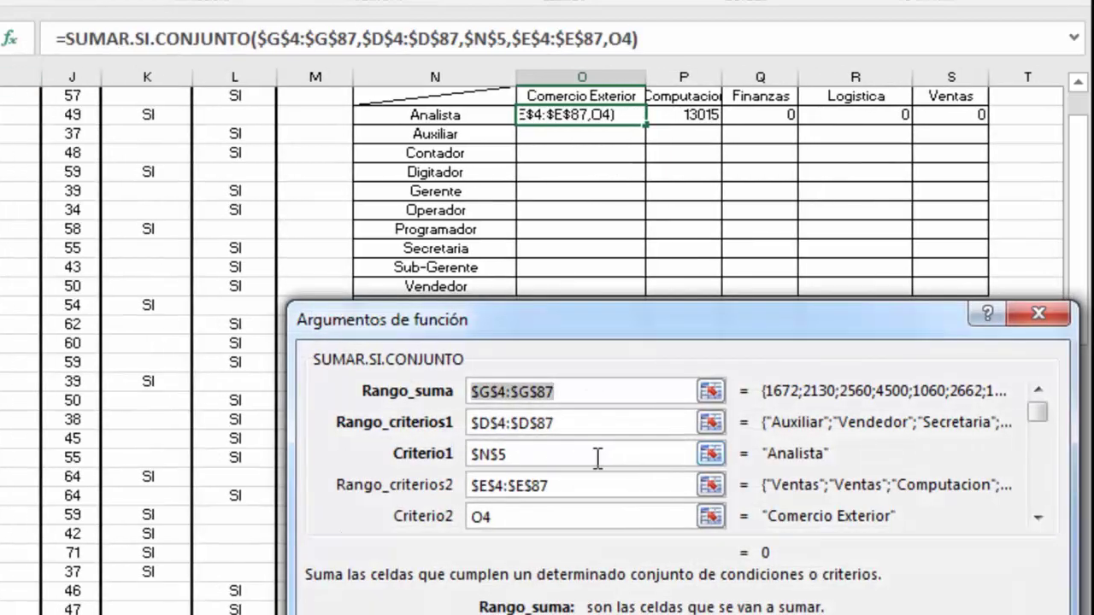
click(517, 452)
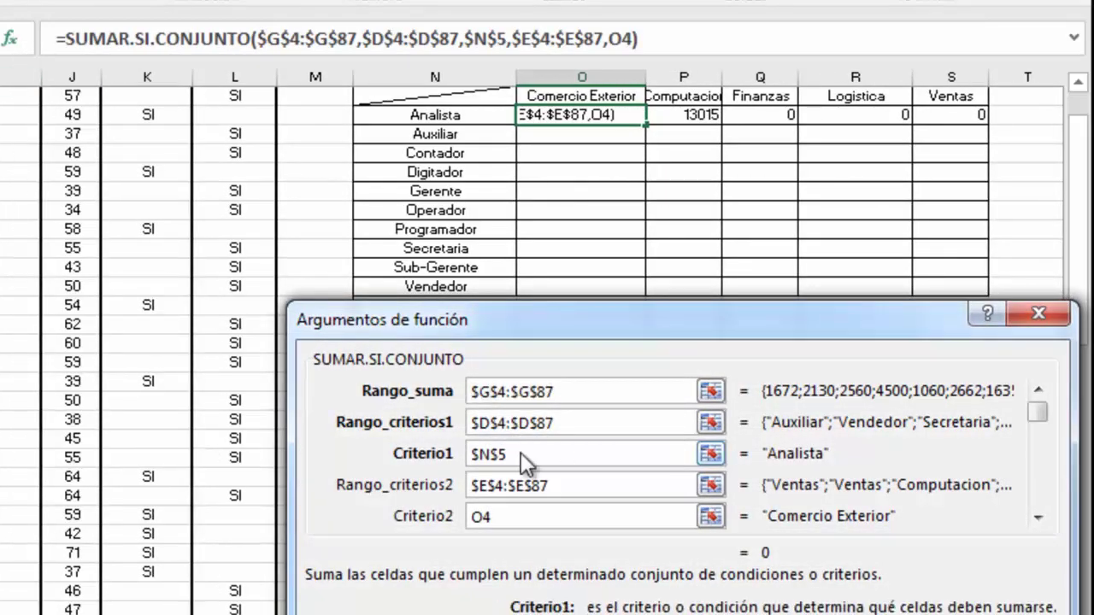
drag(520, 453, 463, 459)
key(F4)
key(F4)
key(F4)
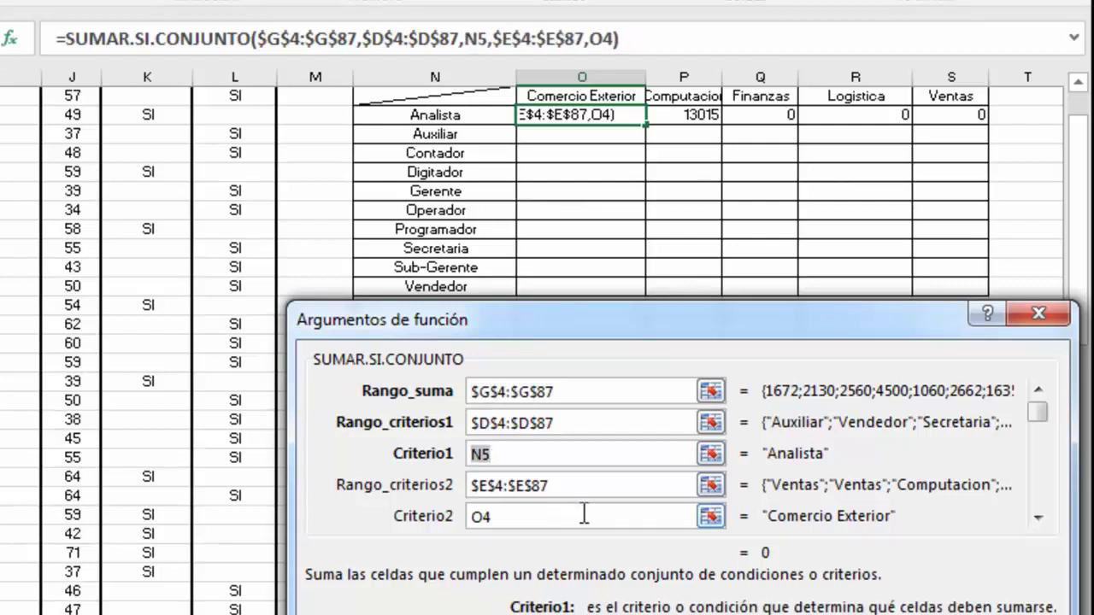
Lock O5's department criterion as $O$4 and fill the formula down to O14.
key(F4)
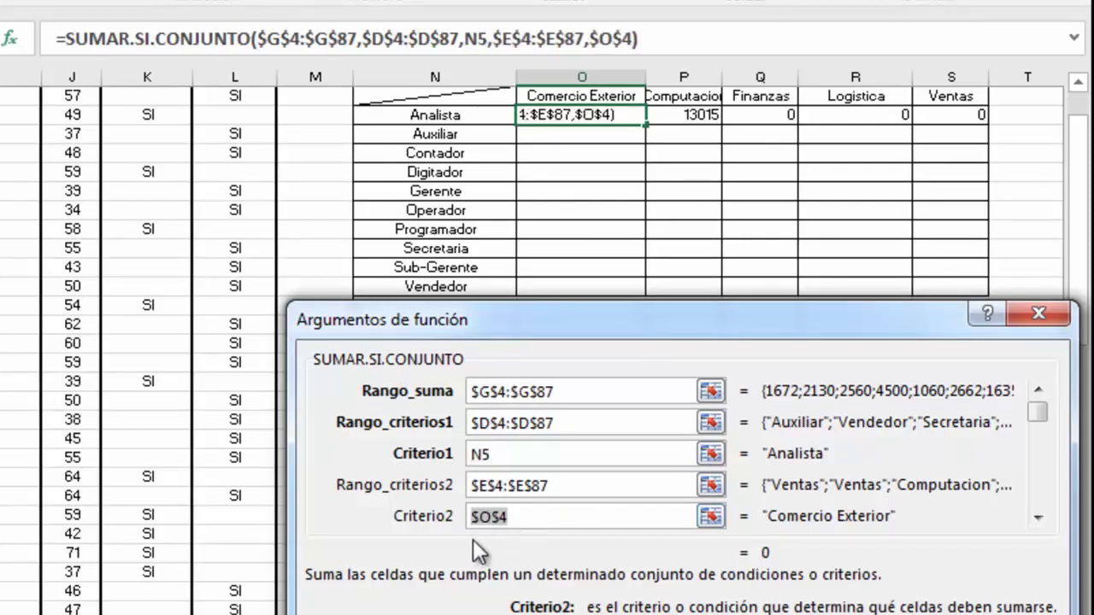
key(F4)
key(F4)
key(Return)
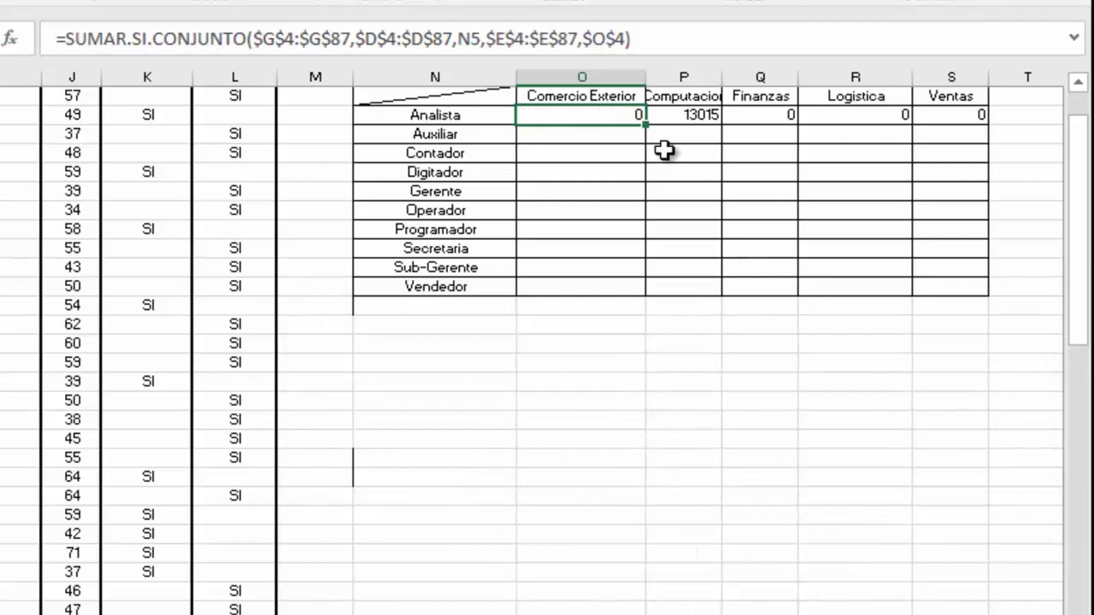
drag(645, 124, 642, 296)
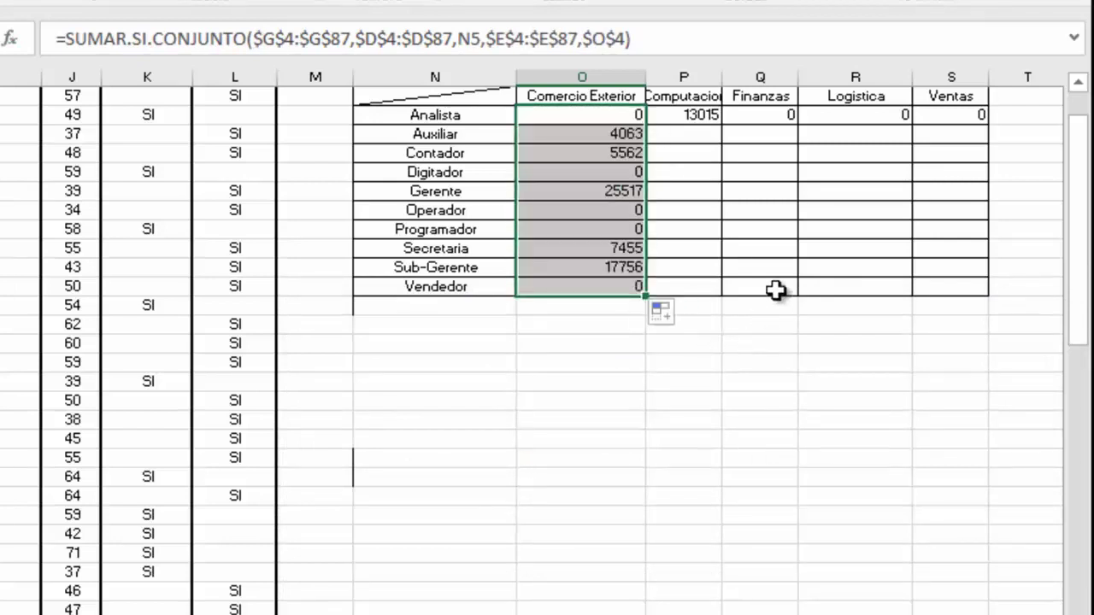
click(701, 116)
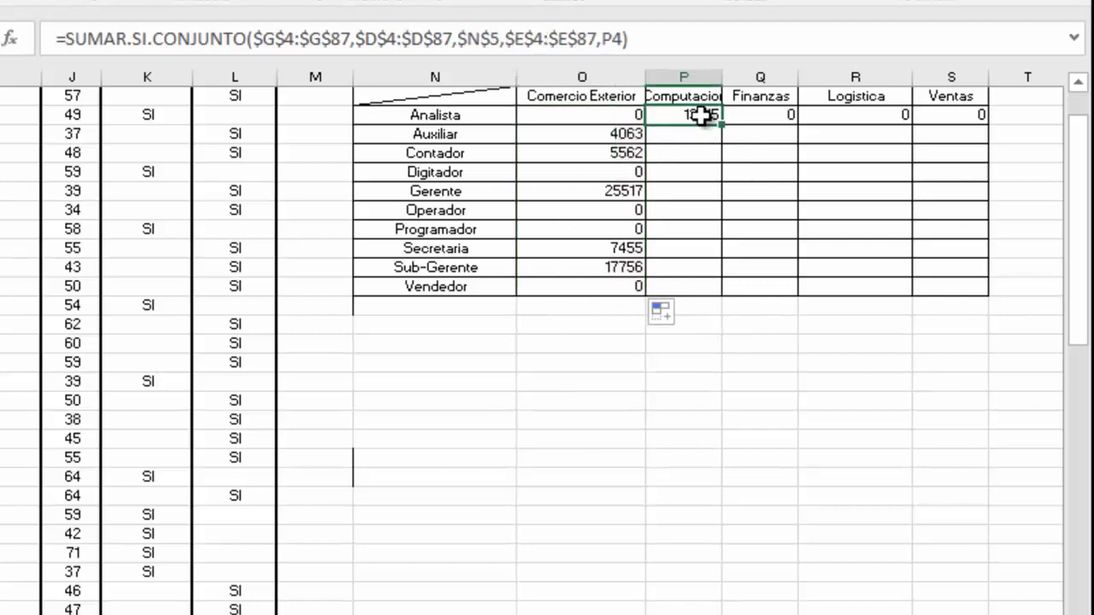
Change P5's criteria to N5 and $P$4, then fill the Computacion column down to P14.
click(17, 40)
click(586, 454)
key(F4)
key(F4)
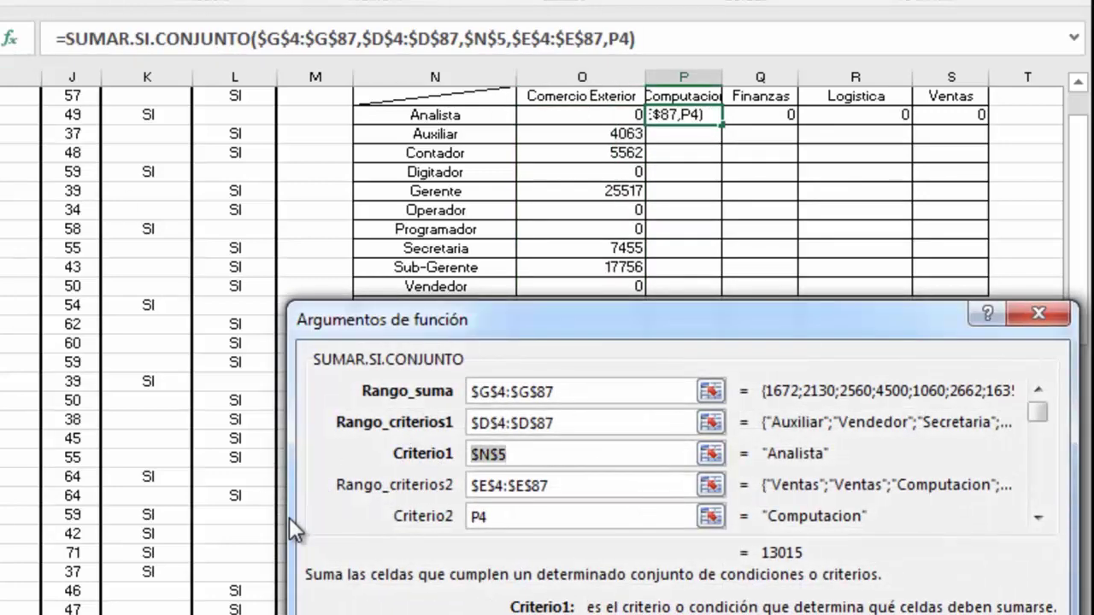
key(F4)
key(F4)
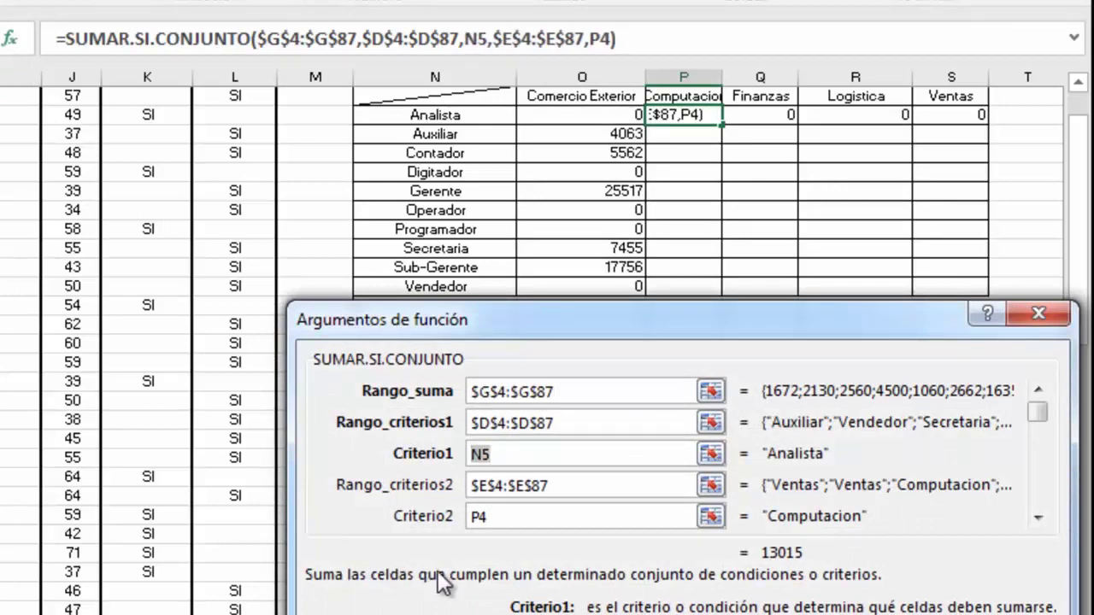
drag(501, 516, 452, 514)
key(F4)
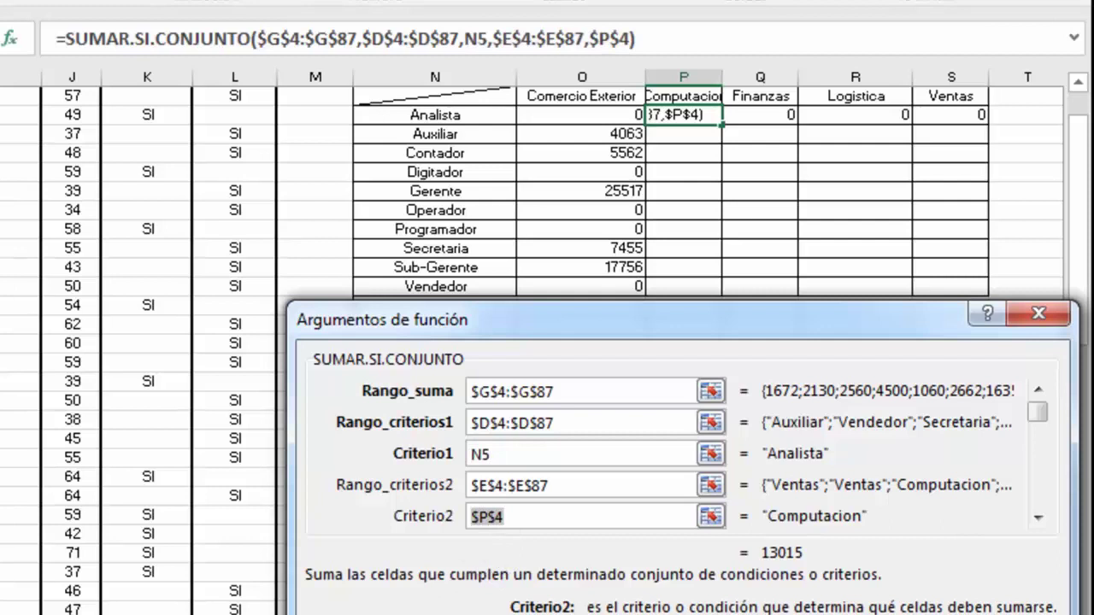
key(Return)
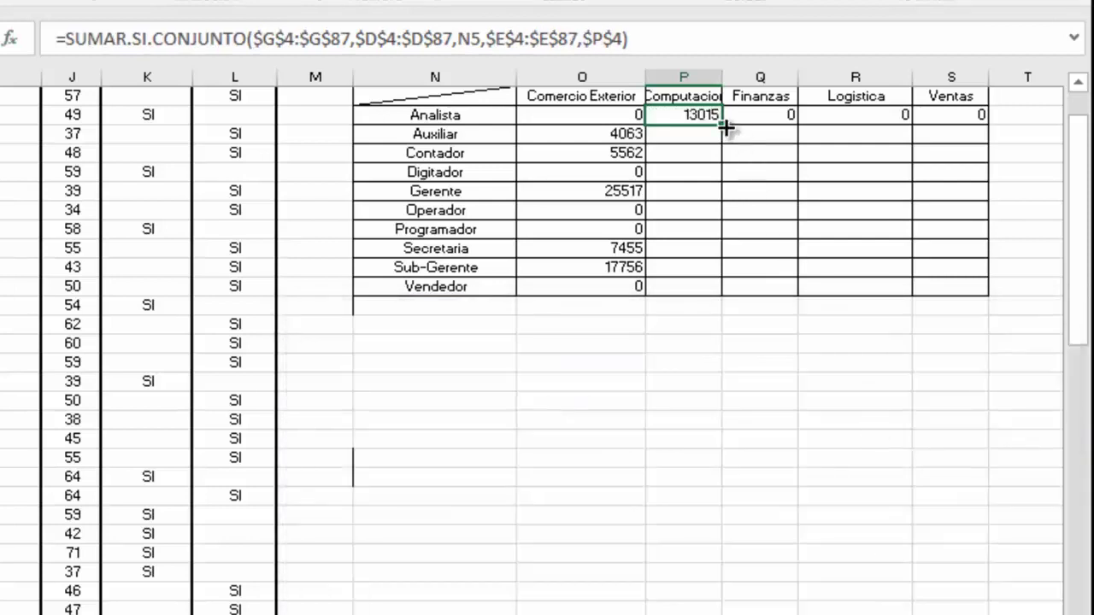
drag(724, 126, 718, 292)
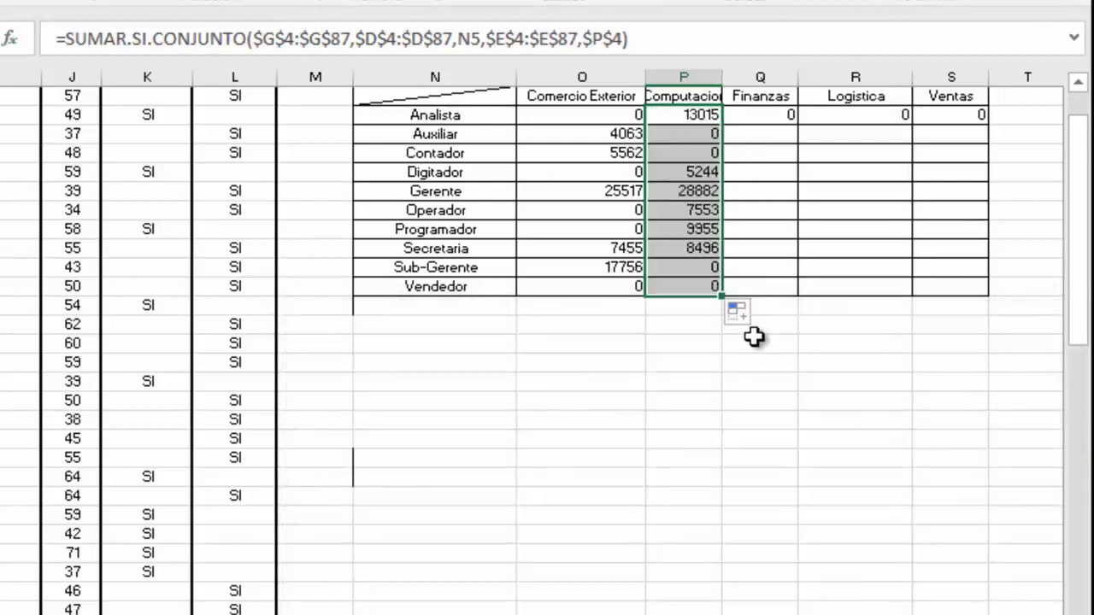
click(774, 117)
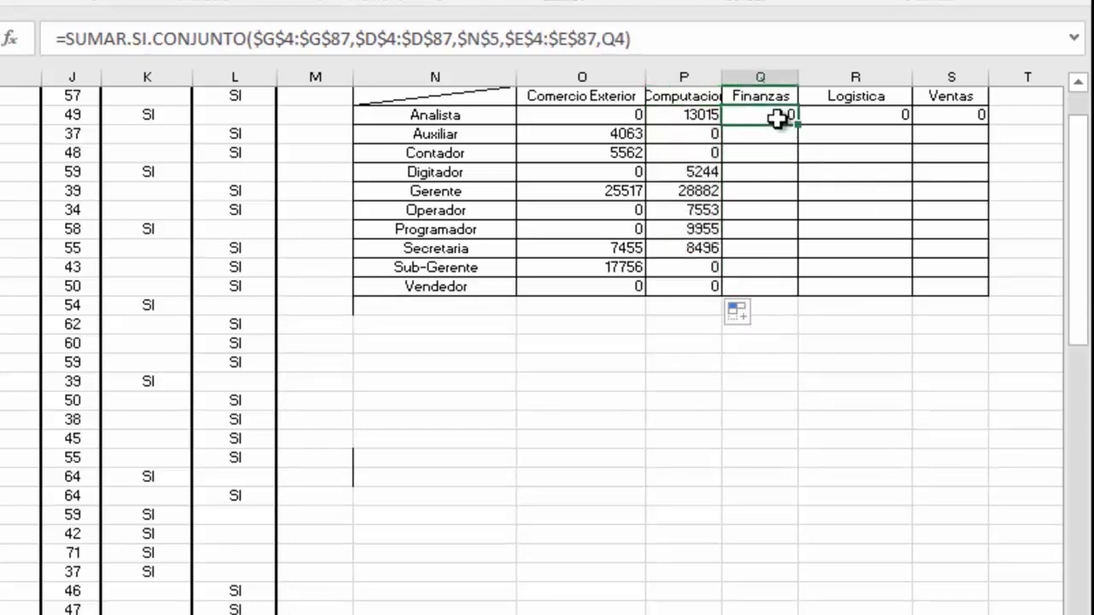
Change Q5's criteria to N5 and $Q$4, then fill the Finanzas column down to Q14.
click(12, 39)
click(531, 454)
key(F4)
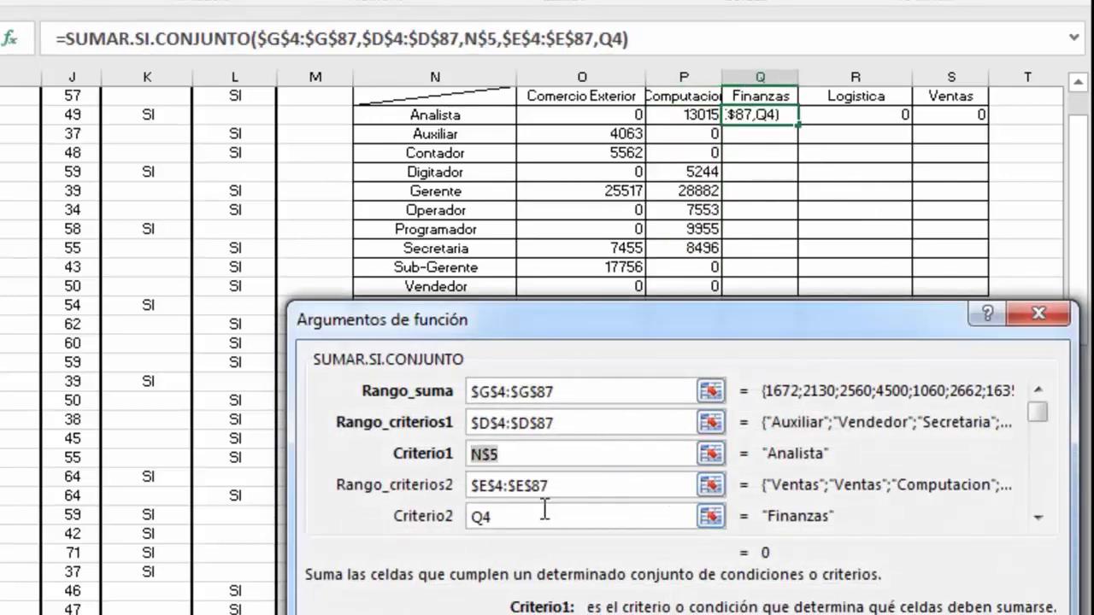
key(F4)
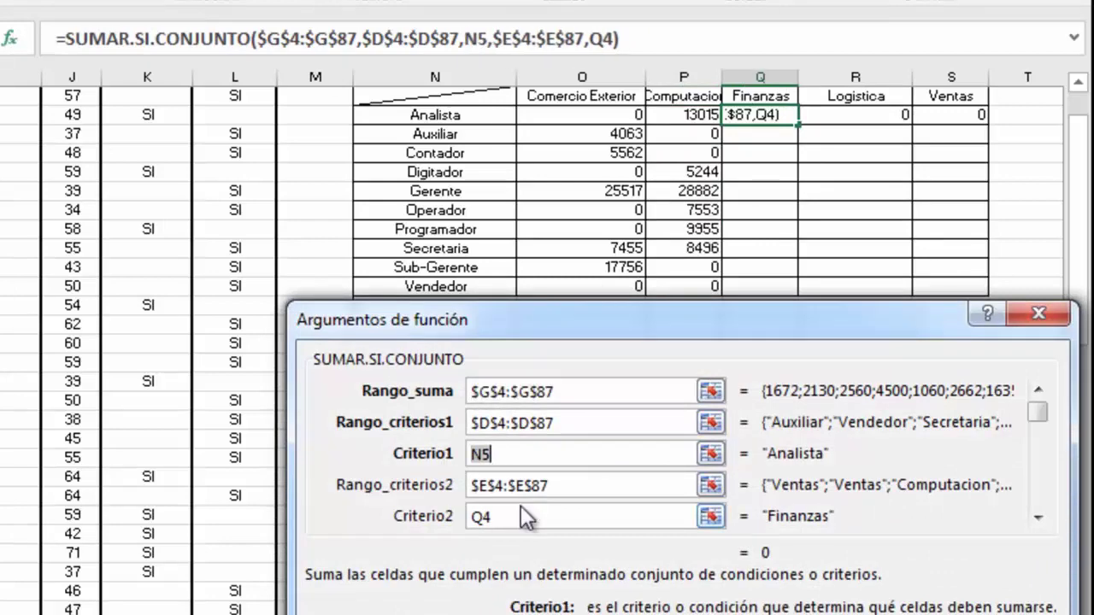
key(Tab)
key(F4)
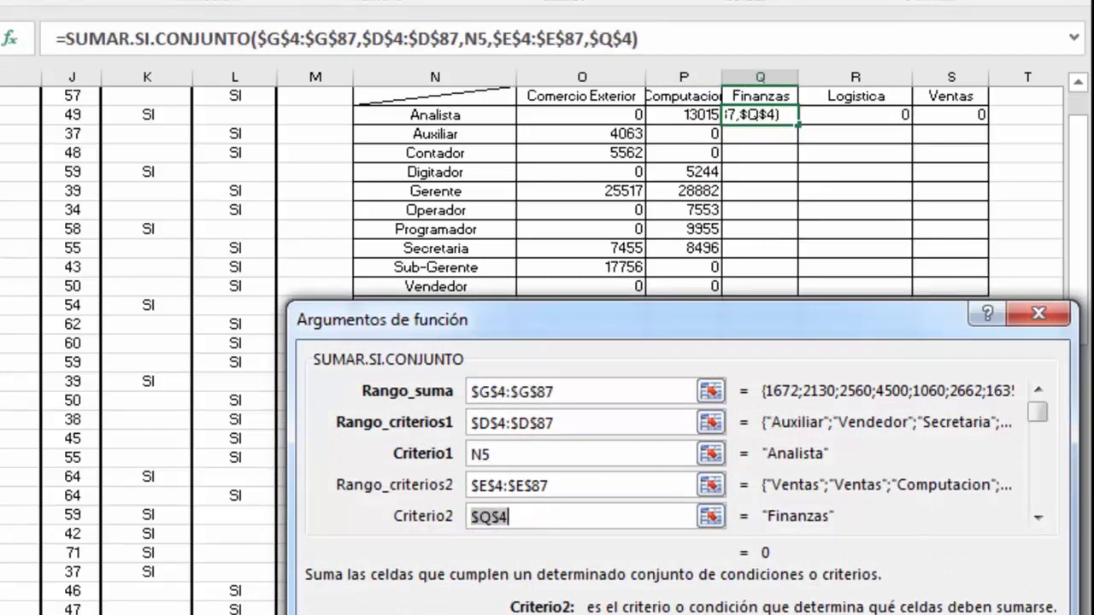
key(Return)
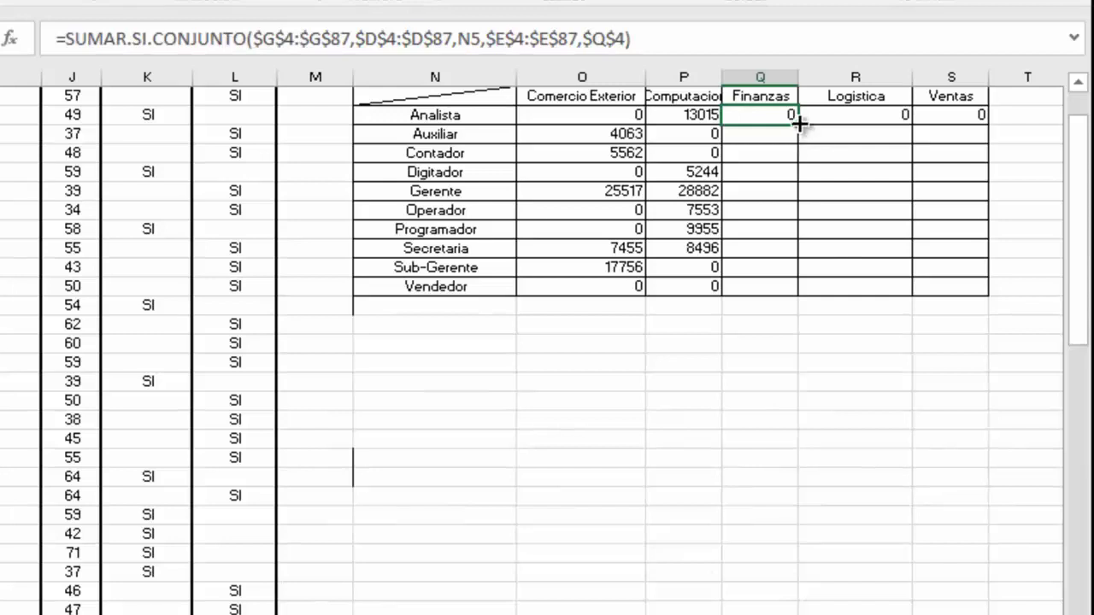
drag(796, 125, 798, 301)
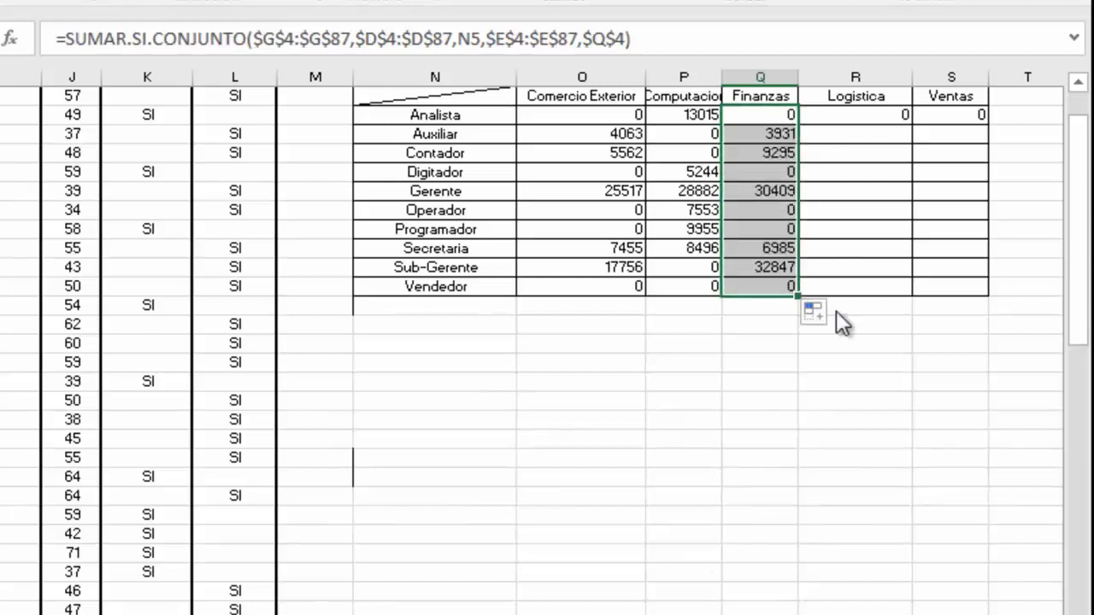
Change R5's criteria to N5 and $R$4, then fill the Logistica column down to R14.
click(863, 117)
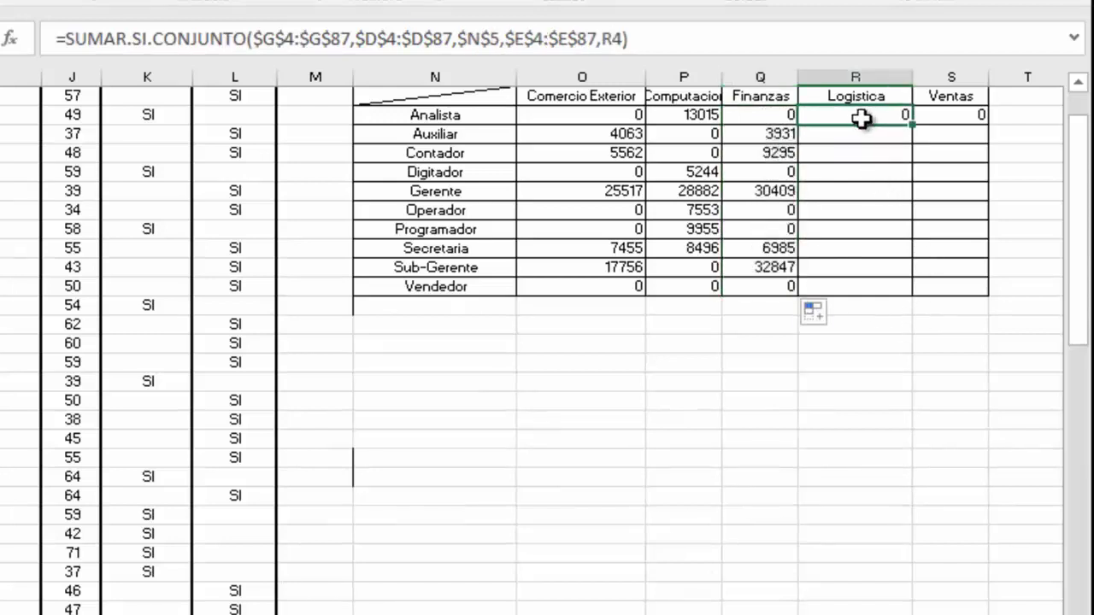
click(12, 38)
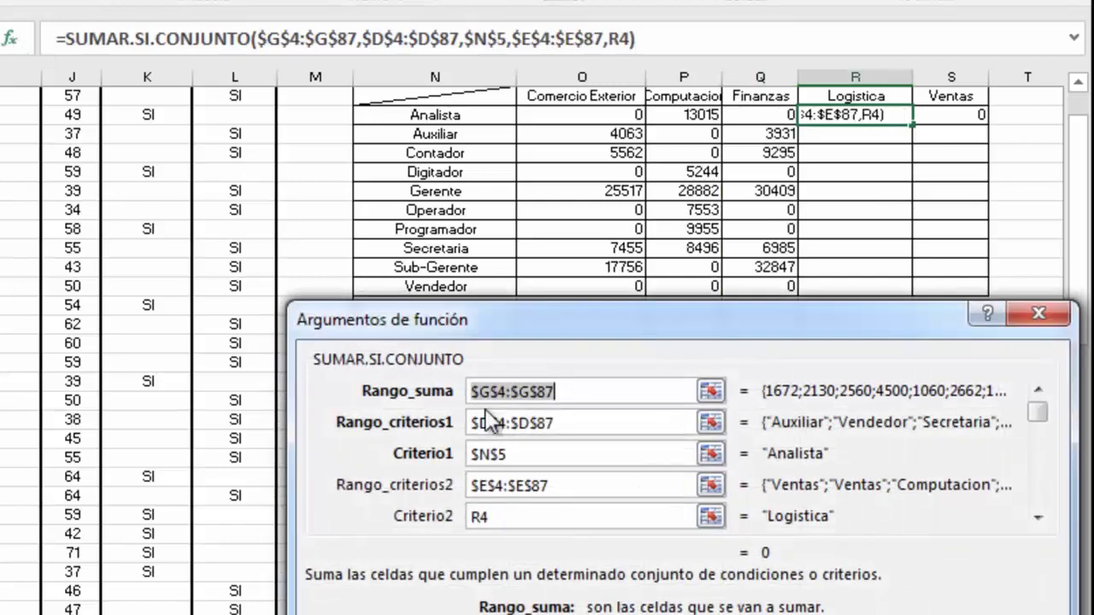
click(547, 457)
key(F4)
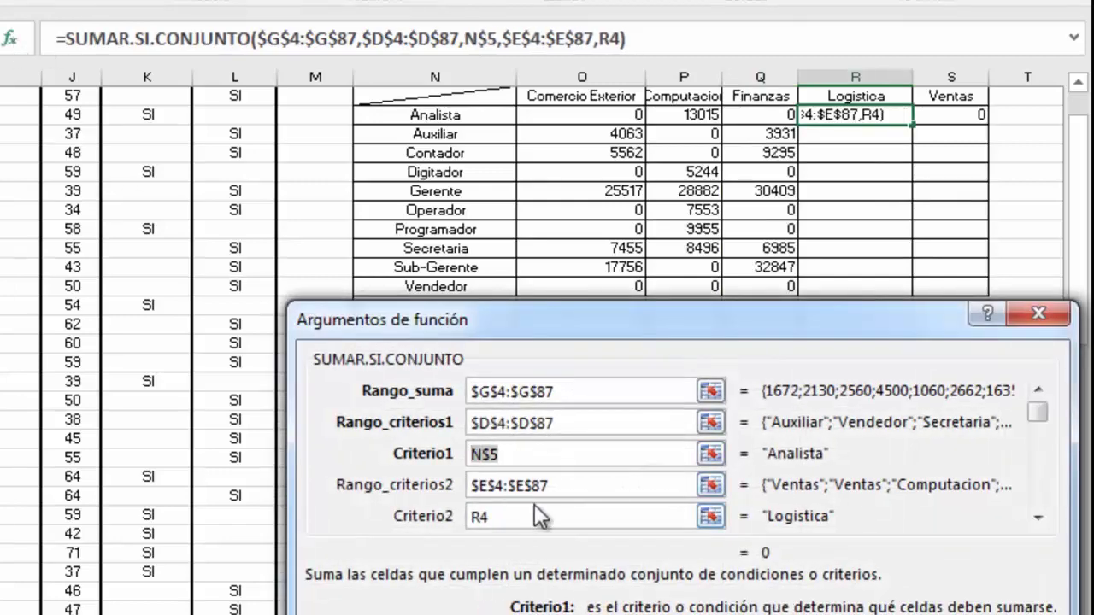
key(F4)
key(F4)
click(529, 515)
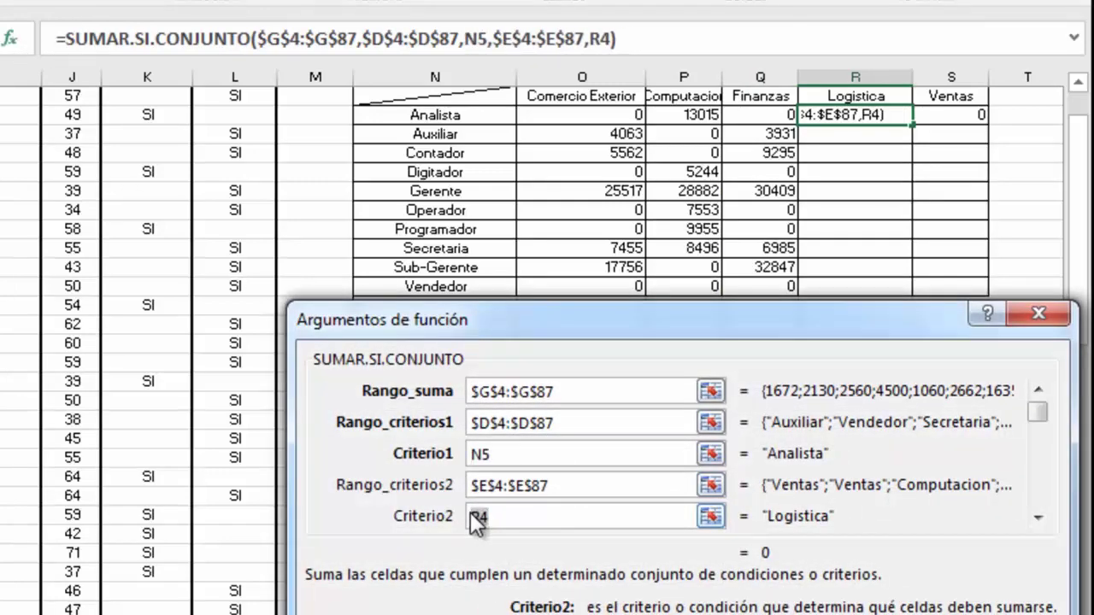
key(F4)
key(Return)
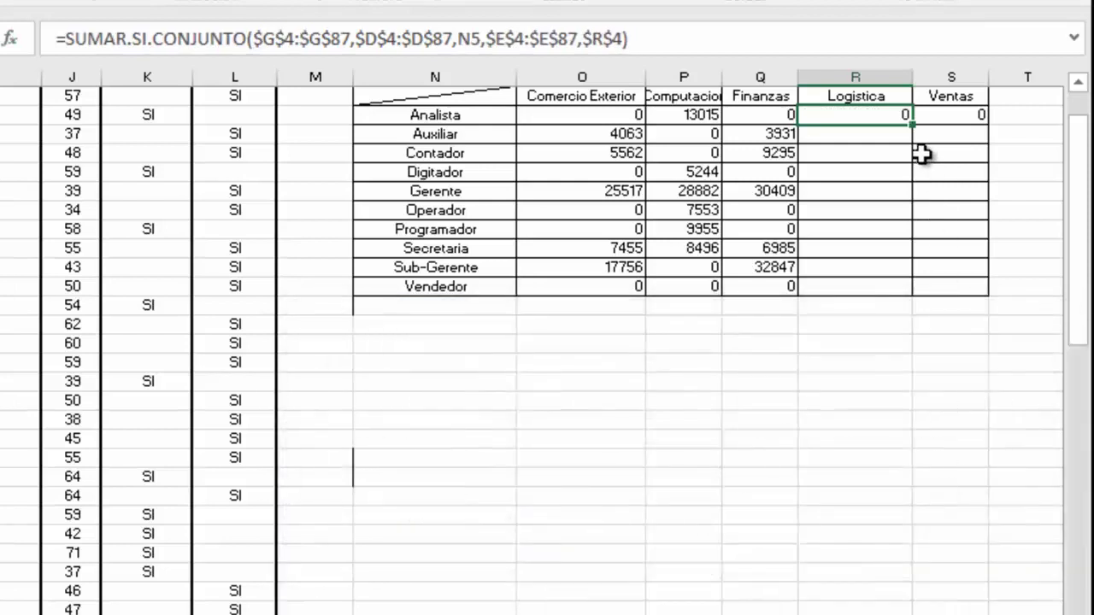
drag(911, 125, 910, 301)
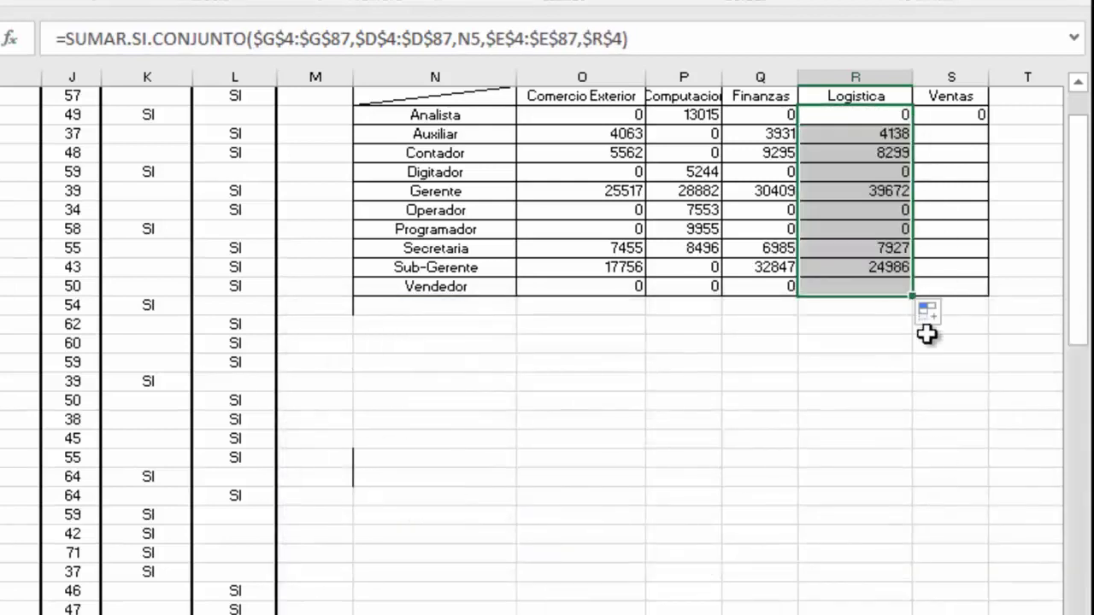
click(980, 118)
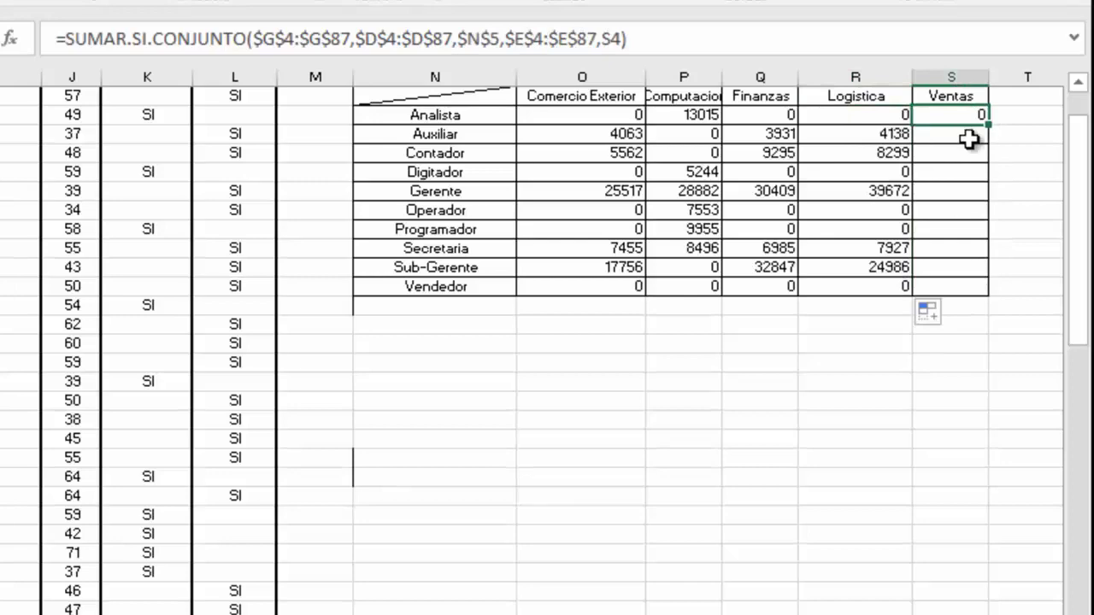
click(12, 38)
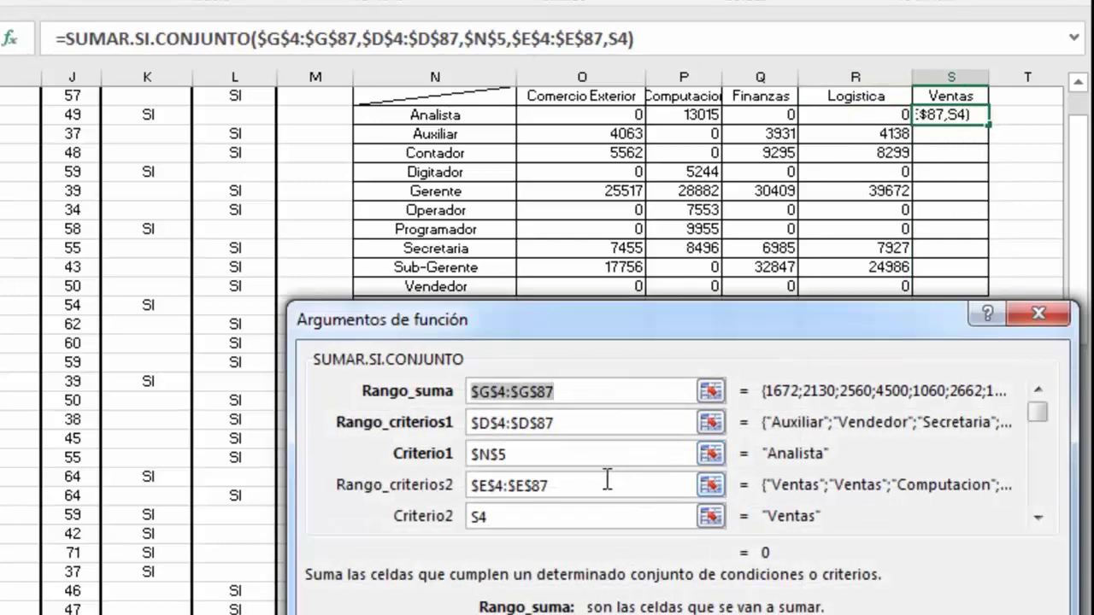
Change S5's criteria to a relative N5 and a locked department header, then fill the Ventas column down to S14.
drag(527, 455, 468, 466)
key(F4)
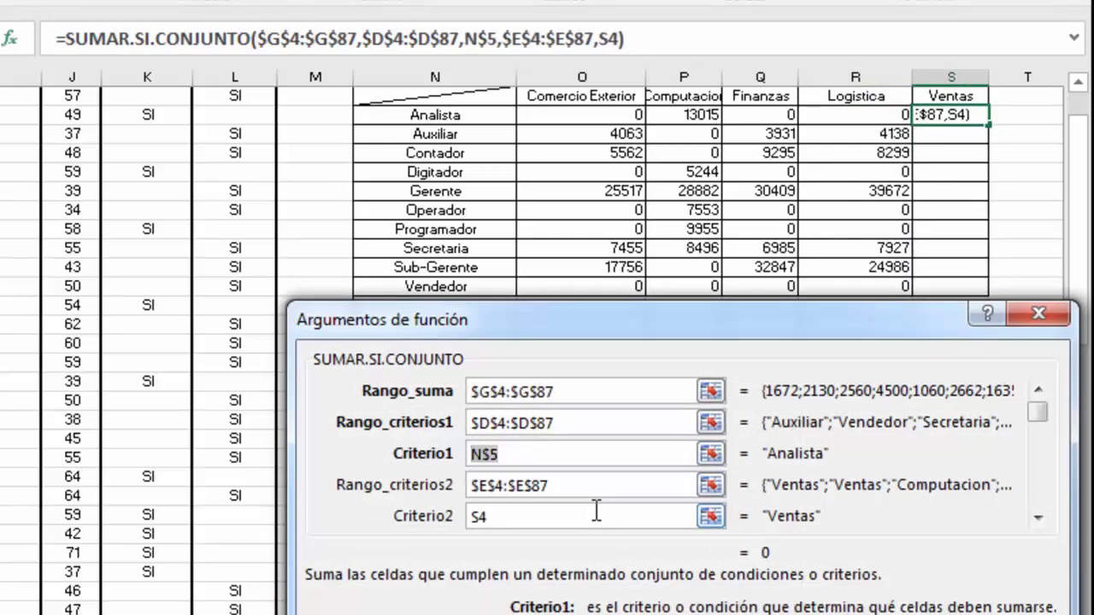
key(F4)
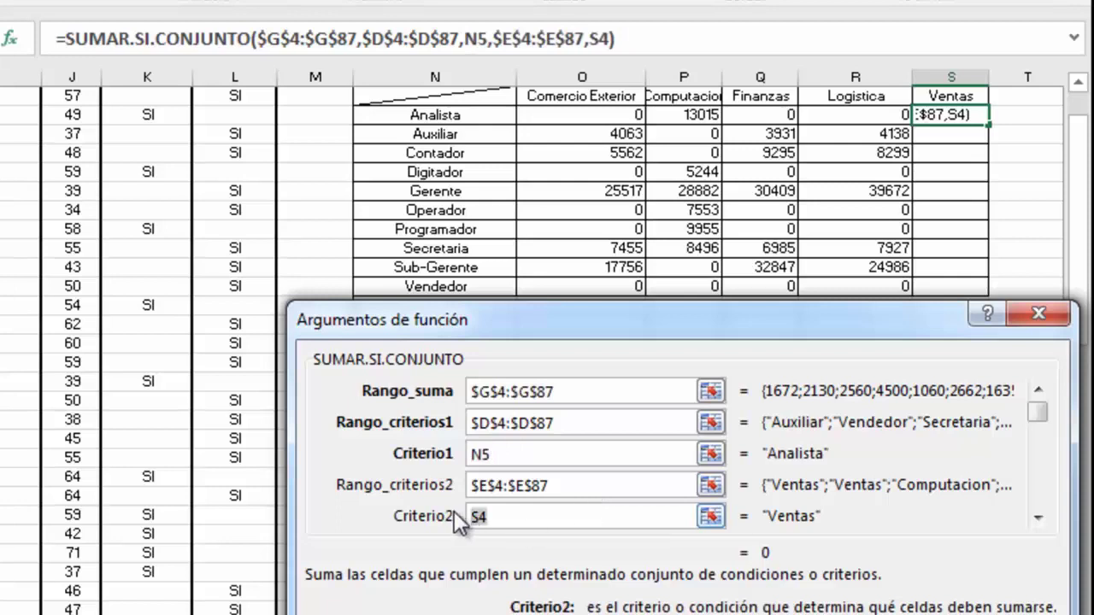
key(F4)
key(F4)
key(F4)
key(F4)
key(F4)
drag(961, 481, 974, 488)
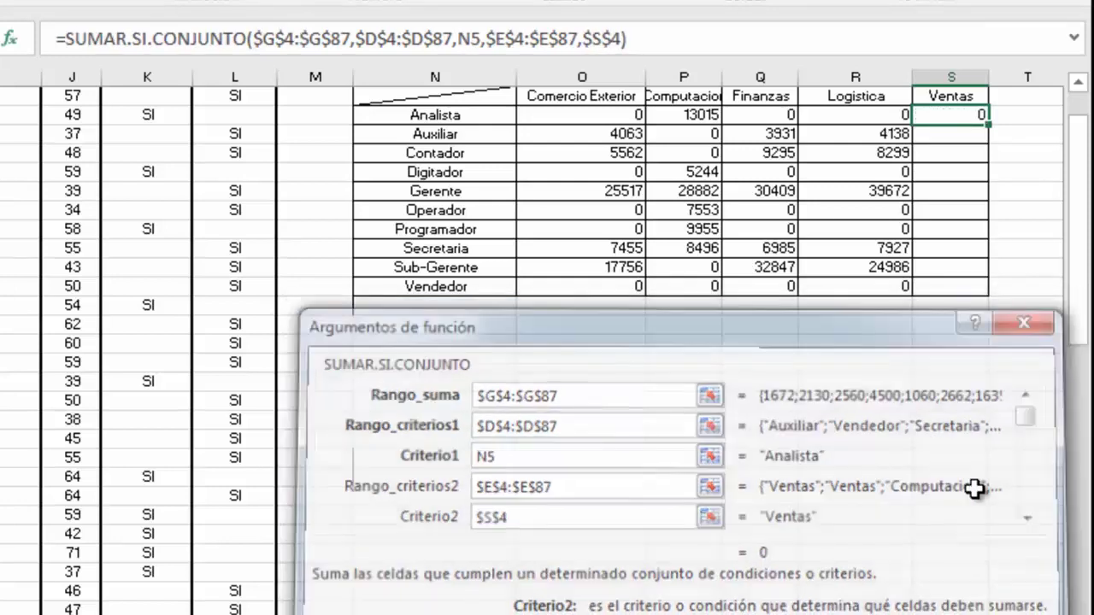
key(Return)
drag(989, 138, 991, 296)
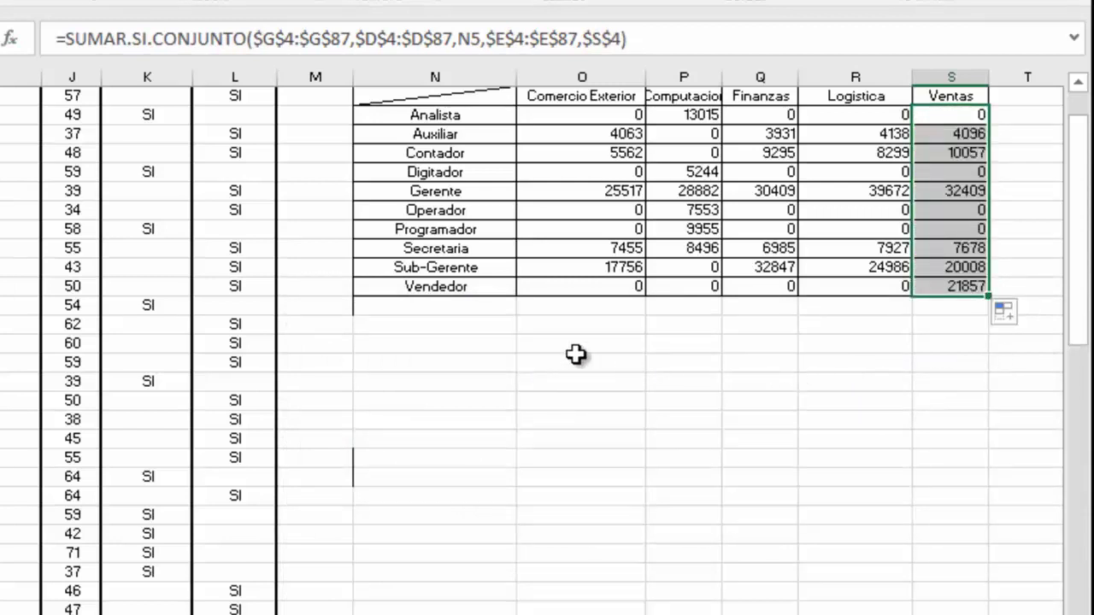
Select all the totals in the finished table, then deselect them.
click(574, 122)
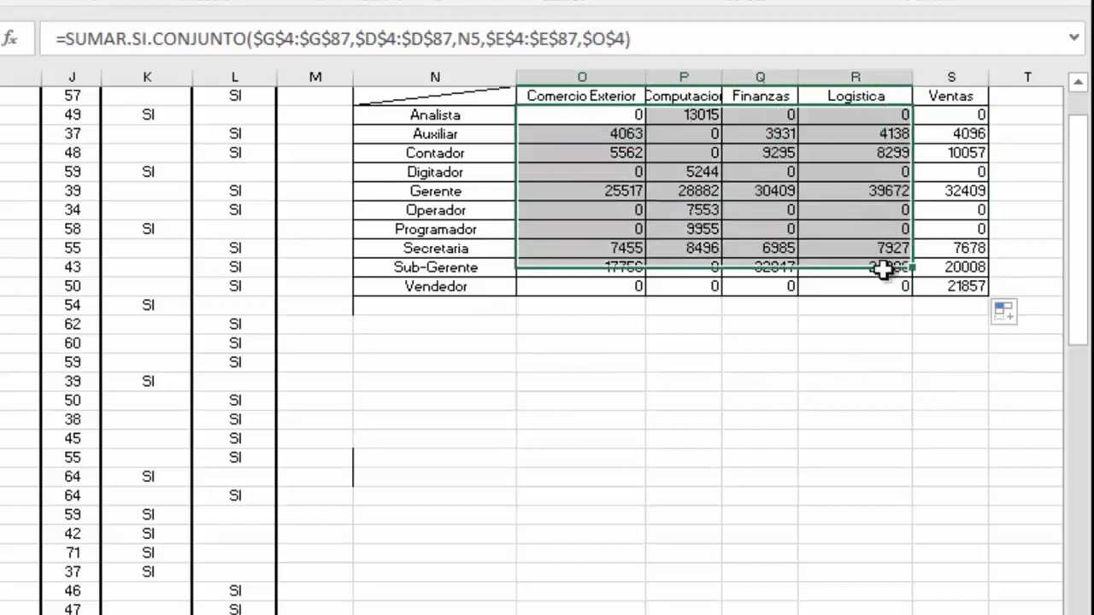
drag(654, 133, 923, 288)
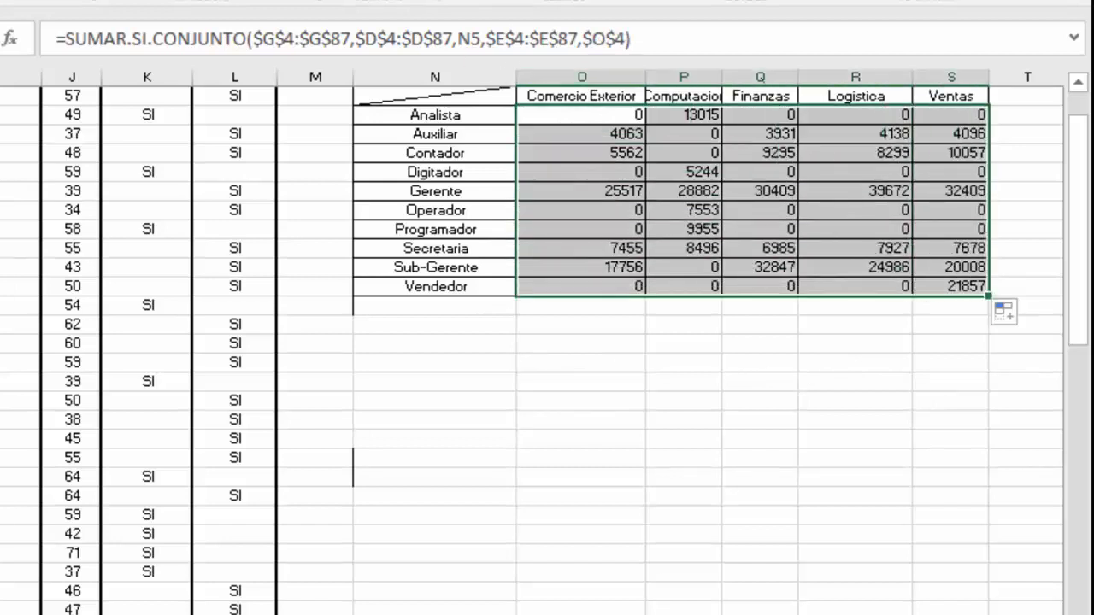
click(693, 360)
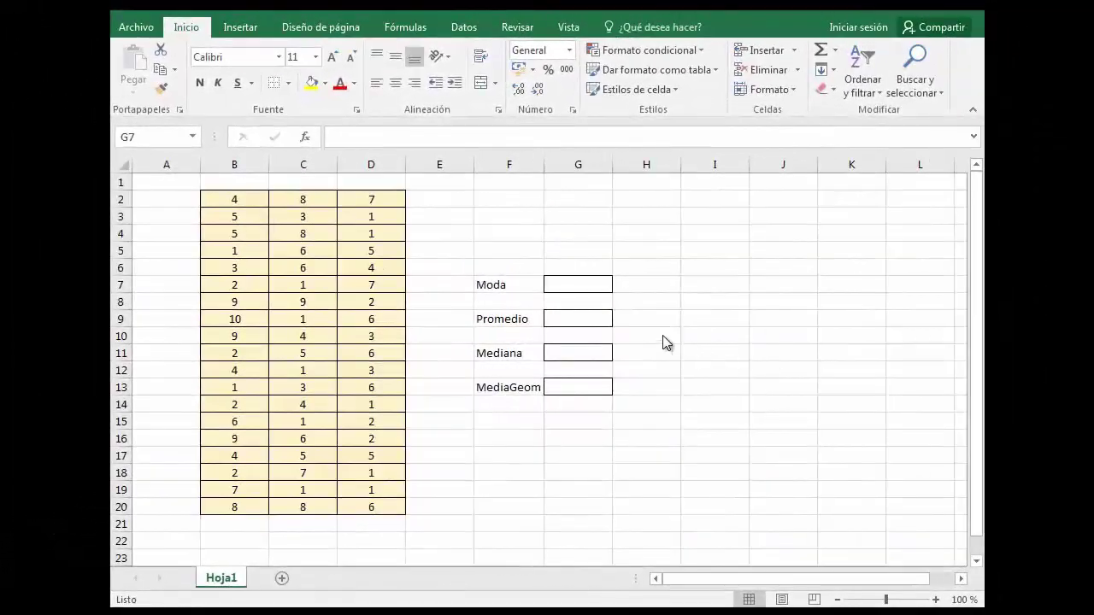
Enter =MODA(B2:D20) in the Moda cell.
click(581, 284)
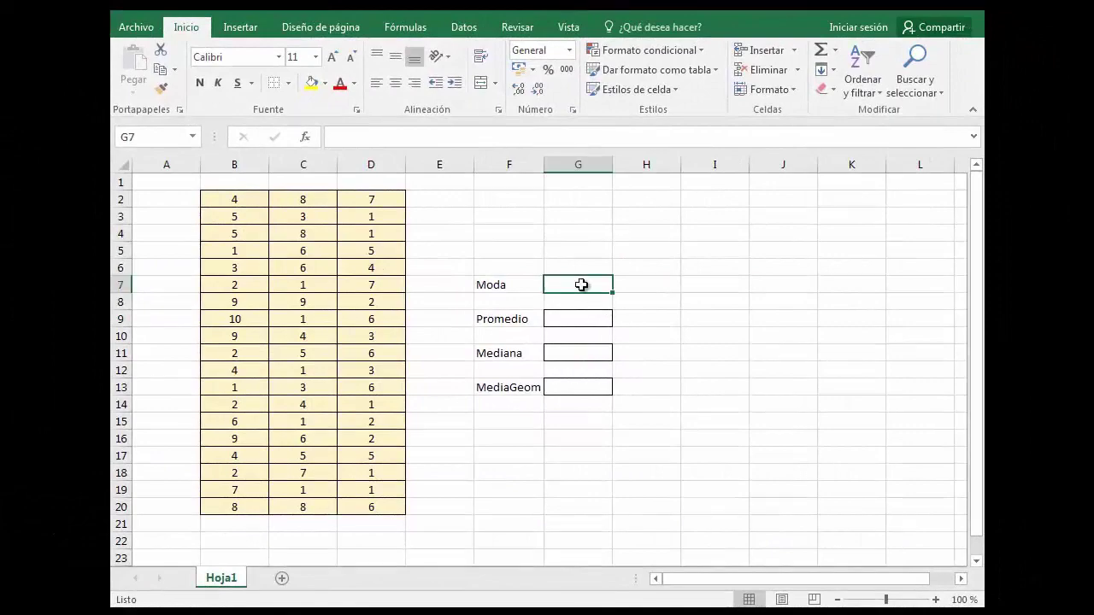
click(307, 137)
click(689, 283)
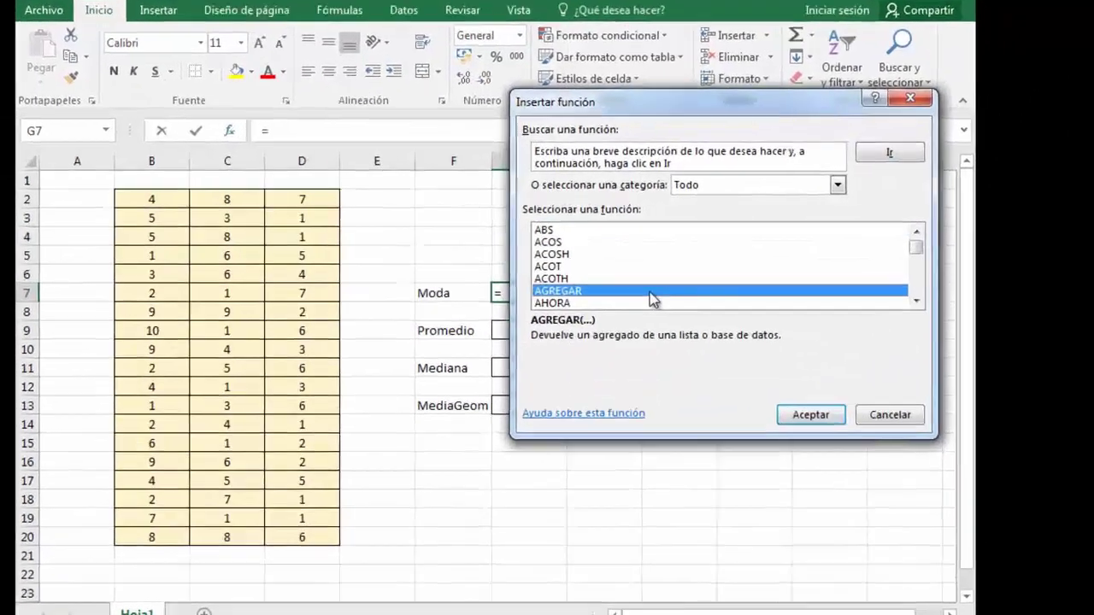
text(moda)
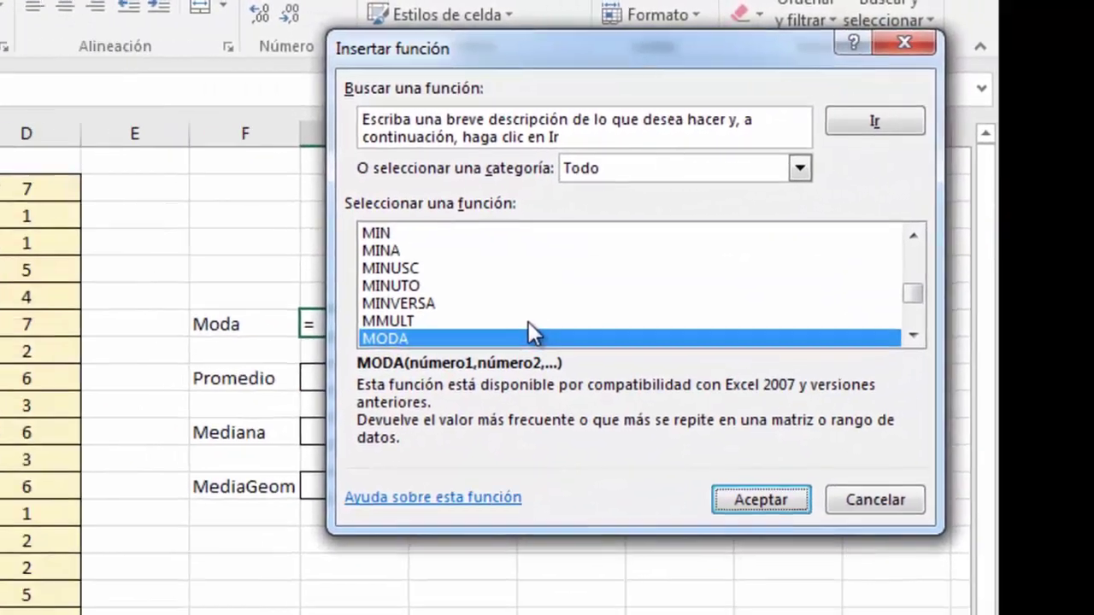
double_click(425, 355)
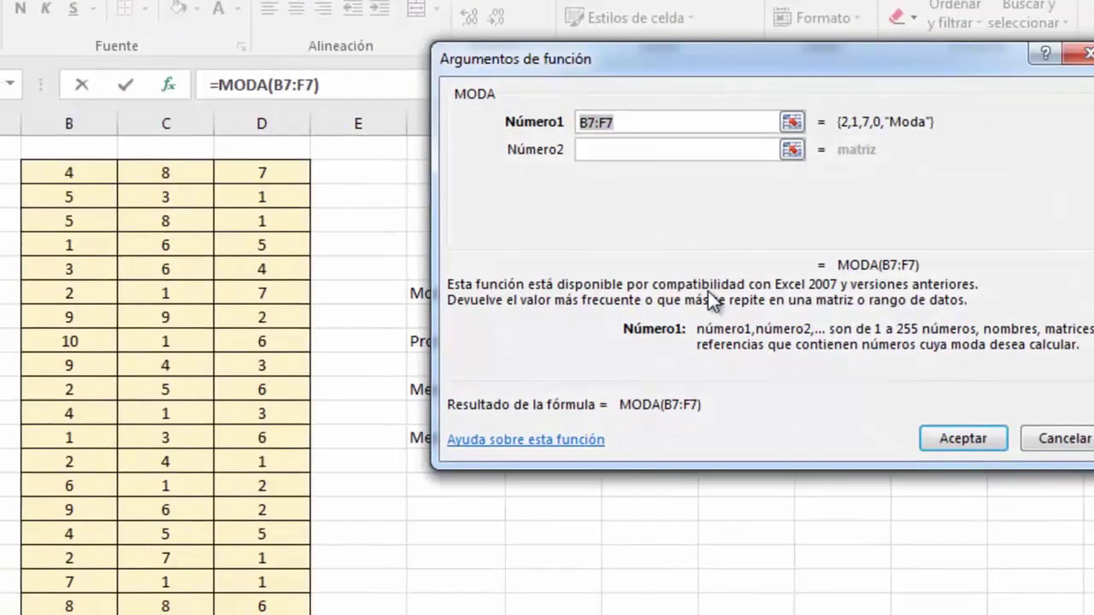
mouse_move(91, 176)
mouse_down()
mouse_move(234, 507)
mouse_move(225, 598)
mouse_up()
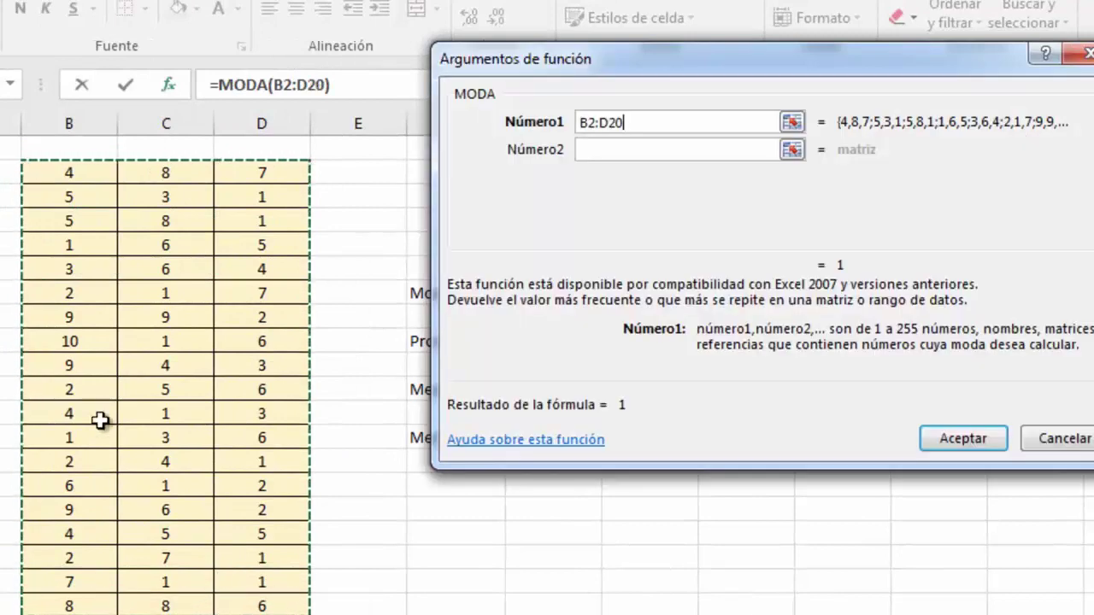
click(940, 439)
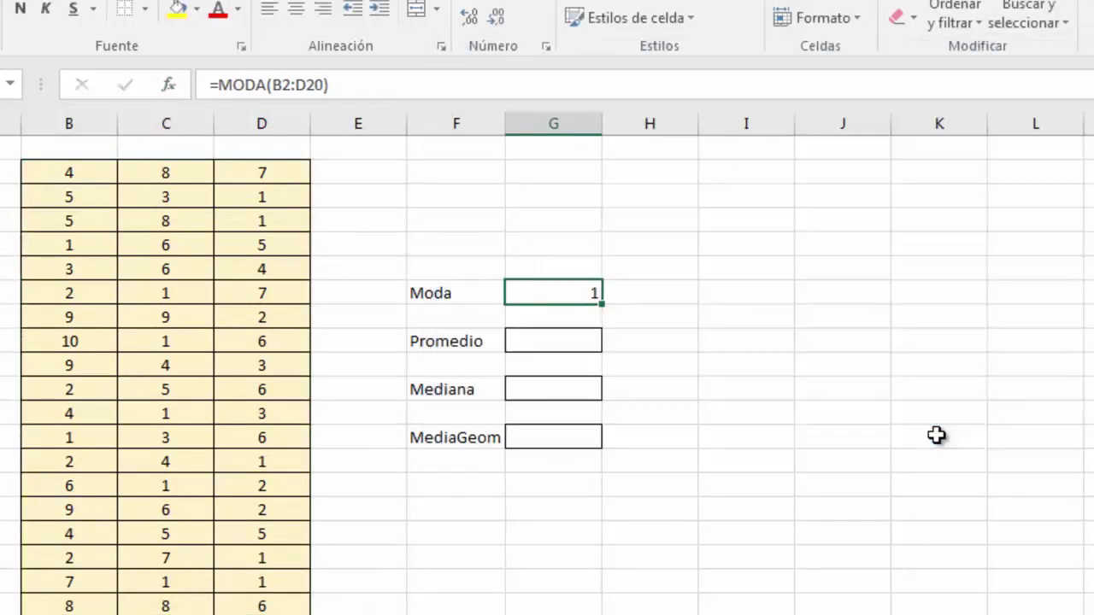
click(553, 353)
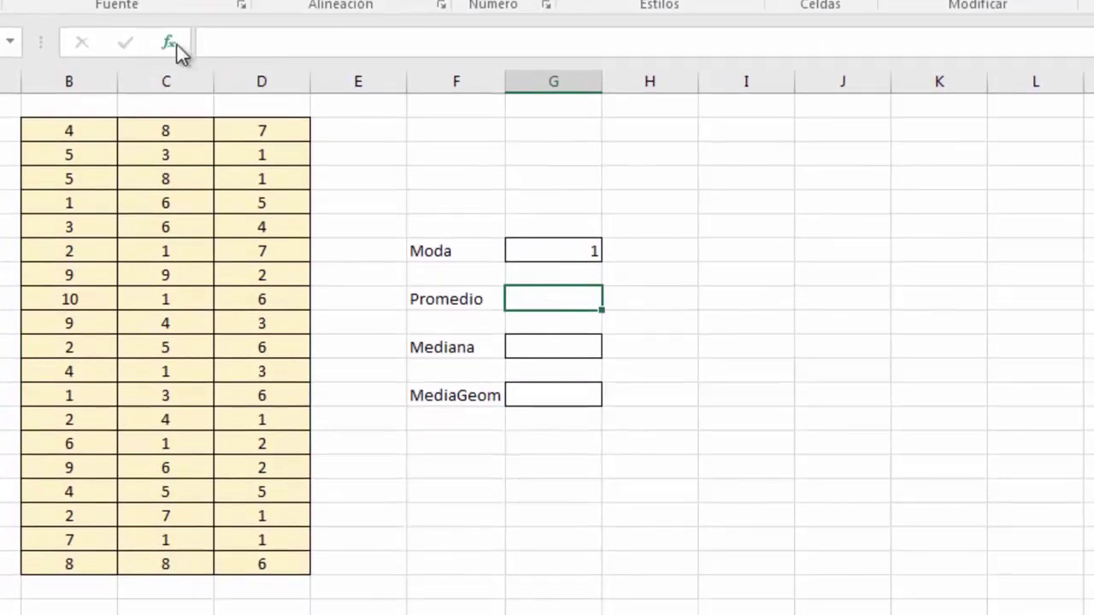
Enter =PROMEDIO(B2:D20) in the Promedio cell.
click(171, 43)
click(626, 247)
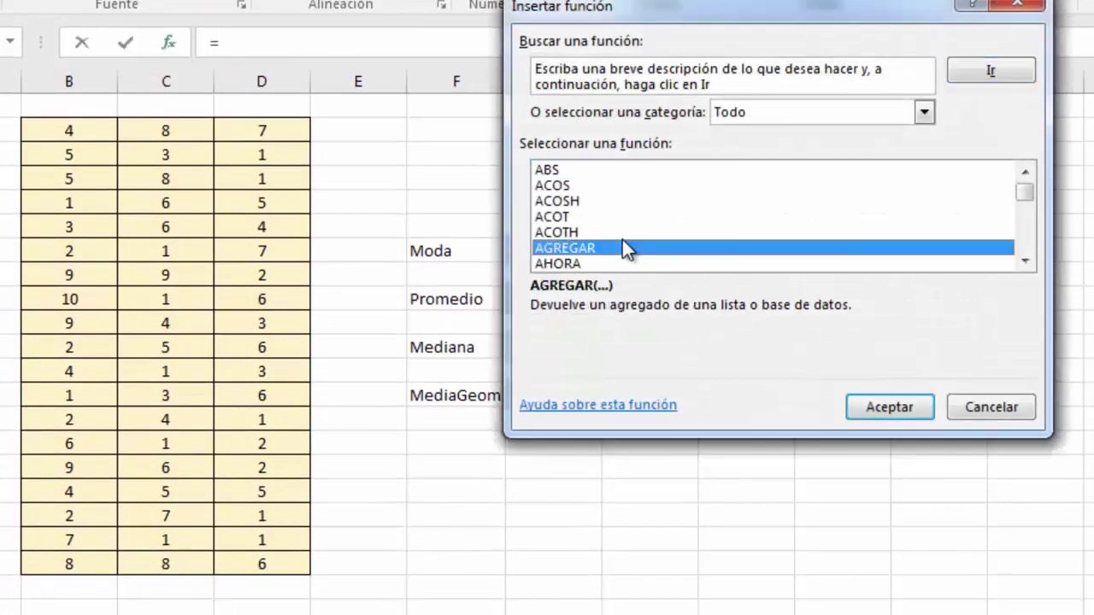
text(pro)
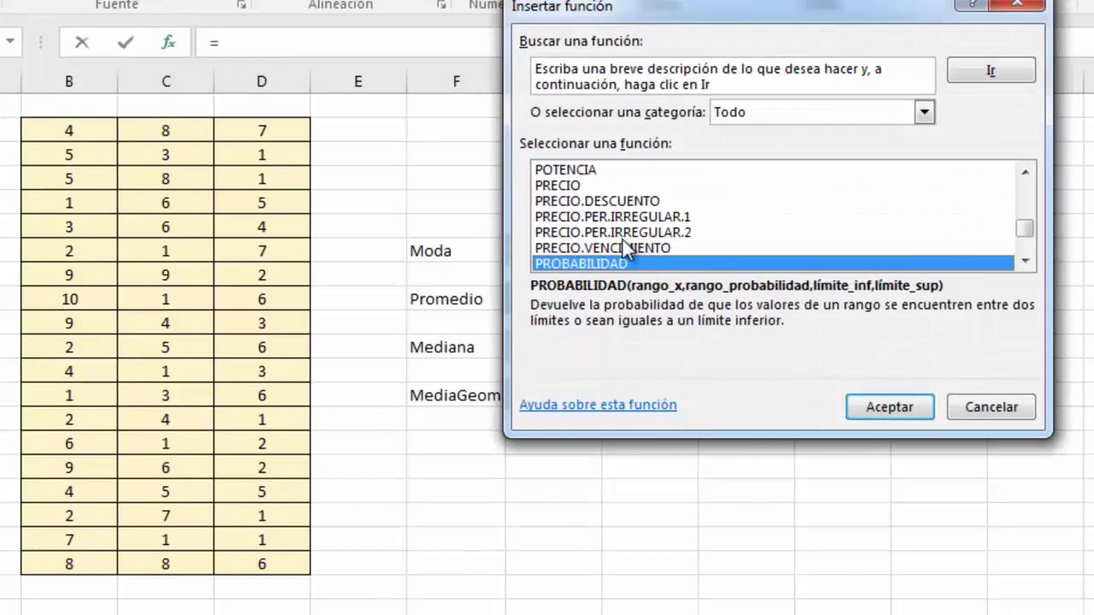
scroll(622, 239, down, 1)
click(622, 241)
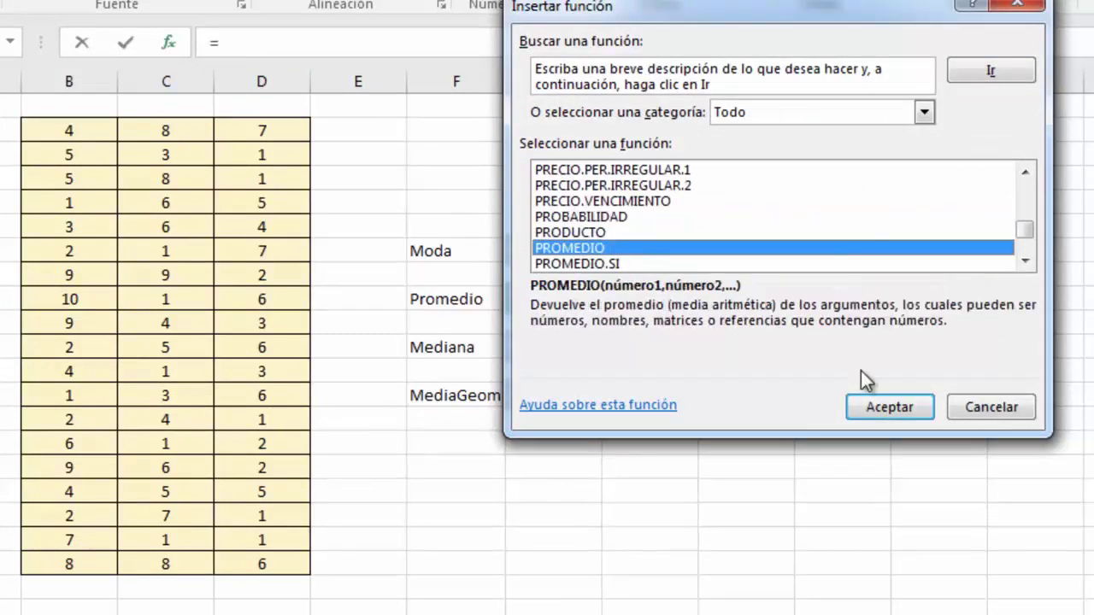
click(888, 407)
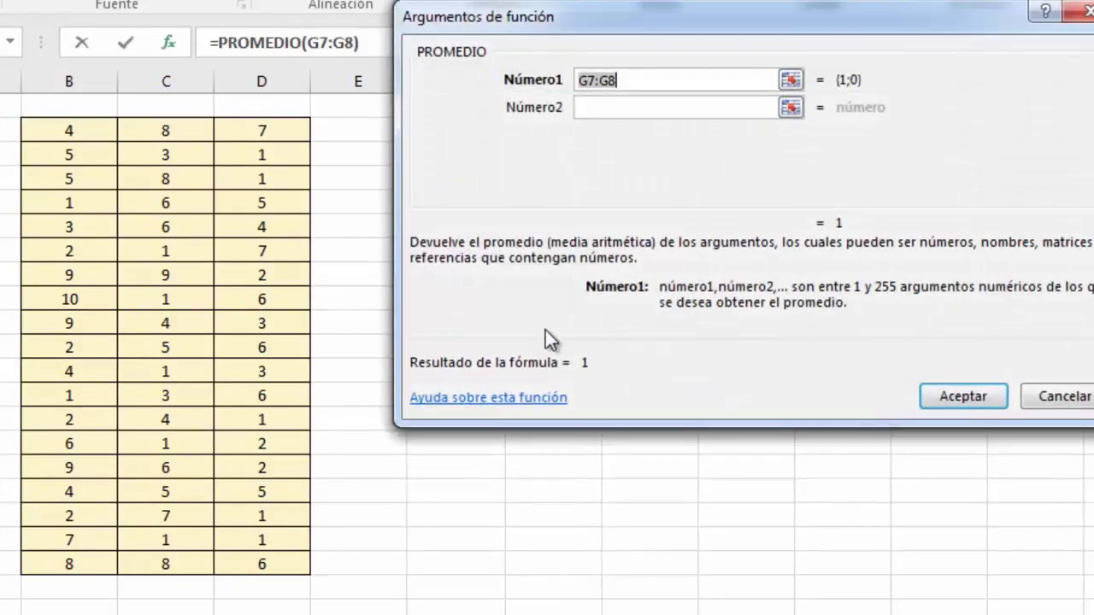
drag(106, 137, 248, 552)
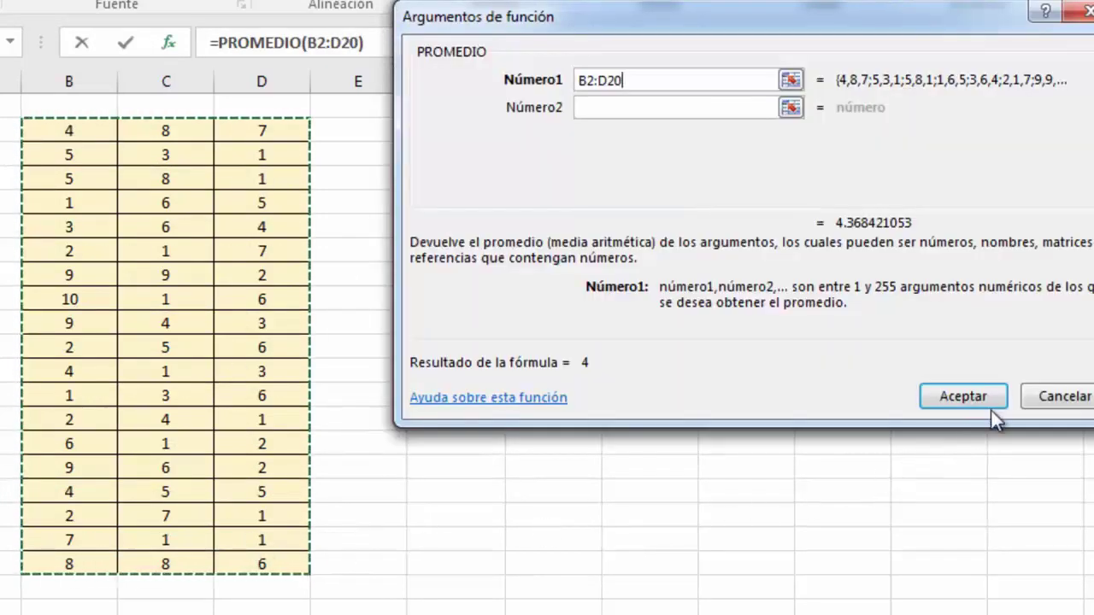
click(990, 406)
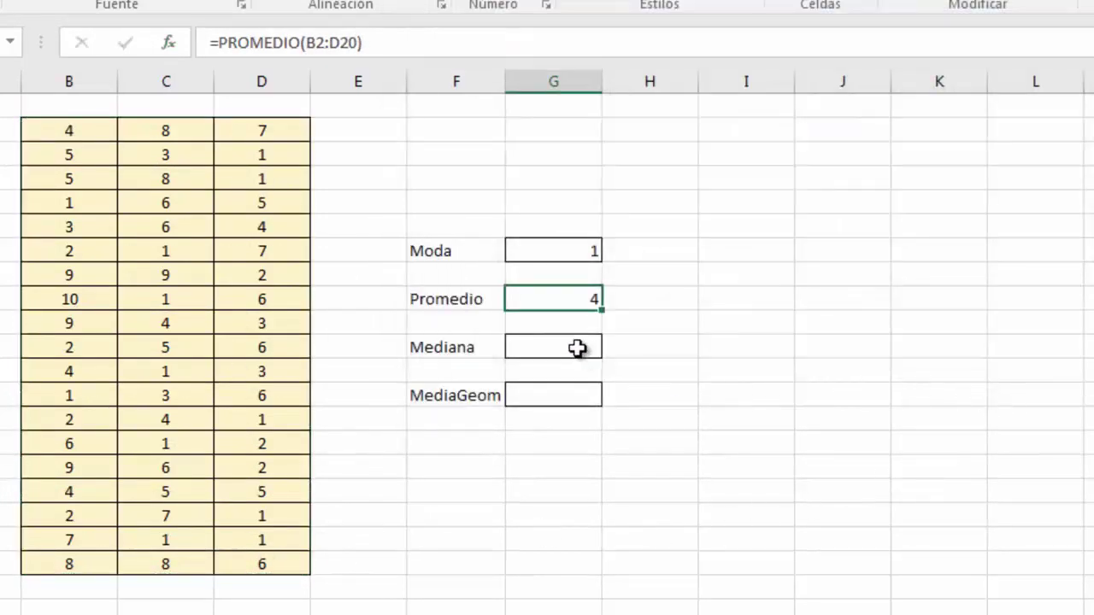
click(578, 348)
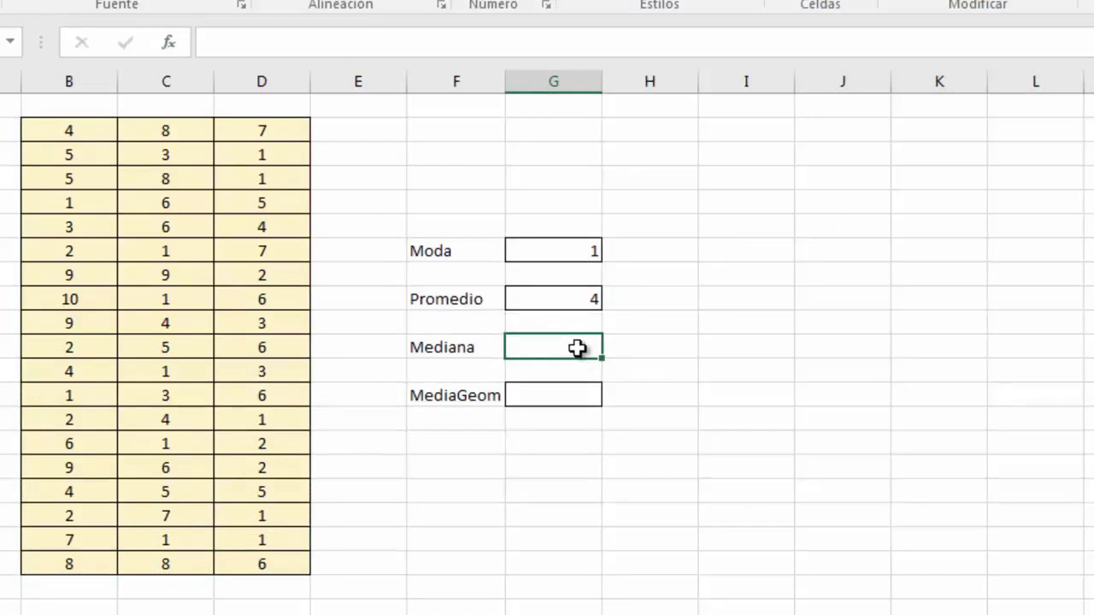
Enter =MEDIANA(B2:D20) in the Mediana cell.
click(179, 44)
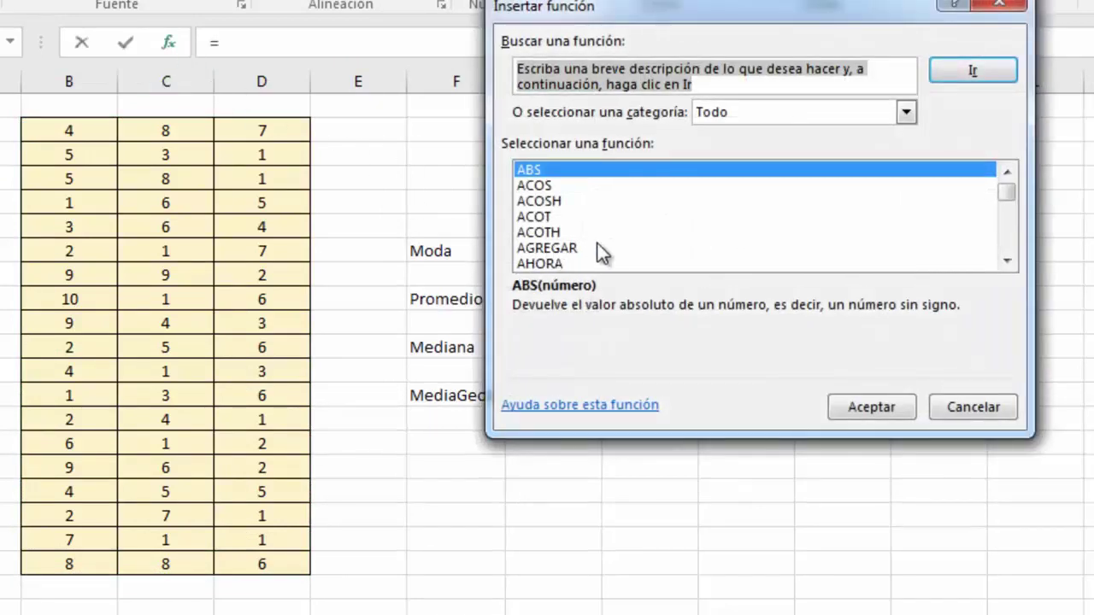
click(605, 246)
text(me)
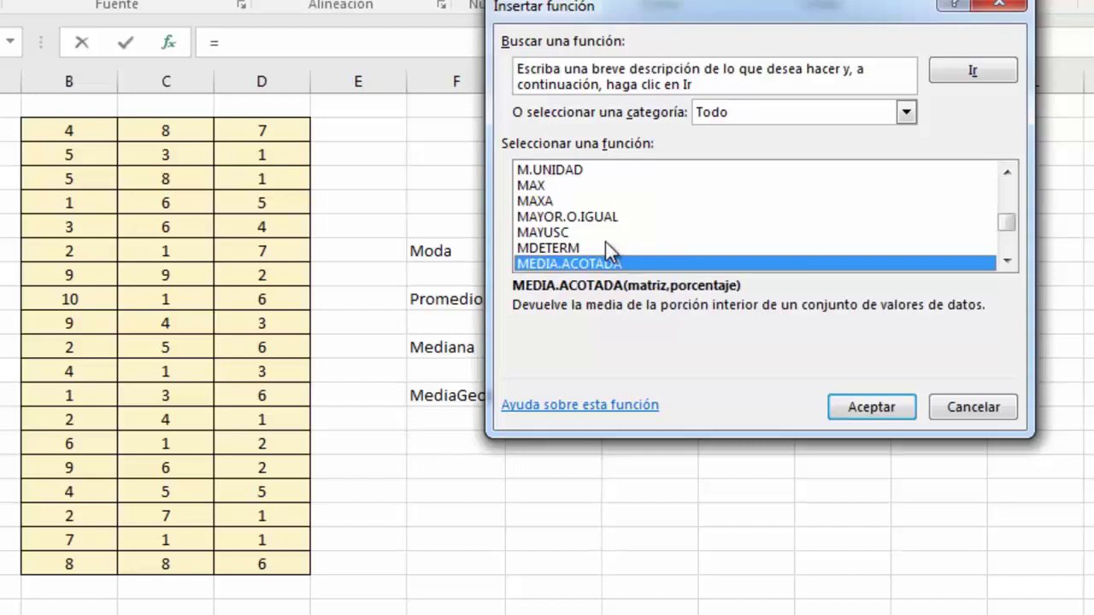
scroll(706, 261, down, 1)
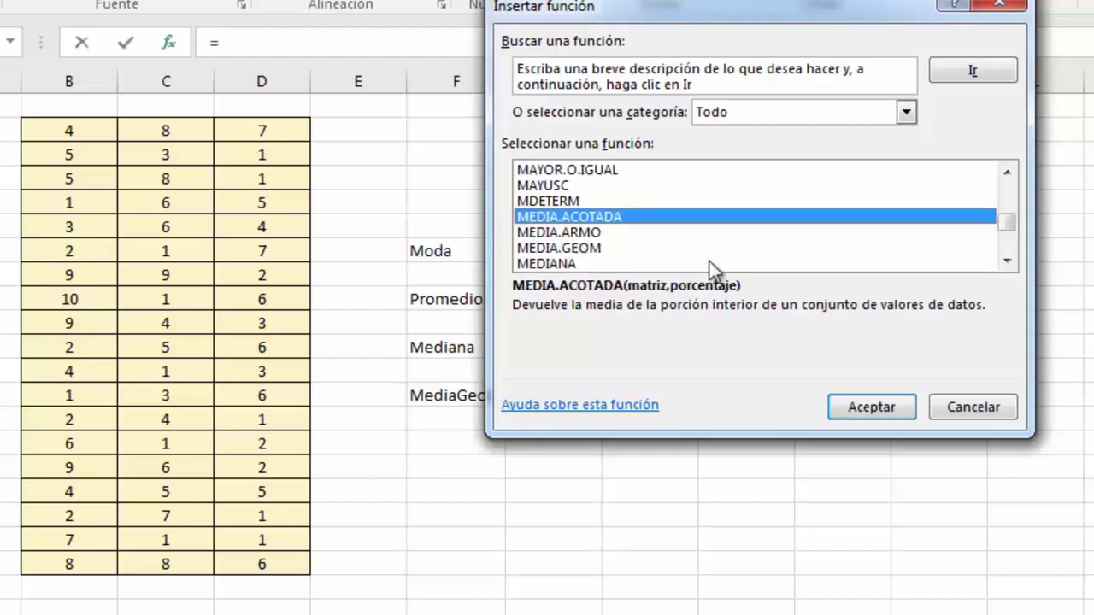
click(587, 263)
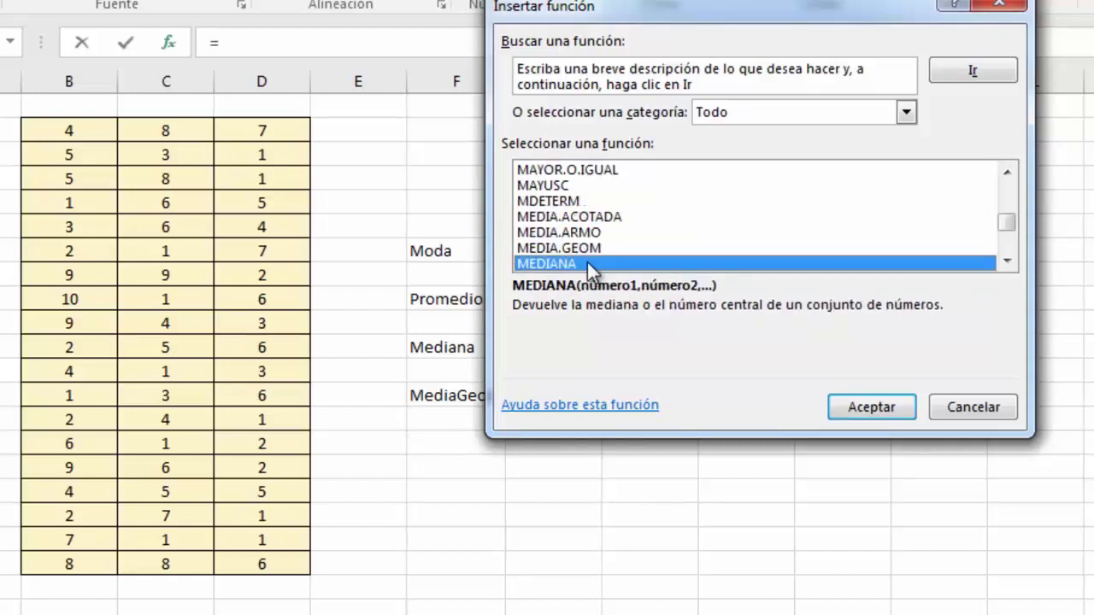
click(868, 408)
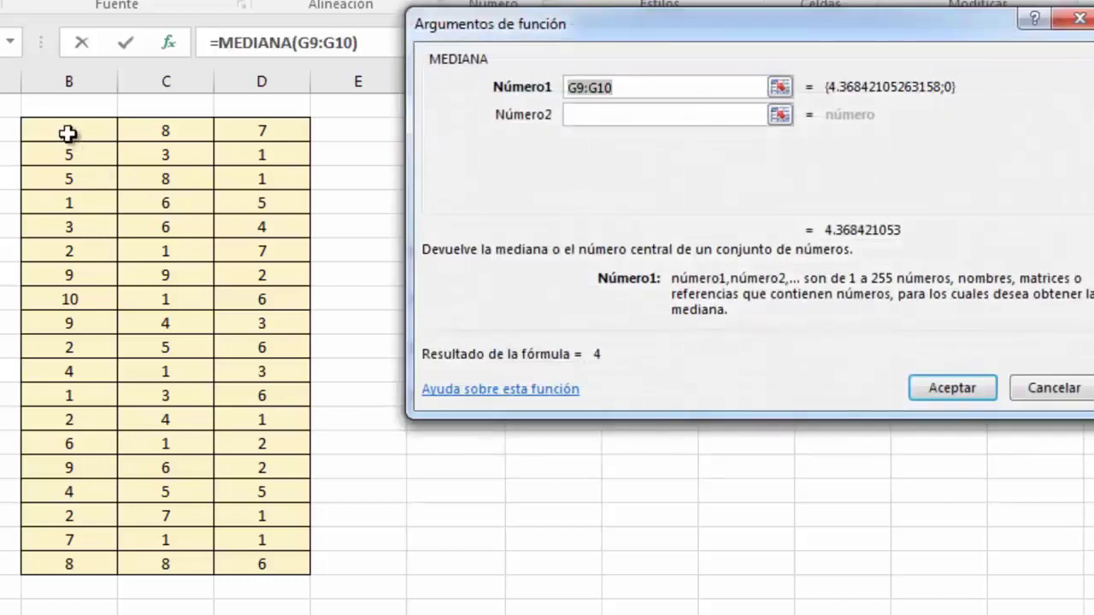
drag(68, 134, 261, 564)
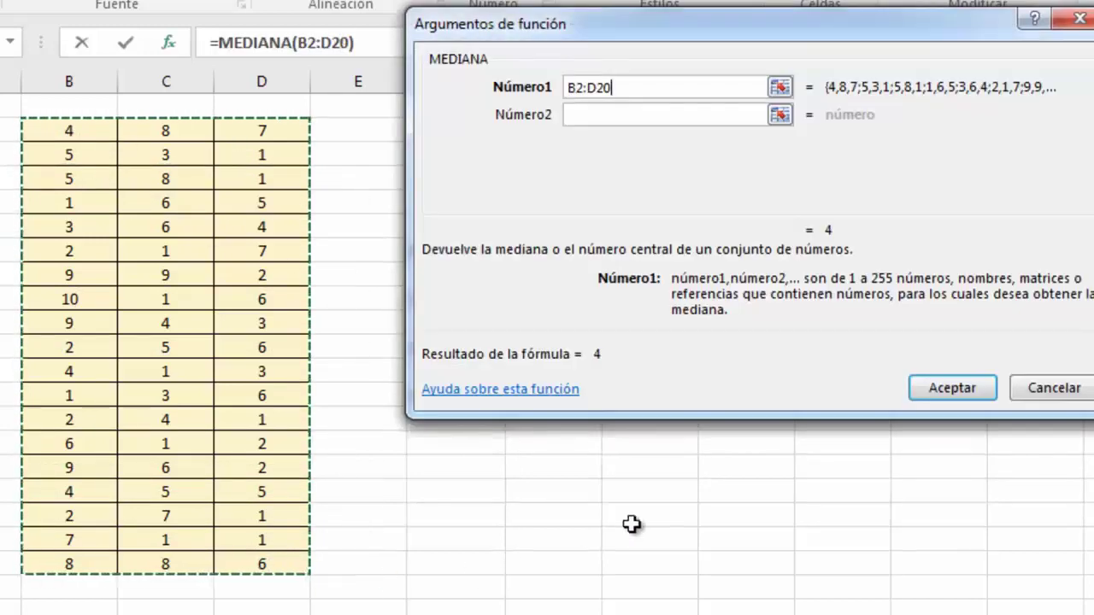
click(972, 391)
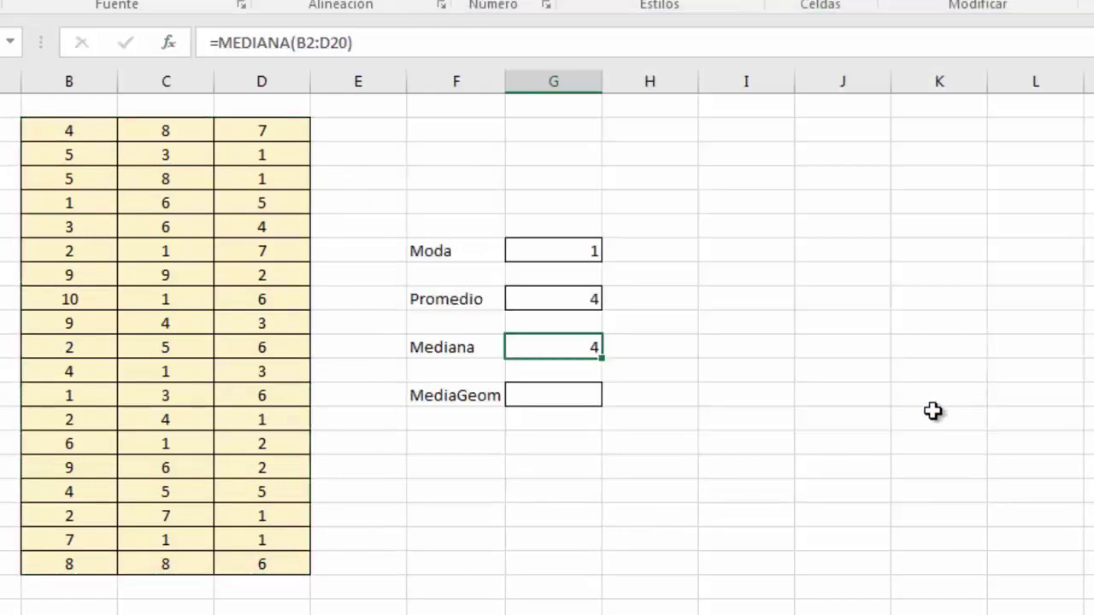
click(564, 402)
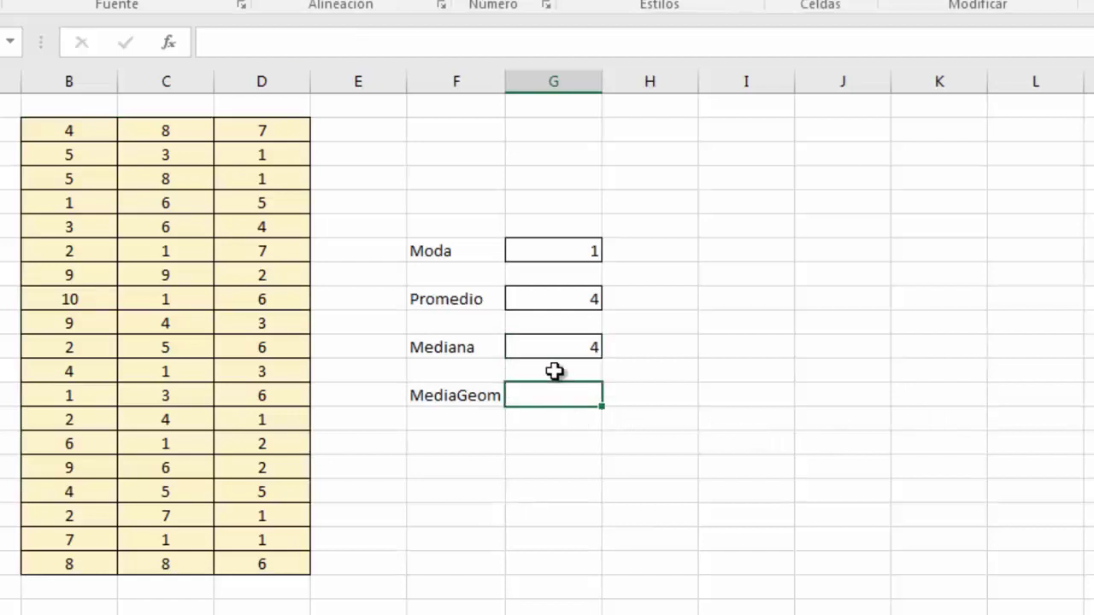
Enter =MEDIA.GEOM(B2:D20) in the MediaGeom cell.
click(175, 45)
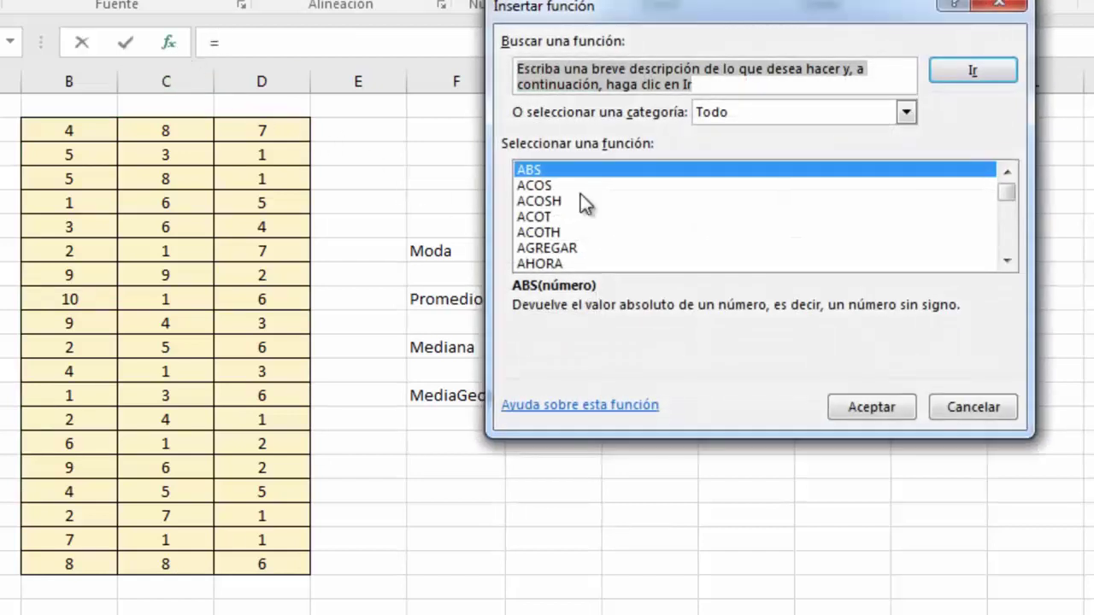
click(624, 233)
key(m)
key(e)
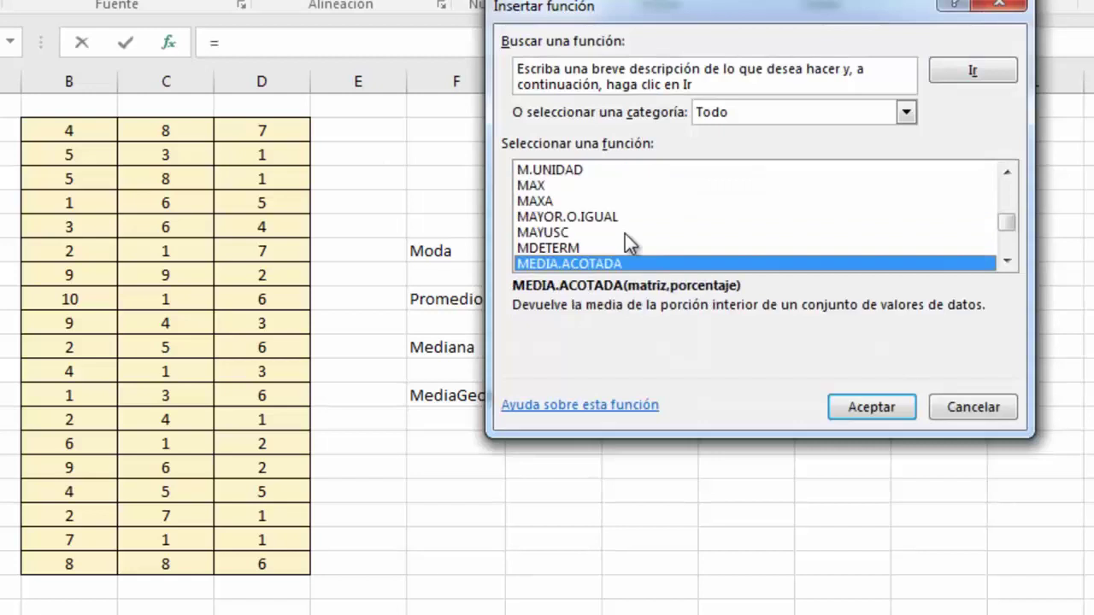
key(Down)
key(Down)
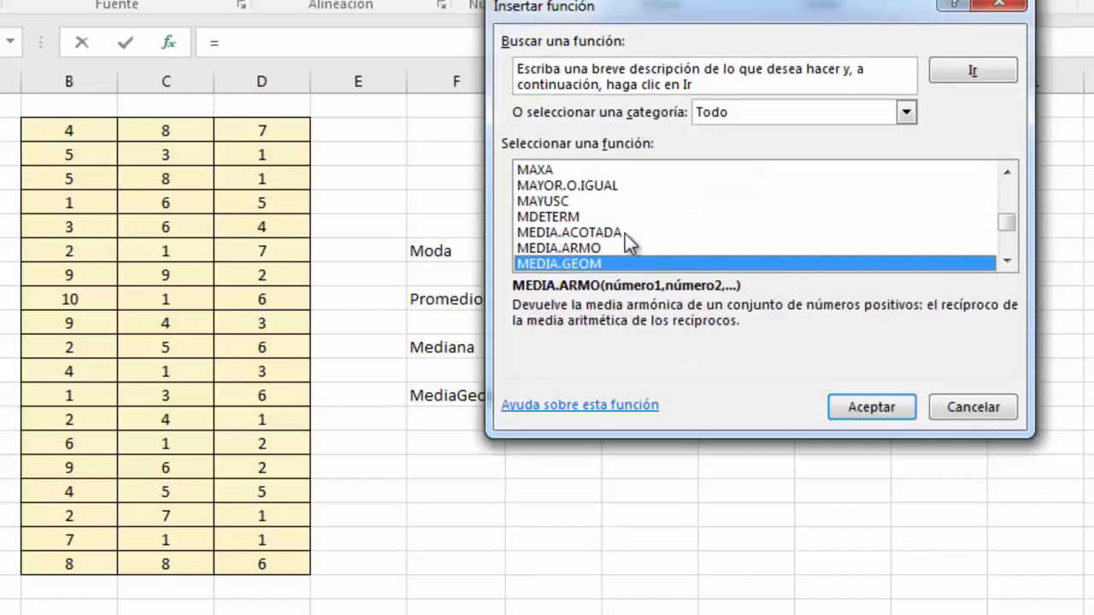
key(Down)
key(Up)
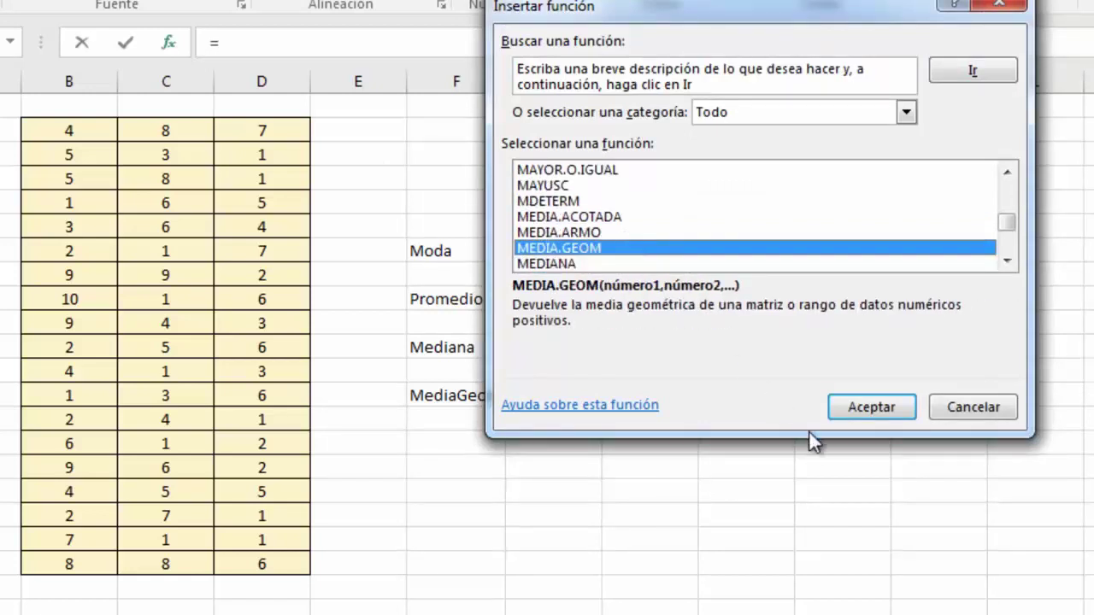
click(873, 407)
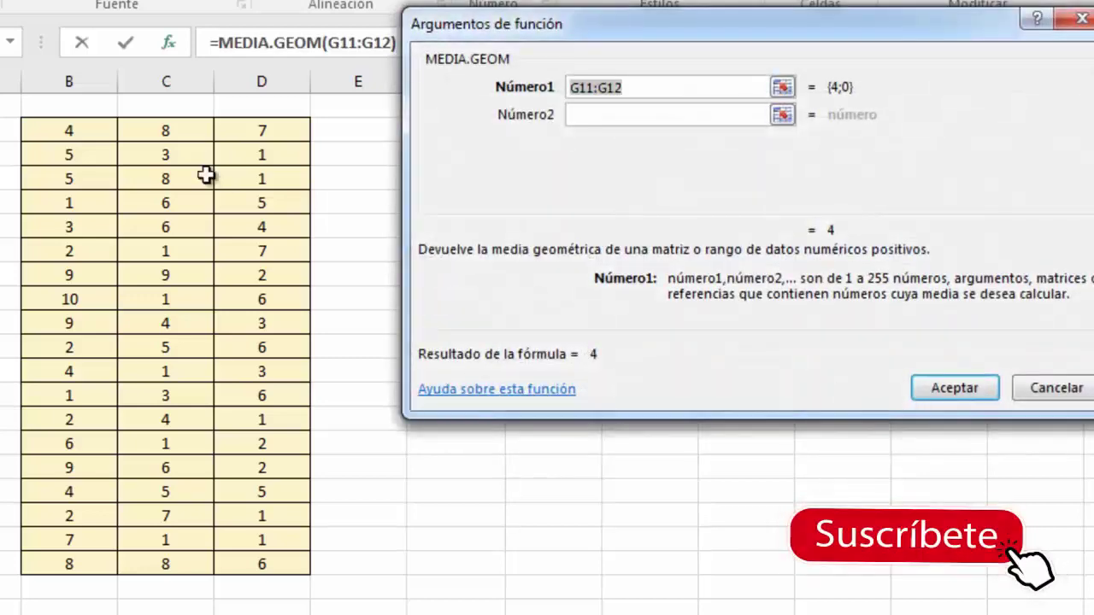
drag(85, 139, 232, 554)
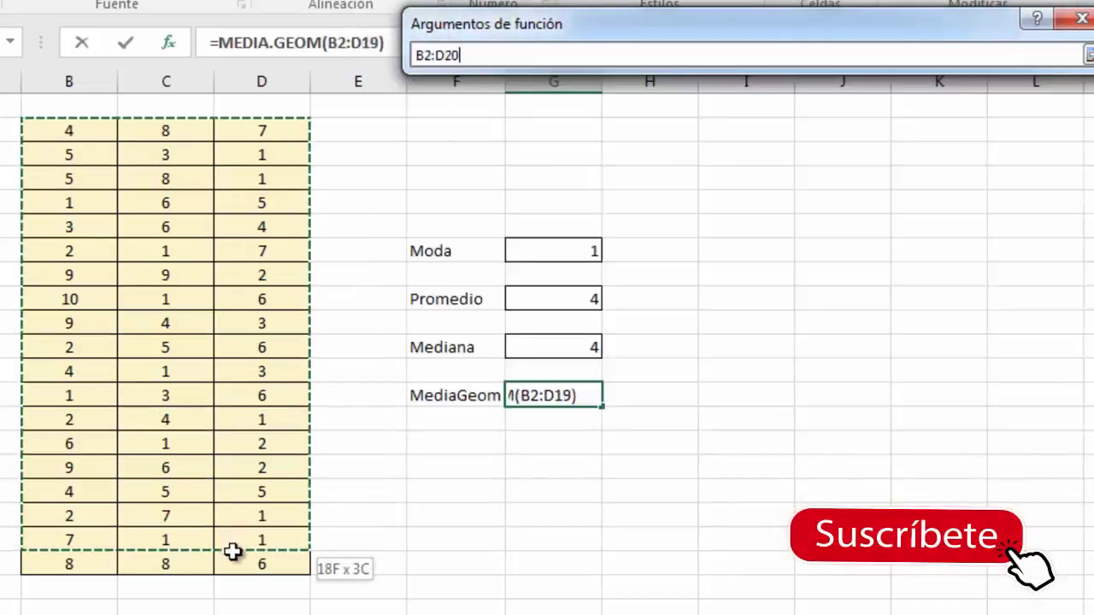
key(Return)
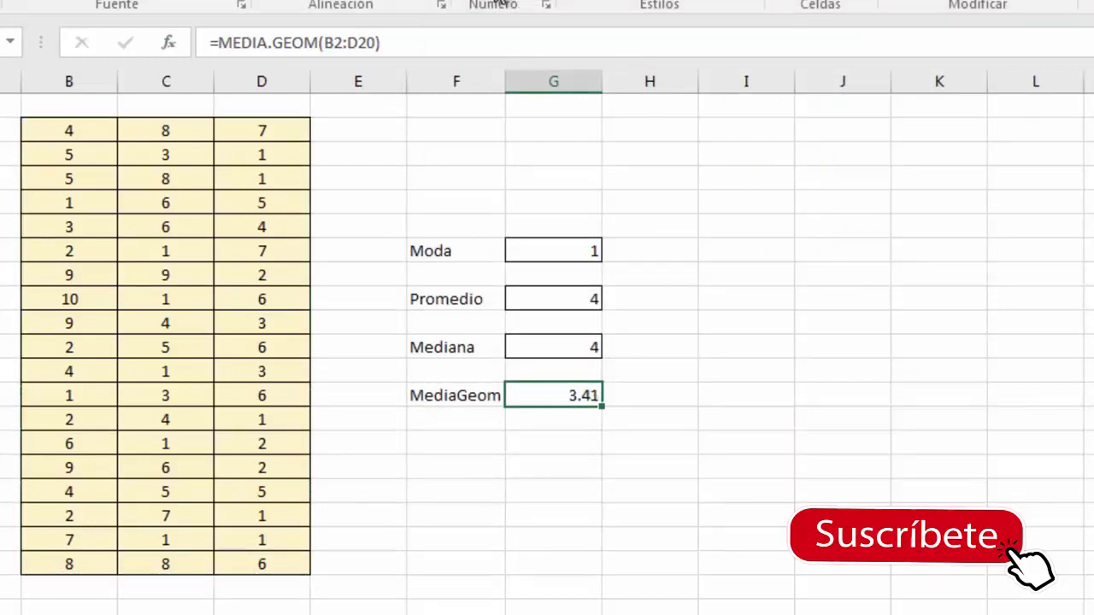
click(760, 196)
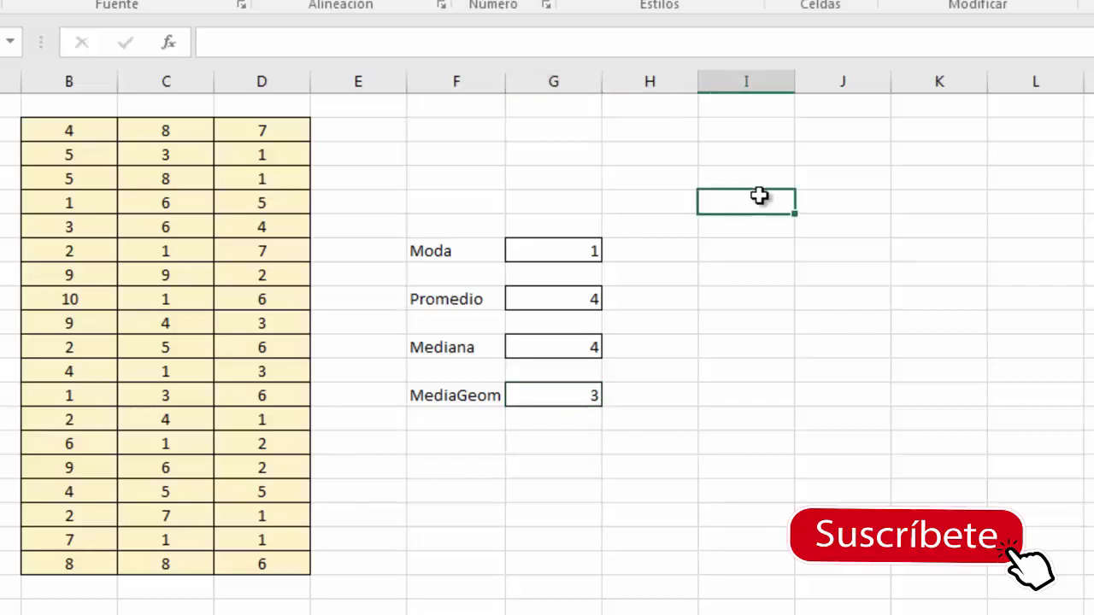